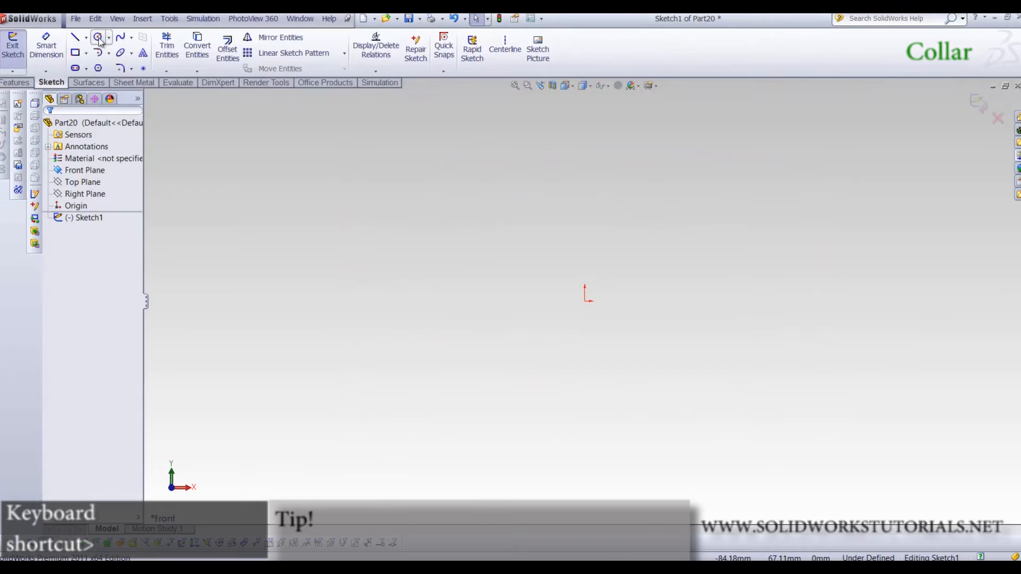
# Sketch a circle centred on the origin with a radius of about 50 mm
pyautogui.press('c')
pyautogui.click(585, 301)
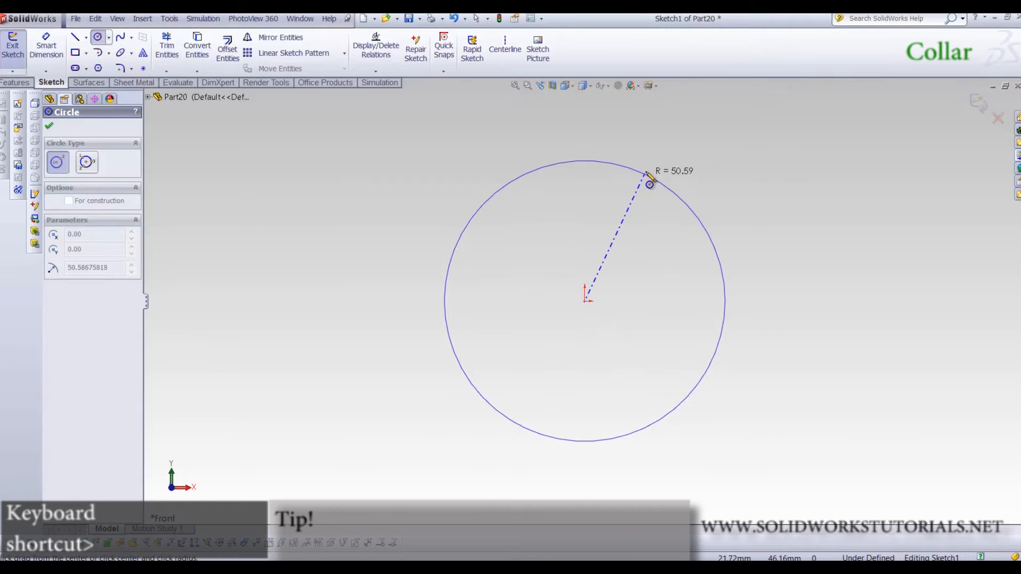
pyautogui.click(654, 173)
pyautogui.press('Escape')
# Dimension the circle's diameter and set it to 41 mm
pyautogui.moveTo(656, 199); pyautogui.dragTo(665, 191, button='right')
pyautogui.click(686, 205)
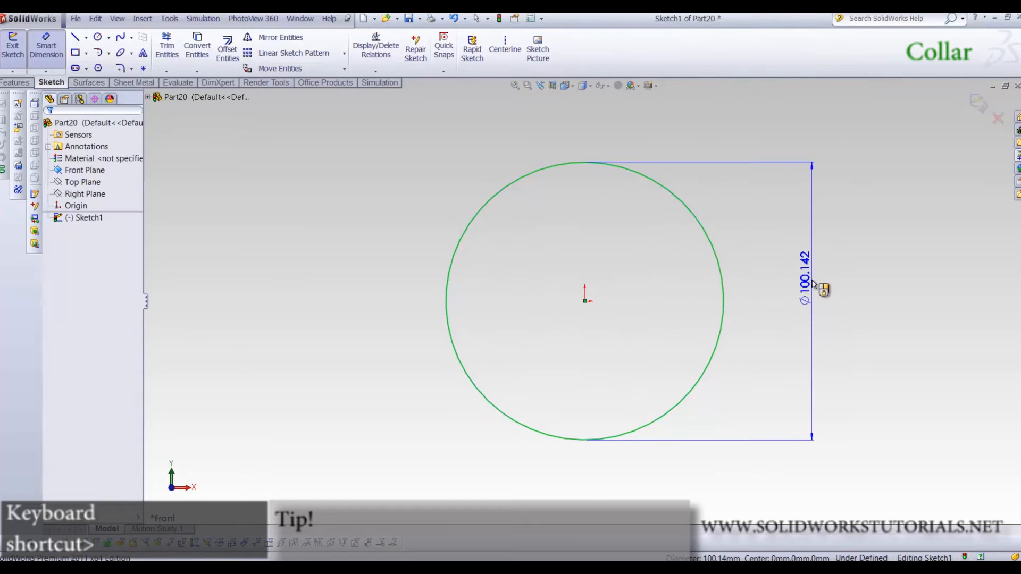
pyautogui.click(811, 288)
pyautogui.write('41')
pyautogui.press('Return')
pyautogui.scroll(-3, 593, 317)
pyautogui.scroll(1, 586, 311)
pyautogui.press('Escape')
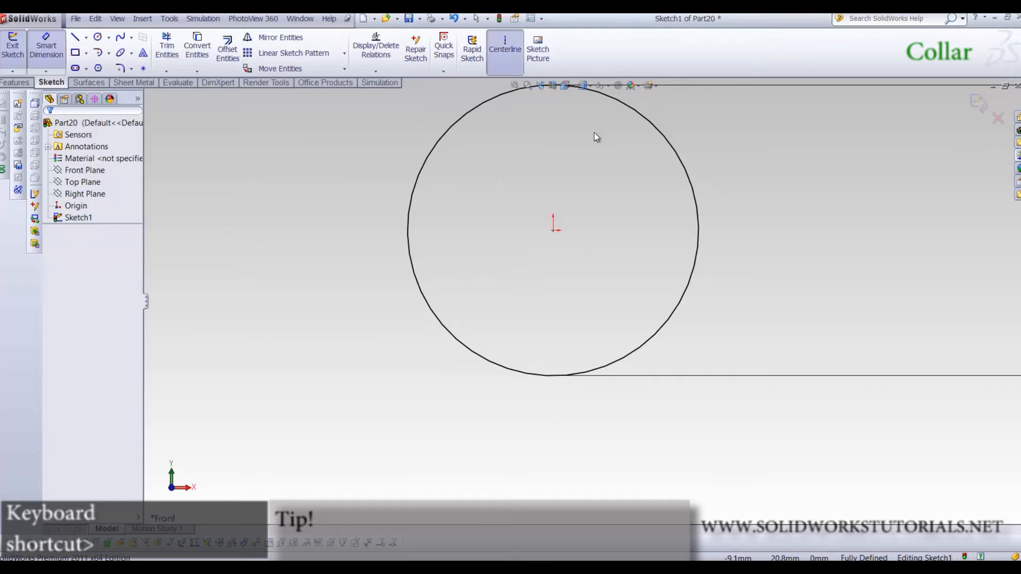
# Sketch a vertical centerline about 39 mm long from the origin down past the circle's lower edge
pyautogui.press('c')
pyautogui.click(554, 230)
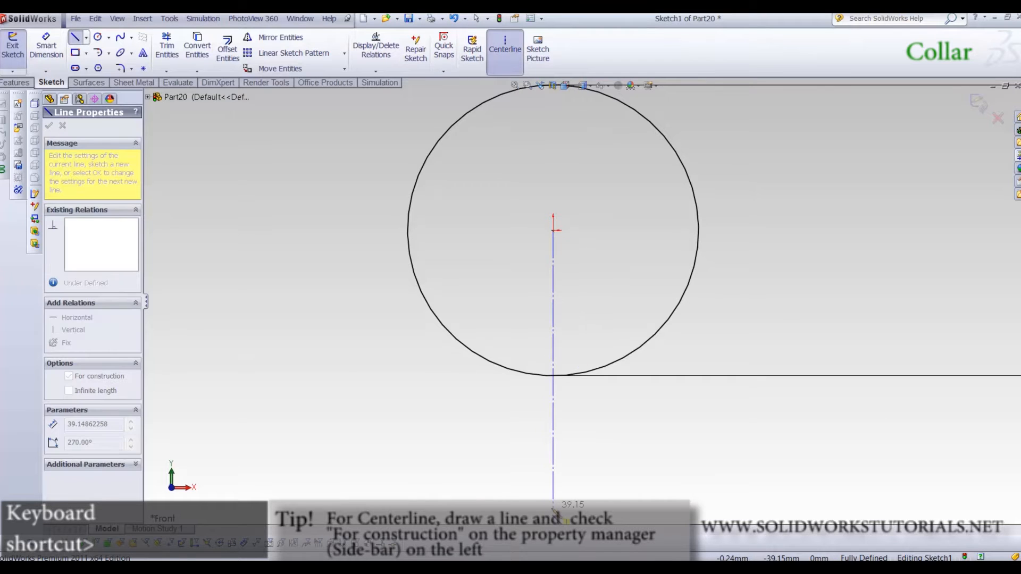
pyautogui.click(554, 508)
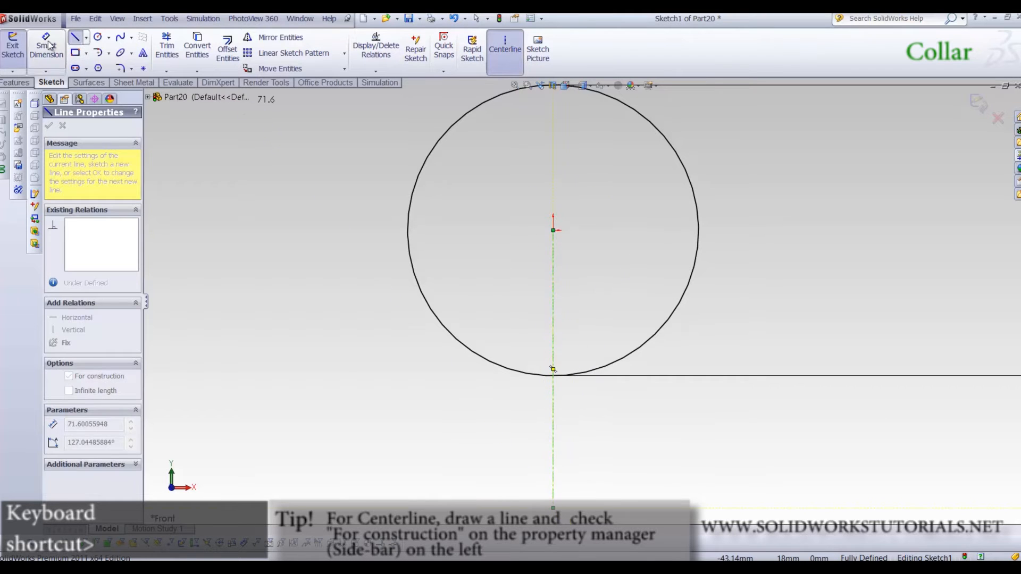
pyautogui.press('Escape')
pyautogui.press('Escape')
# Sketch a three-line tab below the circle beside the centerline: vertical down, about 1 mm horizontal outward, then slanted back up to the circle
pyautogui.press('l')
pyautogui.scroll(-5, 585, 407)
pyautogui.scroll(-3, 441, 223)
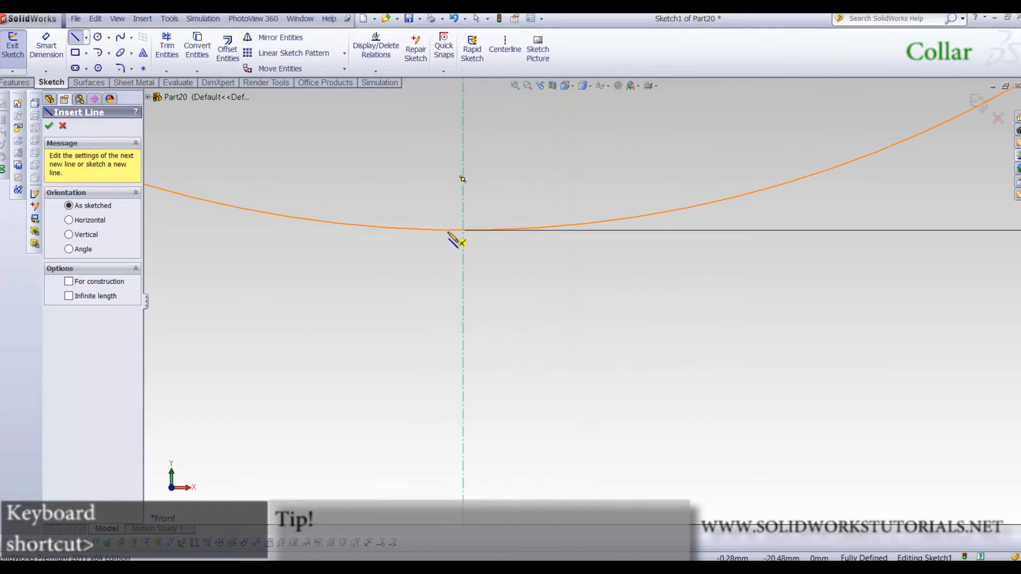
pyautogui.click(488, 231)
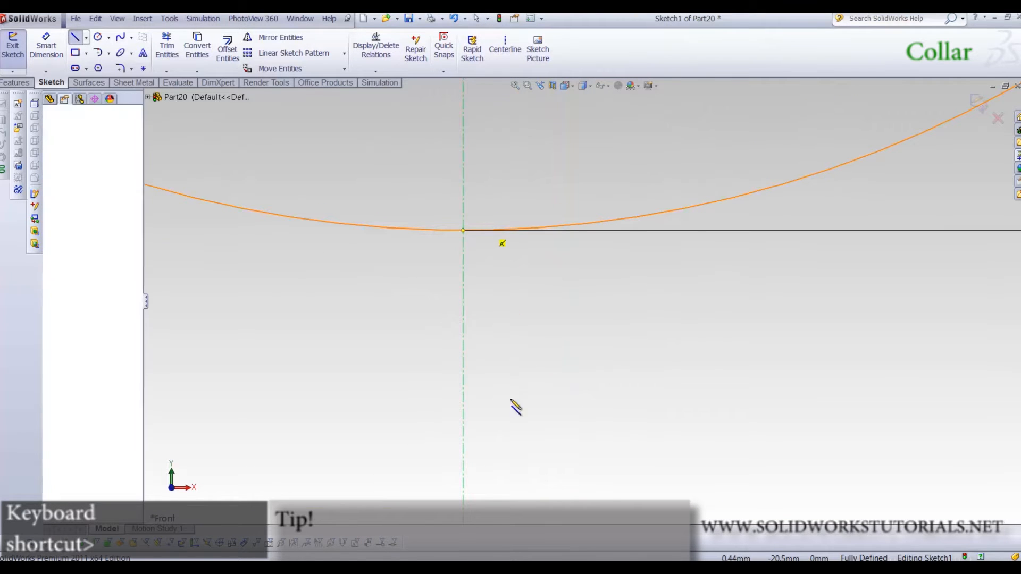
pyautogui.click(488, 485)
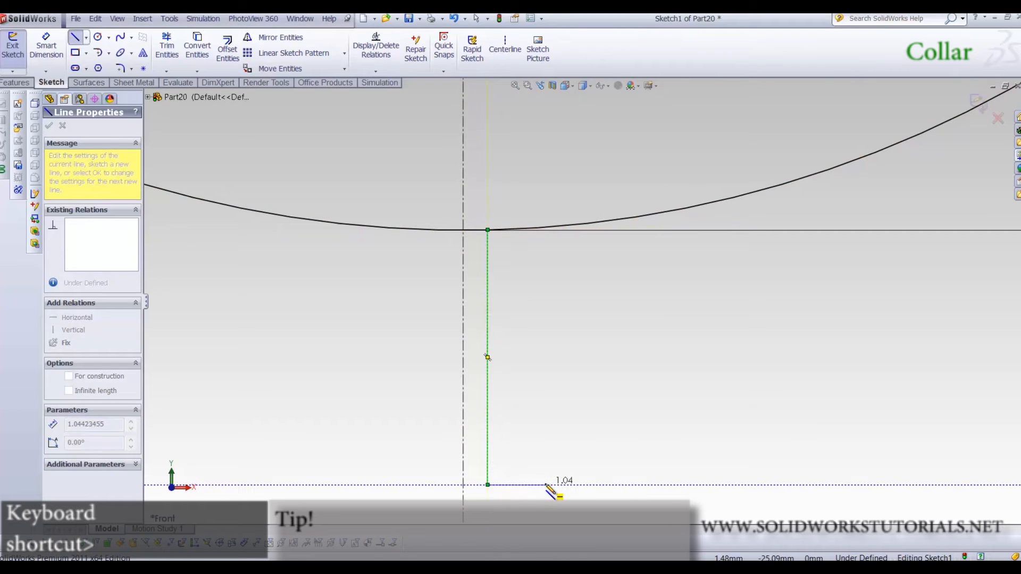
pyautogui.click(546, 485)
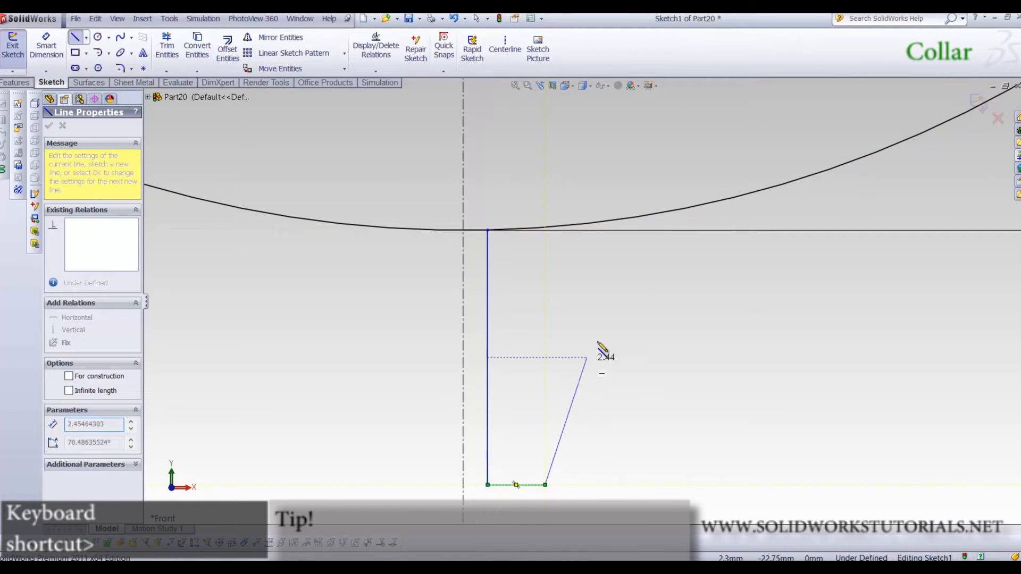
pyautogui.click(626, 219)
pyautogui.scroll(5, 515, 297)
pyautogui.scroll(-2, 508, 292)
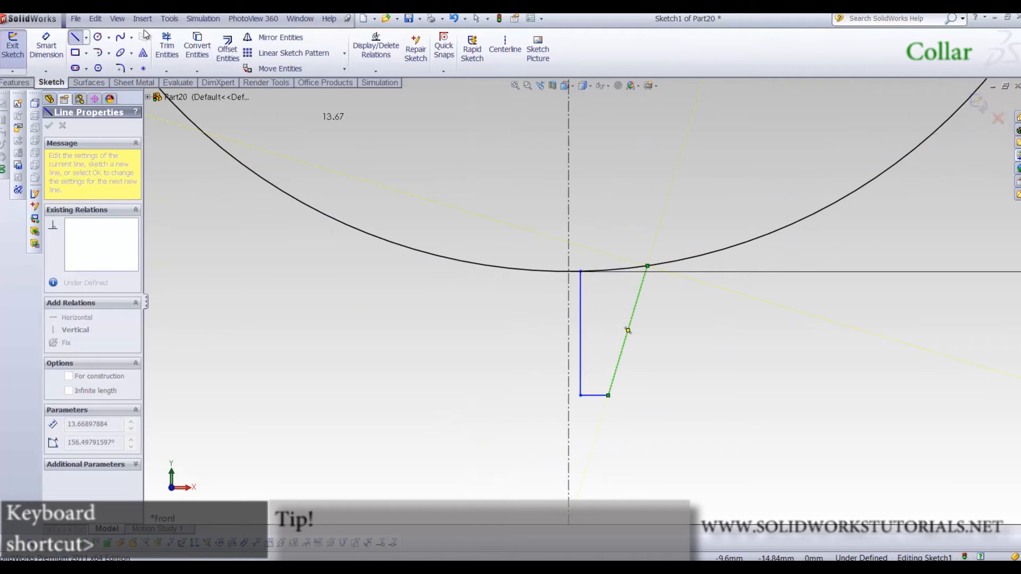
# Mirror the tab's three lines about the vertical centerline
pyautogui.click(79, 43)
pyautogui.click(262, 39)
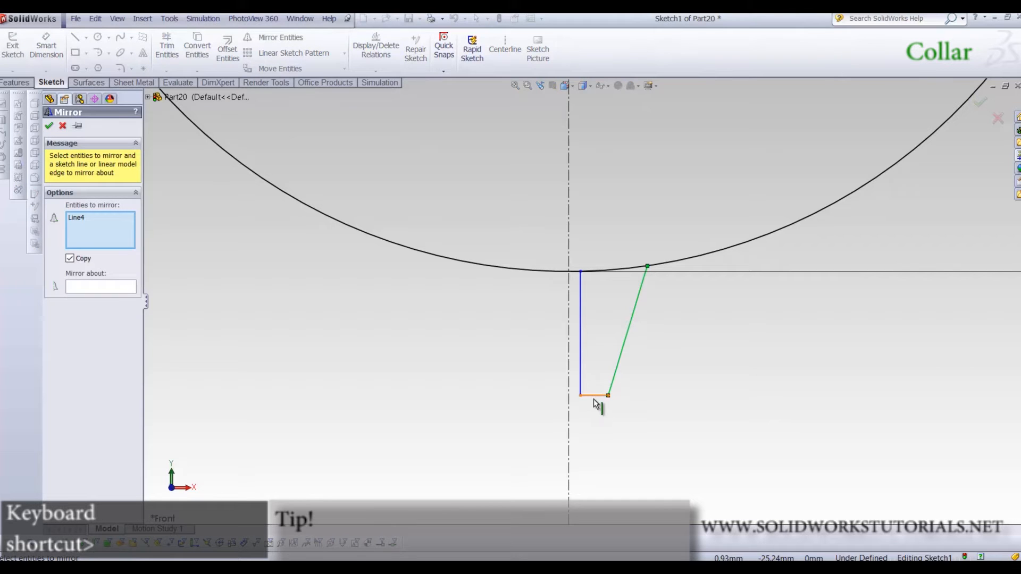
pyautogui.click(593, 395)
pyautogui.click(581, 350)
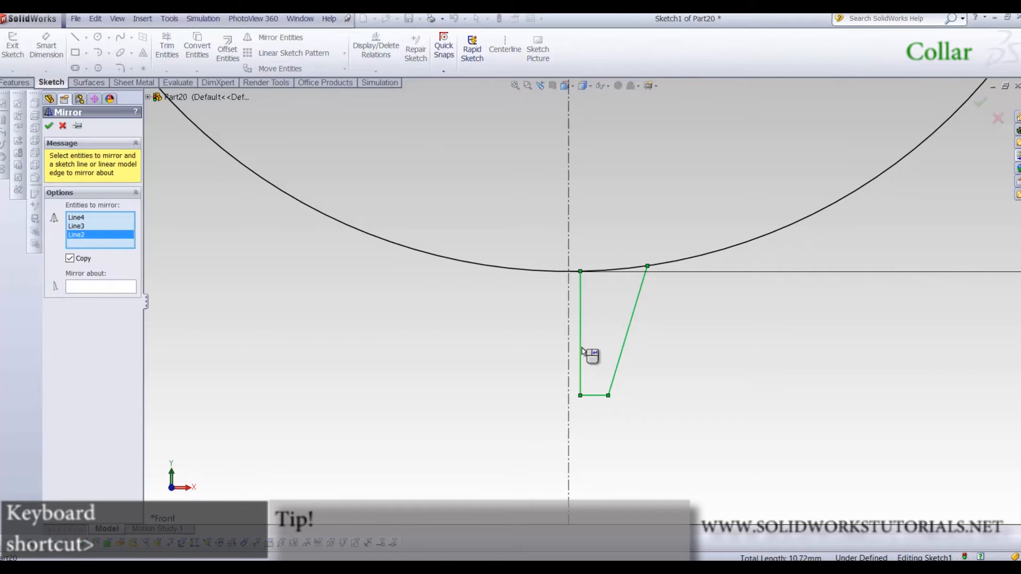
pyautogui.rightClick(575, 331)
pyautogui.click(568, 326)
pyautogui.rightClick(570, 330)
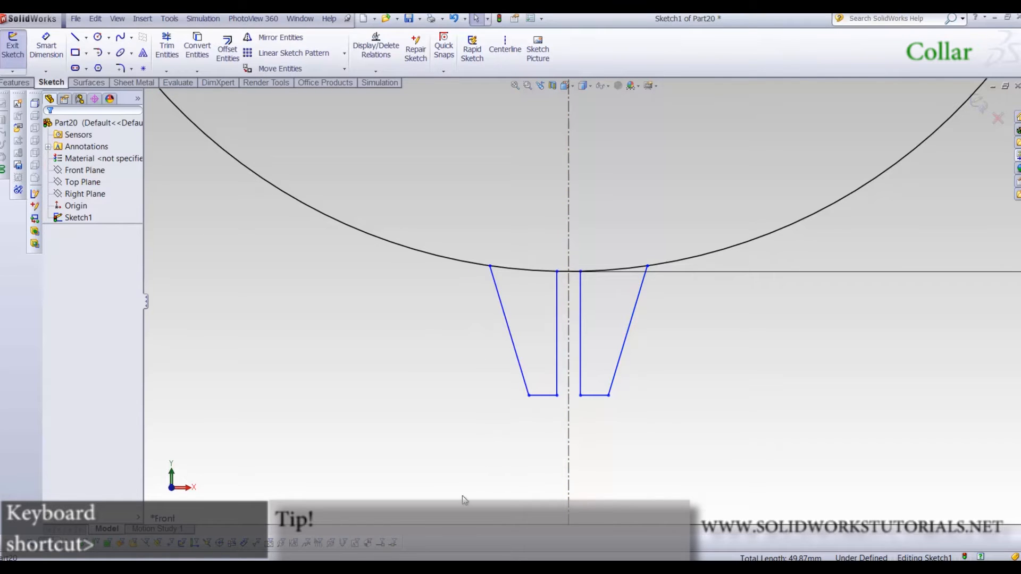
# Dimension the mirrored tab's bottom edge and set its length to 3 mm
pyautogui.moveTo(464, 500); pyautogui.dragTo(466, 463, button='right')
pyautogui.click(542, 396)
pyautogui.click(543, 432)
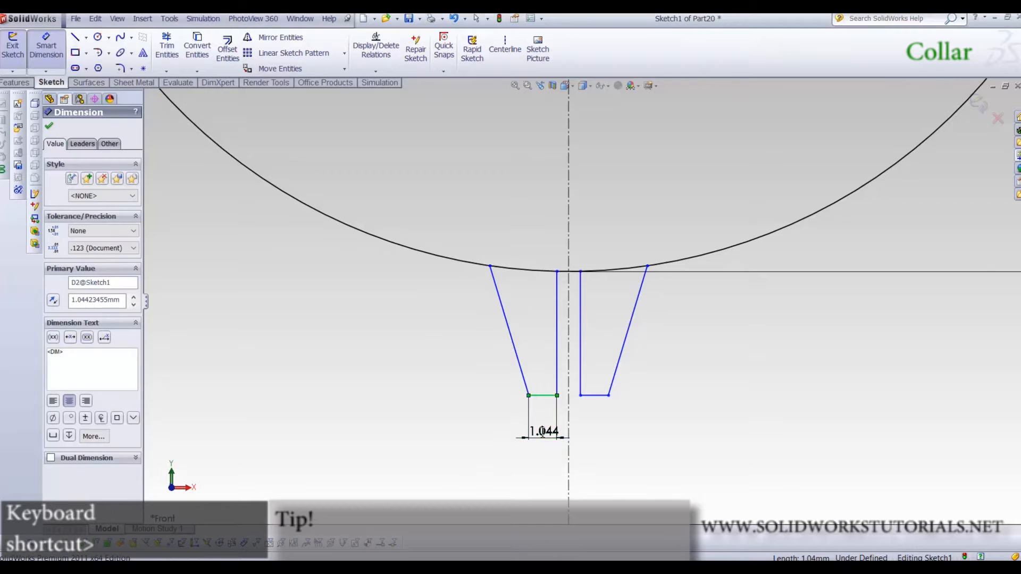
pyautogui.write('3')
pyautogui.press('Return')
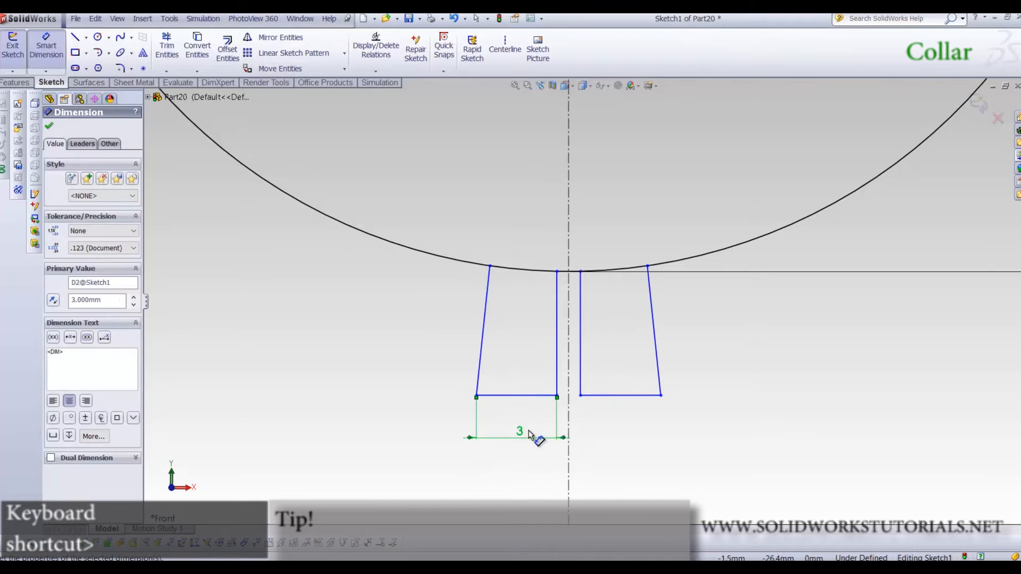
# Dimension the horizontal distance from a tab's lower inner corner to its upper outer end on the circle, setting it to 5 mm
pyautogui.click(557, 397)
pyautogui.click(580, 396)
pyautogui.click(647, 266)
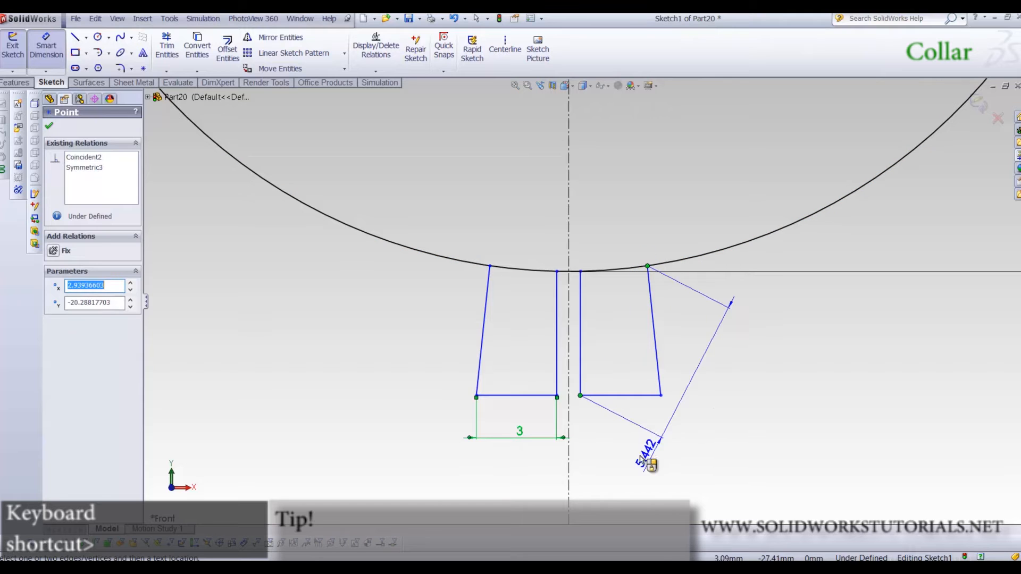
pyautogui.click(628, 442)
pyautogui.write('5.000mm')
pyautogui.press('Return')
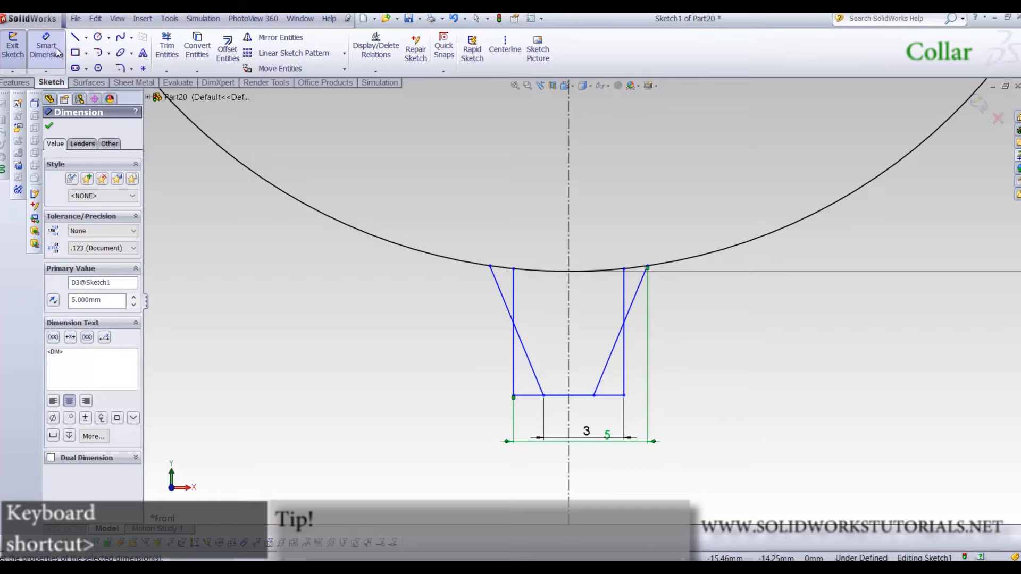
# Move the slanted line's upper endpoint outward along the circle so the two mirrored tabs no longer overlap
pyautogui.press('Escape')
pyautogui.moveTo(488, 268); pyautogui.dragTo(397, 261)
pyautogui.click(317, 391)
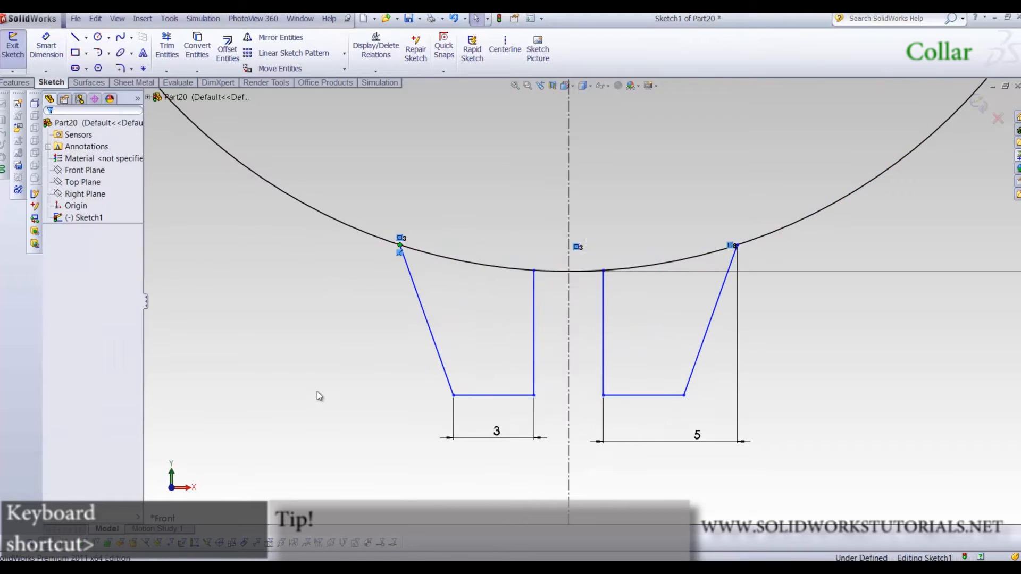
# Dimension the gap between the two tabs' inner vertical lines and set it to 0.5 mm
pyautogui.scroll(4, 562, 417)
pyautogui.scroll(-4, 563, 417)
pyautogui.moveTo(562, 417); pyautogui.dragTo(556, 263, button='right')
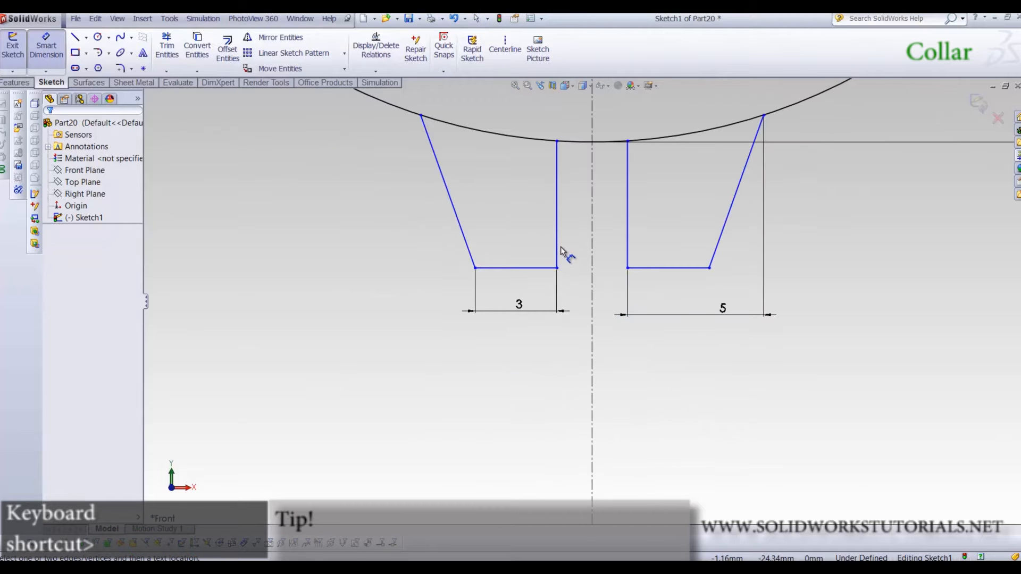
pyautogui.click(559, 250)
pyautogui.click(629, 255)
pyautogui.click(641, 393)
pyautogui.write('0.5')
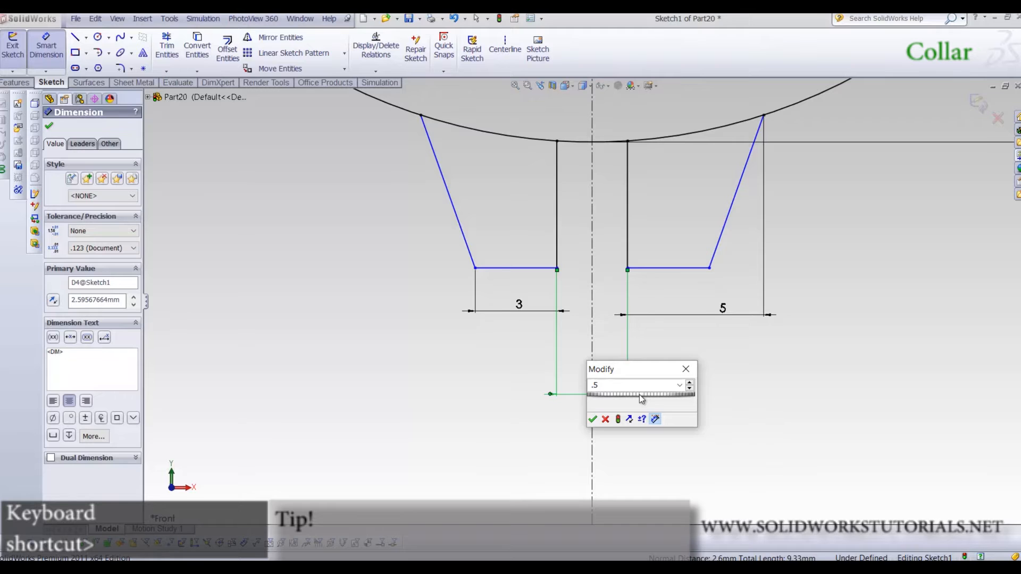
pyautogui.press('Return')
# Dimension the tab's height from its bottom edge to the inner line's upper end on the circle, setting it to 10 mm
pyautogui.click(465, 291)
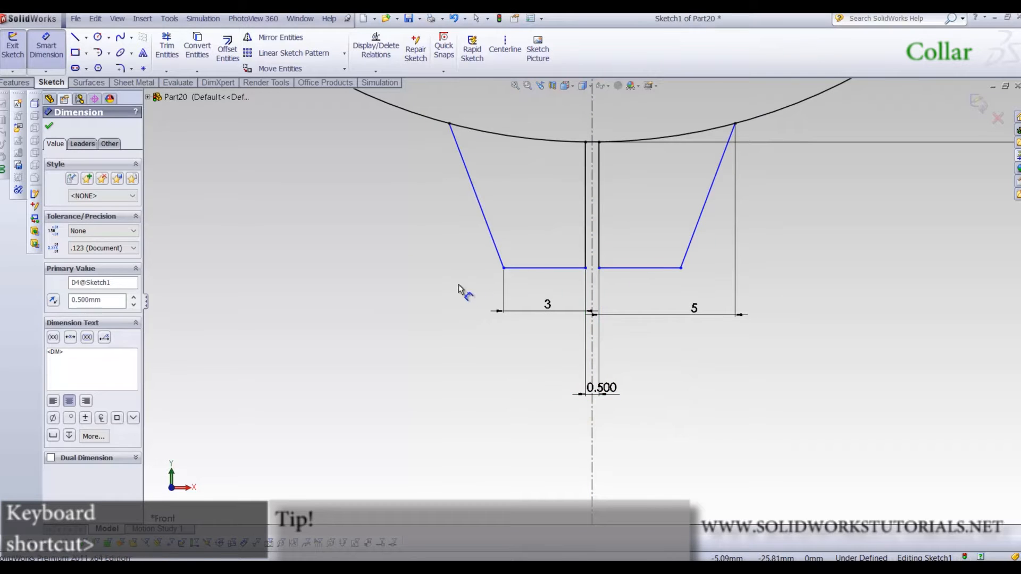
pyautogui.click(539, 267)
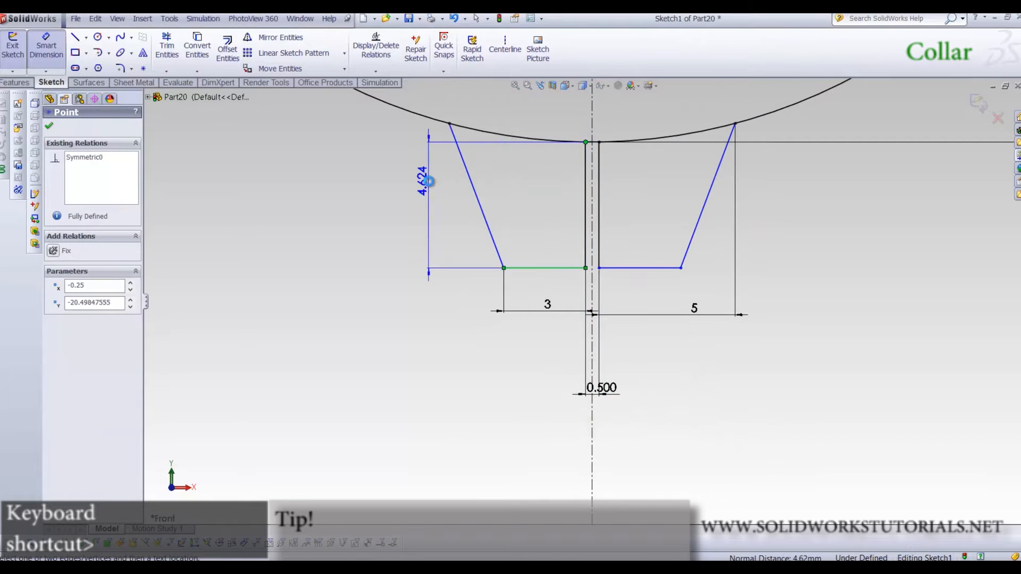
pyautogui.click(426, 183)
pyautogui.write('10')
pyautogui.press('Return')
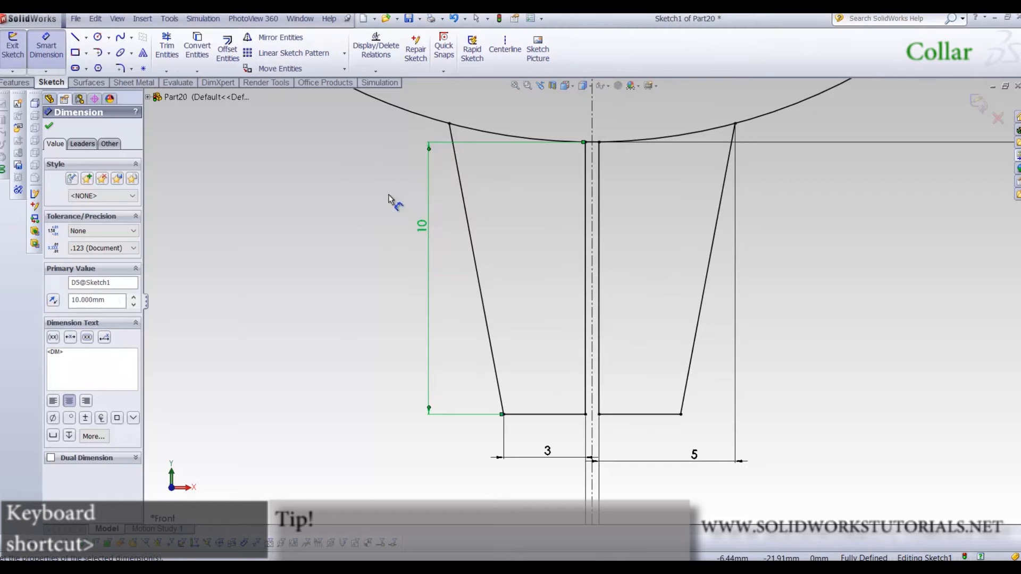
# Sketch a smaller circle centred on the origin inside the first, with a radius of about 15 mm
pyautogui.scroll(6, 328, 332)
pyautogui.click(388, 309)
pyautogui.scroll(4, 611, 166)
pyautogui.scroll(-4, 612, 159)
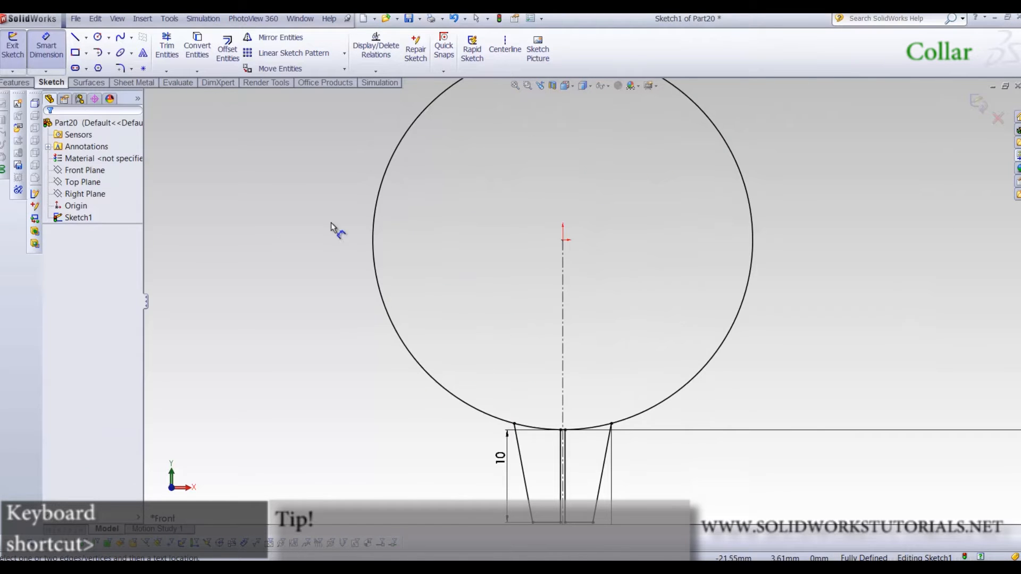
pyautogui.moveTo(330, 222); pyautogui.dragTo(388, 225, button='right')
pyautogui.click(562, 239)
pyautogui.click(663, 337)
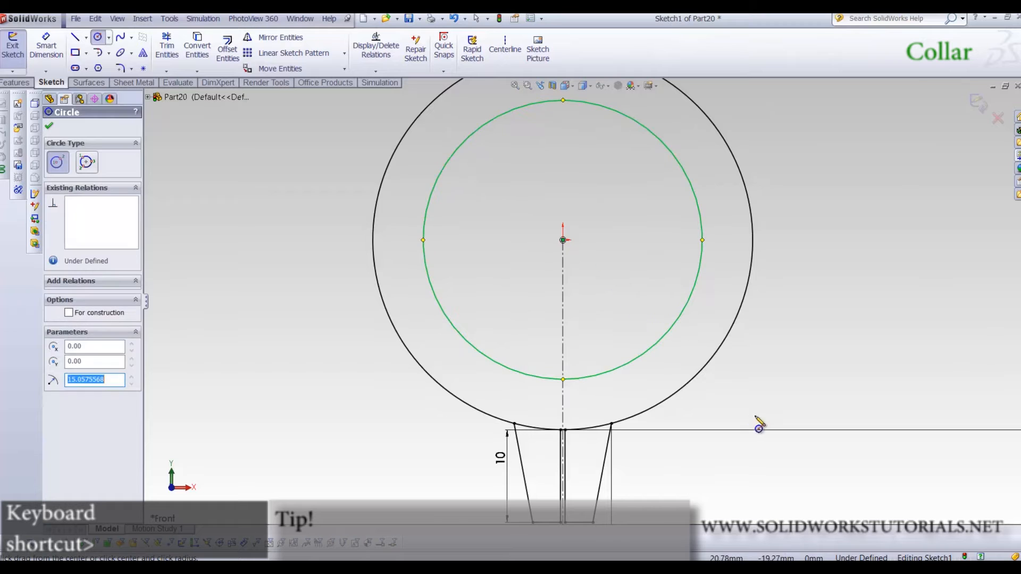
# Dimension the distance between the inner and outer circles and set it to 3 mm
pyautogui.moveTo(759, 375); pyautogui.dragTo(812, 171, button='right')
pyautogui.click(699, 272)
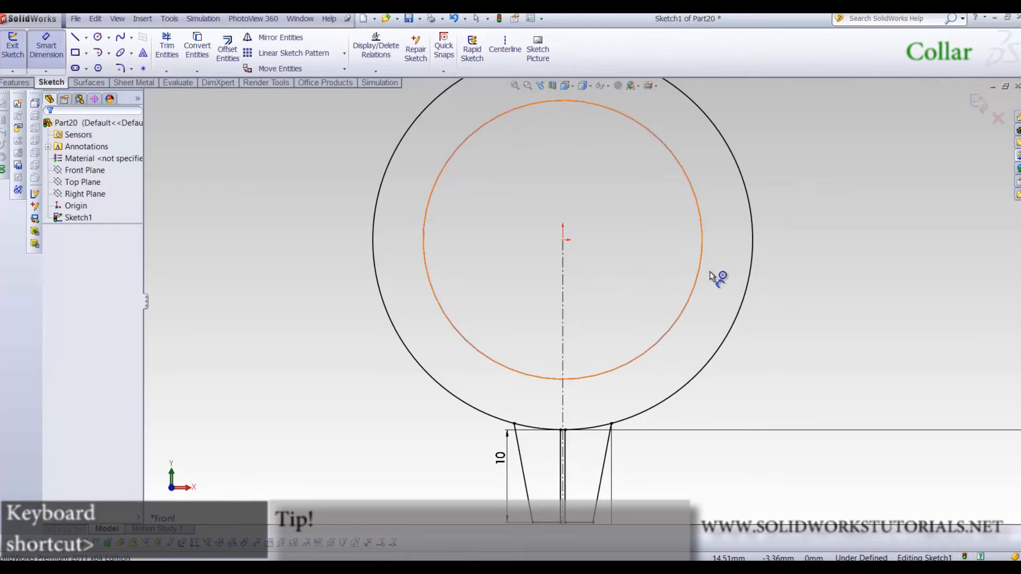
pyautogui.click(750, 277)
pyautogui.click(808, 291)
pyautogui.write('3')
pyautogui.press('Return')
pyautogui.click(816, 355)
# Sketch two vertical lines extending the tabs' inner edges from the outer circle up to the inner circle, one on each side of the centerline
pyautogui.scroll(5, 618, 384)
pyautogui.scroll(-10, 619, 384)
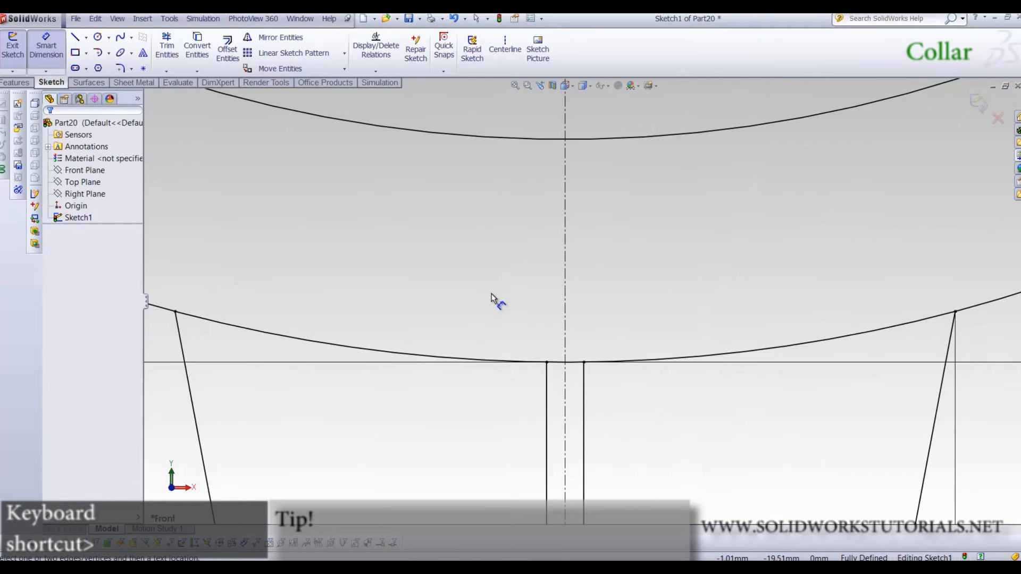
pyautogui.scroll(1, 585, 296)
pyautogui.moveTo(623, 217); pyautogui.dragTo(588, 223, button='right')
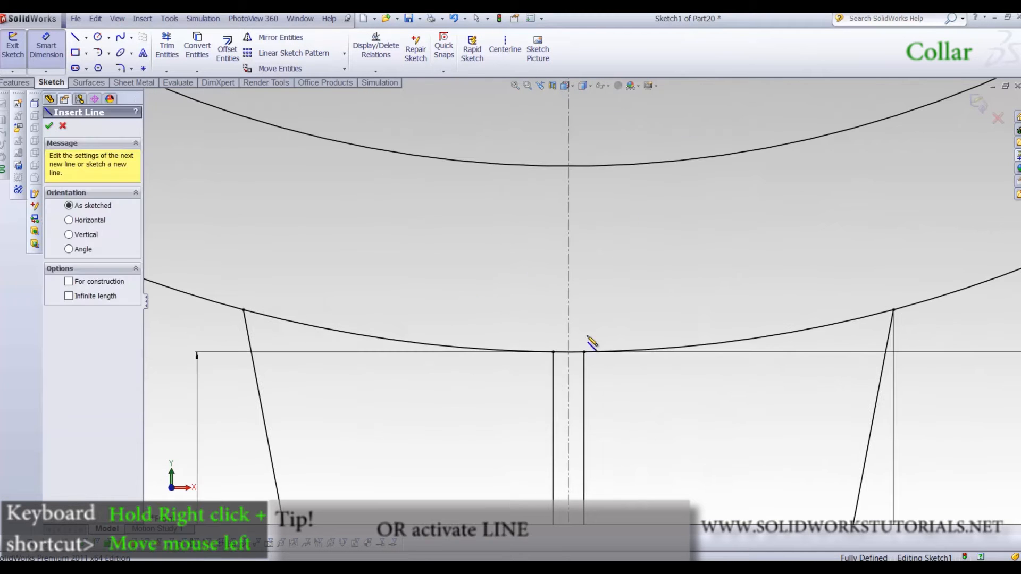
pyautogui.click(553, 352)
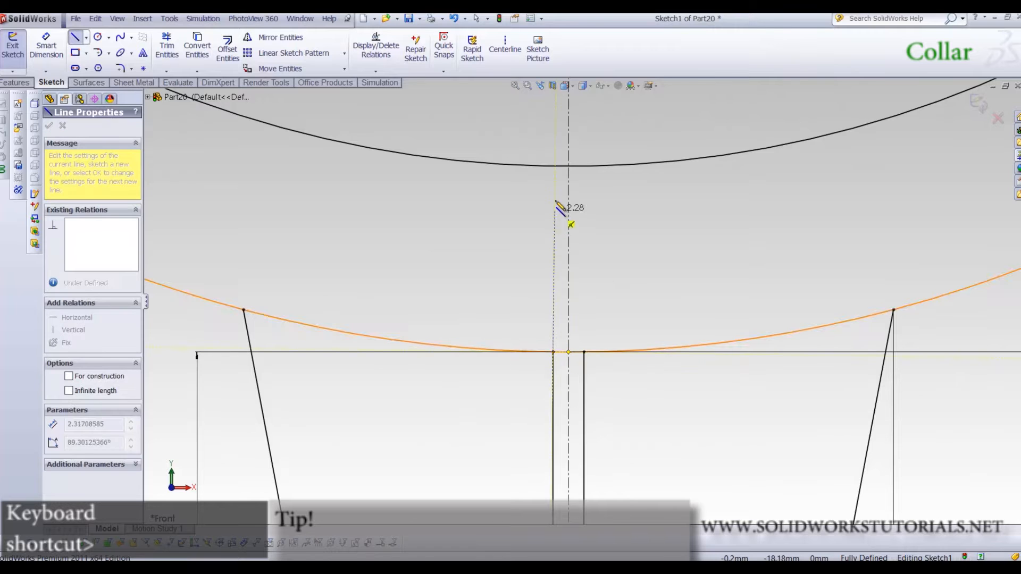
pyautogui.click(554, 166)
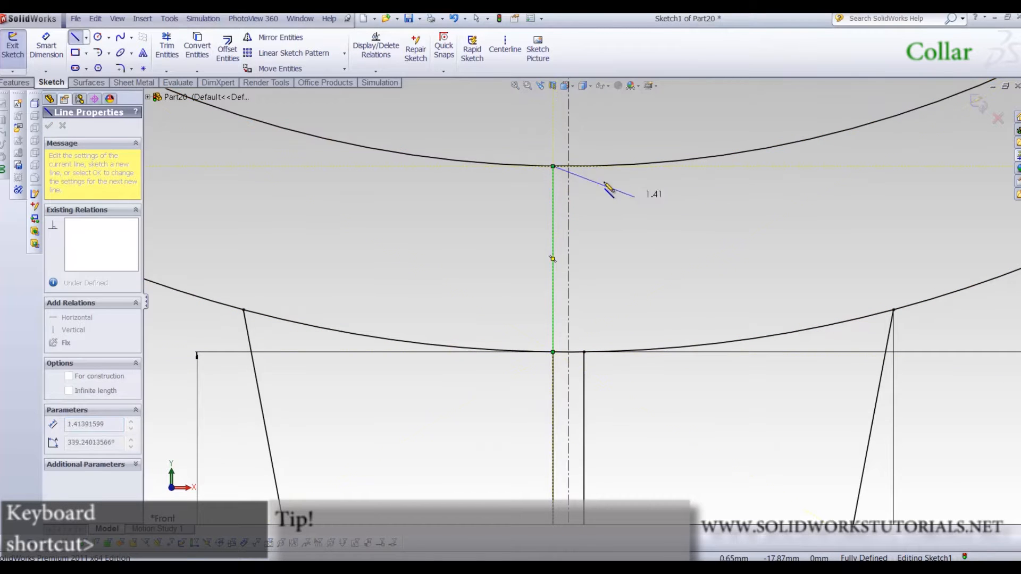
pyautogui.press('Escape')
pyautogui.press('l')
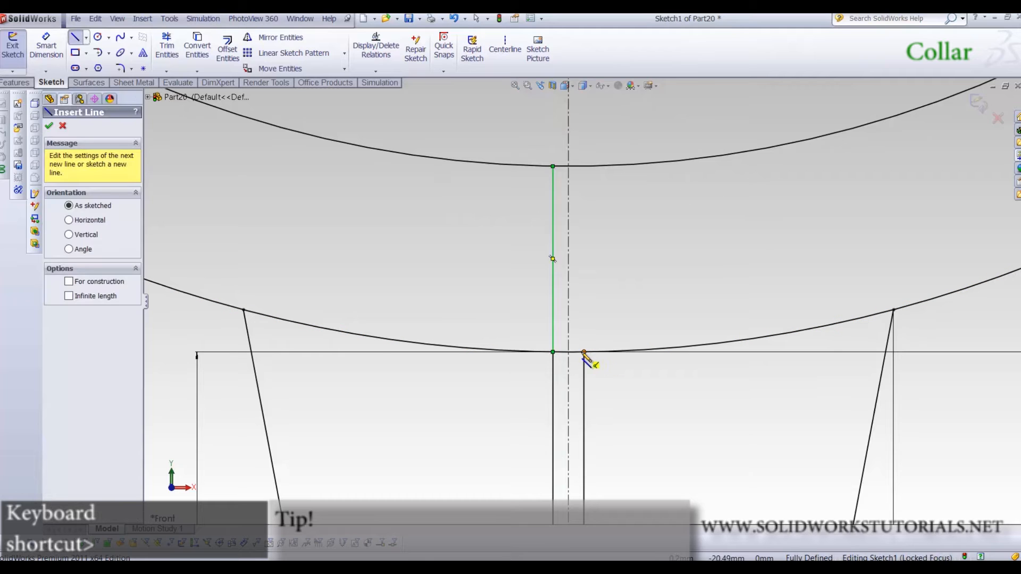
pyautogui.click(584, 352)
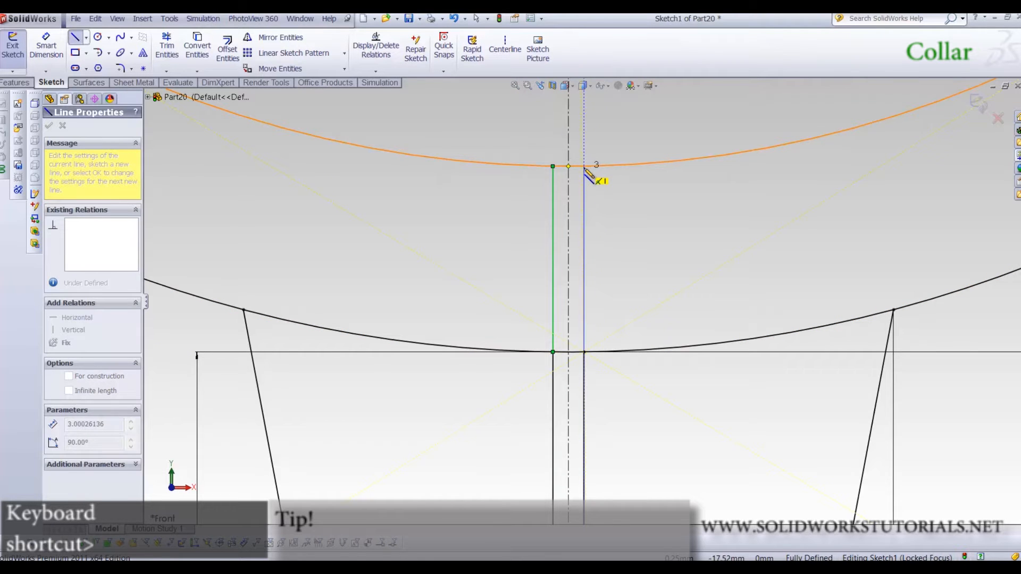
pyautogui.click(584, 166)
pyautogui.press('Escape')
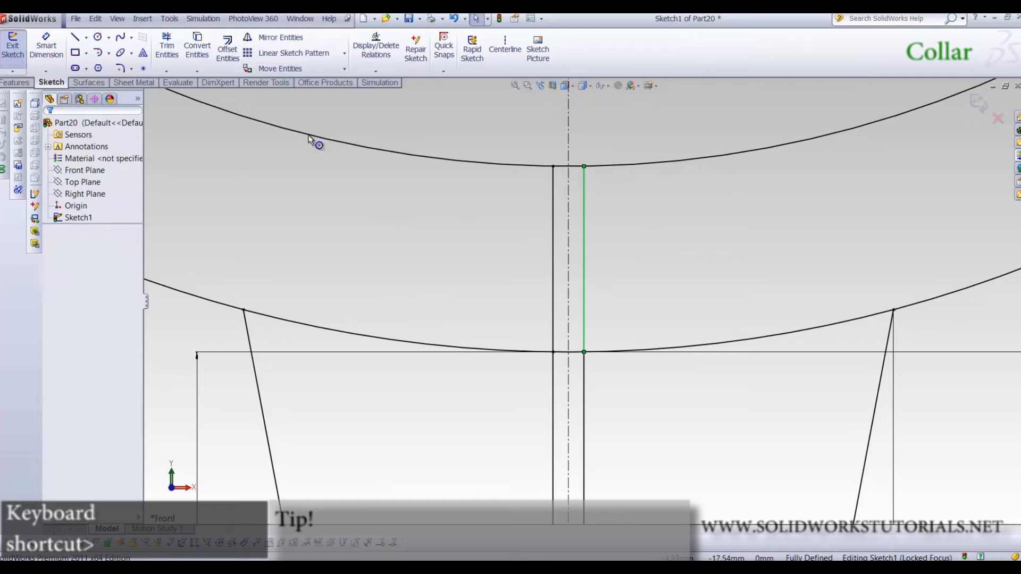
# Trim away the short arcs of the inner and outer circles that lie between the two vertical gap lines
pyautogui.click(166, 45)
pyautogui.scroll(3, 572, 177)
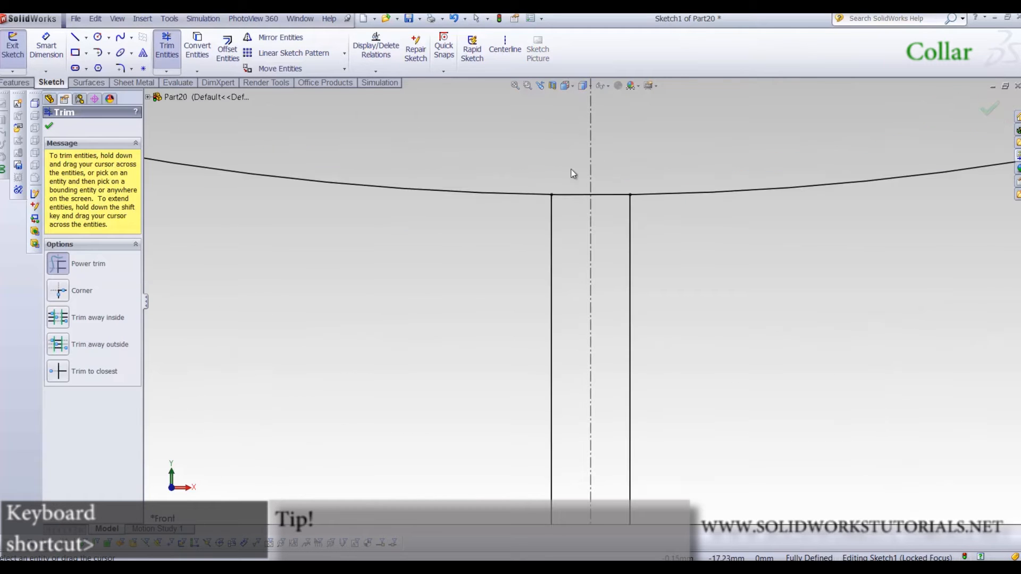
pyautogui.scroll(-5, 579, 267)
pyautogui.scroll(8, 580, 350)
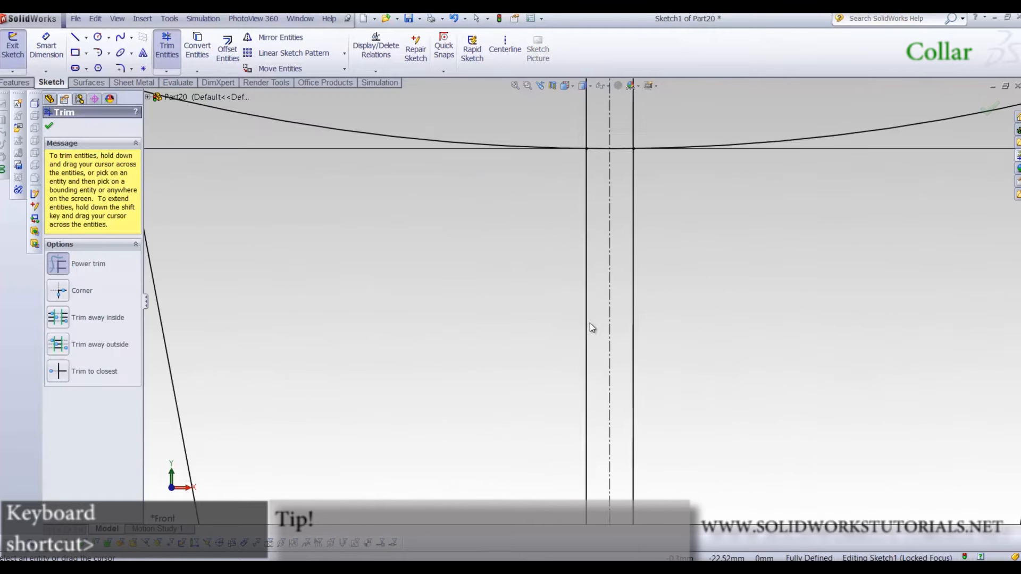
pyautogui.scroll(-2, 620, 248)
pyautogui.scroll(3, 619, 248)
pyautogui.moveTo(556, 191); pyautogui.dragTo(557, 232)
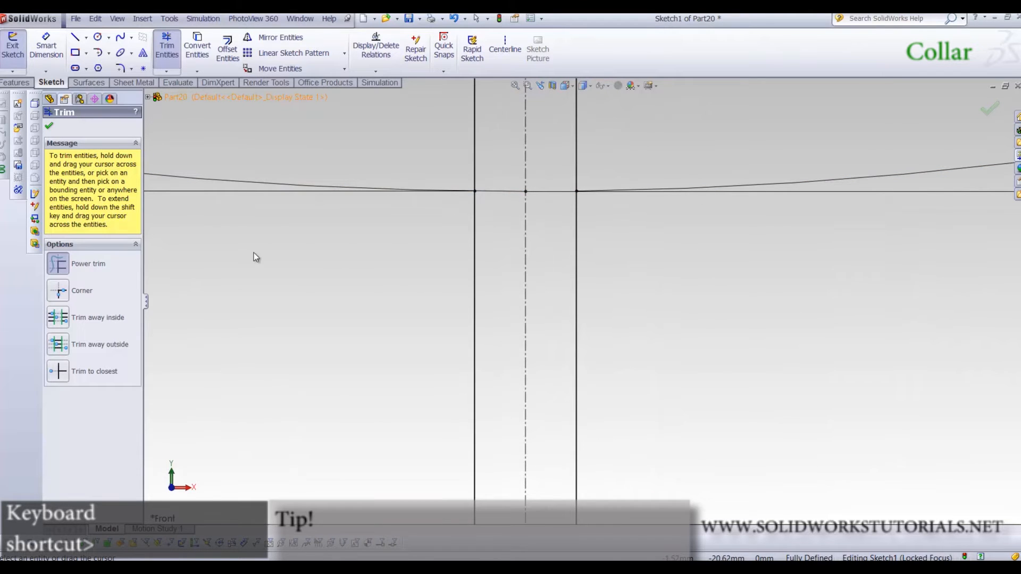
pyautogui.click(179, 51)
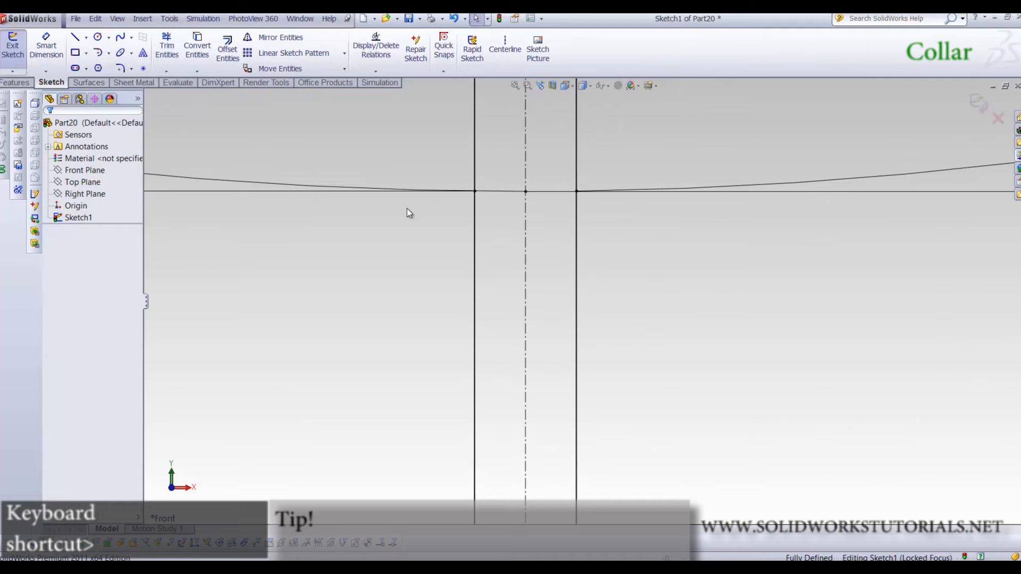
pyautogui.click(491, 193)
pyautogui.click(459, 260)
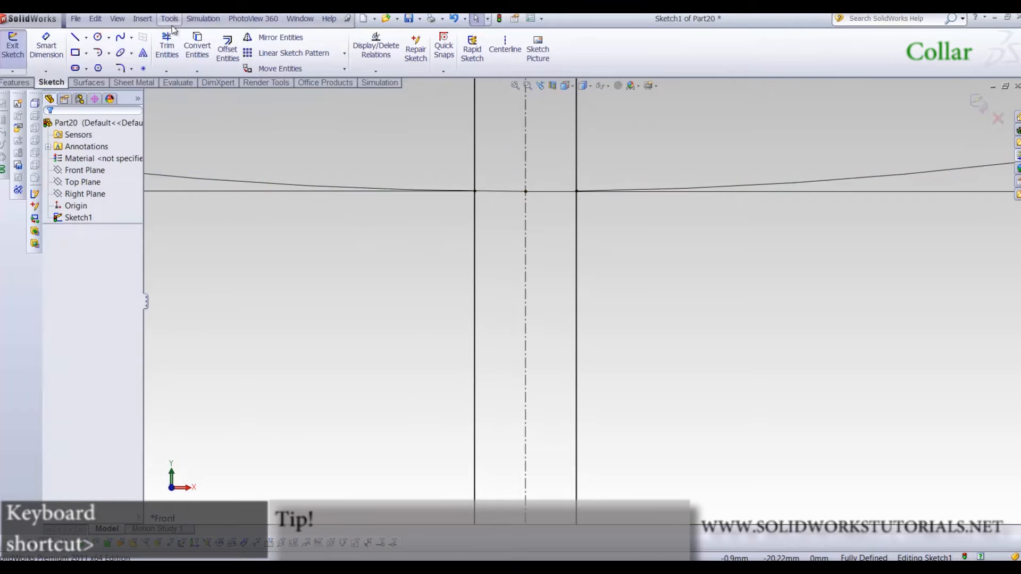
pyautogui.click(170, 49)
pyautogui.scroll(10, 492, 259)
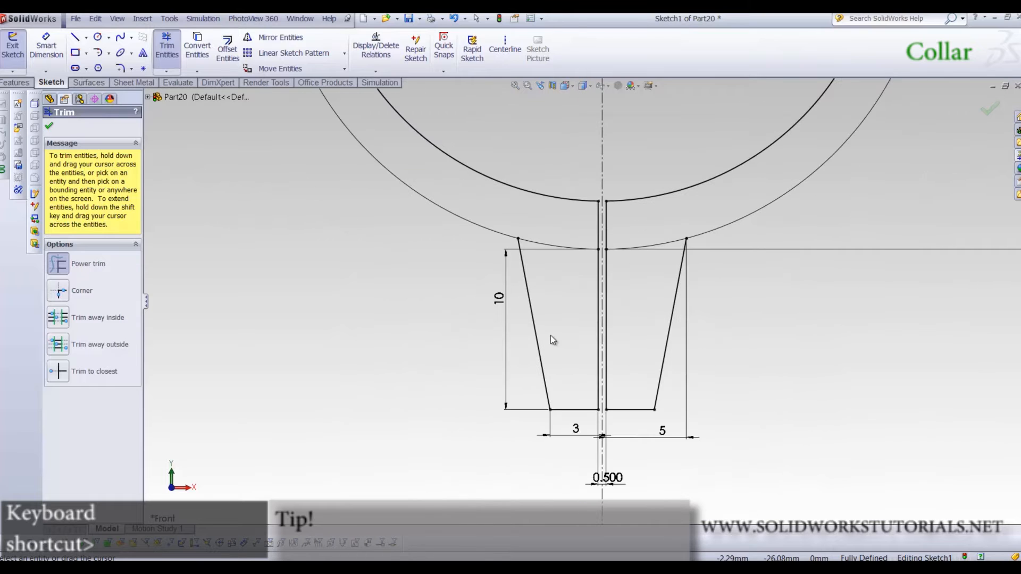
# Extrude the ring region and both clamping tab regions 15 mm using the Mid Plane end condition
pyautogui.click(19, 87)
pyautogui.click(18, 47)
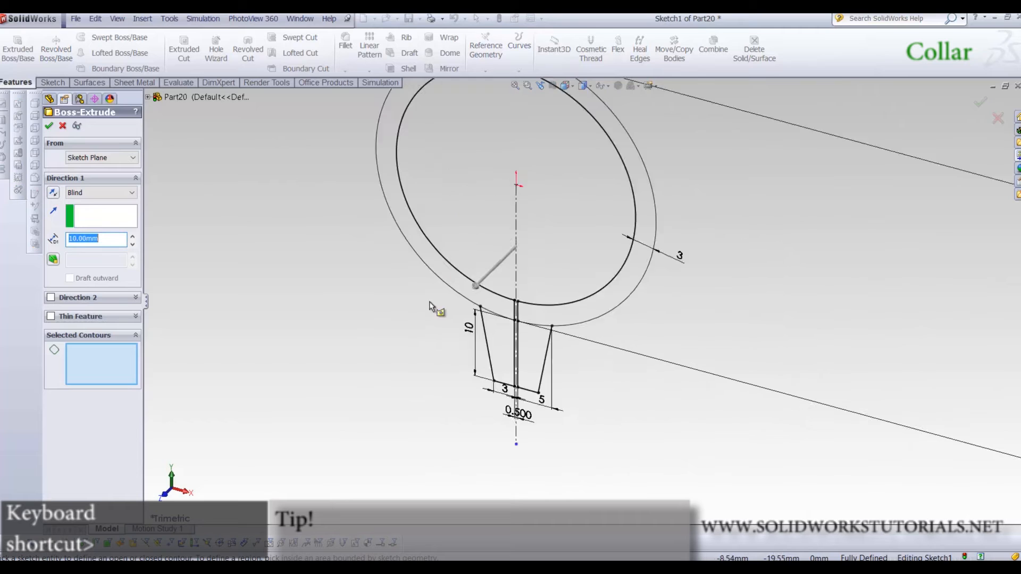
pyautogui.click(520, 321)
pyautogui.click(526, 374)
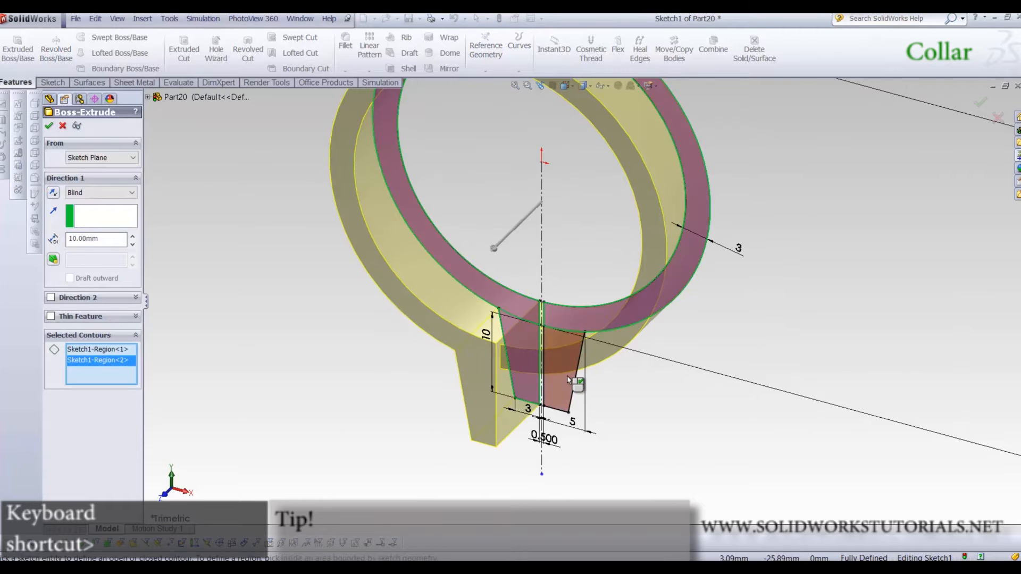
pyautogui.click(566, 375)
pyautogui.write('15')
pyautogui.press('Return')
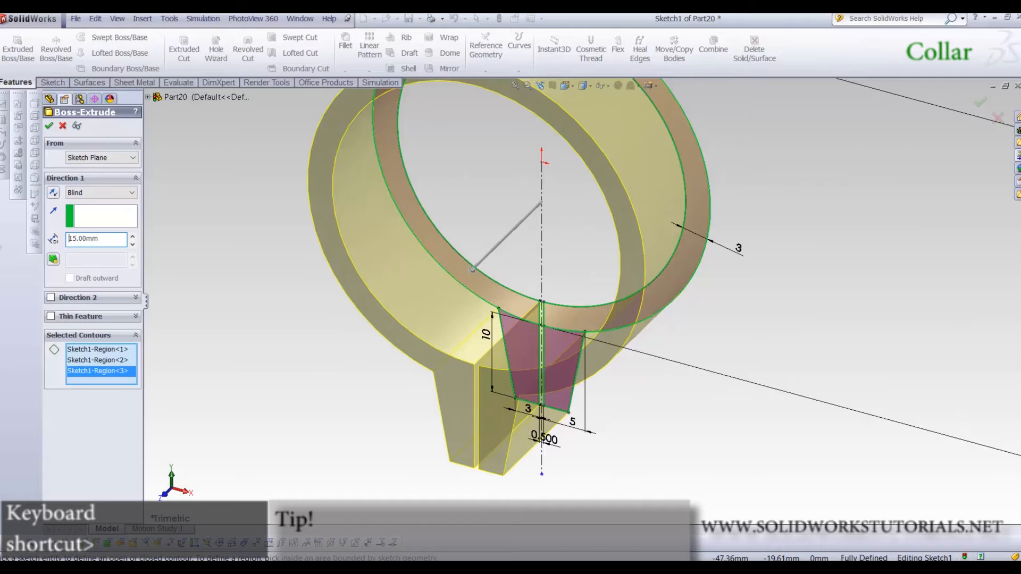
pyautogui.click(97, 192)
pyautogui.click(85, 257)
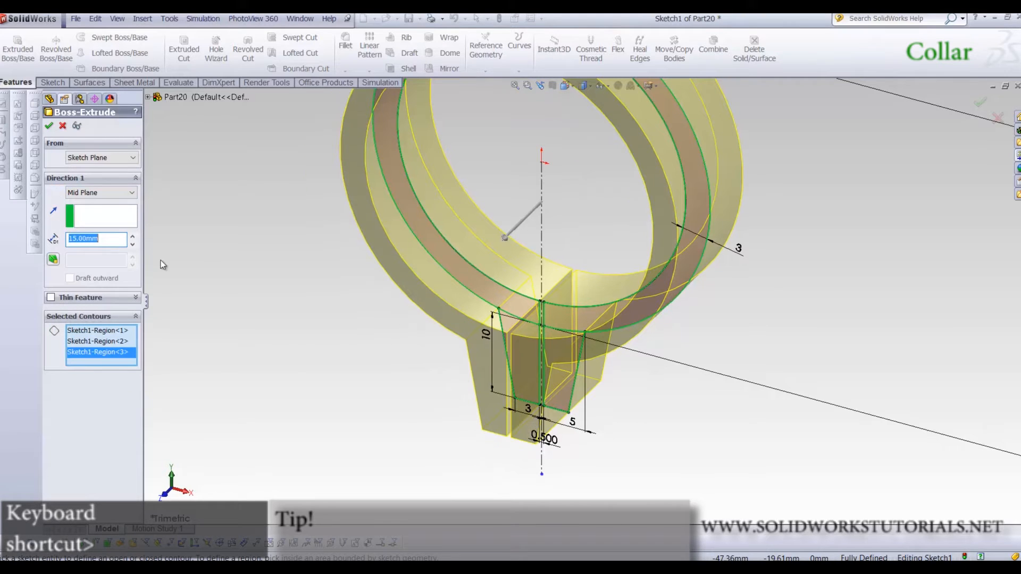
pyautogui.click(50, 127)
pyautogui.click(306, 362)
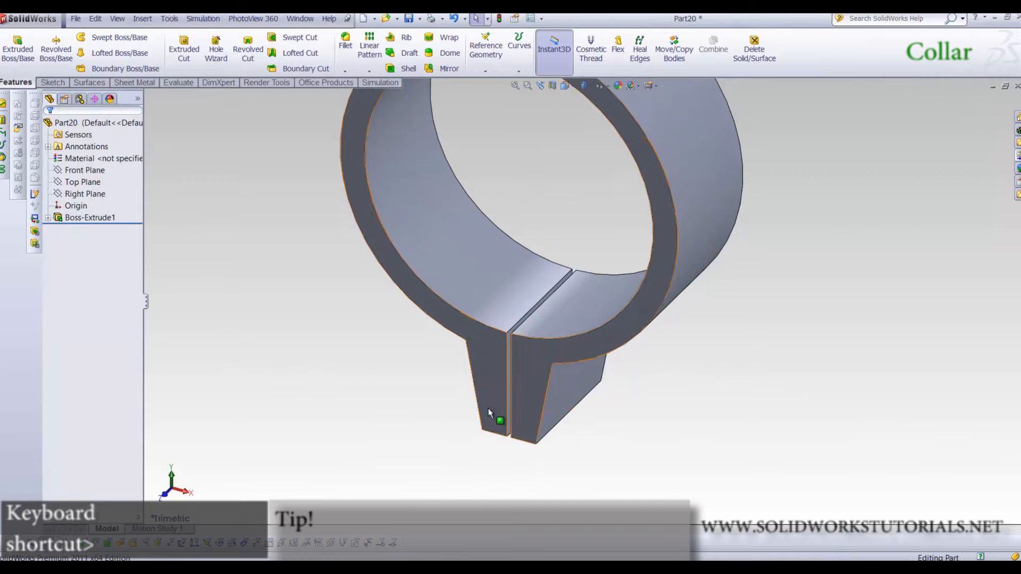
# Orient the view normal to the Right Plane and start a new sketch on that plane
pyautogui.scroll(3, 485, 413)
pyautogui.moveTo(510, 350); pyautogui.dragTo(520, 278, button='middle')
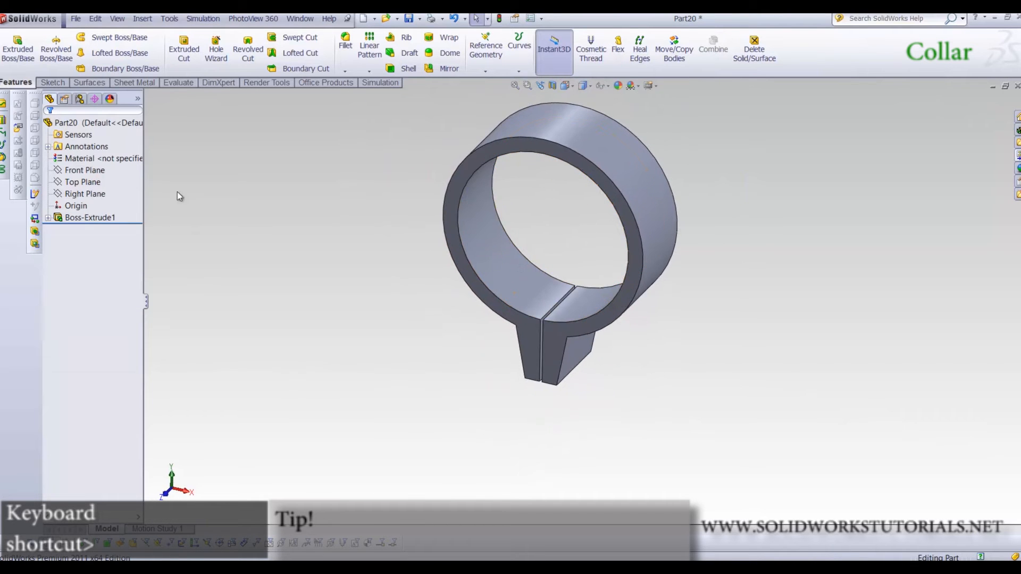
pyautogui.click(96, 183)
pyautogui.click(97, 193)
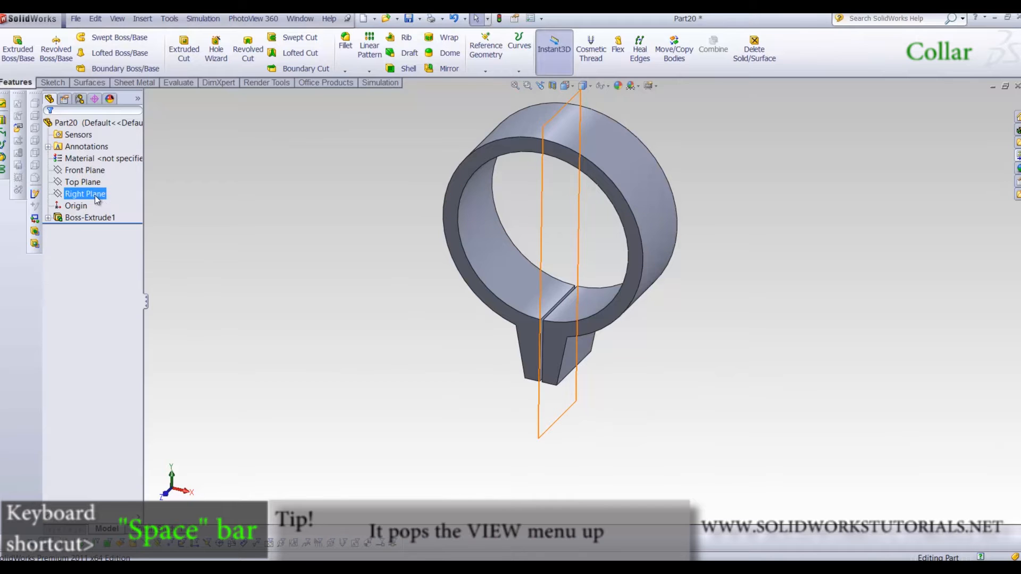
pyautogui.press('space')
pyautogui.click(514, 298)
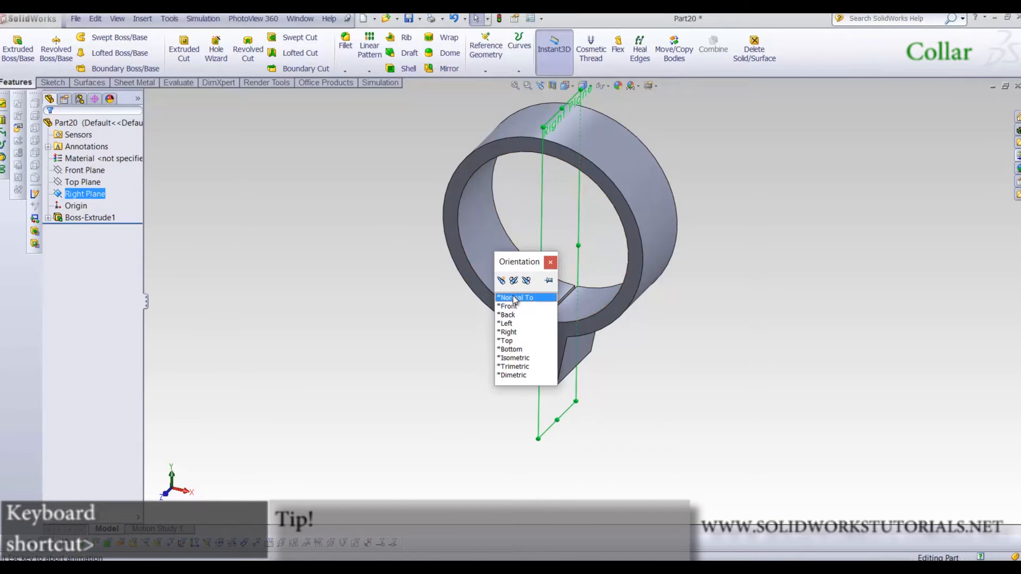
pyautogui.click(57, 83)
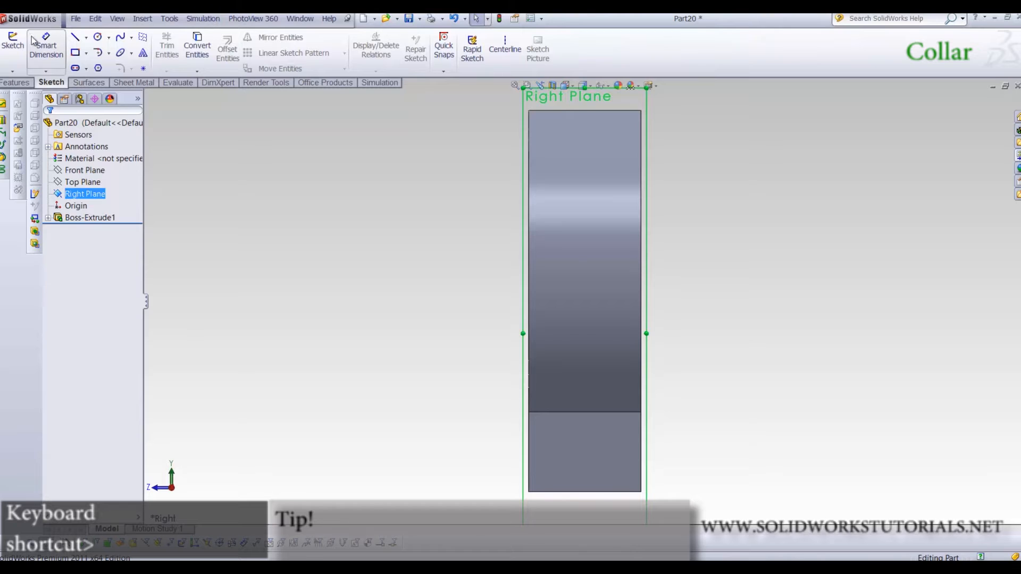
pyautogui.click(3, 38)
# Sketch a six-sided polygon with an inscribed circle on the clamping tab, about 7.7 mm across flats and centred below the origin
pyautogui.click(99, 68)
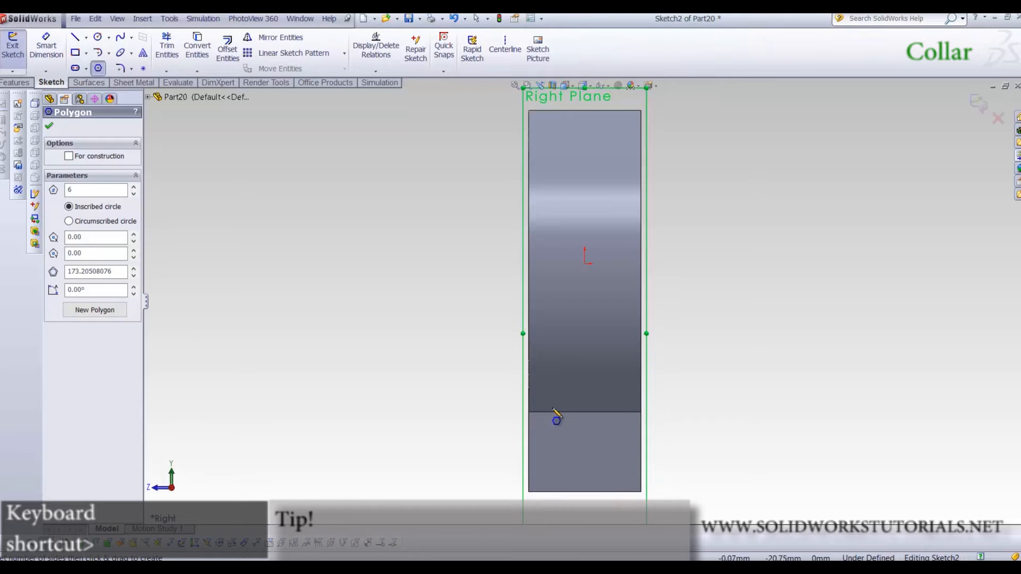
pyautogui.scroll(-4, 585, 437)
pyautogui.moveTo(639, 455); pyautogui.dragTo(708, 456)
pyautogui.scroll(3, 846, 447)
pyautogui.scroll(-2, 737, 400)
# Dimension the distance between the hexagon's upper and lower edges and set it to 6 mm
pyautogui.moveTo(814, 270); pyautogui.dragTo(814, 234, button='right')
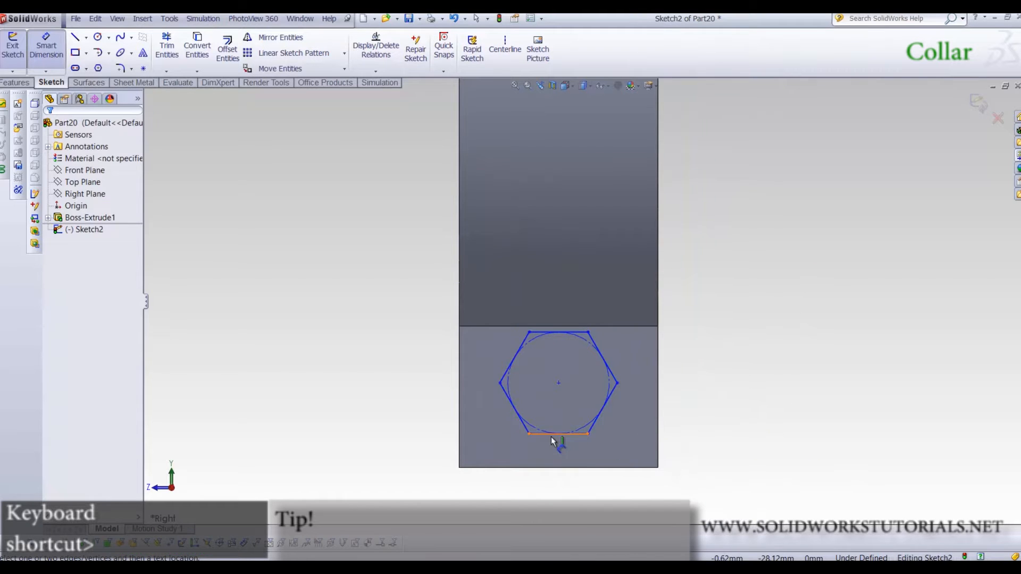
pyautogui.click(563, 333)
pyautogui.click(558, 434)
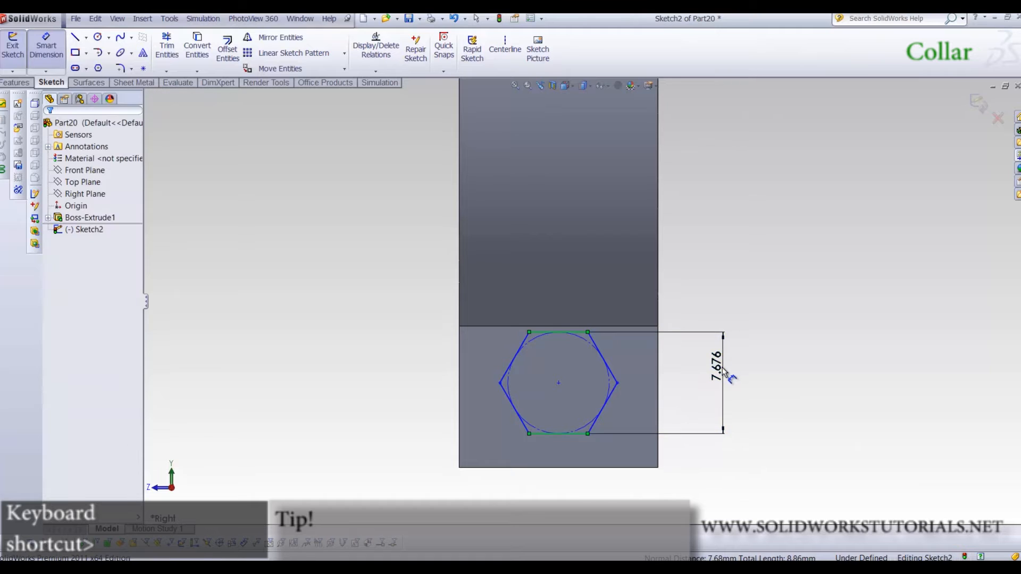
pyautogui.click(723, 368)
pyautogui.write('6')
pyautogui.press('Return')
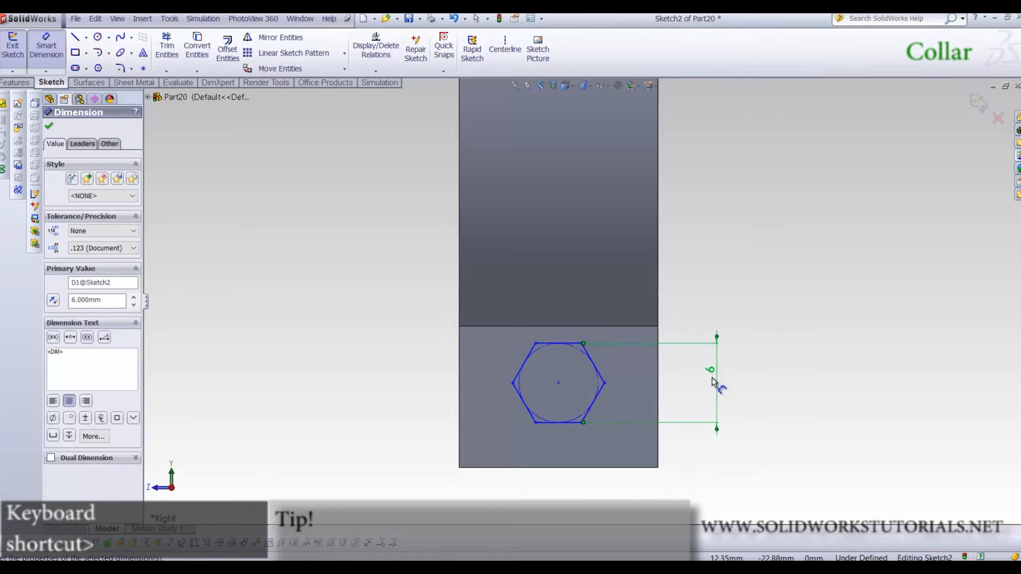
# Dimension the vertical distance from the origin to the hexagon's centre and set it to 23 mm
pyautogui.click(558, 383)
pyautogui.scroll(3, 558, 383)
pyautogui.scroll(-2, 572, 148)
pyautogui.scroll(1, 576, 122)
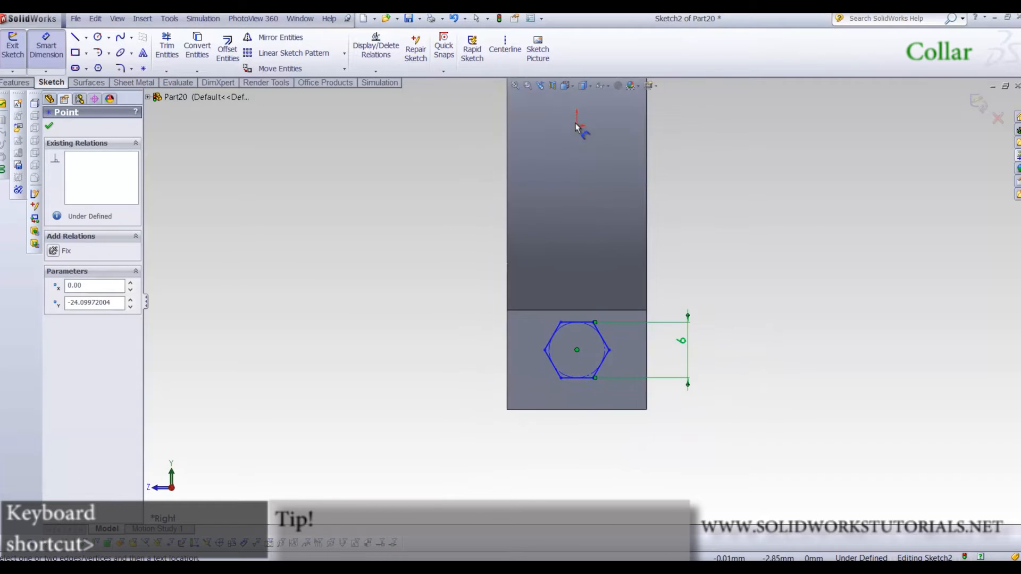
pyautogui.click(576, 126)
pyautogui.click(451, 219)
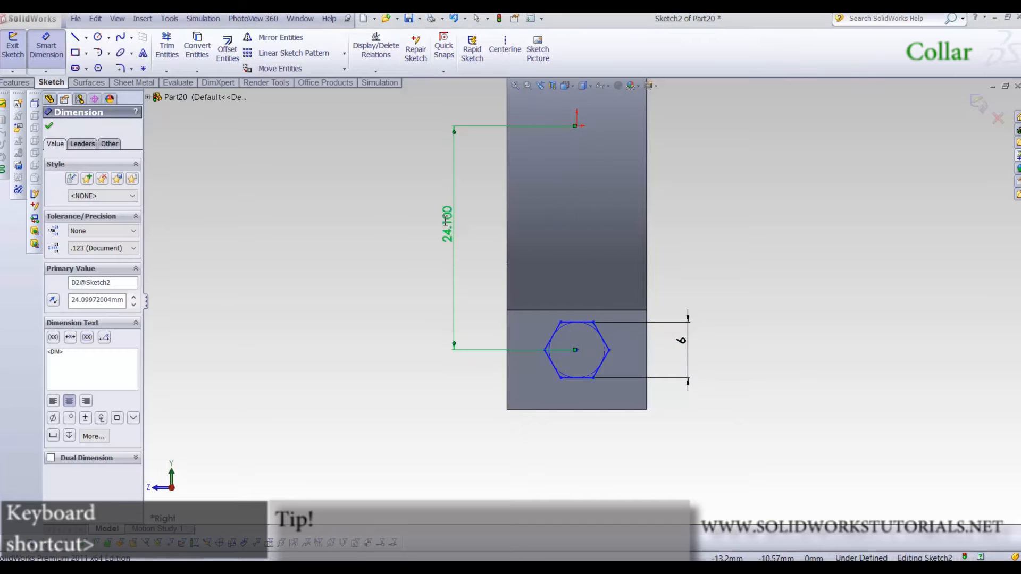
pyautogui.write('23')
pyautogui.press('Return')
pyautogui.click(393, 304)
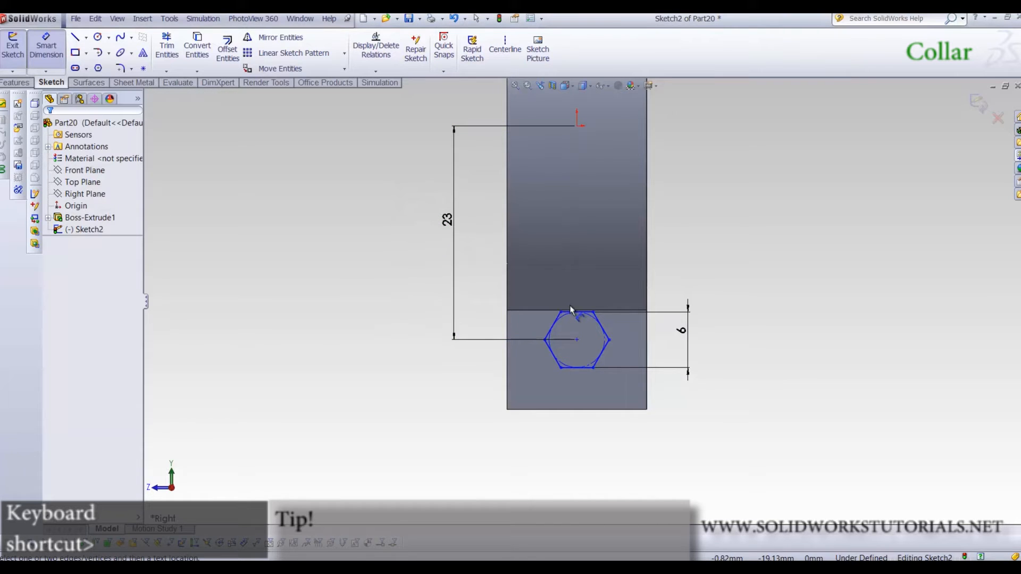
pyautogui.press('Escape')
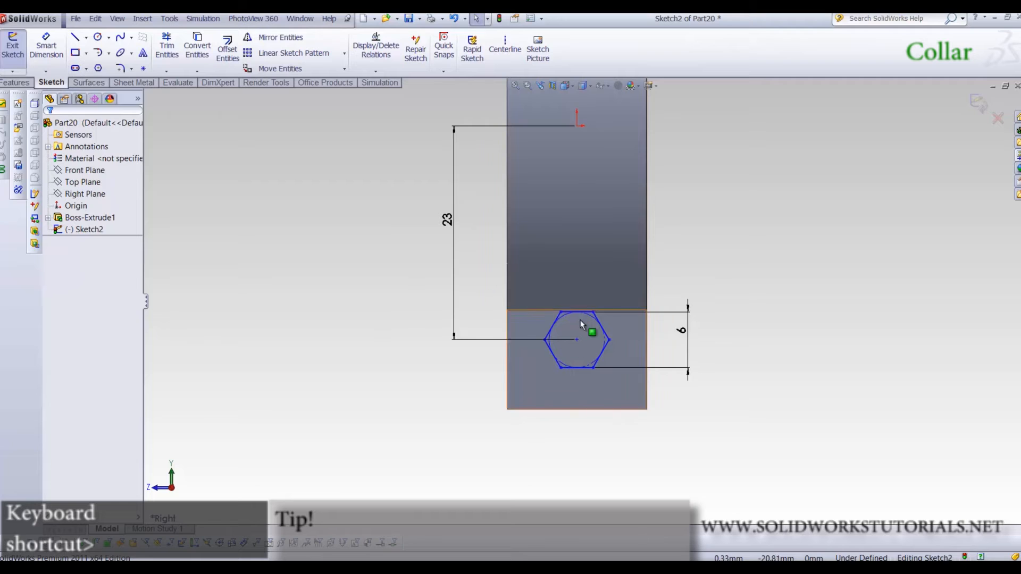
# Add a Vertical relation between the midpoint of the hexagon's upper edge and the origin
pyautogui.rightClick(581, 318)
pyautogui.click(665, 251)
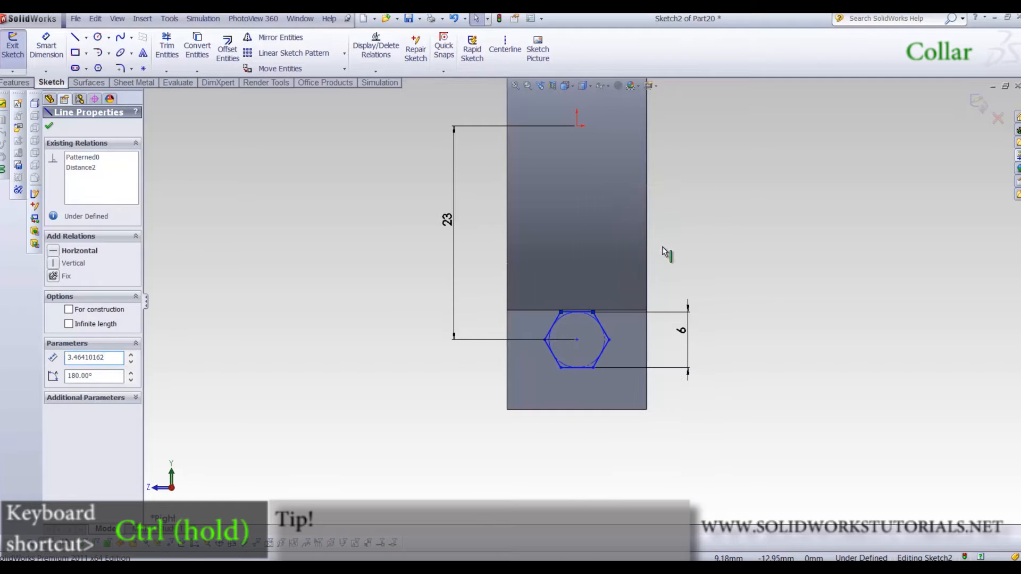
pyautogui.keyDown('ctrl'); pyautogui.click(577, 127); pyautogui.keyUp('ctrl')
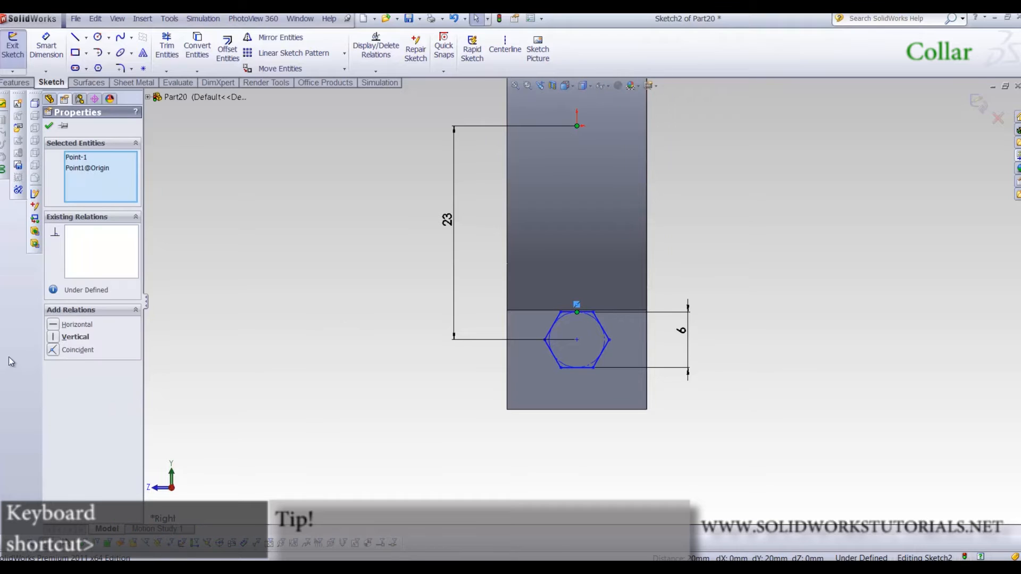
pyautogui.click(268, 382)
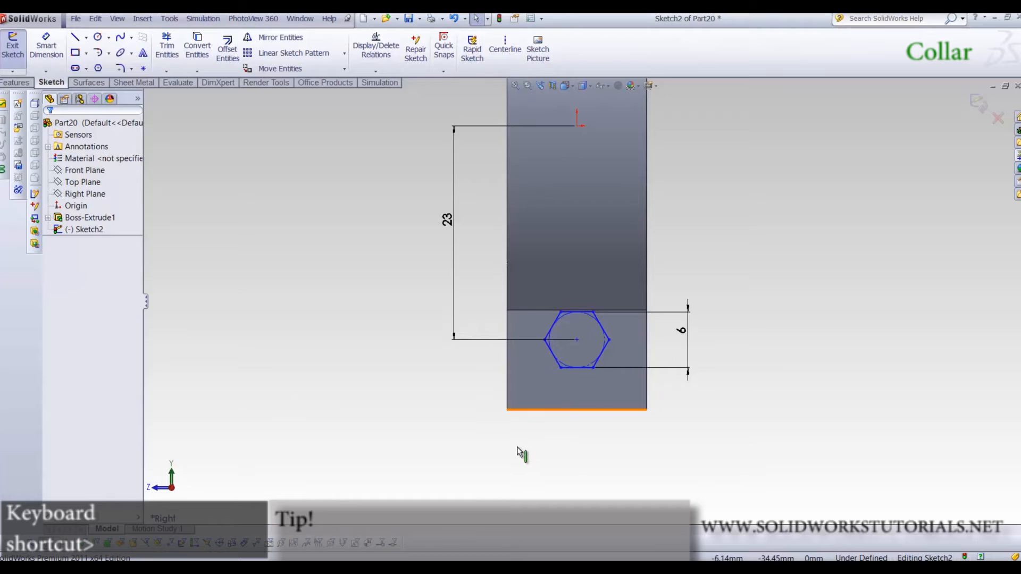
# Tilt the hexagon slightly to test its freedom, and check the relation between its upper edge's midpoint and the origin
pyautogui.moveTo(560, 366); pyautogui.dragTo(592, 353)
pyautogui.click(336, 412)
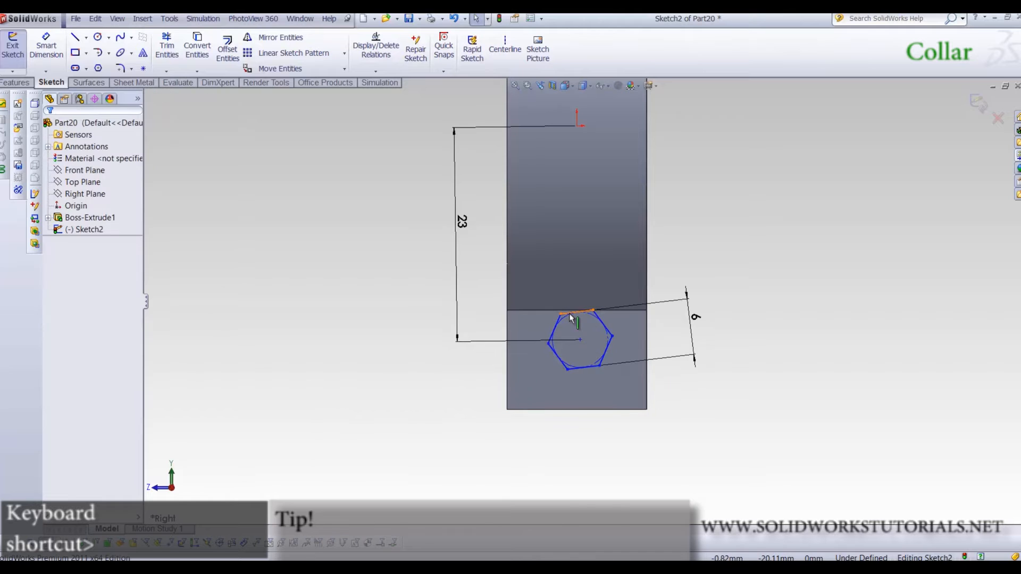
pyautogui.rightClick(570, 317)
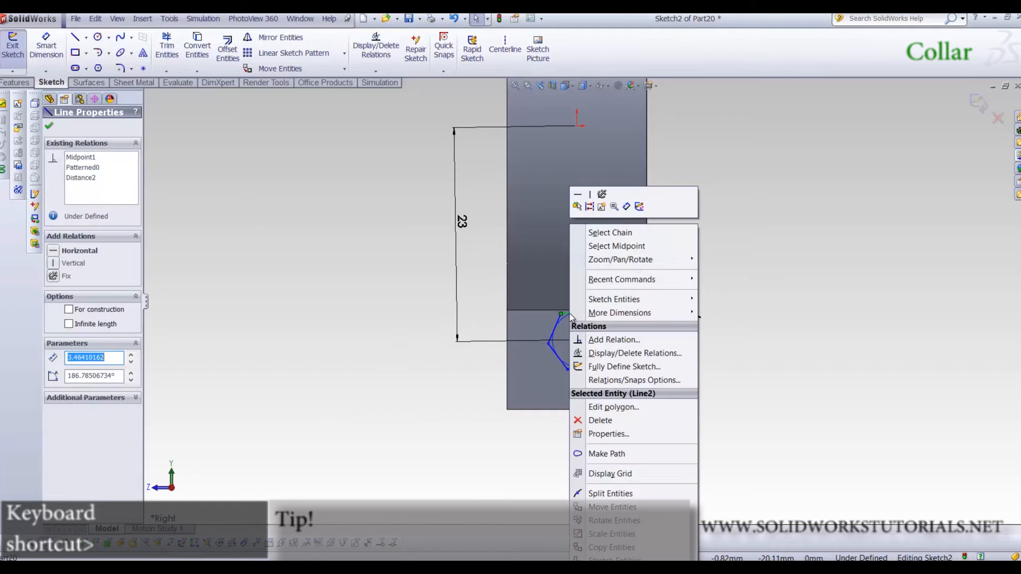
pyautogui.keyDown('ctrl'); pyautogui.click(577, 126); pyautogui.keyUp('ctrl')
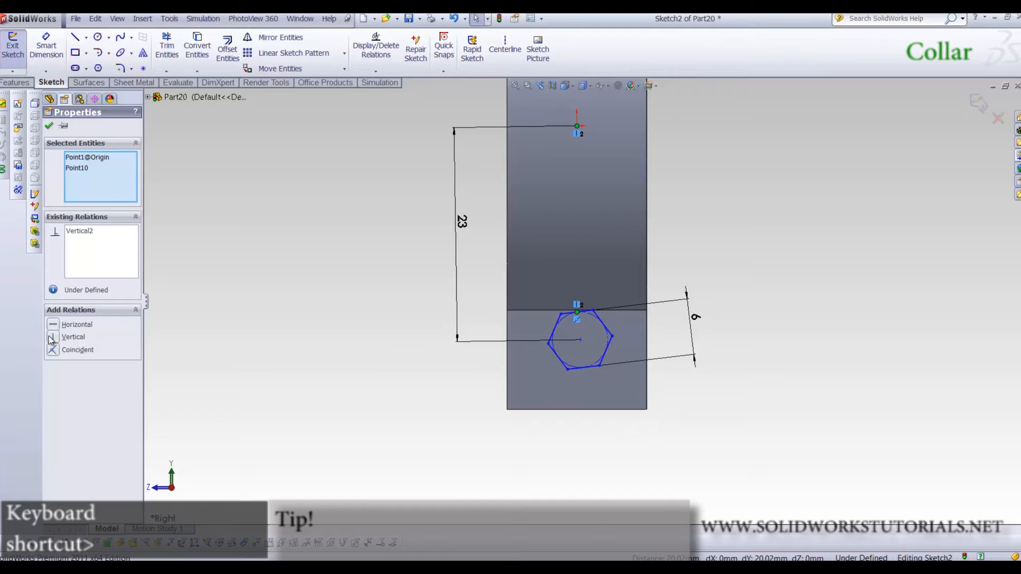
pyautogui.click(329, 412)
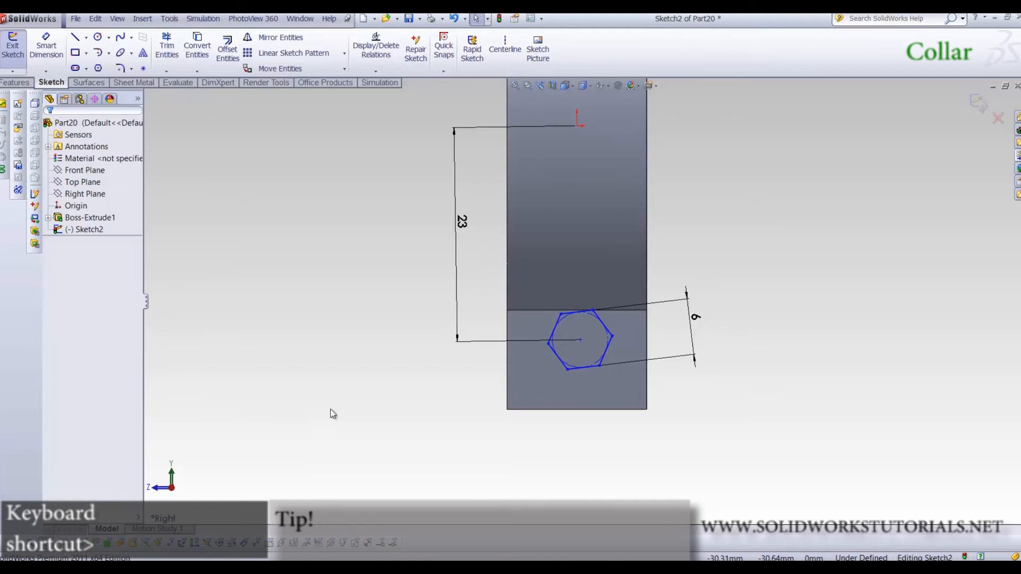
# Add a Horizontal relation to the hexagon's lower edge
pyautogui.click(584, 367)
pyautogui.click(58, 252)
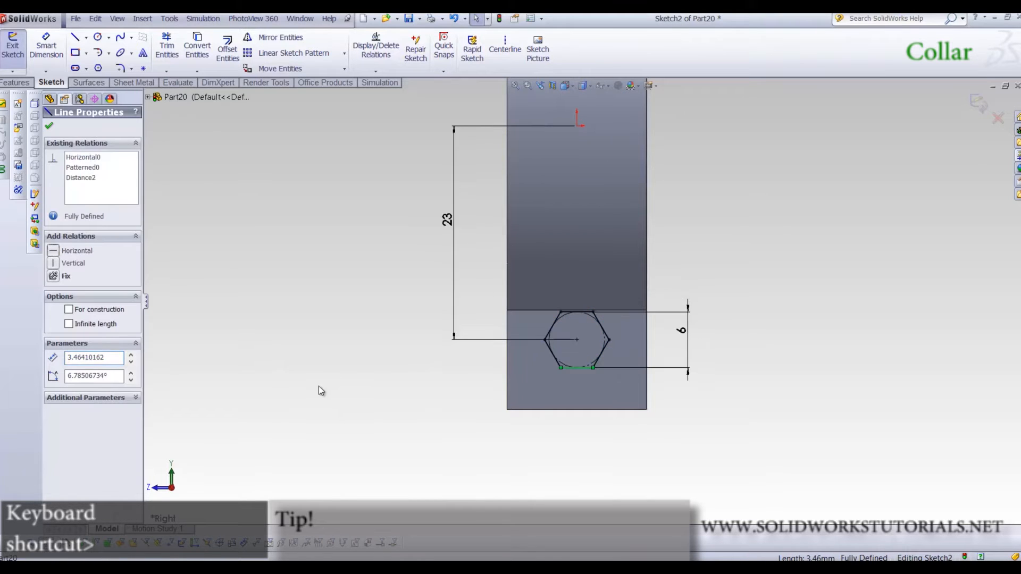
pyautogui.click(319, 378)
# Sketch a small circle inside the hexagon, centred on the hexagon's centre point
pyautogui.scroll(-5, 524, 322)
pyautogui.moveTo(273, 391); pyautogui.dragTo(340, 391, button='right')
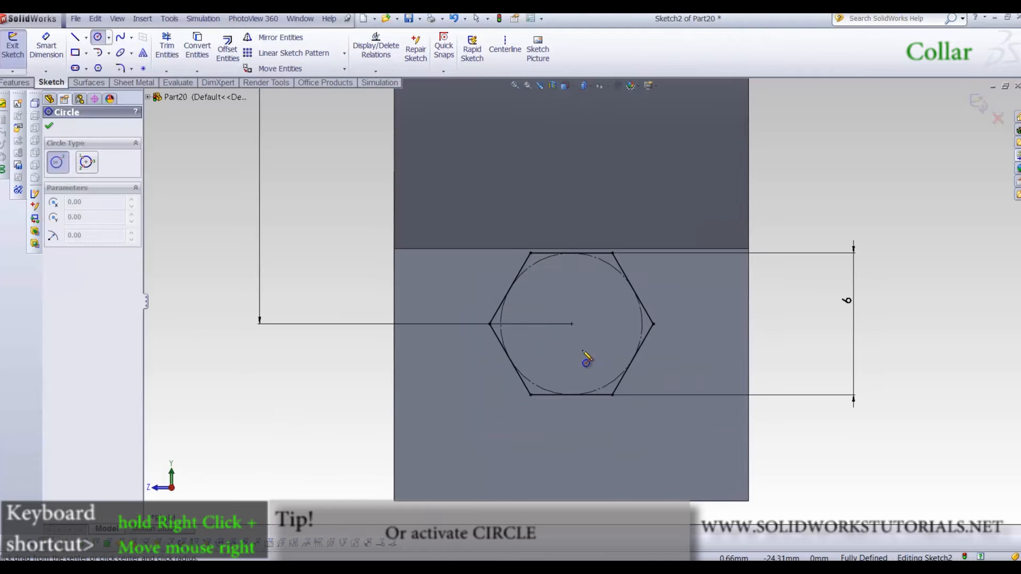
pyautogui.click(572, 324)
pyautogui.click(590, 350)
pyautogui.press('Escape')
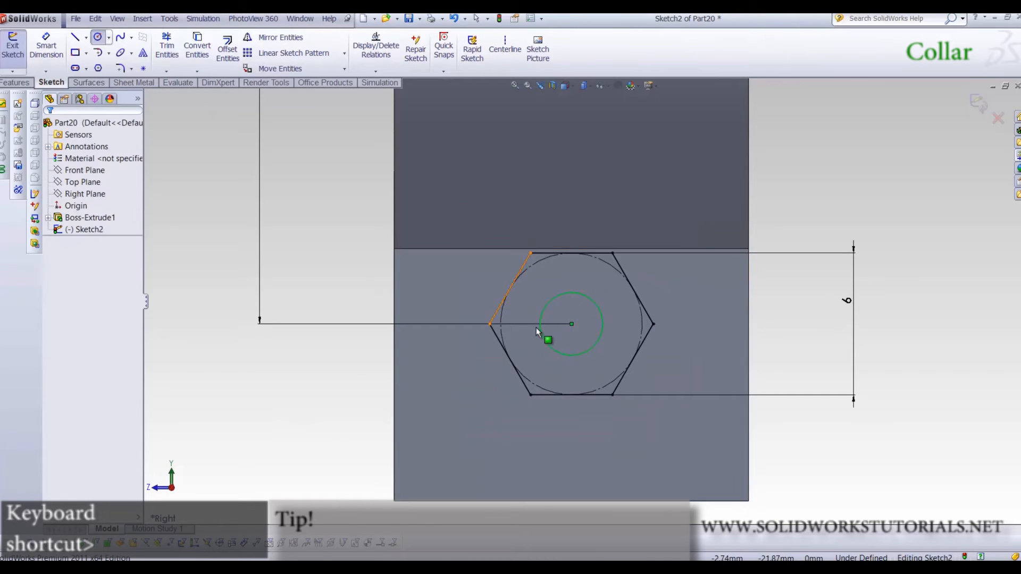
# Dimension the small circle's diameter, set it to 3 mm, and fit the sketch in view
pyautogui.moveTo(345, 439); pyautogui.dragTo(397, 388, button='right')
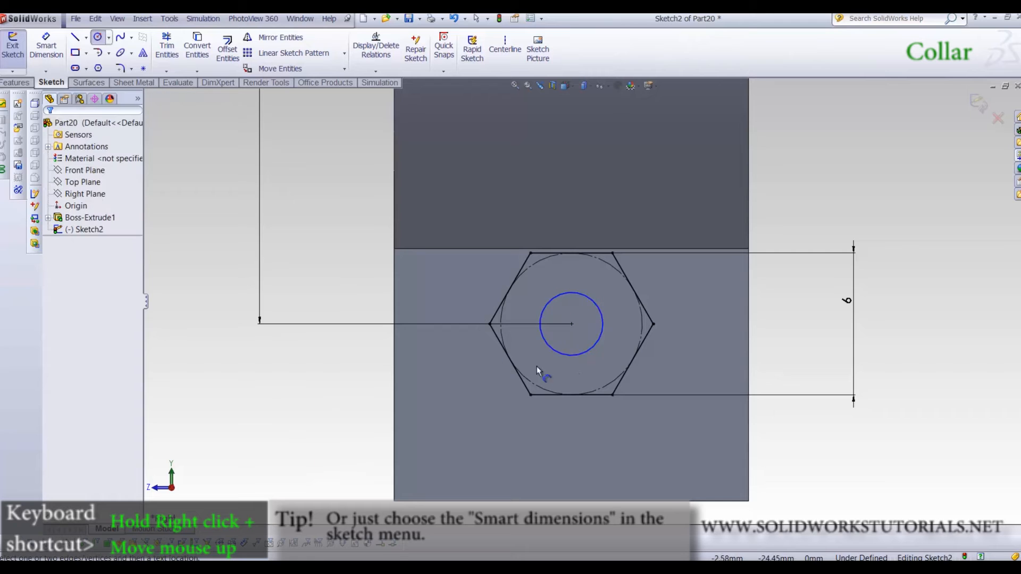
pyautogui.click(559, 353)
pyautogui.click(340, 388)
pyautogui.write('3')
pyautogui.press('Return')
pyautogui.press('Escape')
pyautogui.press('f')
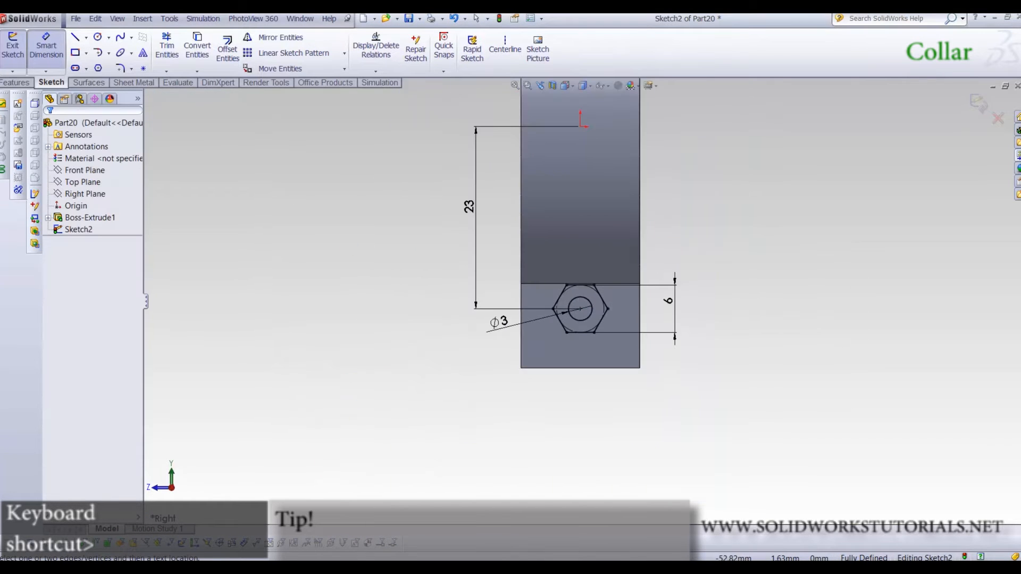
# Cut the hexagon around the circle with a 15 mm blind Extruded Cut, starting at a 2 mm offset and reversed outward through the tab
pyautogui.click(20, 84)
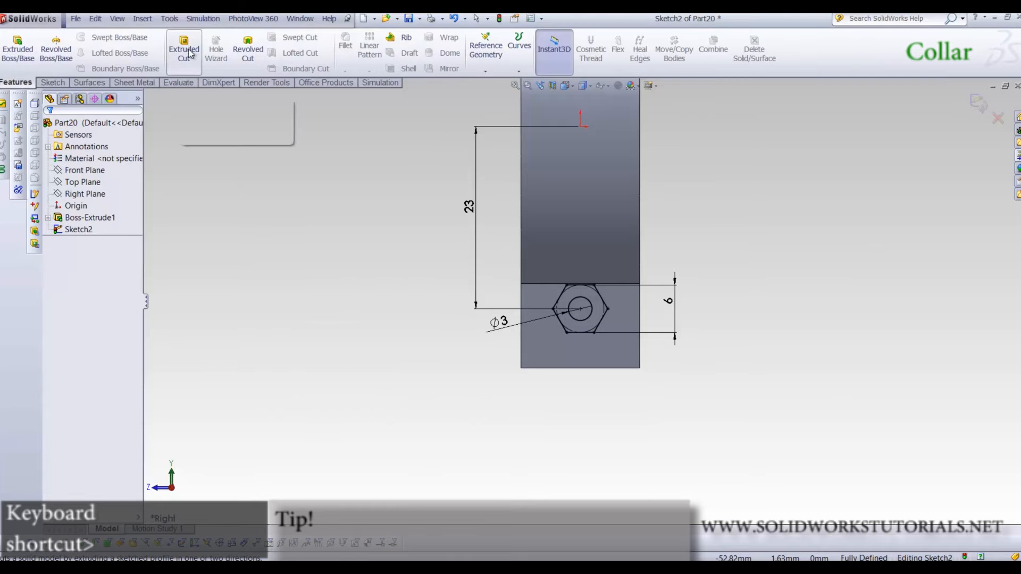
pyautogui.click(190, 53)
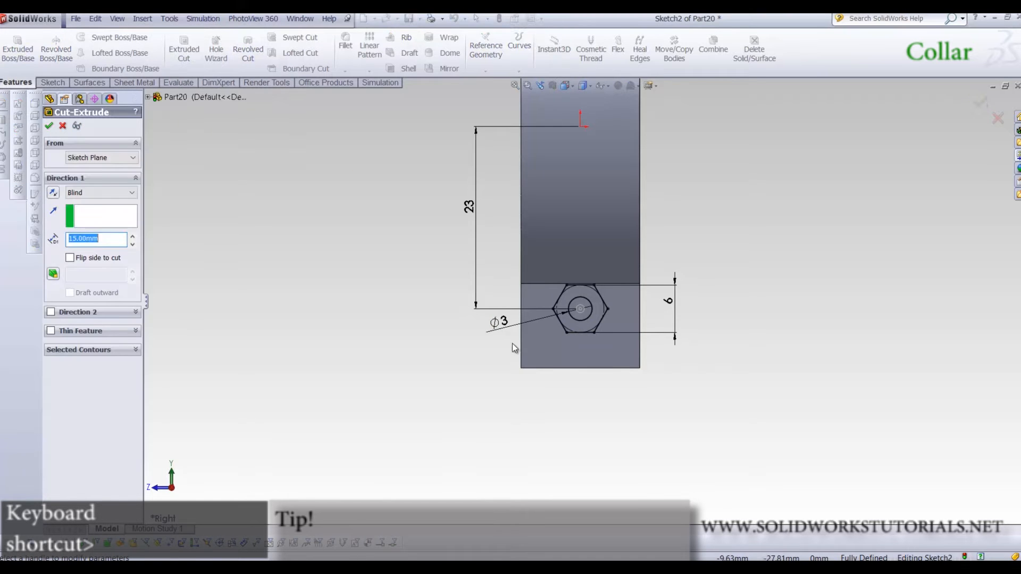
pyautogui.scroll(-5, 500, 268)
pyautogui.moveTo(500, 268)
pyautogui.mouseDown(button='middle')
pyautogui.moveTo(542, 267)
pyautogui.moveTo(533, 268)
pyautogui.mouseUp(button='middle')
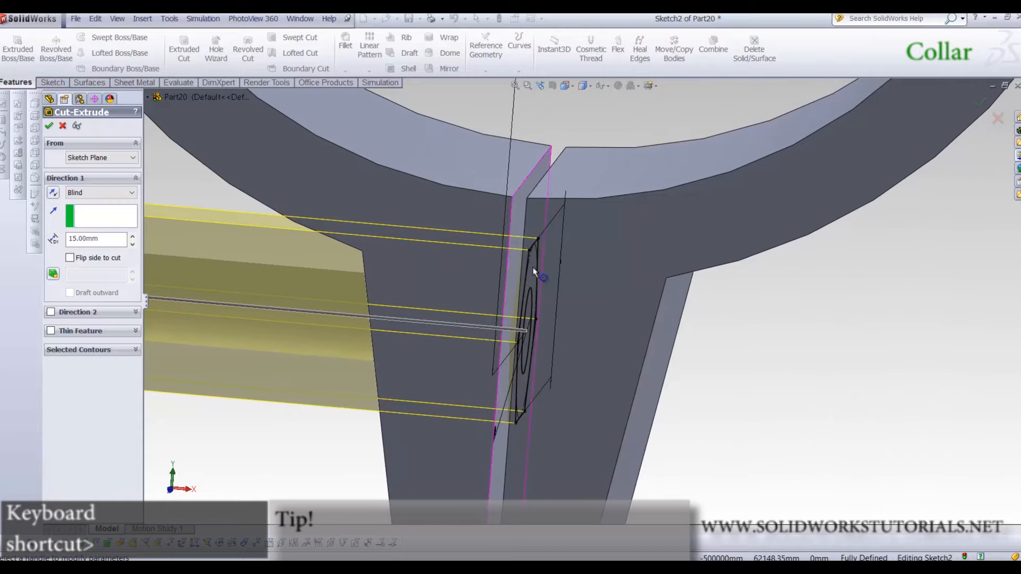
pyautogui.scroll(2, 514, 328)
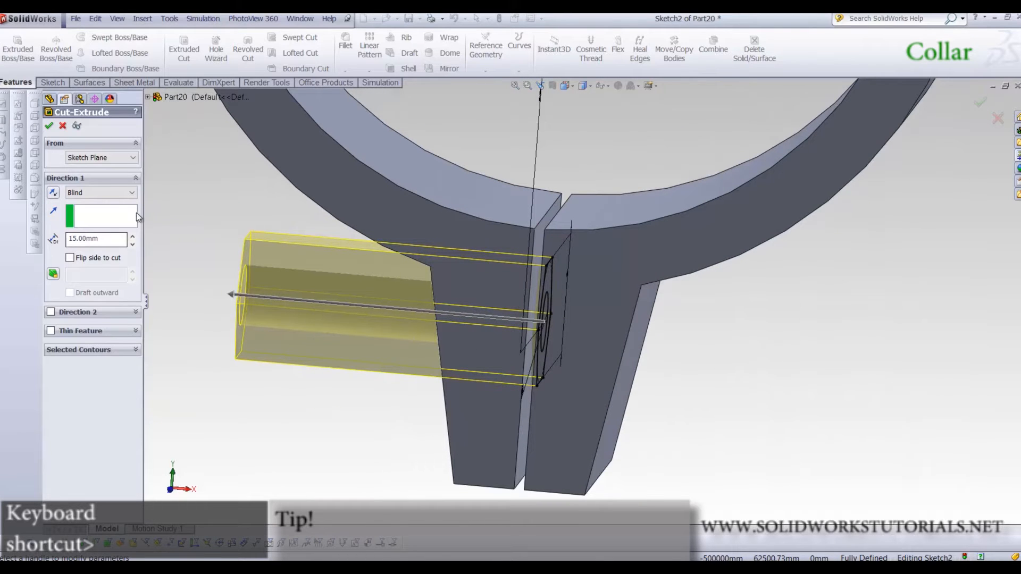
pyautogui.click(99, 160)
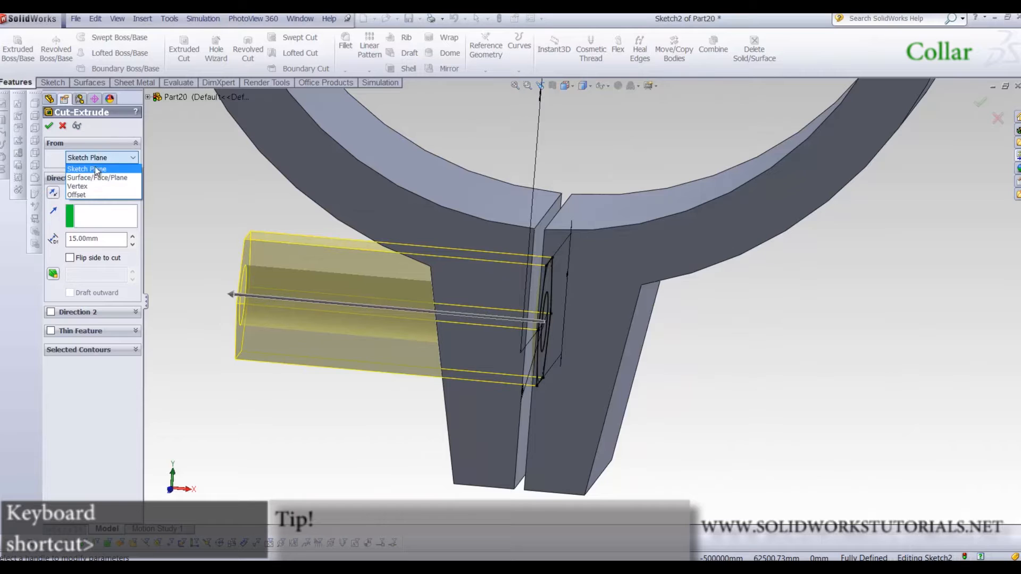
pyautogui.click(80, 195)
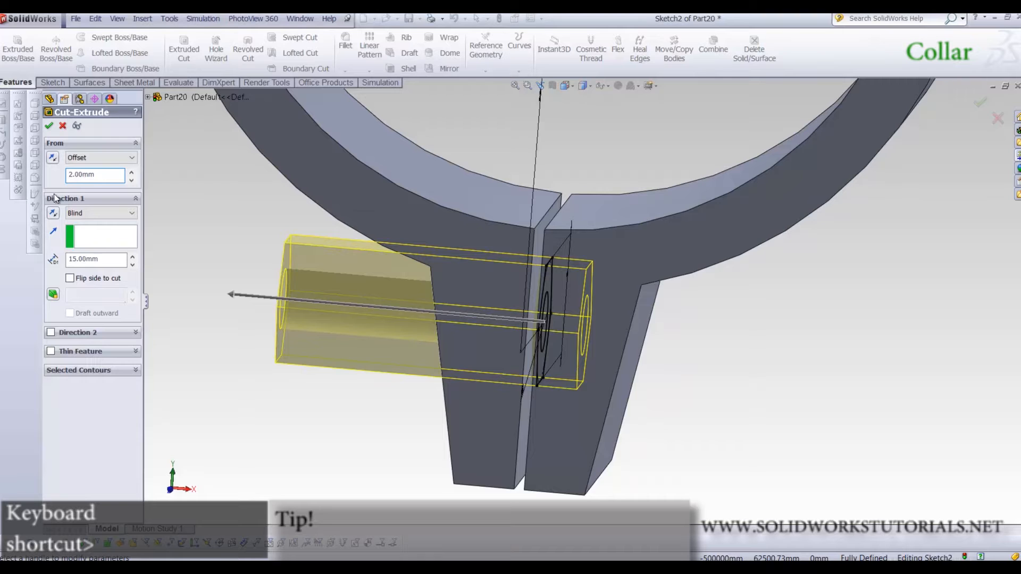
pyautogui.click(52, 216)
pyautogui.moveTo(210, 329); pyautogui.dragTo(219, 301, button='middle')
pyautogui.click(53, 126)
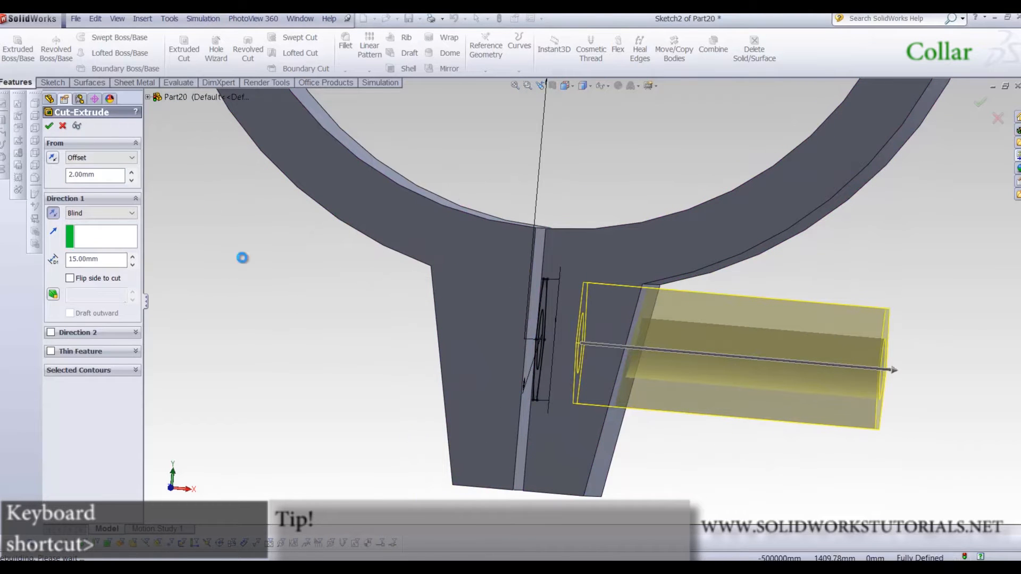
pyautogui.moveTo(243, 326); pyautogui.dragTo(172, 334, button='middle')
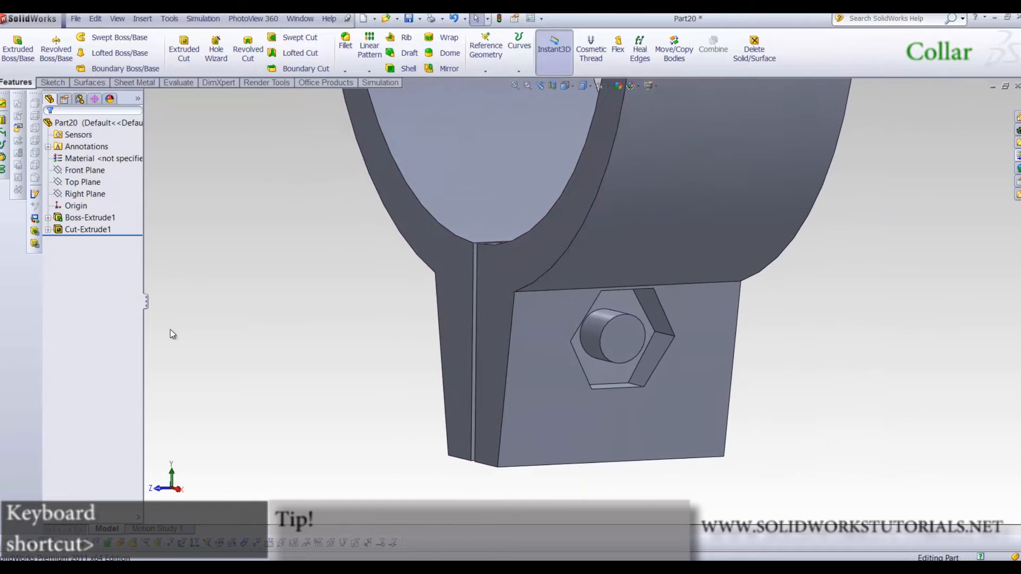
# Reuse the hexagon sketch for a 15 mm blind Extruded Cut of only the circle region, in the reversed direction
pyautogui.click(48, 230)
pyautogui.click(95, 240)
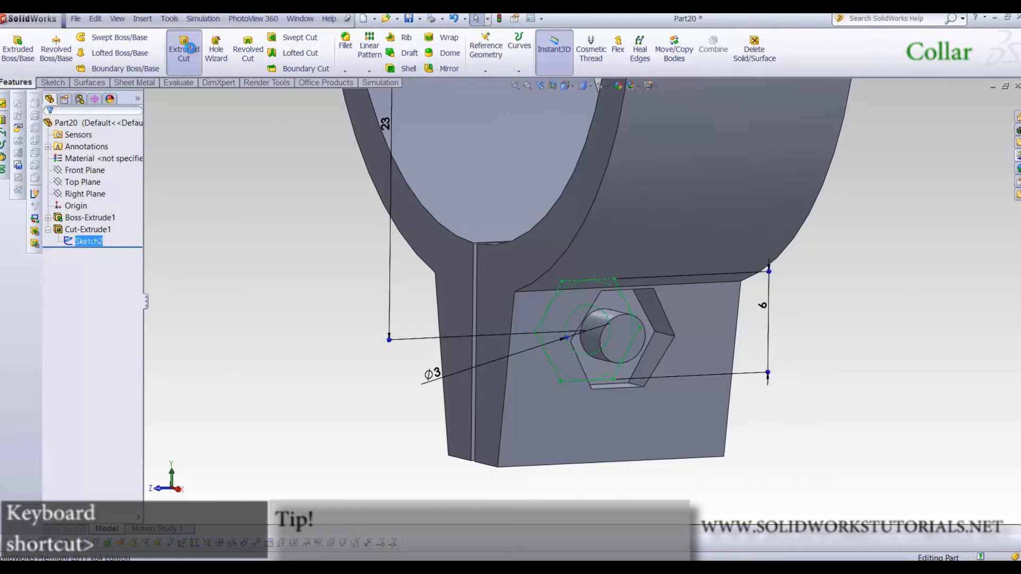
pyautogui.click(185, 37)
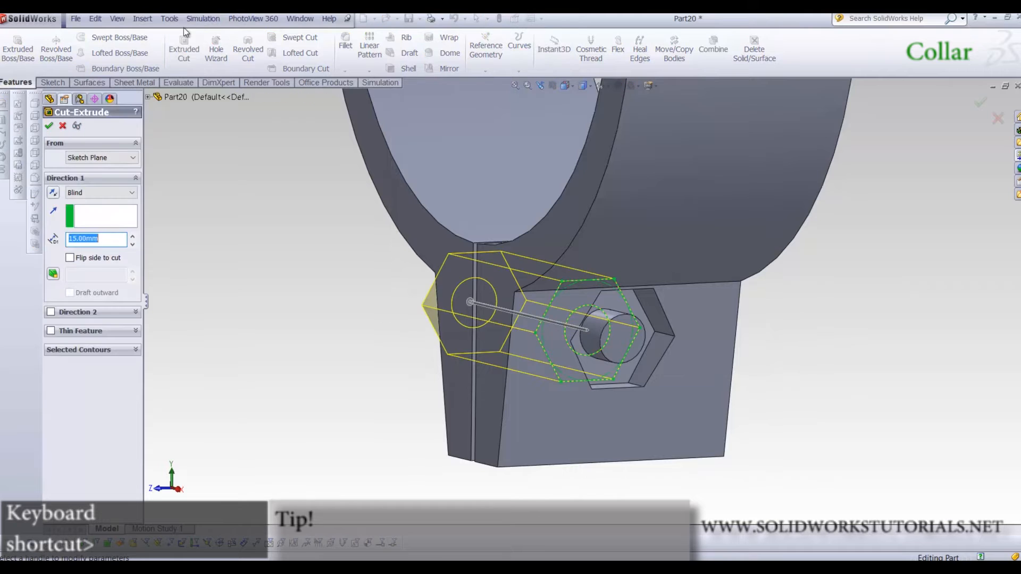
pyautogui.click(79, 350)
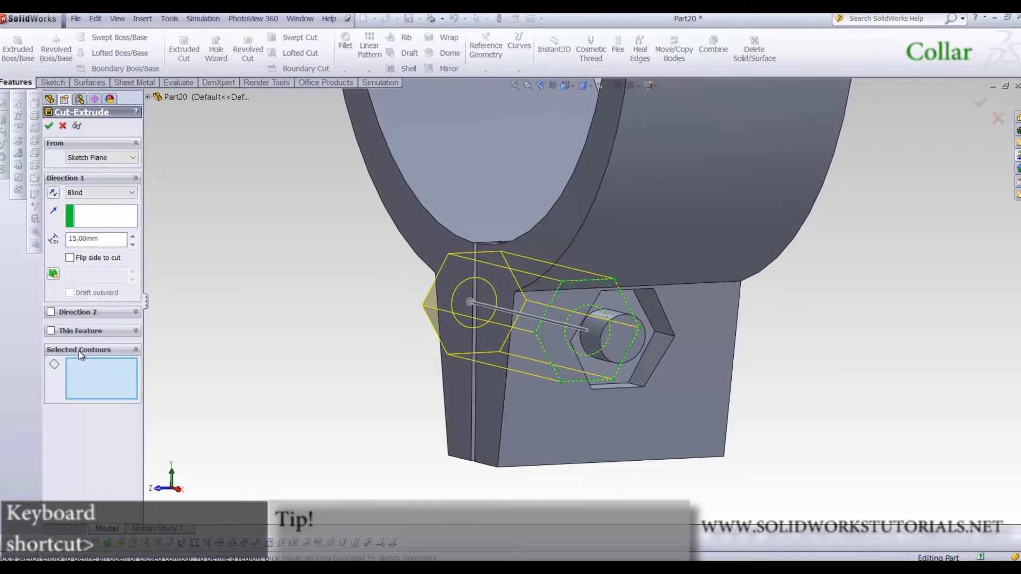
pyautogui.click(601, 330)
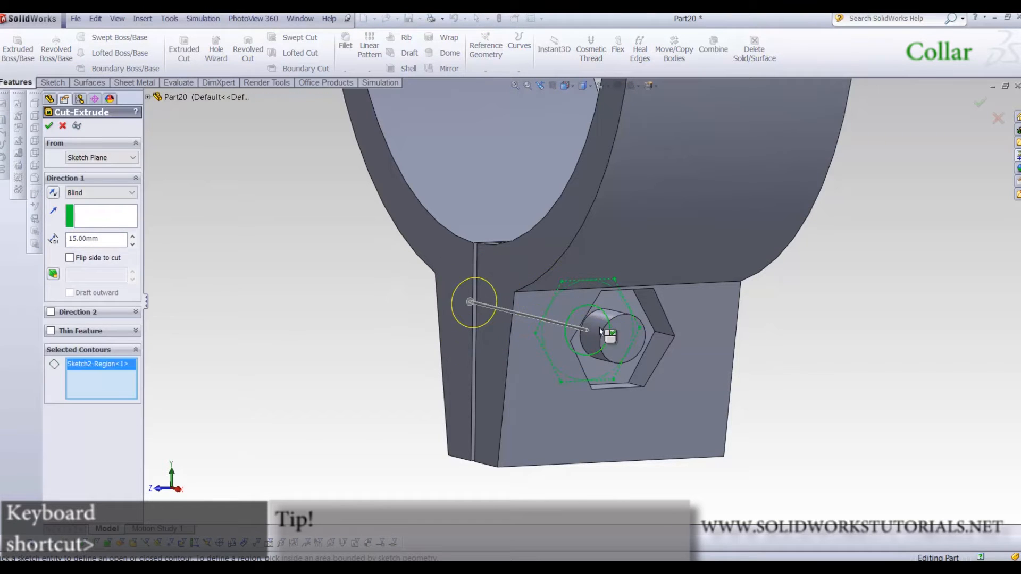
pyautogui.click(52, 193)
pyautogui.click(49, 127)
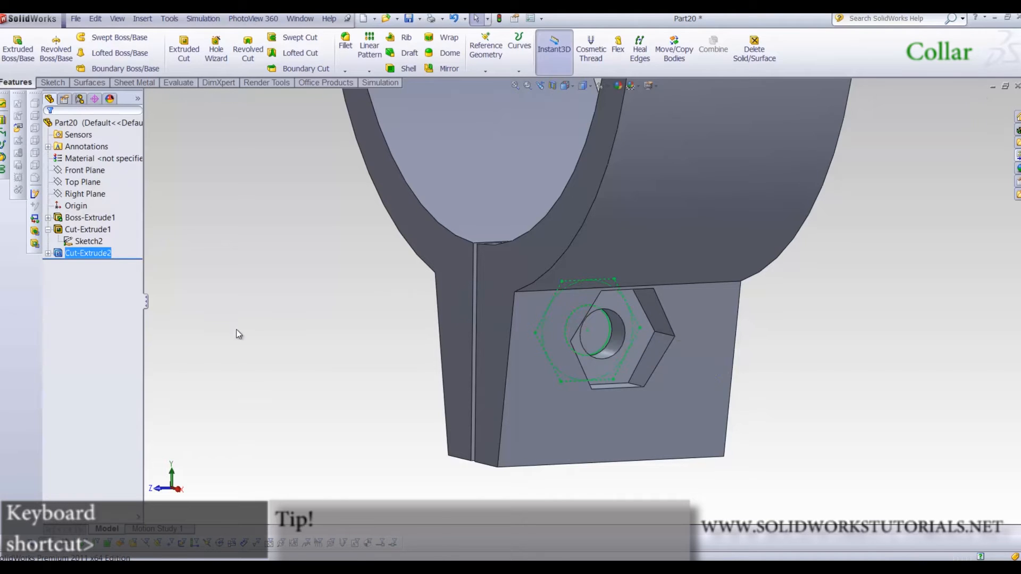
# Start a new sketch on the Right Plane, viewed normal to it
pyautogui.moveTo(336, 384); pyautogui.dragTo(307, 368, button='middle')
pyautogui.hotkey('ctrl', 'shift', 'z')
pyautogui.click(92, 172)
pyautogui.click(86, 193)
pyautogui.press('space')
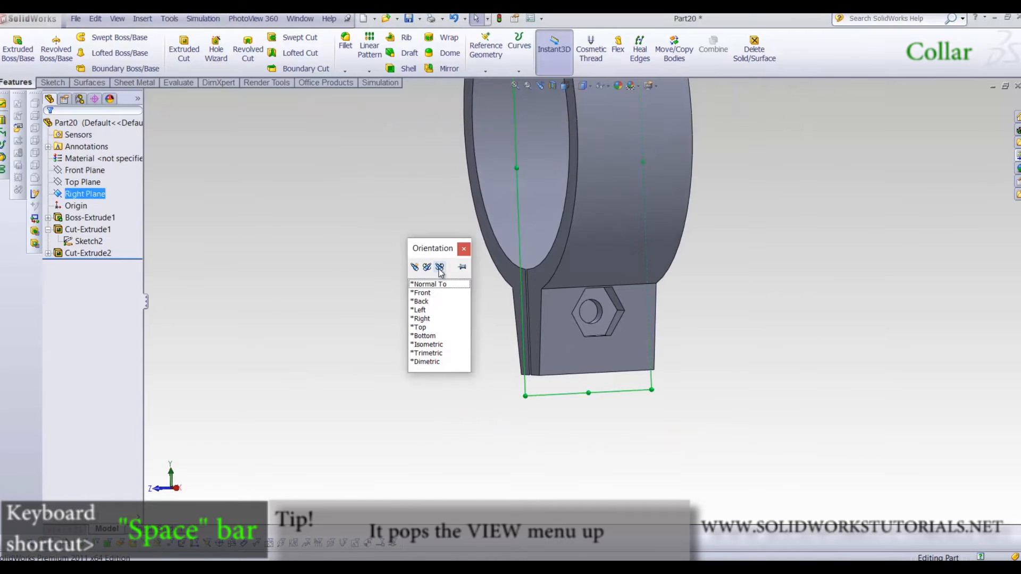
pyautogui.click(429, 285)
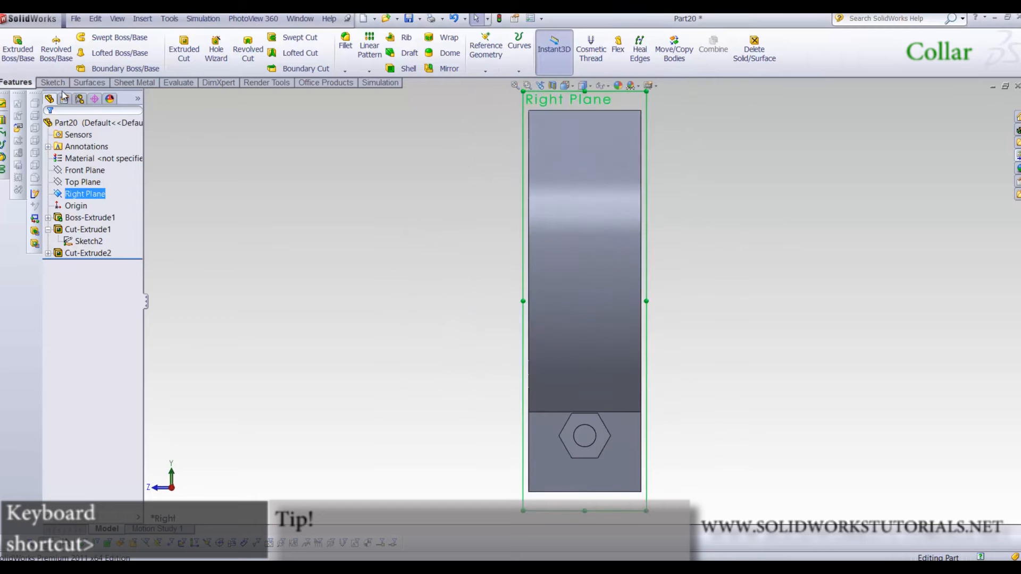
pyautogui.click(52, 82)
pyautogui.click(11, 45)
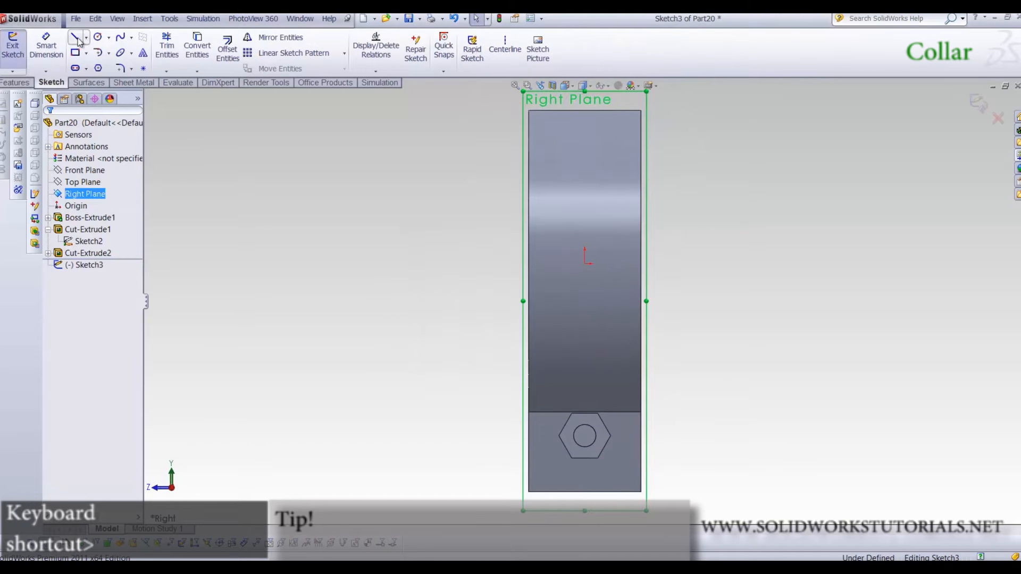
# Sketch a closed triangle from the tab's upper-left corner, its inner side about 12 mm long and its base beyond the tab's lower edge
pyautogui.click(75, 37)
pyautogui.scroll(-2, 545, 232)
pyautogui.scroll(5, 560, 375)
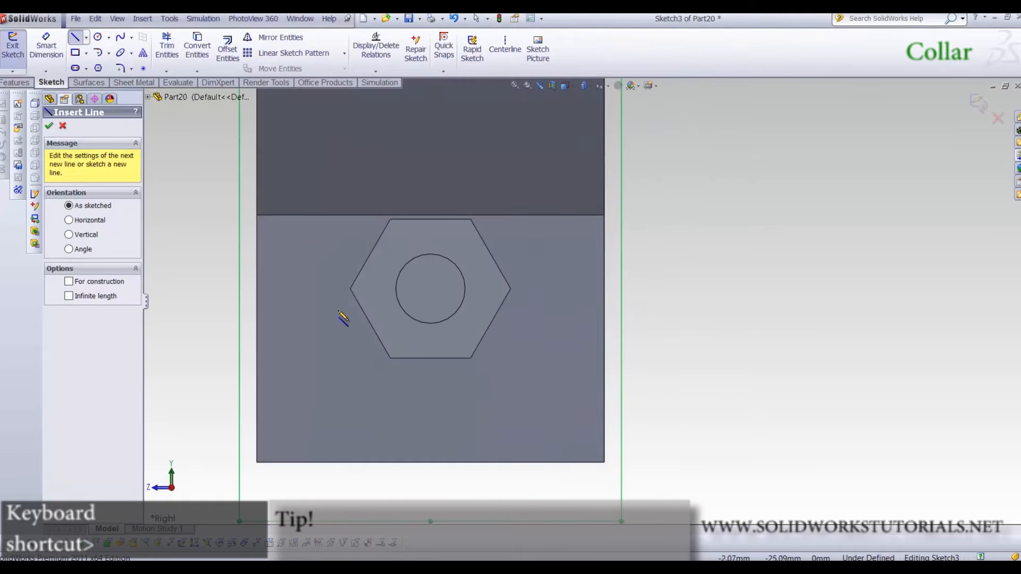
pyautogui.click(257, 215)
pyautogui.click(340, 481)
pyautogui.click(204, 466)
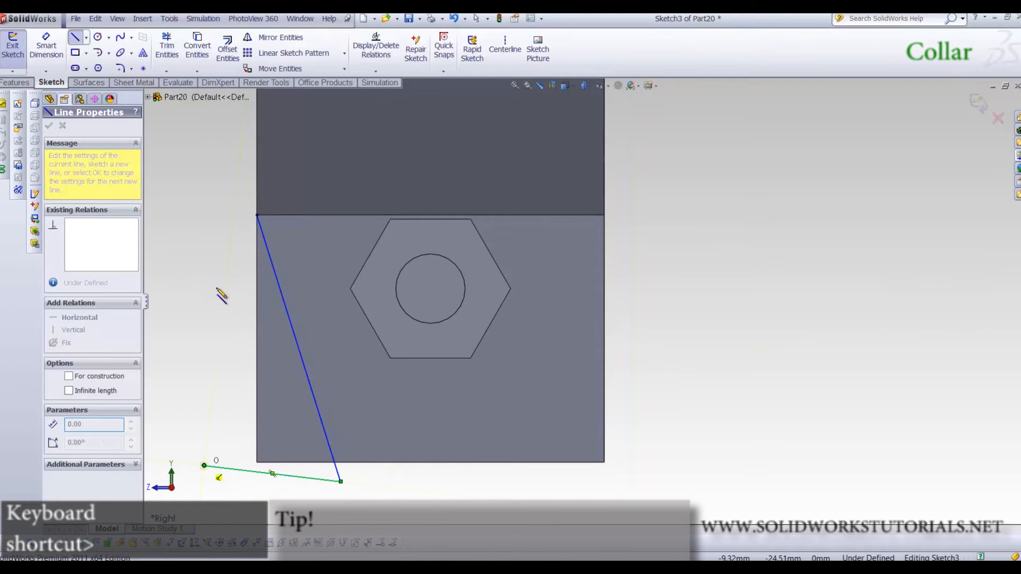
pyautogui.click(258, 216)
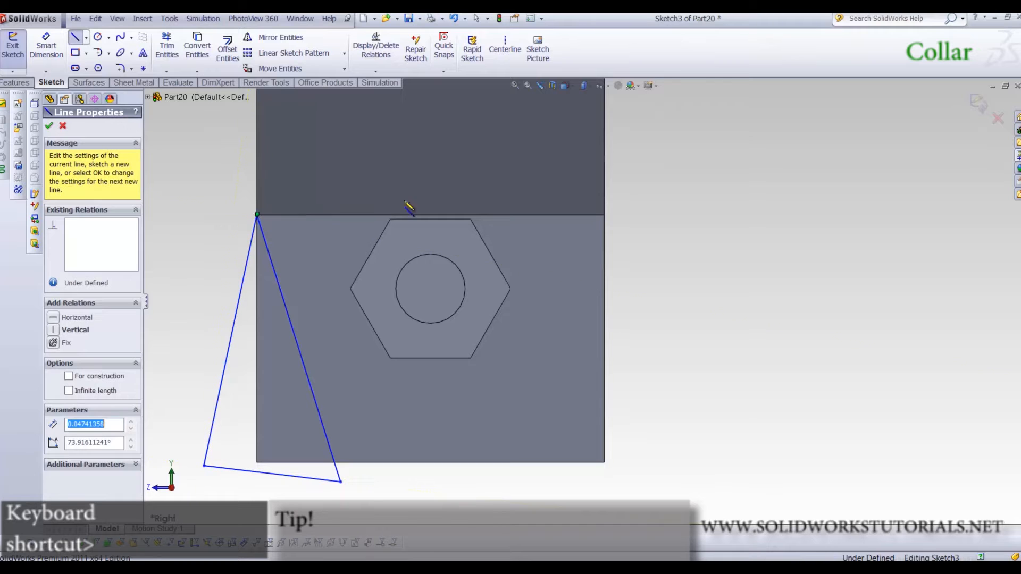
# Sketch a matching closed triangle from the tab's upper-right corner, extending past the tab's lower and right edges
pyautogui.click(605, 215)
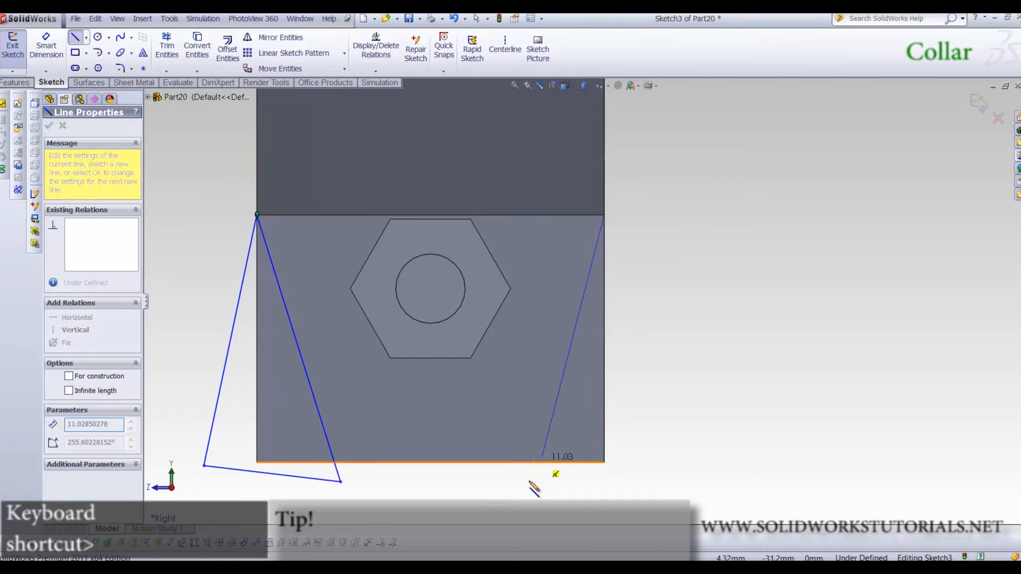
pyautogui.click(509, 486)
pyautogui.click(678, 492)
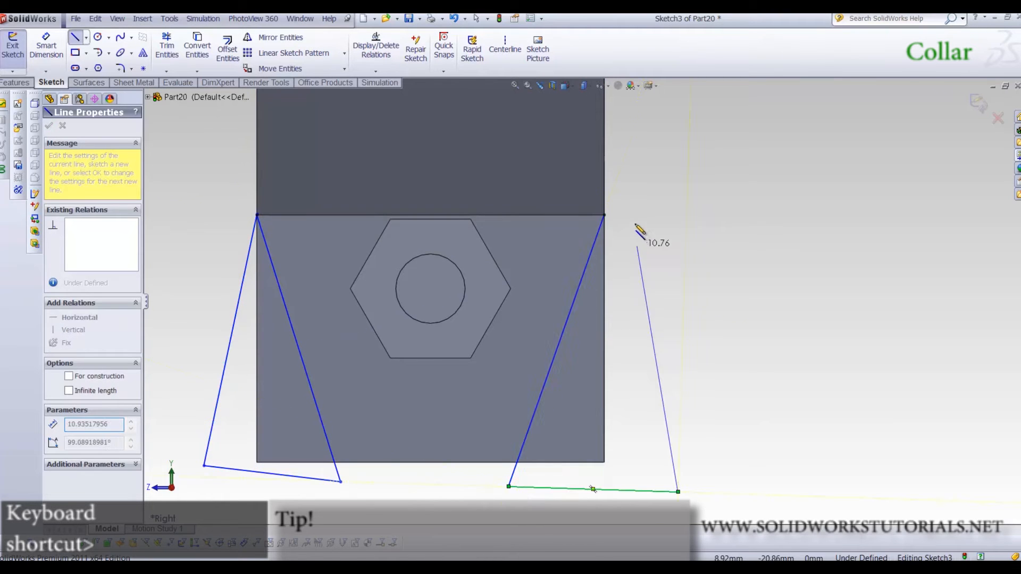
pyautogui.click(605, 215)
# Dimension the angle between the tab's right edge and the right triangle's inner side as 20°
pyautogui.moveTo(661, 378); pyautogui.dragTo(661, 338, button='right')
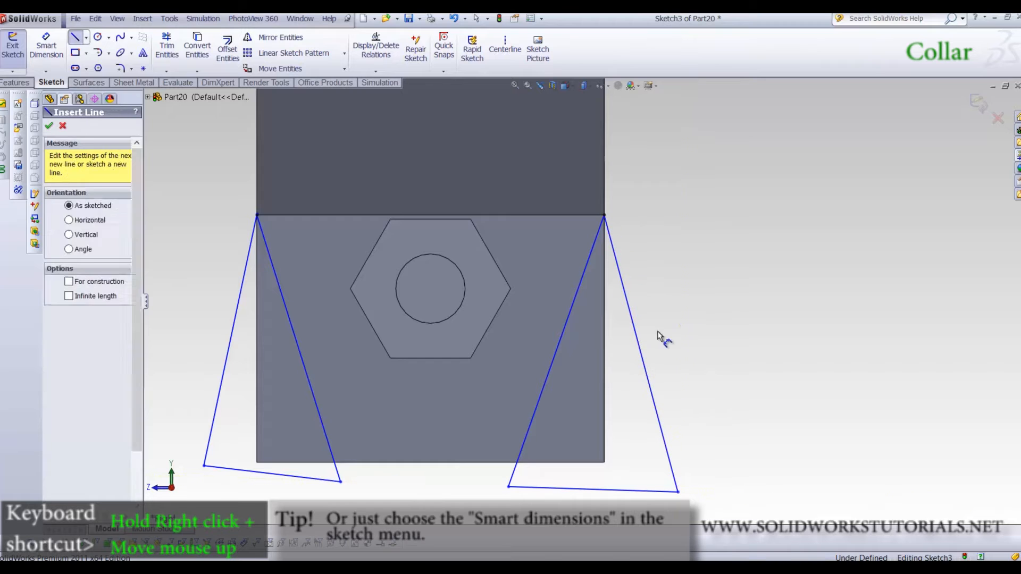
pyautogui.click(603, 367)
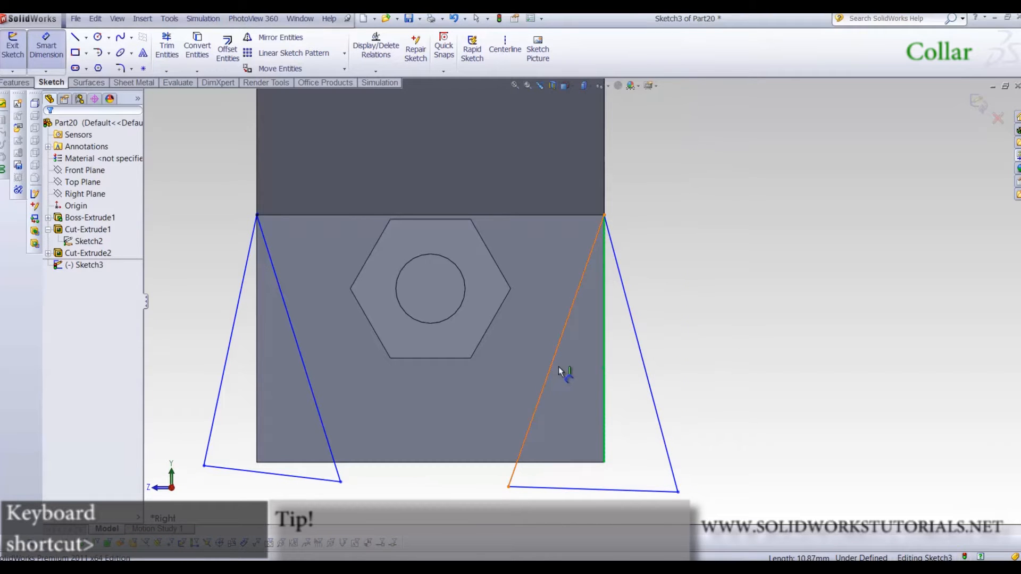
pyautogui.click(560, 371)
pyautogui.click(579, 392)
pyautogui.write('20')
pyautogui.press('Return')
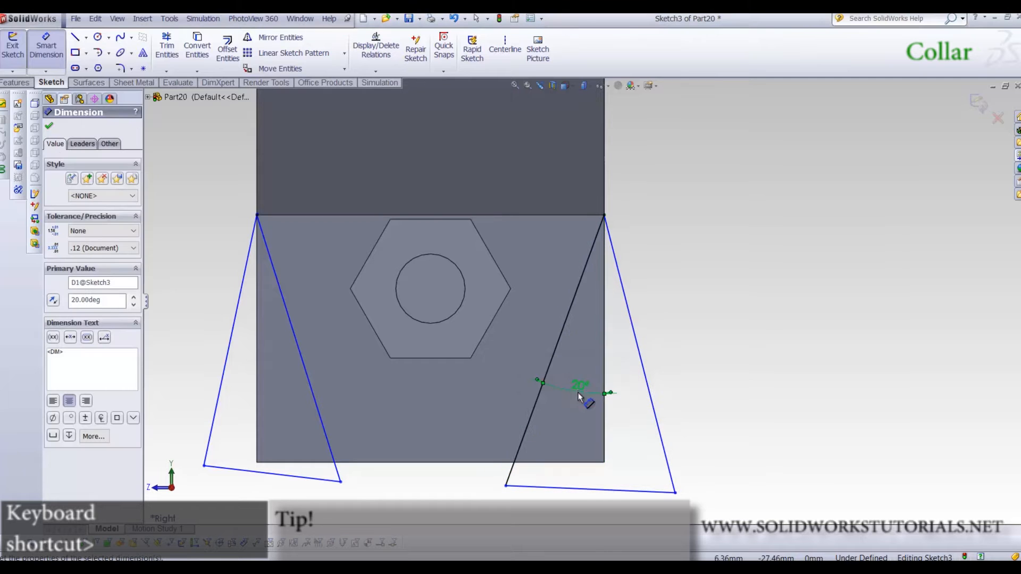
# Dimension the angle between the tab's left edge and the left triangle's inner side as 20°
pyautogui.click(257, 340)
pyautogui.click(293, 336)
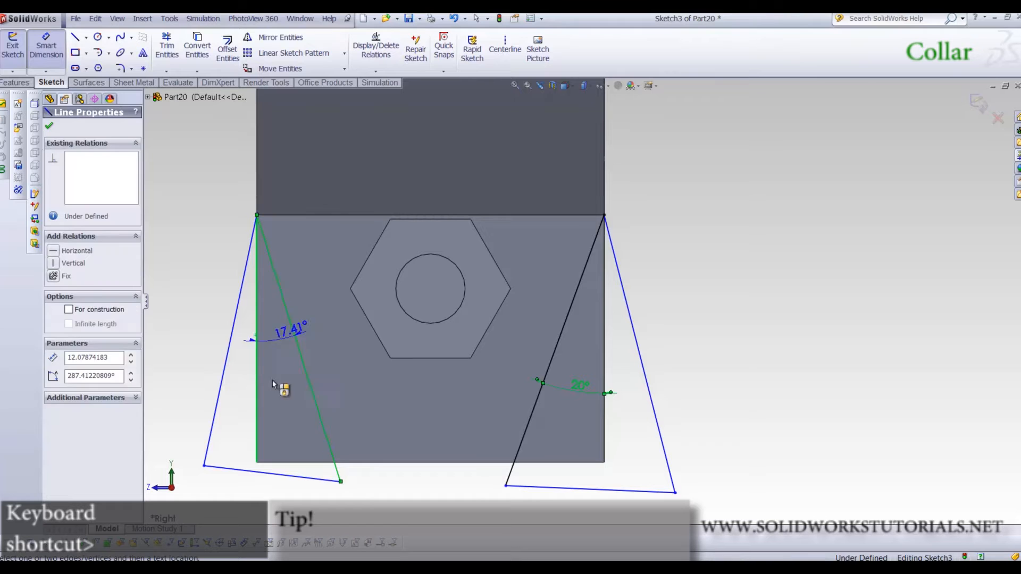
pyautogui.click(273, 392)
pyautogui.write('20')
pyautogui.press('Return')
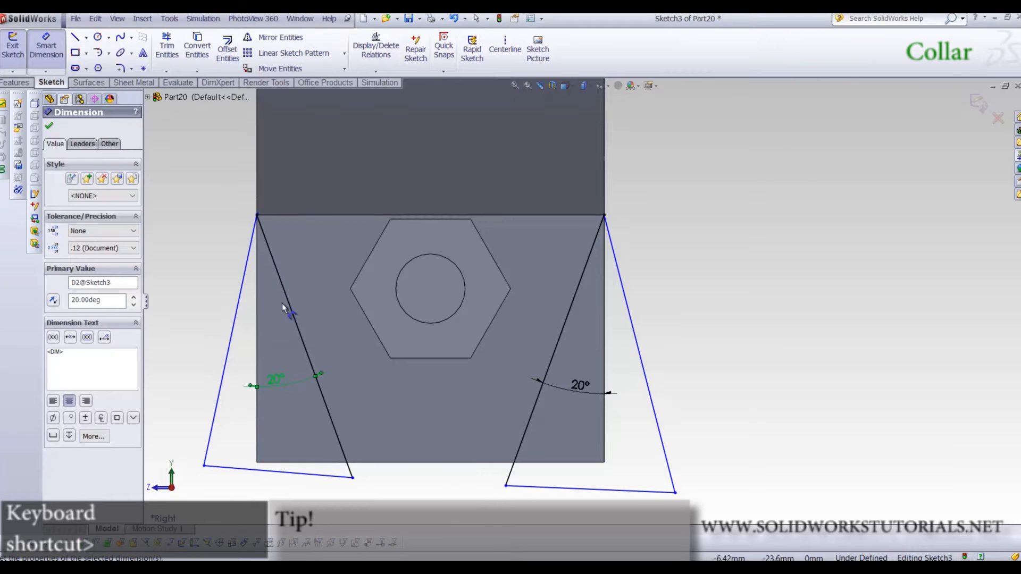
pyautogui.click(179, 193)
# Cut both triangle regions from the tabs with a 15 mm Mid Plane Extruded Cut
pyautogui.scroll(5, 349, 269)
pyautogui.moveTo(406, 268); pyautogui.dragTo(424, 296, button='middle')
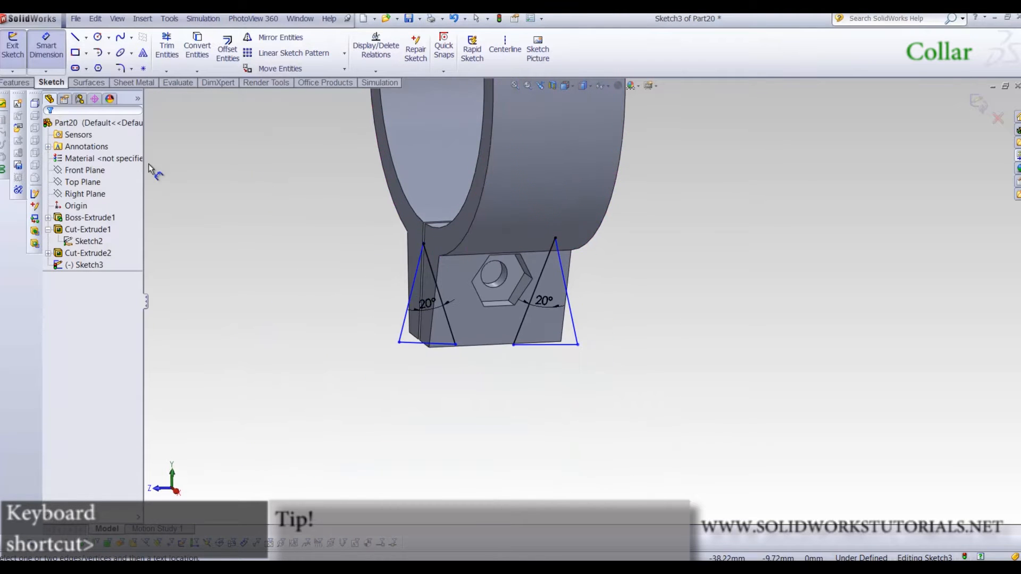
pyautogui.click(36, 85)
pyautogui.click(183, 49)
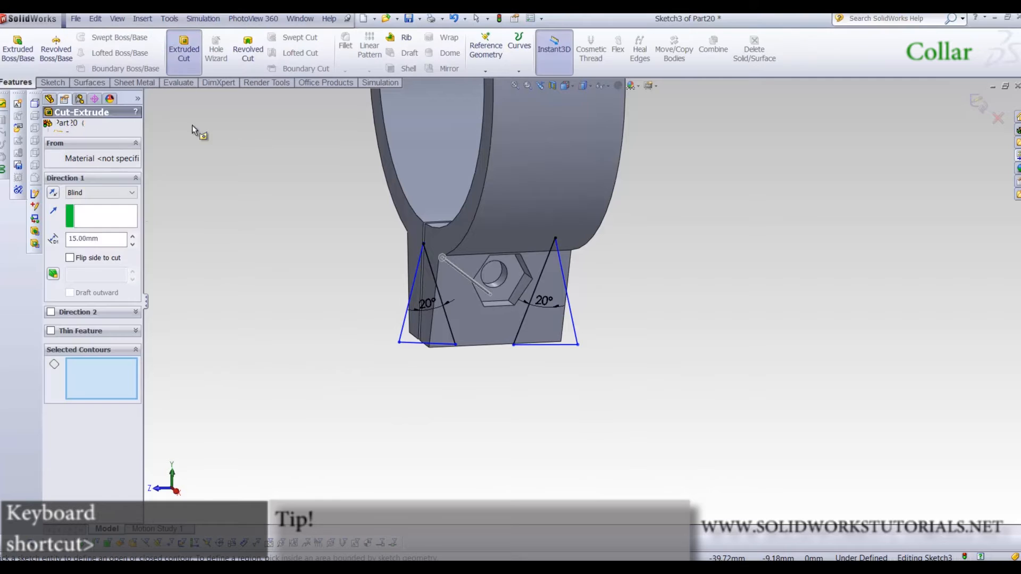
pyautogui.click(102, 192)
pyautogui.click(80, 264)
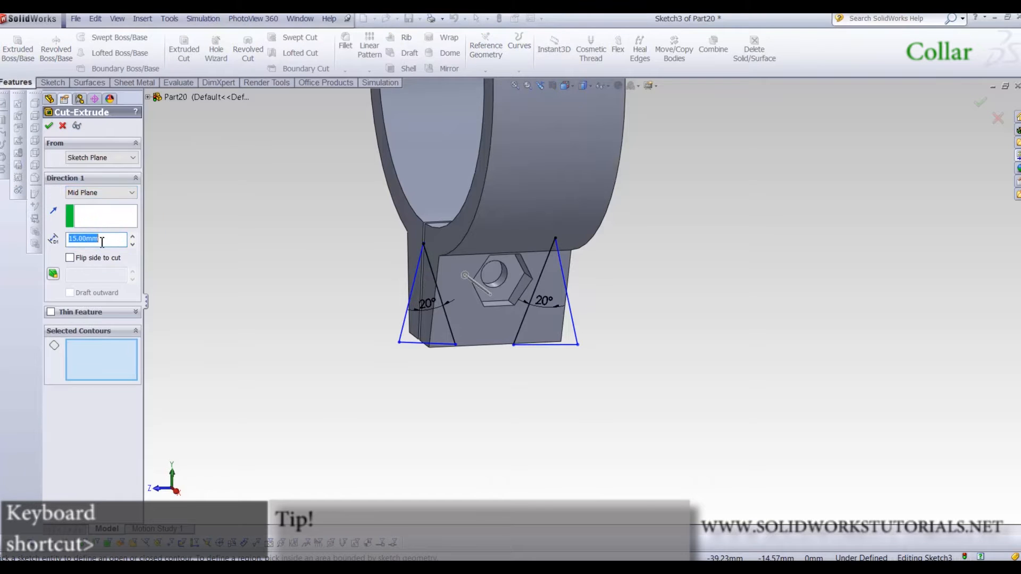
pyautogui.click(412, 333)
pyautogui.click(560, 334)
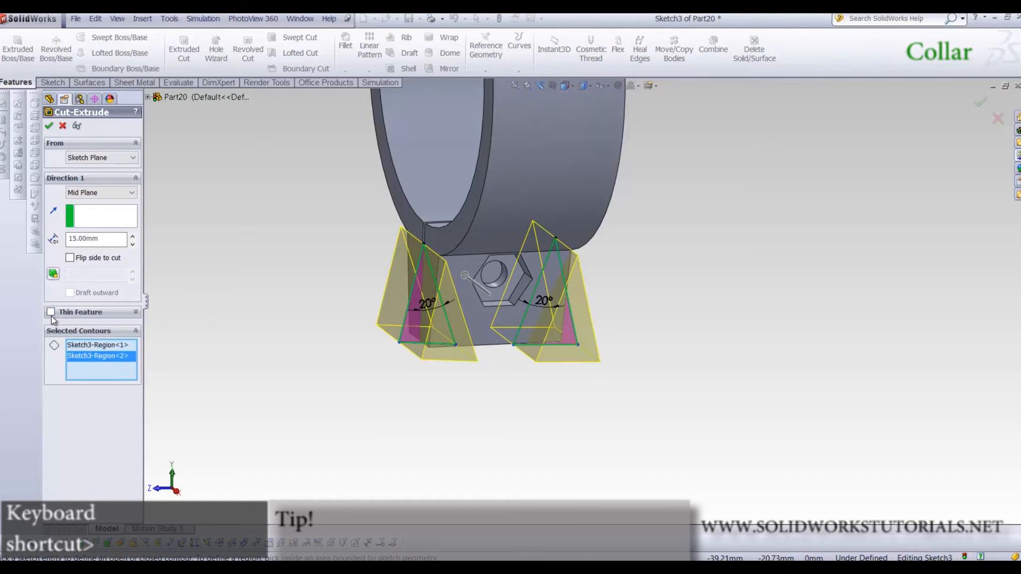
pyautogui.moveTo(186, 287); pyautogui.dragTo(236, 292, button='middle')
pyautogui.click(48, 126)
# Fillet both inner edges of the collar's slot and the two edges where the tabs meet the outer ring with a 1 mm radius
pyautogui.moveTo(529, 405)
pyautogui.mouseDown(button='middle')
pyautogui.moveTo(470, 333)
pyautogui.moveTo(541, 383)
pyautogui.moveTo(531, 394)
pyautogui.mouseUp(button='middle')
pyautogui.scroll(-5, 456, 274)
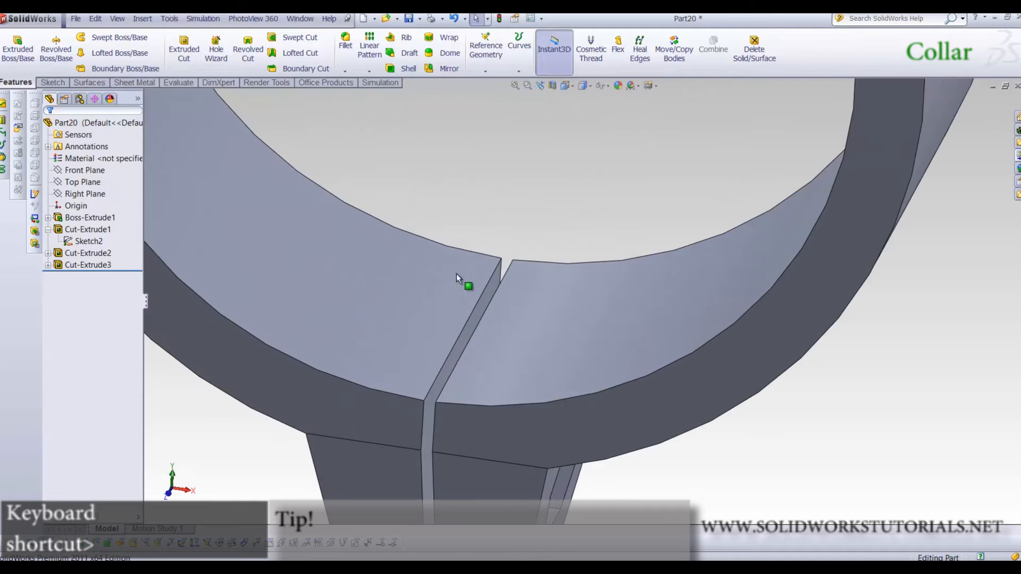
pyautogui.click(486, 292)
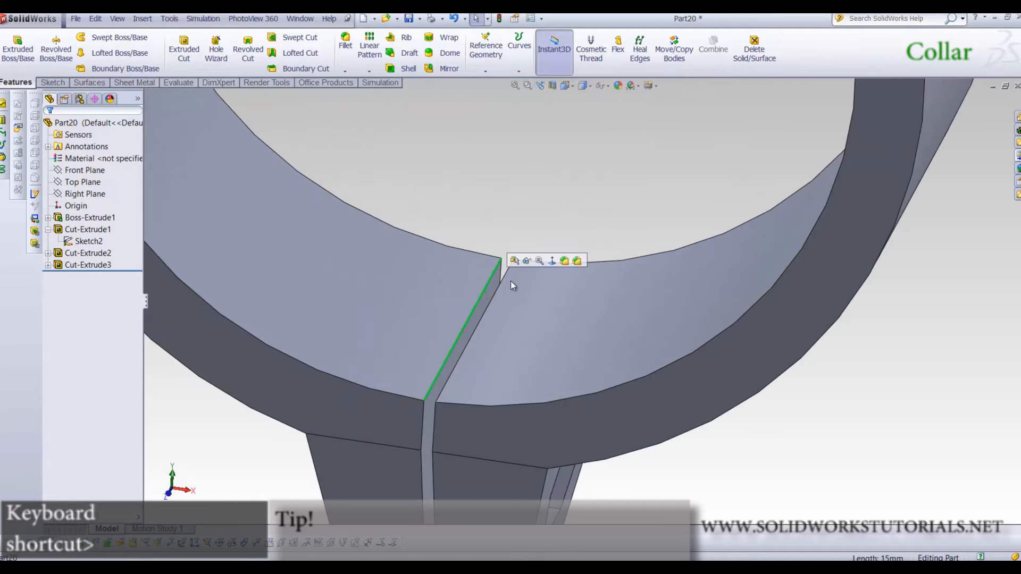
pyautogui.click(552, 261)
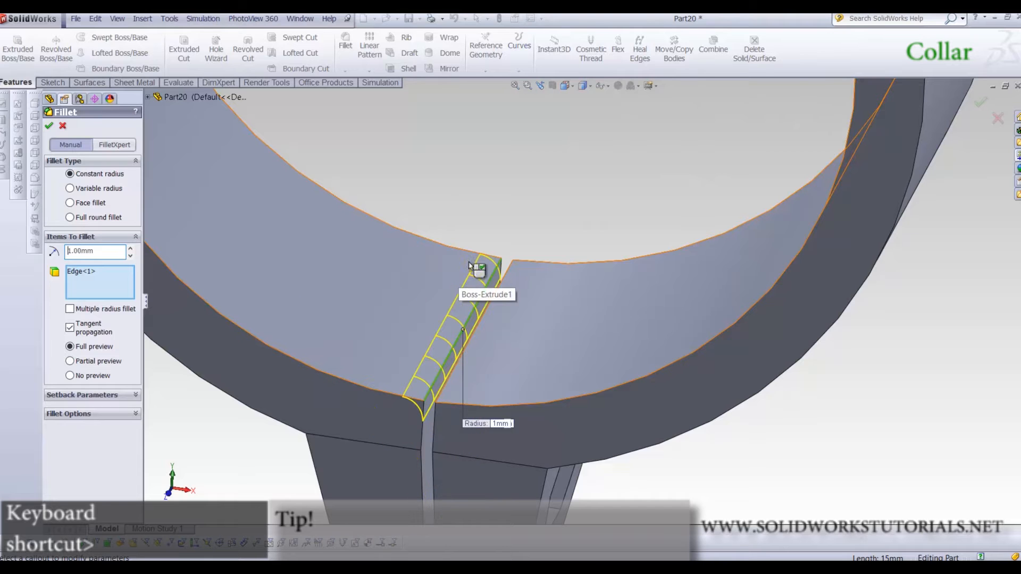
pyautogui.click(504, 273)
pyautogui.scroll(3, 547, 420)
pyautogui.moveTo(547, 420); pyautogui.dragTo(520, 337, button='middle')
pyautogui.click(615, 333)
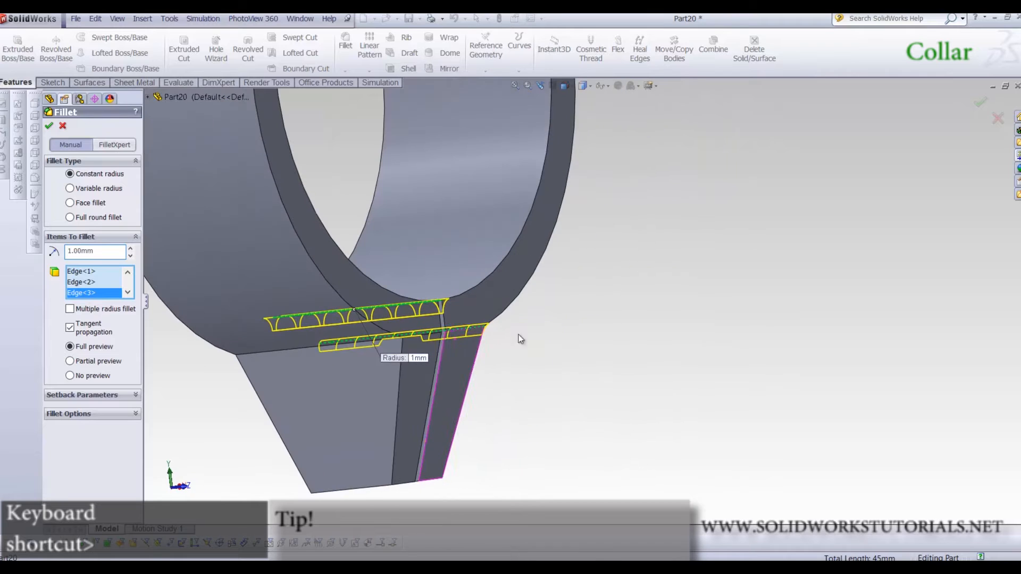
pyautogui.click(285, 356)
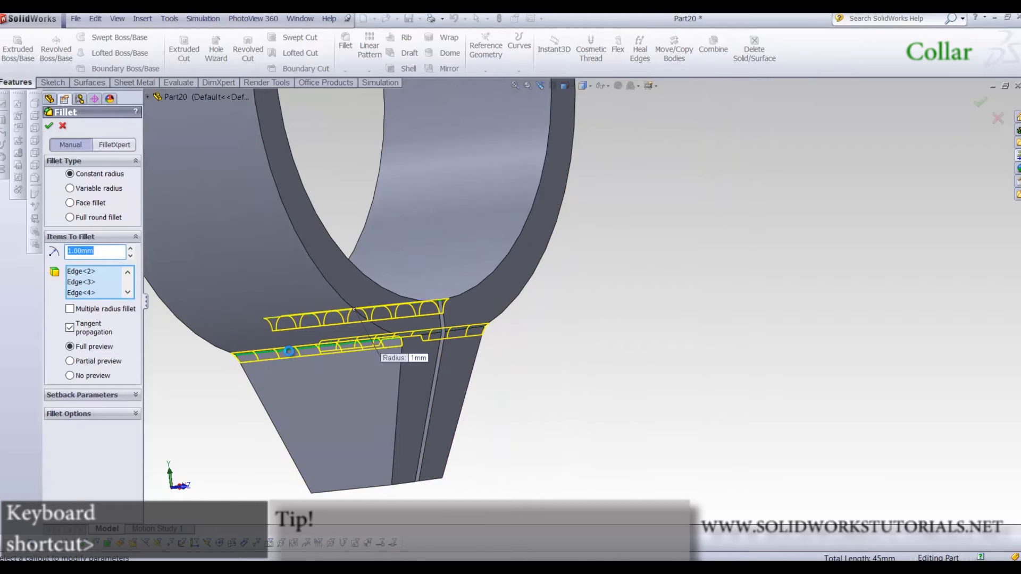
pyautogui.rightClick(488, 364)
# Sketch two concentric circles centred on the origin on the Right Plane, the inner one about 6.5 mm in diameter
pyautogui.moveTo(510, 391); pyautogui.dragTo(427, 444, button='middle')
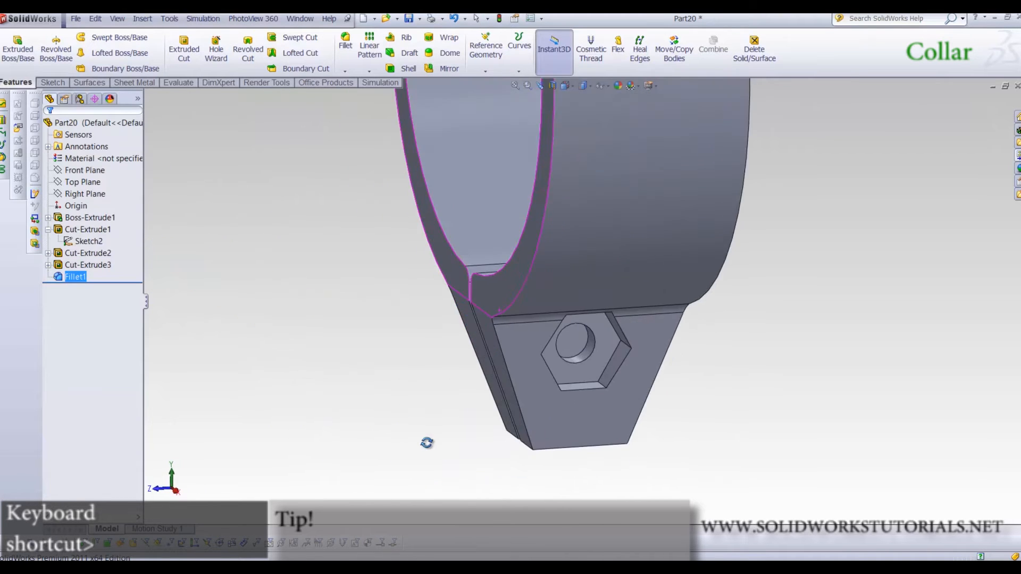
pyautogui.scroll(5, 427, 444)
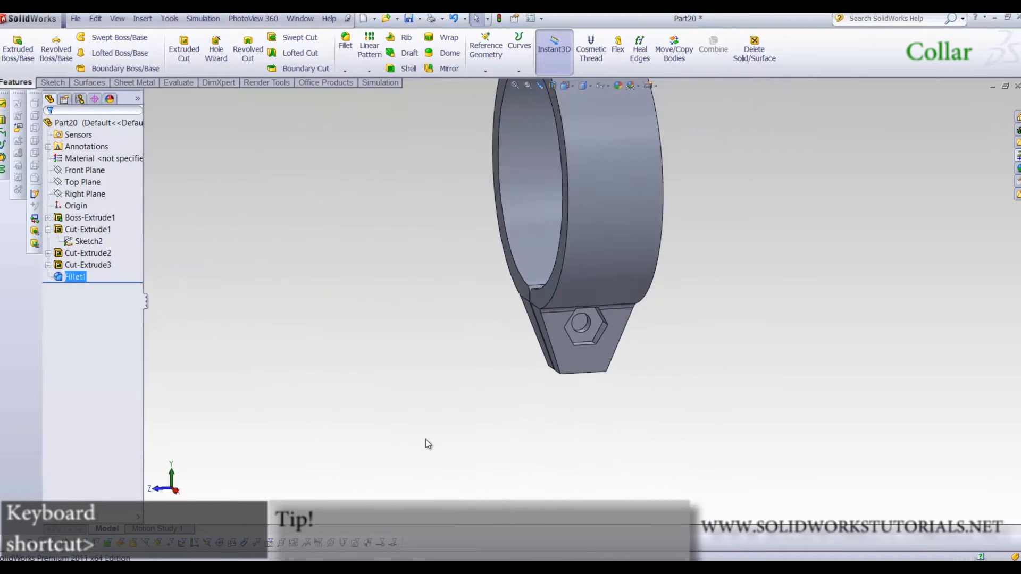
pyautogui.click(94, 193)
pyautogui.press('space')
pyautogui.click(284, 264)
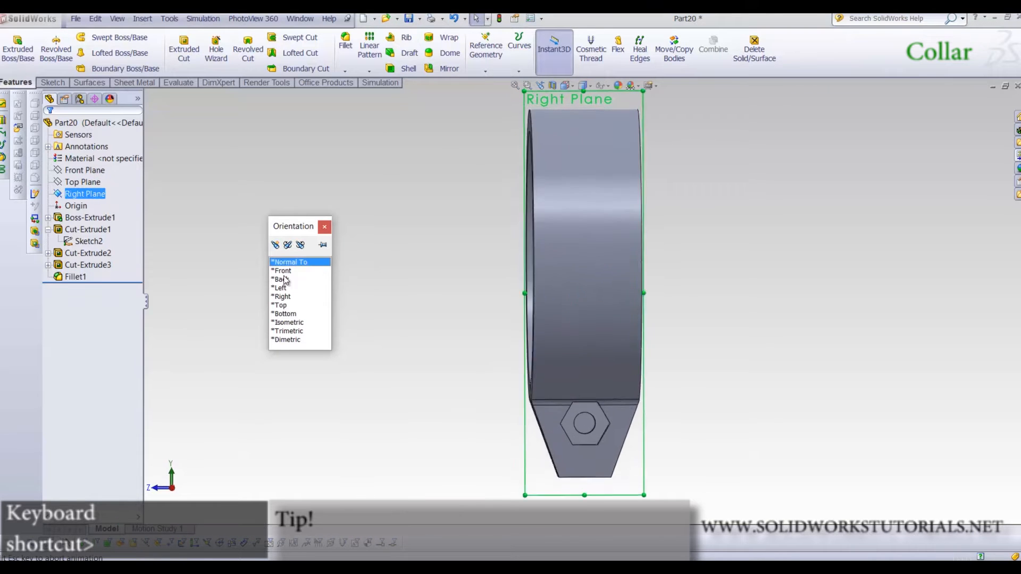
pyautogui.click(51, 82)
pyautogui.click(17, 43)
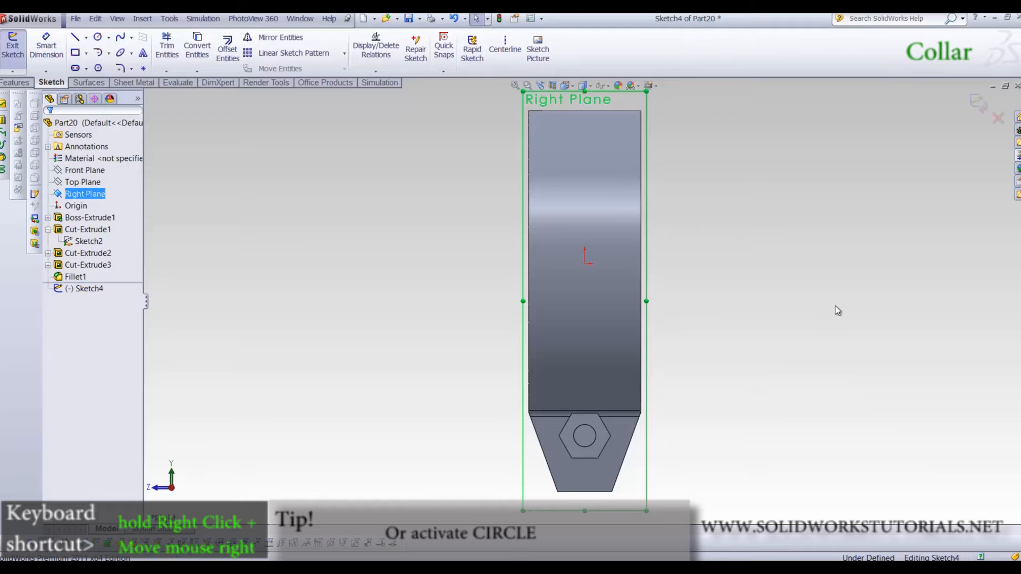
pyautogui.moveTo(589, 250); pyautogui.dragTo(612, 250, button='right')
pyautogui.moveTo(585, 263); pyautogui.dragTo(605, 224)
pyautogui.moveTo(585, 263); pyautogui.dragTo(602, 245)
# Dimension the outer circle's diameter as 10 mm
pyautogui.moveTo(765, 305); pyautogui.dragTo(765, 276, button='right')
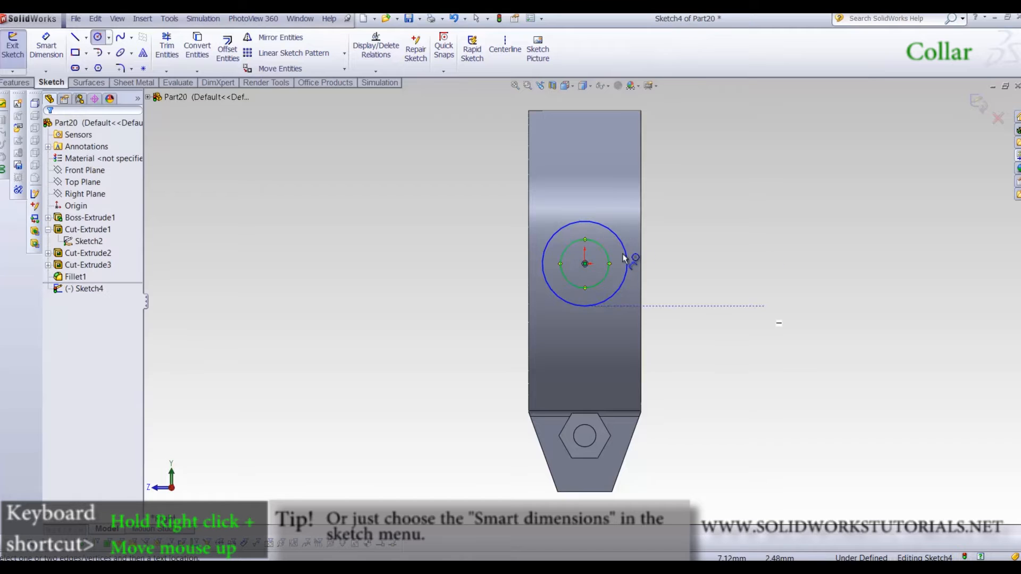
pyautogui.scroll(-3, 617, 261)
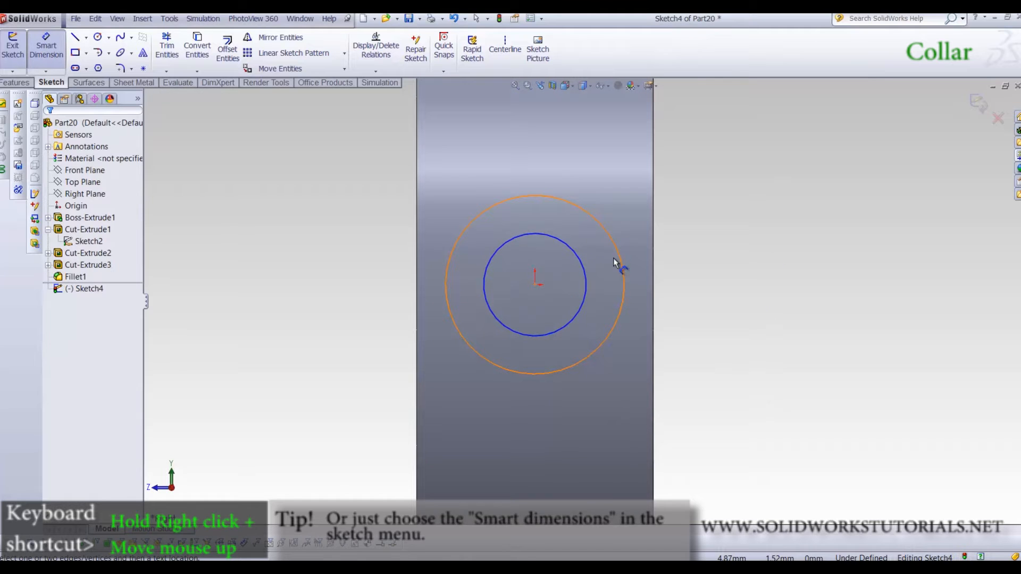
pyautogui.click(624, 285)
pyautogui.click(702, 288)
pyautogui.write('10')
pyautogui.press('Return')
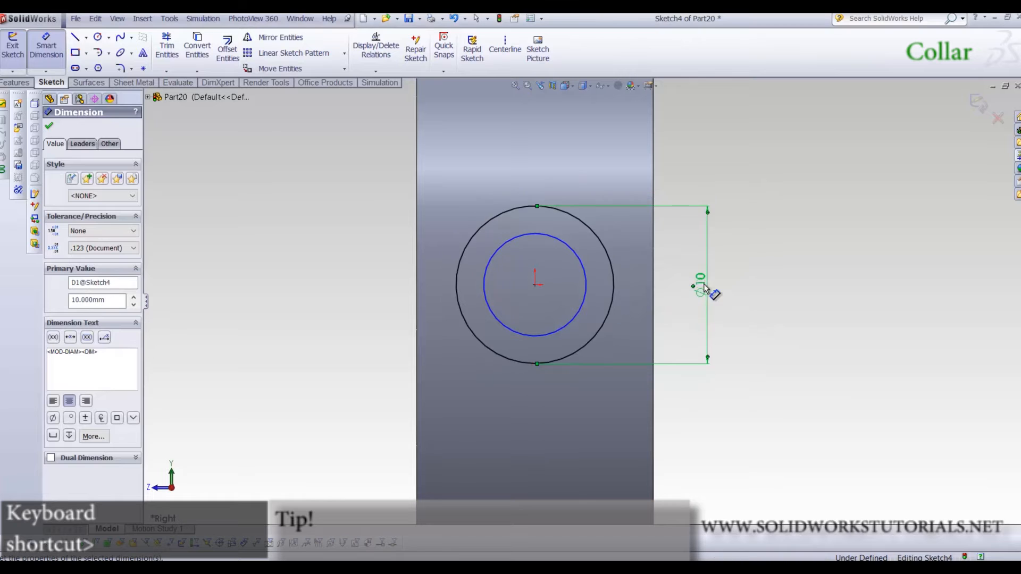
# Dimension the inner circle's diameter as 8 mm
pyautogui.click(583, 281)
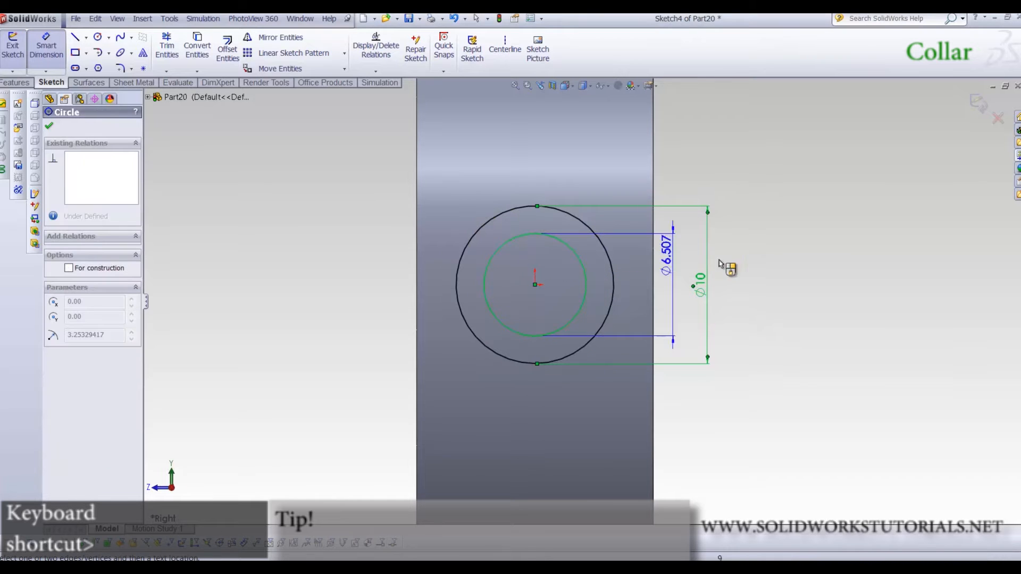
pyautogui.click(748, 286)
pyautogui.write('9')
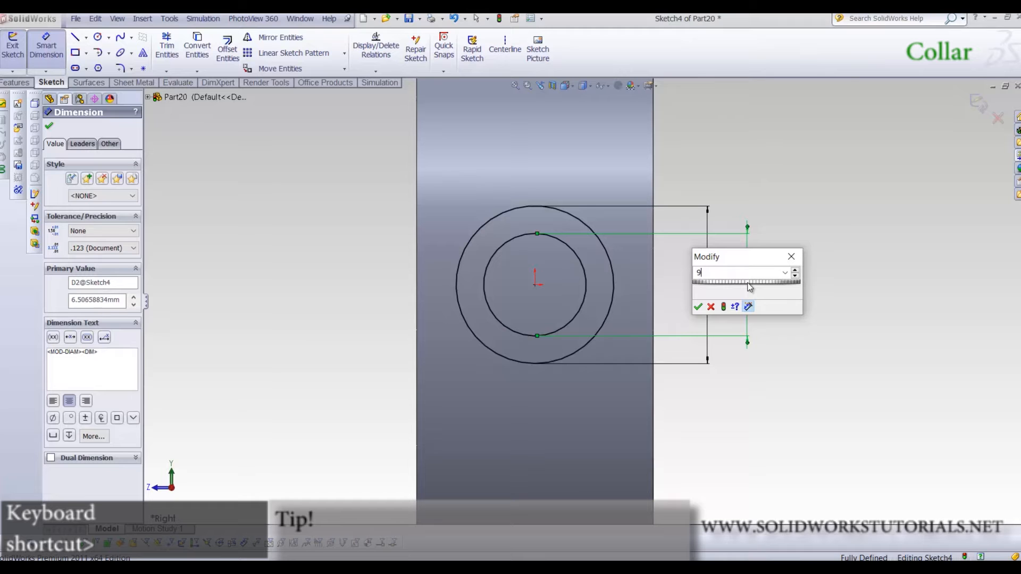
pyautogui.write('8')
pyautogui.press('Return')
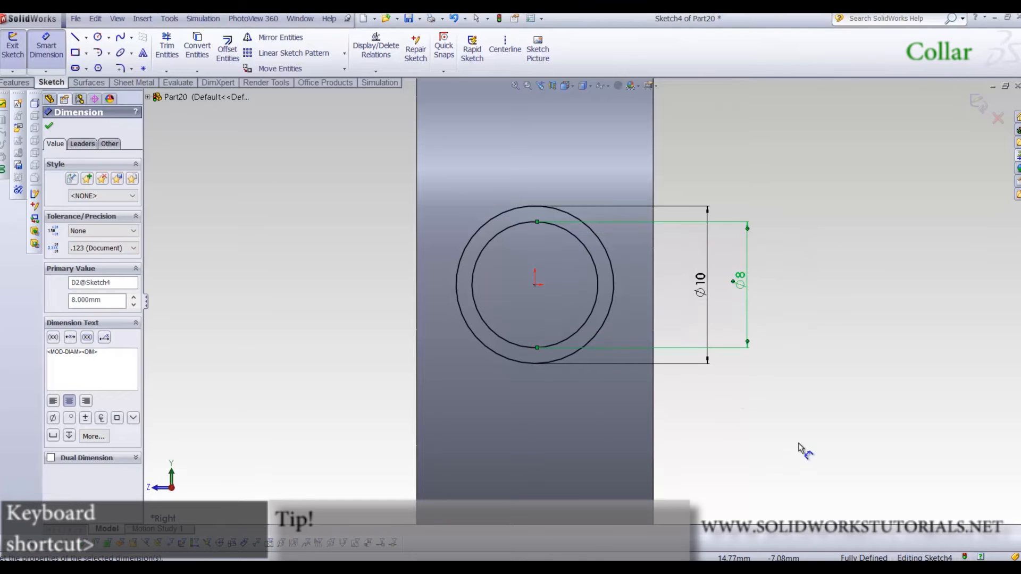
pyautogui.press('Escape')
# Start an Extruded Boss from the two-circle sketch, with its start offset 22 mm from the sketch plane
pyautogui.press('f')
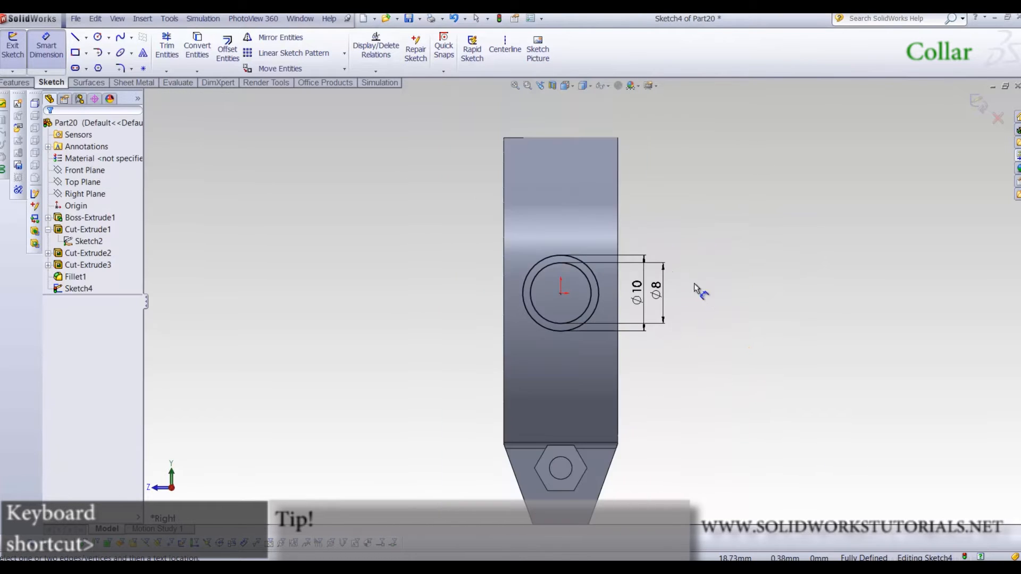
pyautogui.click(21, 84)
pyautogui.click(18, 49)
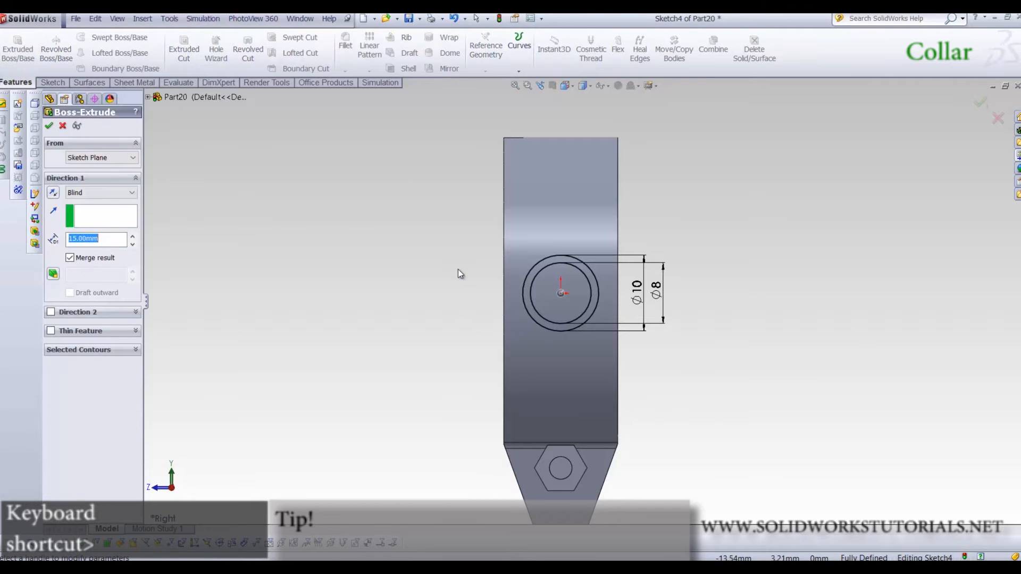
pyautogui.click(101, 158)
pyautogui.click(104, 194)
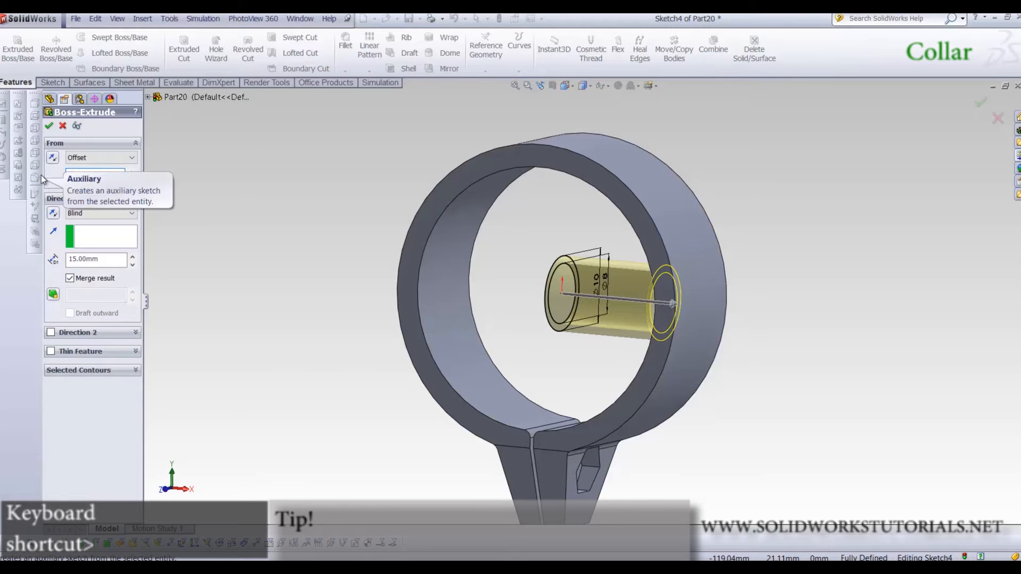
pyautogui.write('22')
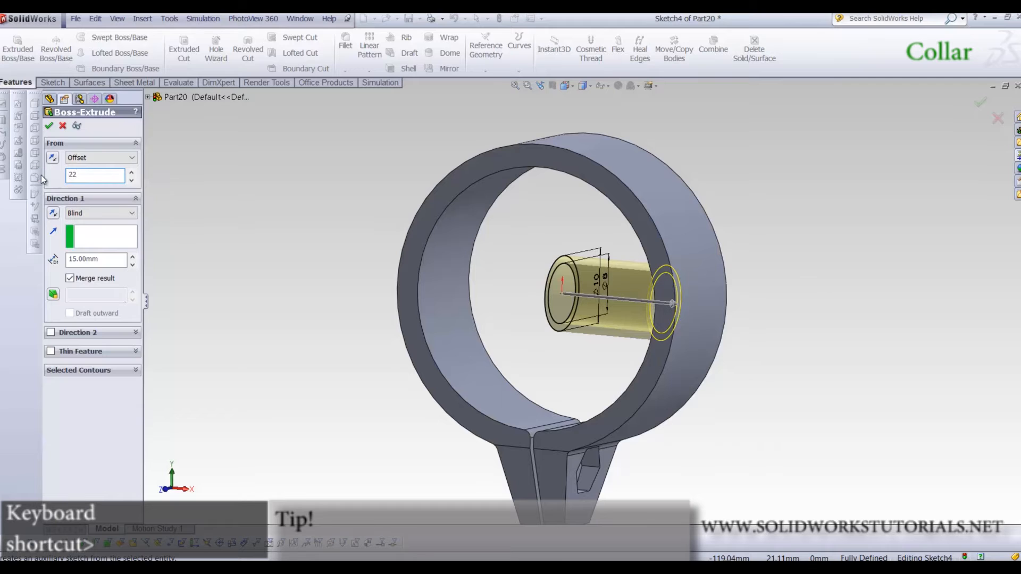
pyautogui.press('Return')
pyautogui.hotkey('ctrl', '1')
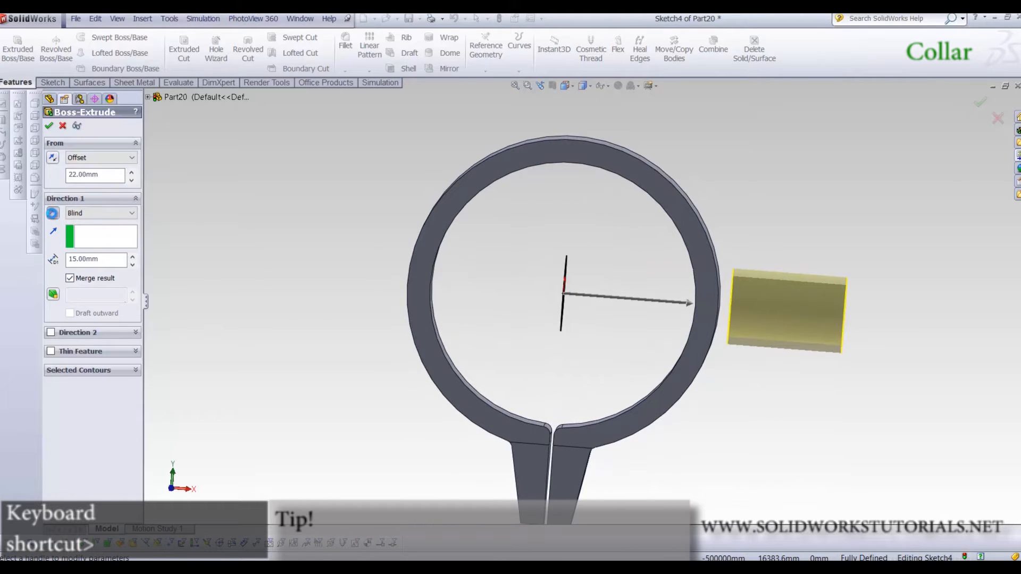
# Reverse the extrusion direction and finish the raised ring with an Up To Surface end at the collar's outer face
pyautogui.click(54, 213)
pyautogui.click(80, 214)
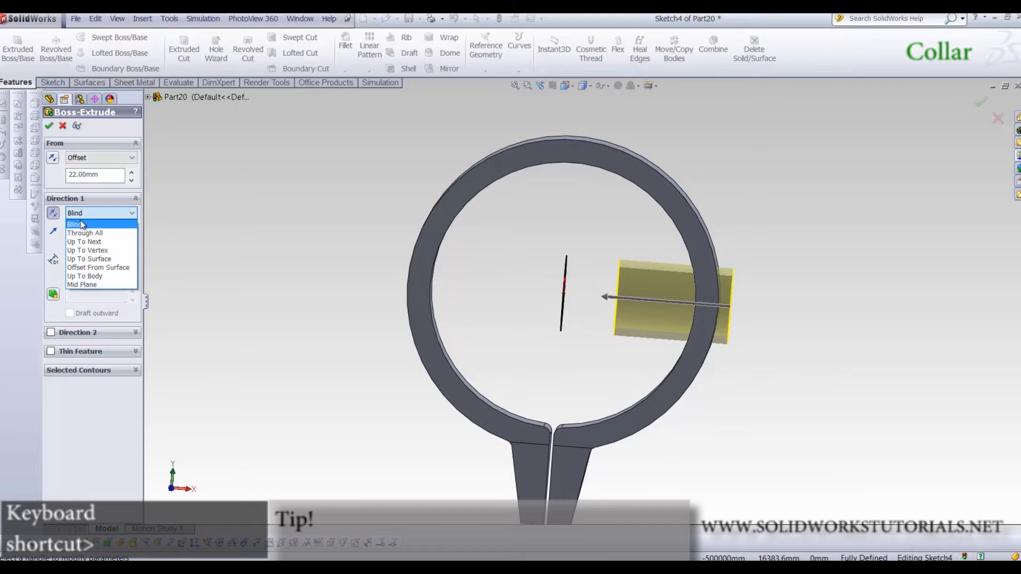
pyautogui.click(88, 259)
pyautogui.moveTo(708, 370); pyautogui.dragTo(700, 256, button='middle')
pyautogui.click(698, 254)
pyautogui.rightClick(671, 352)
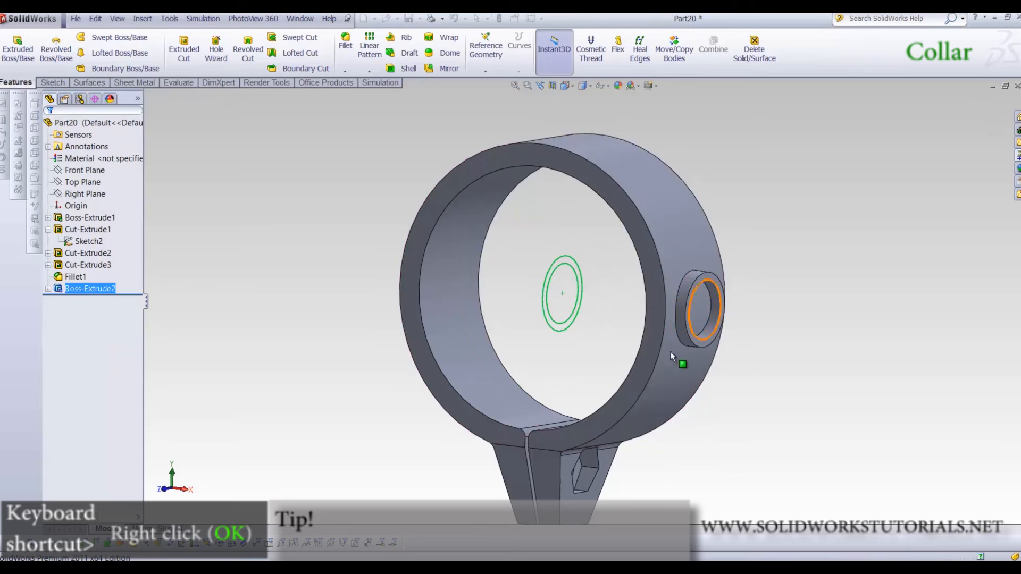
pyautogui.click(878, 318)
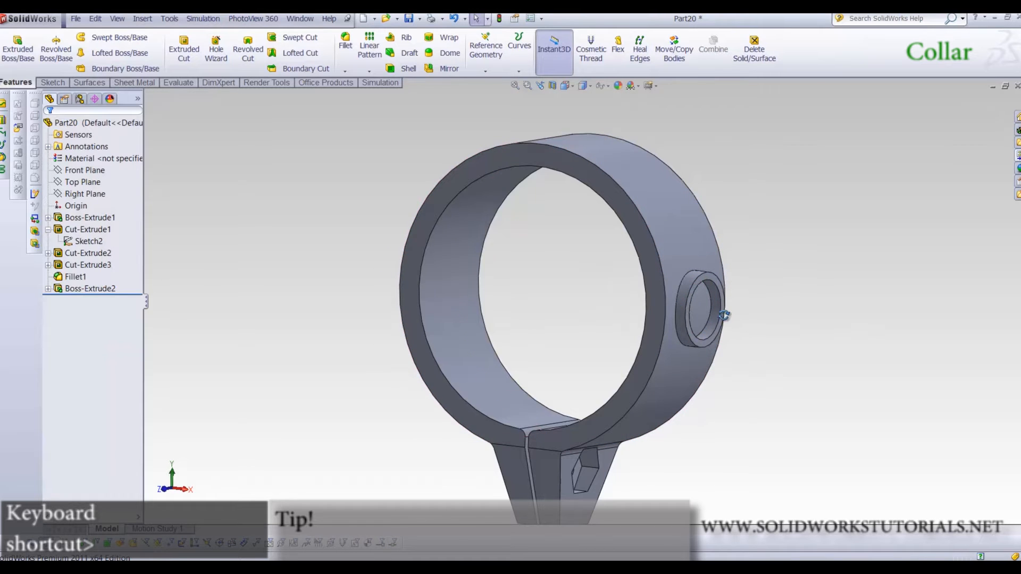
# Cut the inner circle region of the raised ring's sketch Through All in both directions, making holes on both sides of the collar
pyautogui.moveTo(725, 315); pyautogui.dragTo(691, 321, button='middle')
pyautogui.press('z')
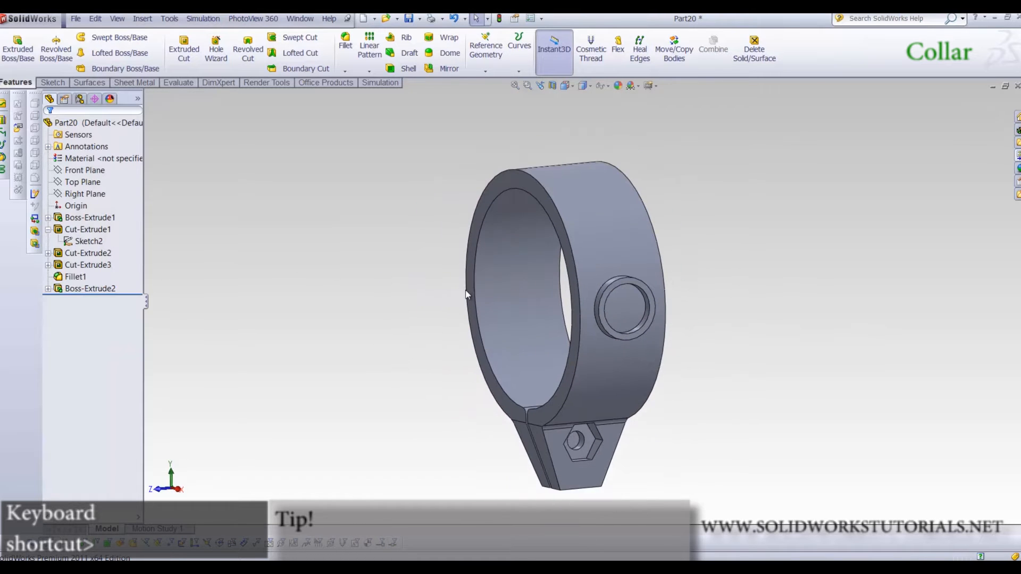
pyautogui.click(48, 288)
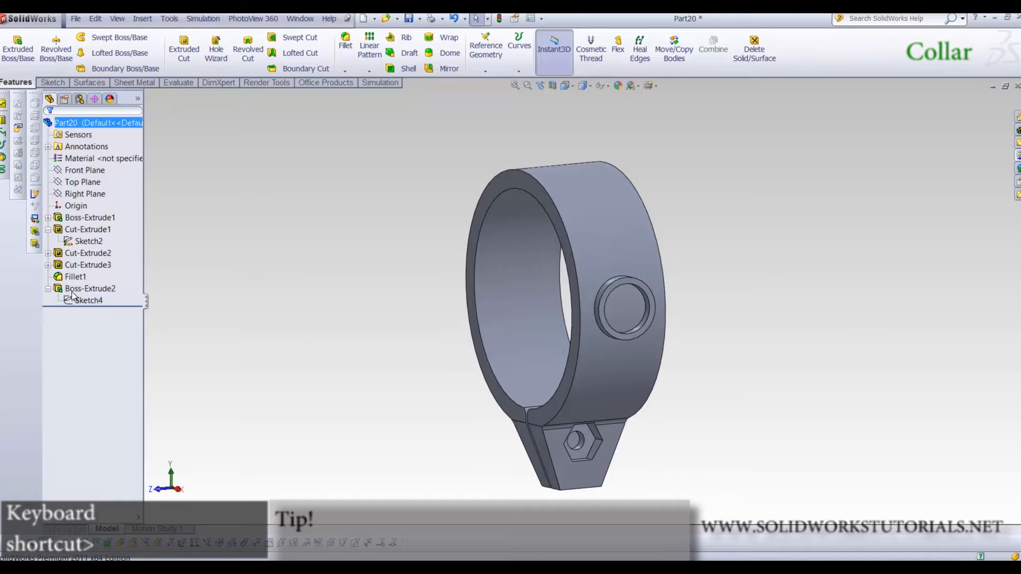
pyautogui.click(89, 299)
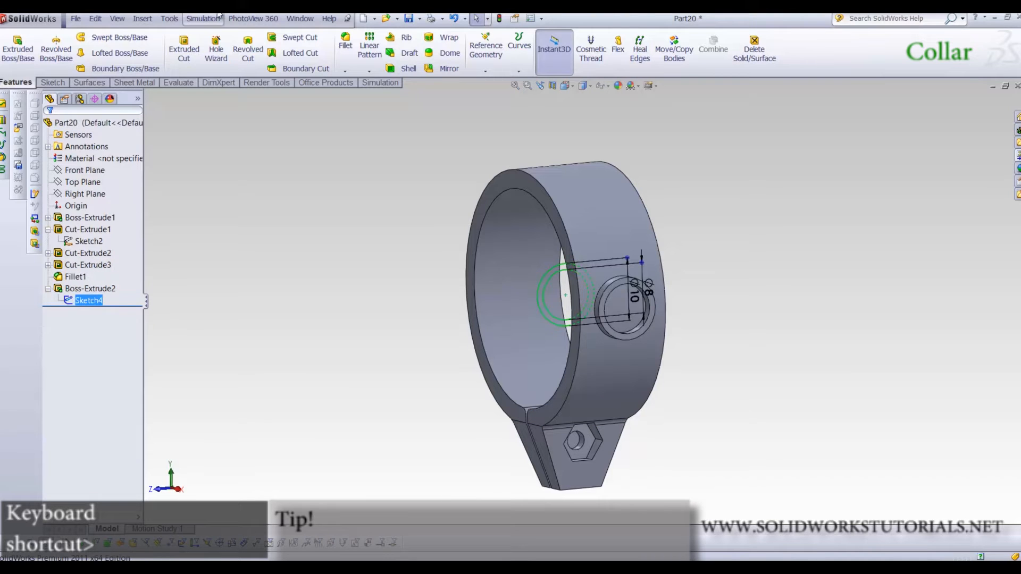
pyautogui.click(185, 53)
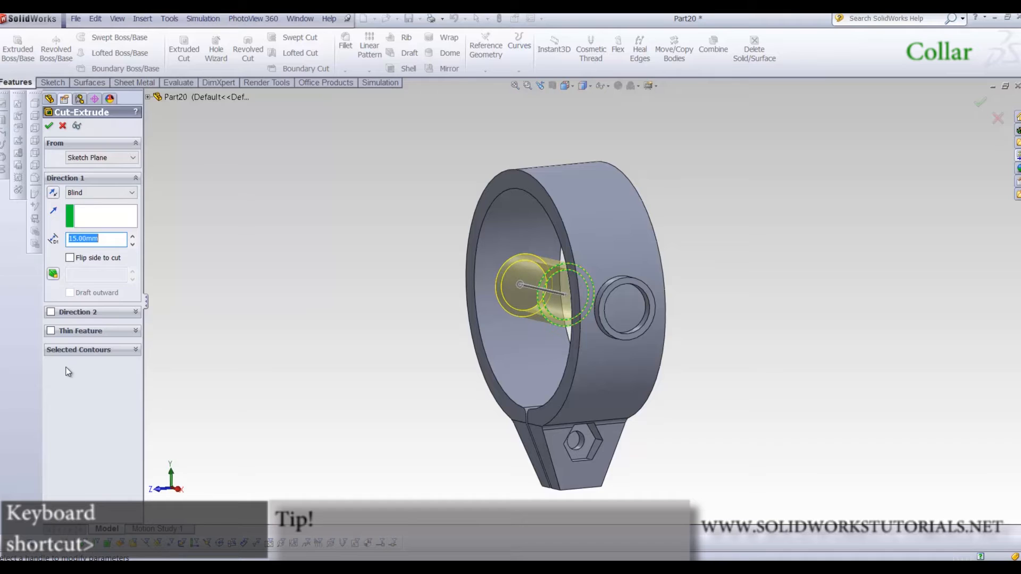
pyautogui.click(74, 351)
pyautogui.click(583, 294)
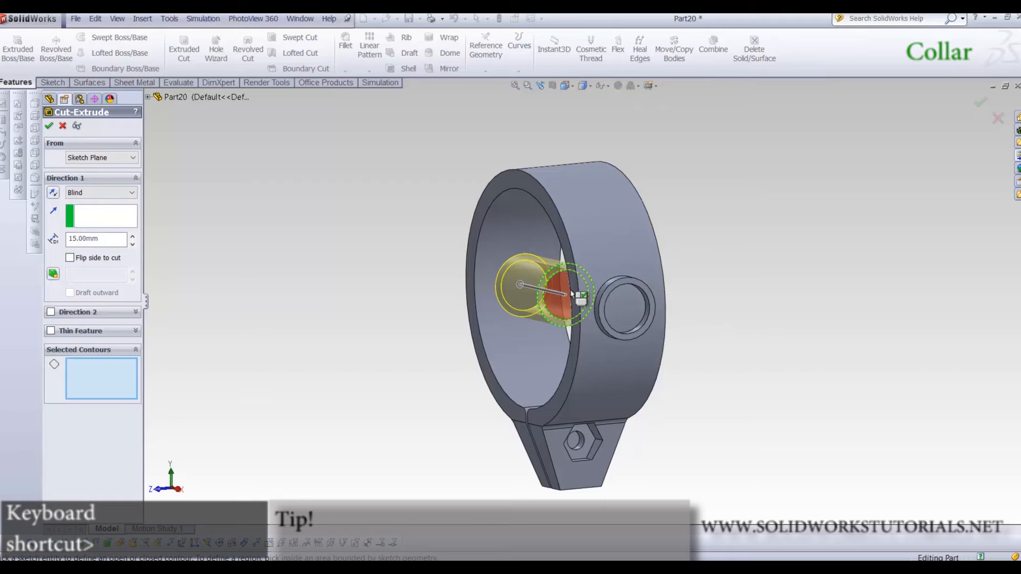
pyautogui.click(81, 194)
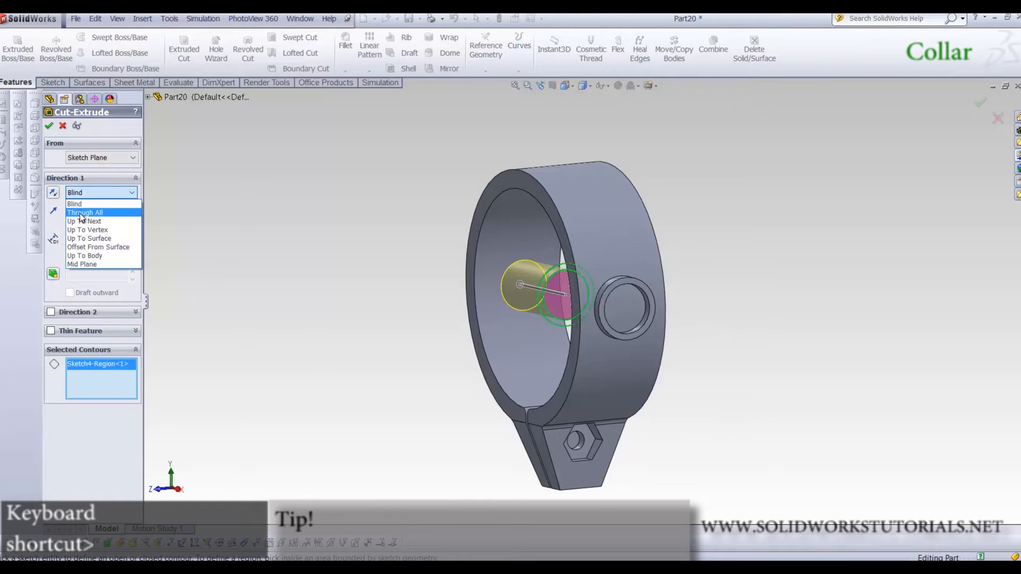
pyautogui.click(82, 212)
pyautogui.click(51, 292)
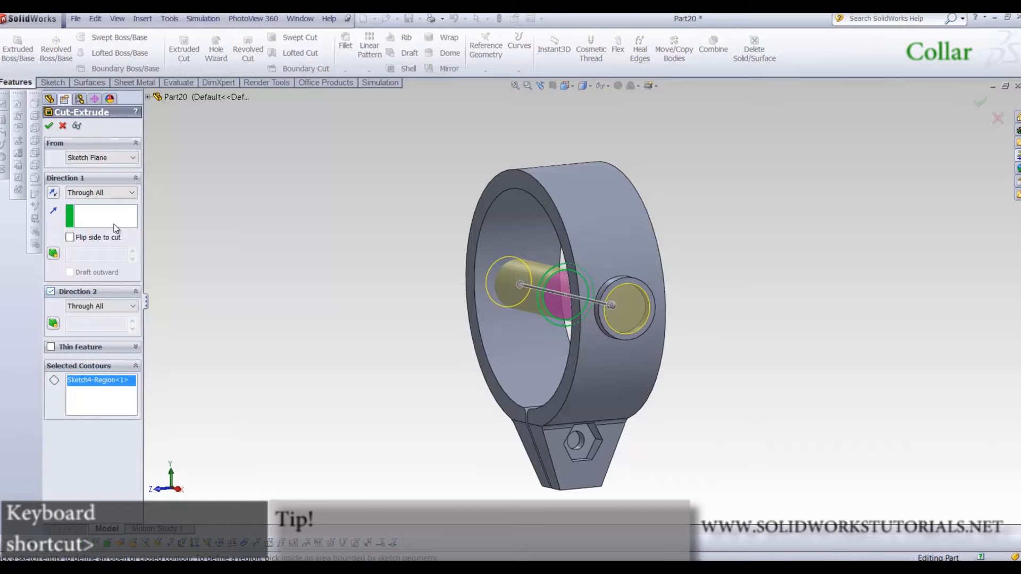
pyautogui.click(48, 127)
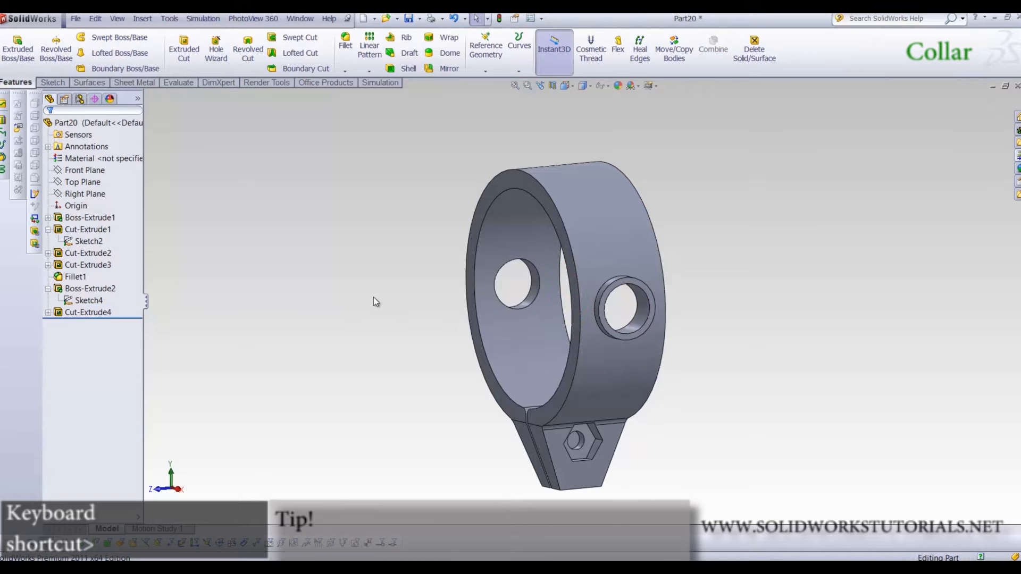
# Mirror the raised ring boss and the hexagonal nut recess about the Right Plane
pyautogui.moveTo(442, 346); pyautogui.dragTo(479, 383, button='middle')
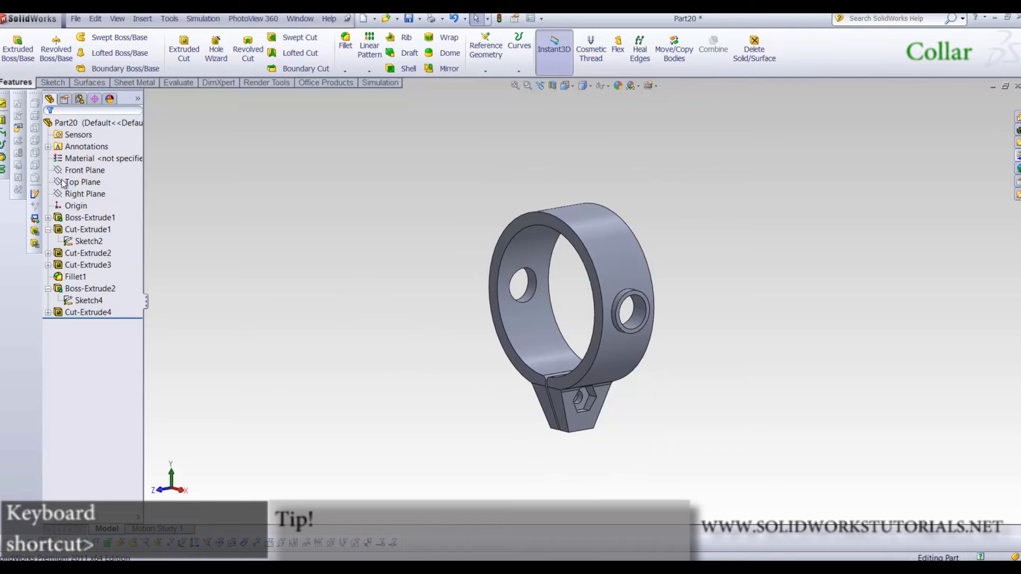
pyautogui.click(85, 193)
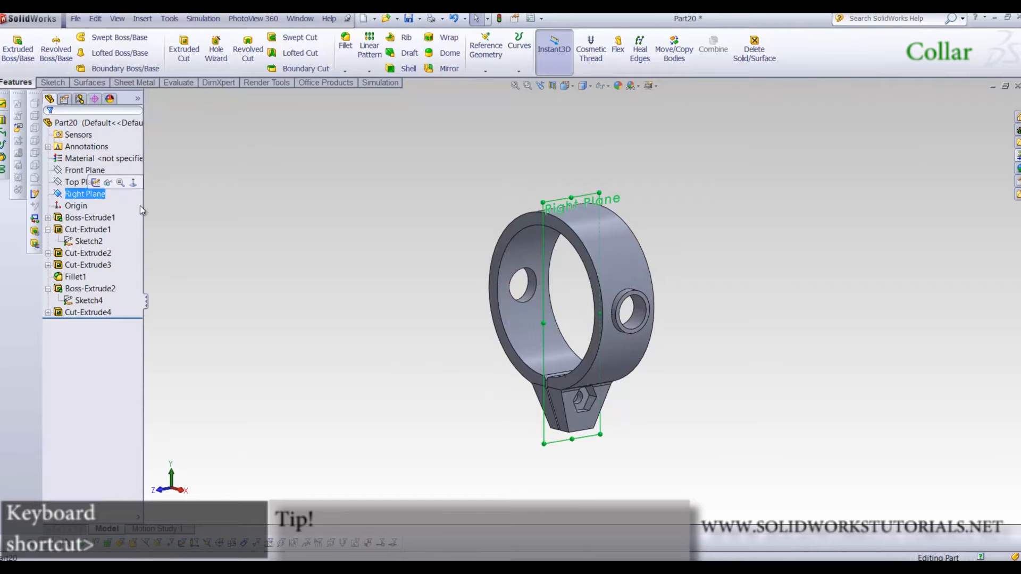
pyautogui.click(445, 68)
pyautogui.scroll(-5, 611, 303)
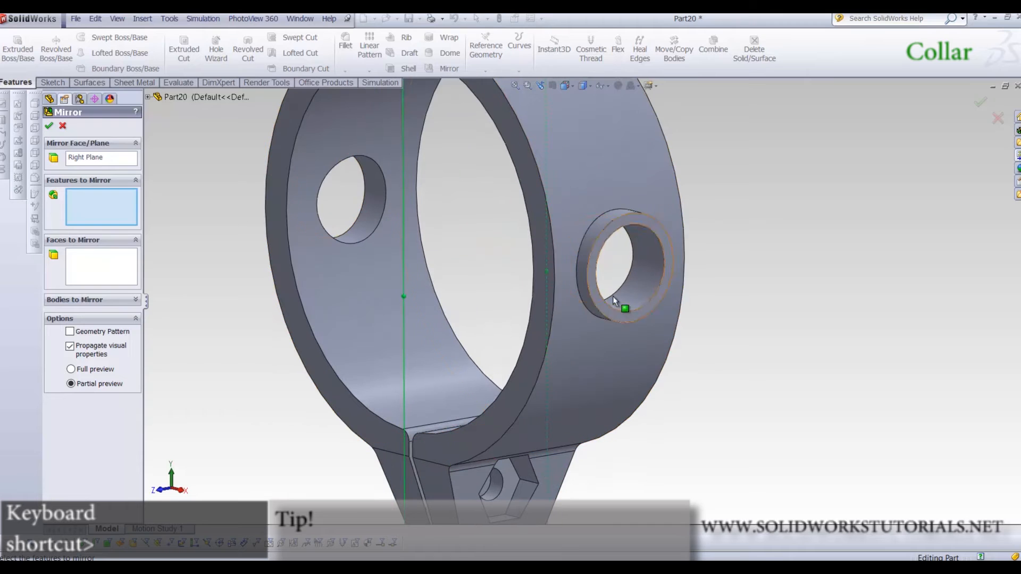
pyautogui.click(612, 218)
pyautogui.scroll(3, 612, 218)
pyautogui.scroll(-6, 526, 412)
pyautogui.rightClick(538, 382)
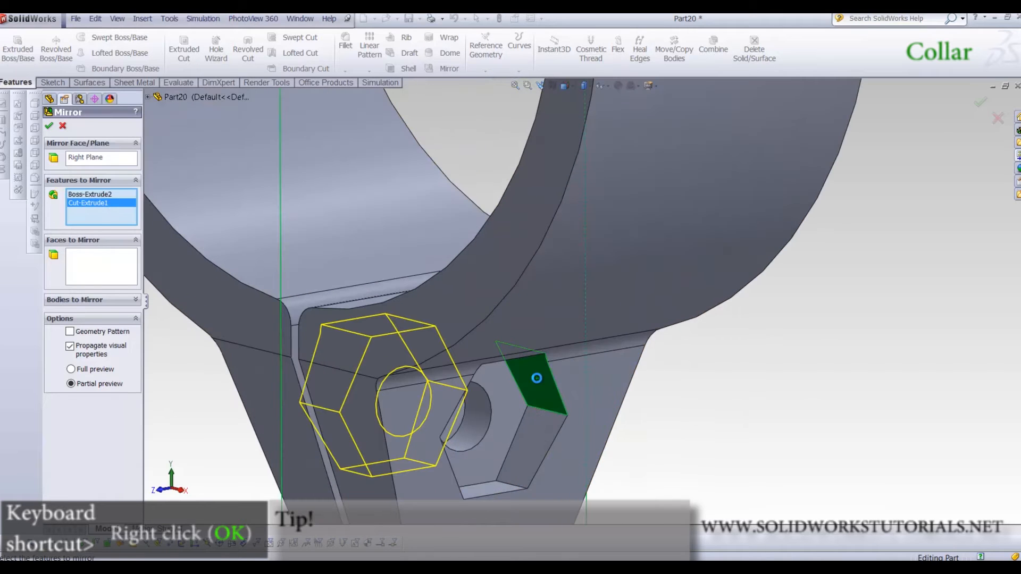
# Edit the circular bolt-hole cut through the clamping tabs to add a Blind 15 mm second direction
pyautogui.scroll(5, 537, 378)
pyautogui.moveTo(537, 378); pyautogui.dragTo(592, 335, button='middle')
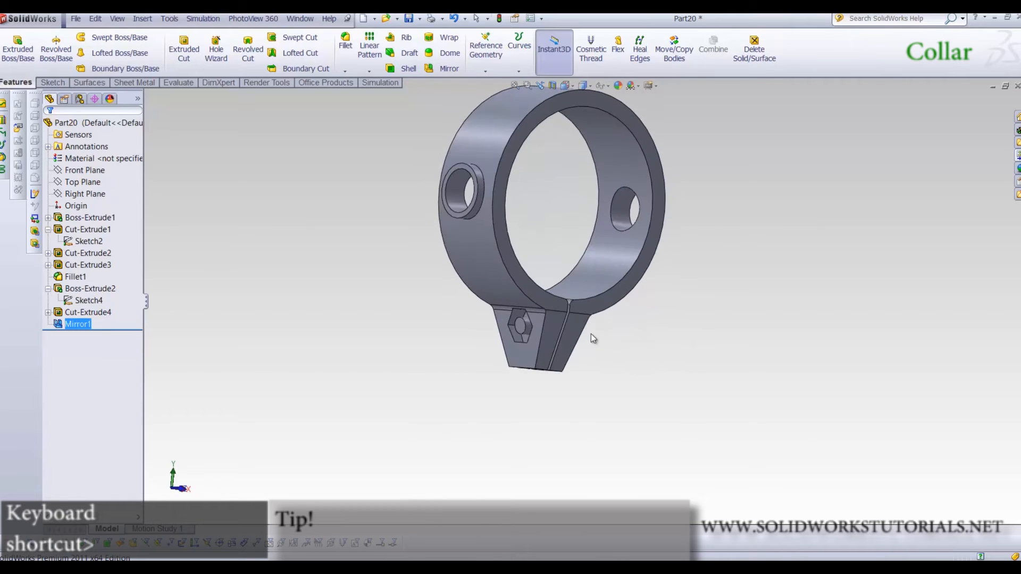
pyautogui.scroll(-5, 481, 330)
pyautogui.moveTo(502, 337); pyautogui.dragTo(412, 340, button='middle')
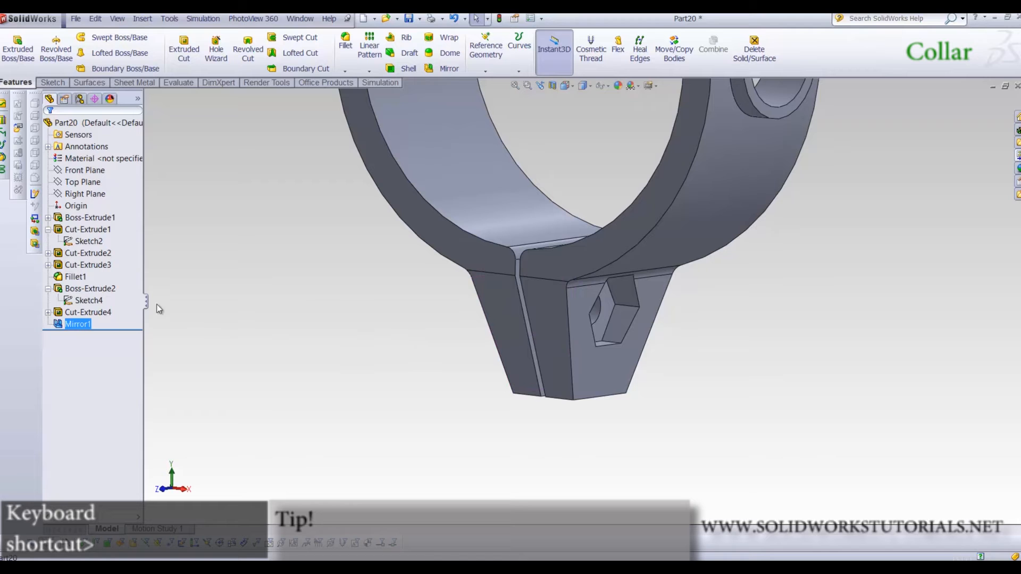
pyautogui.click(596, 316)
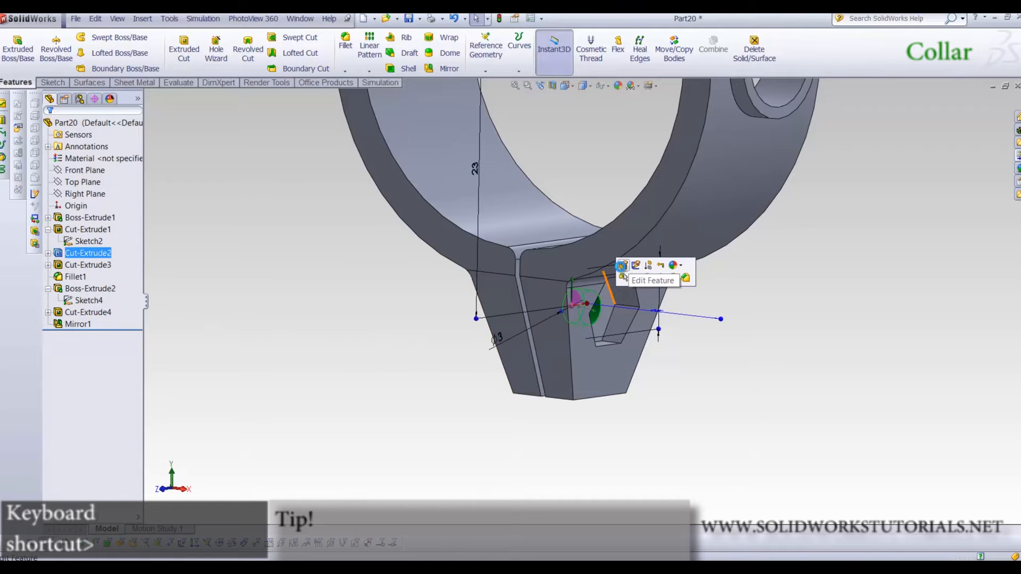
pyautogui.moveTo(594, 308); pyautogui.dragTo(639, 309, button='middle')
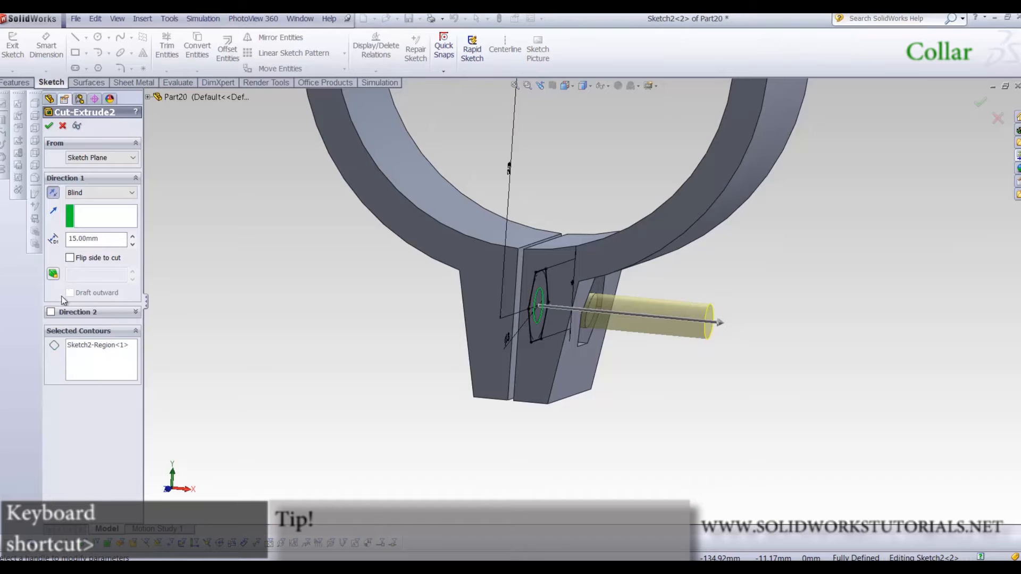
pyautogui.click(51, 312)
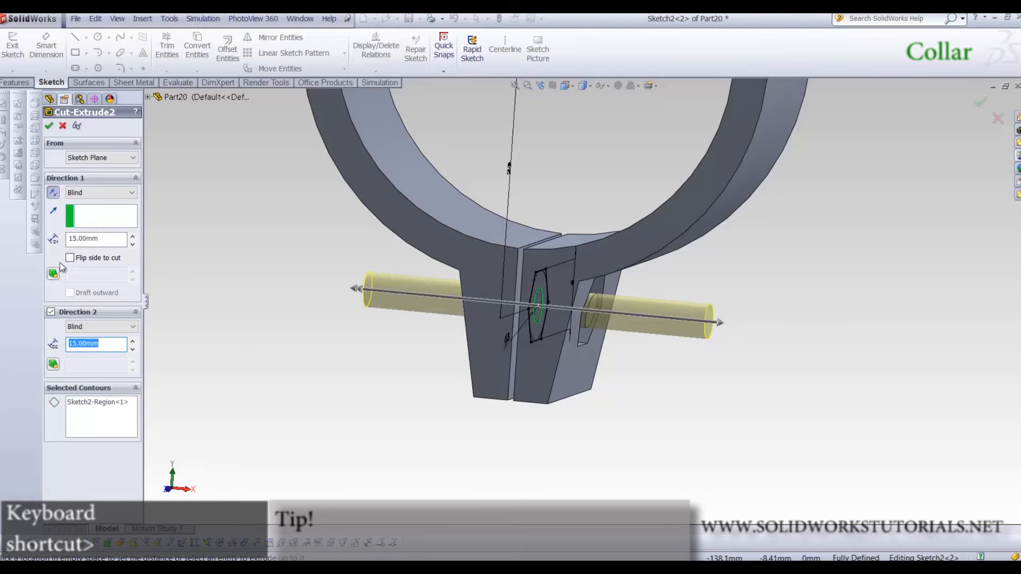
pyautogui.press('Return')
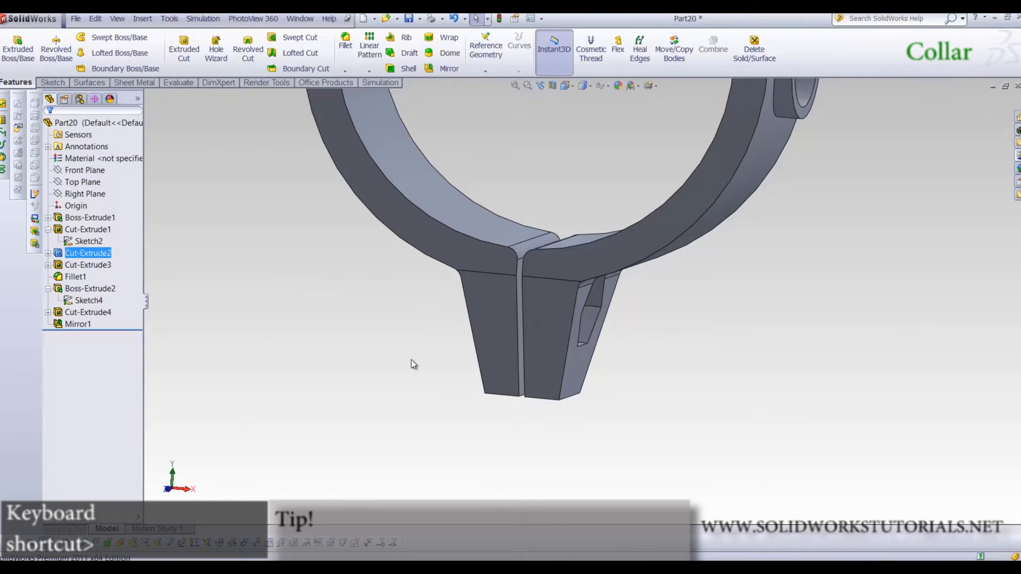
# Assign the ABS PC material to the collar part
pyautogui.moveTo(467, 346); pyautogui.dragTo(481, 385, button='middle')
pyautogui.scroll(4, 480, 386)
pyautogui.moveTo(627, 208); pyautogui.dragTo(462, 287, button='middle')
pyautogui.rightClick(60, 159)
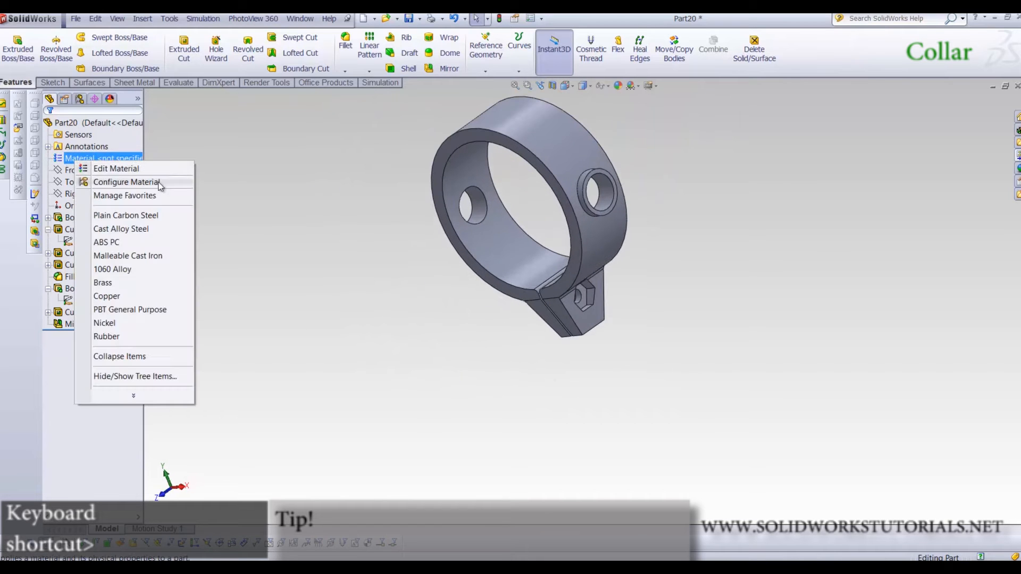
pyautogui.click(137, 245)
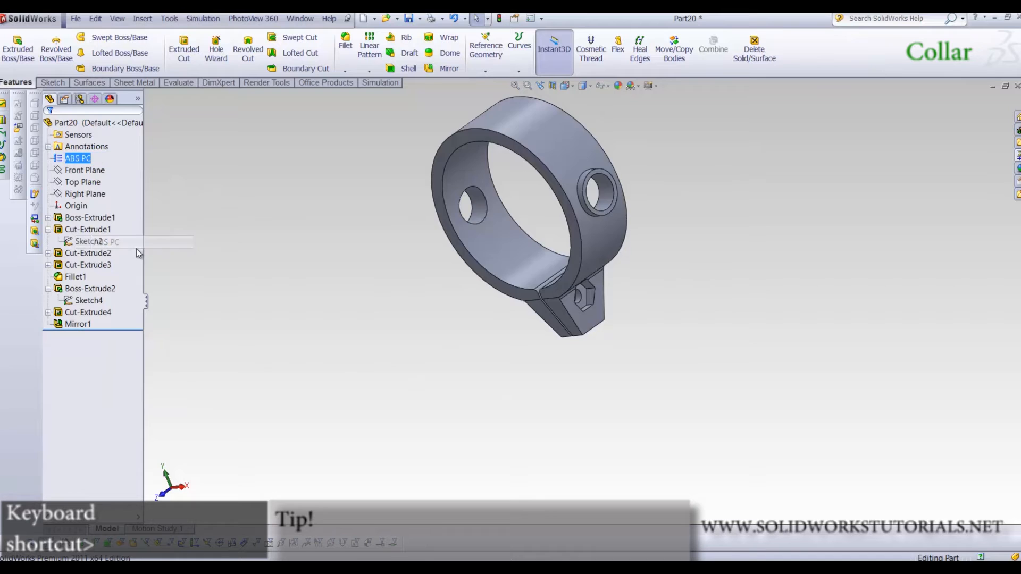
# Change the whole part's appearance colour to the medium grey standard swatch
pyautogui.click(142, 99)
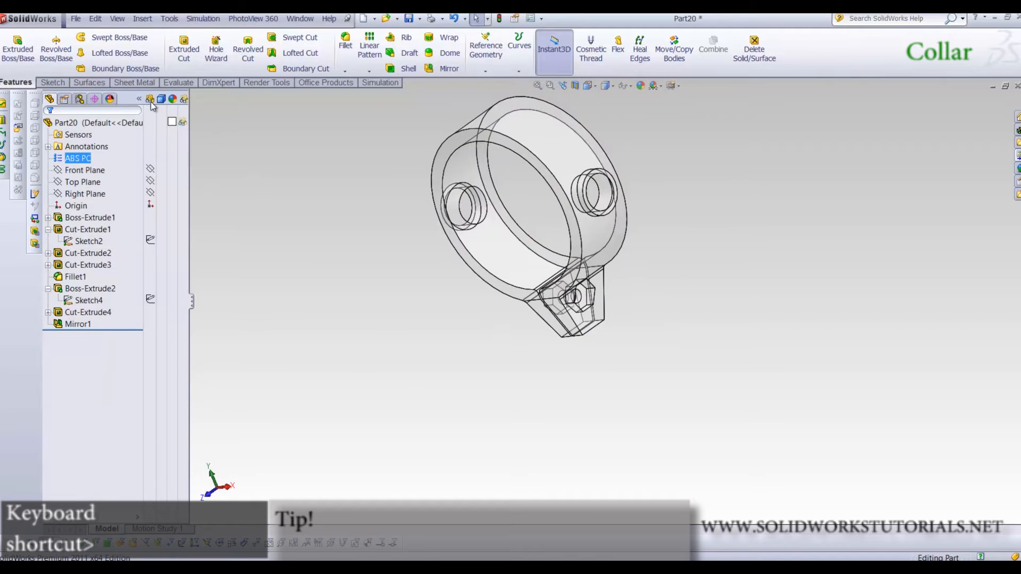
pyautogui.click(177, 124)
pyautogui.click(222, 130)
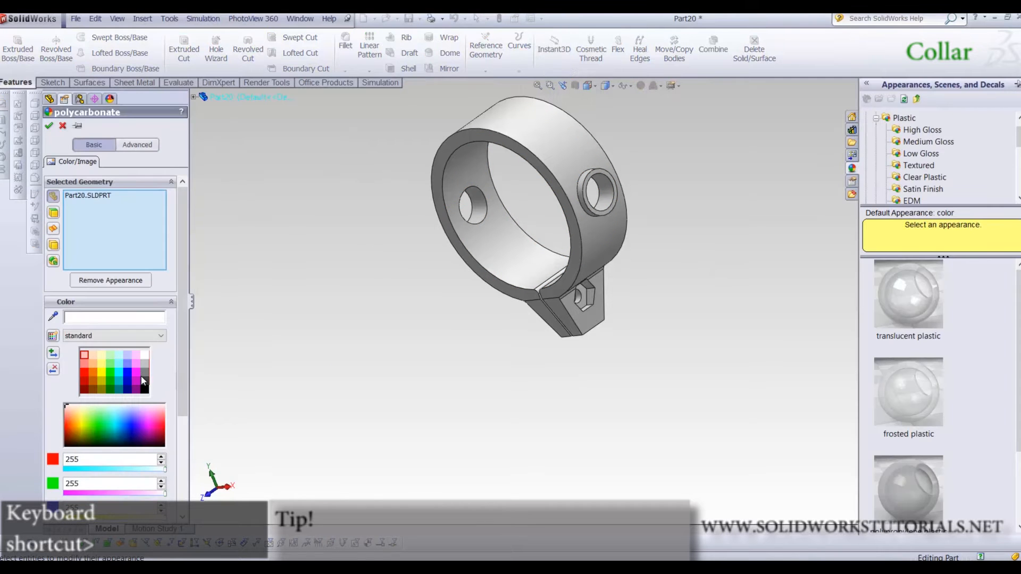
pyautogui.click(142, 374)
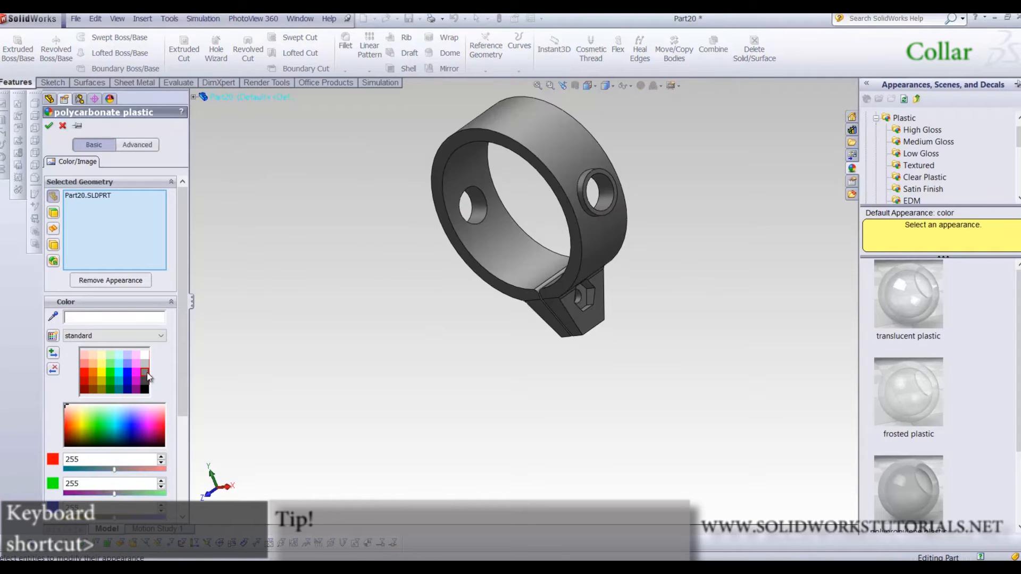
pyautogui.click(49, 126)
# Save the part as Collar in the Lamp tutorial folder
pyautogui.scroll(-3, 560, 227)
pyautogui.scroll(4, 560, 228)
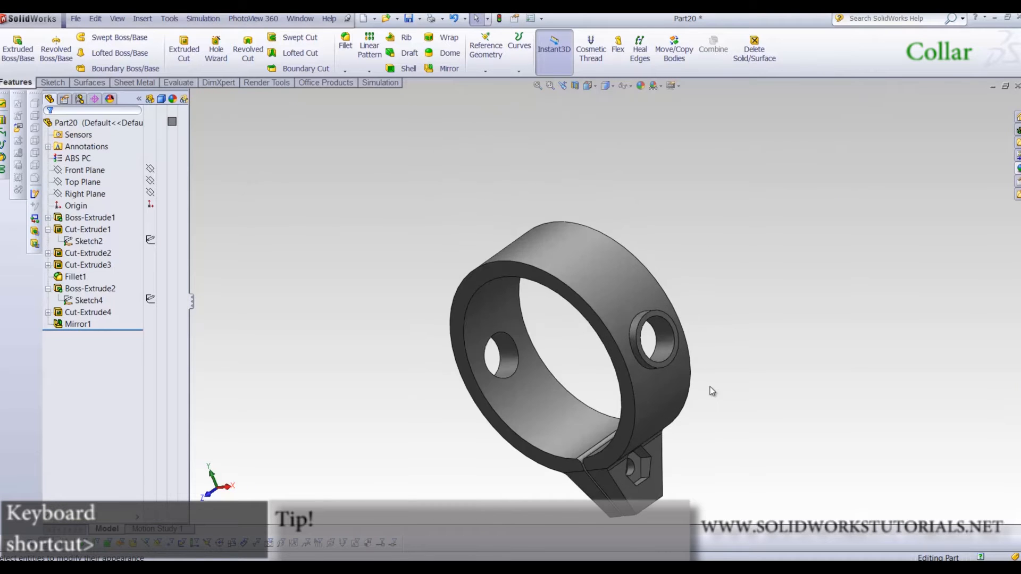
pyautogui.scroll(2, 620, 462)
pyautogui.scroll(-3, 620, 463)
pyautogui.hotkey('ctrl', 's')
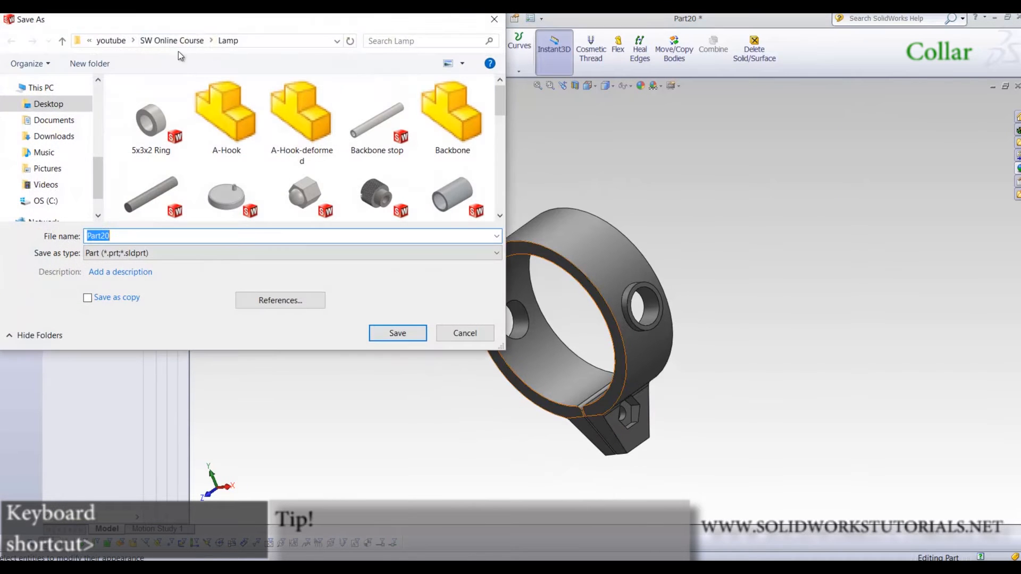
pyautogui.click(167, 40)
pyautogui.doubleClick(139, 132)
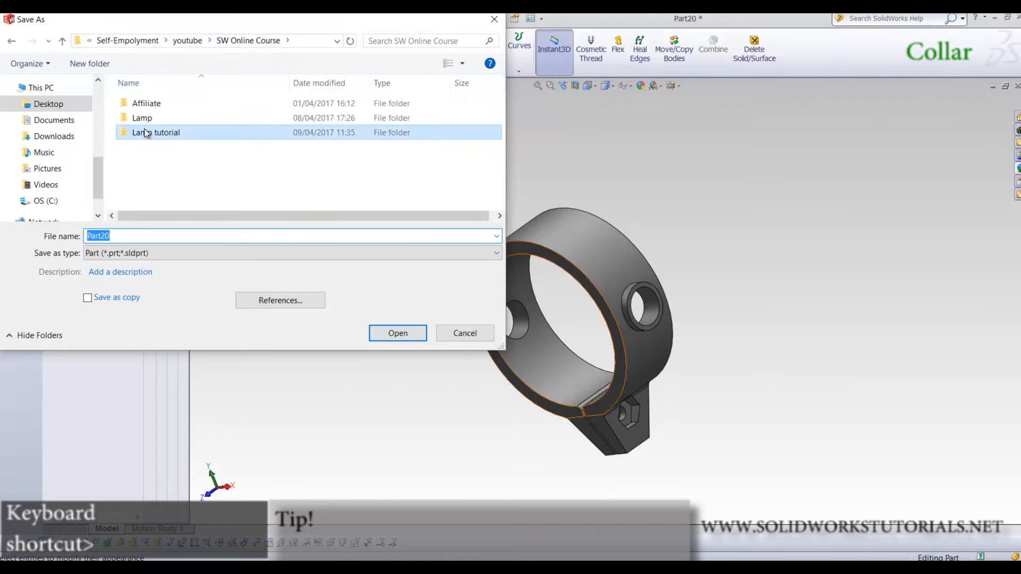
pyautogui.doubleClick(171, 236)
pyautogui.write('Collar')
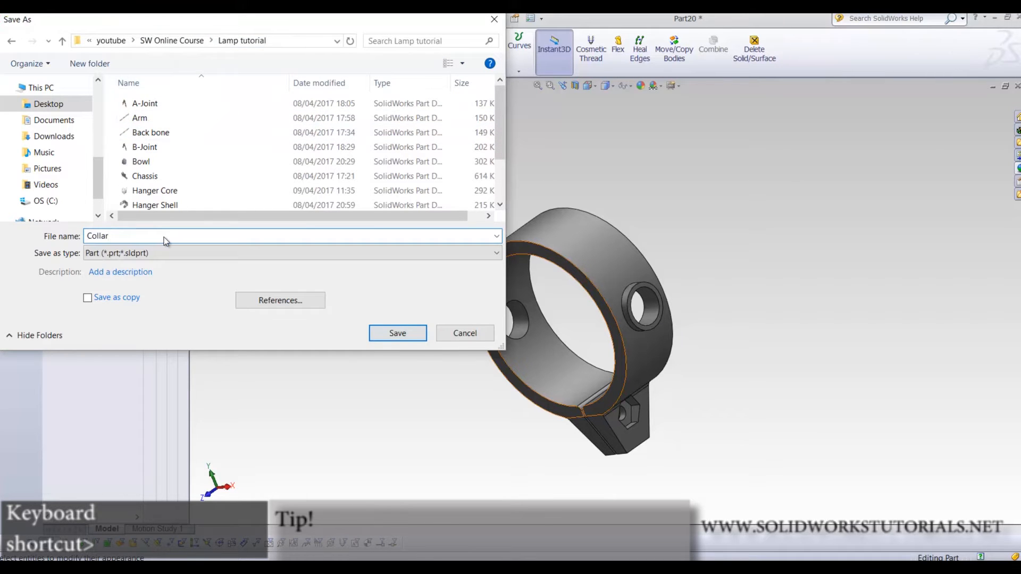
pyautogui.press('Return')
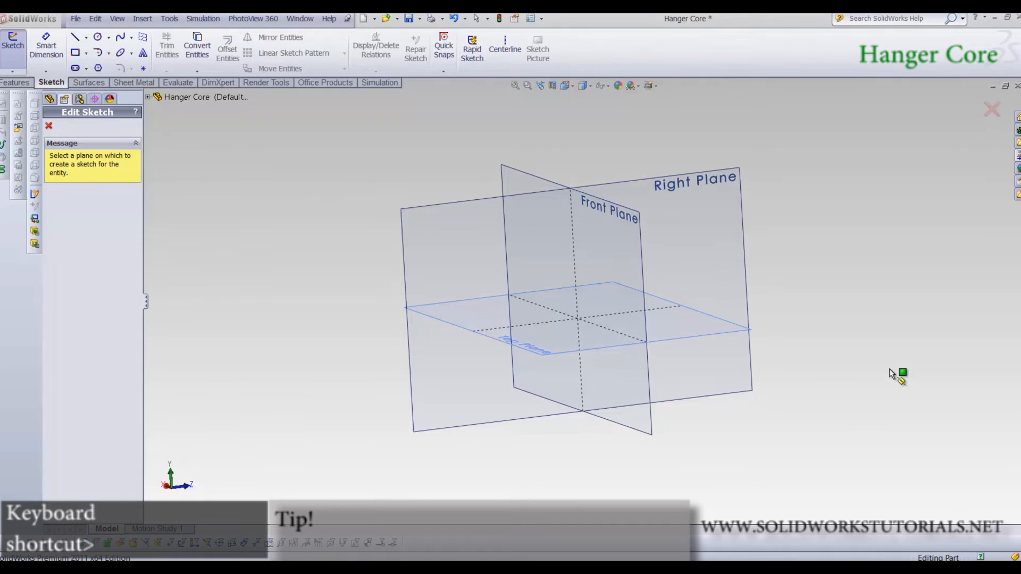
# Start a sketch on the Front Plane of the Hanger Core part and draw a horizontal base line just left of the origin, level with it
pyautogui.moveTo(743, 365); pyautogui.dragTo(787, 366, button='middle')
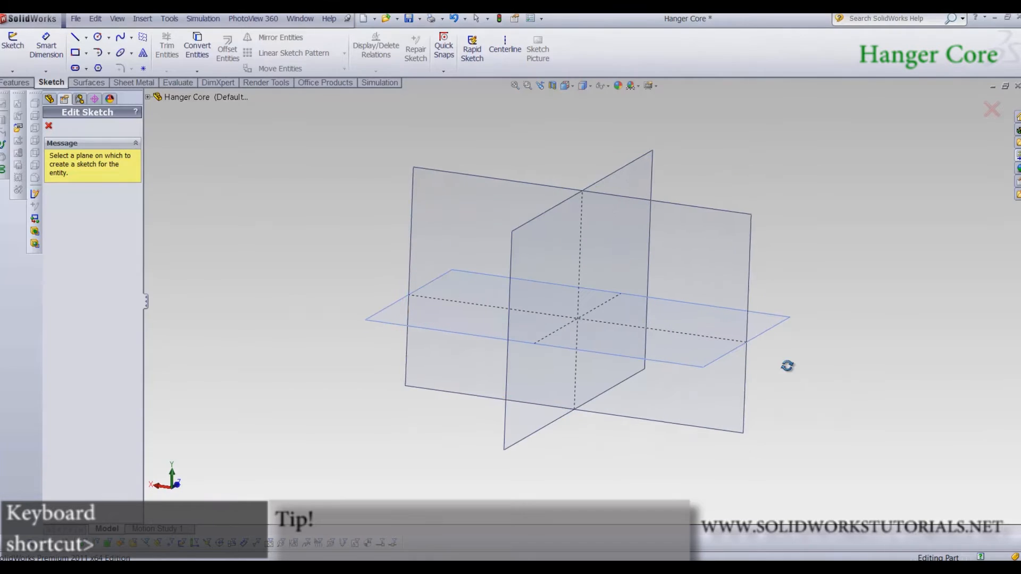
pyautogui.click(468, 183)
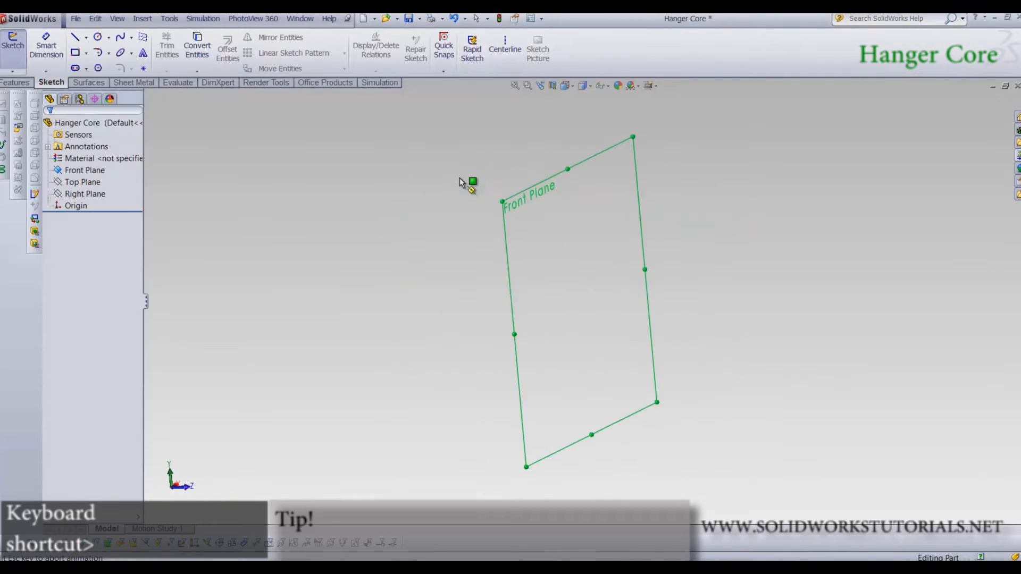
pyautogui.click(73, 41)
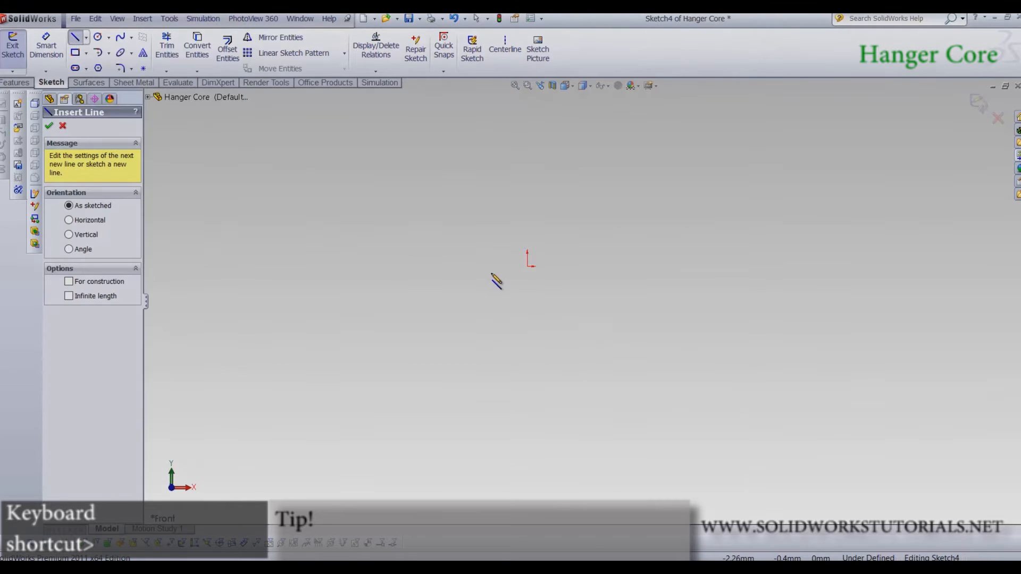
pyautogui.click(502, 266)
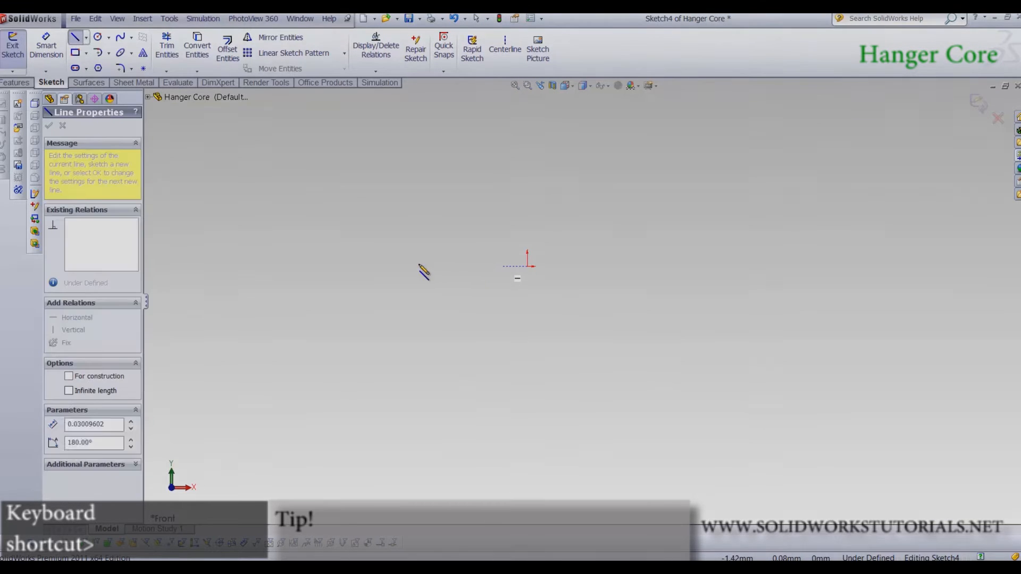
pyautogui.click(381, 269)
pyautogui.press('z')
pyautogui.press('z')
pyautogui.press('z')
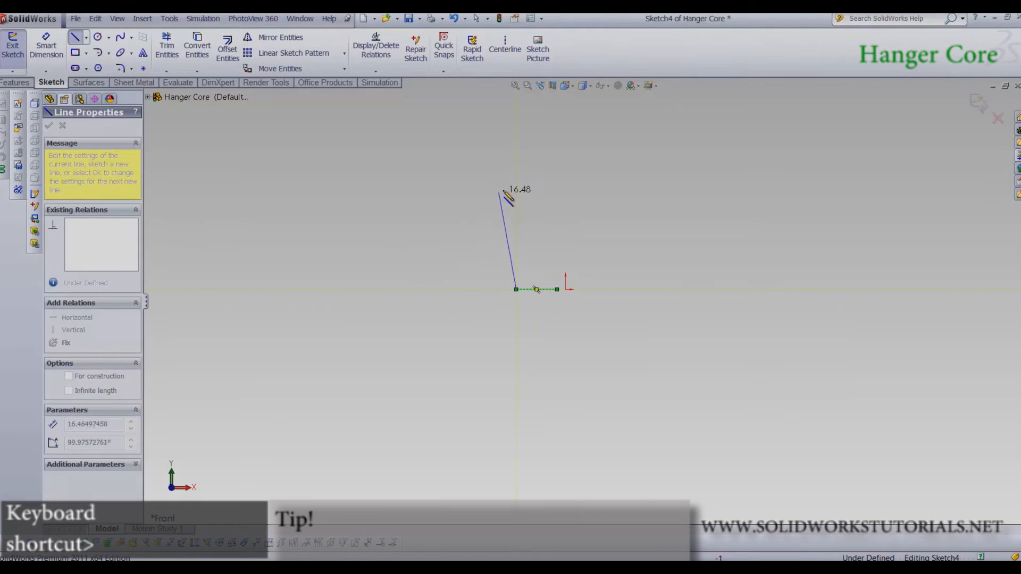
# Continue the profile from the base line's left end with a tall vertical, a small inward step, a top edge about 3 mm long and an inner vertical down
pyautogui.click(515, 177)
pyautogui.click(533, 177)
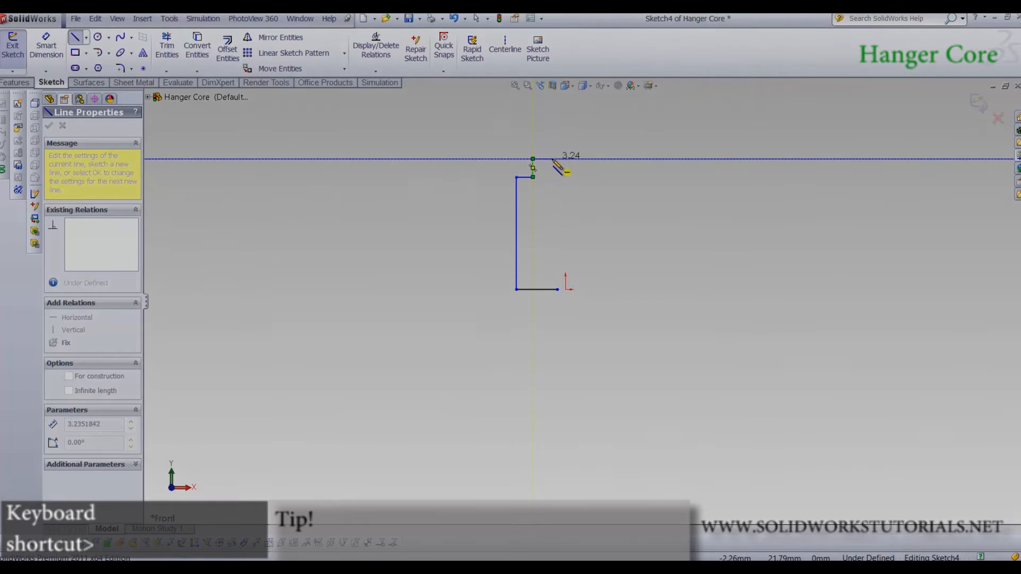
pyautogui.click(551, 159)
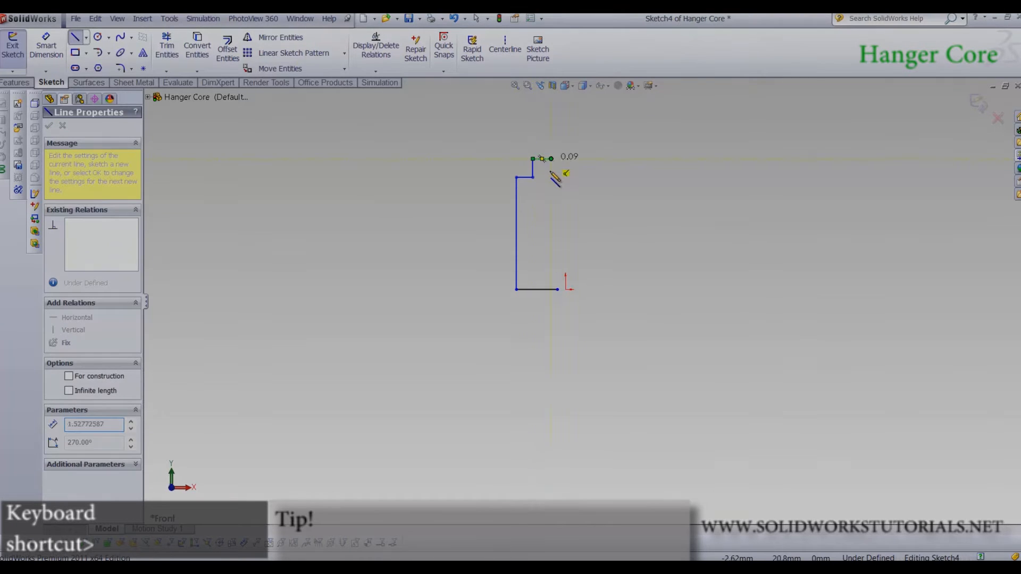
pyautogui.doubleClick(551, 209)
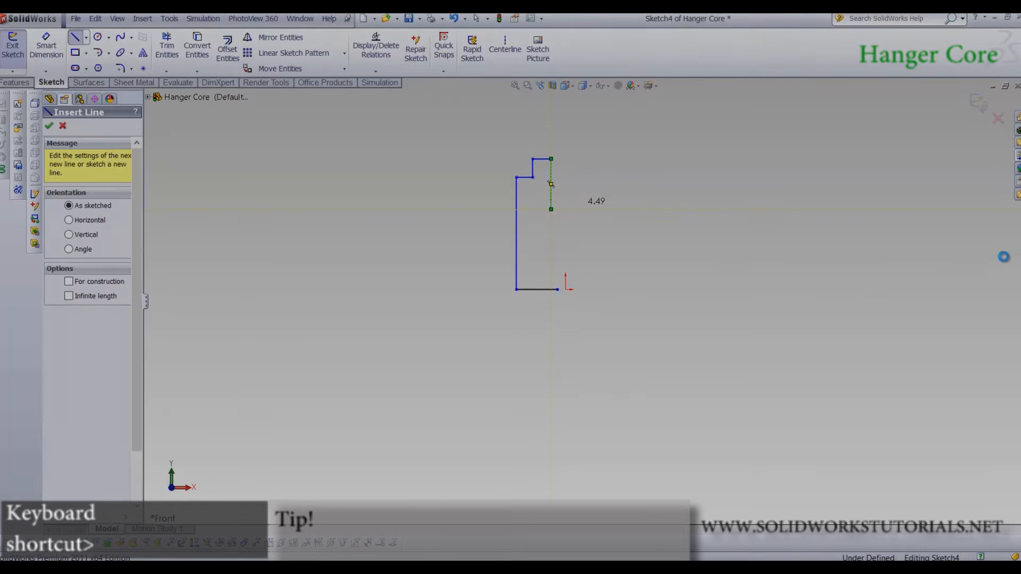
# Draw a vertical line up from the base line's right end, stopping short of the upper inner vertical
pyautogui.click(557, 290)
pyautogui.click(560, 237)
pyautogui.moveTo(604, 178); pyautogui.dragTo(604, 230, button='right')
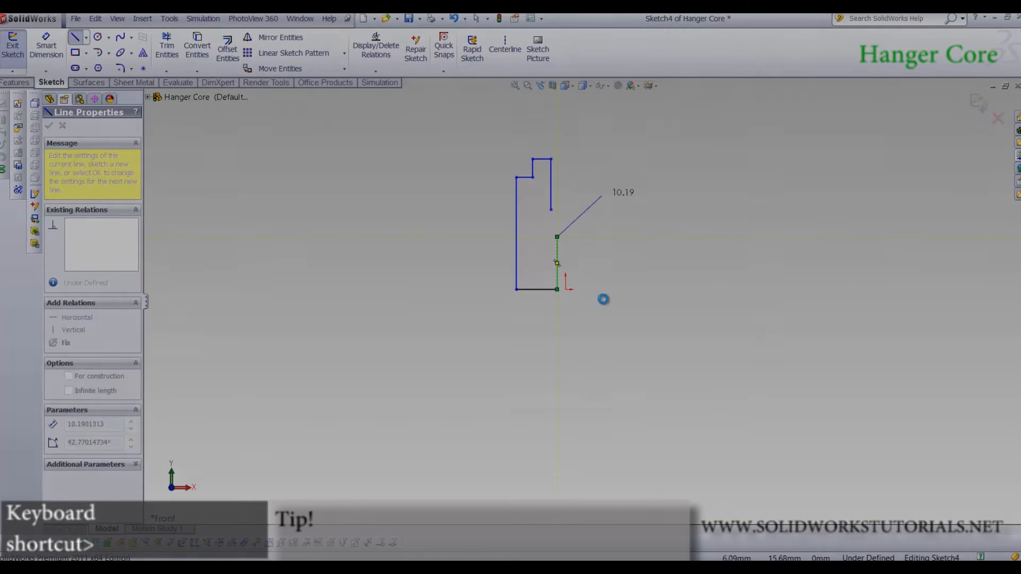
# Draw a vertical centerline from the origin up past the top of the profile
pyautogui.click(513, 61)
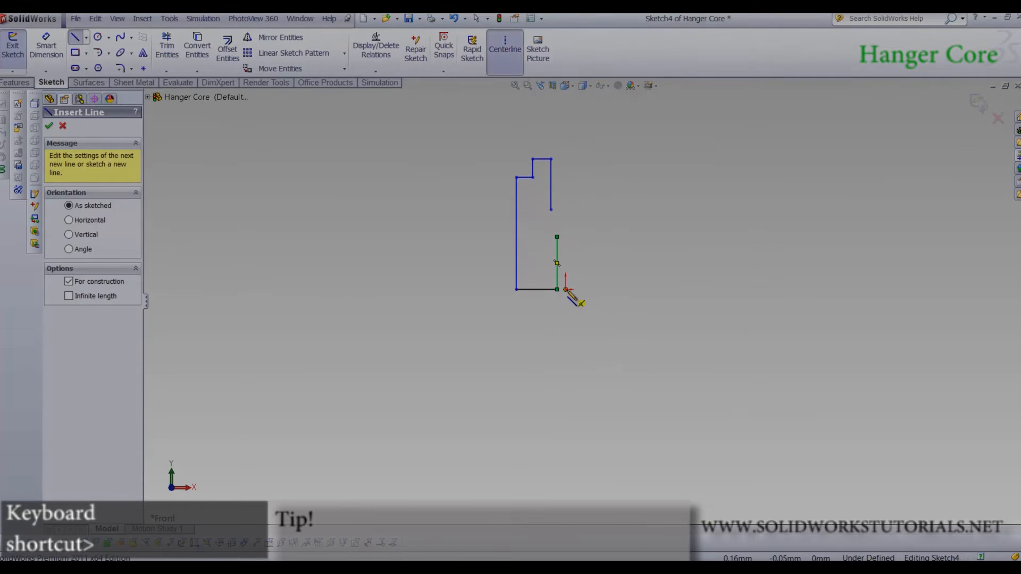
pyautogui.click(566, 289)
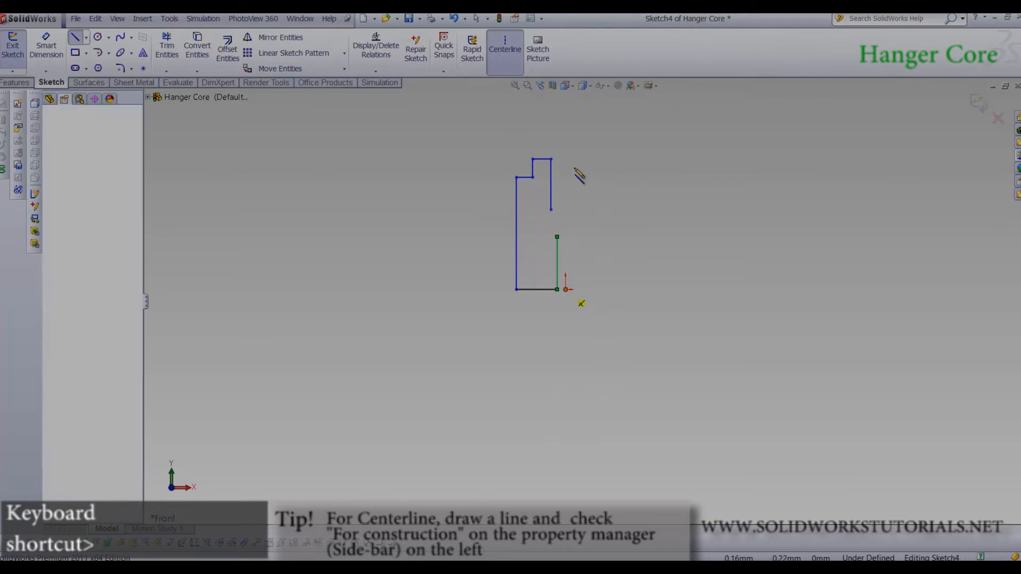
pyautogui.click(565, 120)
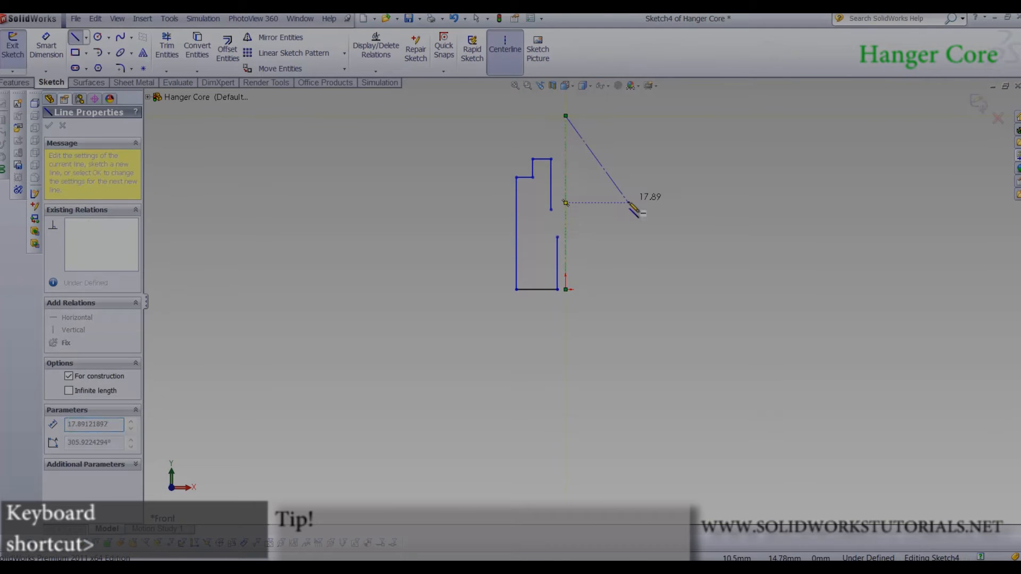
# Sketch a circle of about 3.2 mm radius centred on the centerline, at the gap between the two inner verticals
pyautogui.scroll(-2, 580, 213)
pyautogui.scroll(-3, 573, 217)
pyautogui.moveTo(644, 219)
pyautogui.mouseDown(button='right')
pyautogui.moveTo(585, 280)
pyautogui.moveTo(1019, 391)
pyautogui.mouseUp(button='right')
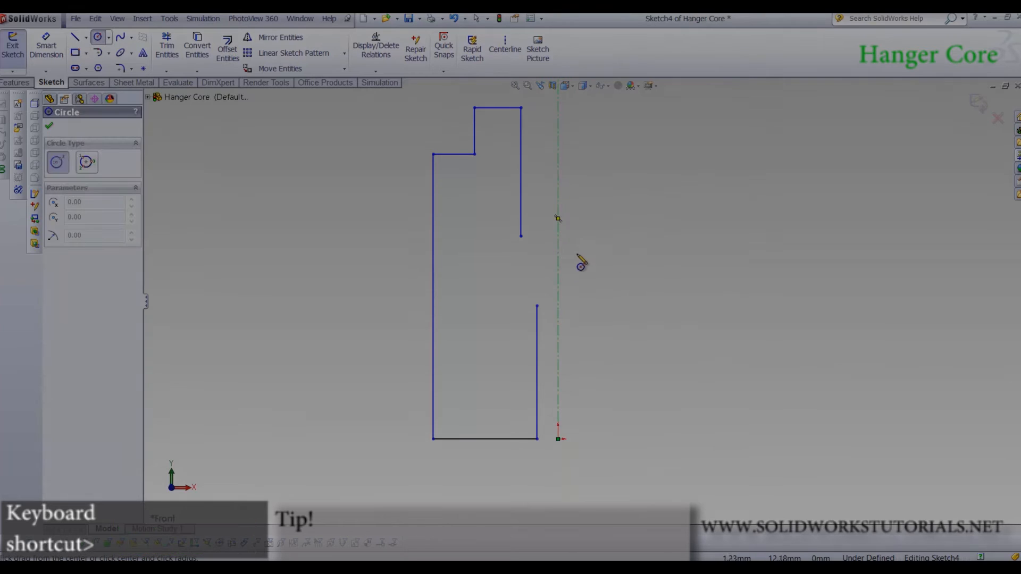
pyautogui.click(558, 261)
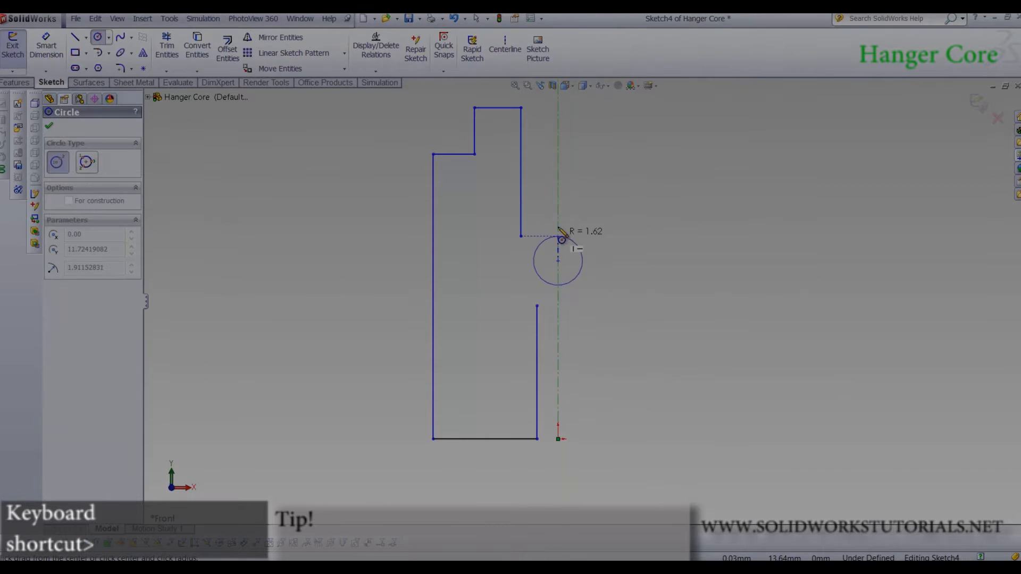
pyautogui.click(568, 215)
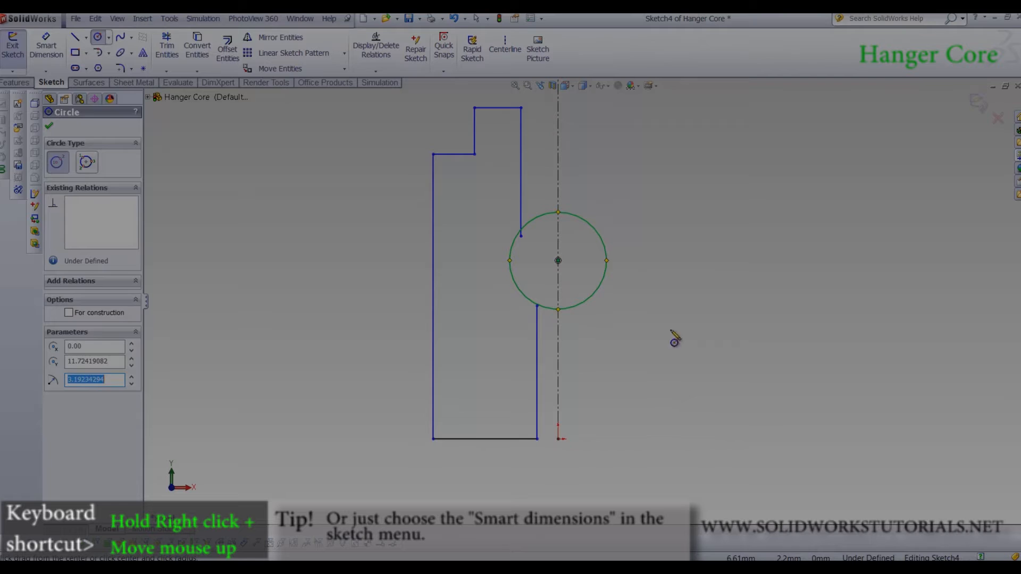
# Dimension the circle's diameter as 6.1 mm
pyautogui.moveTo(672, 338); pyautogui.dragTo(645, 257, button='right')
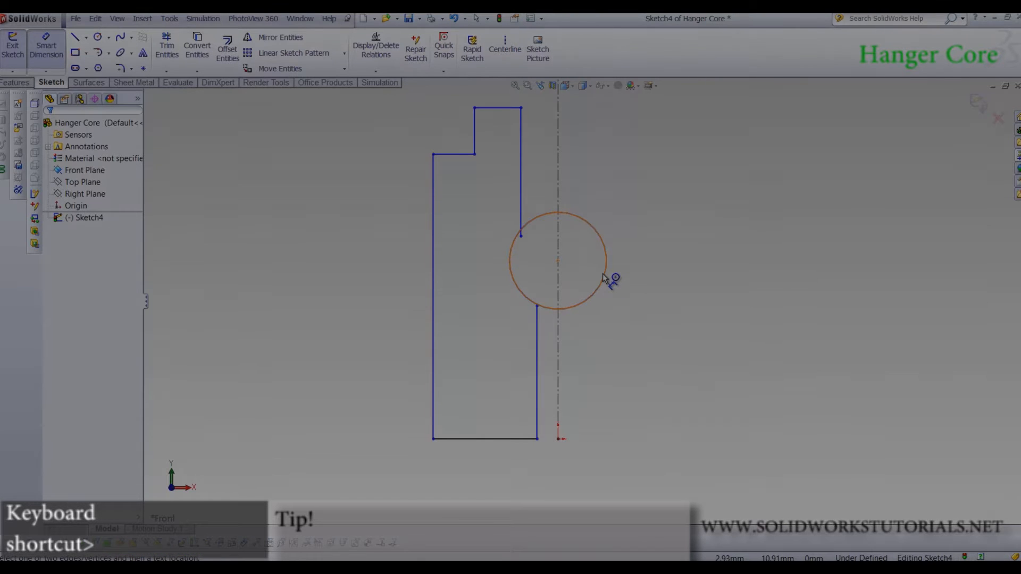
pyautogui.click(606, 280)
pyautogui.click(650, 306)
pyautogui.write('6.1')
pyautogui.press('Return')
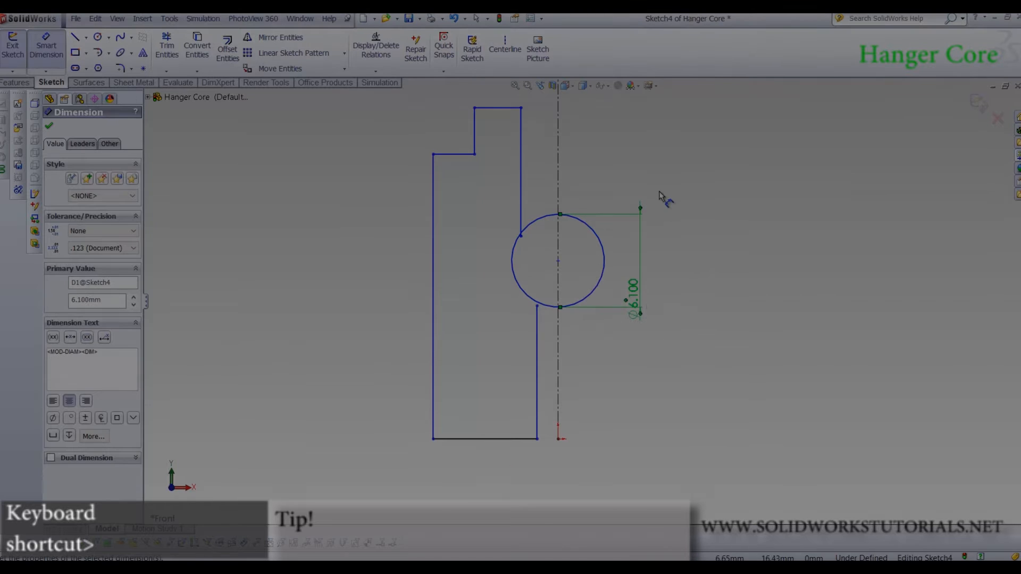
pyautogui.press('Escape')
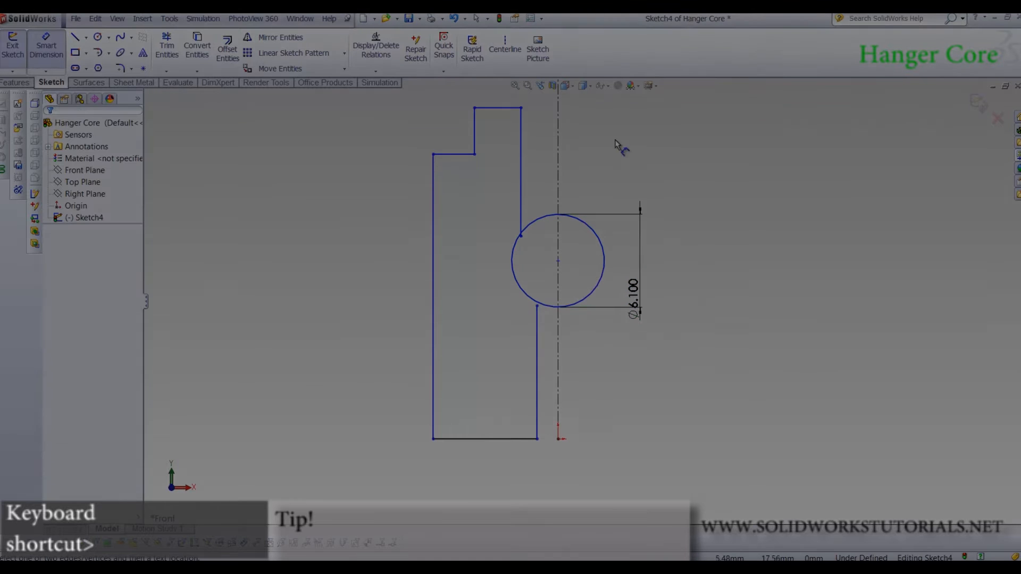
# Mirror the stepped profile lines, including the short lower inner vertical, about the vertical centerline
pyautogui.click(287, 41)
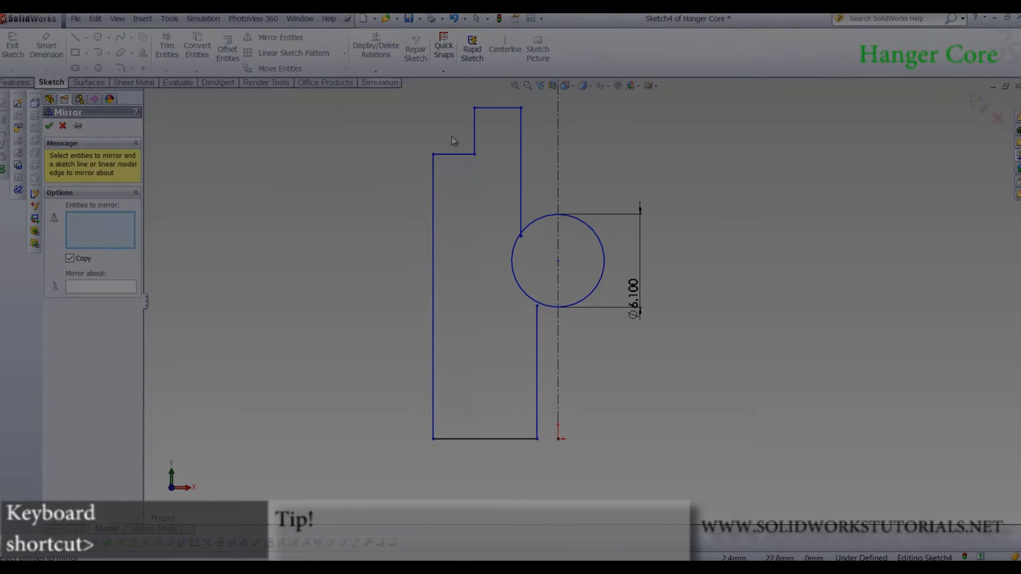
pyautogui.click(519, 127)
pyautogui.moveTo(487, 102); pyautogui.dragTo(336, 448)
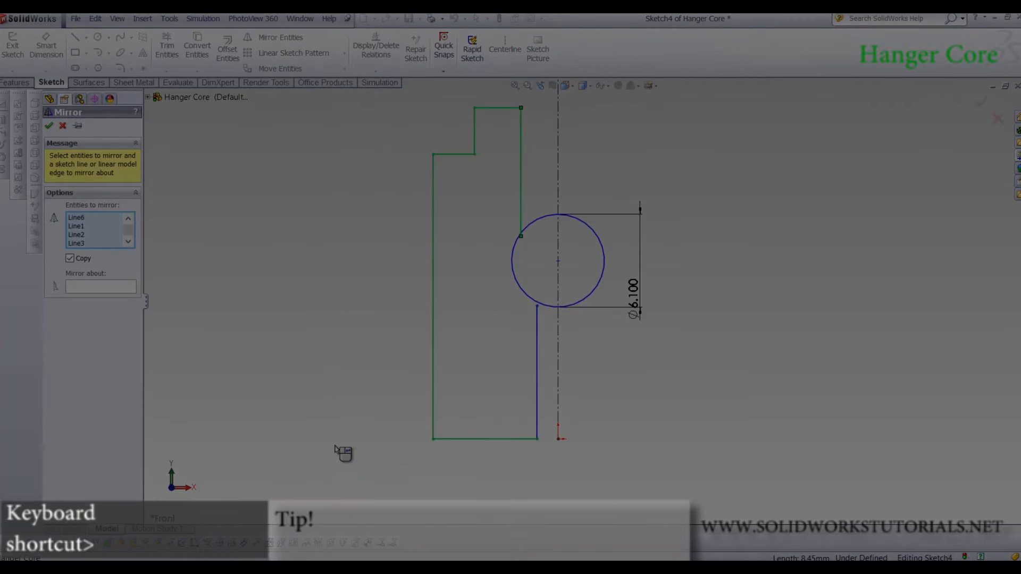
pyautogui.rightClick(540, 356)
pyautogui.click(559, 341)
pyautogui.rightClick(560, 339)
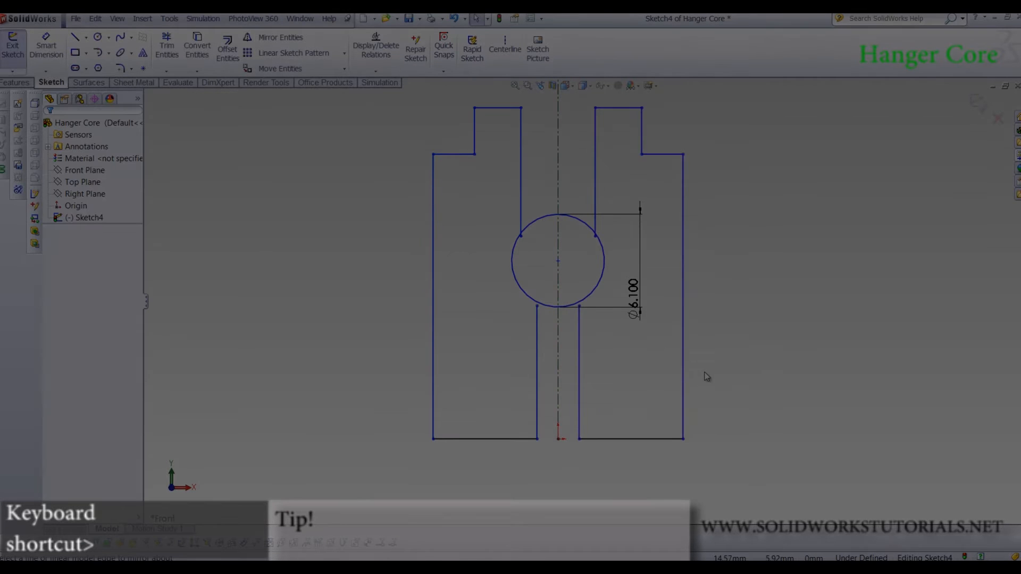
# Snap the upper end of the lower inner vertical and the lower end of the upper inner vertical onto the circle
pyautogui.scroll(-5, 541, 304)
pyautogui.moveTo(561, 308); pyautogui.dragTo(564, 293)
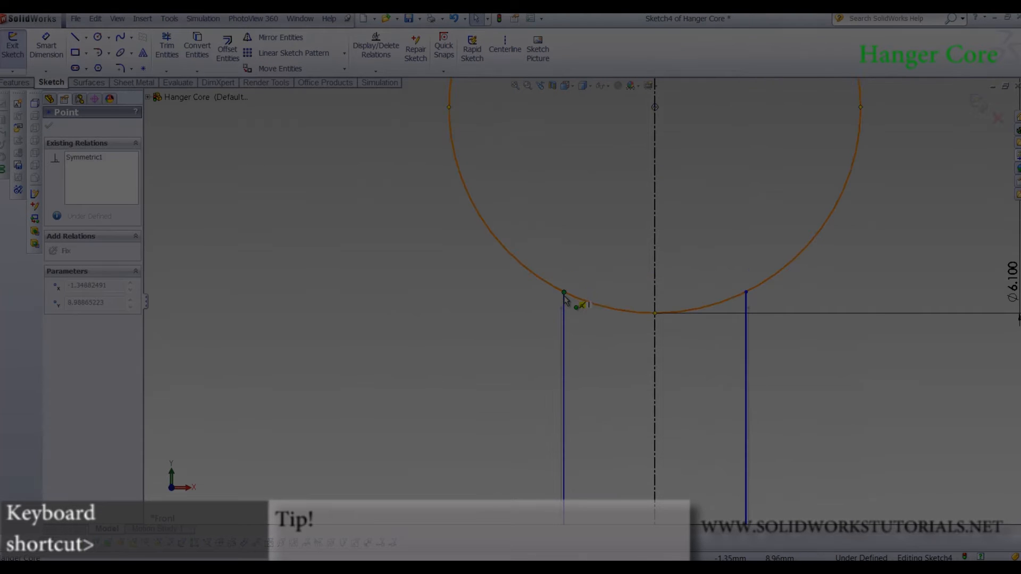
pyautogui.click(490, 382)
pyautogui.press('f')
pyautogui.scroll(-5, 423, 363)
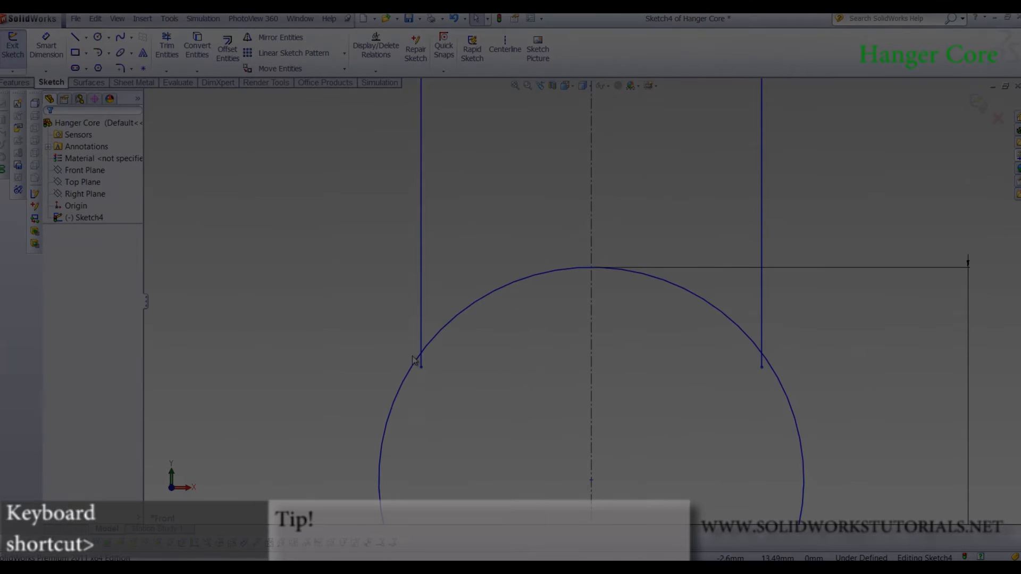
pyautogui.moveTo(424, 367); pyautogui.dragTo(464, 308)
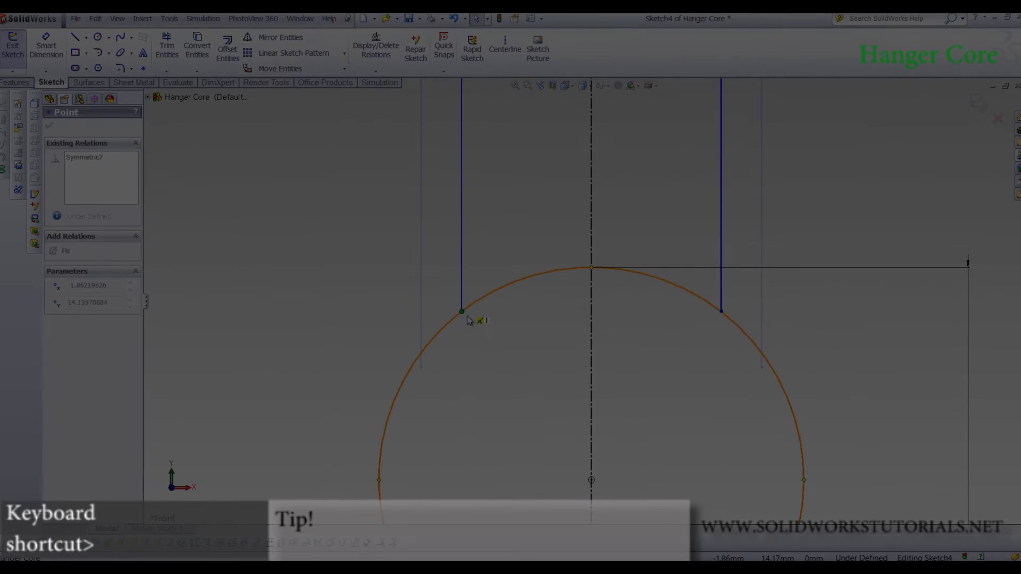
pyautogui.click(530, 380)
pyautogui.press('f')
# Dimension the left base line's length as 6 mm
pyautogui.scroll(-5, 582, 322)
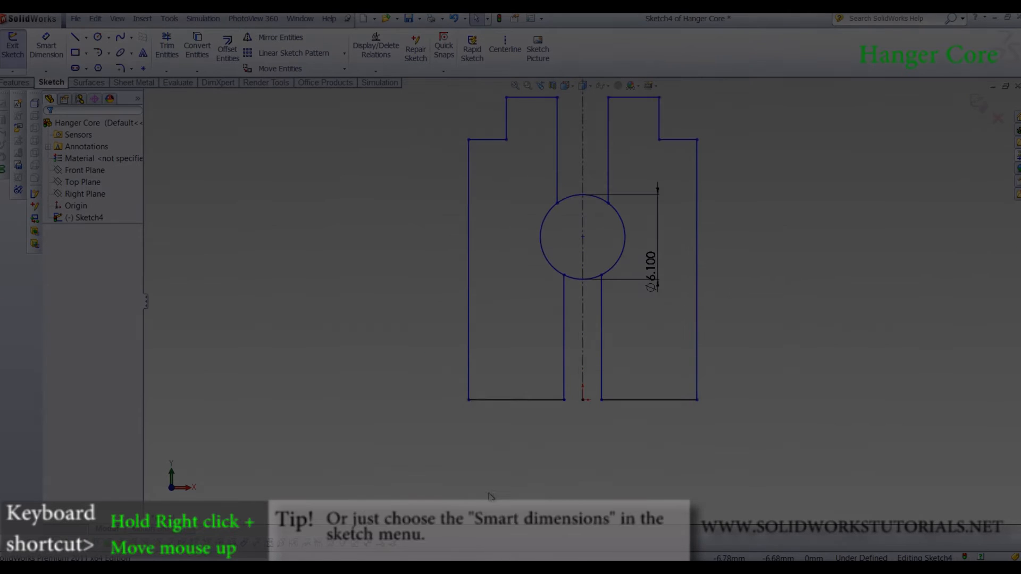
pyautogui.moveTo(535, 346); pyautogui.dragTo(535, 314, button='right')
pyautogui.click(515, 400)
pyautogui.click(523, 436)
pyautogui.write('6')
pyautogui.press('Return')
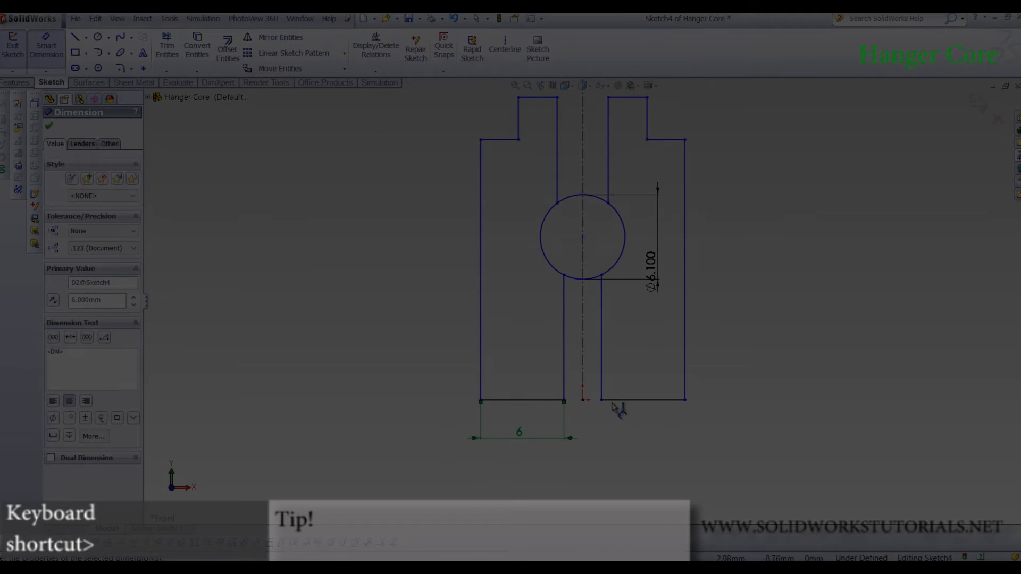
# Dimension the height from the base line to the left inner top edge as 15 mm
pyautogui.click(532, 98)
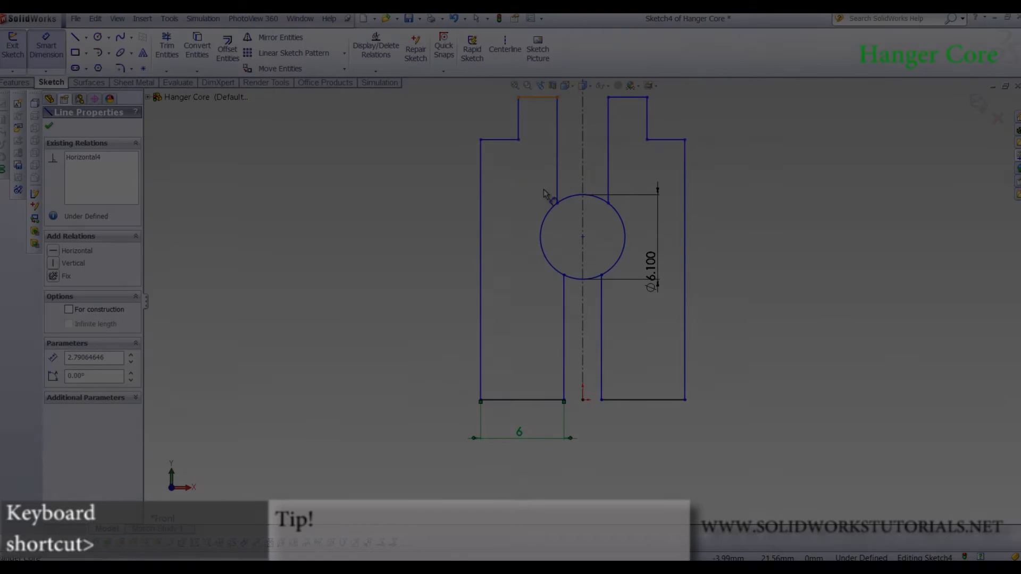
pyautogui.click(503, 400)
pyautogui.click(432, 231)
pyautogui.write('15')
pyautogui.press('Return')
pyautogui.scroll(-3, 602, 159)
pyautogui.scroll(3, 597, 261)
pyautogui.scroll(-2, 557, 362)
pyautogui.press('f')
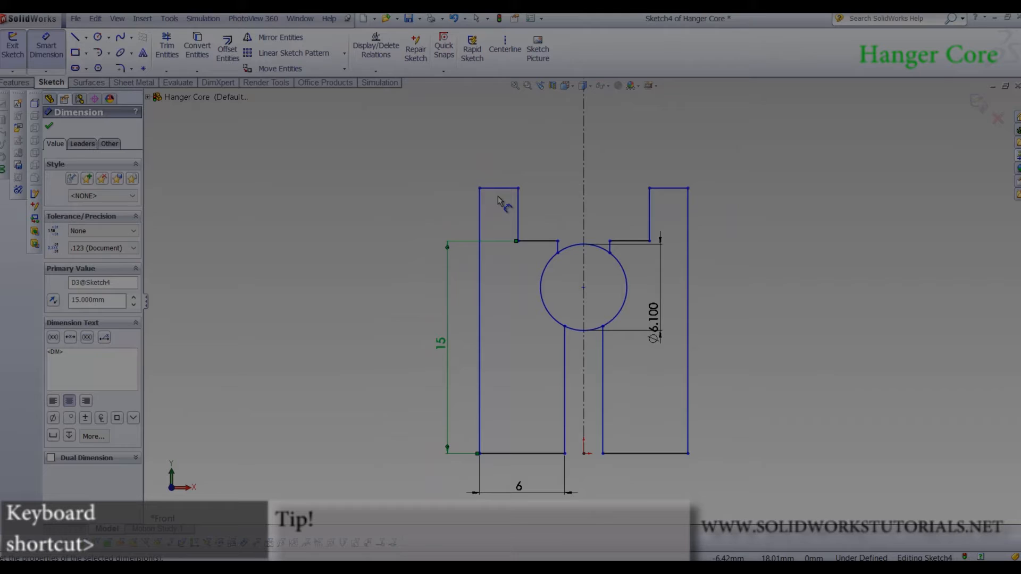
# Move the left outer step edge down below the inner top edge and lower the circle along the centerline
pyautogui.click(57, 43)
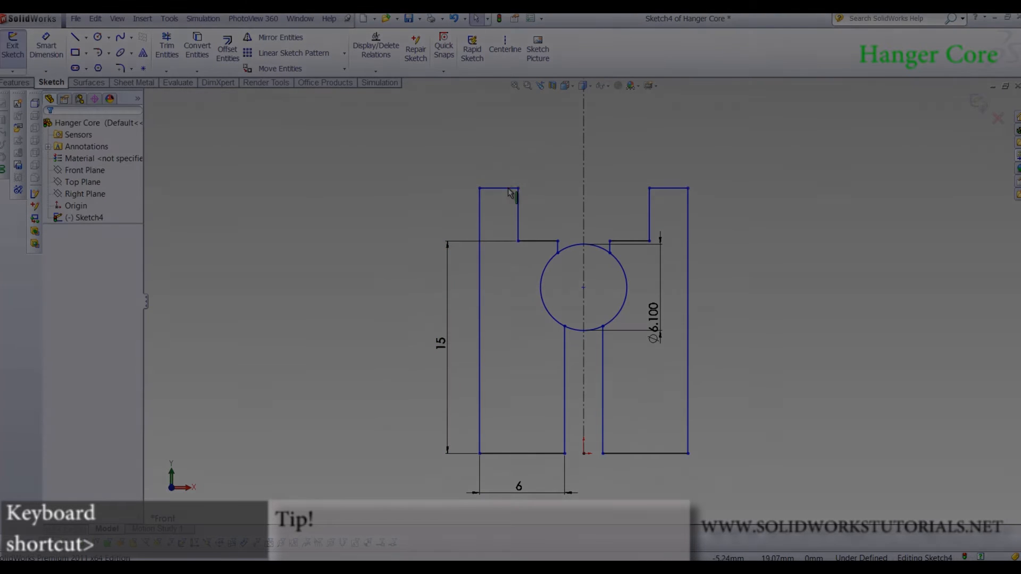
pyautogui.moveTo(502, 272)
pyautogui.mouseDown()
pyautogui.moveTo(505, 291)
pyautogui.moveTo(506, 270)
pyautogui.mouseUp()
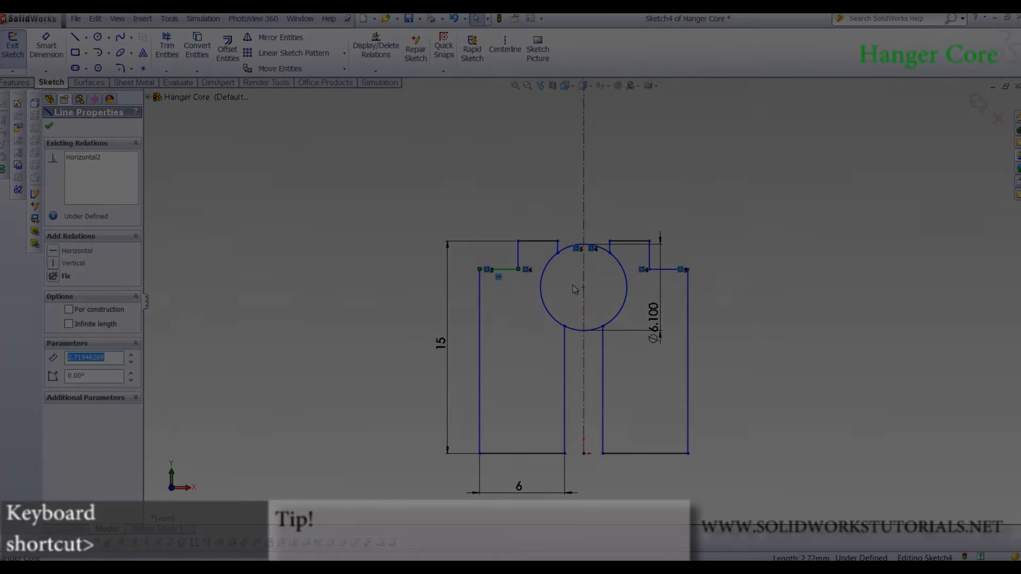
pyautogui.moveTo(585, 289); pyautogui.dragTo(590, 316)
pyautogui.click(873, 358)
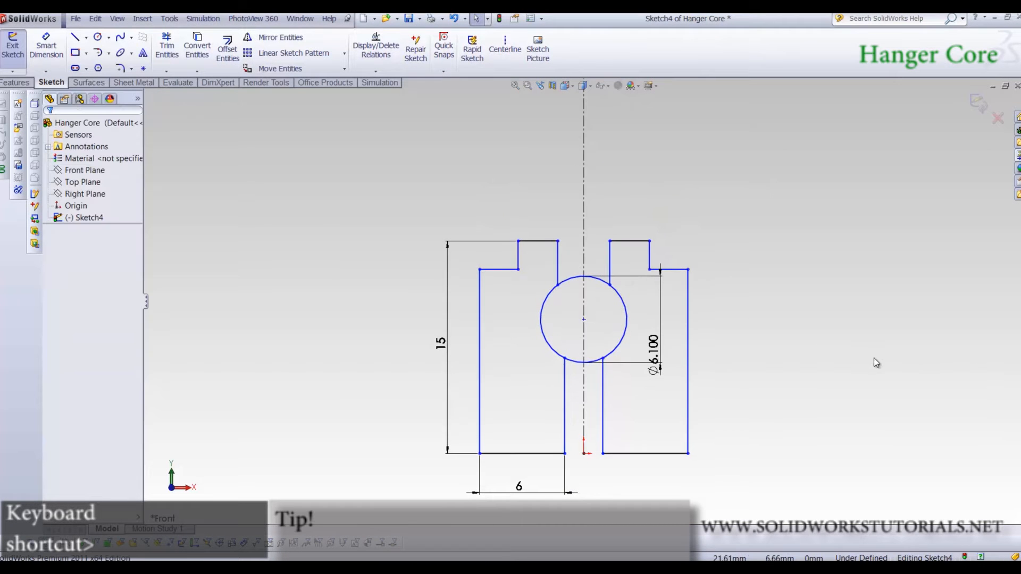
# Dimension the width of the left inner top edge as 2 mm
pyautogui.moveTo(807, 345); pyautogui.dragTo(807, 314, button='right')
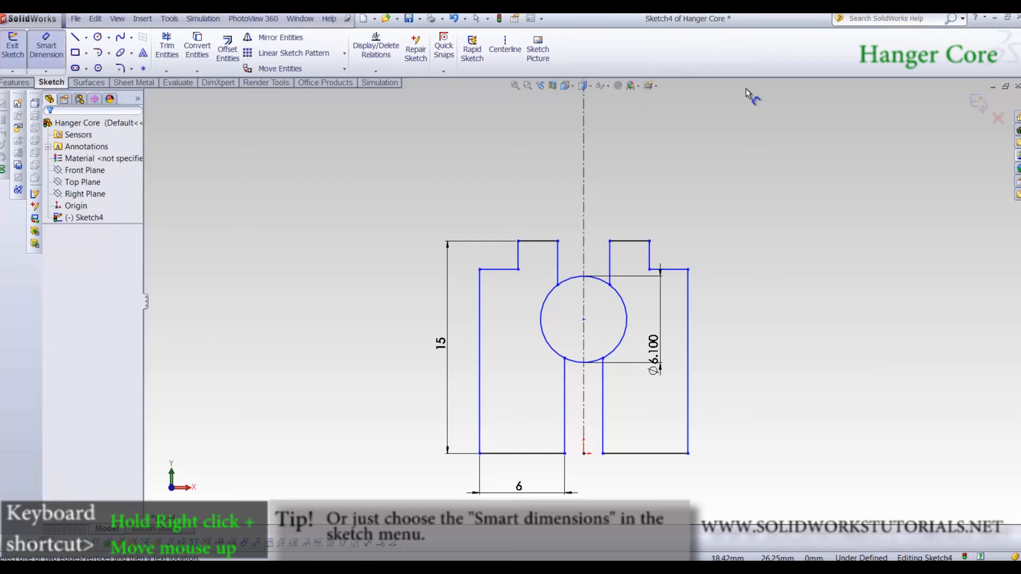
pyautogui.click(537, 241)
pyautogui.click(544, 209)
pyautogui.write('2')
pyautogui.press('Return')
# Dimension the width of the left outer step edge as 1.5 mm
pyautogui.click(495, 270)
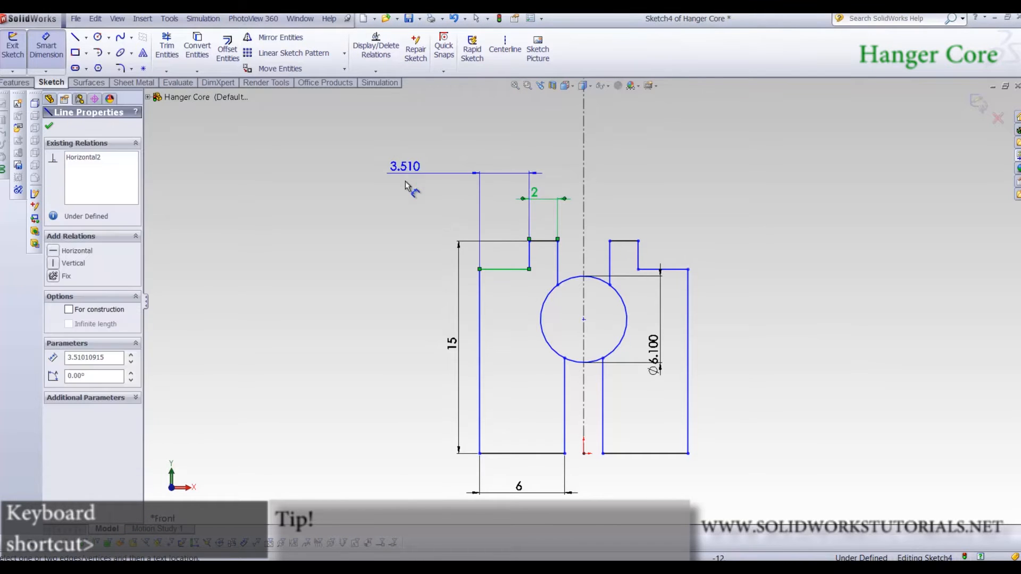
pyautogui.click(441, 183)
pyautogui.write('1.5')
pyautogui.press('Return')
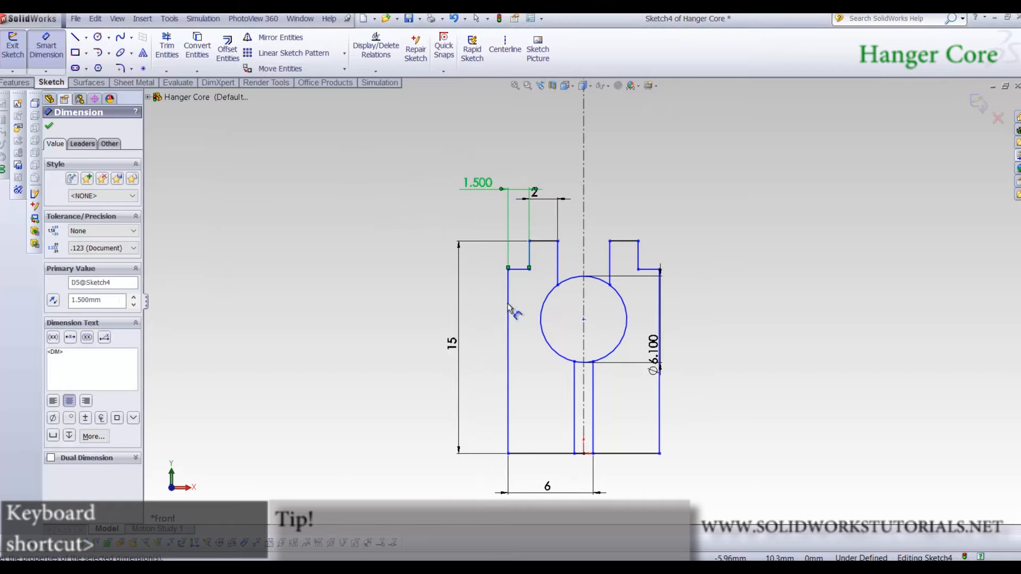
# Dimension the height of the left side's short vertical step as 1 mm
pyautogui.click(528, 260)
pyautogui.click(426, 246)
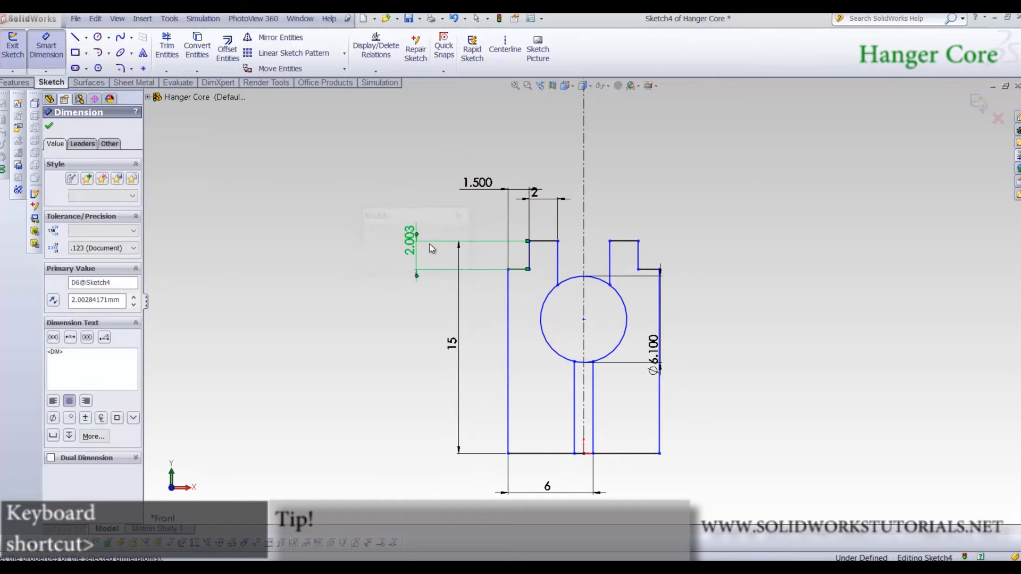
pyautogui.write('1')
pyautogui.press('Return')
pyautogui.press('Escape')
pyautogui.scroll(-3, 570, 375)
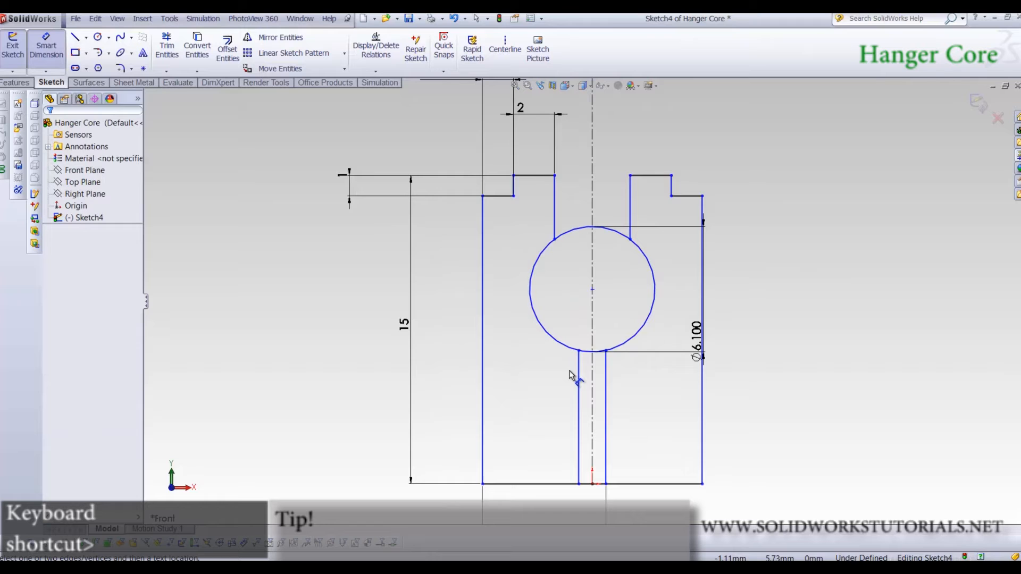
pyautogui.scroll(2, 672, 333)
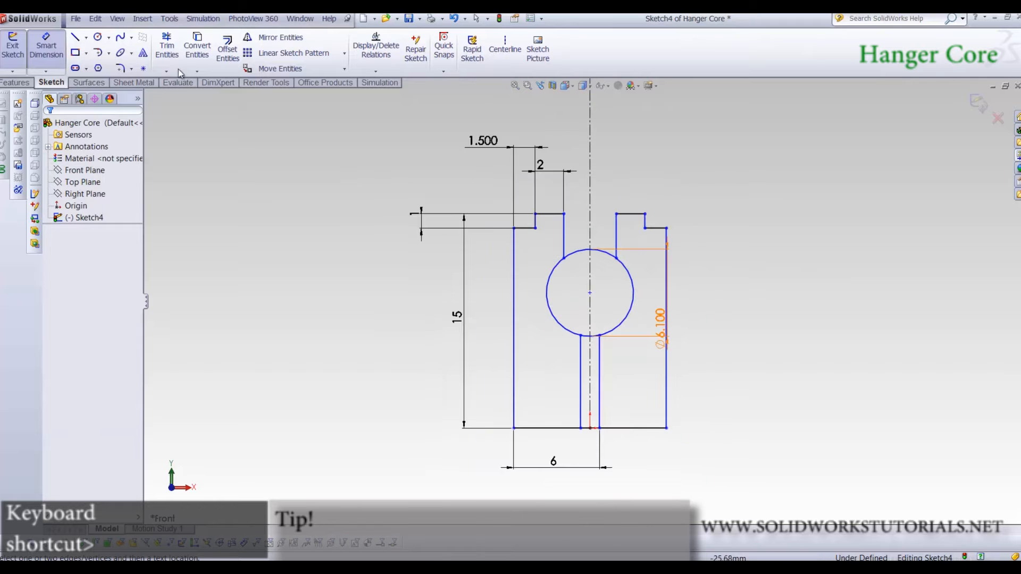
# Draw a three-point arc of about 1.86 mm radius bridging the upper ends of the two inner verticals
pyautogui.click(98, 53)
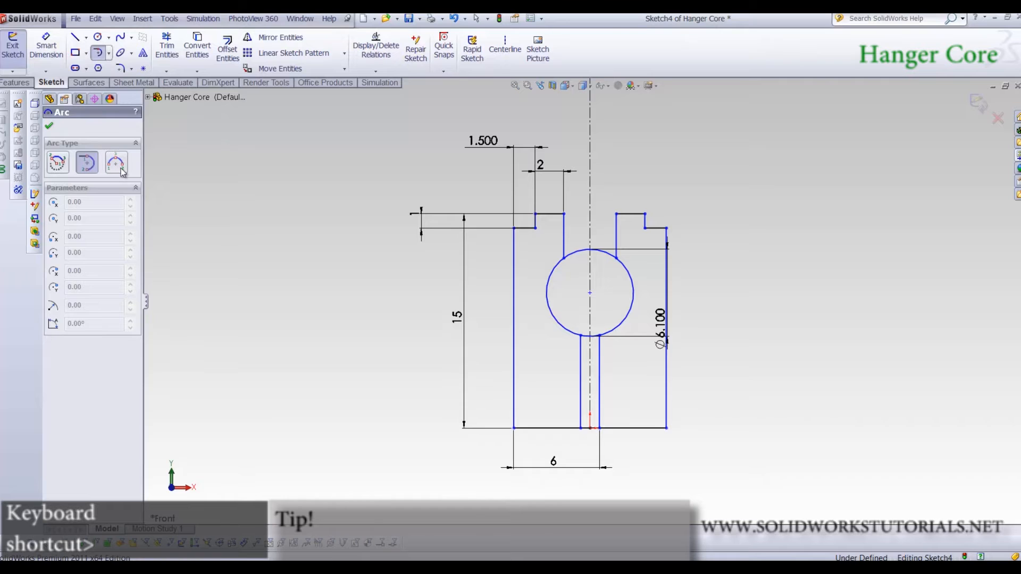
pyautogui.click(116, 163)
pyautogui.scroll(-5, 569, 245)
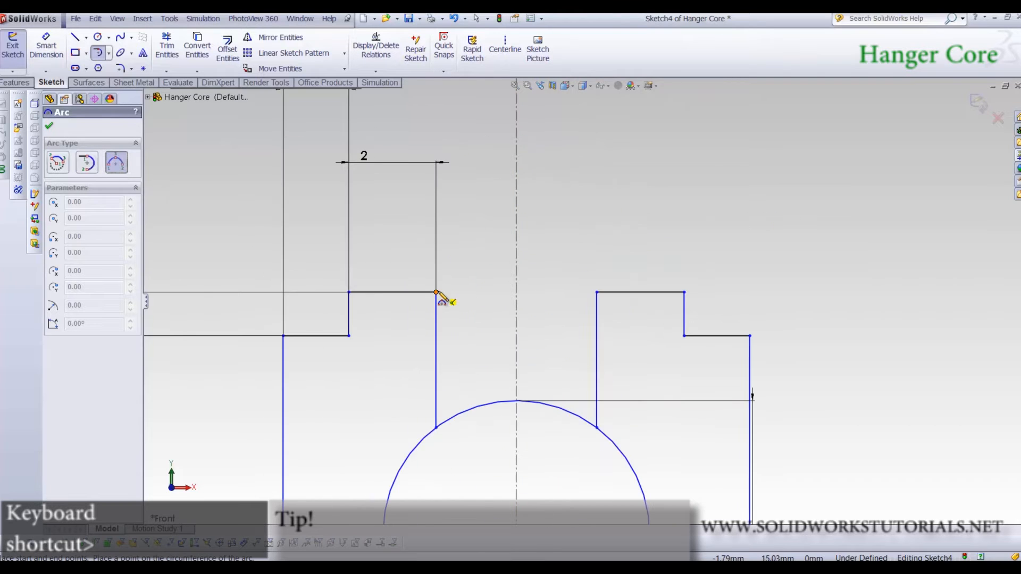
pyautogui.click(436, 292)
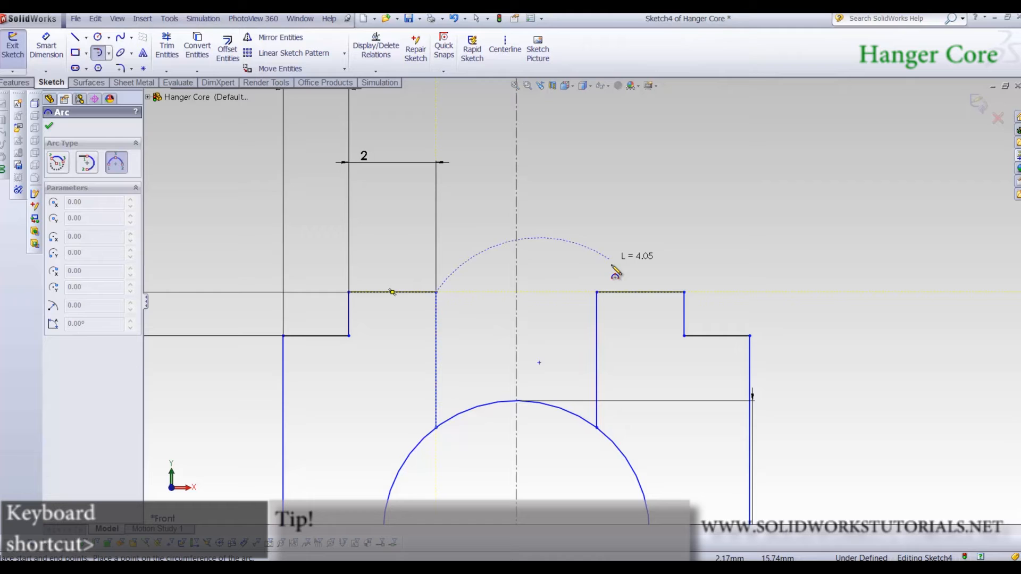
pyautogui.click(597, 292)
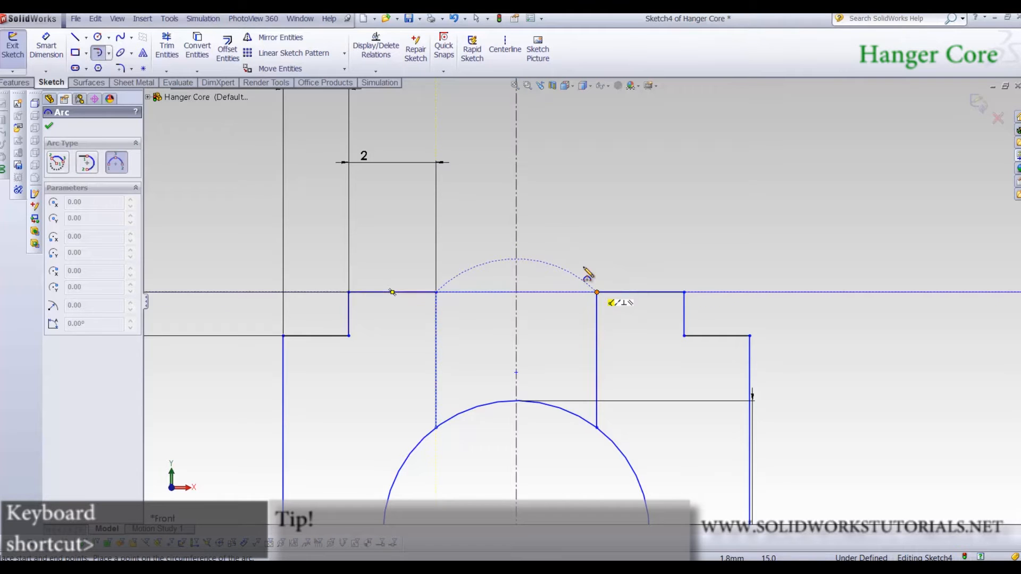
pyautogui.click(559, 234)
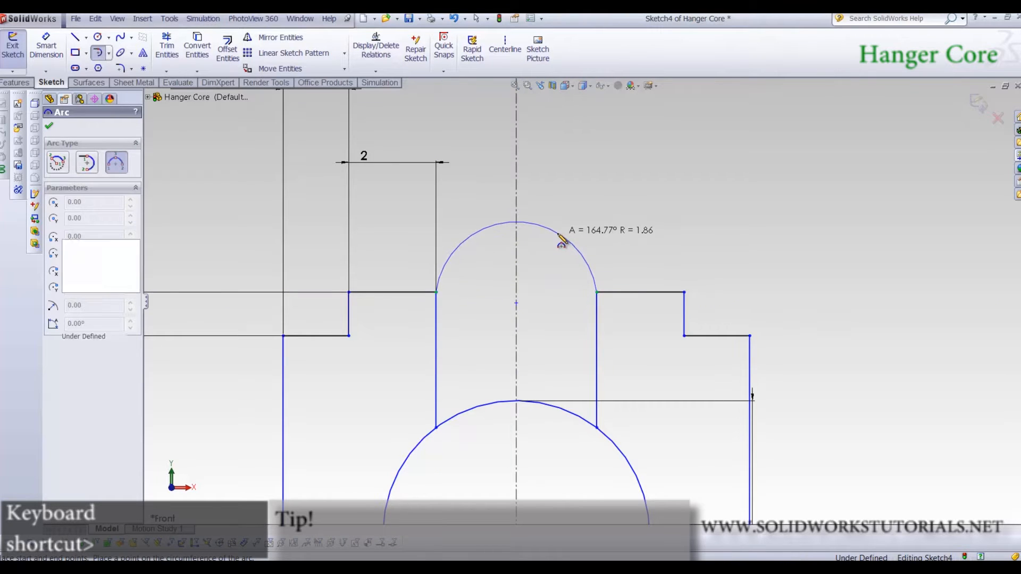
# Draw an outer three-point arc of about 2.89 mm radius from the right top edge's midpoint to the left top edge
pyautogui.click(641, 292)
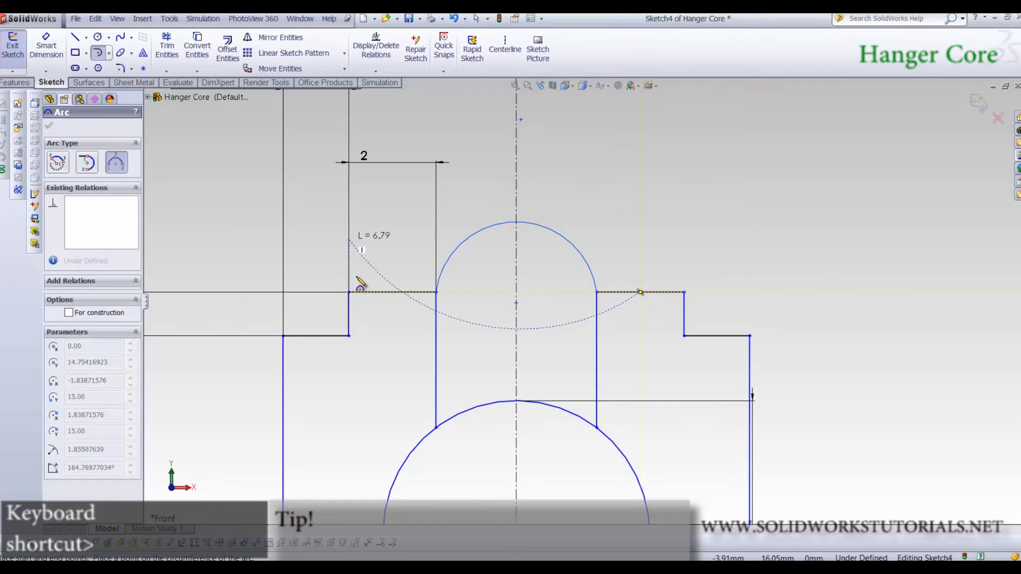
pyautogui.click(390, 292)
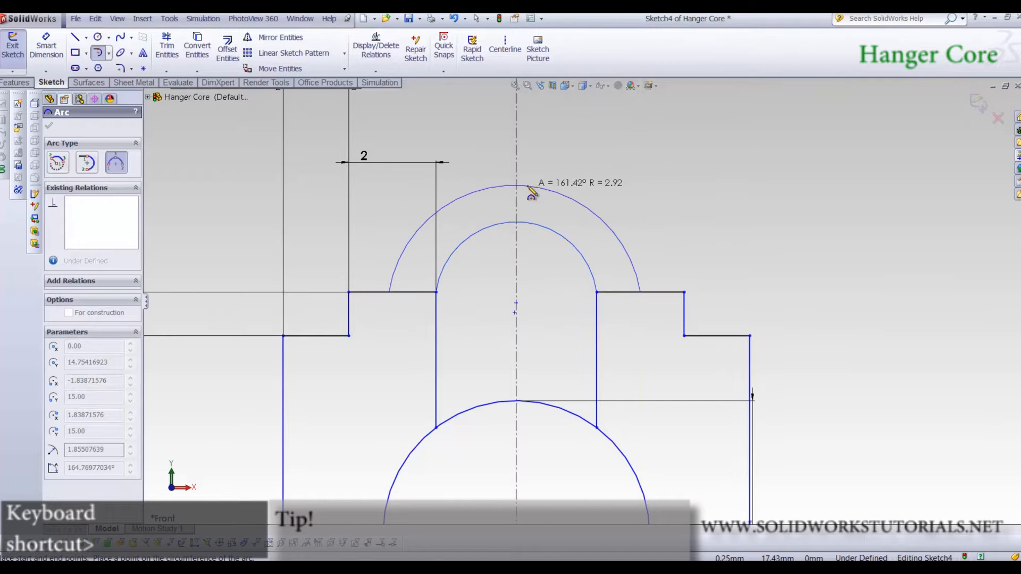
pyautogui.click(536, 181)
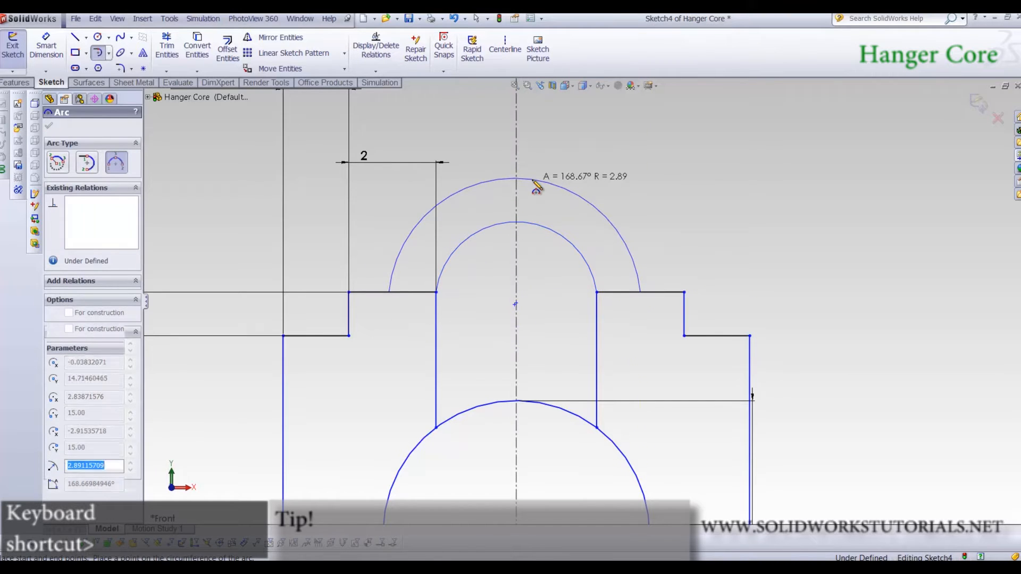
pyautogui.click(95, 56)
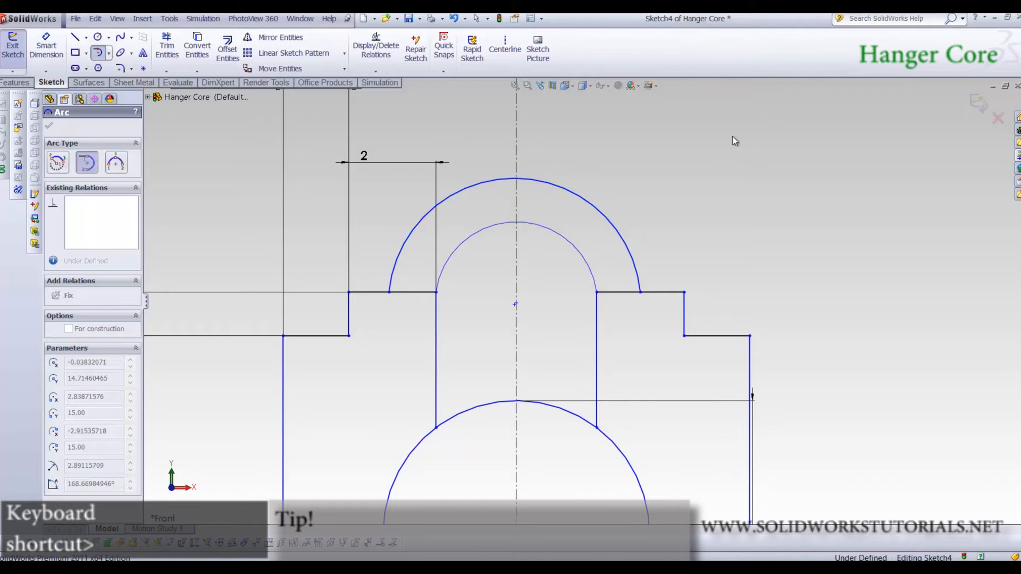
pyautogui.click(608, 224)
pyautogui.click(594, 301)
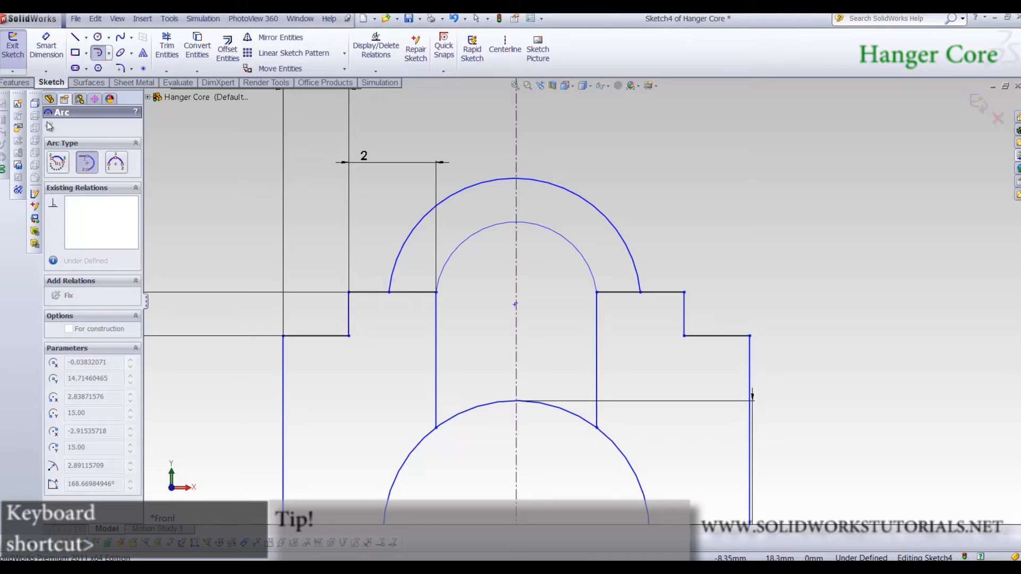
pyautogui.click(100, 54)
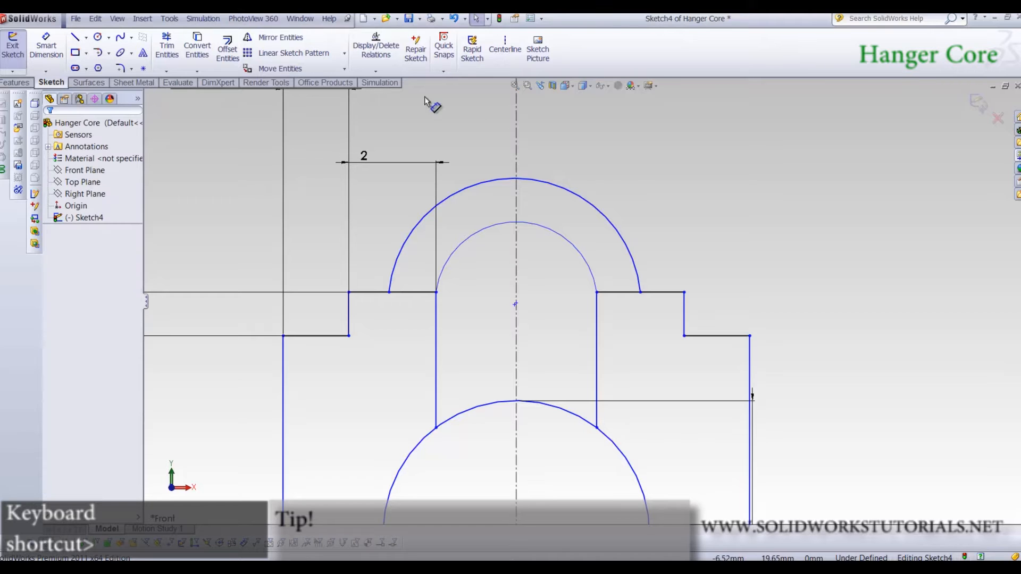
# Add a concentric relation between the inner and outer top arcs
pyautogui.keyDown('ctrl'); pyautogui.click(565, 239); pyautogui.keyUp('ctrl')
pyautogui.keyDown('ctrl'); pyautogui.click(573, 197); pyautogui.keyUp('ctrl')
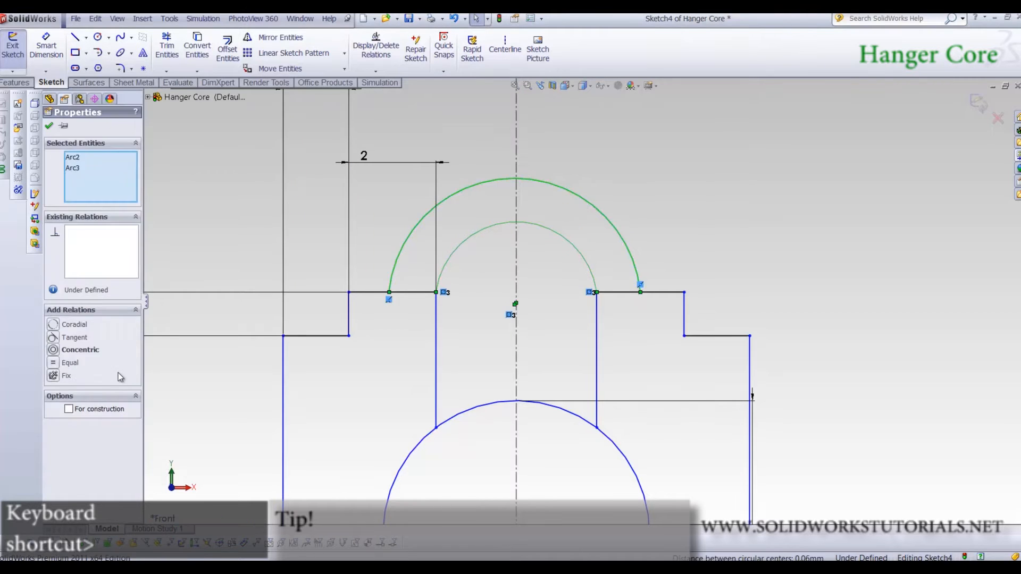
pyautogui.click(57, 350)
pyautogui.click(621, 158)
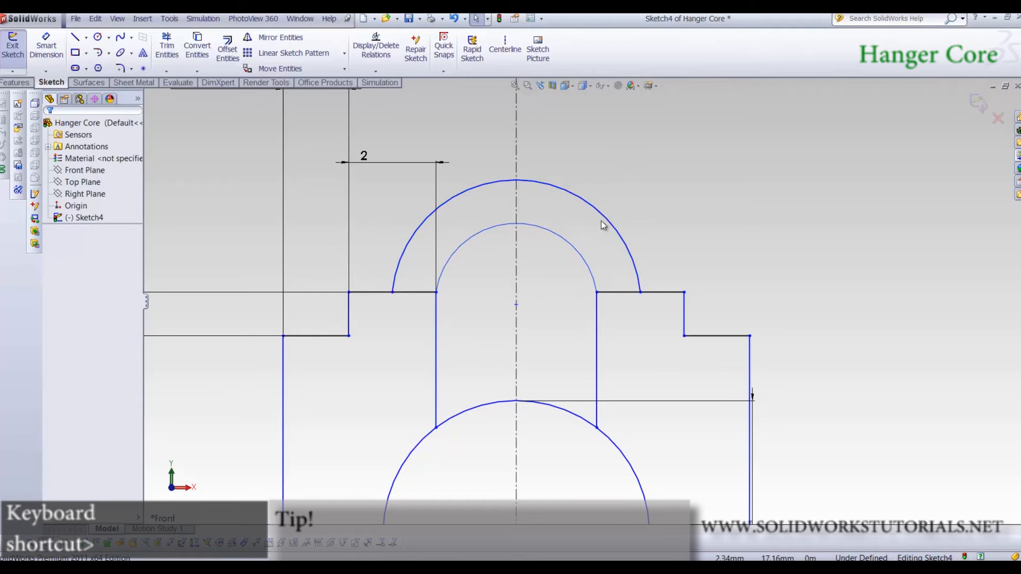
# Make the inner top arc tangent to the right upper inner vertical
pyautogui.click(585, 277)
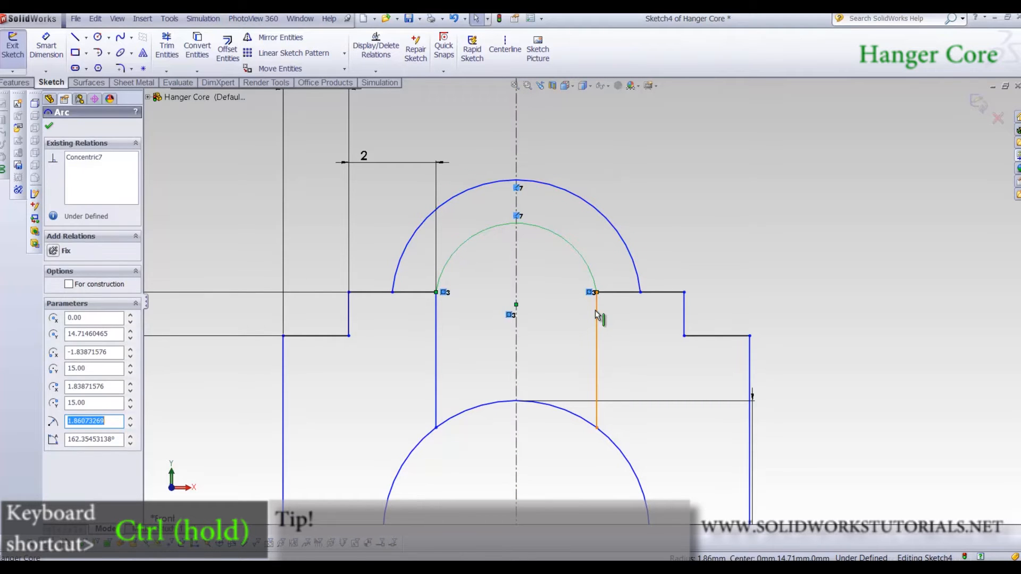
pyautogui.keyDown('ctrl'); pyautogui.click(596, 311); pyautogui.keyUp('ctrl')
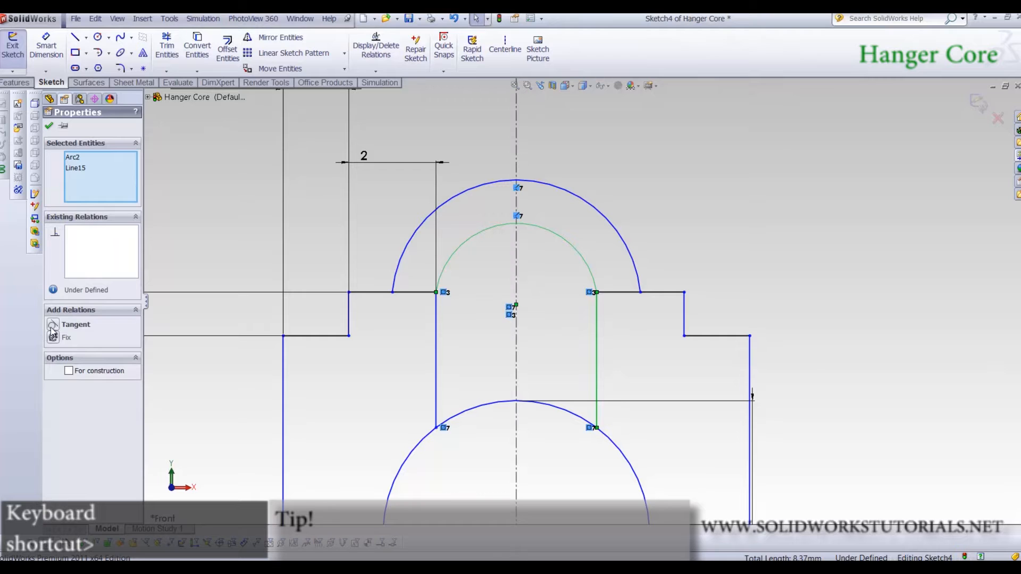
pyautogui.click(53, 327)
pyautogui.click(696, 234)
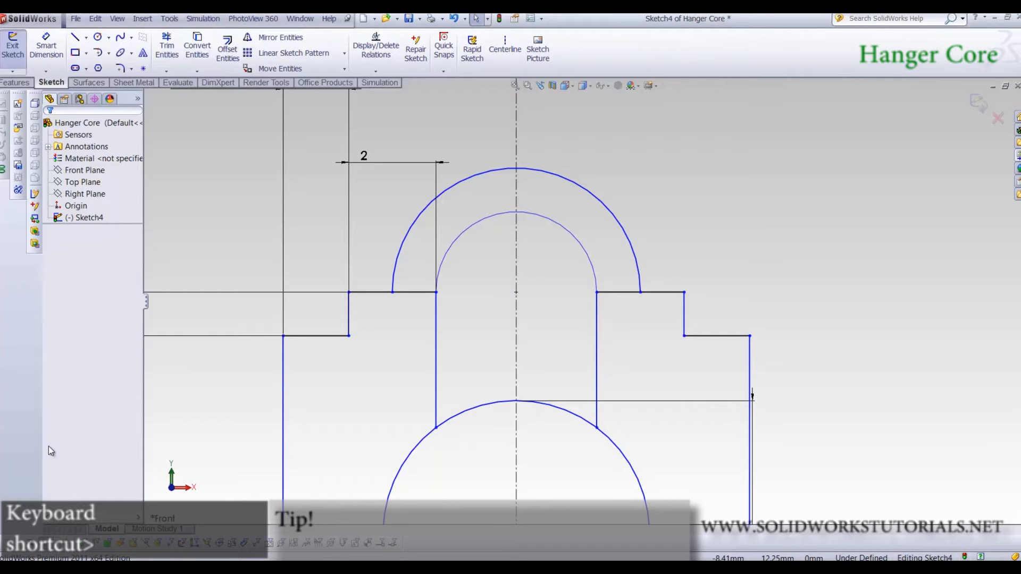
# Dimension the vertical distance between the circle's center and the top arcs' center to 4 mm
pyautogui.press('f')
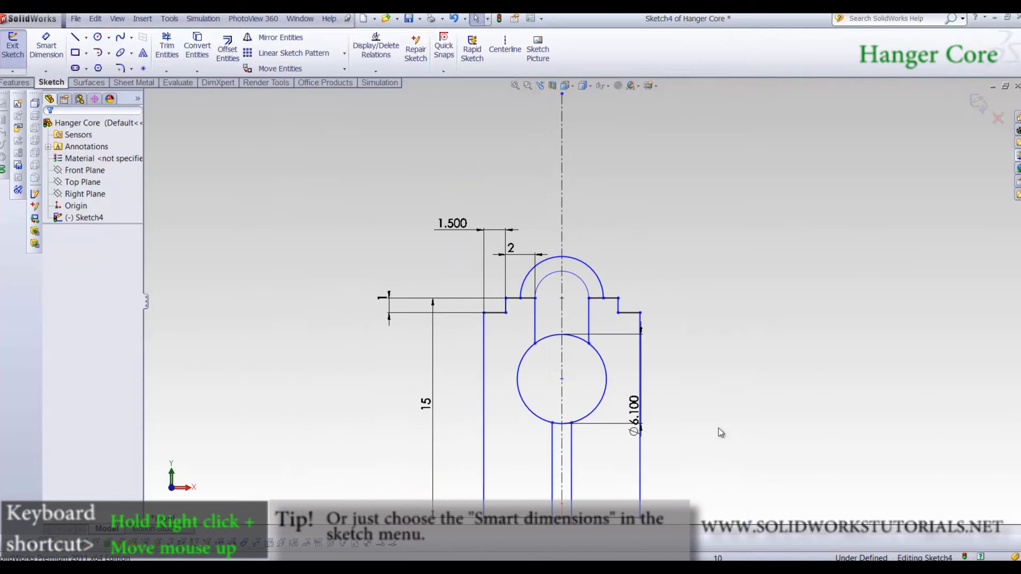
pyautogui.moveTo(713, 417); pyautogui.dragTo(553, 397, button='right')
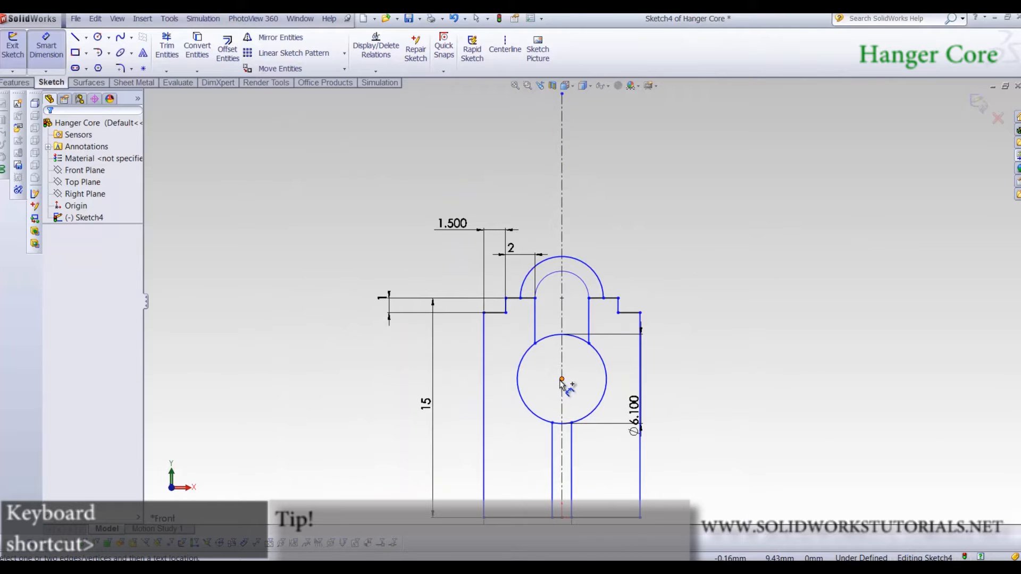
pyautogui.click(562, 379)
pyautogui.click(562, 298)
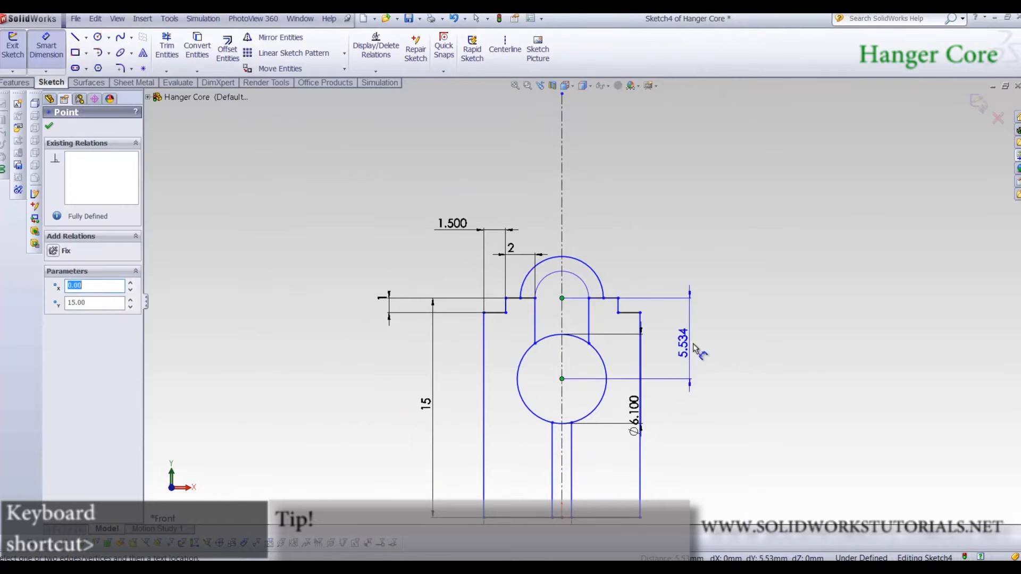
pyautogui.click(693, 341)
pyautogui.write('4')
pyautogui.press('Return')
pyautogui.scroll(4, 598, 433)
pyautogui.scroll(-7, 565, 471)
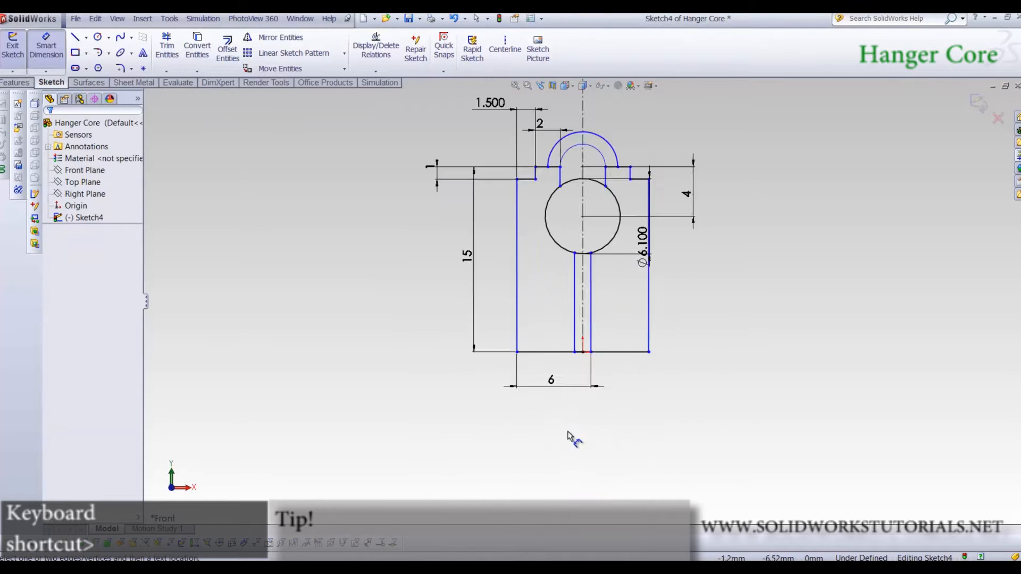
pyautogui.click(589, 198)
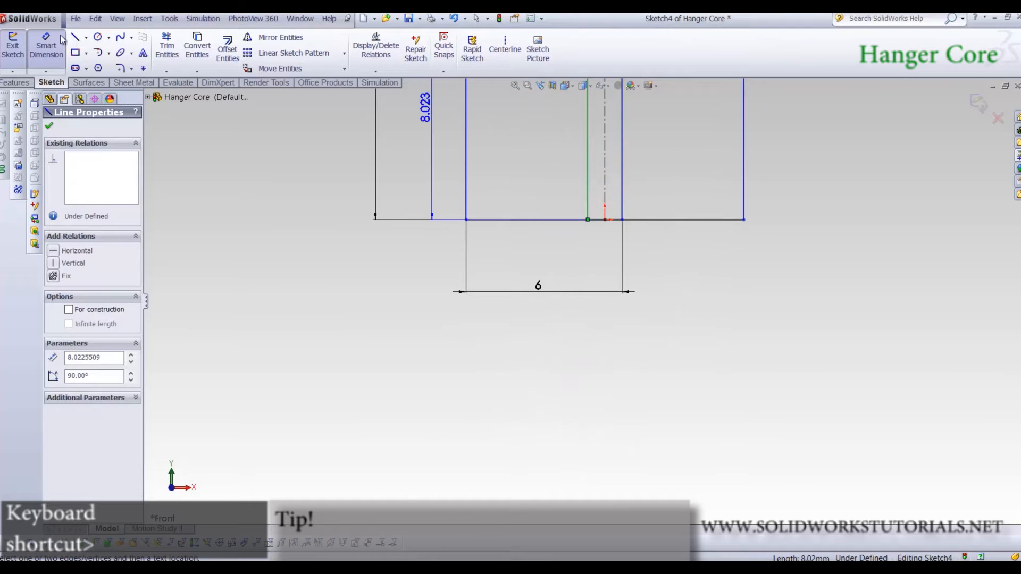
pyautogui.press('Escape')
pyautogui.press('Escape')
# Move the right inner vertical across the centerline so the two mirrored inner verticals swap sides, leaving a gap of about 0.6 mm
pyautogui.scroll(-4, 586, 169)
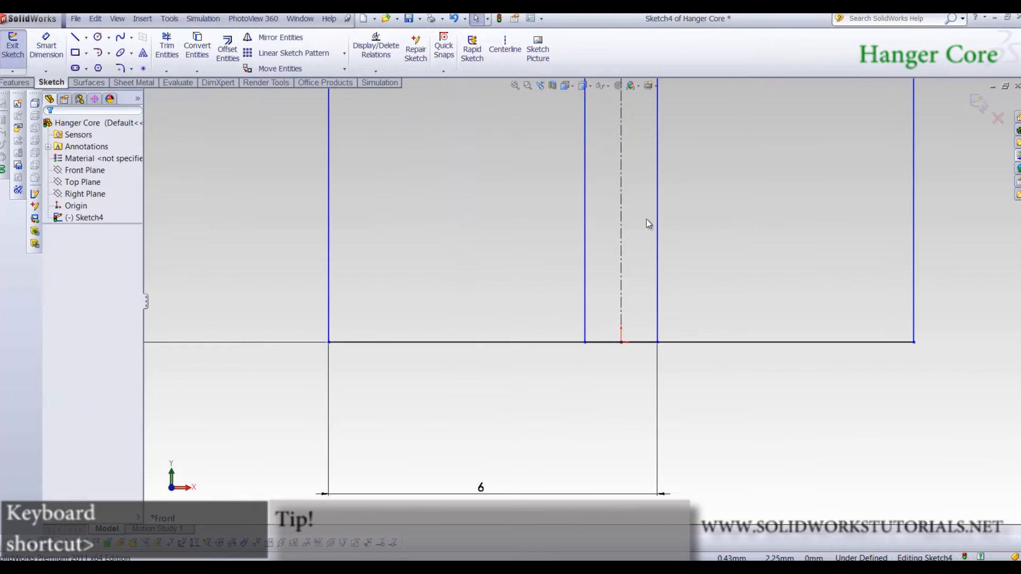
pyautogui.moveTo(659, 223); pyautogui.dragTo(606, 226)
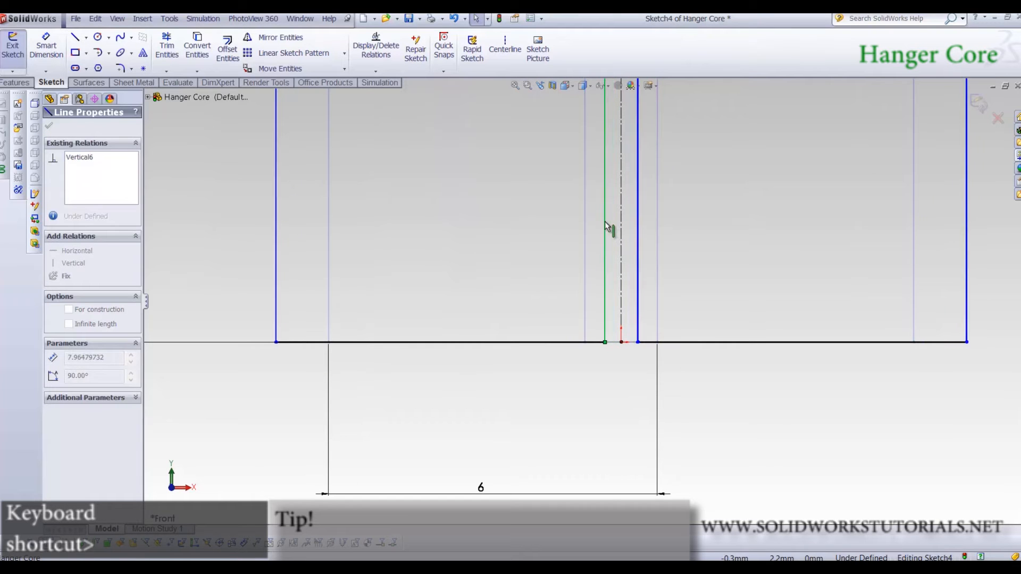
pyautogui.click(739, 412)
# Dimension the gap between the two inner verticals below the circle to 0.1 mm
pyautogui.moveTo(739, 412); pyautogui.dragTo(738, 367, button='right')
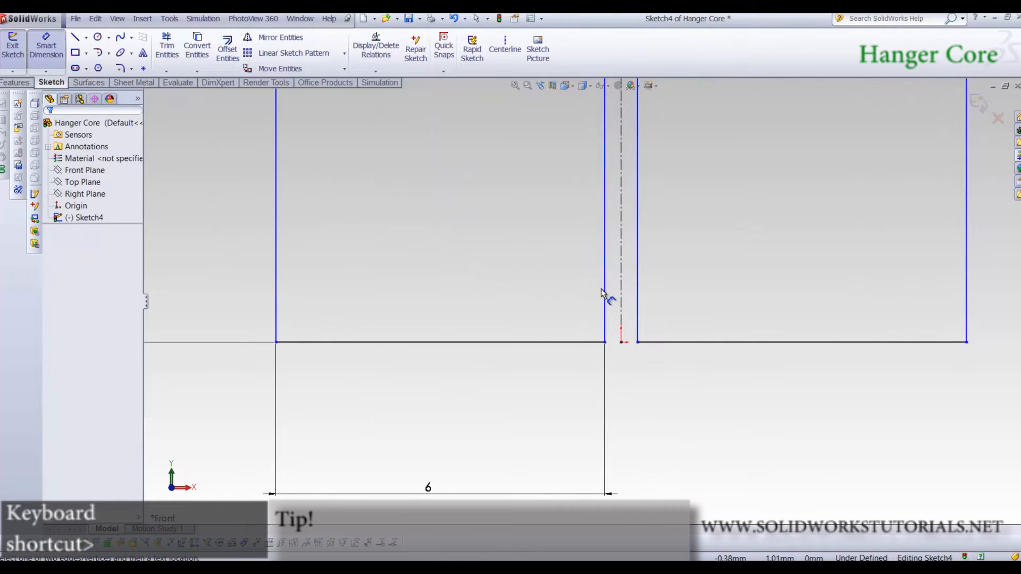
pyautogui.click(605, 292)
pyautogui.click(637, 291)
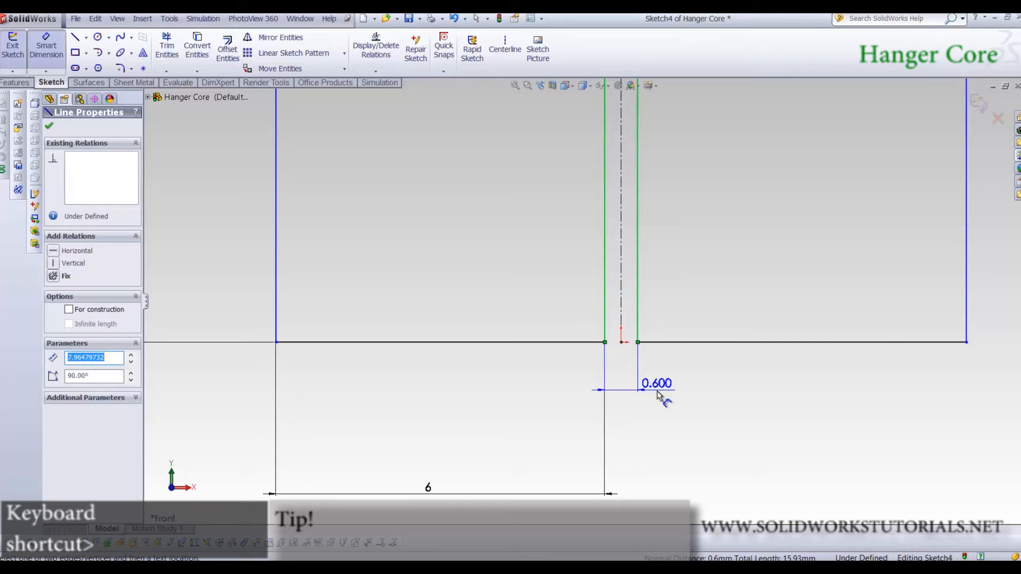
pyautogui.click(666, 397)
pyautogui.write('0.1')
pyautogui.press('Return')
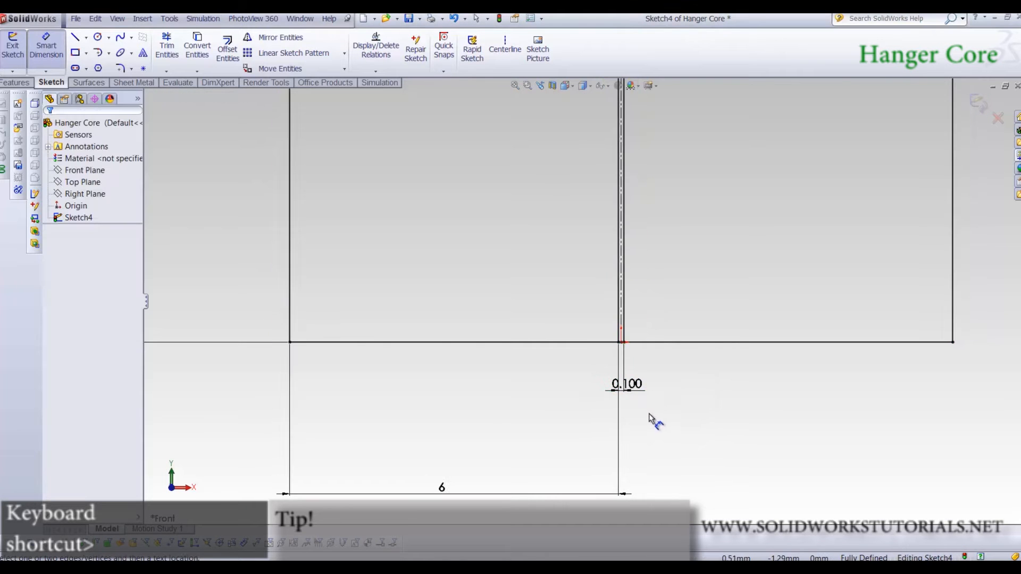
# Extrude the left and right stepped regions of the sketch 15 mm with the Mid Plane end condition
pyautogui.scroll(12, 649, 415)
pyautogui.scroll(-9, 613, 318)
pyautogui.scroll(6, 629, 287)
pyautogui.scroll(-3, 647, 391)
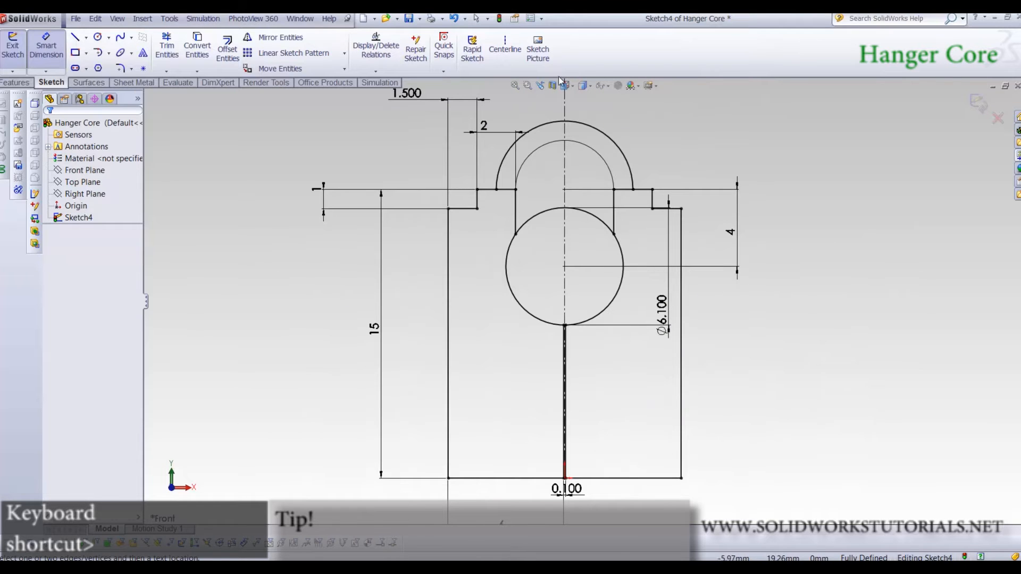
pyautogui.click(12, 83)
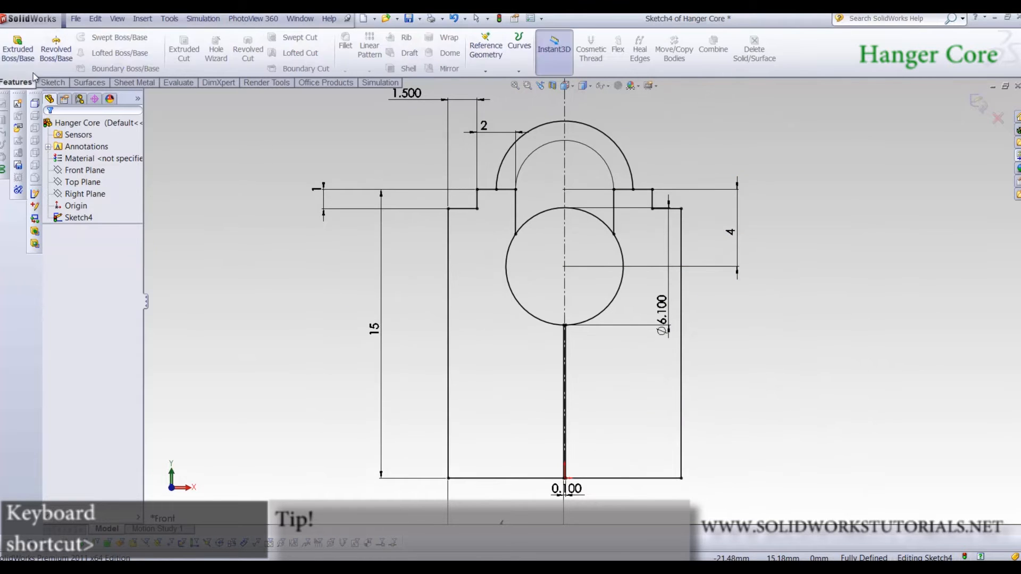
pyautogui.click(18, 46)
pyautogui.click(553, 326)
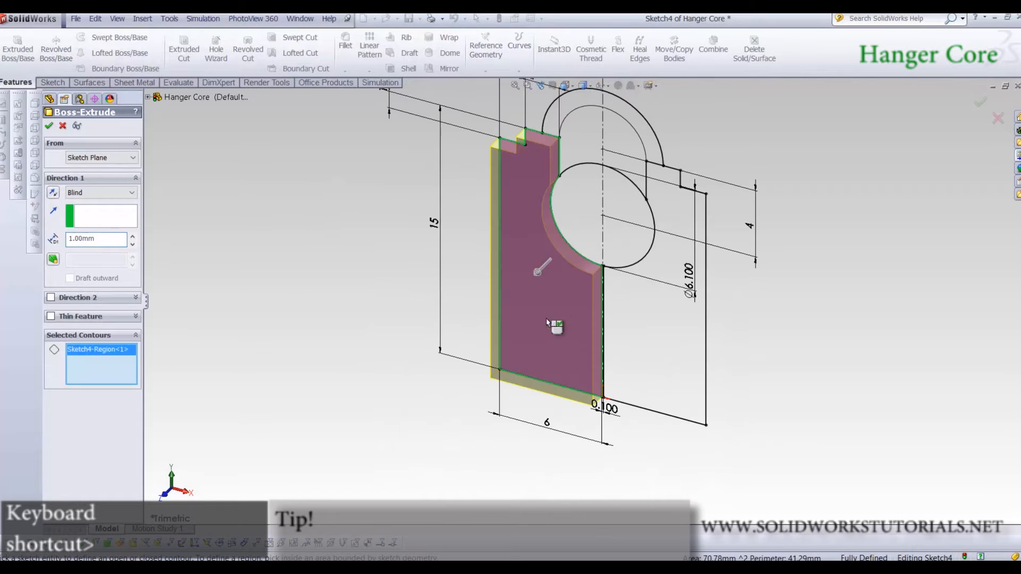
pyautogui.click(659, 334)
pyautogui.click(85, 192)
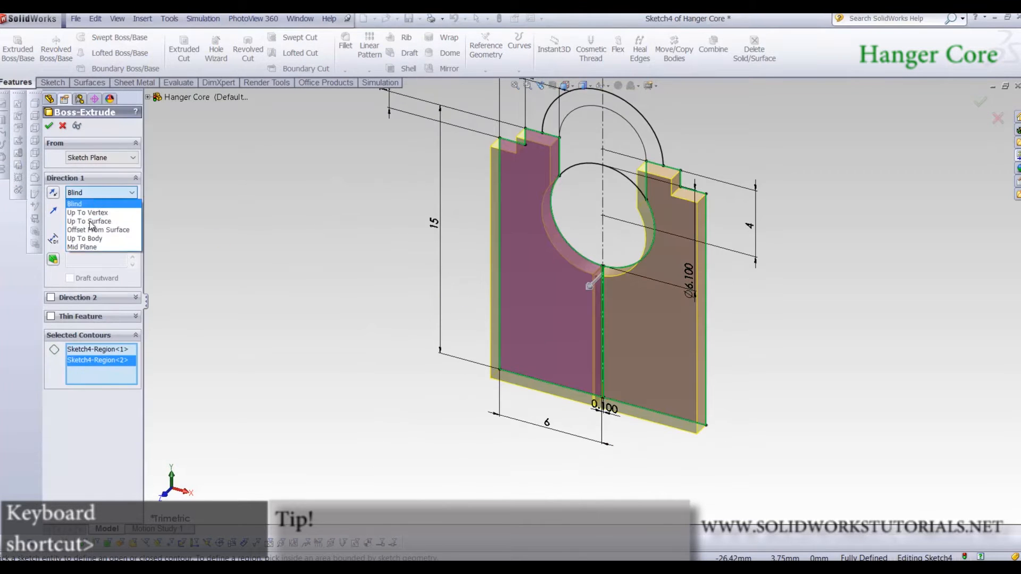
pyautogui.click(82, 247)
pyautogui.write('1')
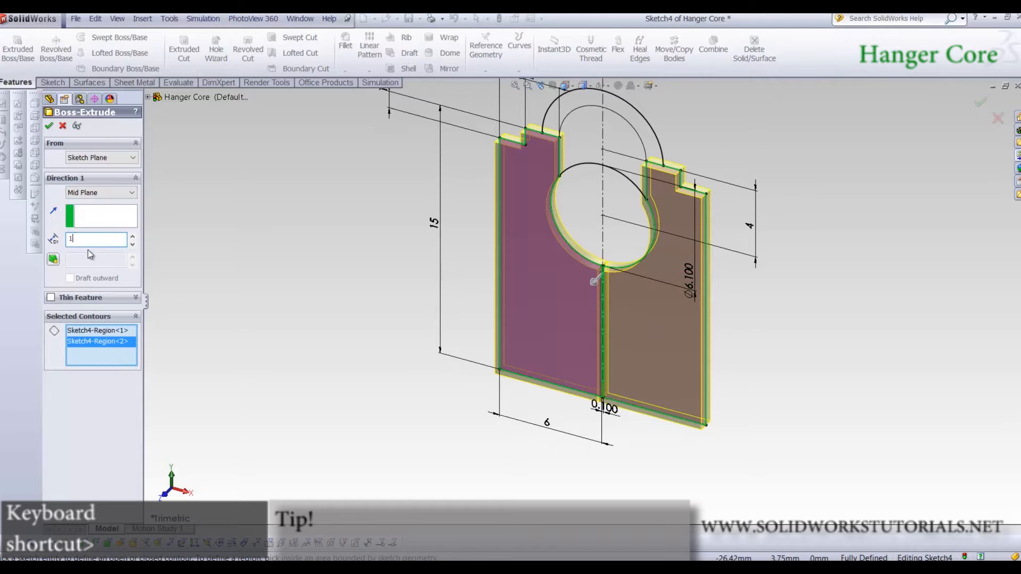
pyautogui.write('5')
pyautogui.press('Return')
pyautogui.press('Return')
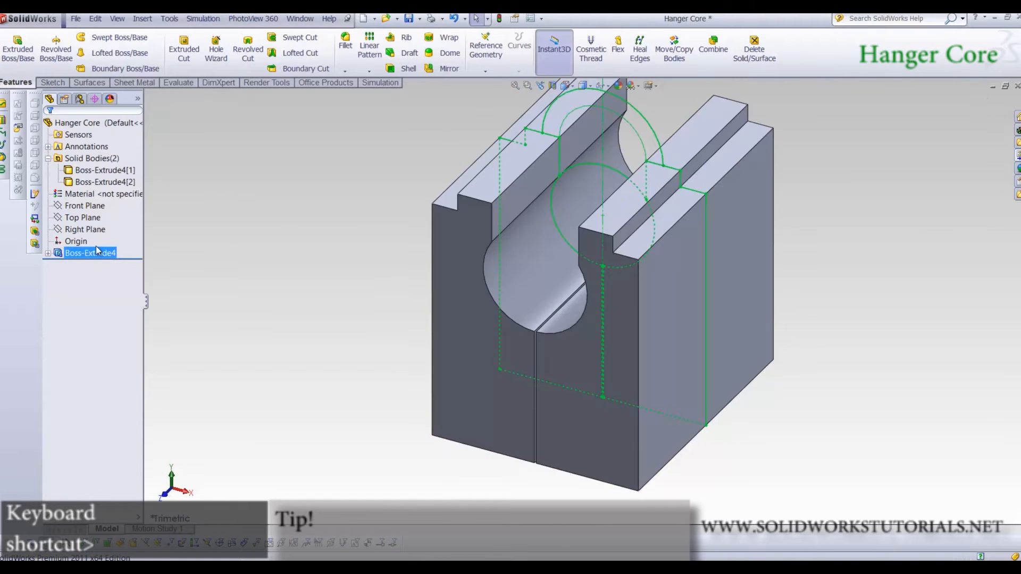
pyautogui.click(361, 270)
# Reuse the first extrusion's sketch to extrude both halves of the ring between the top arcs 9 mm with Mid Plane, merging the result
pyautogui.hotkey('ctrl', '7')
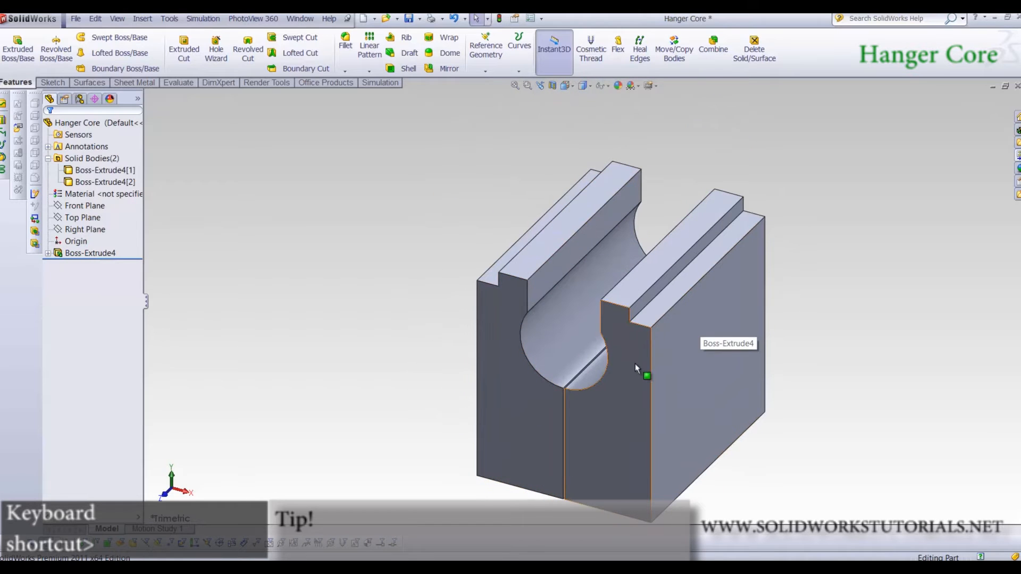
pyautogui.click(56, 254)
pyautogui.click(48, 254)
pyautogui.click(89, 253)
pyautogui.click(90, 264)
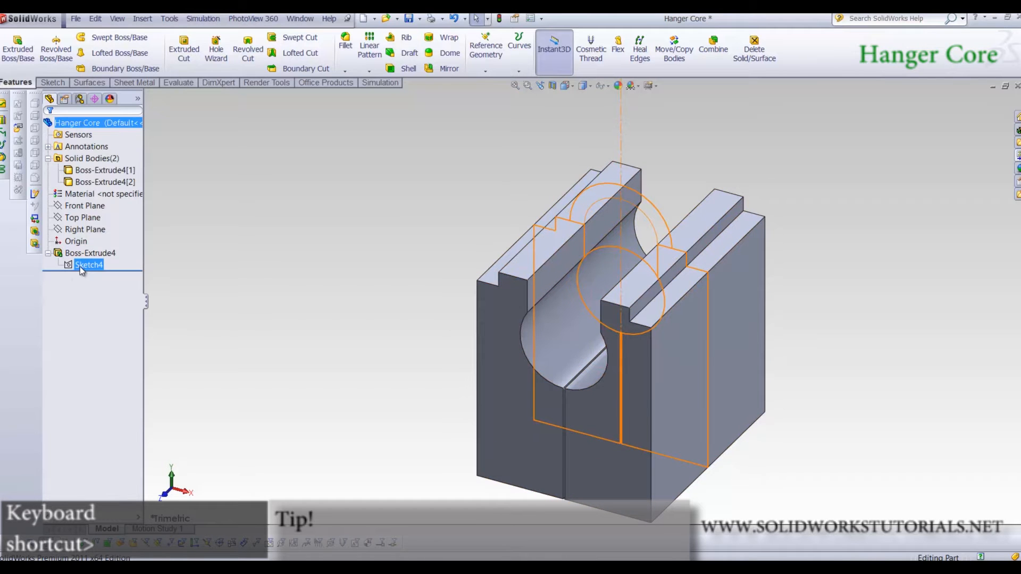
pyautogui.click(22, 53)
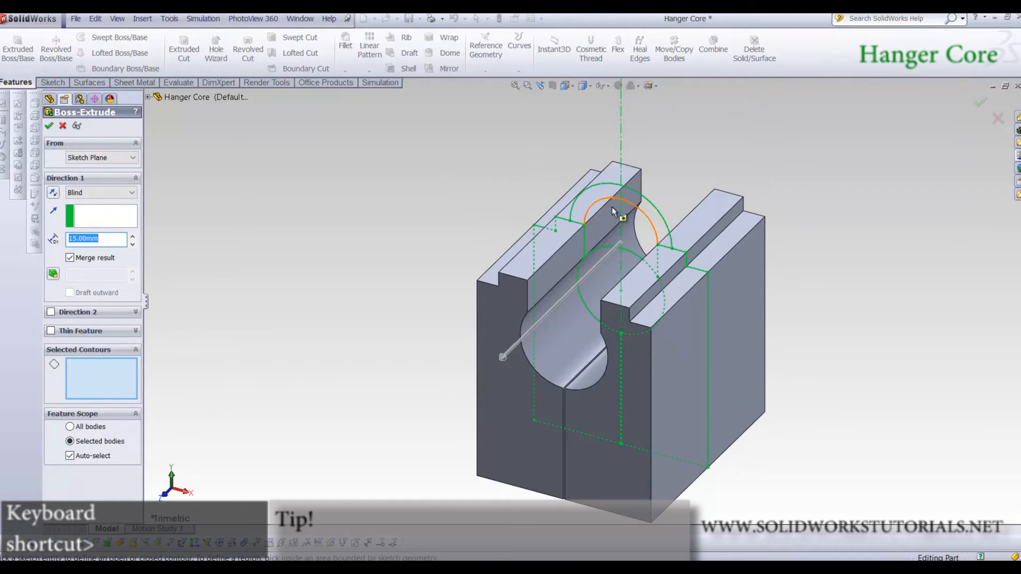
pyautogui.scroll(-3, 612, 207)
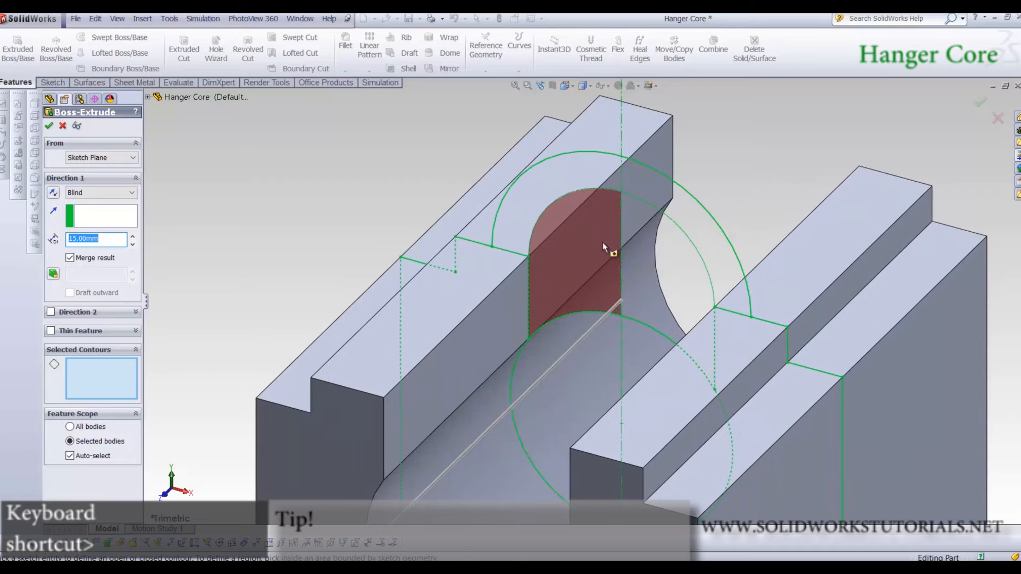
pyautogui.click(637, 238)
pyautogui.click(553, 176)
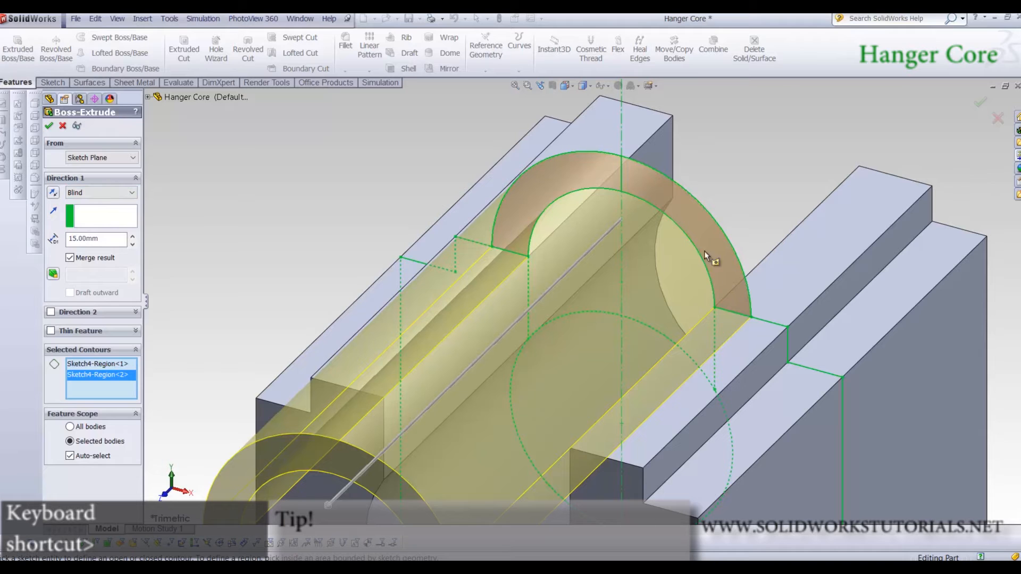
pyautogui.click(129, 193)
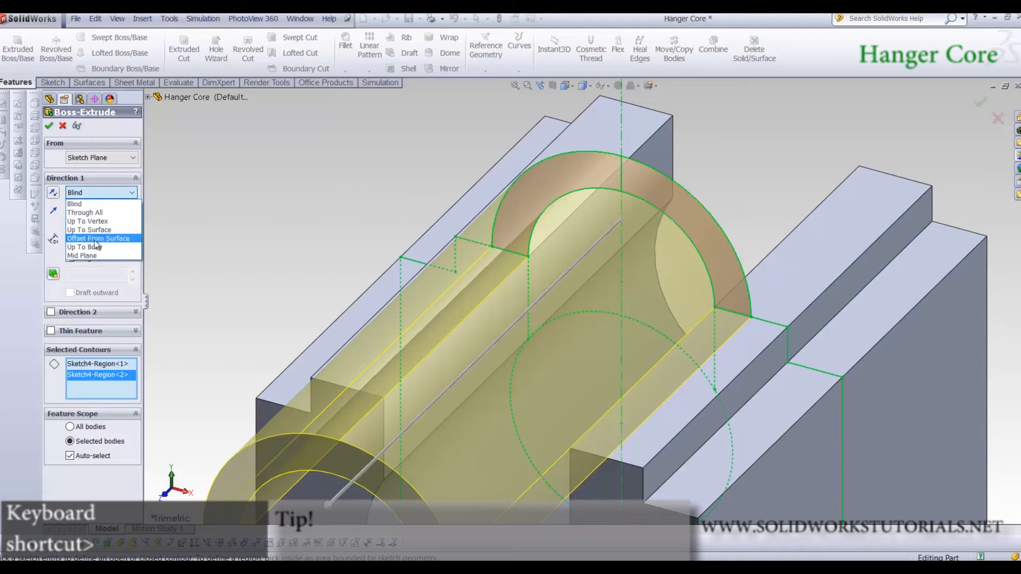
pyautogui.click(80, 254)
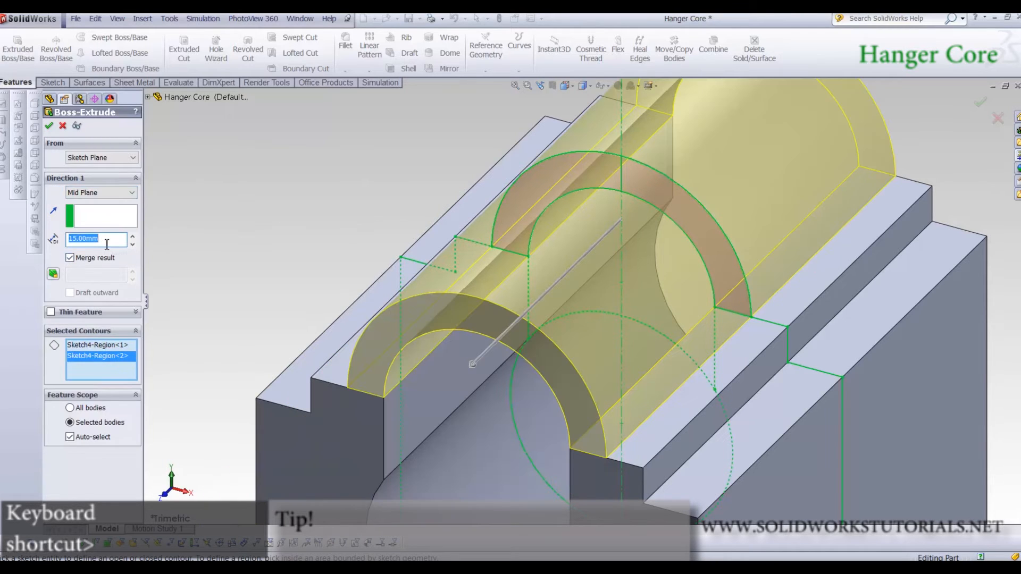
pyautogui.write('9')
pyautogui.press('Return')
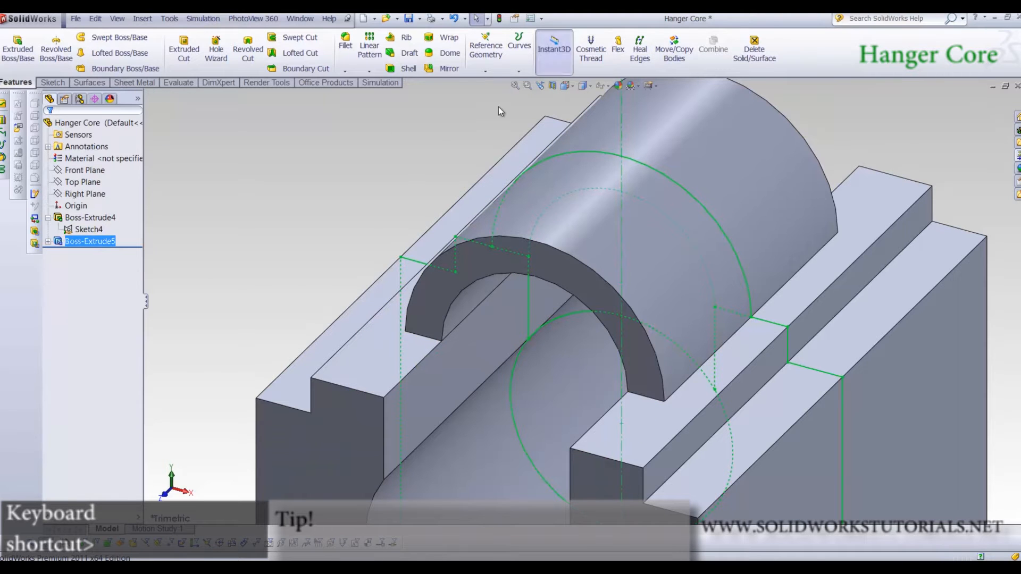
pyautogui.click(314, 219)
# Start a new sketch on the core's left outer side face and view it with the Normal To orientation
pyautogui.scroll(8, 585, 309)
pyautogui.moveTo(585, 313); pyautogui.dragTo(680, 372, button='middle')
pyautogui.moveTo(590, 341)
pyautogui.mouseDown(button='middle')
pyautogui.moveTo(636, 333)
pyautogui.moveTo(645, 314)
pyautogui.moveTo(593, 352)
pyautogui.mouseUp(button='middle')
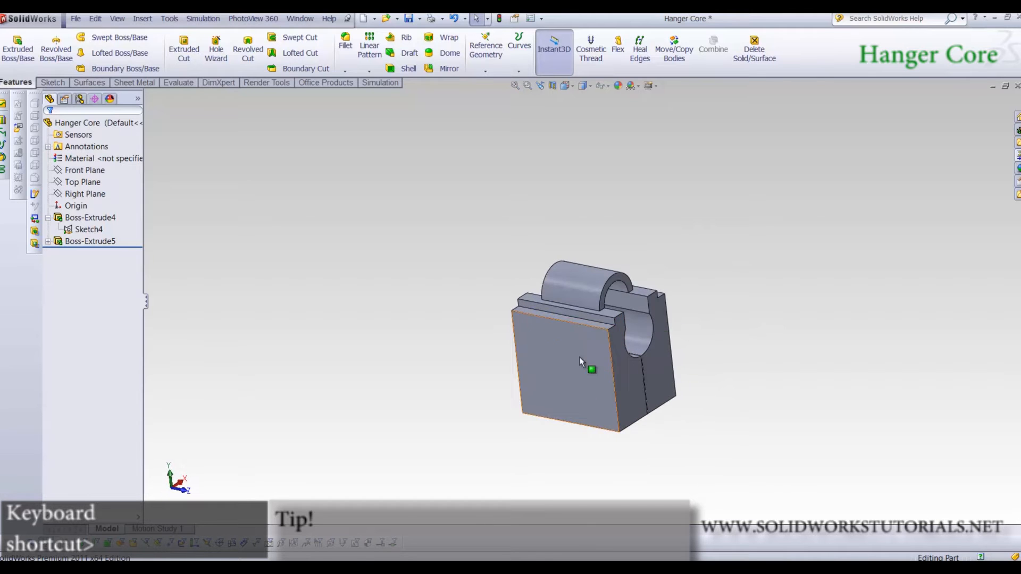
pyautogui.click(593, 352)
pyautogui.click(617, 320)
pyautogui.press('space')
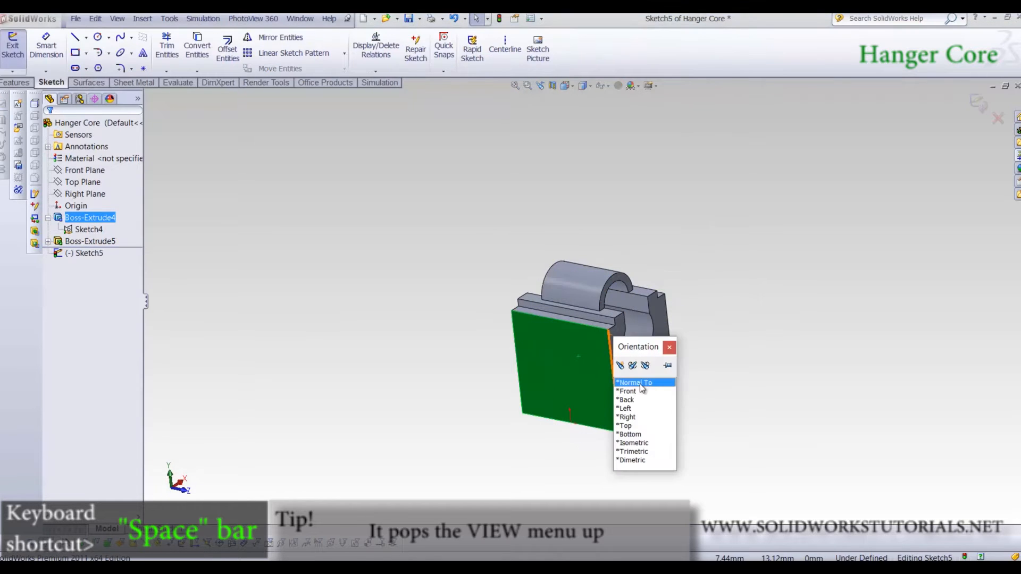
pyautogui.click(640, 384)
# Draw a corner rectangle over the whole side face, from its lower-left corner to its upper-right corner
pyautogui.click(75, 52)
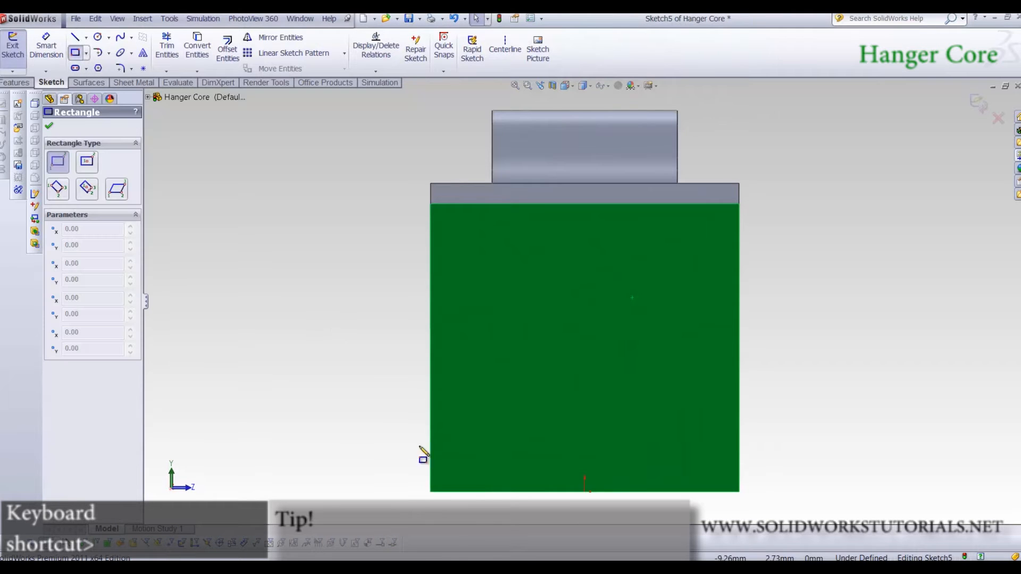
pyautogui.click(432, 492)
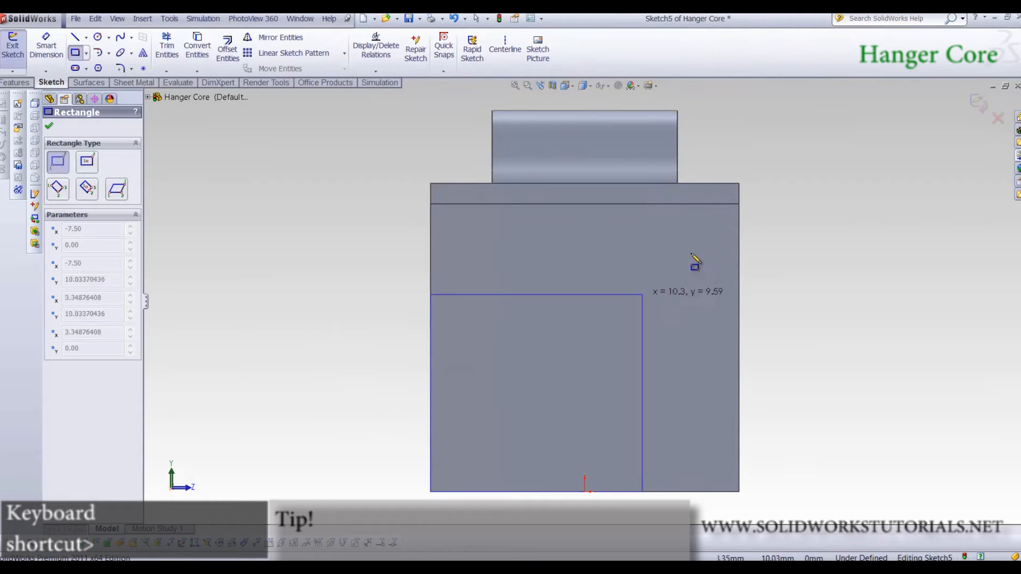
pyautogui.click(740, 204)
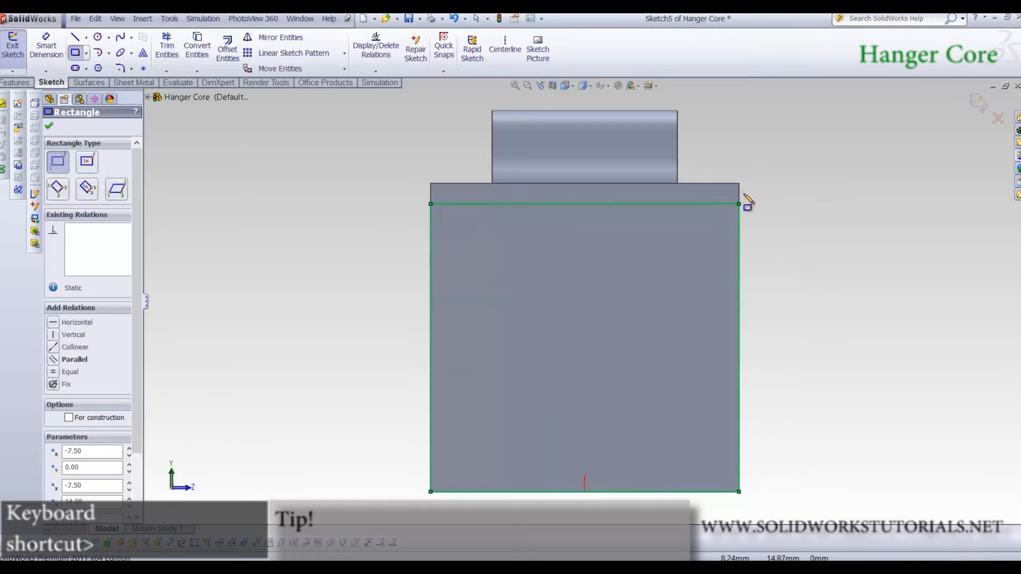
# Draw a perimeter circle of 7 mm radius tangent to the rectangle's left, bottom and top edges
pyautogui.click(98, 37)
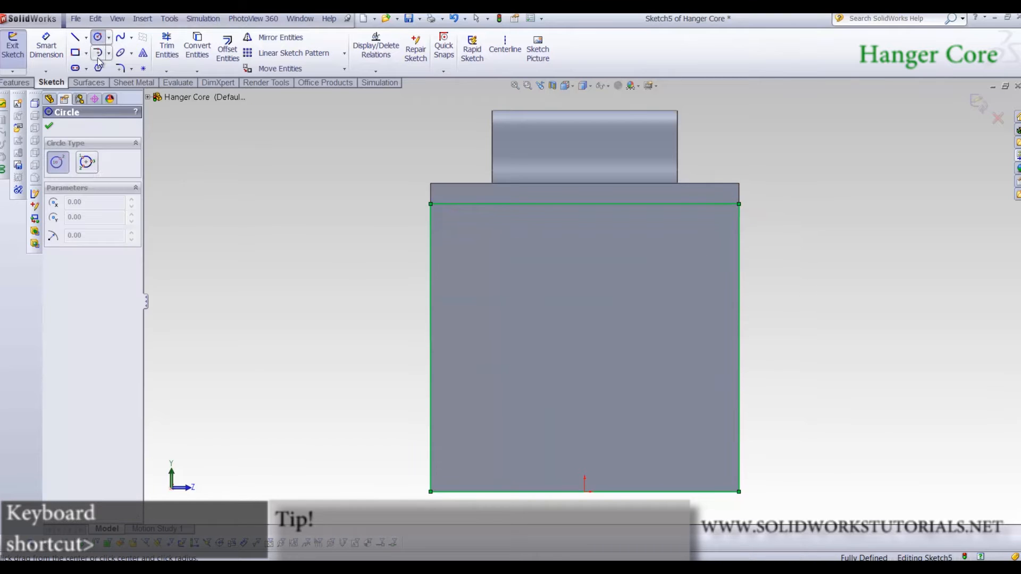
pyautogui.click(85, 165)
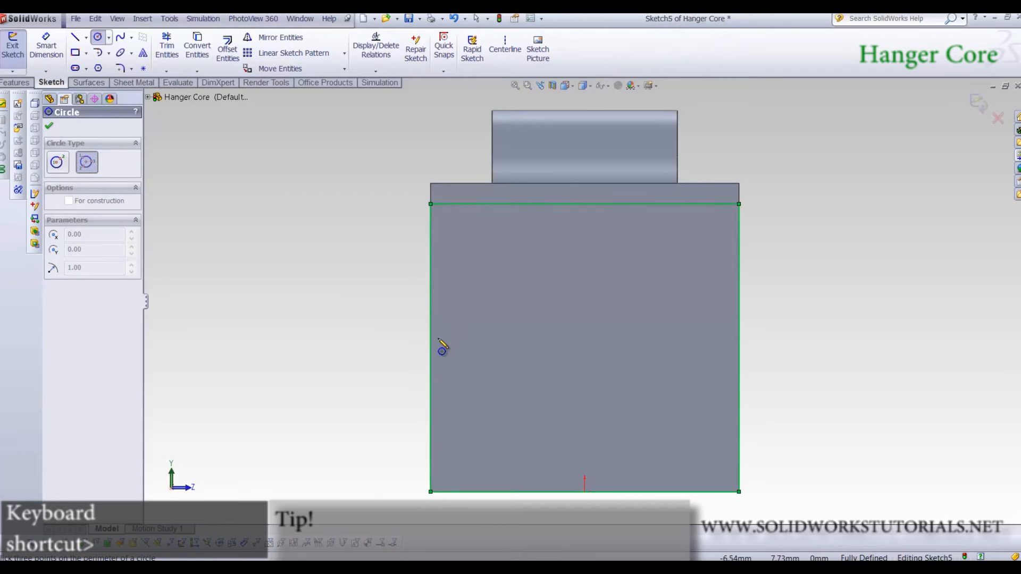
pyautogui.click(436, 346)
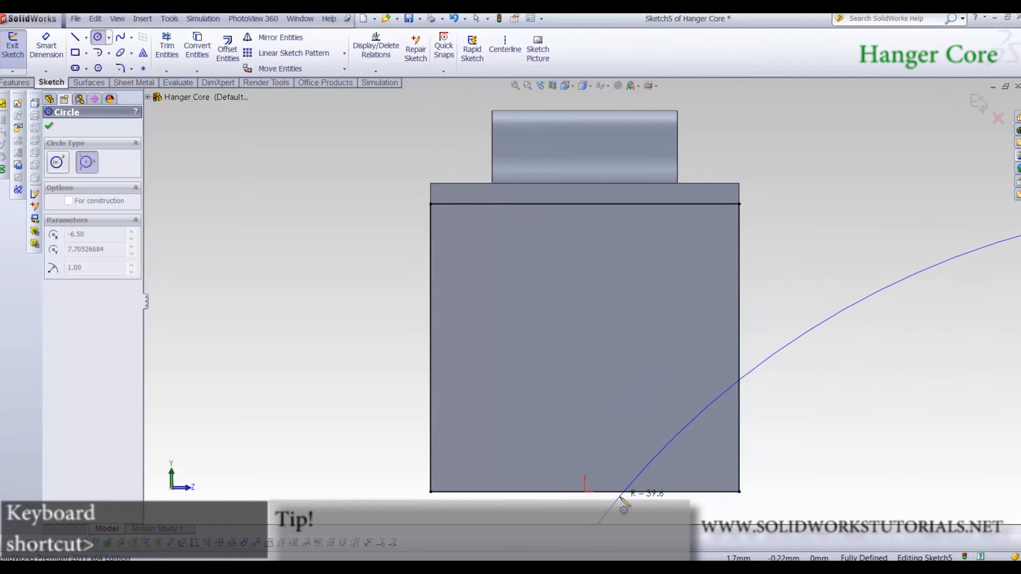
pyautogui.press('z')
pyautogui.hotkey('shift', 'z')
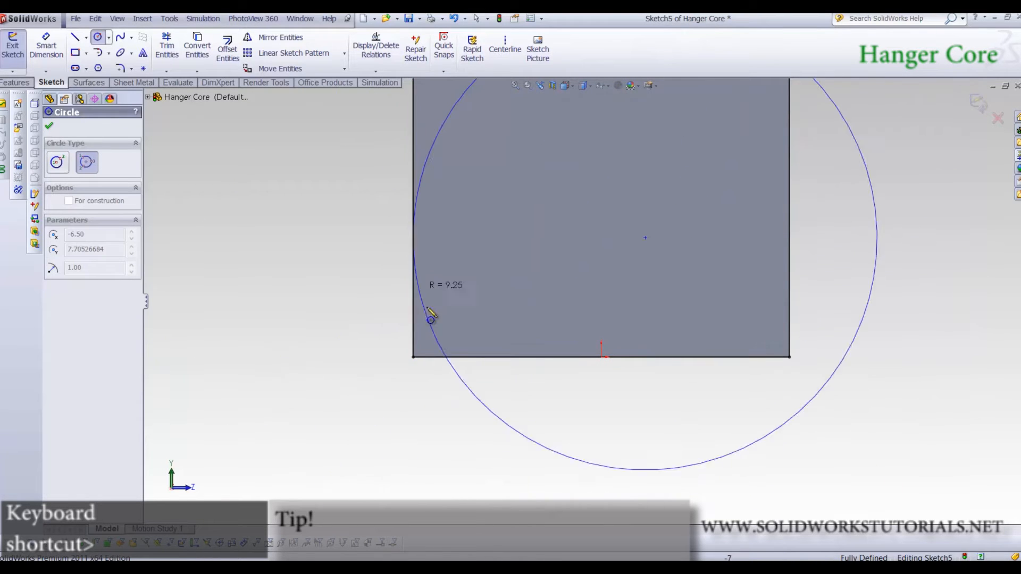
pyautogui.click(446, 366)
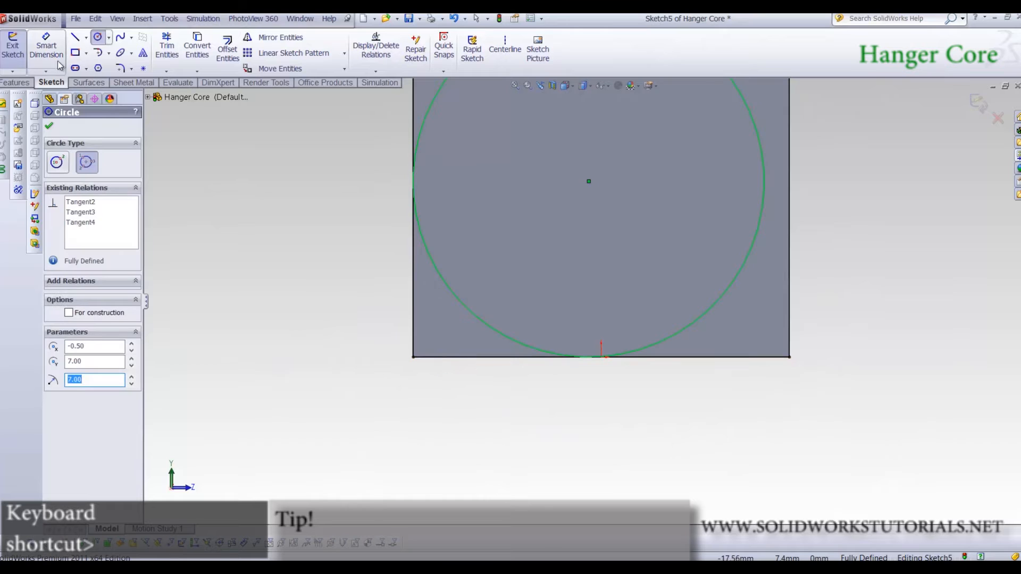
pyautogui.click(98, 37)
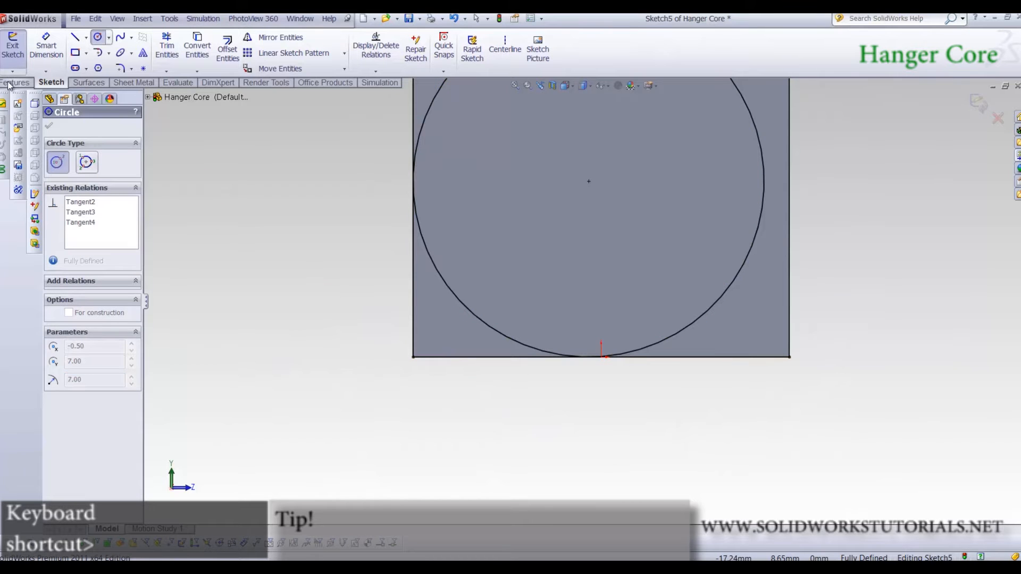
# Cut the regions outside the circle at the upper-left corner and right side with a Blind Extruded Cut, 1.5 mm deep
pyautogui.click(15, 82)
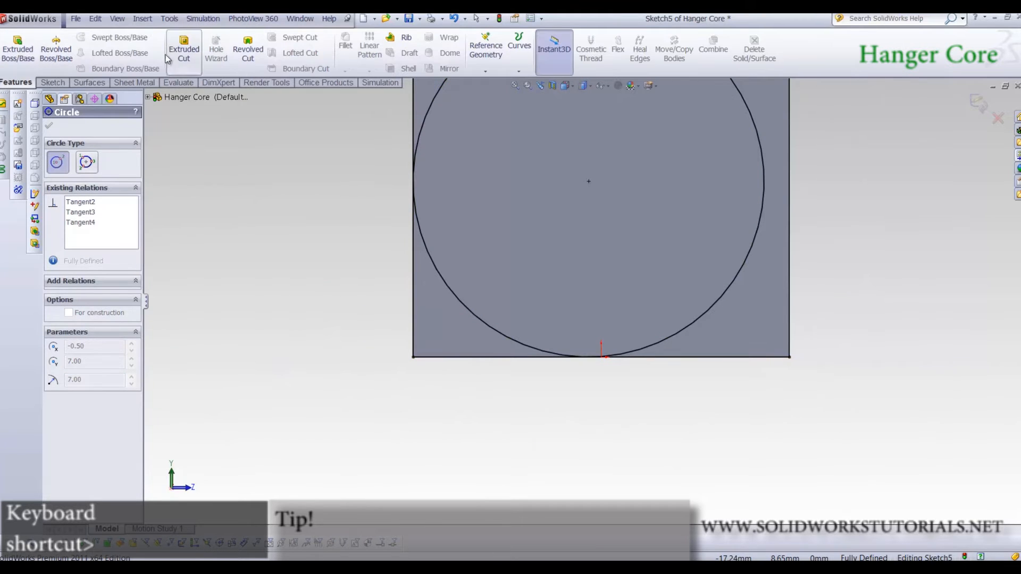
pyautogui.scroll(4, 403, 314)
pyautogui.scroll(-2, 674, 171)
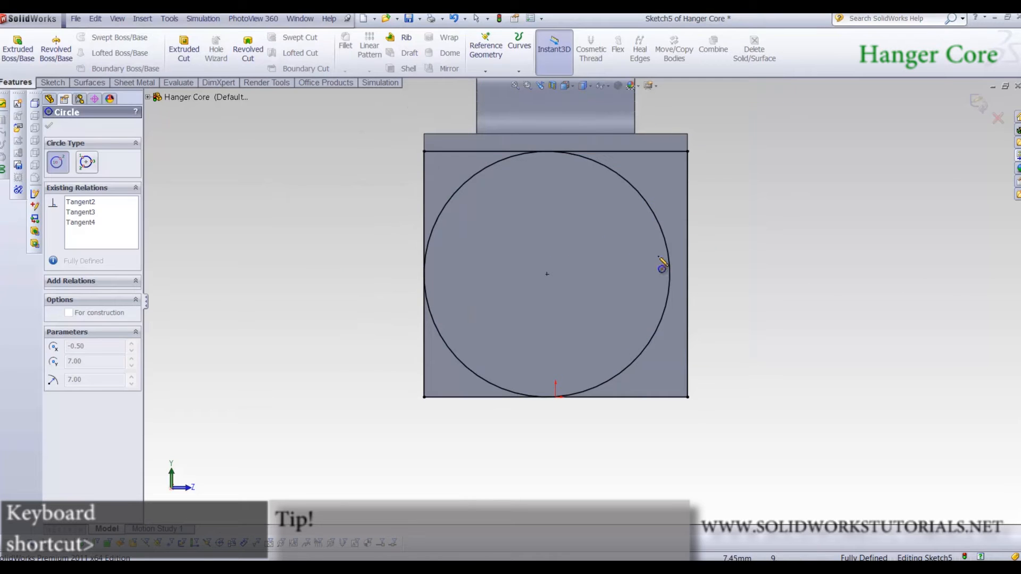
pyautogui.click(183, 50)
pyautogui.click(448, 169)
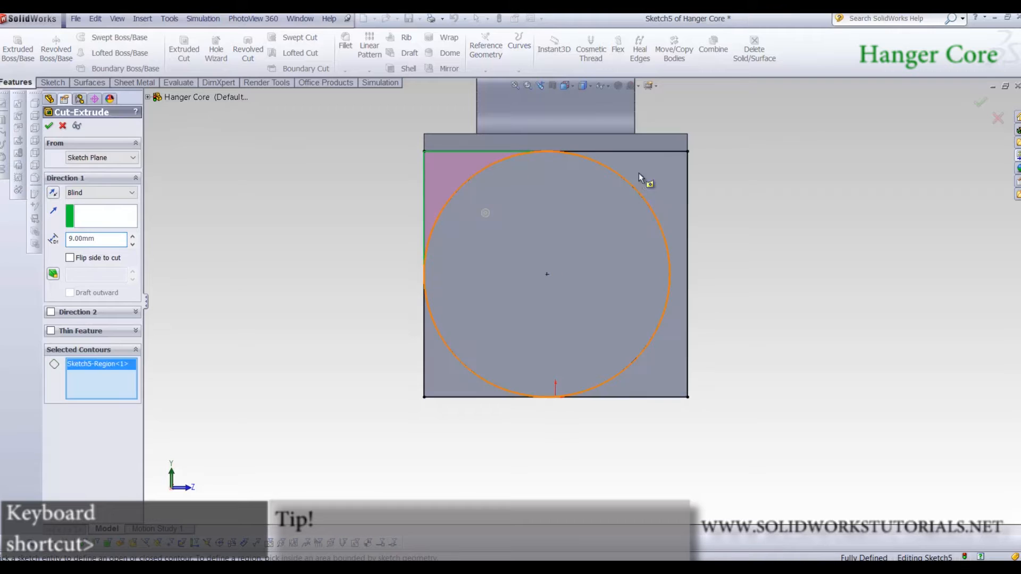
pyautogui.click(646, 183)
pyautogui.moveTo(645, 183)
pyautogui.mouseDown(button='middle')
pyautogui.moveTo(570, 224)
pyautogui.moveTo(365, 263)
pyautogui.moveTo(114, 266)
pyautogui.mouseUp(button='middle')
pyautogui.write('1.5')
pyautogui.press('Return')
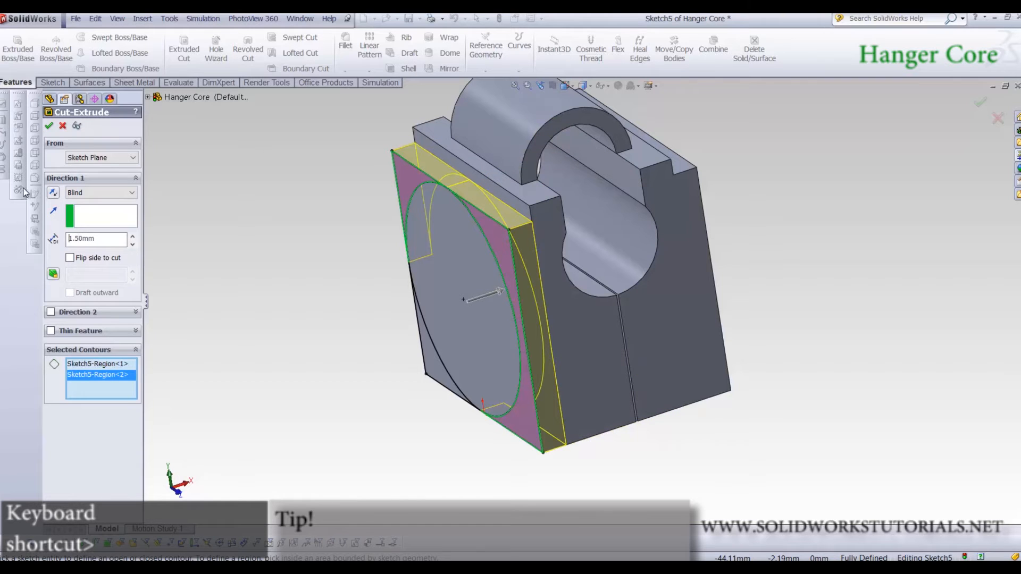
pyautogui.press('Return')
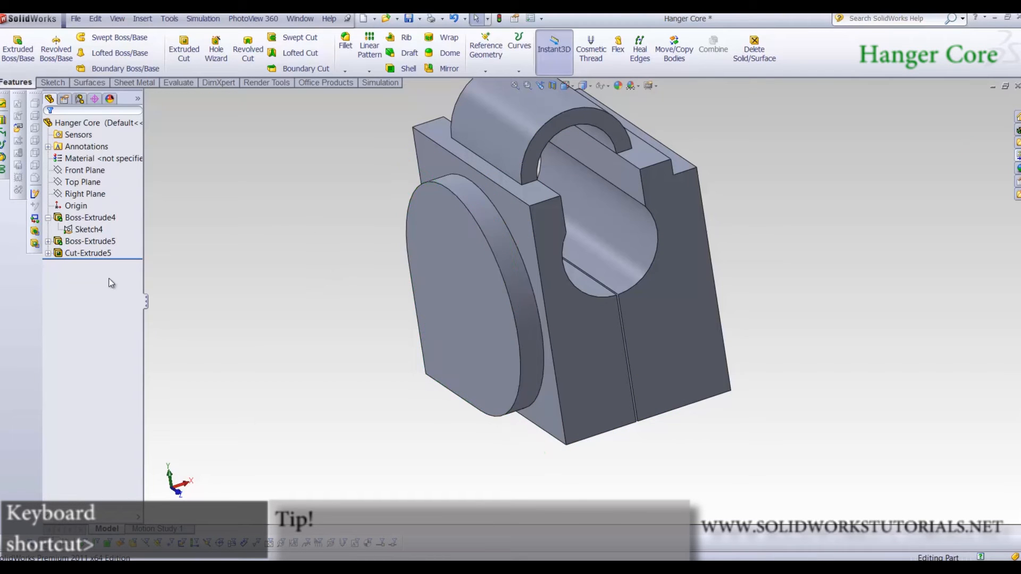
# Reuse the first cut's sketch to cut the remaining lower-left corner region Through All
pyautogui.click(48, 254)
pyautogui.click(90, 265)
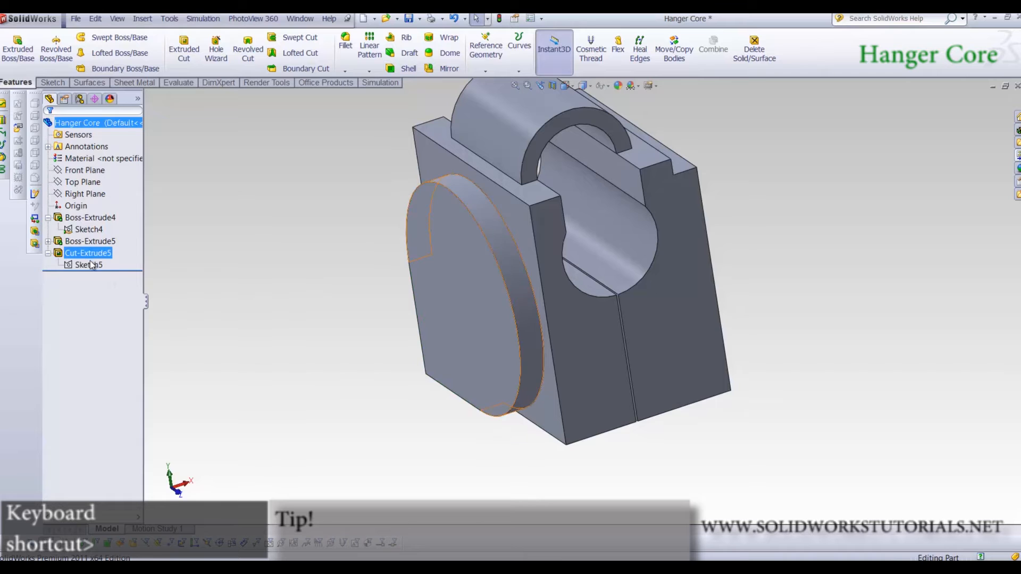
pyautogui.click(184, 49)
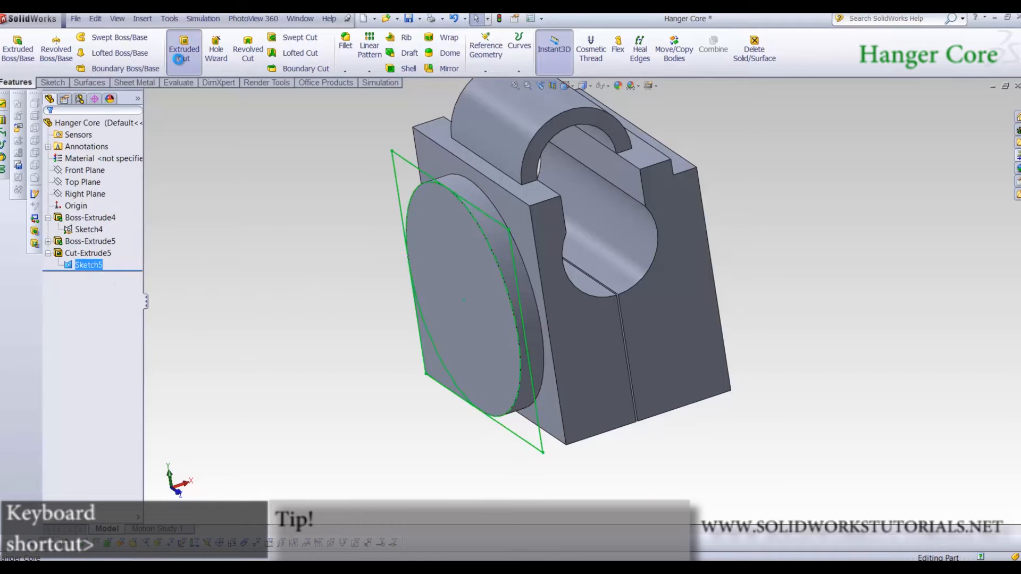
pyautogui.moveTo(398, 359); pyautogui.dragTo(431, 358, button='middle')
pyautogui.click(440, 351)
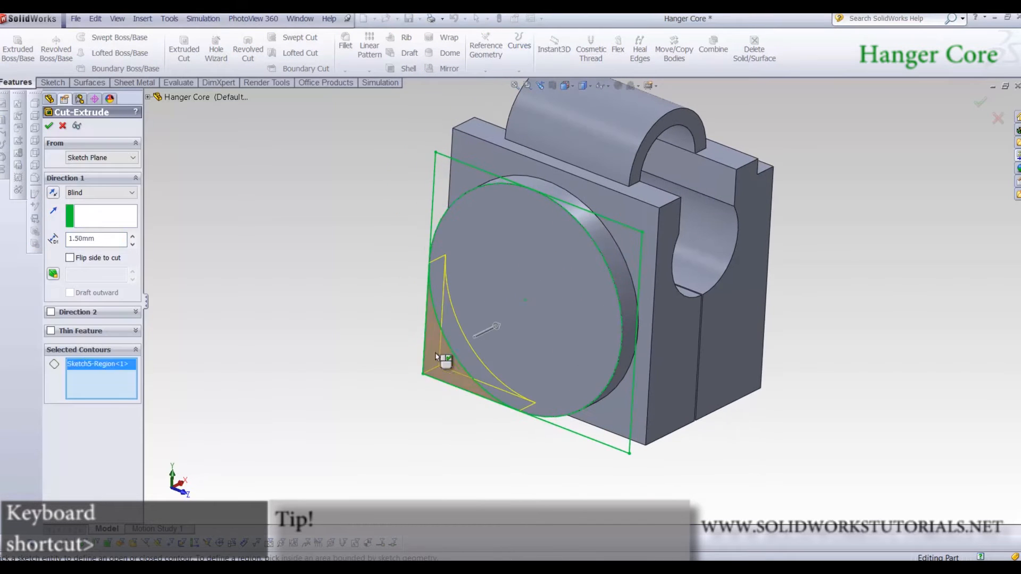
pyautogui.click(101, 192)
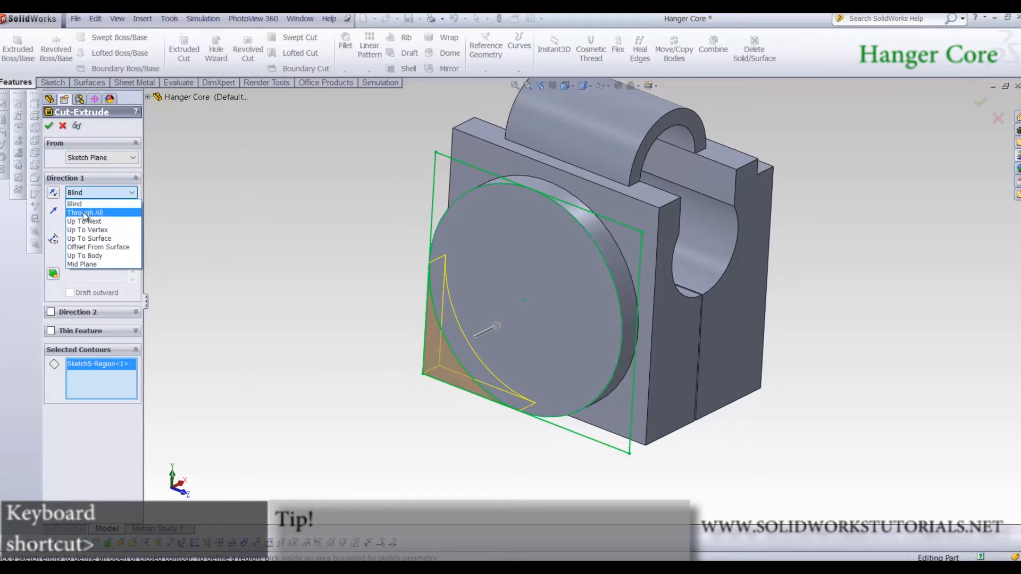
pyautogui.click(85, 211)
pyautogui.press('Return')
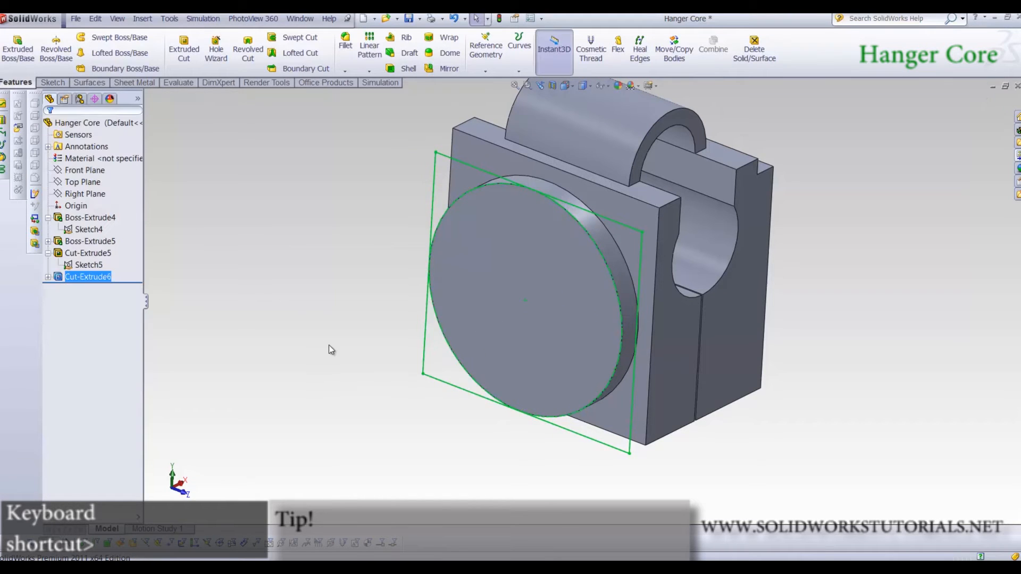
pyautogui.moveTo(599, 311); pyautogui.dragTo(609, 343, button='middle')
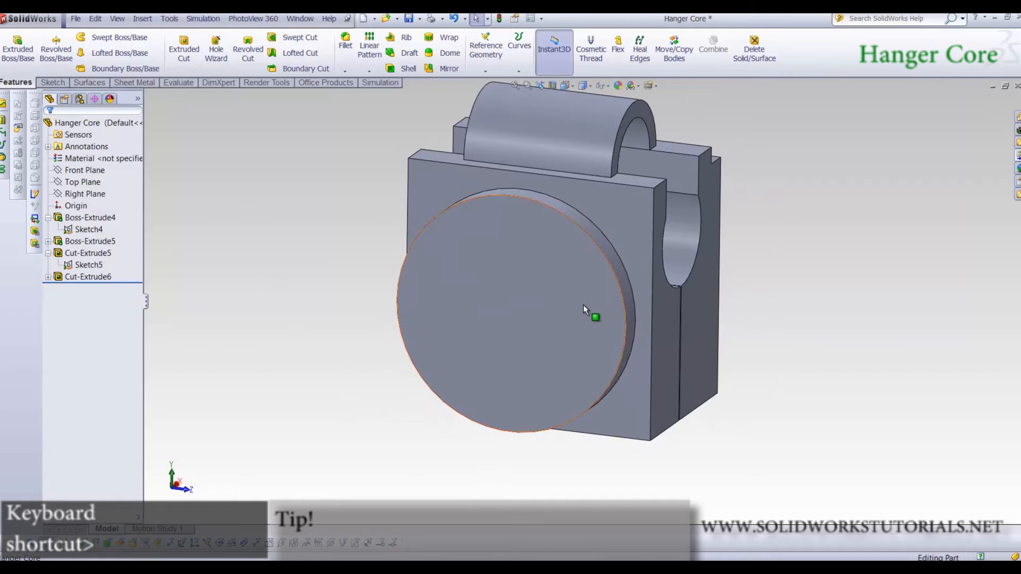
pyautogui.moveTo(562, 301); pyautogui.dragTo(554, 304, button='middle')
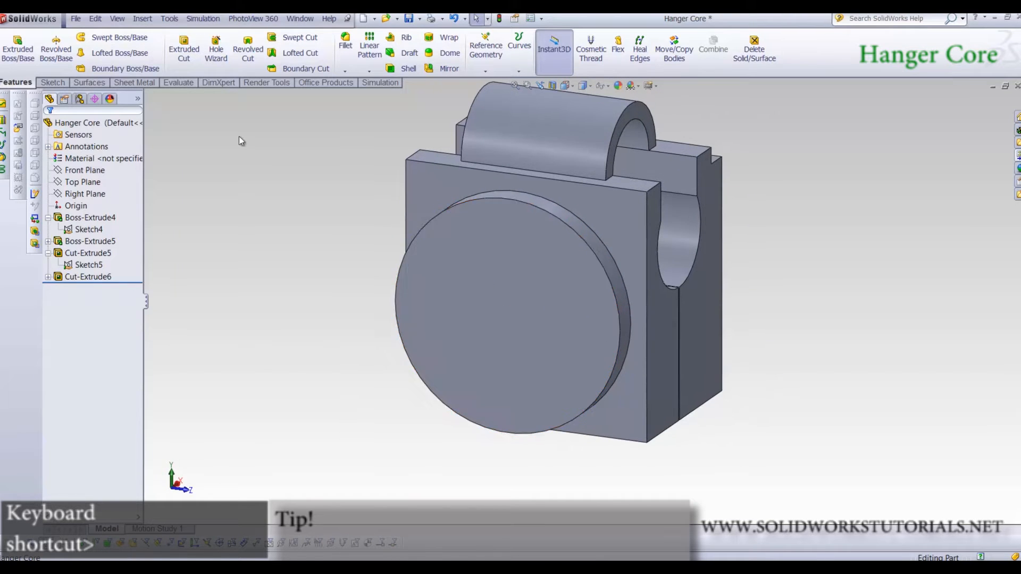
# Mirror the 1.5 mm deep cut feature about the Right Plane instead of mirroring the whole body
pyautogui.click(76, 194)
pyautogui.click(74, 191)
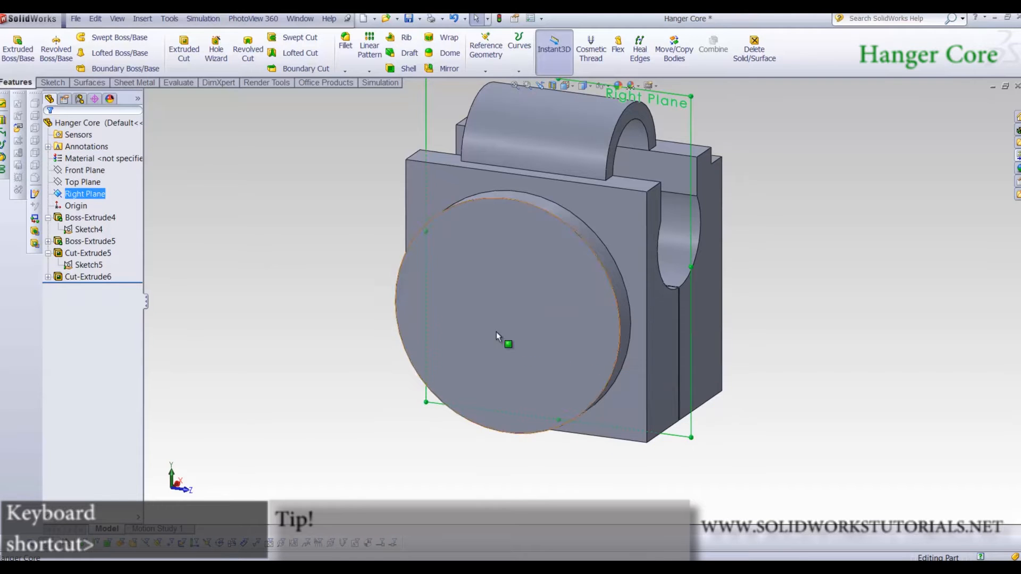
pyautogui.moveTo(496, 332); pyautogui.dragTo(430, 312, button='middle')
pyautogui.click(448, 68)
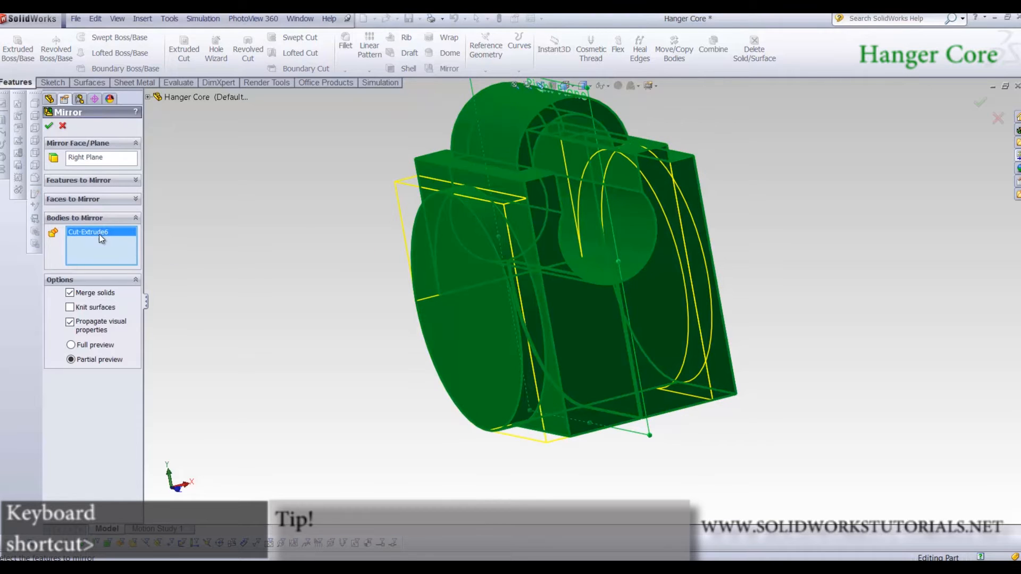
pyautogui.press('Delete')
pyautogui.click(78, 181)
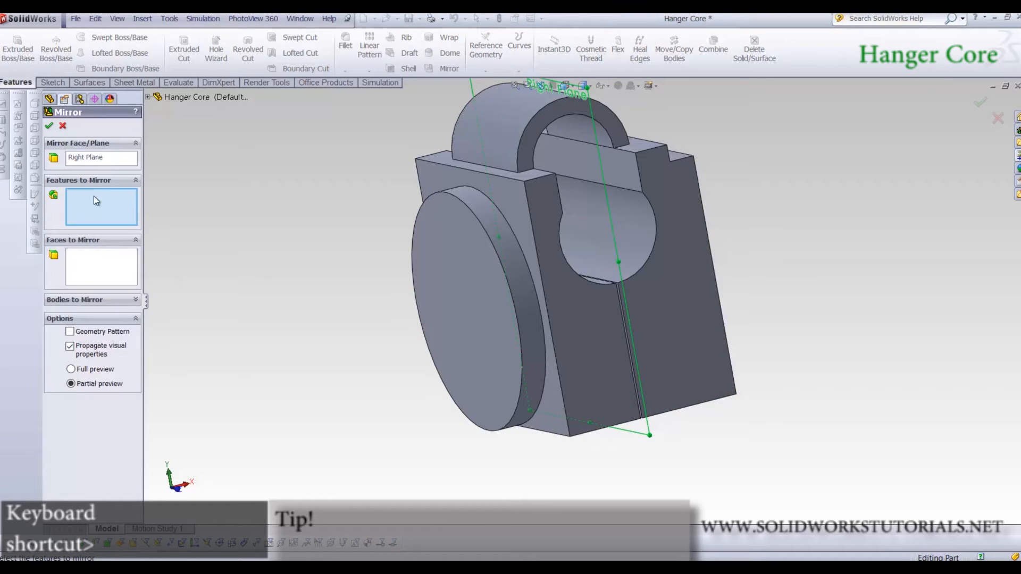
pyautogui.click(472, 205)
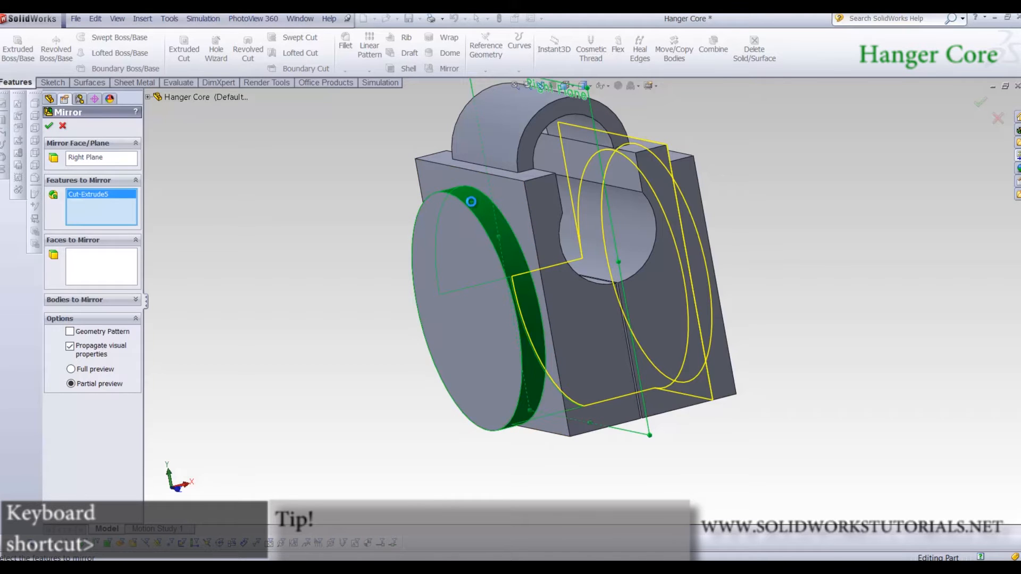
pyautogui.rightClick(473, 202)
# Start a new sketch on the raised round side face and view it with the Normal To orientation
pyautogui.moveTo(595, 320); pyautogui.dragTo(532, 267, button='middle')
pyautogui.click(532, 267)
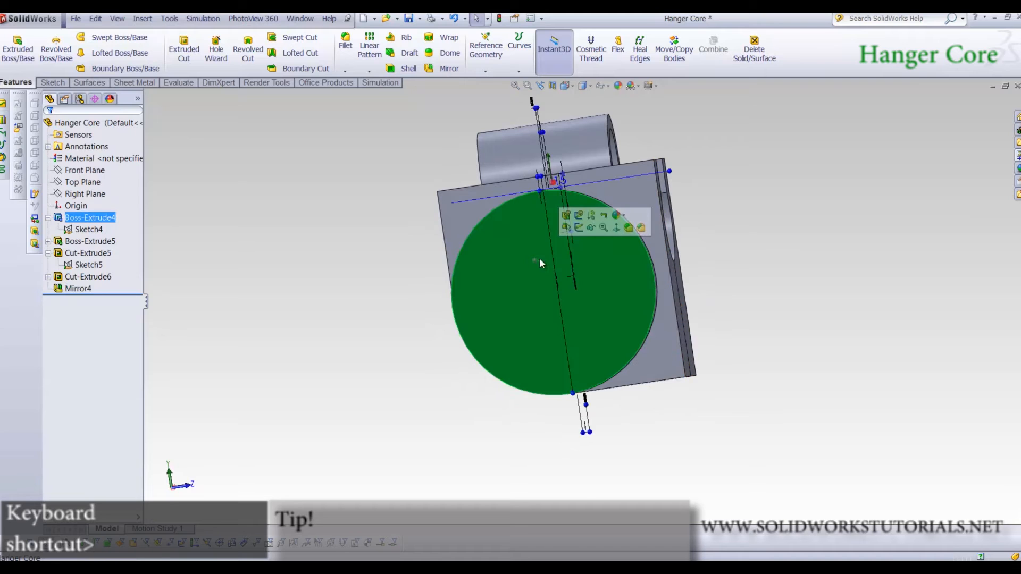
pyautogui.click(579, 234)
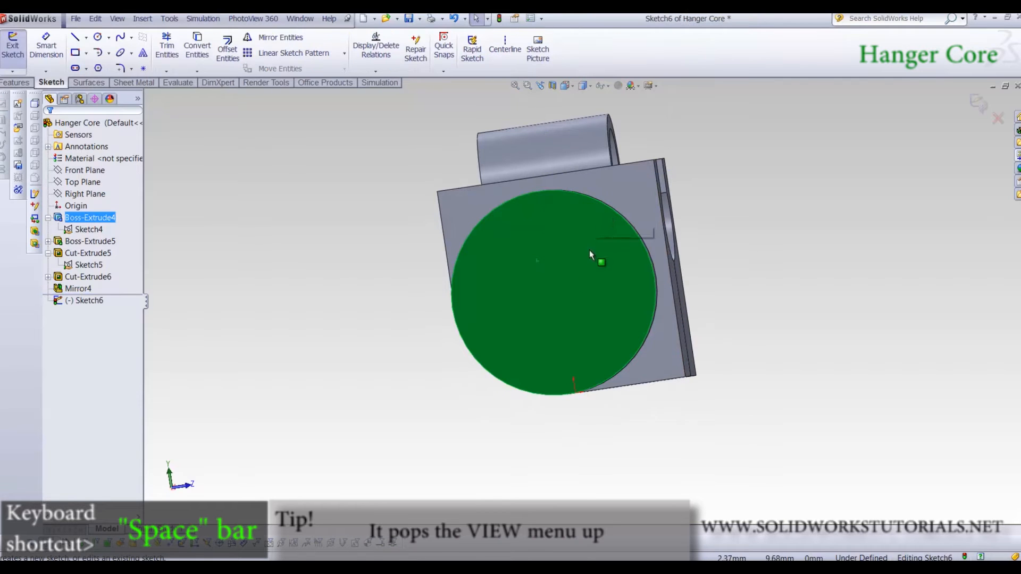
pyautogui.press('space')
# Sketch a corner rectangle about 8.4 by 6.5 mm inside the round face and a circle of about 2.2 mm radius left of the part
pyautogui.click(75, 53)
pyautogui.click(489, 294)
pyautogui.click(662, 428)
pyautogui.moveTo(447, 346); pyautogui.dragTo(584, 360, button='right')
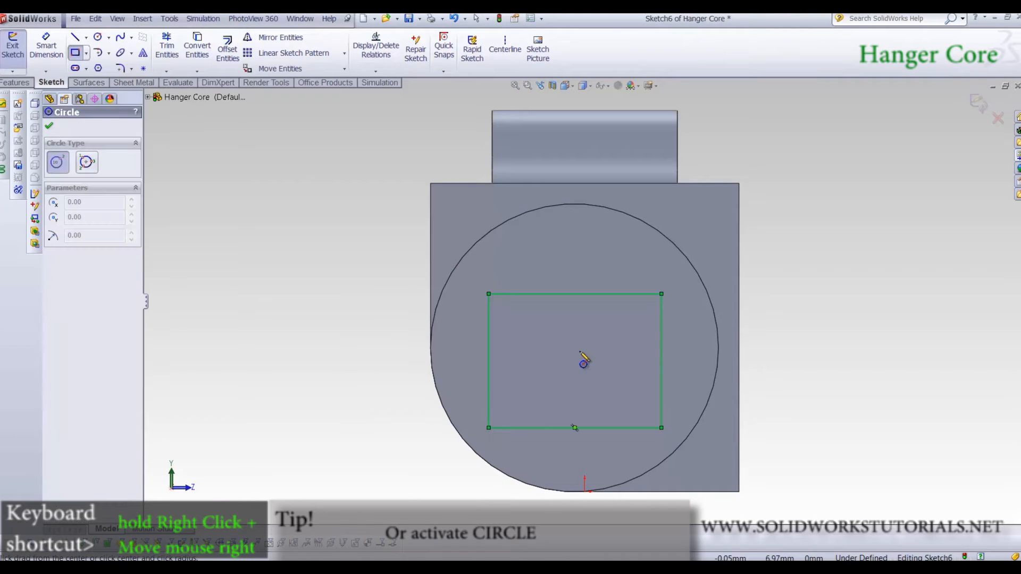
pyautogui.click(297, 344)
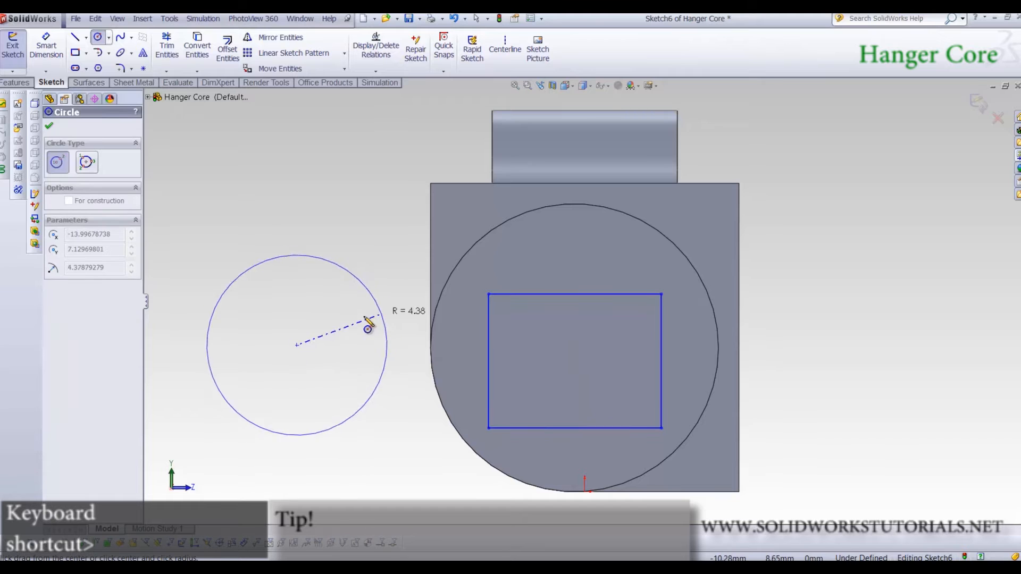
pyautogui.click(342, 330)
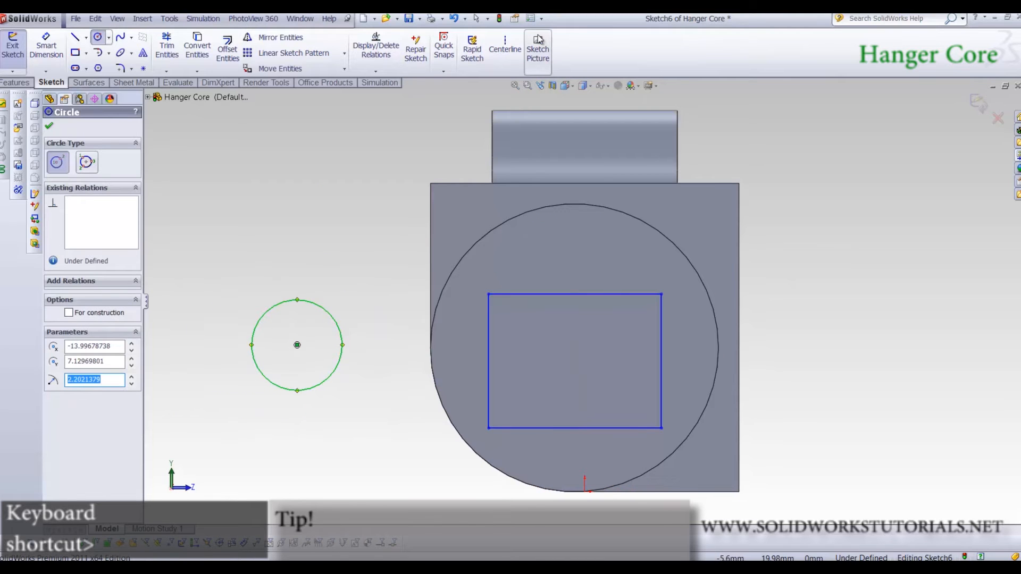
# Dimension the rectangle's width and height to 7.5 mm each
pyautogui.moveTo(387, 432); pyautogui.dragTo(568, 273, button='right')
pyautogui.click(579, 294)
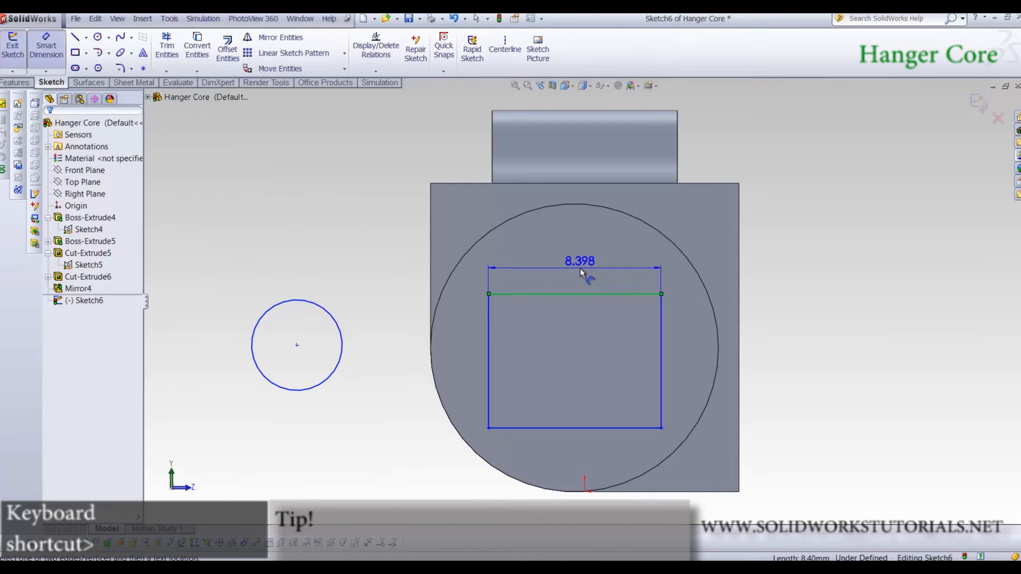
pyautogui.click(581, 268)
pyautogui.write('7.5')
pyautogui.press('Return')
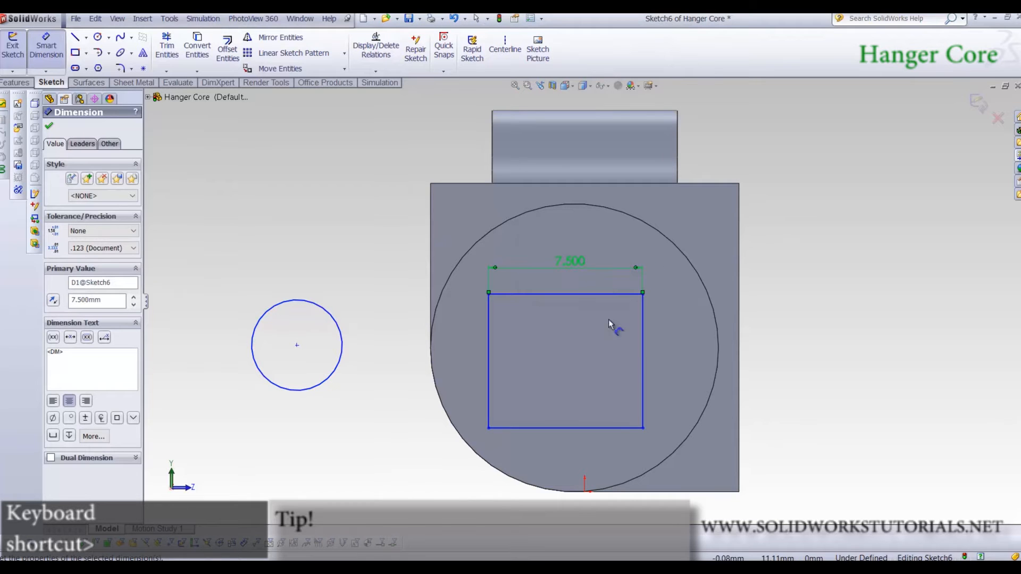
pyautogui.click(644, 354)
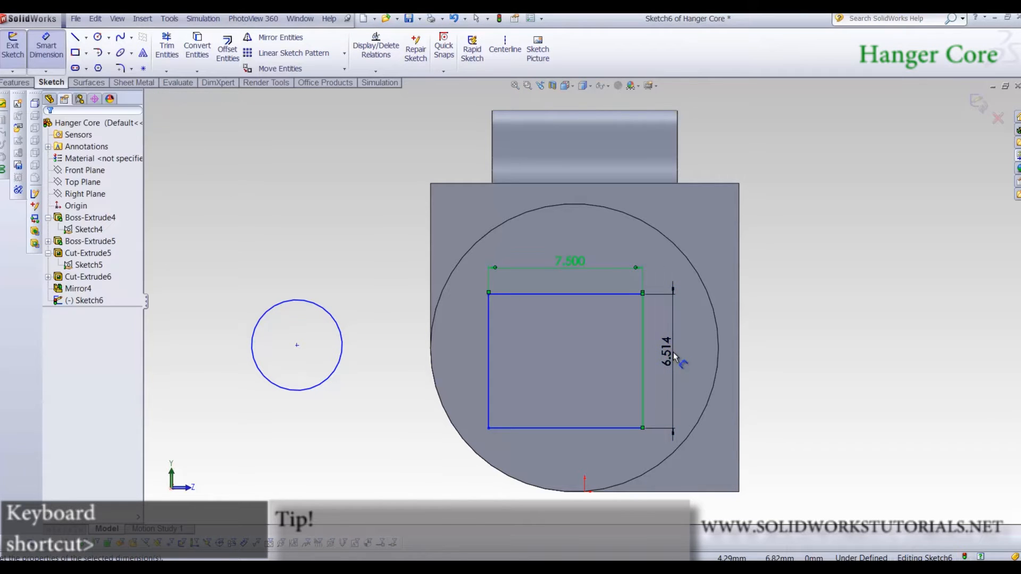
pyautogui.click(674, 352)
pyautogui.write('7.5')
pyautogui.press('Return')
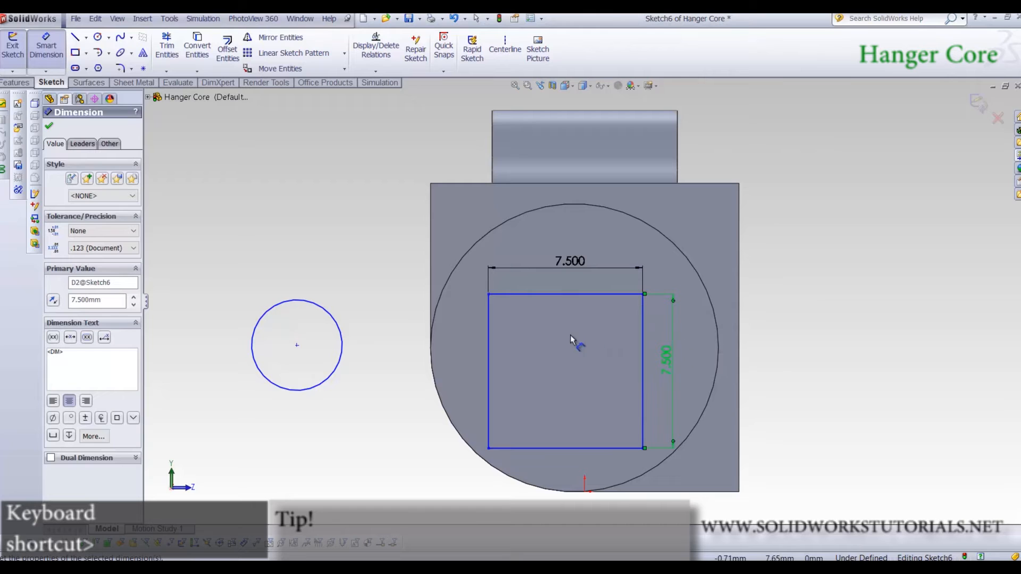
# Add a Vertical relation between the midpoint of the square's bottom line and the origin
pyautogui.rightClick(585, 452)
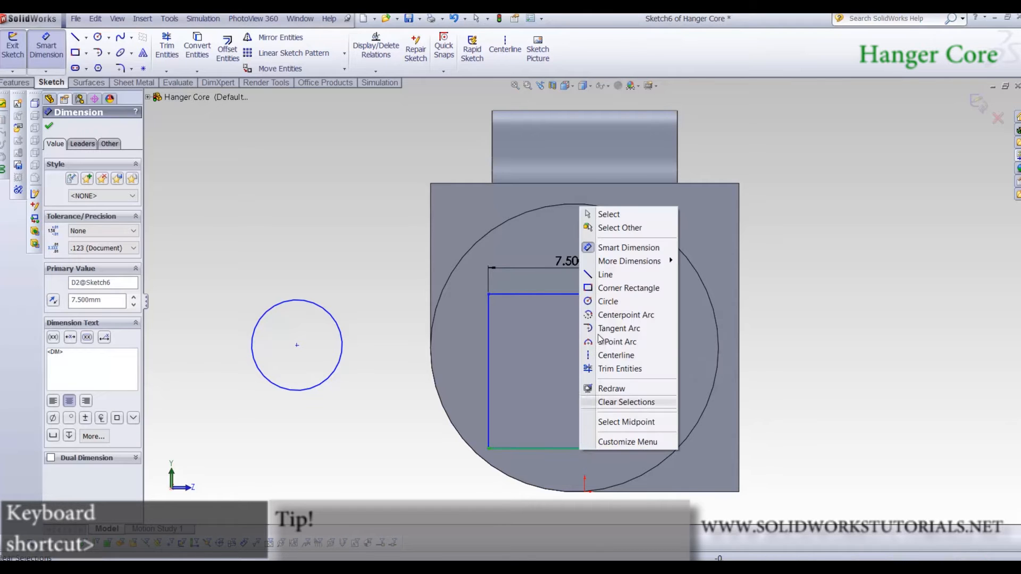
pyautogui.press('Escape')
pyautogui.press('Escape')
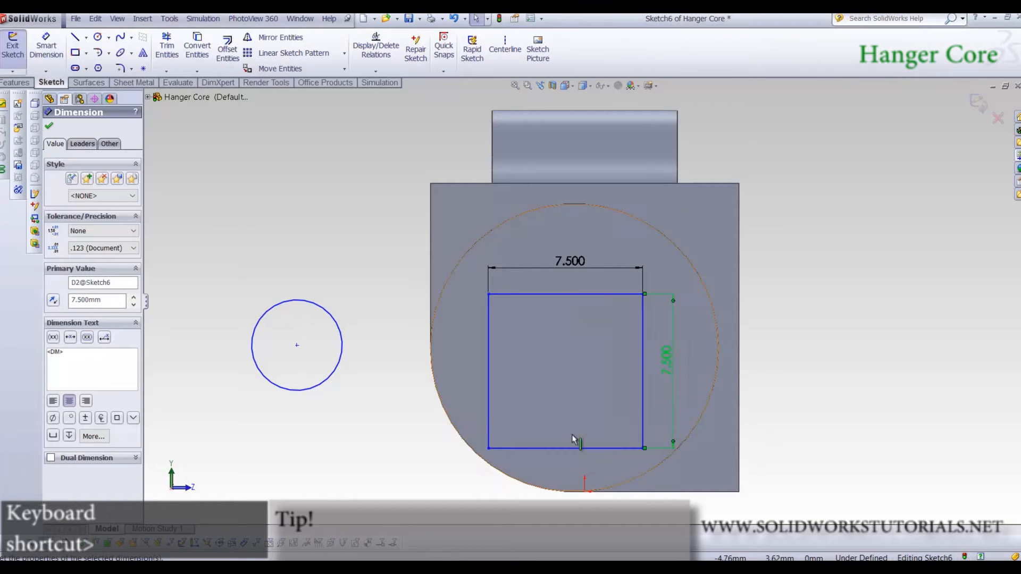
pyautogui.click(592, 449)
pyautogui.rightClick(592, 448)
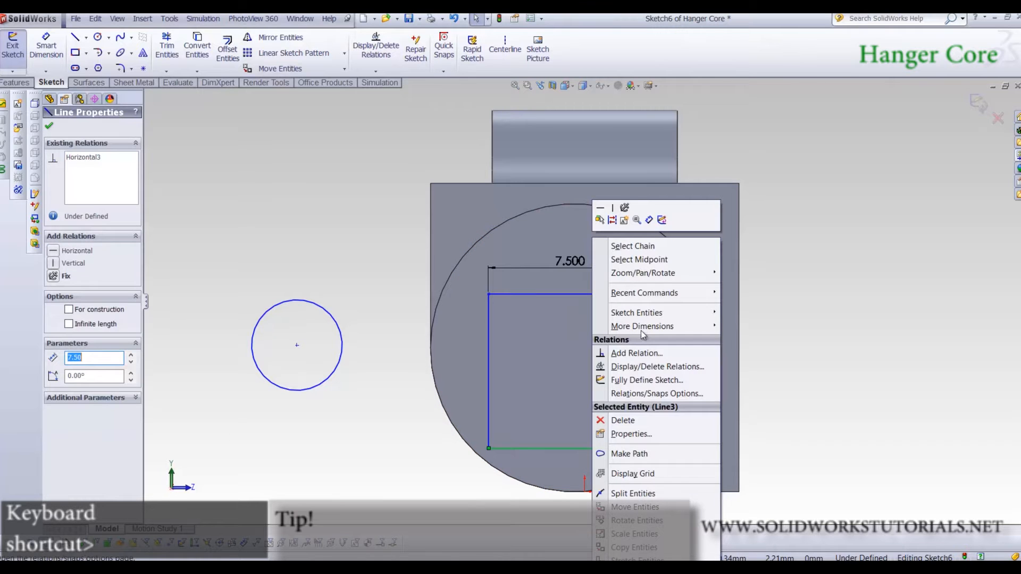
pyautogui.click(669, 259)
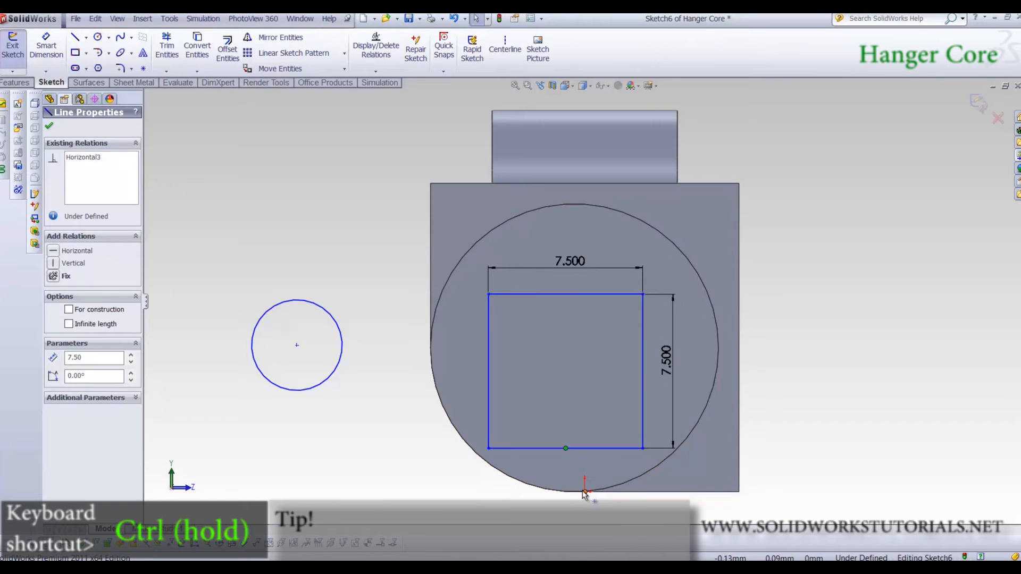
pyautogui.keyDown('ctrl'); pyautogui.click(579, 492); pyautogui.keyUp('ctrl')
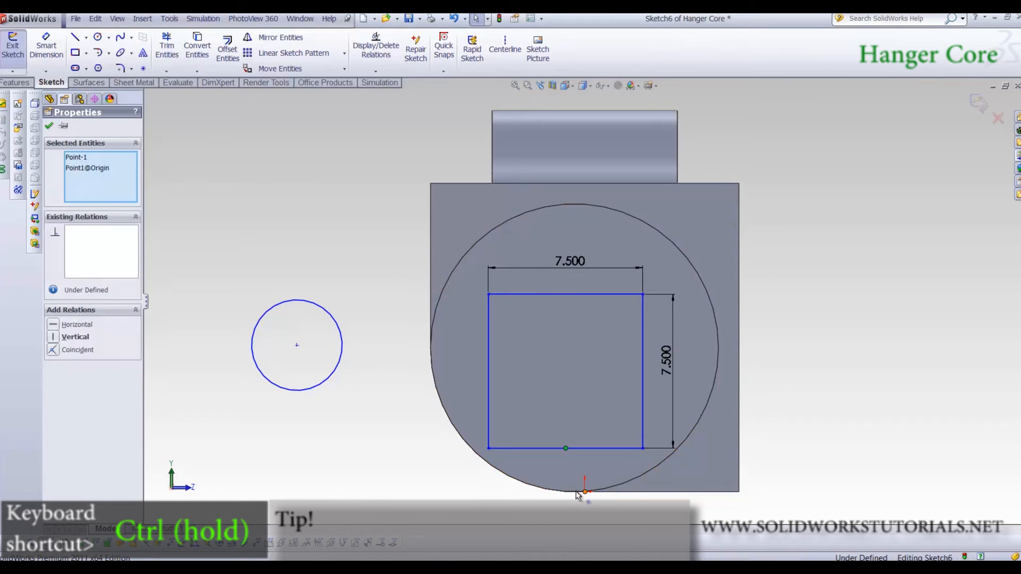
pyautogui.click(52, 338)
# Dimension the distance between the square's bottom line and the part's bottom edge as 2 mm
pyautogui.moveTo(686, 527); pyautogui.dragTo(686, 495, button='right')
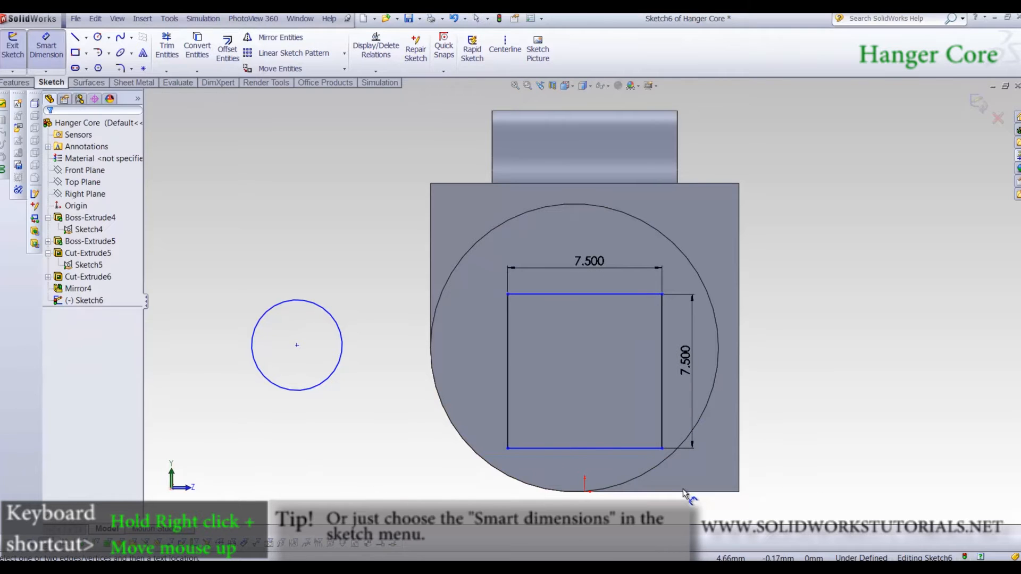
pyautogui.click(617, 448)
pyautogui.click(612, 492)
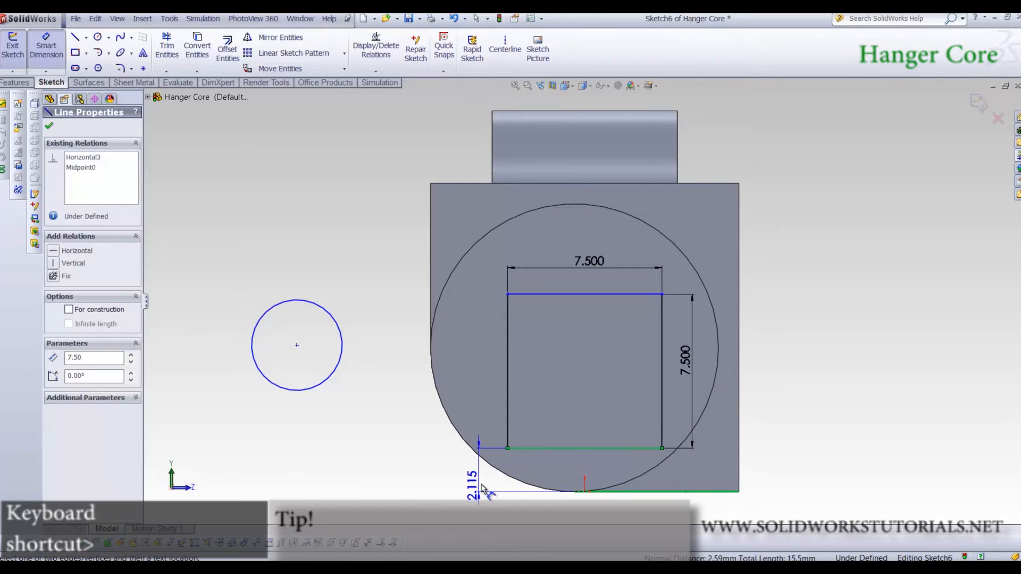
pyautogui.click(475, 482)
pyautogui.write('2')
pyautogui.press('Return')
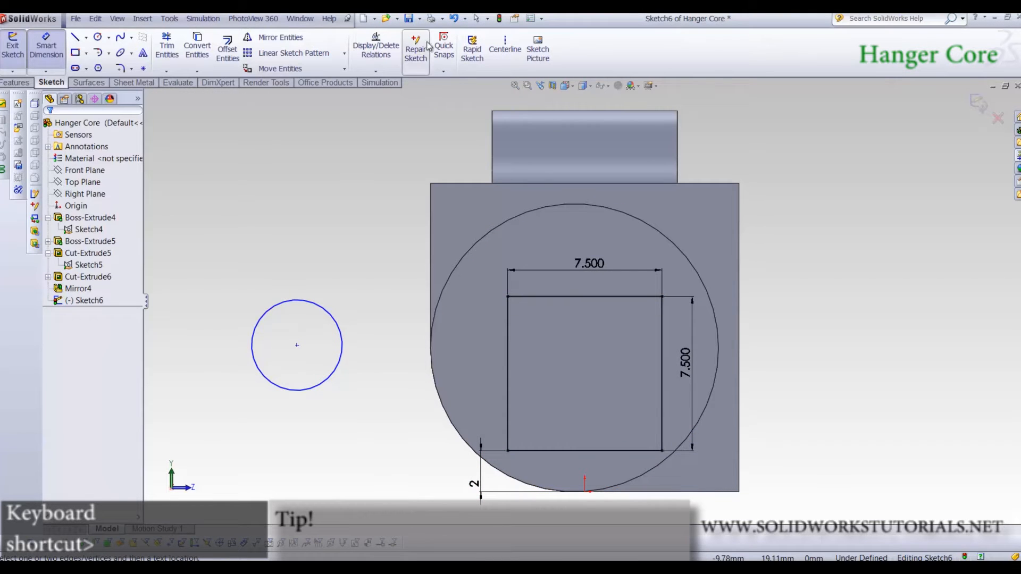
# Draw a diagonal centerline from the square's lower-left corner to its upper-right corner
pyautogui.click(505, 49)
pyautogui.moveTo(508, 451)
pyautogui.mouseDown()
pyautogui.moveTo(633, 367)
pyautogui.moveTo(662, 296)
pyautogui.mouseUp()
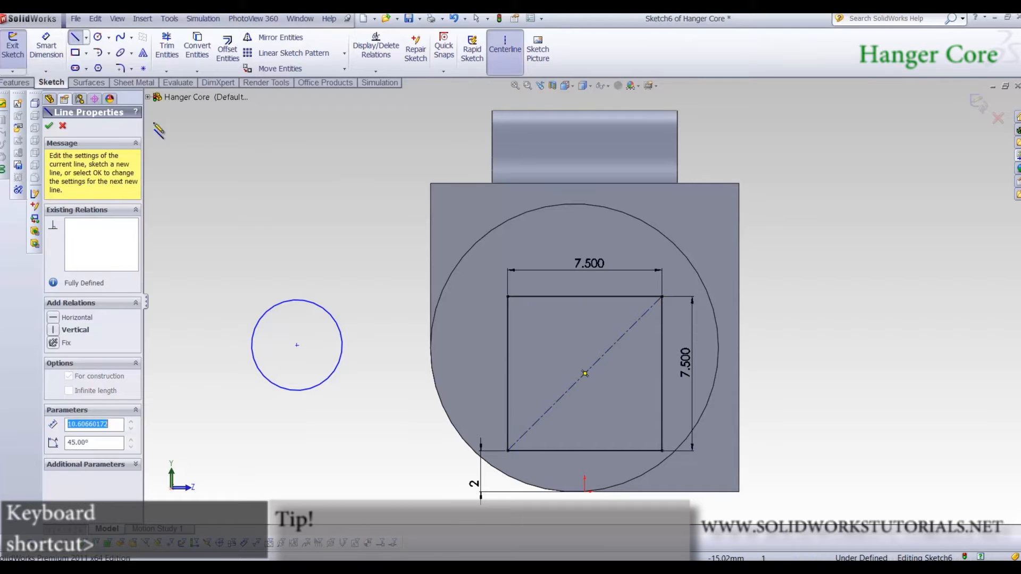
pyautogui.press('Escape')
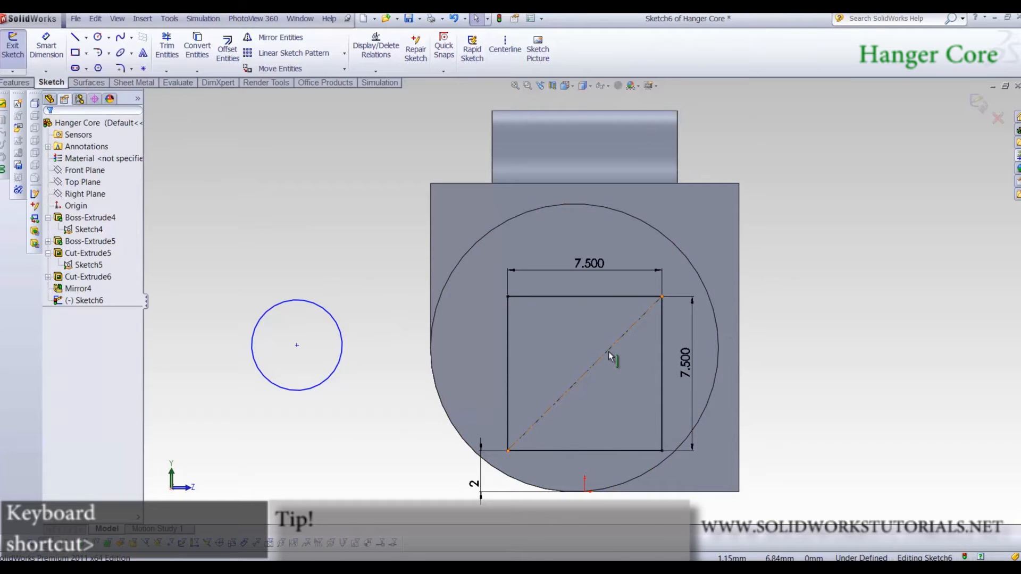
# Add a Coincident relation between the diagonal centerline's midpoint and the loose circle's center
pyautogui.rightClick(609, 353)
pyautogui.press('Escape')
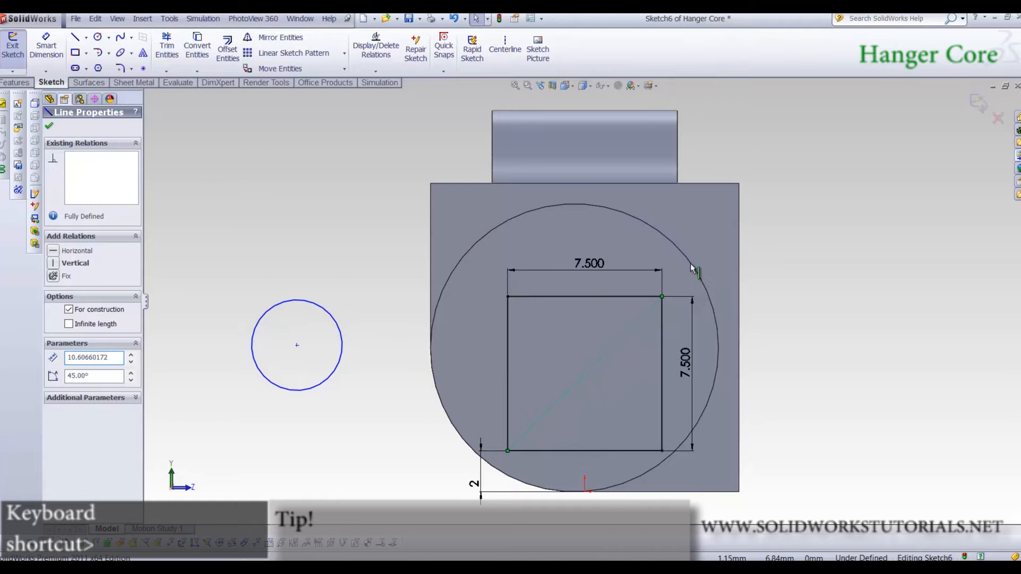
pyautogui.keyDown('ctrl'); pyautogui.click(298, 345); pyautogui.keyUp('ctrl')
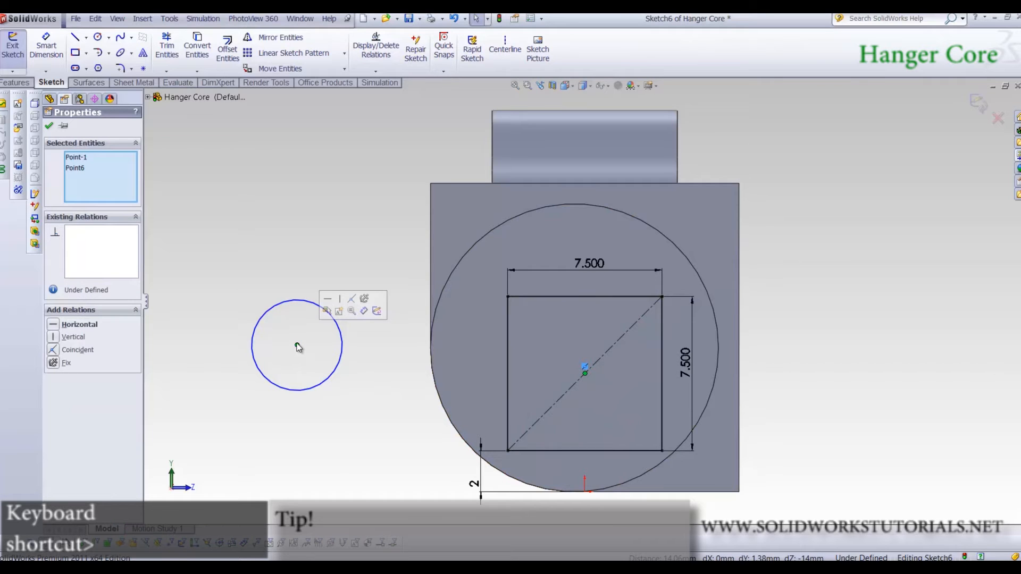
pyautogui.click(52, 350)
pyautogui.press('Escape')
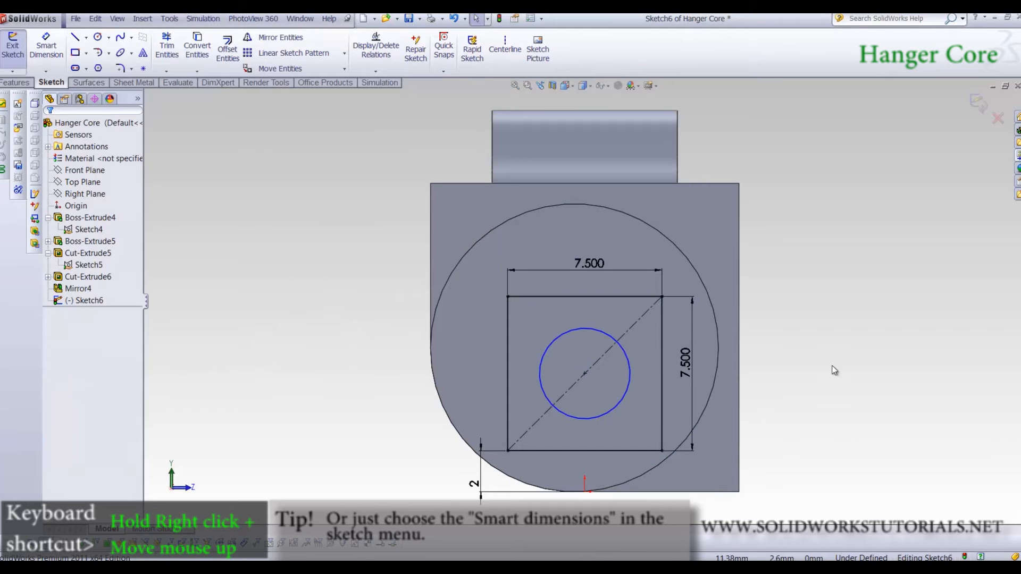
# Dimension the circle centered in the square with a diameter of 4.1 mm
pyautogui.moveTo(574, 337); pyautogui.dragTo(554, 319, button='right')
pyautogui.click(551, 338)
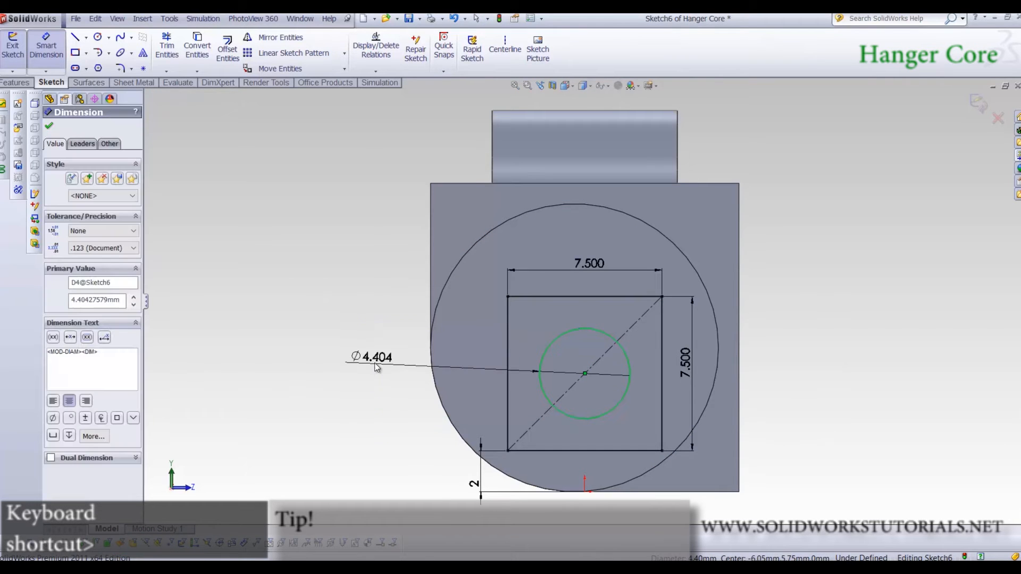
pyautogui.click(375, 367)
pyautogui.write('4.')
pyautogui.press('Return')
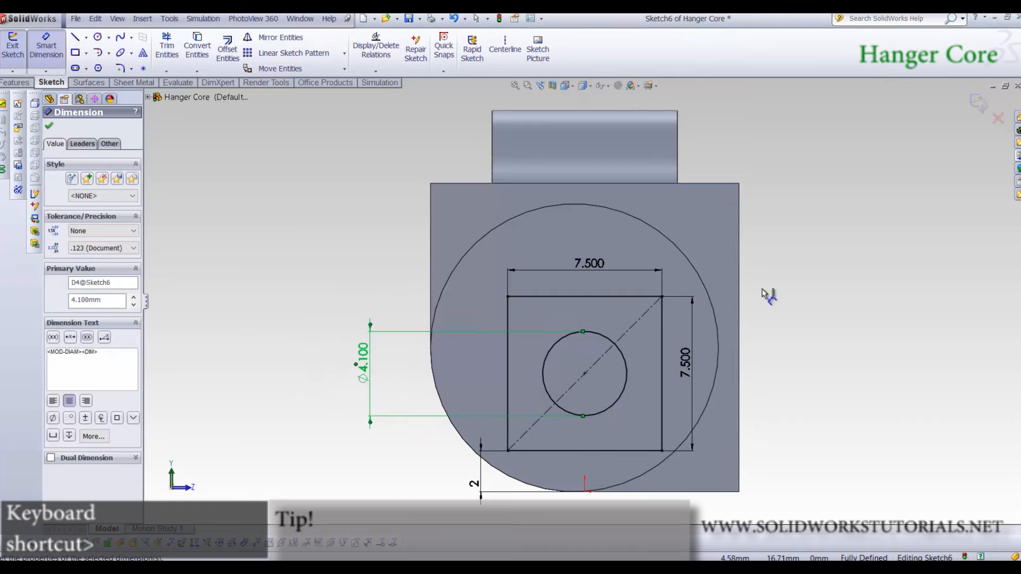
pyautogui.press('Escape')
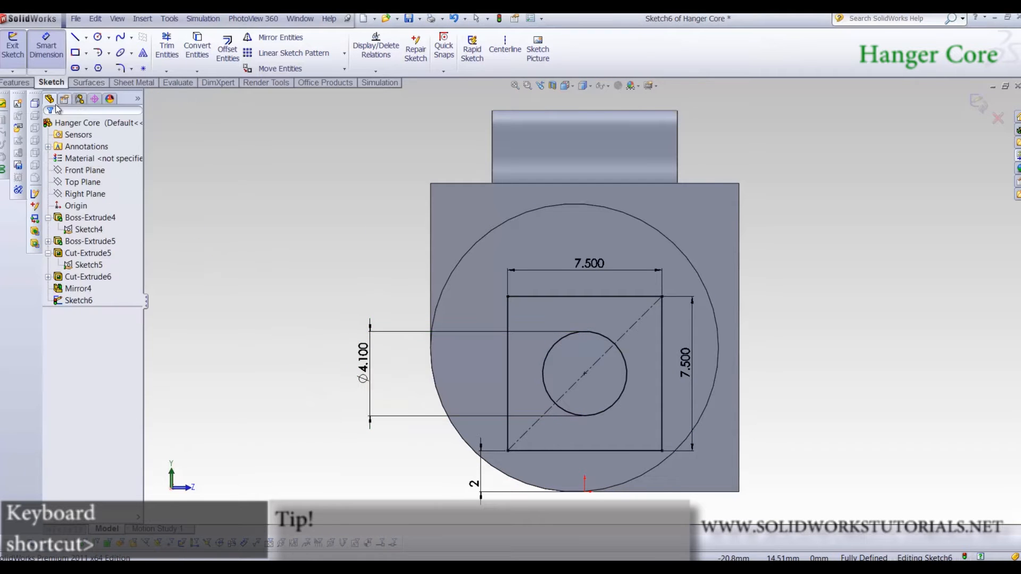
# Cut-extrude the area between the square and the circle 1 mm deep into the boss face
pyautogui.click(21, 84)
pyautogui.click(184, 49)
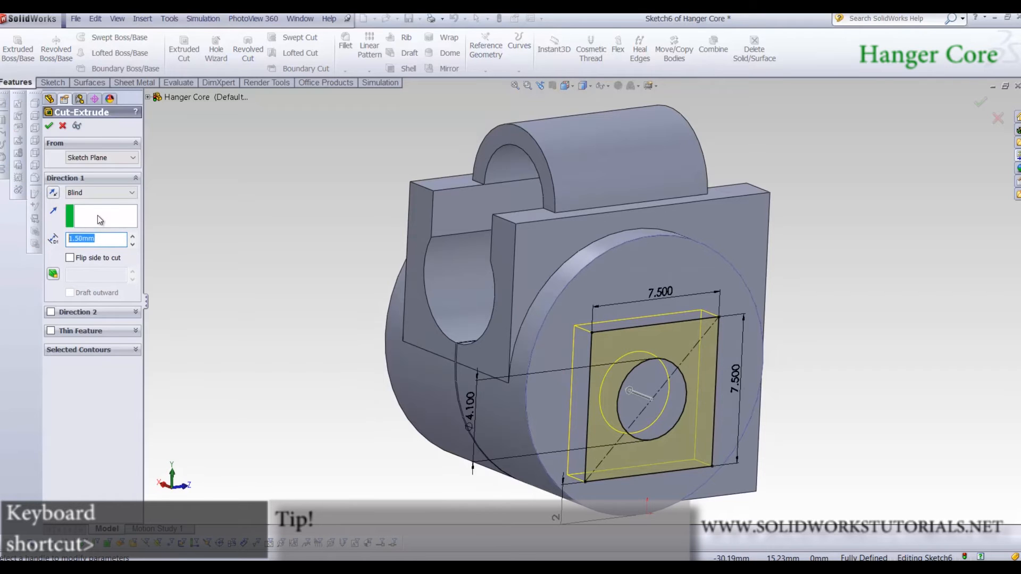
pyautogui.write('1')
pyautogui.press('Return')
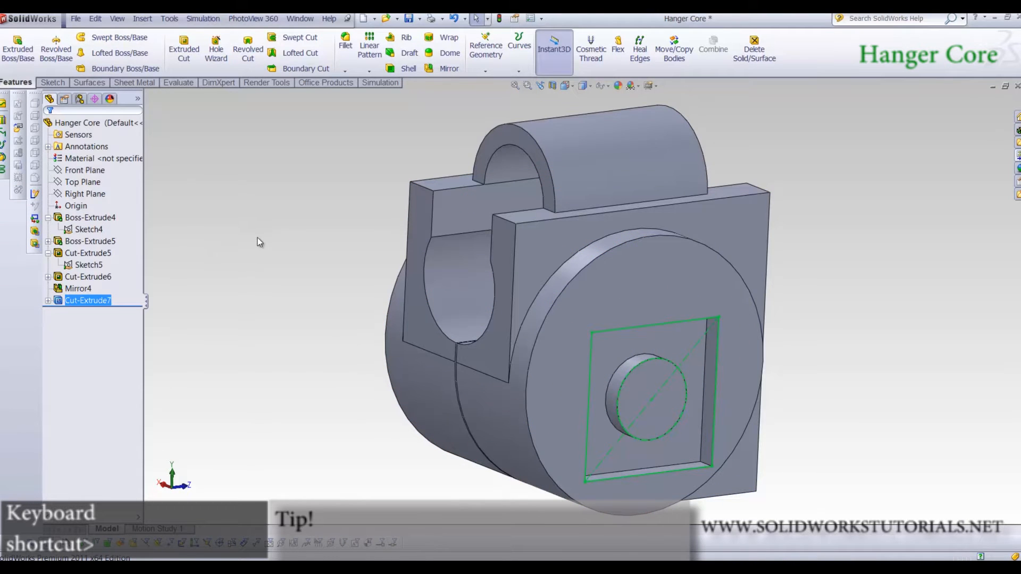
# Reuse the square recess's sketch for a second extruded cut, selecting both halves of the circle as contours to make the hole
pyautogui.click(48, 301)
pyautogui.click(87, 313)
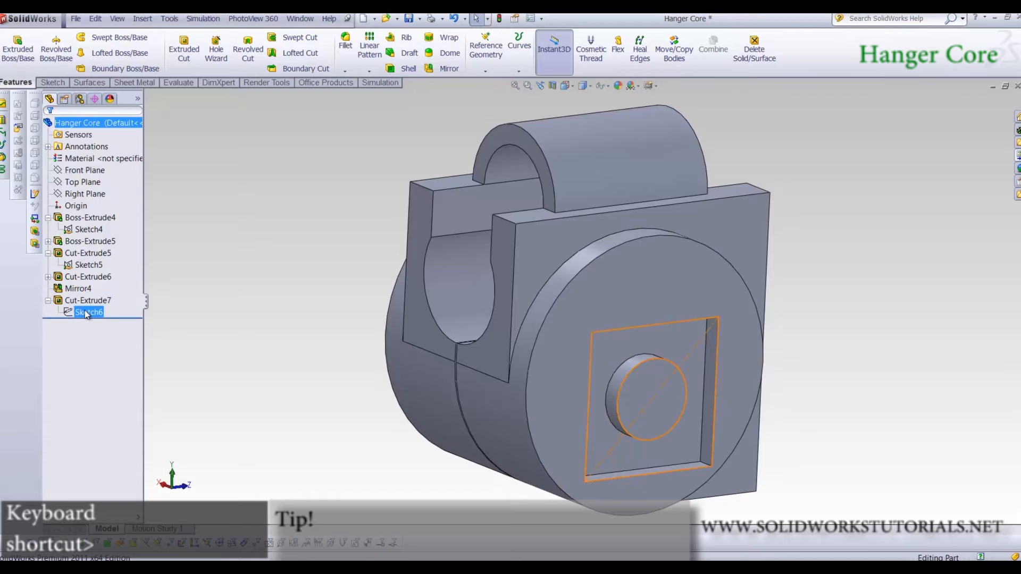
pyautogui.doubleClick(87, 313)
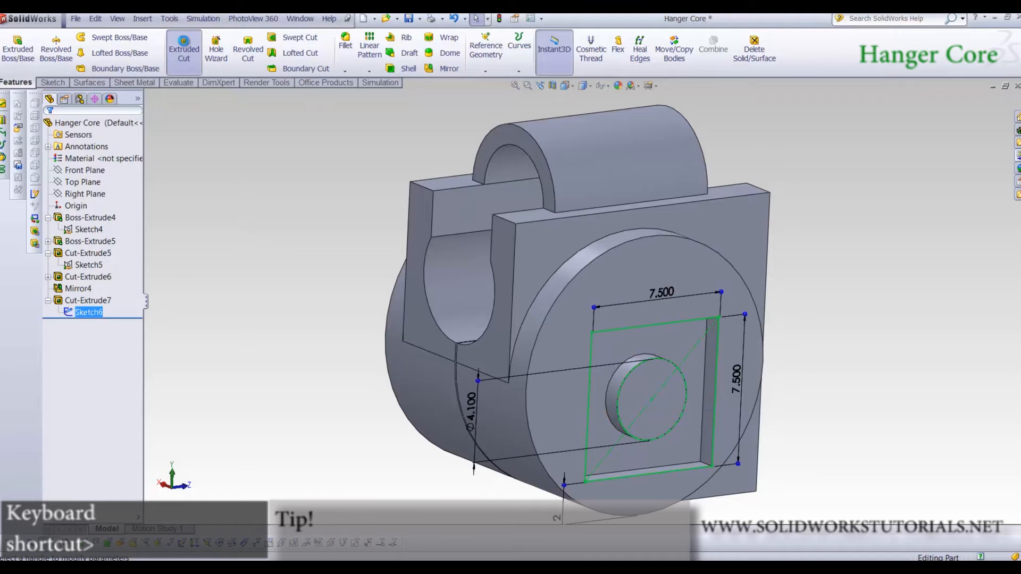
pyautogui.click(183, 49)
pyautogui.click(75, 351)
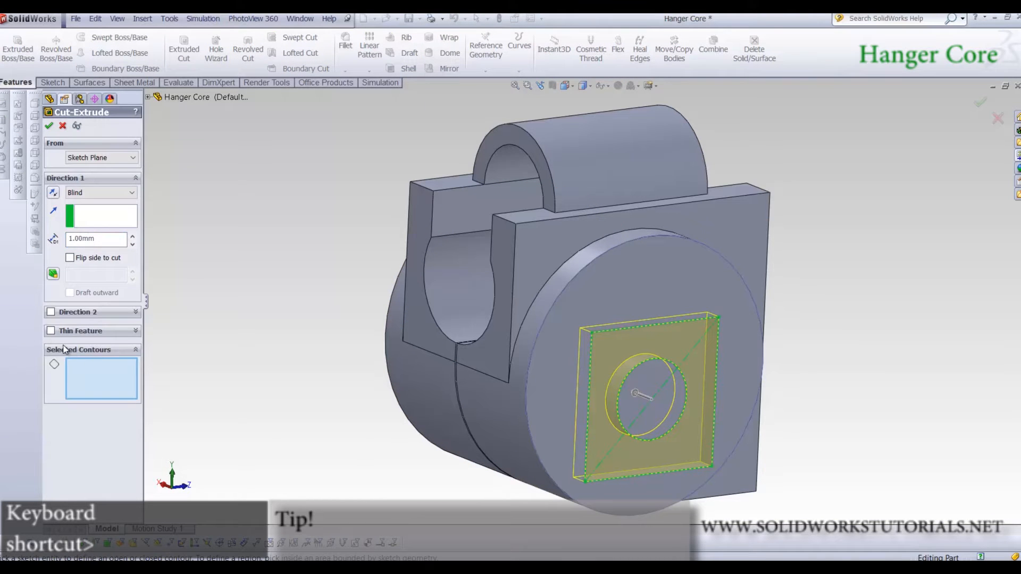
pyautogui.click(645, 382)
pyautogui.click(673, 400)
pyautogui.click(97, 192)
pyautogui.click(84, 222)
pyautogui.click(99, 192)
pyautogui.click(99, 213)
pyautogui.click(49, 126)
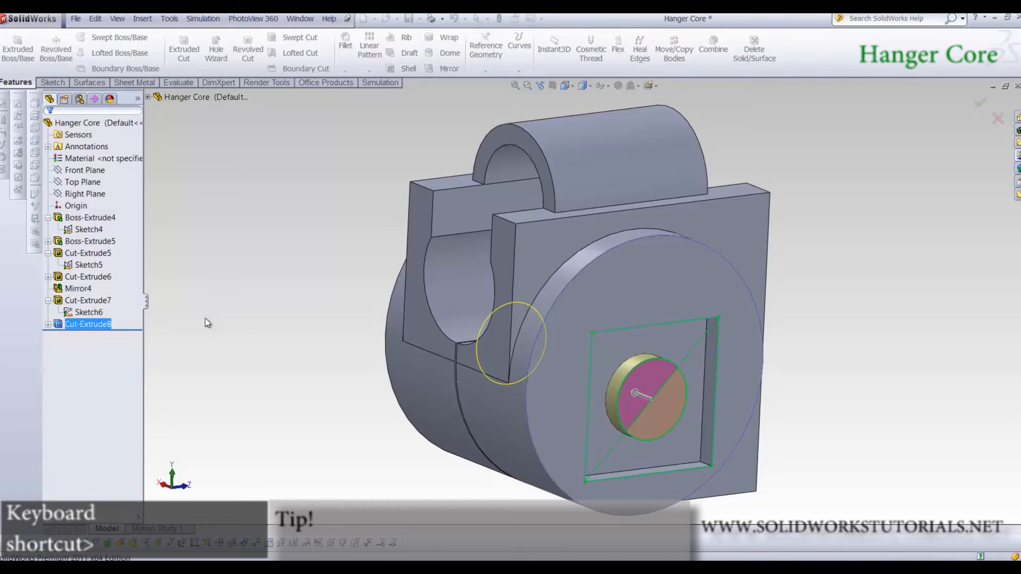
# Mirror the square recess about the Right Plane onto the opposite boss
pyautogui.moveTo(224, 358); pyautogui.dragTo(299, 314, button='middle')
pyautogui.moveTo(535, 417); pyautogui.dragTo(614, 437, button='middle')
pyautogui.click(91, 193)
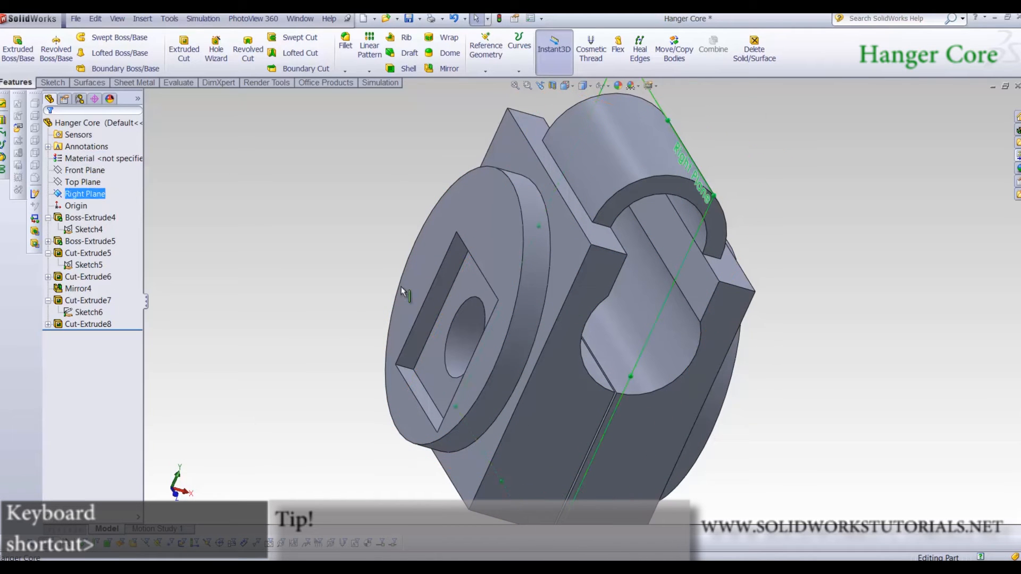
pyautogui.click(439, 69)
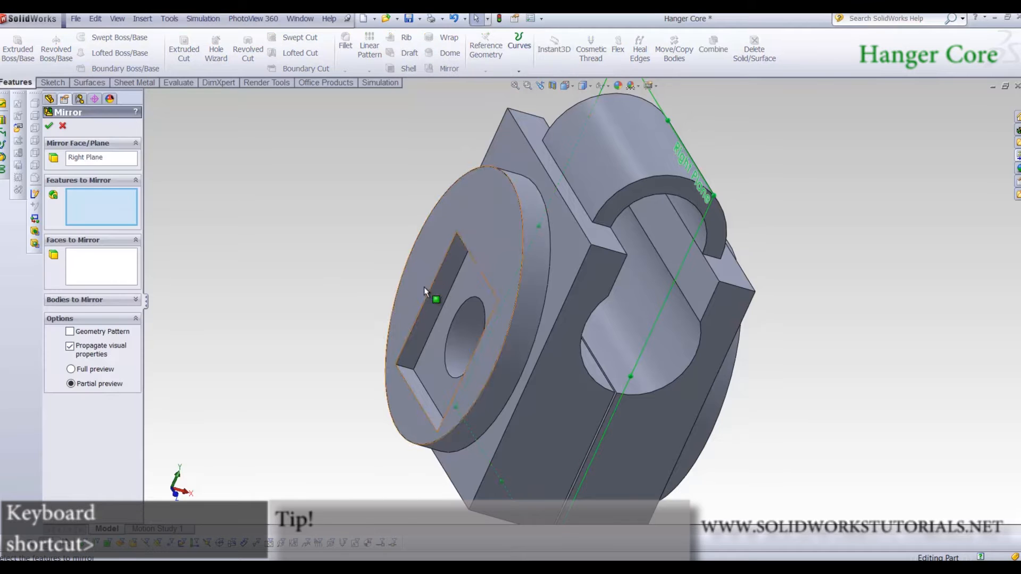
pyautogui.click(461, 260)
pyautogui.press('Return')
pyautogui.moveTo(478, 283); pyautogui.dragTo(421, 352, button='middle')
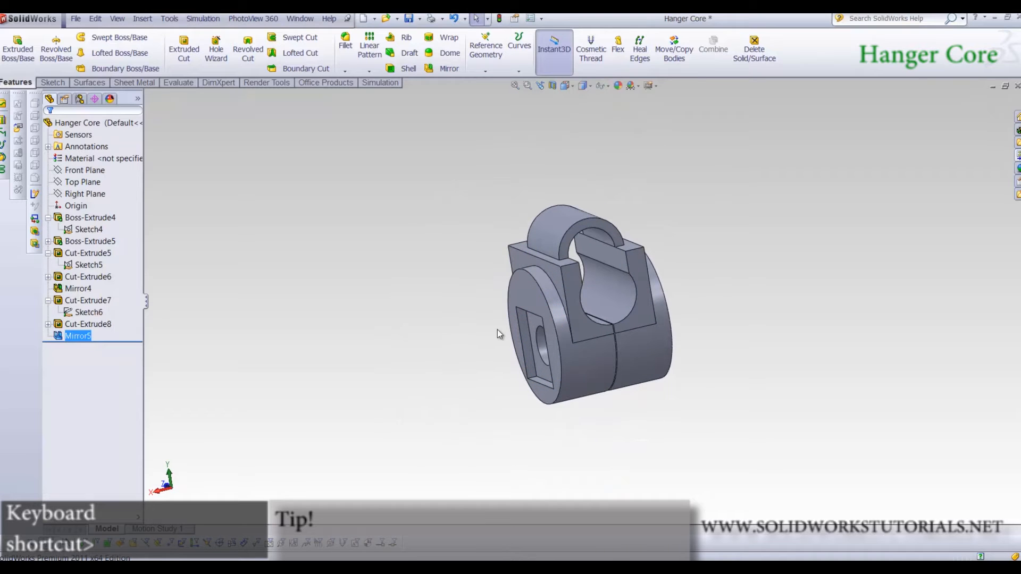
# Fillet the two upper edges beside the opening and the two bottom edges at the opposite end with a 2 mm radius
pyautogui.scroll(-4, 532, 255)
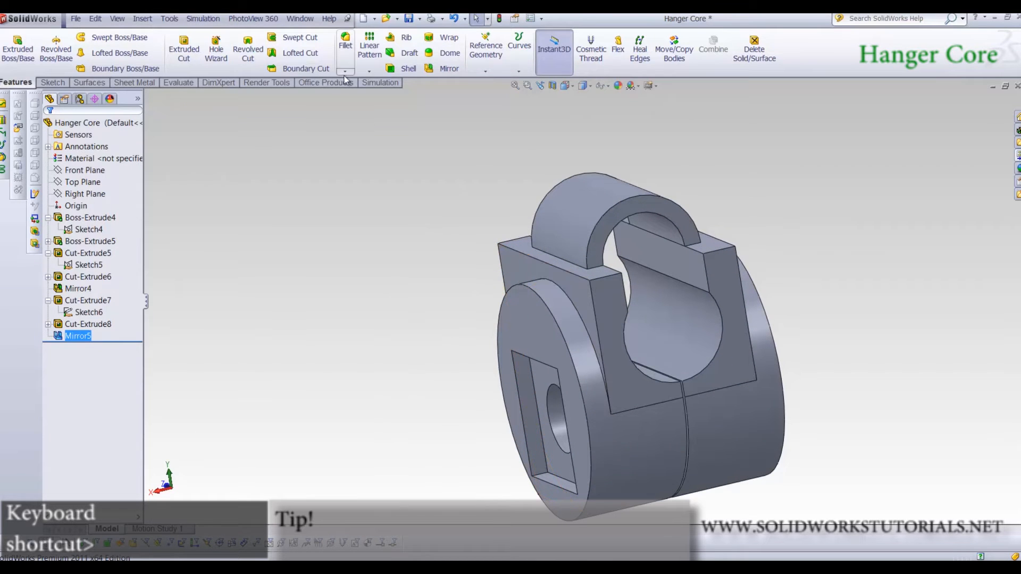
pyautogui.click(345, 41)
pyautogui.moveTo(671, 358); pyautogui.dragTo(703, 349, button='middle')
pyautogui.click(678, 278)
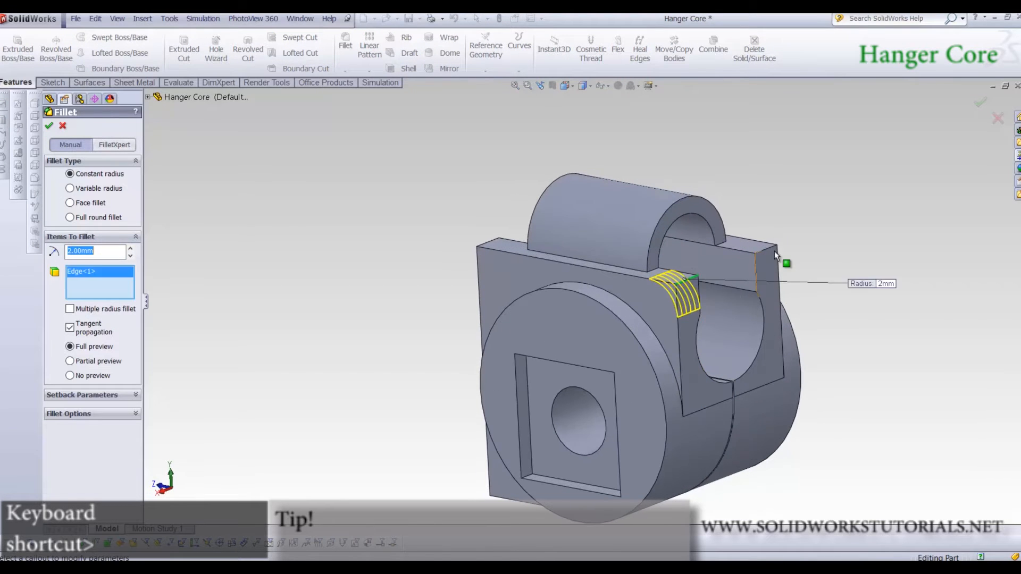
pyautogui.click(757, 255)
pyautogui.scroll(2, 542, 377)
pyautogui.moveTo(530, 380); pyautogui.dragTo(614, 374, button='middle')
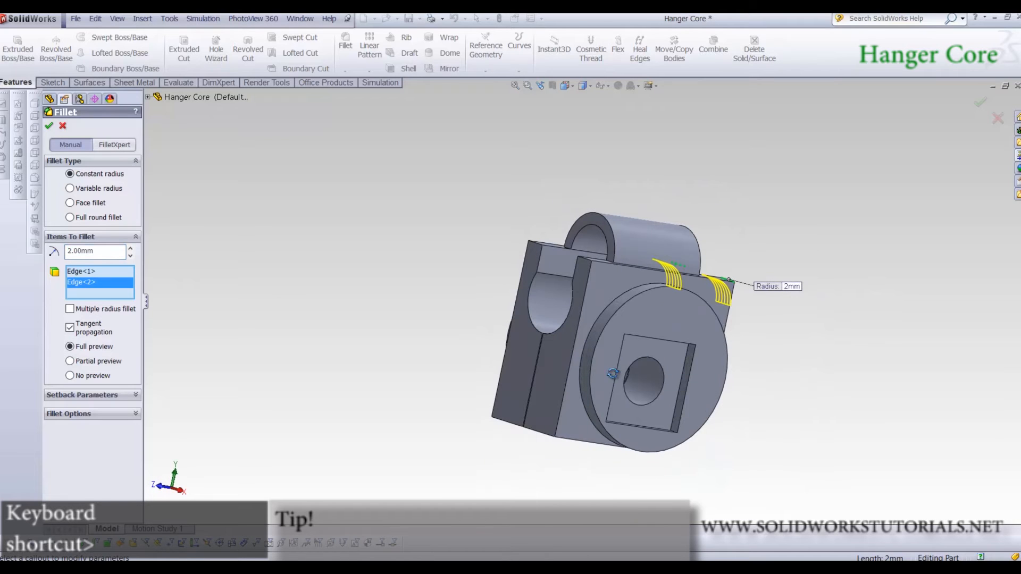
pyautogui.click(527, 429)
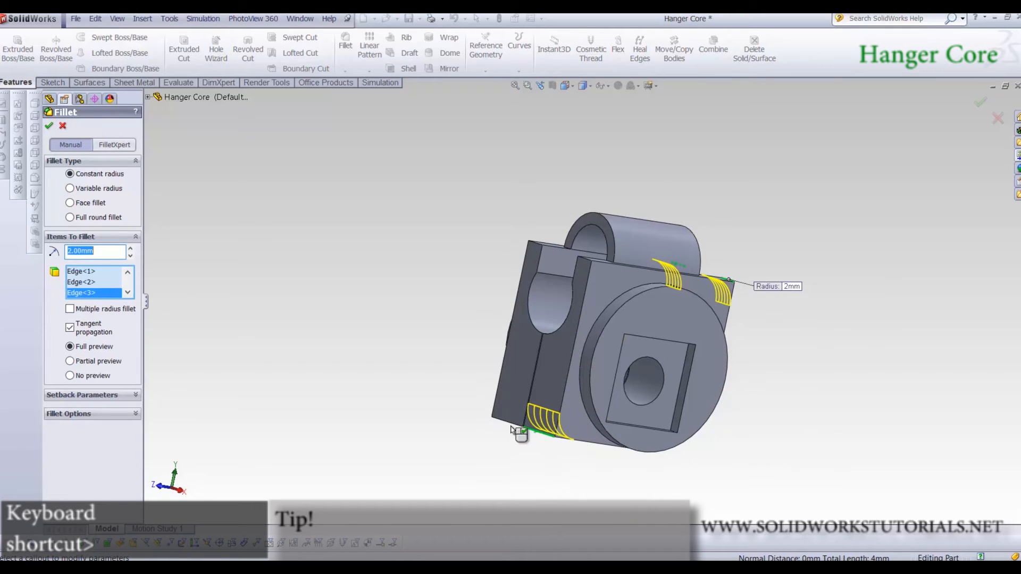
pyautogui.rightClick(508, 422)
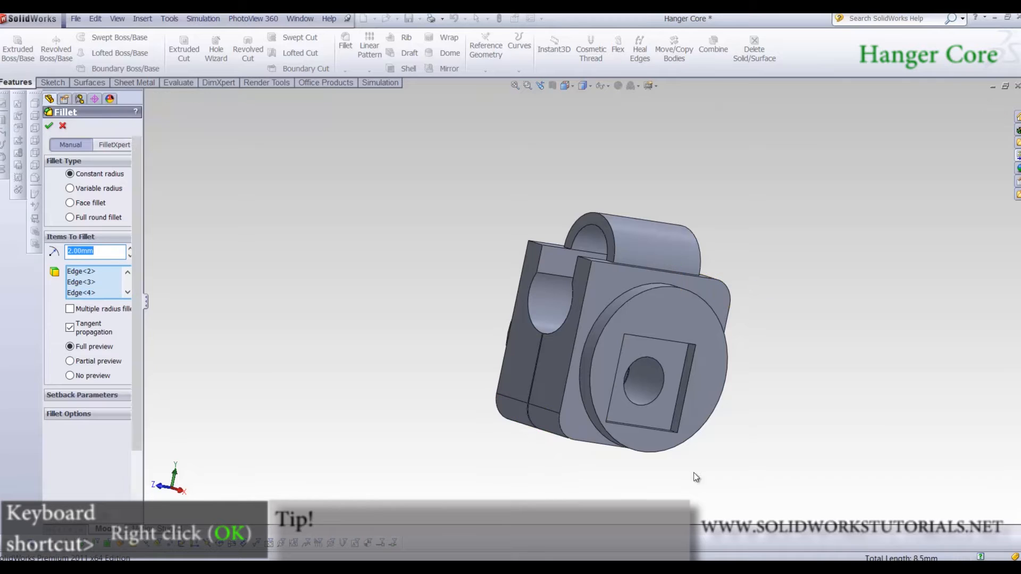
# Extrude the square-and-circle sketch 1 mm inward to fill the recess, with Merge result turned off to keep it a separate body
pyautogui.moveTo(825, 401); pyautogui.dragTo(605, 401, button='middle')
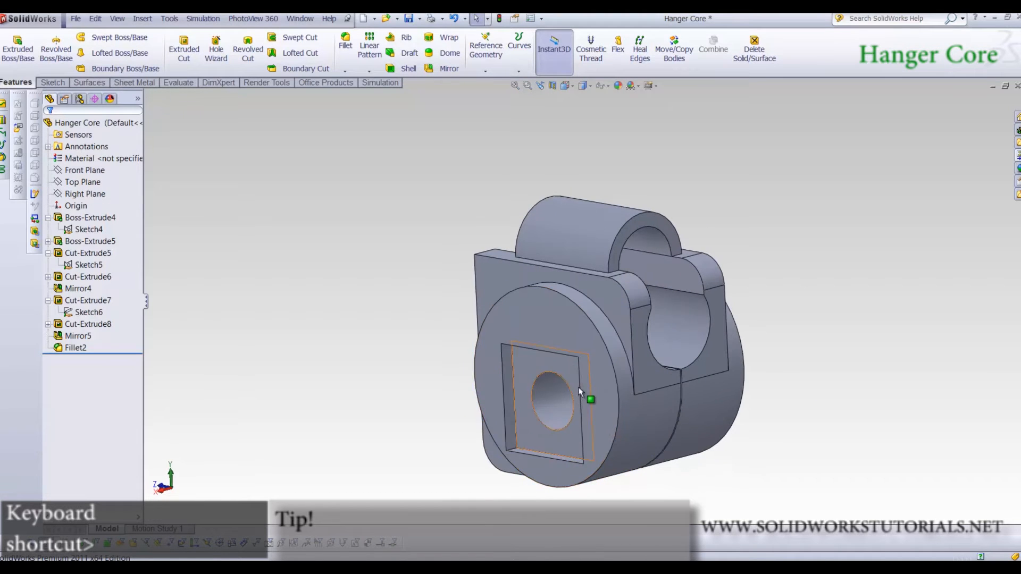
pyautogui.hotkey('shift', 'Right')
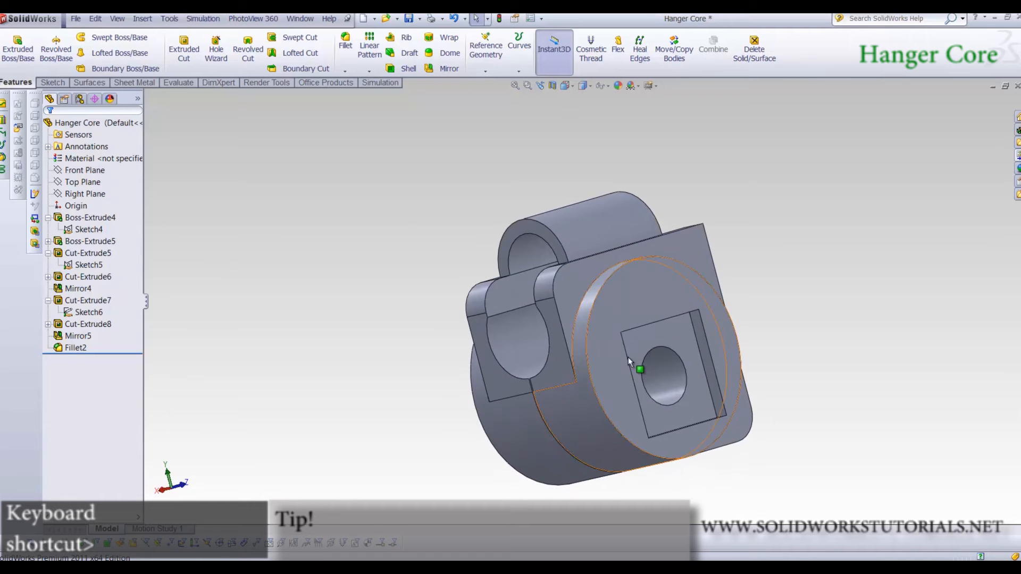
pyautogui.hotkey('shift', 'Left')
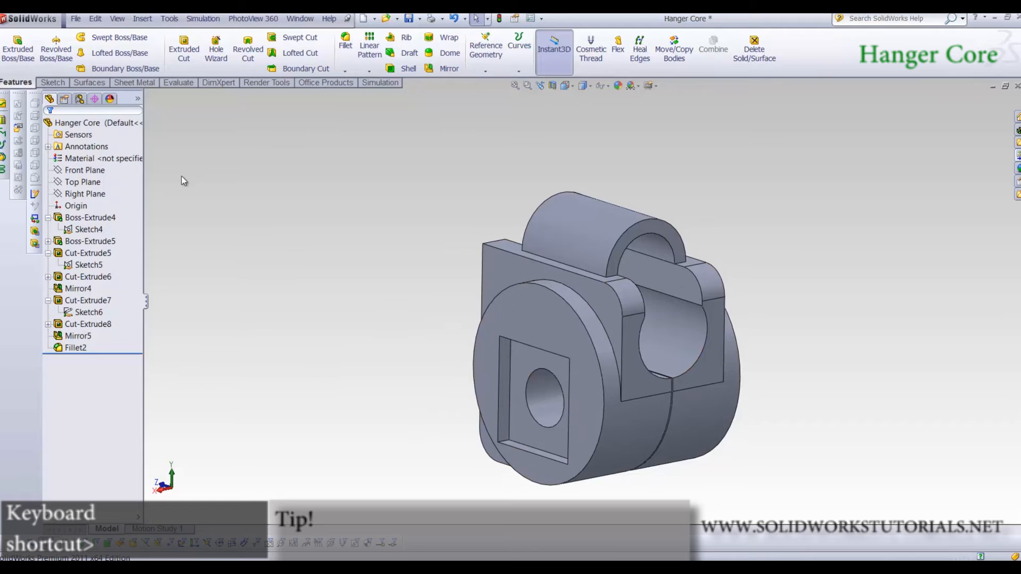
pyautogui.click(89, 312)
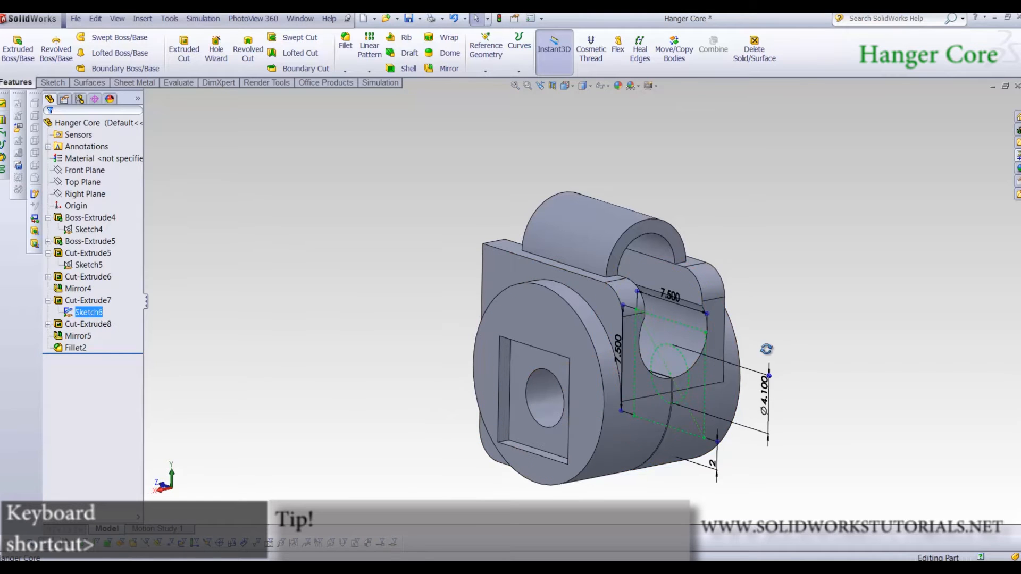
pyautogui.hotkey('ctrl', '8')
pyautogui.moveTo(601, 383); pyautogui.dragTo(591, 277, button='middle')
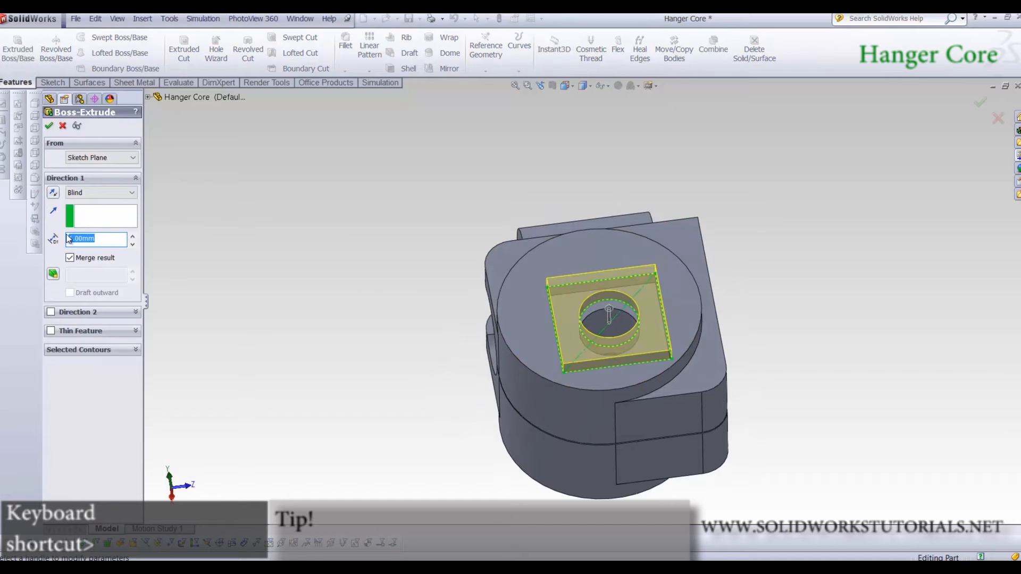
pyautogui.click(56, 196)
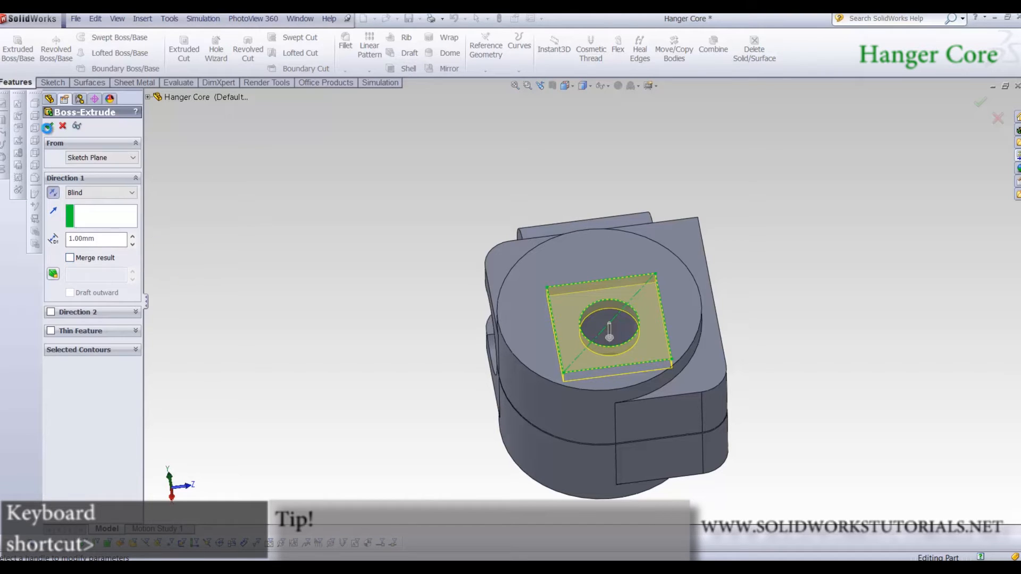
pyautogui.click(47, 127)
pyautogui.click(429, 335)
# Mirror the square insert body about the Right Plane
pyautogui.moveTo(506, 262); pyautogui.dragTo(555, 369, button='middle')
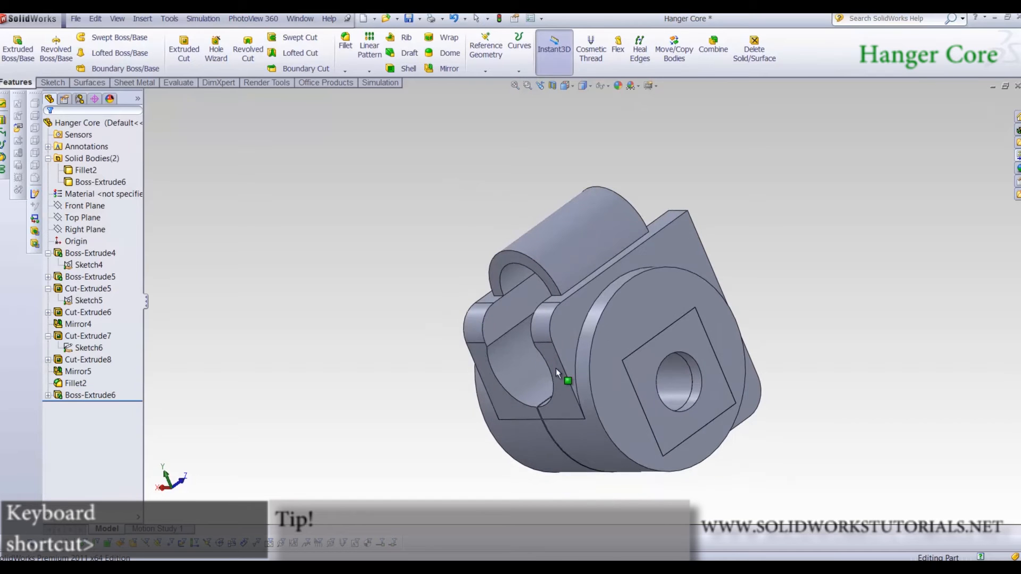
pyautogui.click(93, 230)
pyautogui.click(90, 232)
pyautogui.click(429, 70)
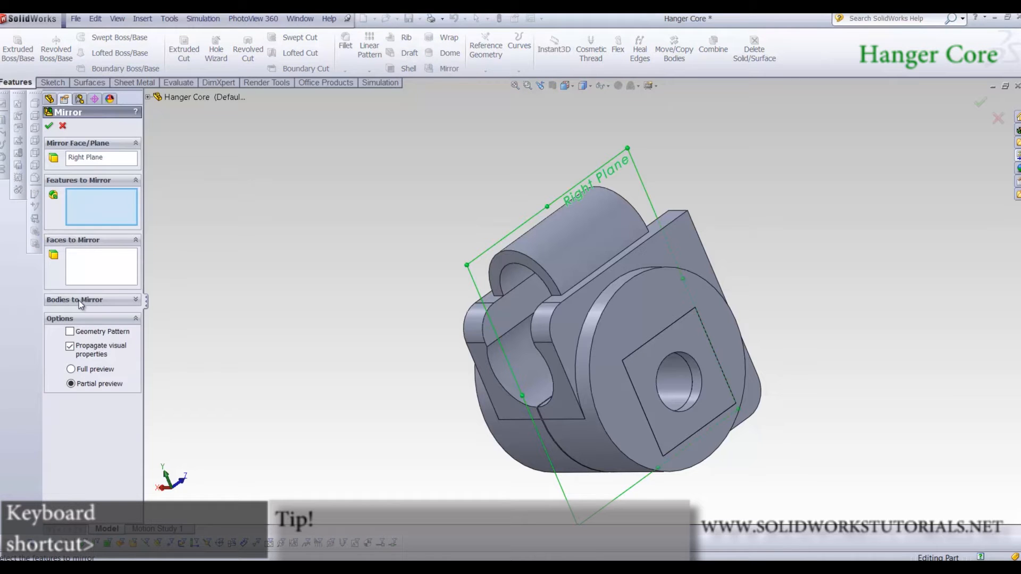
pyautogui.click(80, 300)
pyautogui.click(685, 343)
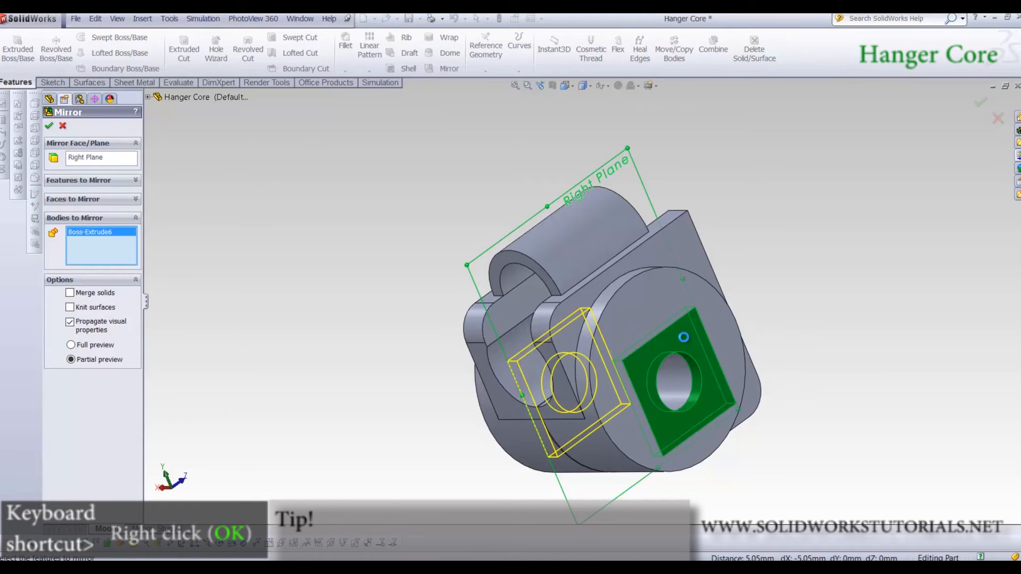
pyautogui.rightClick(685, 344)
# Highlight the entries in the solid bodies list to check which is the core and which is the mirrored insert
pyautogui.moveTo(685, 343); pyautogui.dragTo(652, 334, button='middle')
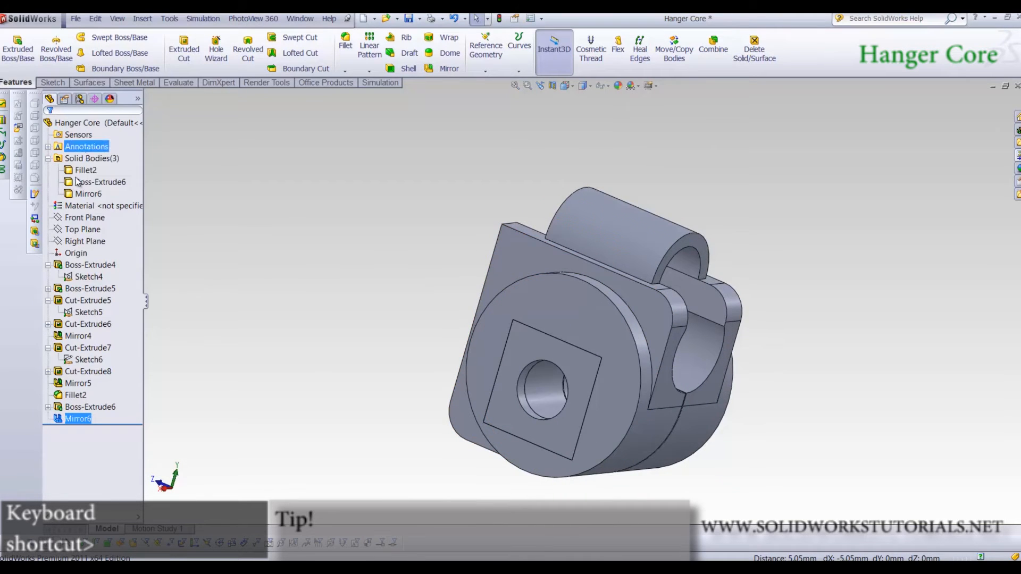
pyautogui.click(115, 161)
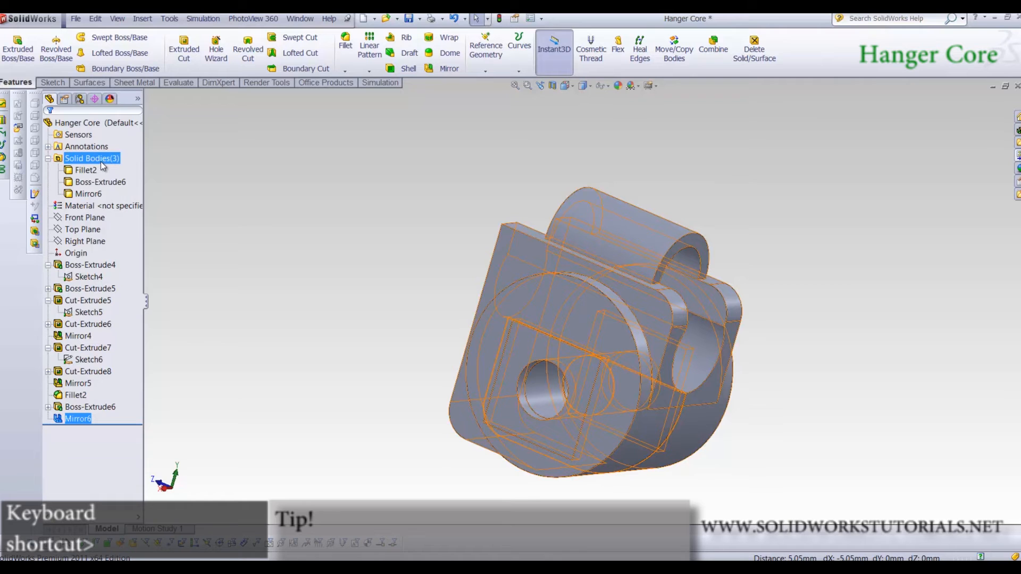
pyautogui.click(85, 171)
pyautogui.moveTo(899, 423); pyautogui.dragTo(505, 346, button='middle')
pyautogui.keyDown('ctrl'); pyautogui.click(89, 194); pyautogui.keyUp('ctrl')
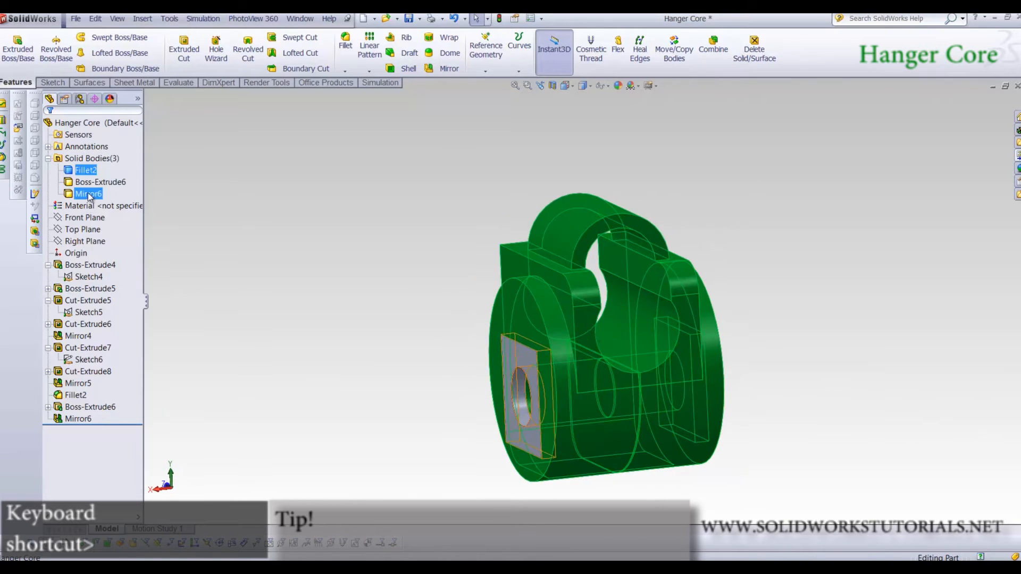
pyautogui.click(88, 193)
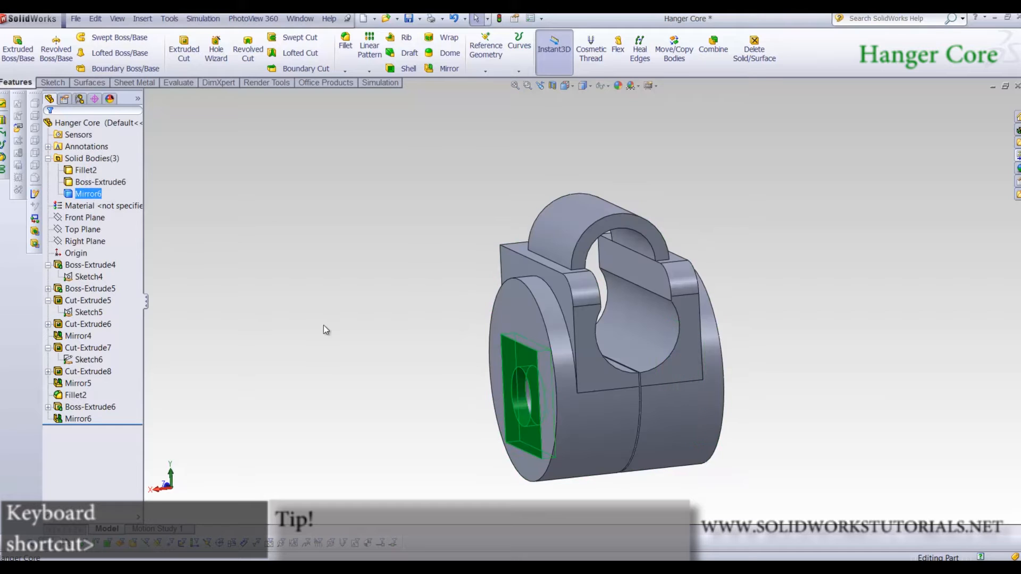
pyautogui.moveTo(324, 324); pyautogui.dragTo(344, 363, button='middle')
pyautogui.click(267, 240)
# Assign the ABS PC material to the core body, the first entry among the solid bodies
pyautogui.click(92, 158)
pyautogui.rightClick(88, 171)
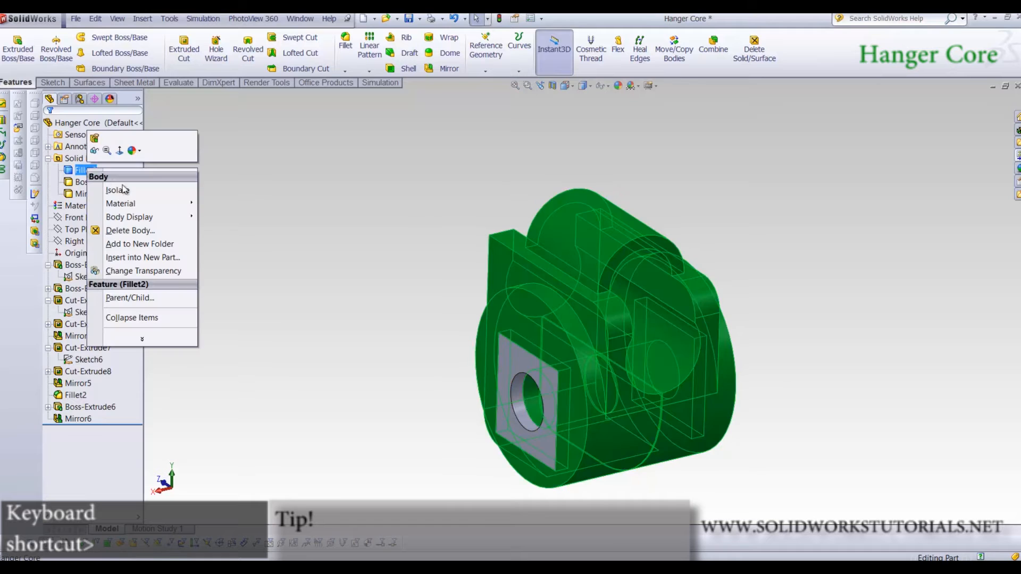
pyautogui.moveTo(142, 206)
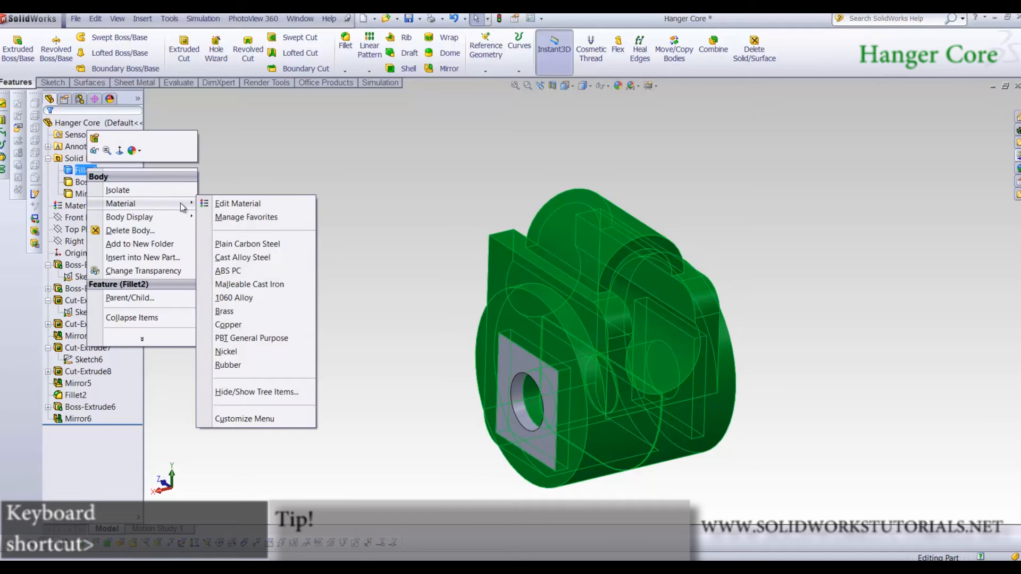
pyautogui.click(257, 270)
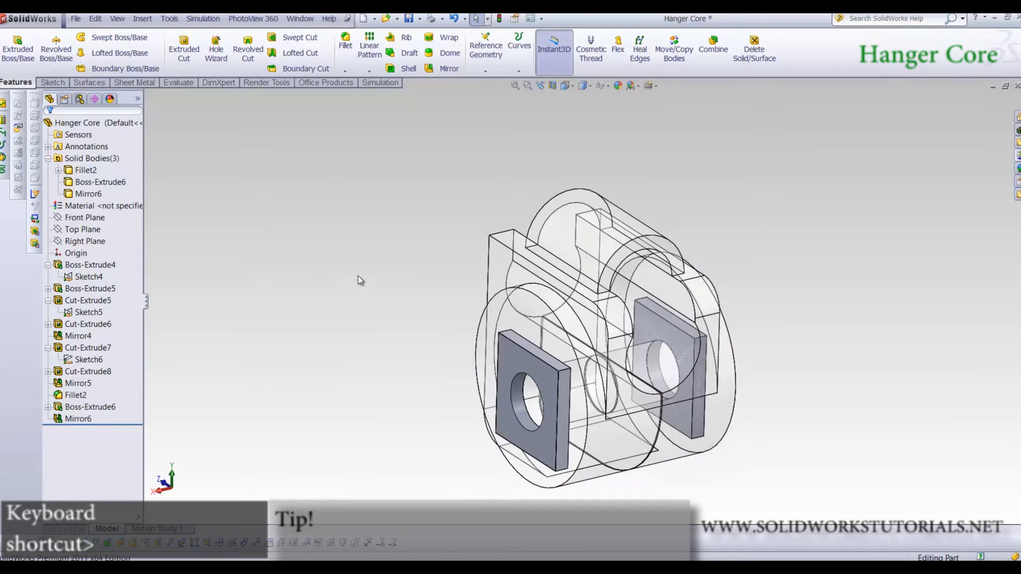
# Turn off the transparency of the core body so that it displays opaque around the square inserts
pyautogui.click(137, 101)
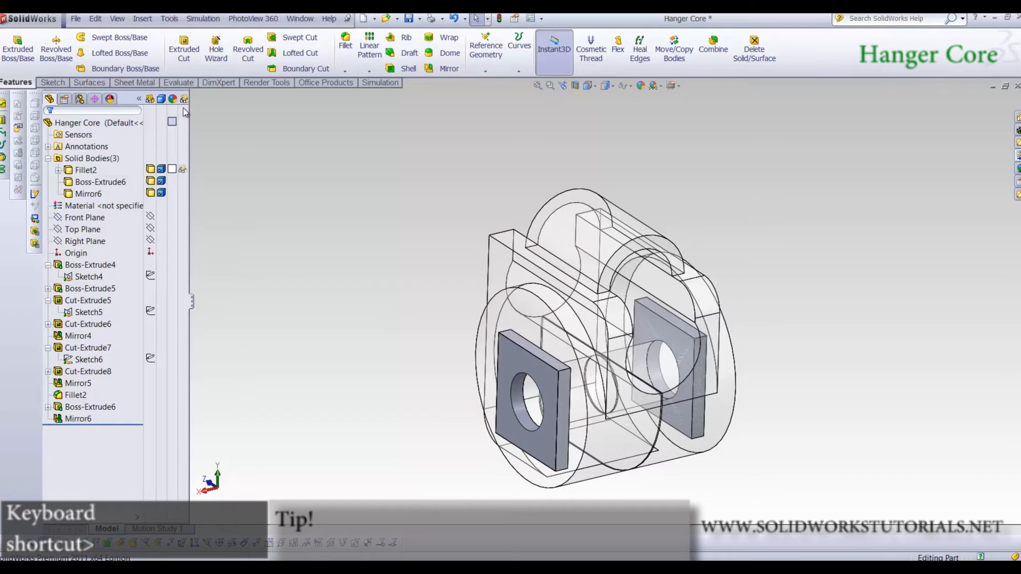
pyautogui.click(182, 169)
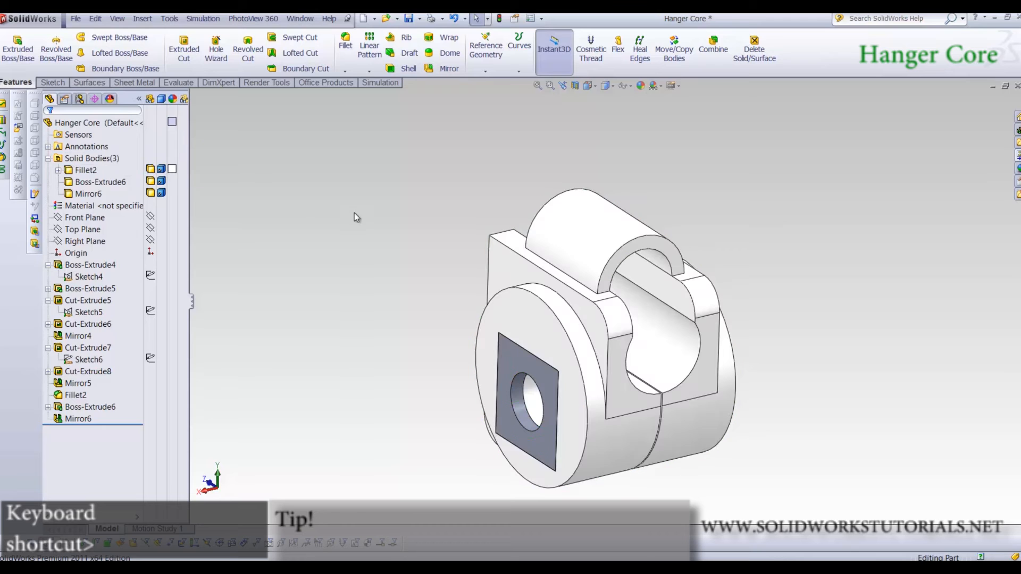
pyautogui.click(137, 101)
pyautogui.moveTo(417, 345); pyautogui.dragTo(455, 315, button='middle')
pyautogui.hotkey('shift', 'Left')
pyautogui.hotkey('shift', 'Left')
pyautogui.moveTo(609, 423); pyautogui.dragTo(686, 421, button='middle')
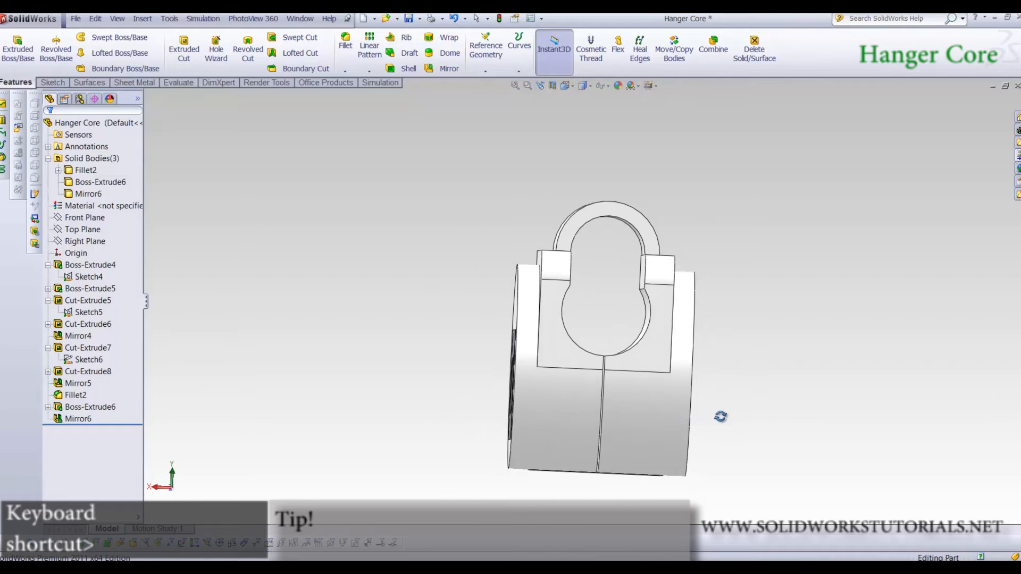
pyautogui.hotkey('shift', 'Right')
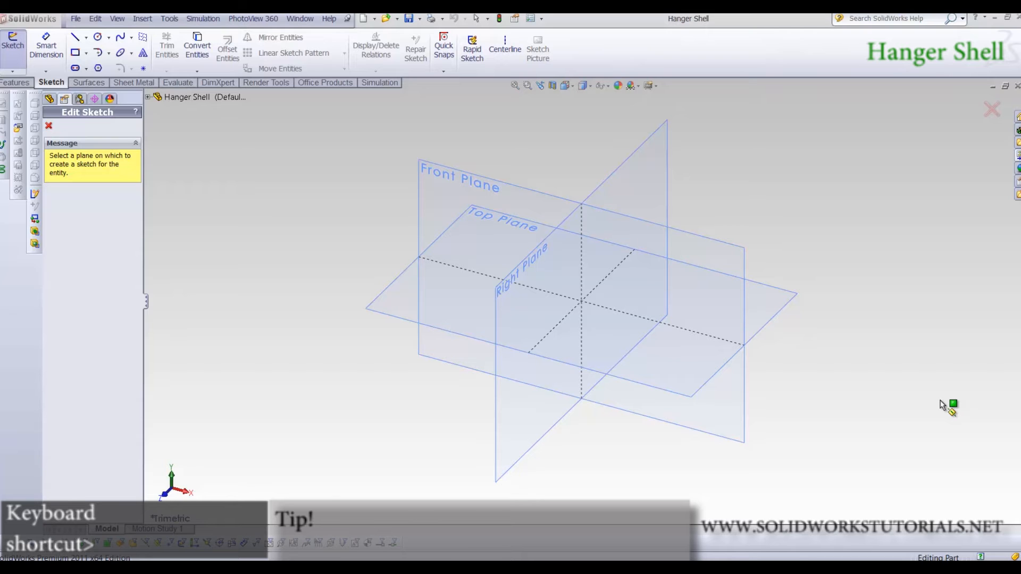
# On the Top Plane, sketch a U-shaped profile of three lines, open toward the origin, about 19 mm wide and 15 mm high
pyautogui.click(521, 197)
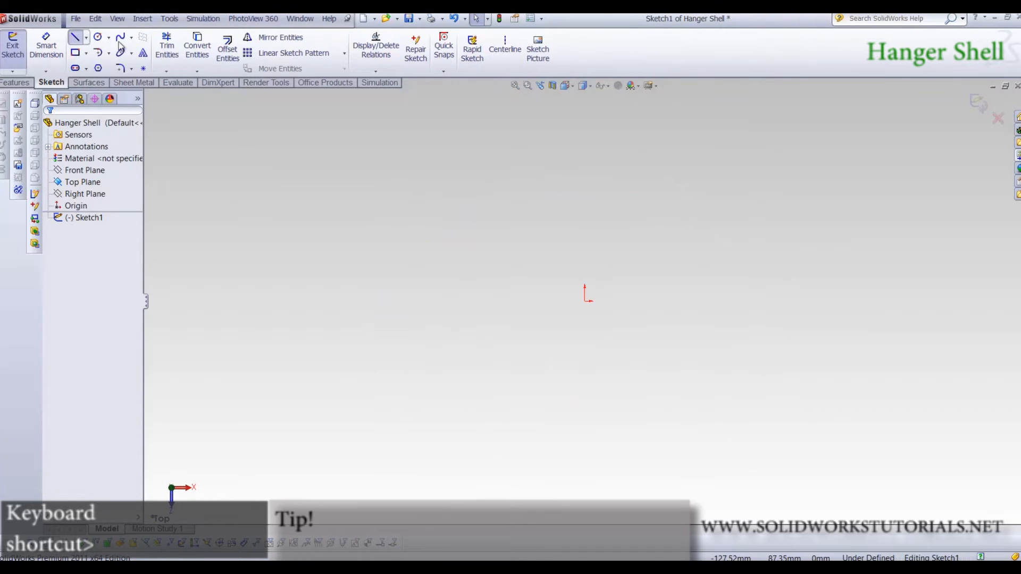
pyautogui.click(75, 37)
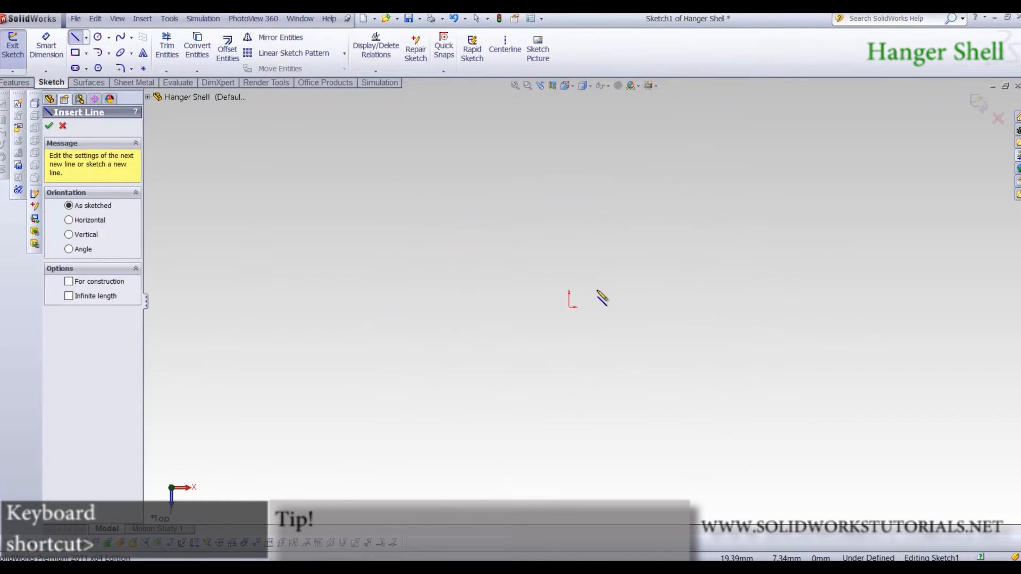
pyautogui.click(448, 346)
pyautogui.click(448, 230)
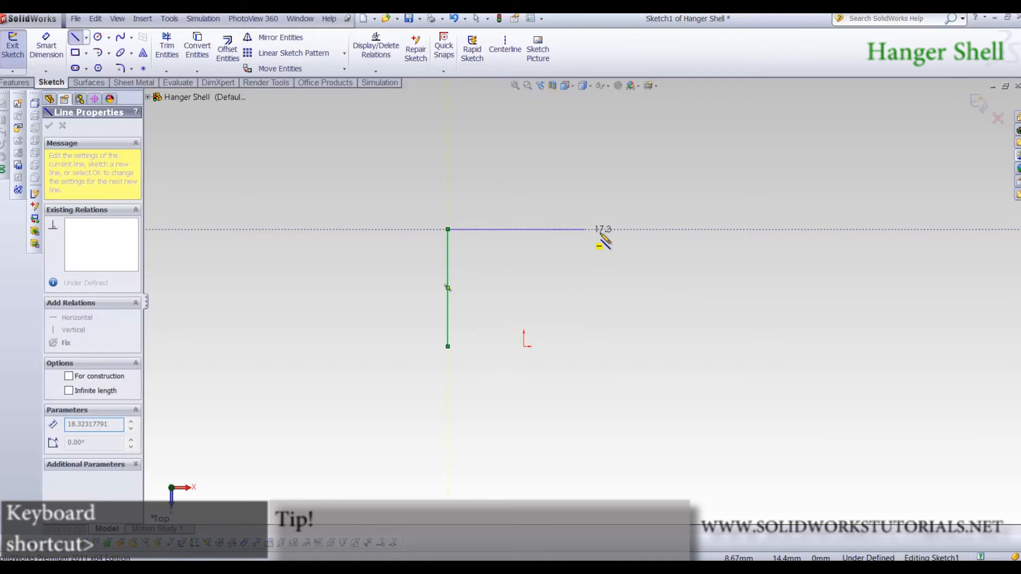
pyautogui.click(600, 229)
pyautogui.click(600, 346)
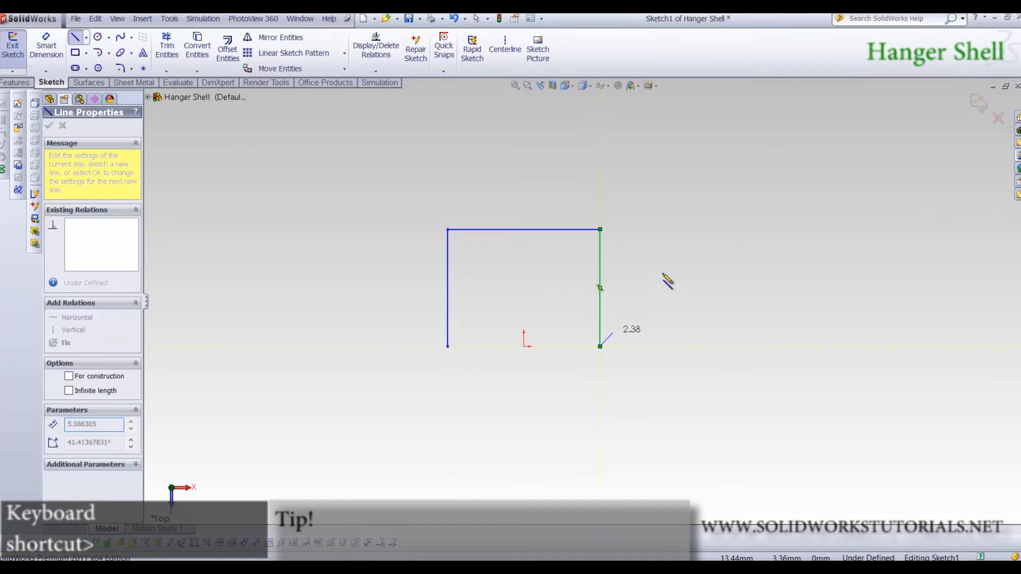
# Dimension the U-profile with a width of 18 mm and a side line length of 19 mm
pyautogui.moveTo(641, 170); pyautogui.dragTo(645, 107, button='right')
pyautogui.click(538, 229)
pyautogui.click(535, 201)
pyautogui.write('18')
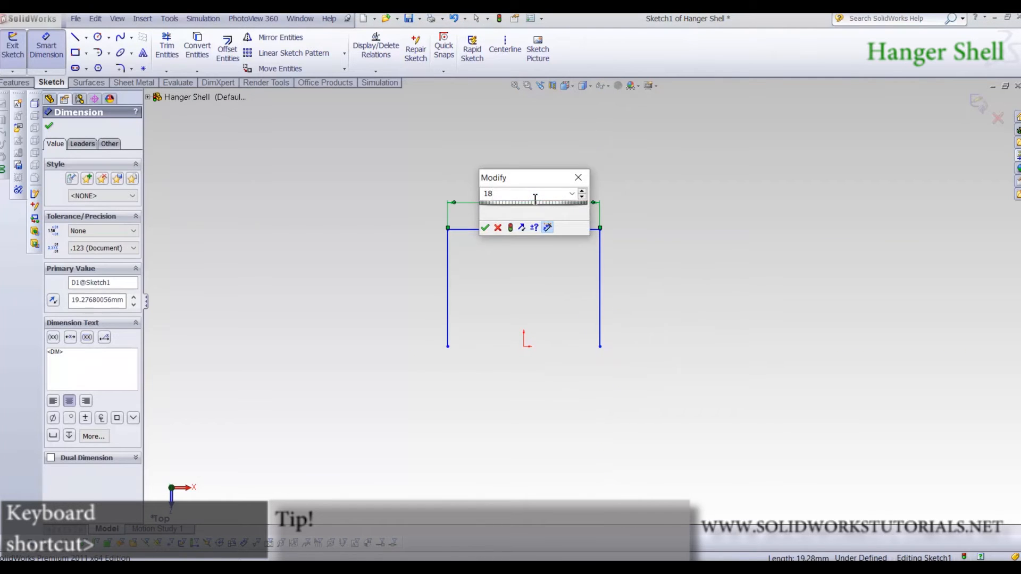
pyautogui.press('Return')
pyautogui.click(590, 260)
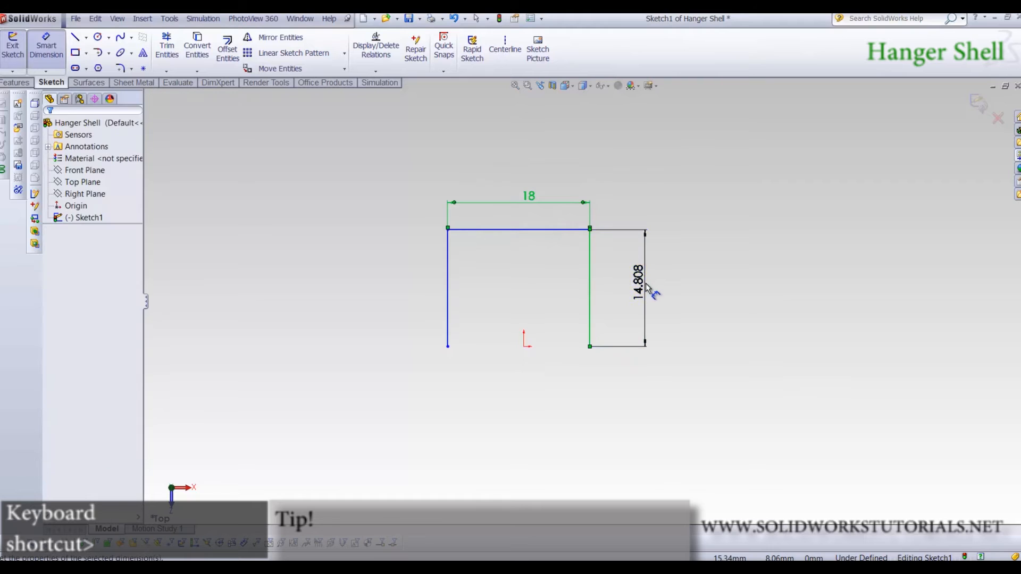
pyautogui.click(646, 284)
pyautogui.write('19')
pyautogui.press('Return')
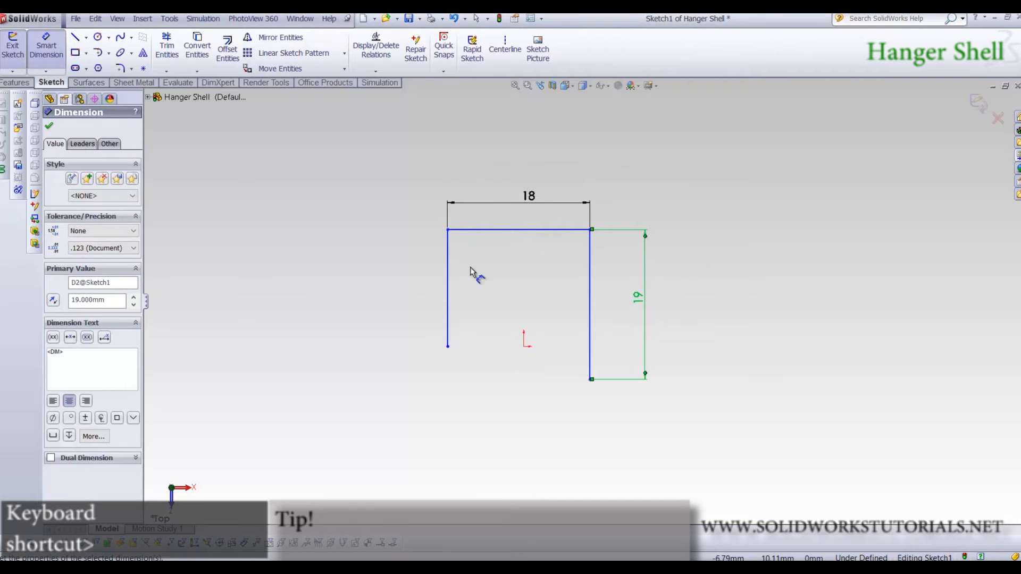
pyautogui.click(491, 284)
pyautogui.press('Escape')
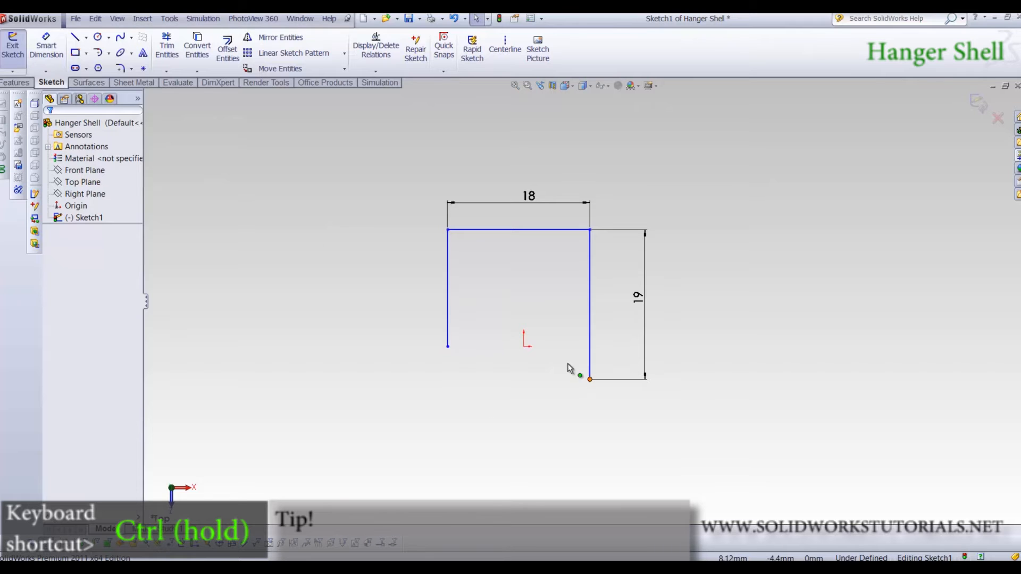
# Add a horizontal relation between the free endpoints of both side lines and the origin
pyautogui.keyDown('ctrl'); pyautogui.click(590, 379); pyautogui.keyUp('ctrl')
pyautogui.keyDown('ctrl'); pyautogui.click(523, 347); pyautogui.keyUp('ctrl')
pyautogui.keyDown('ctrl'); pyautogui.click(448, 346); pyautogui.keyUp('ctrl')
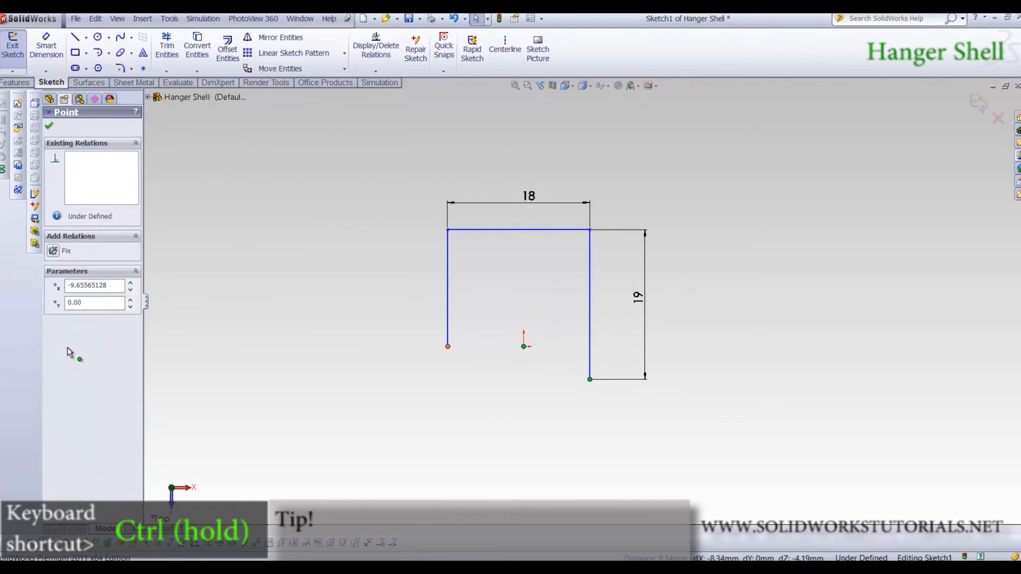
pyautogui.click(54, 324)
pyautogui.press('Escape')
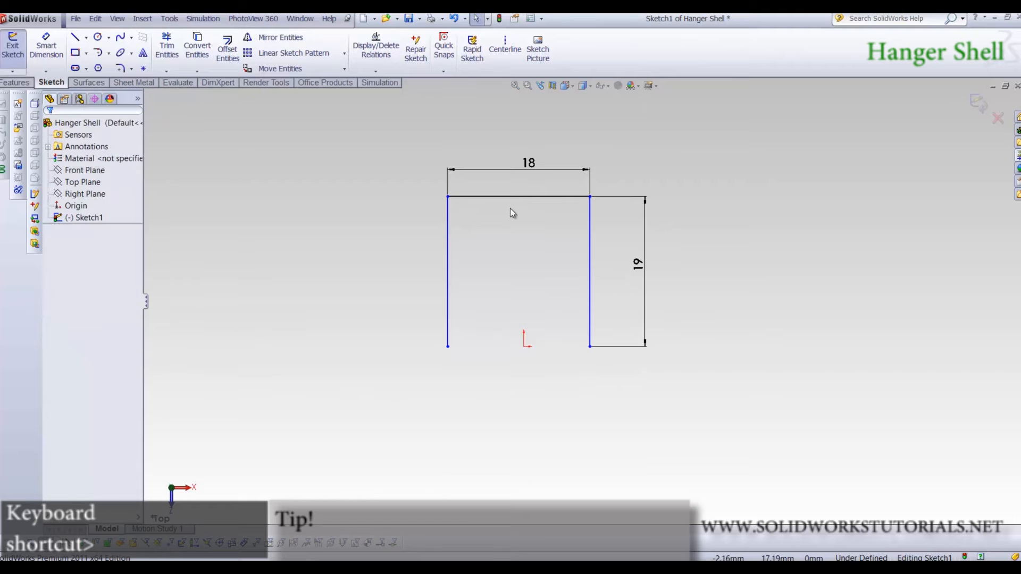
# Add a vertical relation between the midpoint of the upper horizontal line and the origin to center the profile
pyautogui.rightClick(512, 197)
pyautogui.press('Escape')
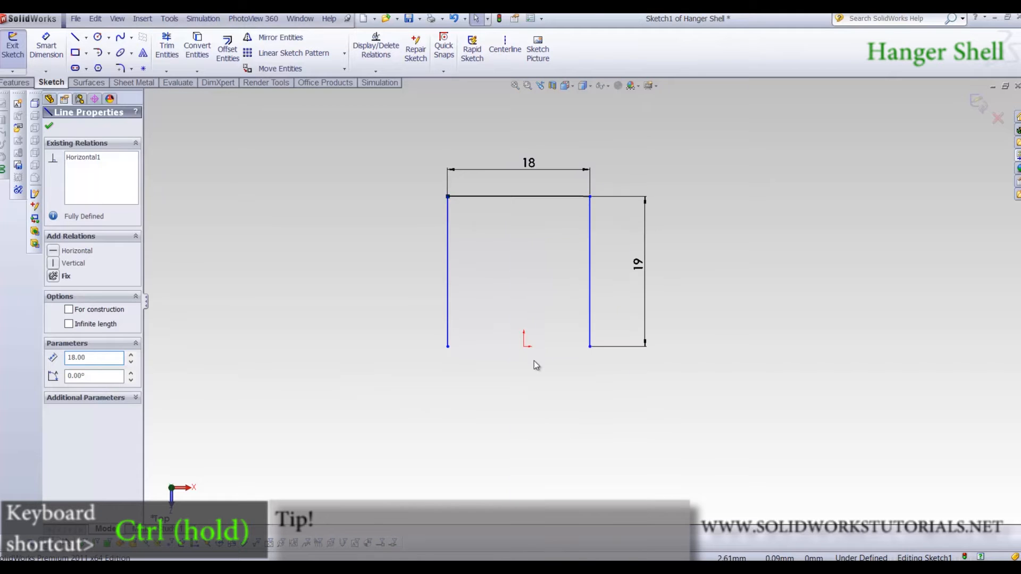
pyautogui.keyDown('ctrl'); pyautogui.click(523, 348); pyautogui.keyUp('ctrl')
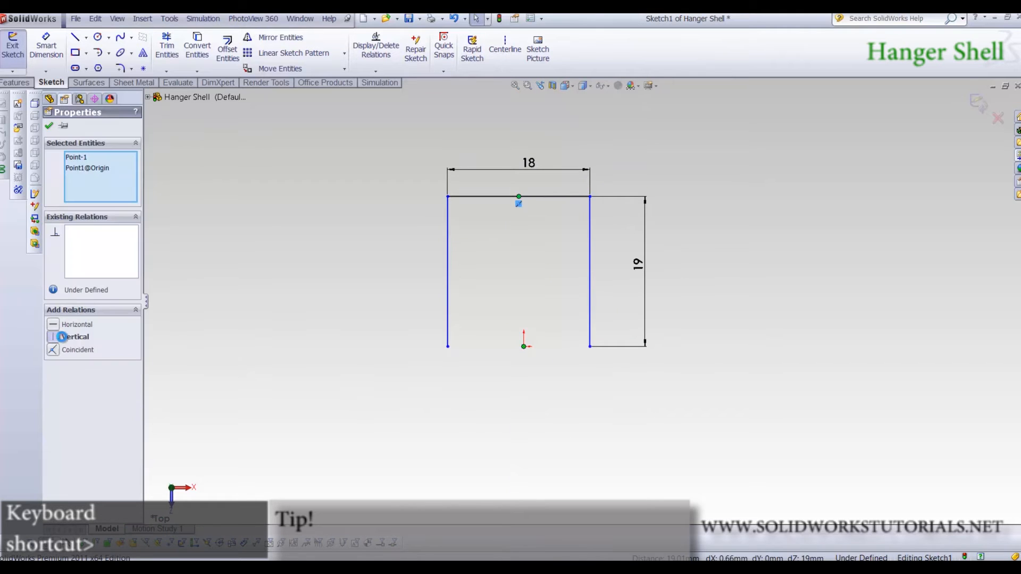
pyautogui.click(62, 337)
pyautogui.press('Escape')
# Round the upper right corner of the profile with a 1 mm sketch fillet
pyautogui.scroll(-3, 538, 283)
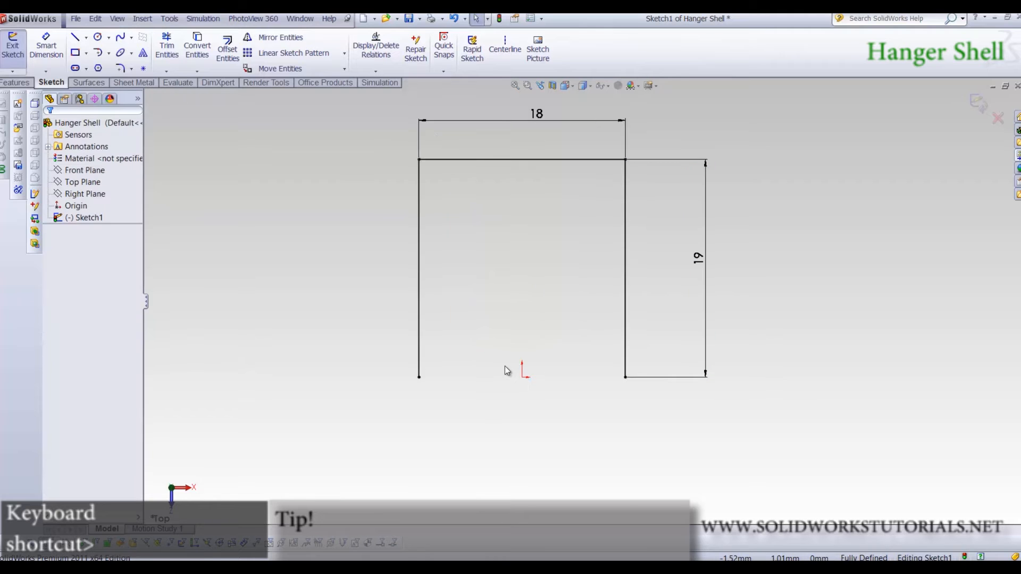
pyautogui.click(121, 68)
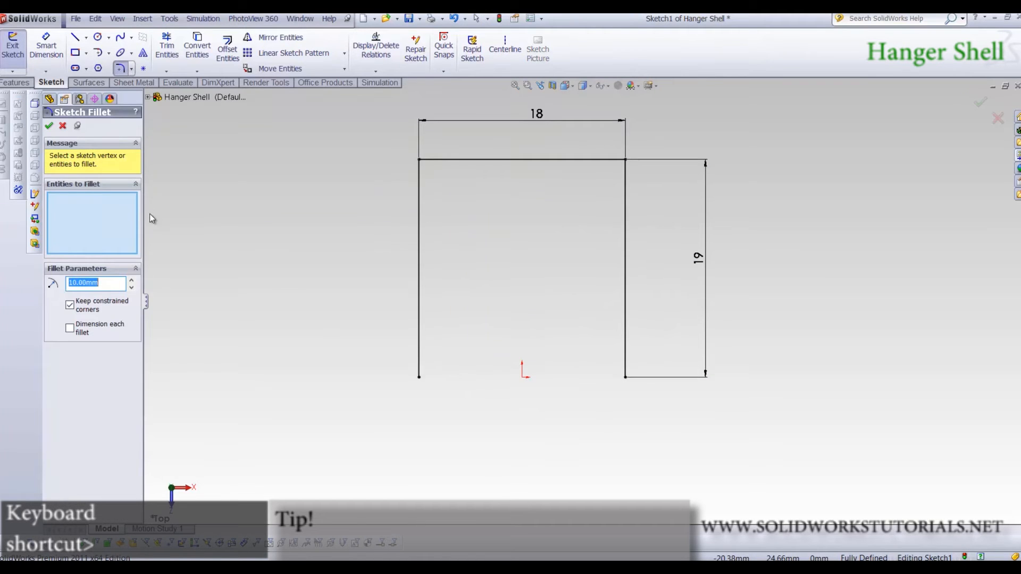
pyautogui.write('1')
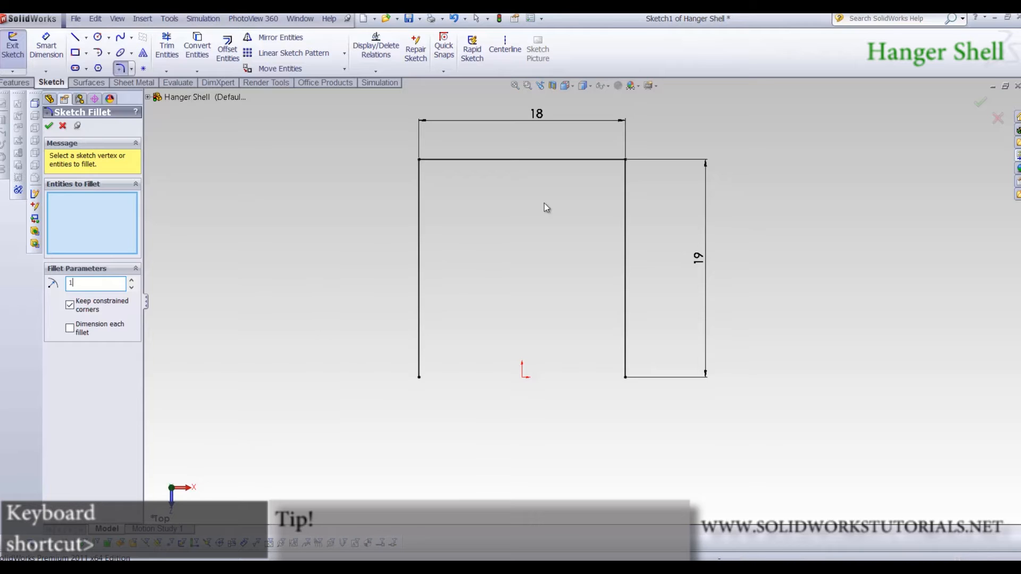
pyautogui.click(625, 160)
pyautogui.click(556, 306)
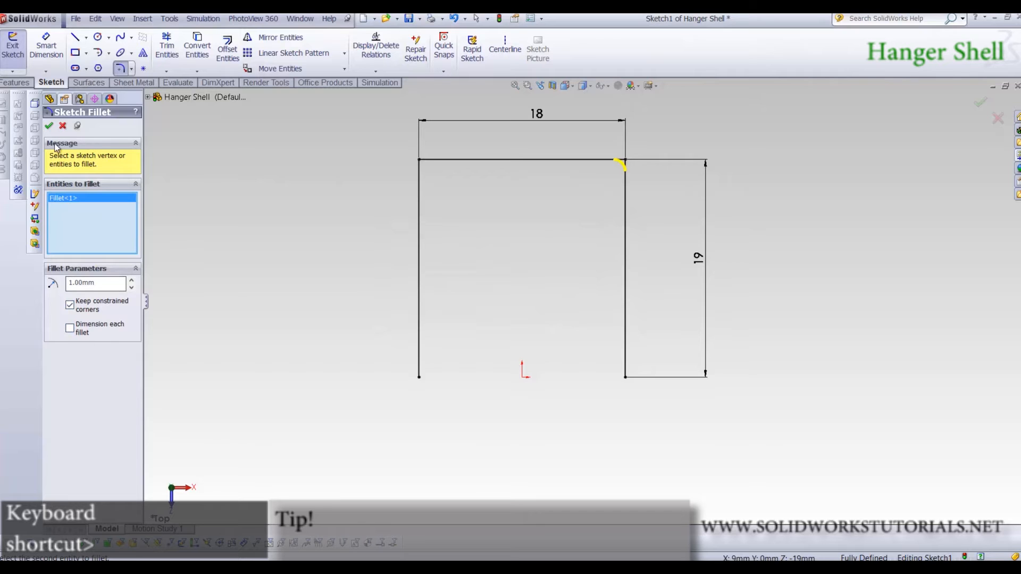
pyautogui.click(49, 126)
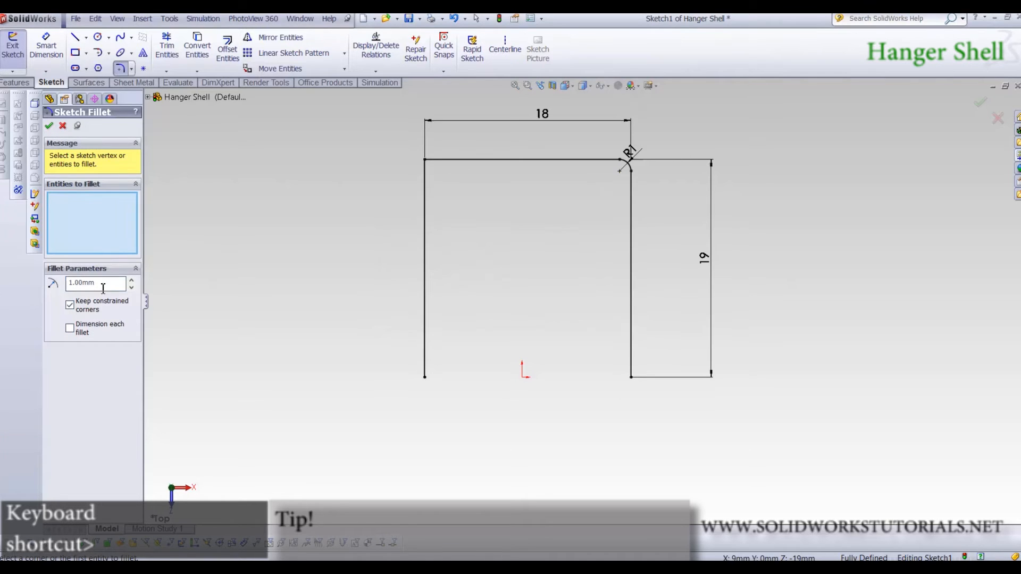
# Round the upper left corner of the profile with a 5 mm sketch fillet
pyautogui.write('5')
pyautogui.click(426, 160)
pyautogui.click(540, 309)
pyautogui.rightClick(541, 306)
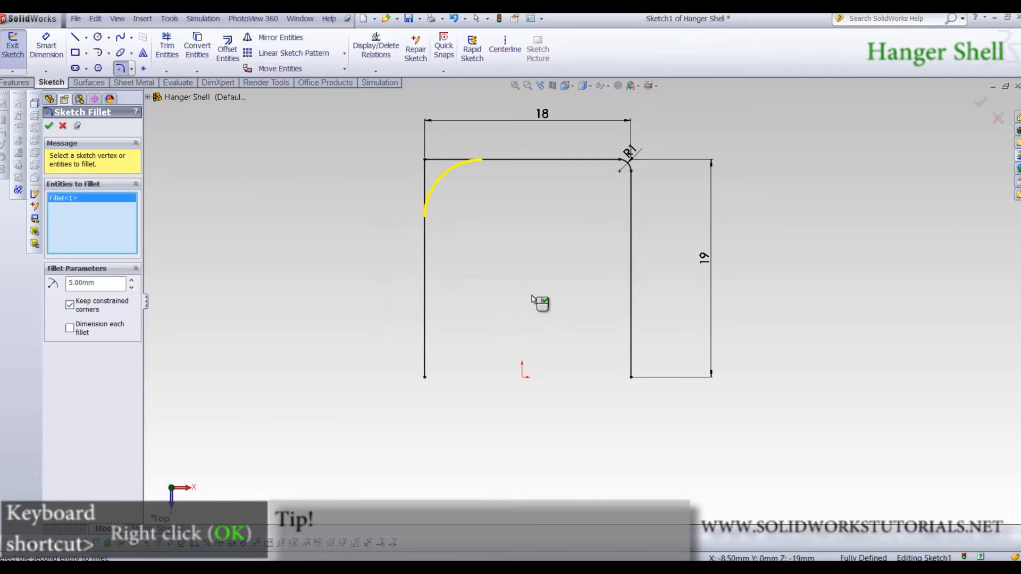
pyautogui.click(49, 127)
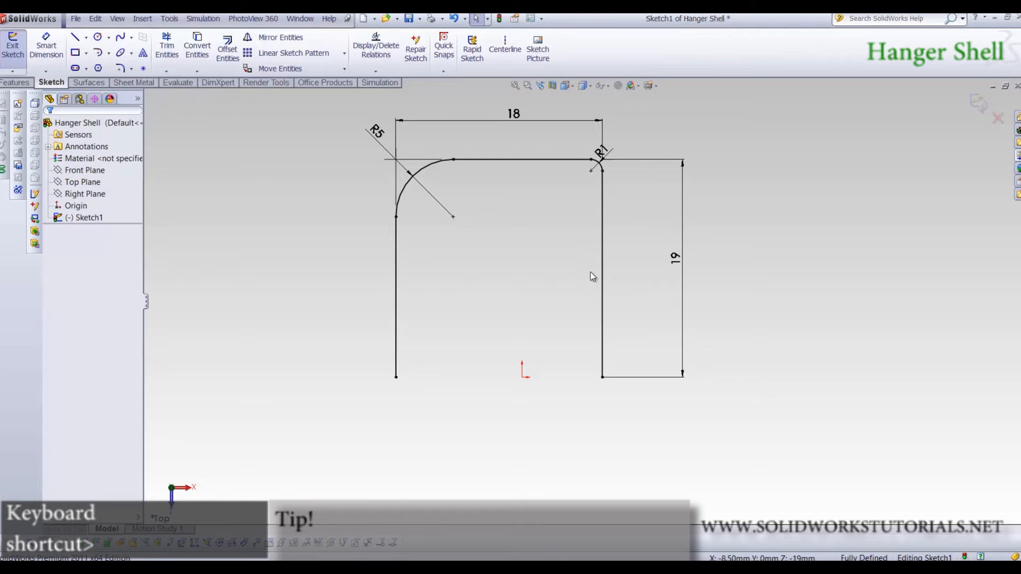
# Extrude the open profile as a one-direction thin feature with 1 mm wall thickness, Mid Plane, 8 mm deep
pyautogui.click(21, 82)
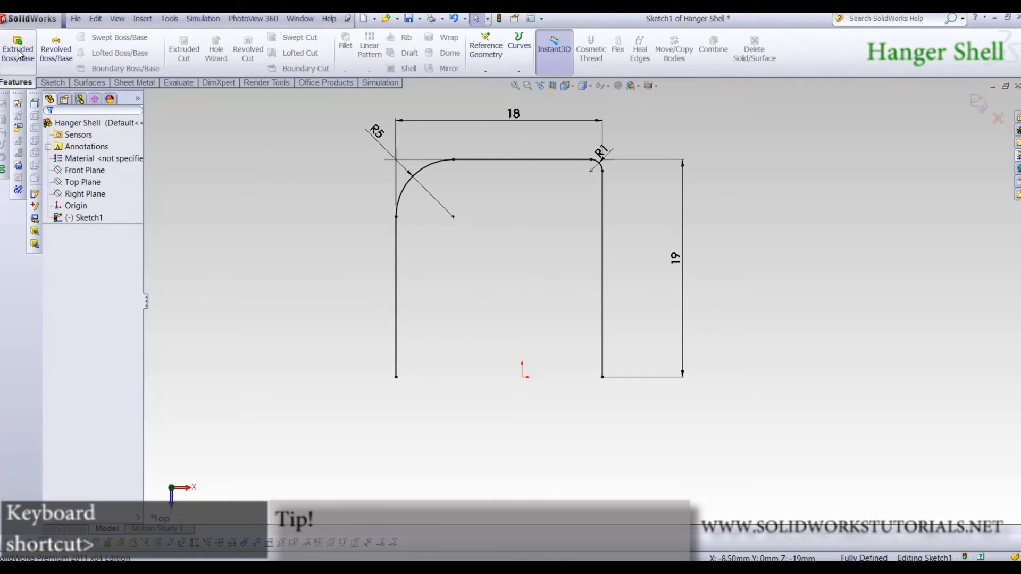
pyautogui.click(18, 49)
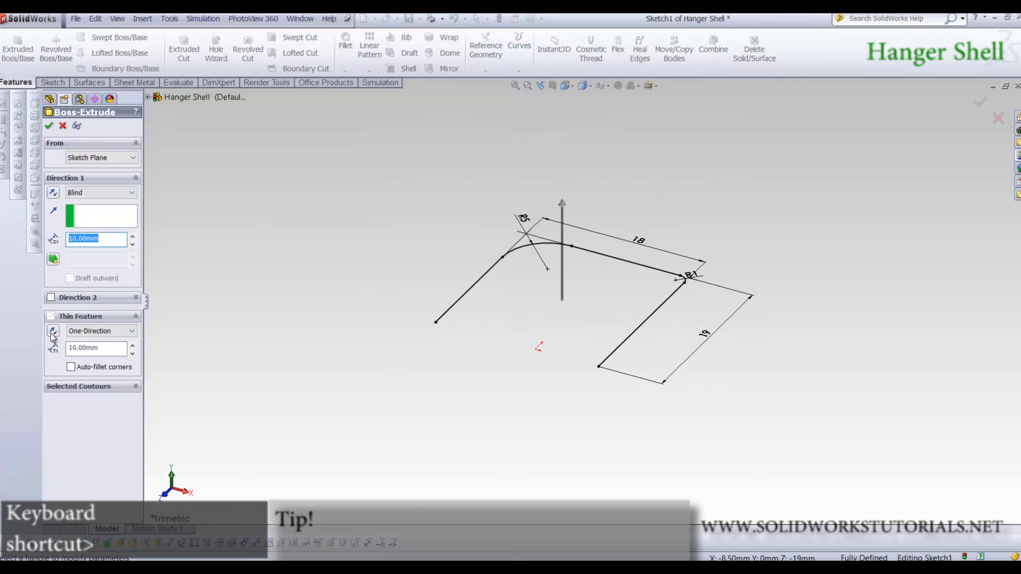
pyautogui.tripleClick(108, 352)
pyautogui.write('1')
pyautogui.press('Return')
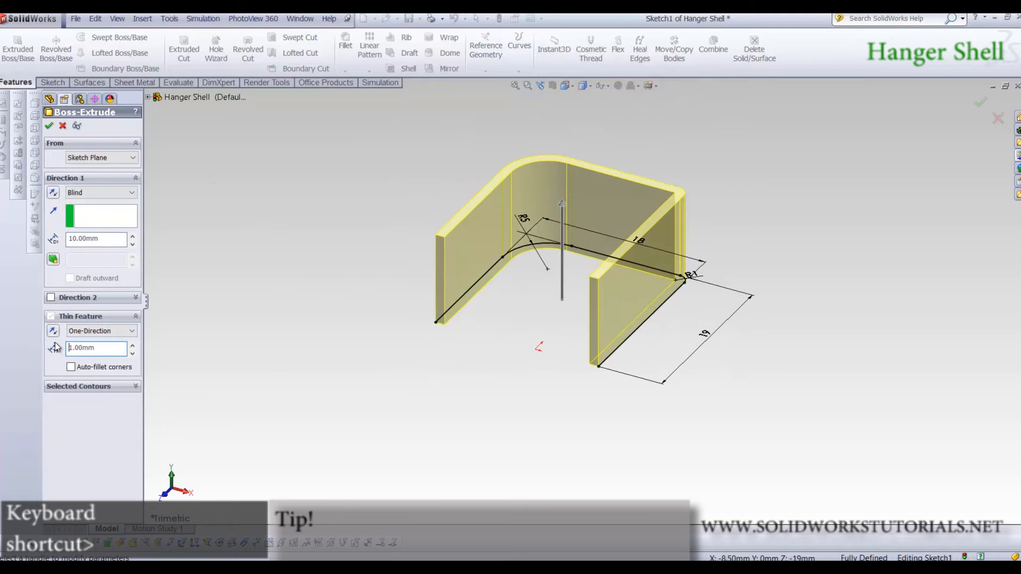
pyautogui.moveTo(491, 383); pyautogui.dragTo(537, 351, button='middle')
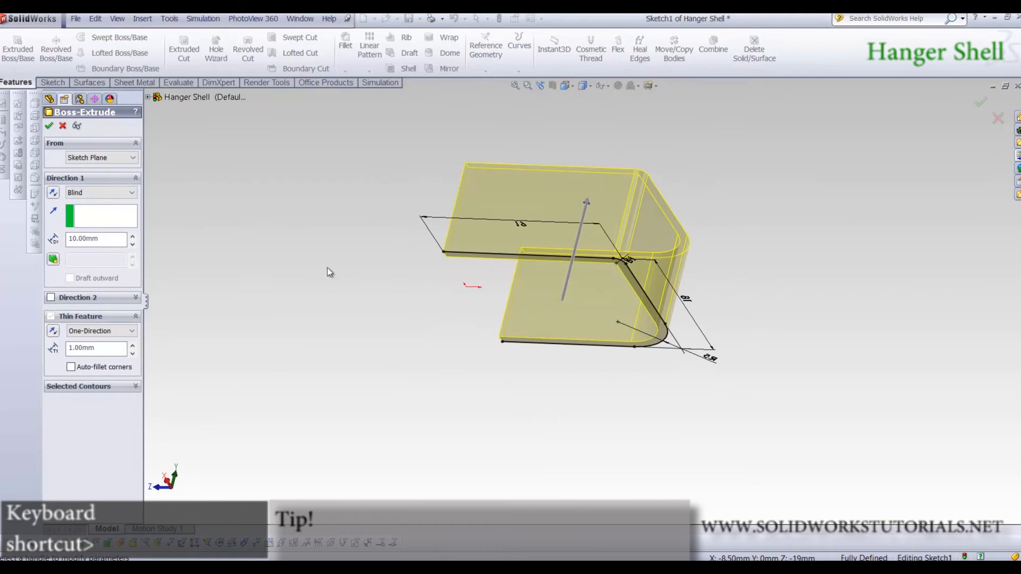
pyautogui.click(112, 193)
pyautogui.click(85, 247)
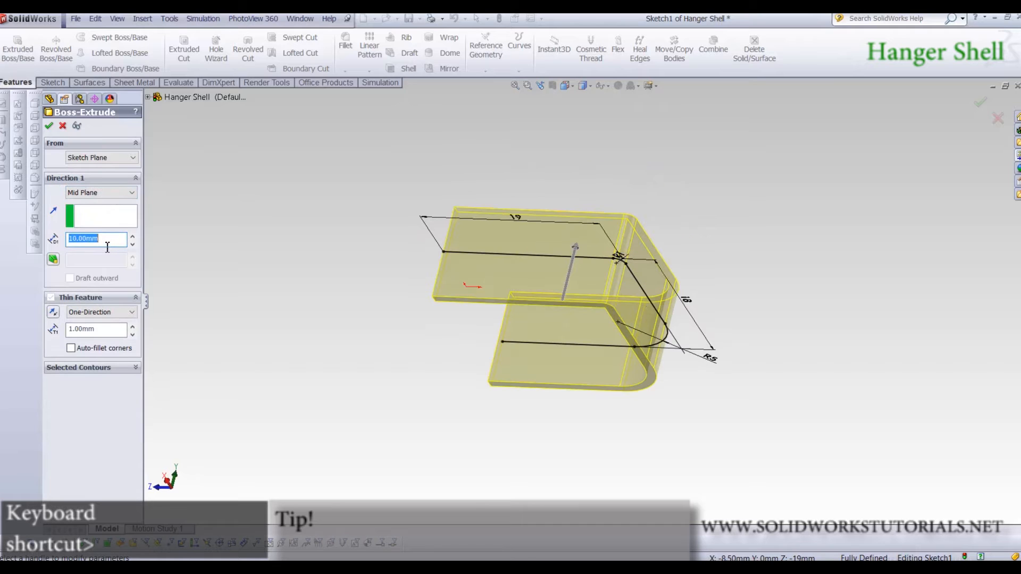
pyautogui.write('8')
pyautogui.press('Return')
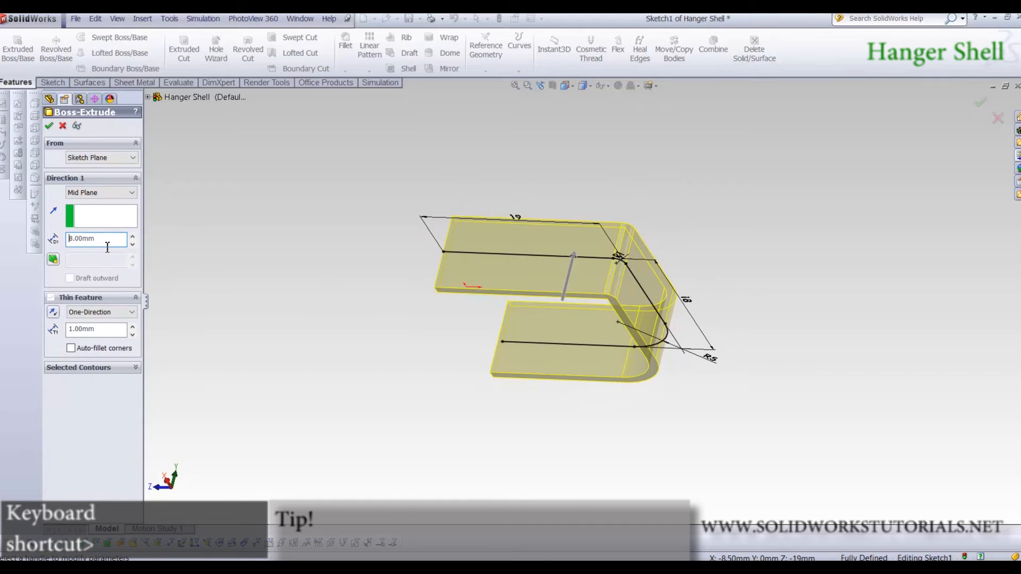
pyautogui.click(719, 355)
# Start a sketch on the outer face of the leg beside the 1 mm bend and view it normal to the face
pyautogui.moveTo(588, 410); pyautogui.dragTo(539, 159, button='middle')
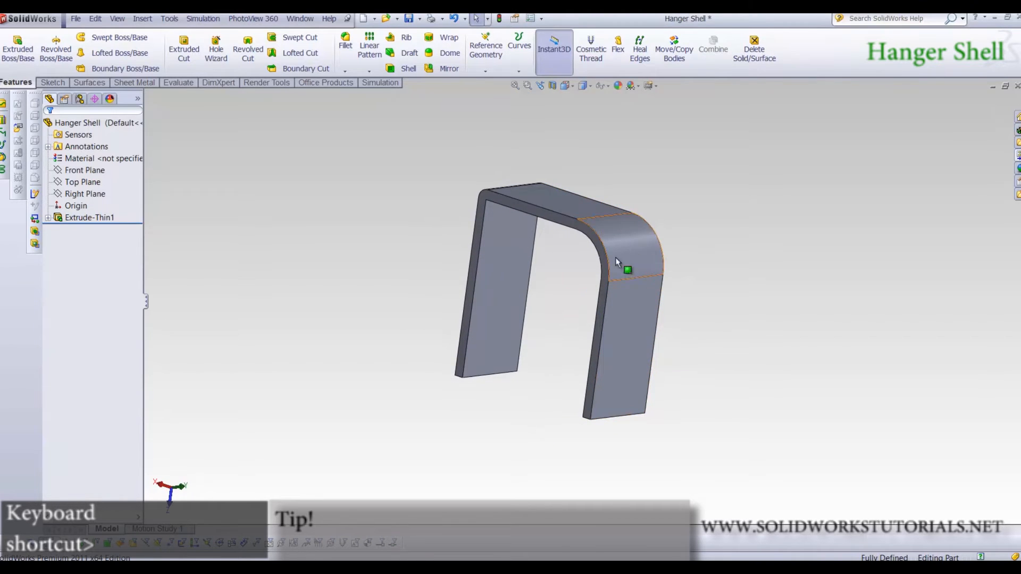
pyautogui.moveTo(554, 262); pyautogui.dragTo(595, 304, button='middle')
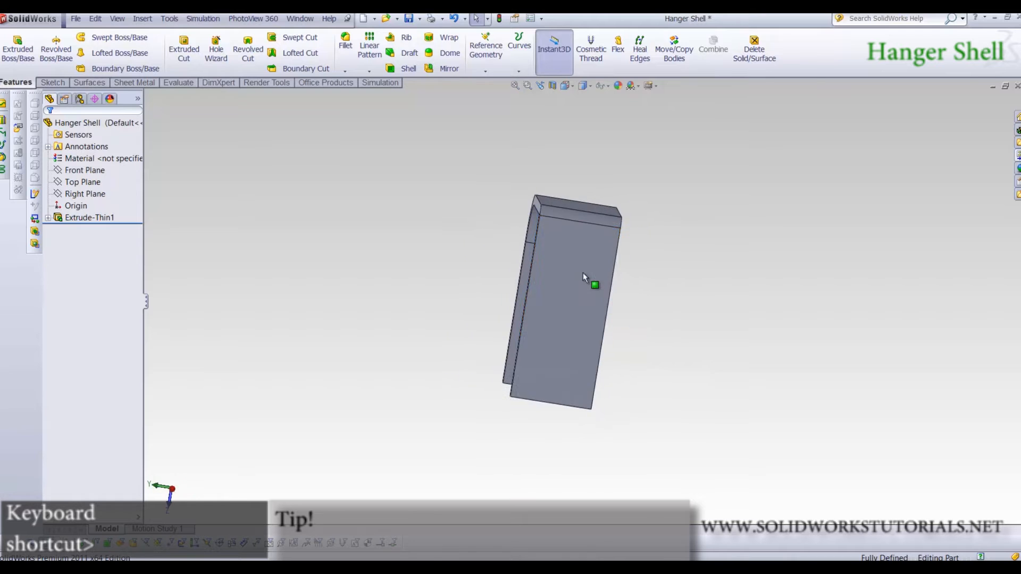
pyautogui.moveTo(574, 221); pyautogui.dragTo(610, 326, button='middle')
pyautogui.click(610, 330)
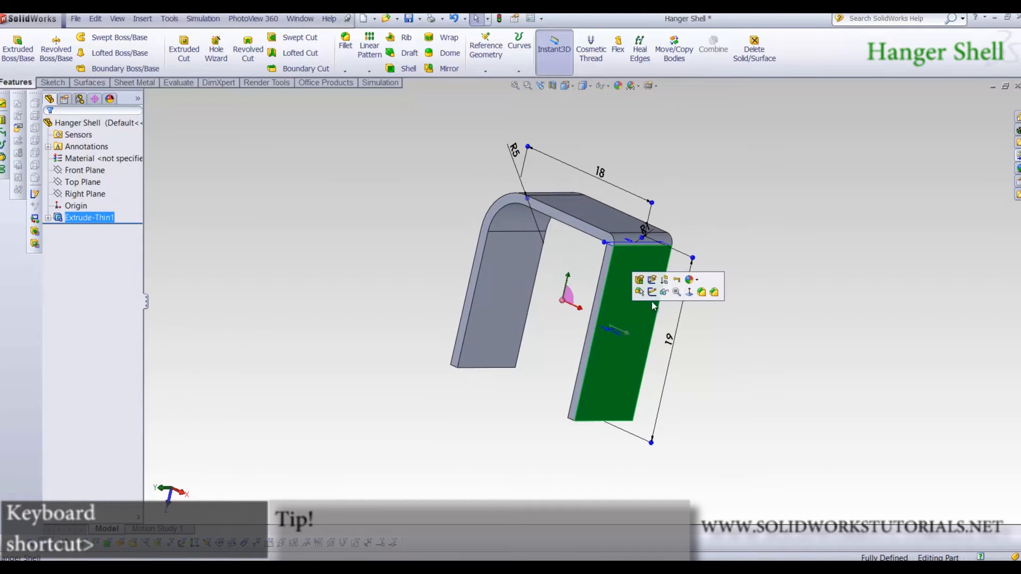
pyautogui.click(652, 292)
pyautogui.press('space')
pyautogui.doubleClick(678, 346)
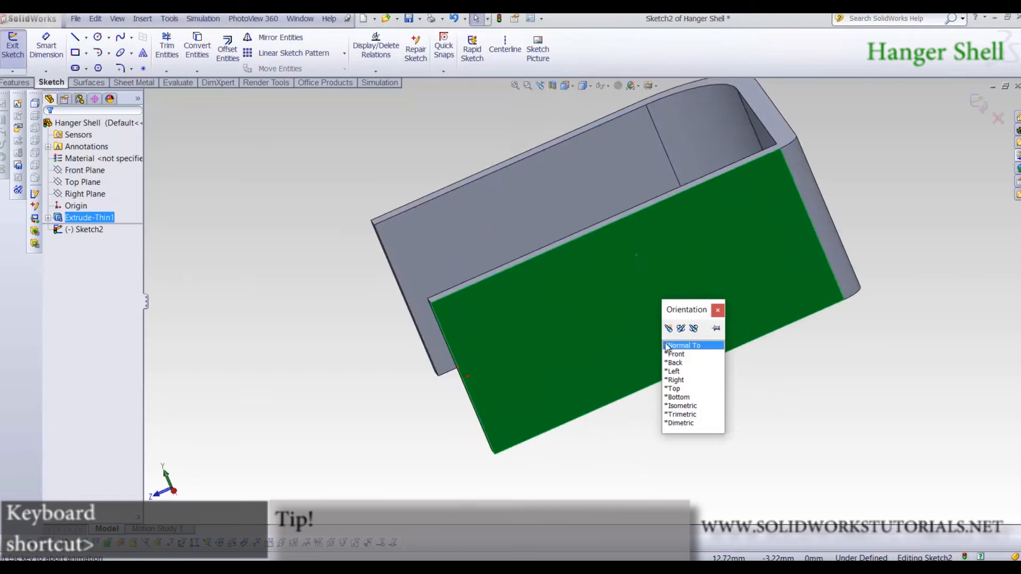
# Sketch a circle about 4.85 mm in diameter, level with the origin, and a rectangle about 9.7 by 1.9 mm overlapping its bend-facing side
pyautogui.moveTo(259, 257); pyautogui.dragTo(319, 258, button='right')
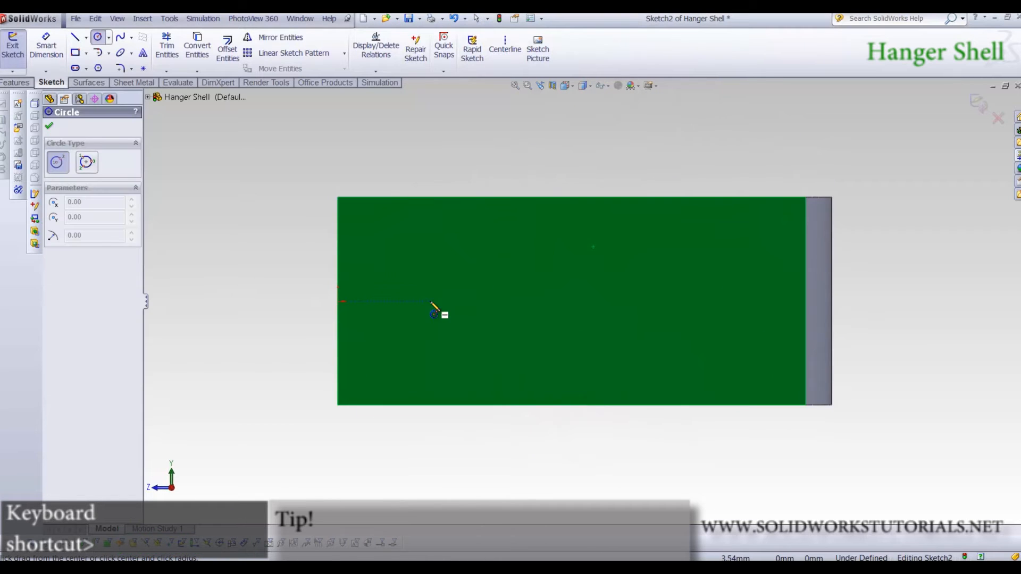
pyautogui.click(429, 301)
pyautogui.click(435, 239)
pyautogui.moveTo(497, 293); pyautogui.dragTo(507, 343, button='right')
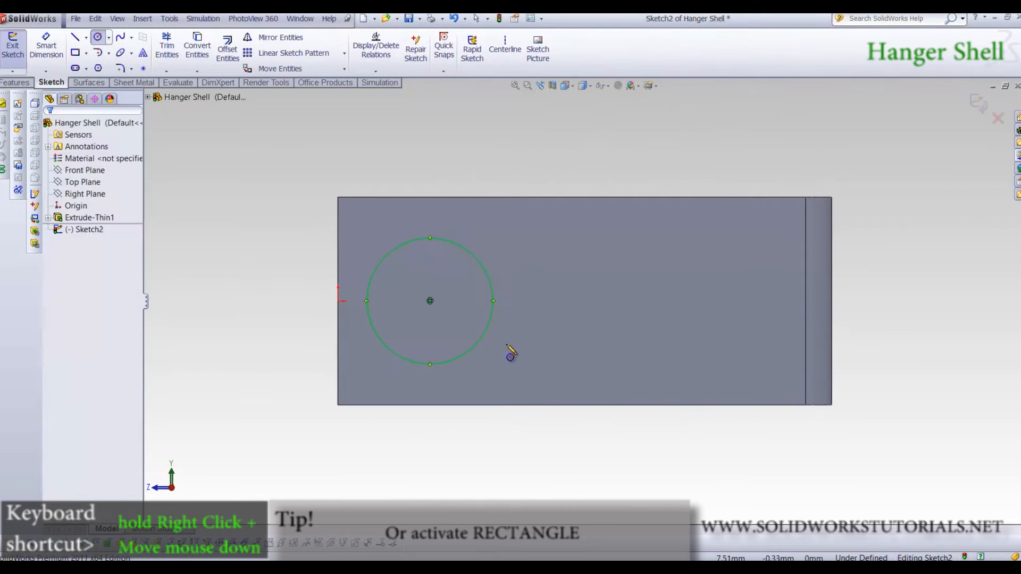
pyautogui.click(470, 276)
pyautogui.click(721, 325)
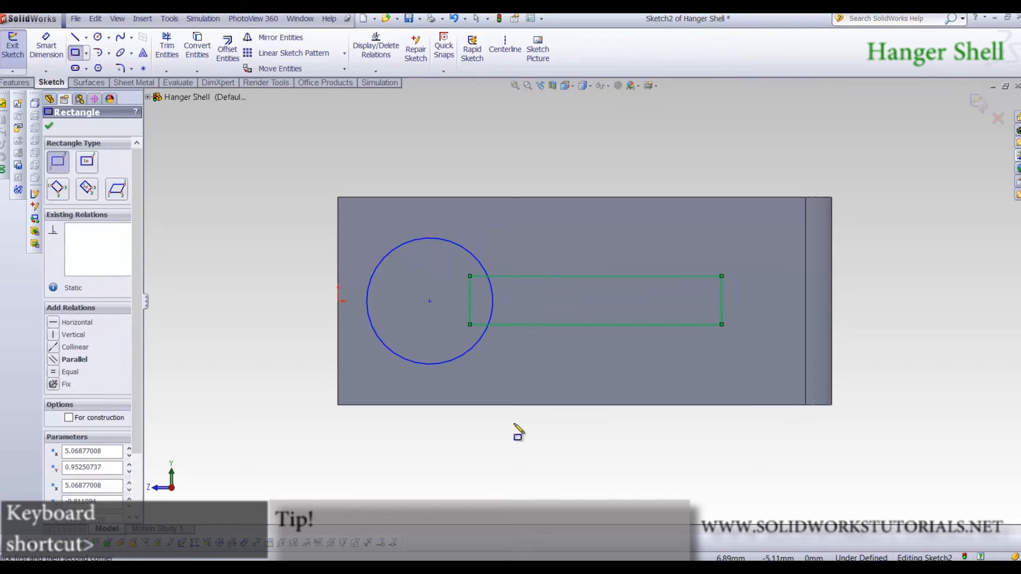
# Dimension the circle's diameter to 5.5 mm
pyautogui.moveTo(445, 255); pyautogui.dragTo(444, 212, button='right')
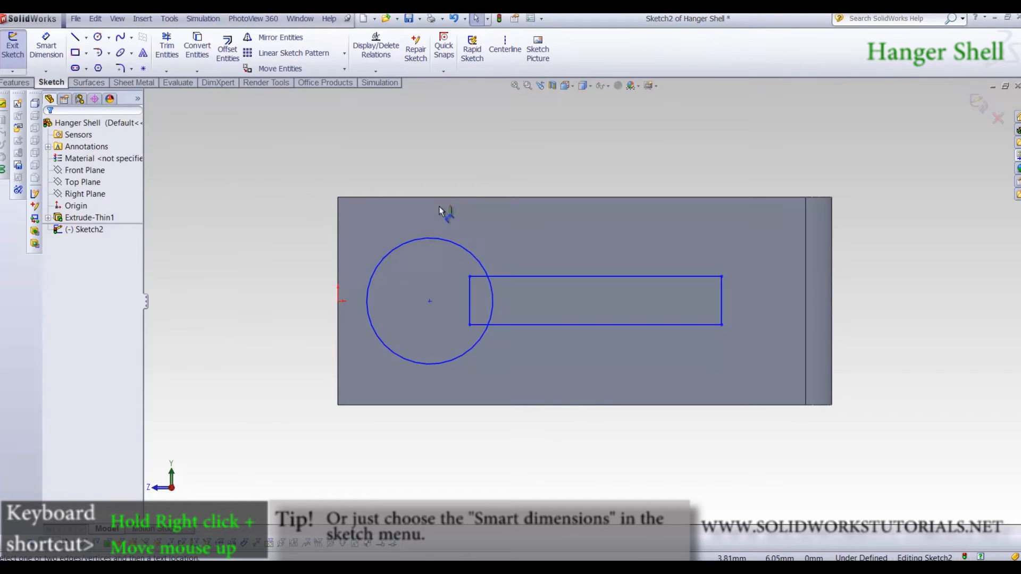
pyautogui.click(421, 224)
pyautogui.click(435, 117)
pyautogui.write('5.5')
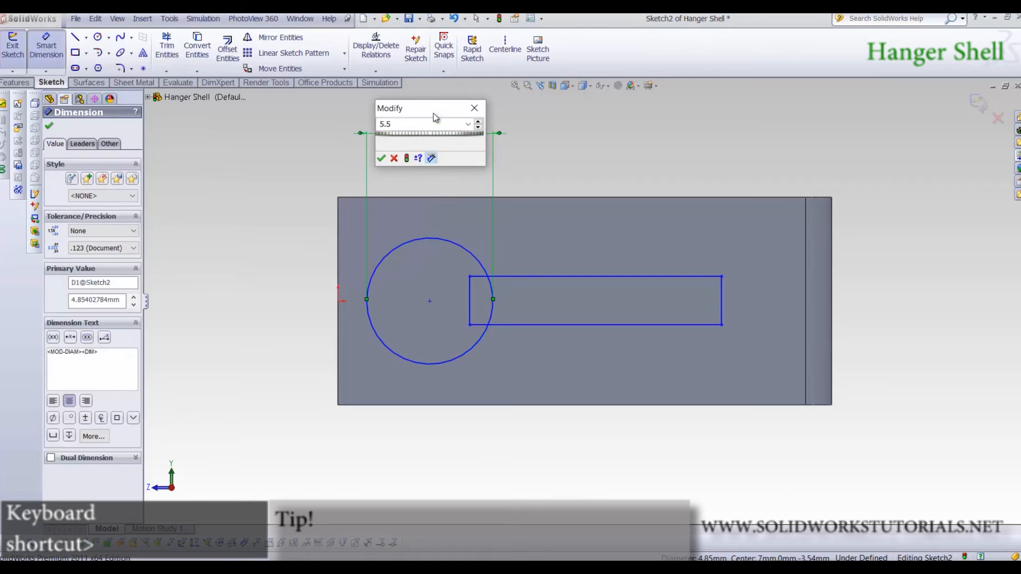
pyautogui.press('Return')
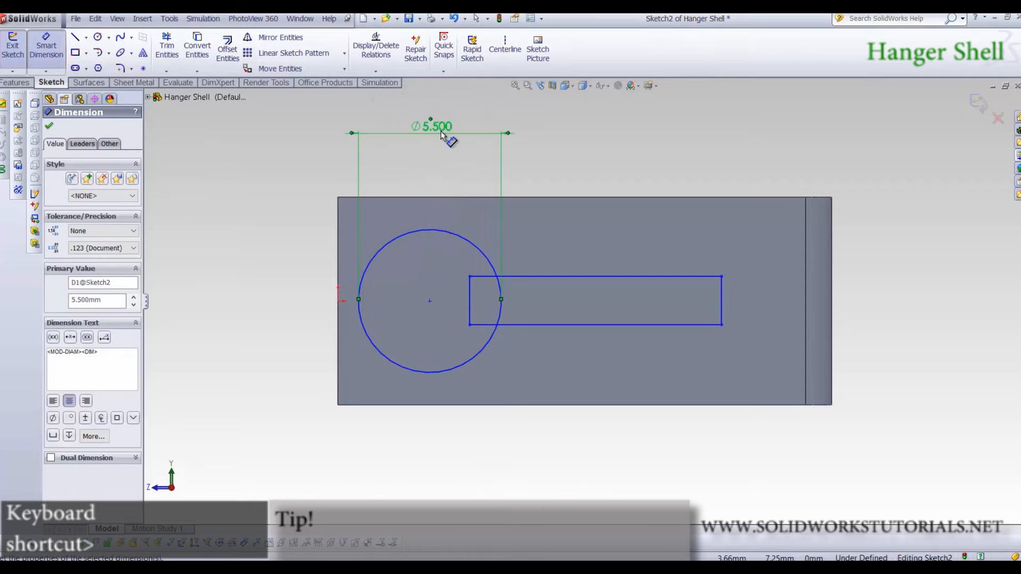
# Dimension the rectangle to 3 mm long and 2 mm high
pyautogui.click(628, 276)
pyautogui.click(588, 153)
pyautogui.write('3')
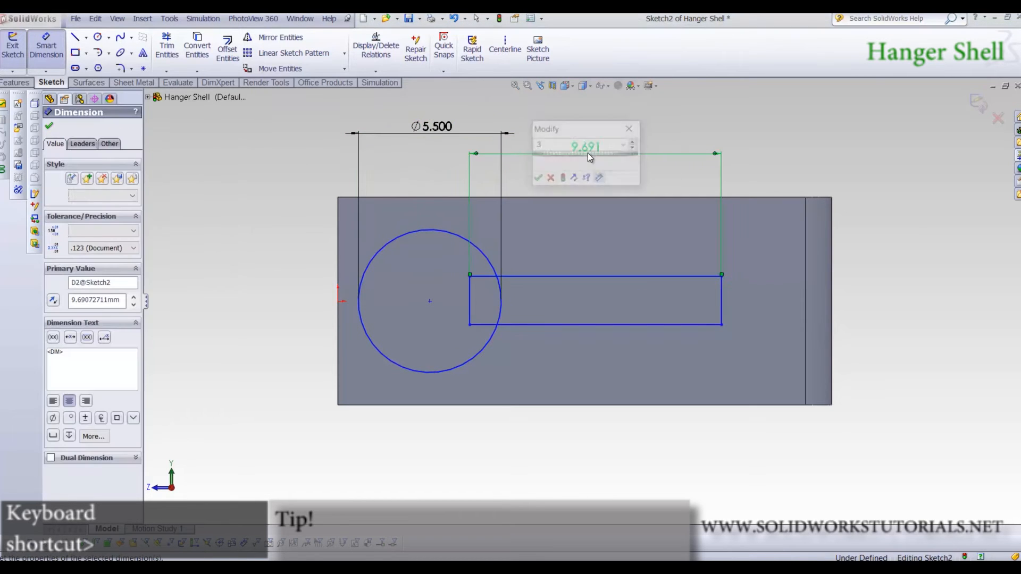
pyautogui.press('Return')
pyautogui.click(547, 290)
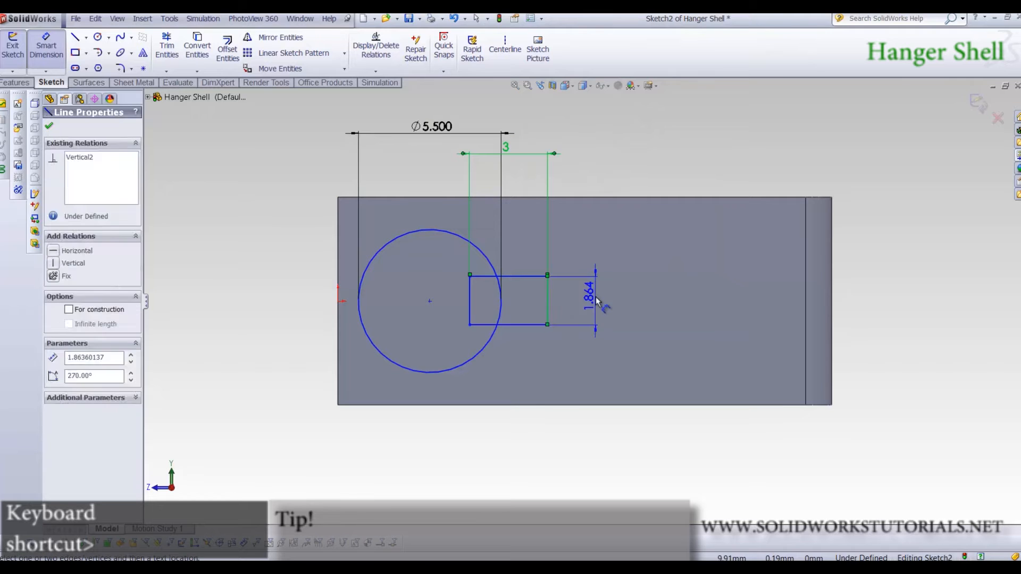
pyautogui.click(604, 296)
pyautogui.write('2')
pyautogui.press('Return')
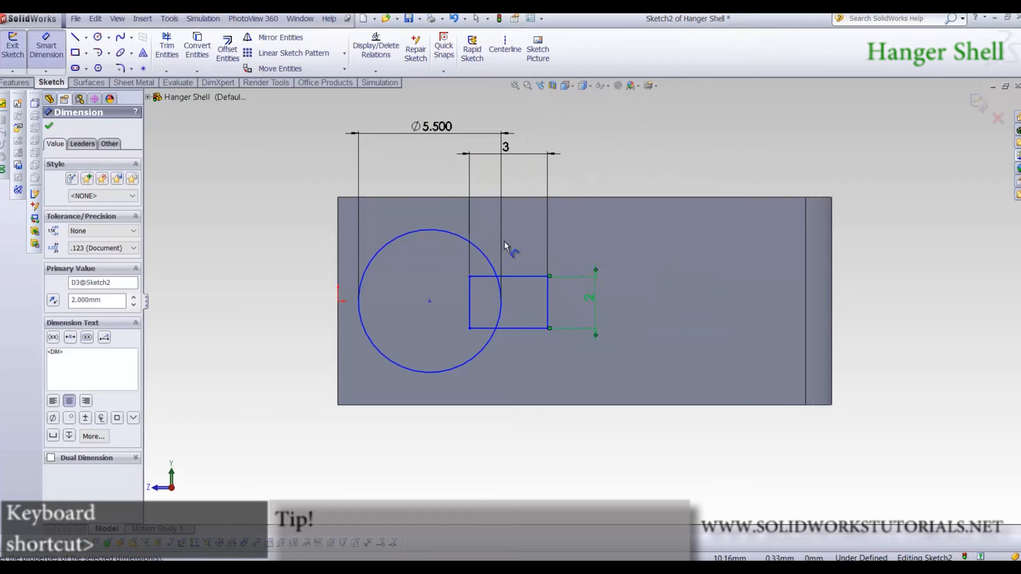
pyautogui.click(45, 49)
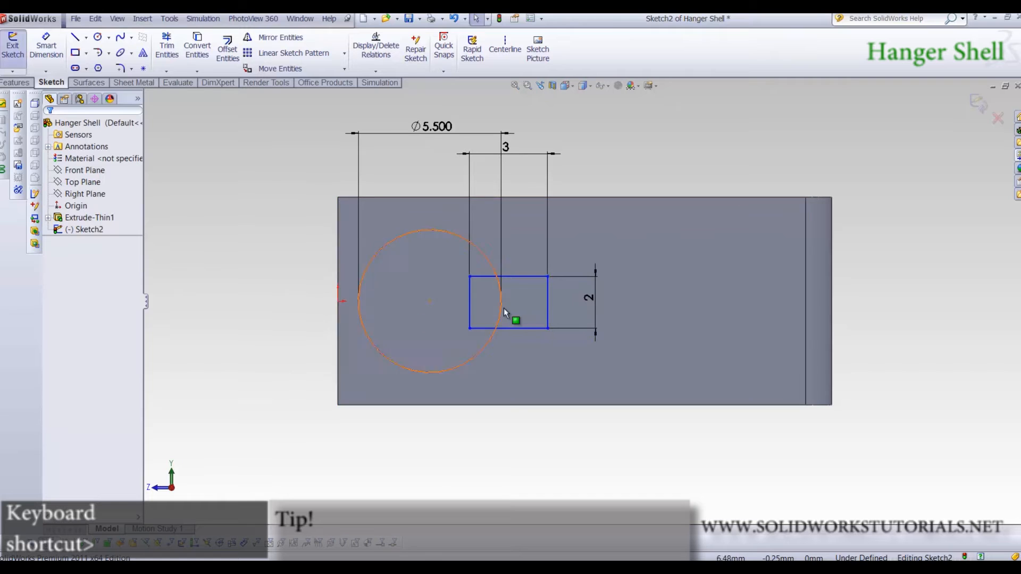
# Add a horizontal relation between the circle's center, the origin and the midpoint of the rectangle's short side inside the circle
pyautogui.rightClick(468, 301)
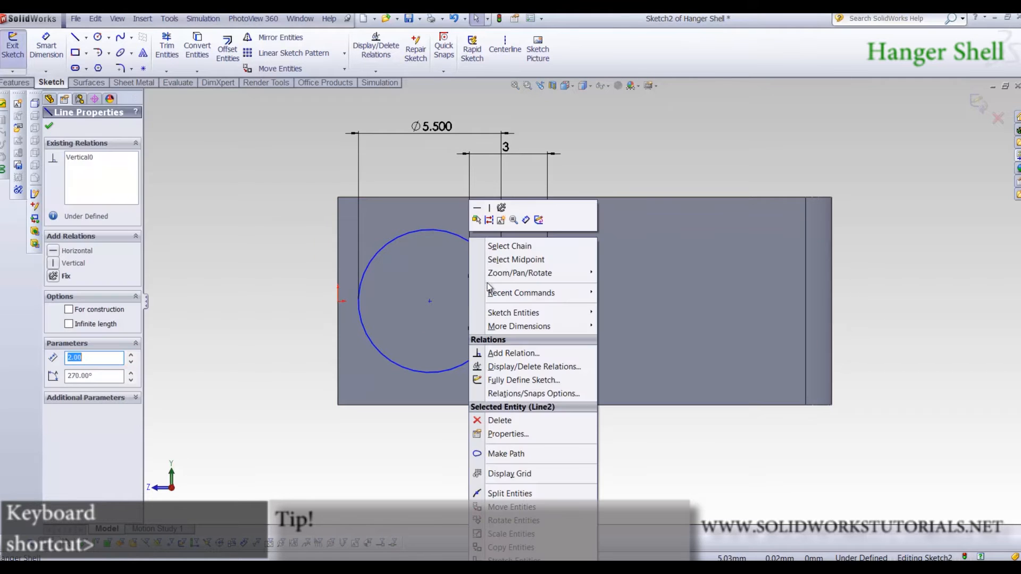
pyautogui.click(512, 261)
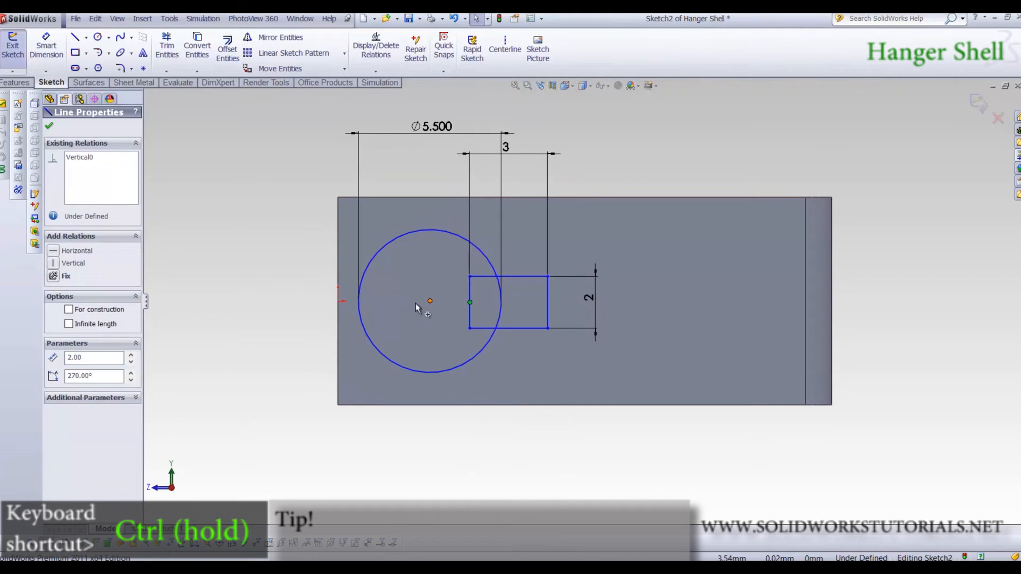
pyautogui.click(430, 301)
pyautogui.keyDown('ctrl'); pyautogui.click(338, 301); pyautogui.keyUp('ctrl')
pyautogui.keyDown('ctrl'); pyautogui.click(470, 303); pyautogui.keyUp('ctrl')
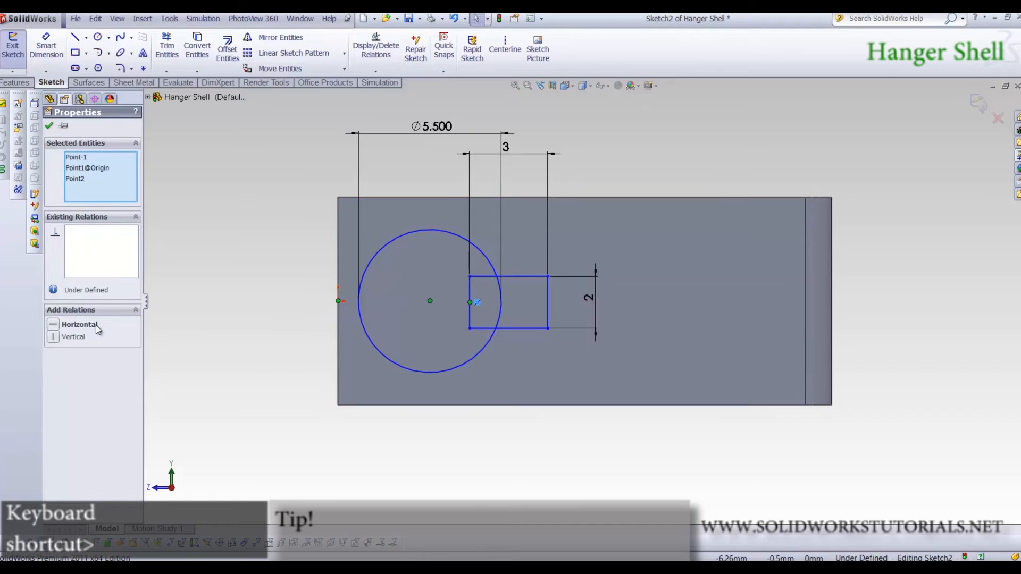
pyautogui.click(54, 323)
pyautogui.click(186, 299)
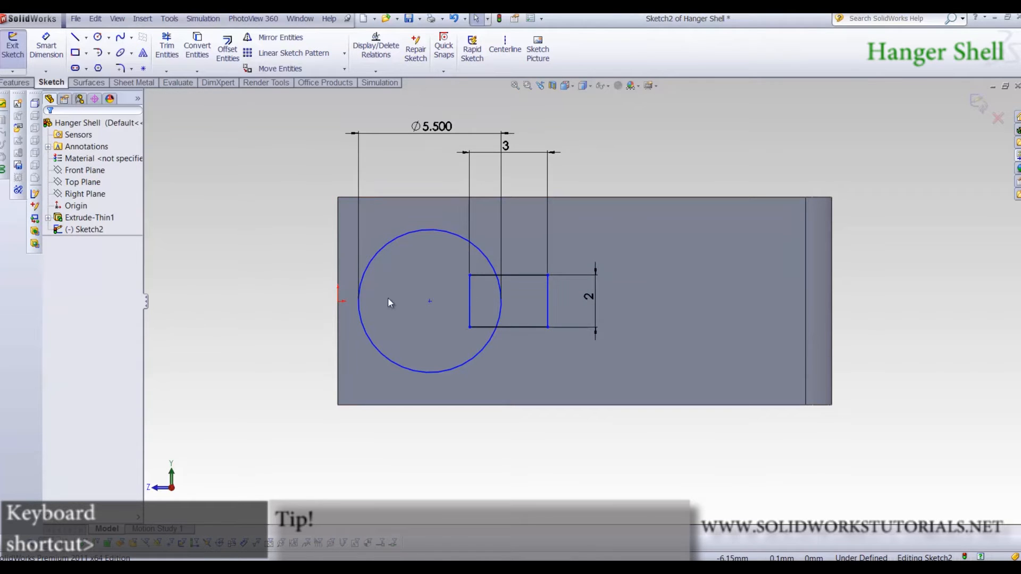
# Move the rectangle's lower corner inside the circle onto the circle so the two are coincident
pyautogui.scroll(1, 479, 299)
pyautogui.scroll(-2, 573, 305)
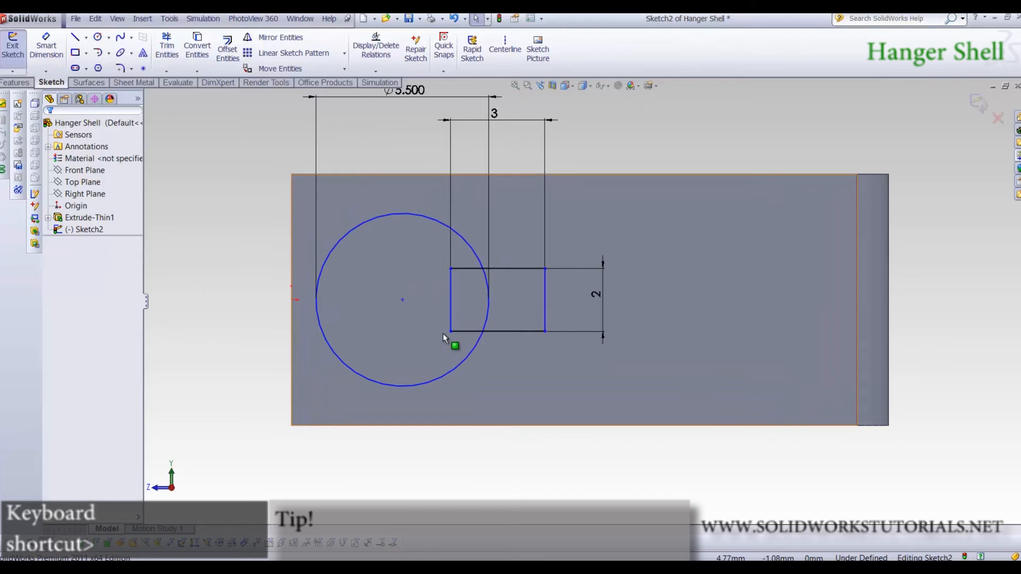
pyautogui.moveTo(451, 332); pyautogui.dragTo(483, 331)
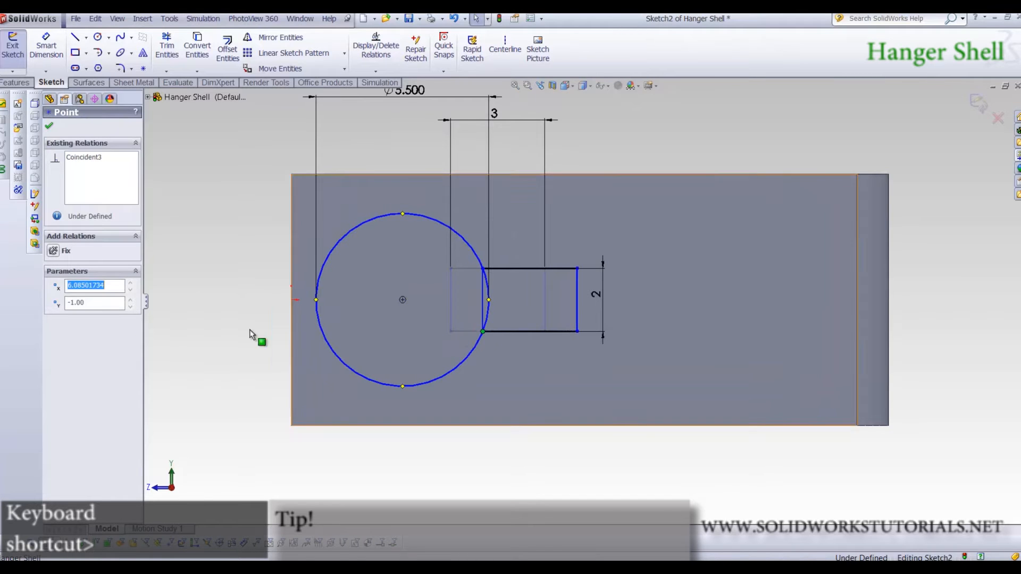
pyautogui.click(190, 392)
# Dimension the distance from the rectangle's far short side to the bend's tangent edge as 5 mm
pyautogui.moveTo(581, 340); pyautogui.dragTo(582, 292, button='right')
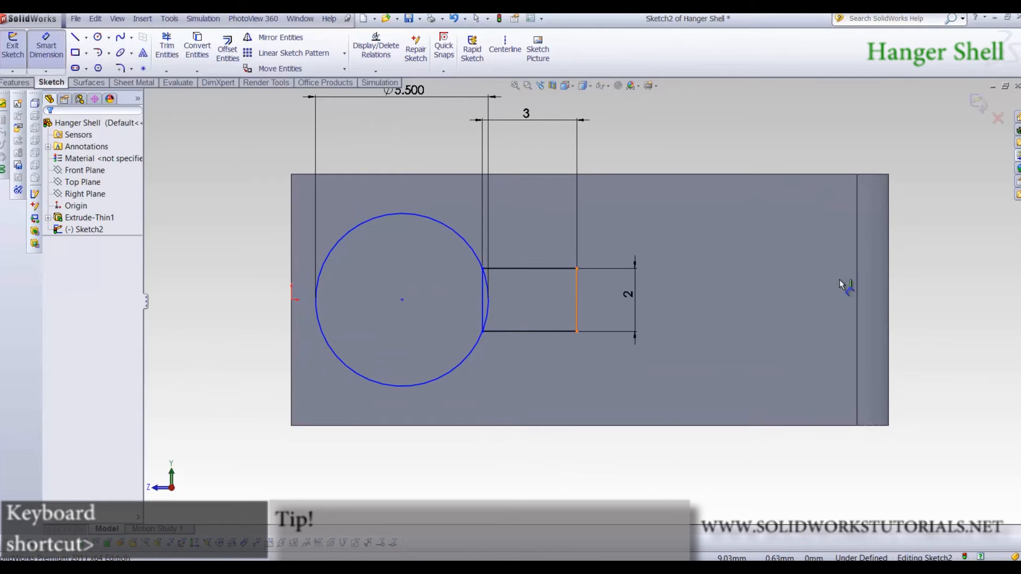
pyautogui.click(577, 287)
pyautogui.click(857, 268)
pyautogui.click(727, 134)
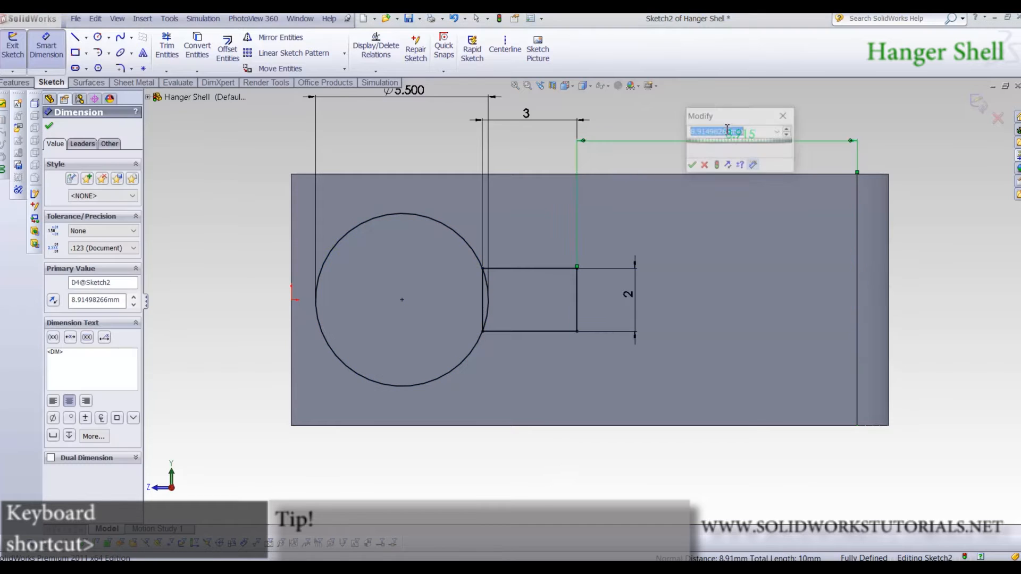
pyautogui.write('5')
pyautogui.press('Return')
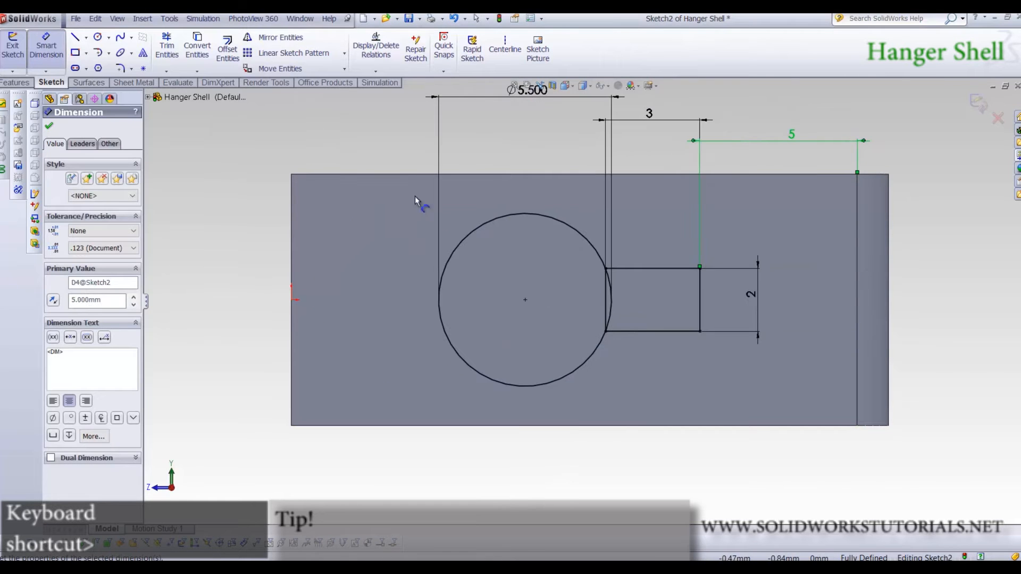
pyautogui.click(233, 275)
# Cut-extrude the keyhole Through All, selecting the circle region, the rectangle region and the sliver between them as contours
pyautogui.click(22, 84)
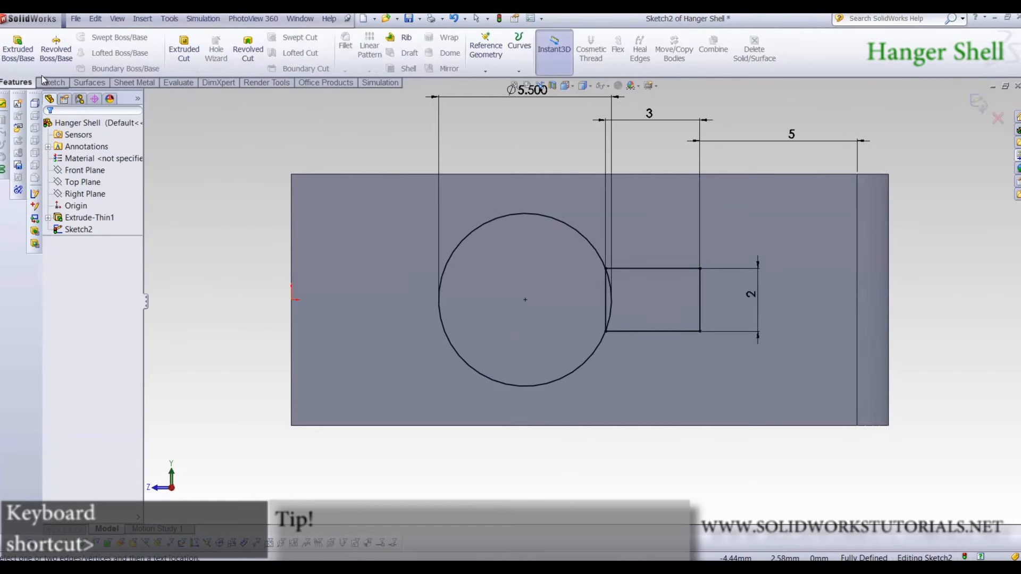
pyautogui.click(178, 52)
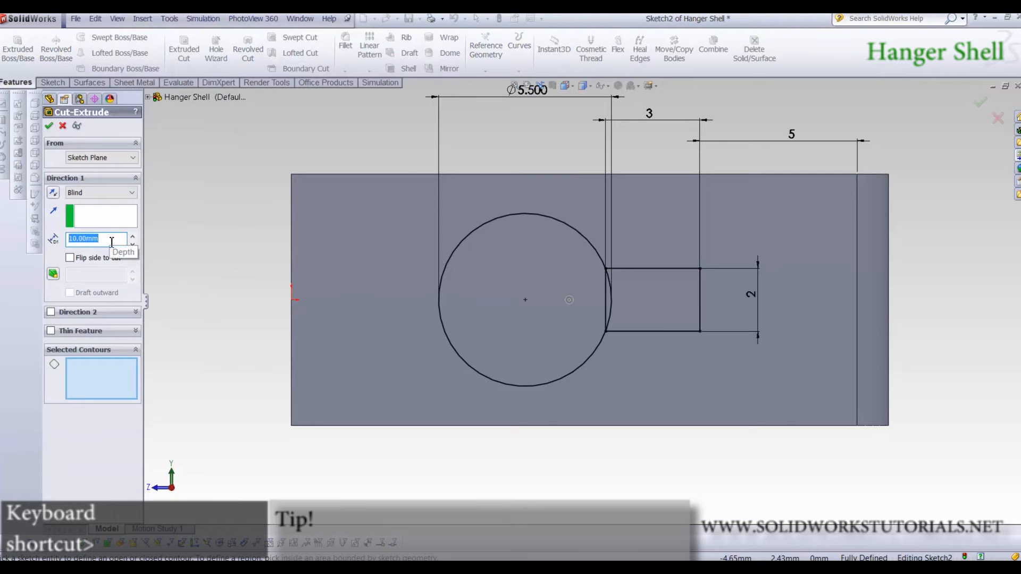
pyautogui.click(91, 193)
pyautogui.click(85, 208)
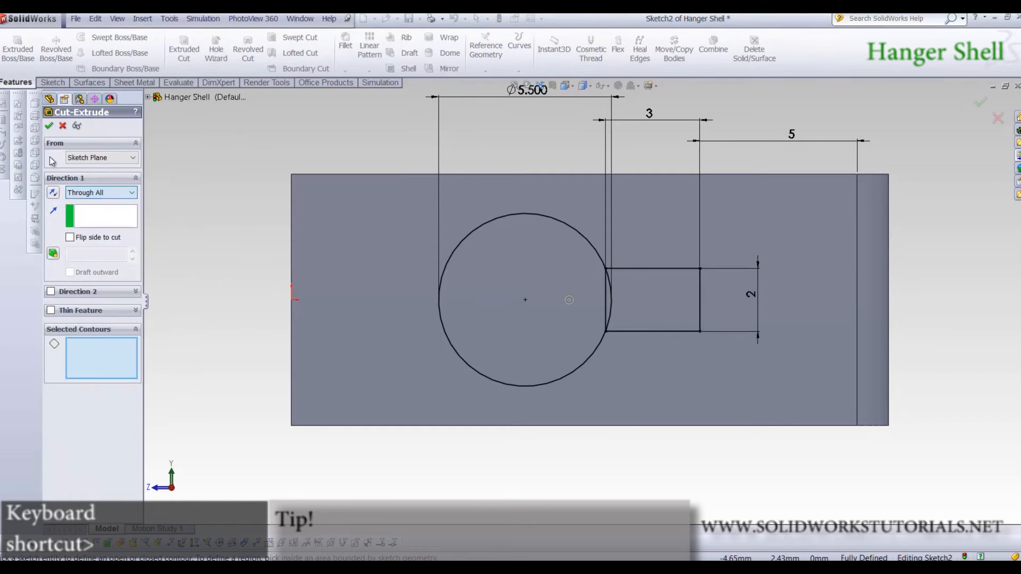
pyautogui.click(49, 126)
pyautogui.click(601, 309)
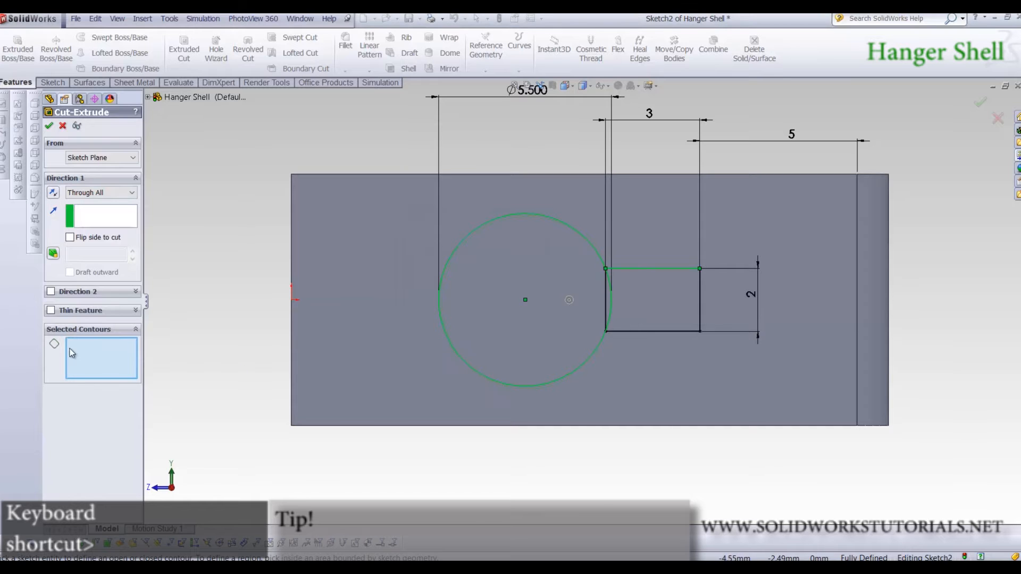
pyautogui.click(510, 289)
pyautogui.click(673, 308)
pyautogui.scroll(-3, 594, 302)
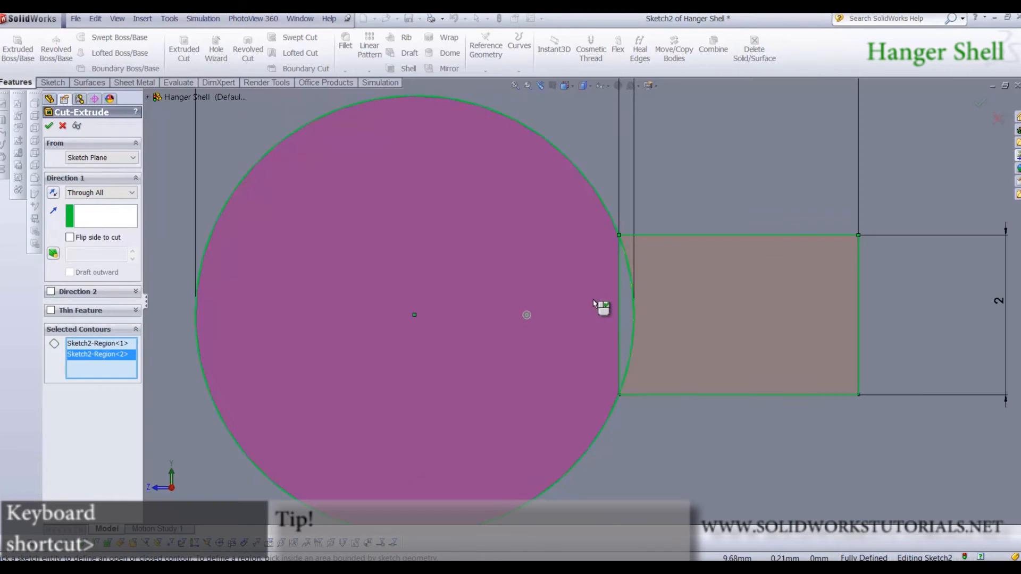
pyautogui.click(628, 306)
pyautogui.rightClick(624, 302)
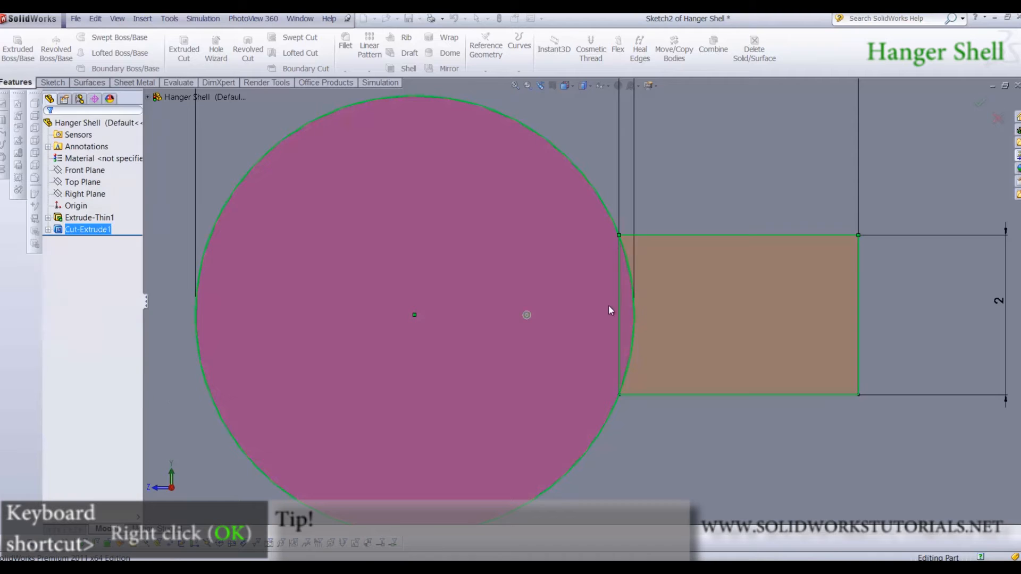
pyautogui.click(566, 424)
# Sketch a rectangle about 3 by 3 mm on the same leg's outer face, crossing the lower edge of the keyhole's round opening
pyautogui.hotkey('ctrl', '7')
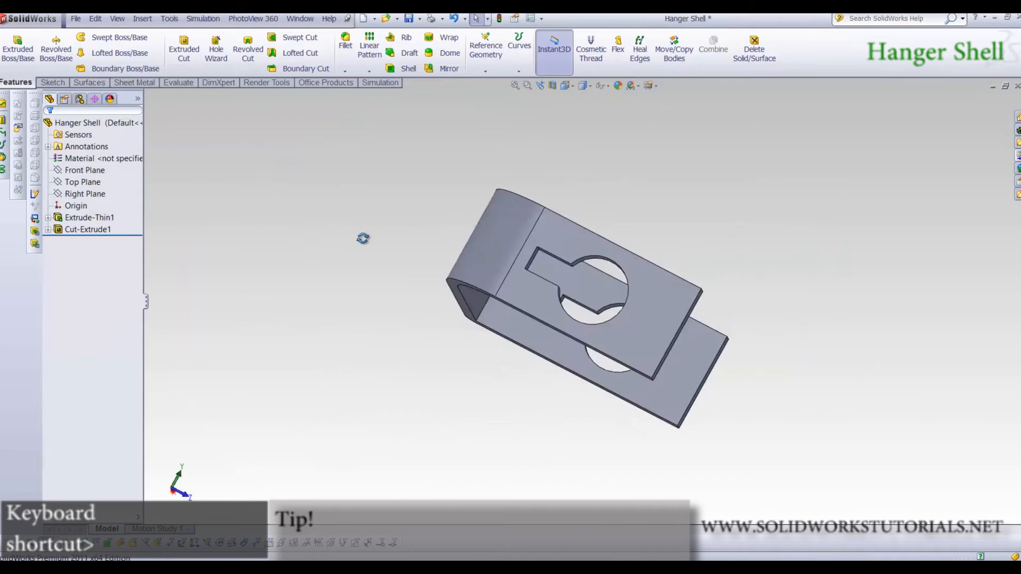
pyautogui.moveTo(566, 424); pyautogui.dragTo(620, 383, button='middle')
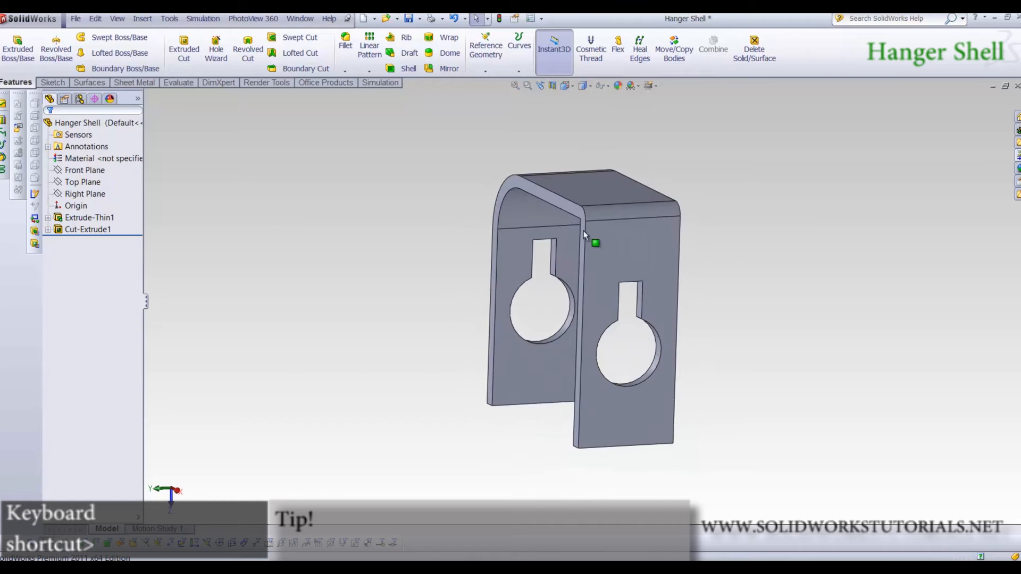
pyautogui.scroll(-5, 626, 349)
pyautogui.click(617, 422)
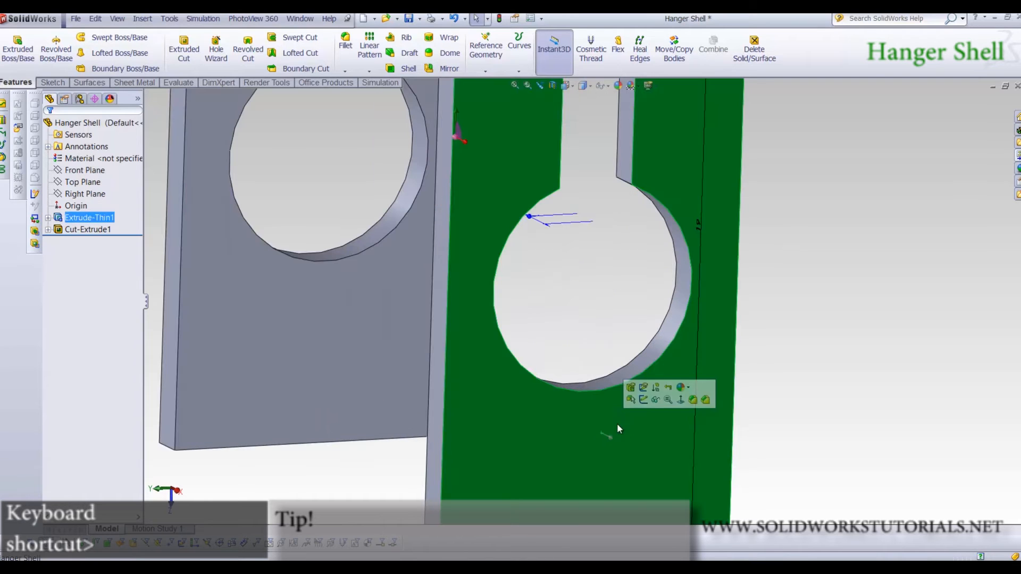
pyautogui.click(639, 403)
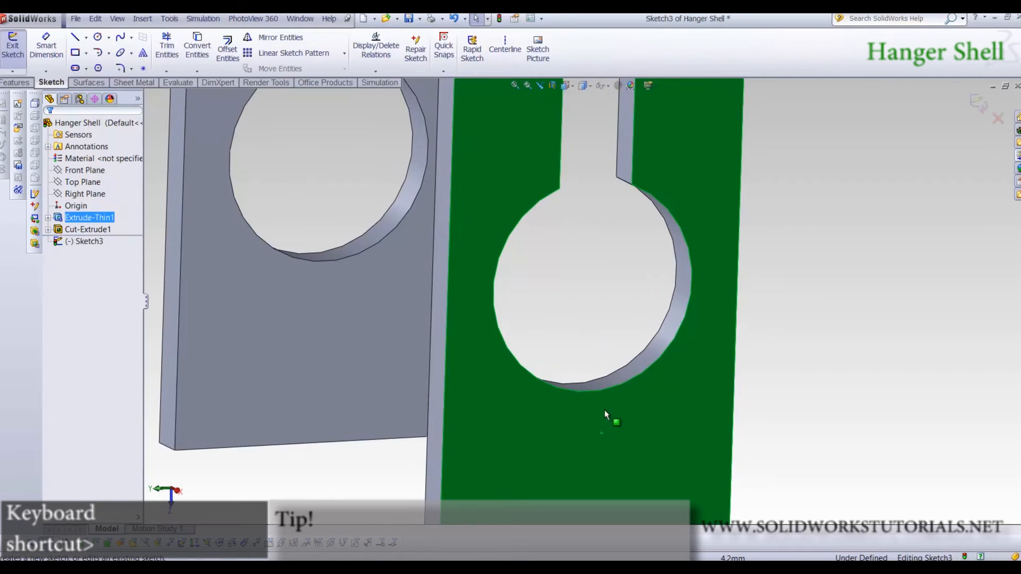
pyautogui.press('r')
pyautogui.click(544, 345)
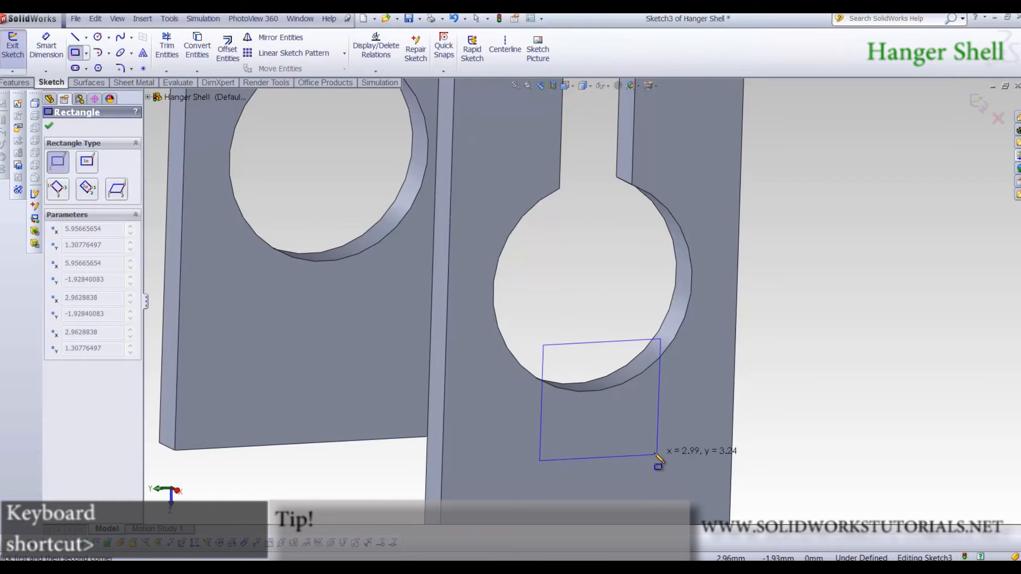
pyautogui.click(651, 449)
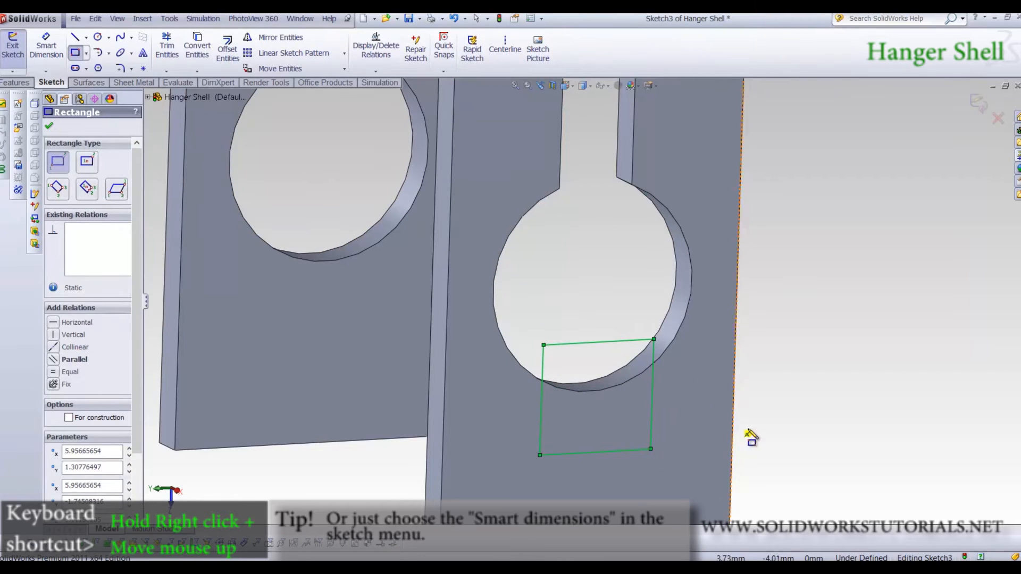
# Dimension the small rectangle's vertical side as 3 mm
pyautogui.moveTo(748, 435); pyautogui.dragTo(689, 397, button='right')
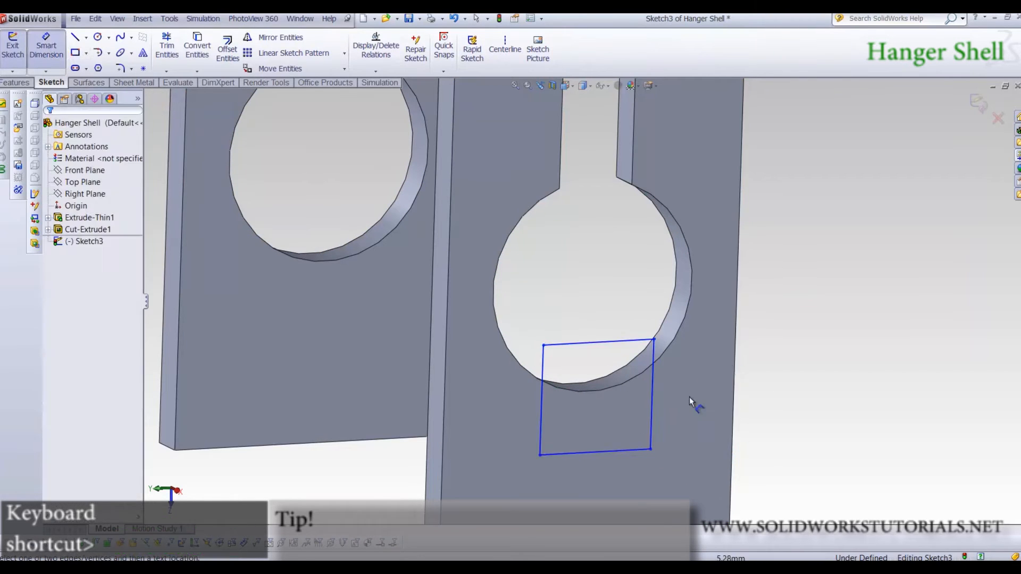
pyautogui.click(654, 400)
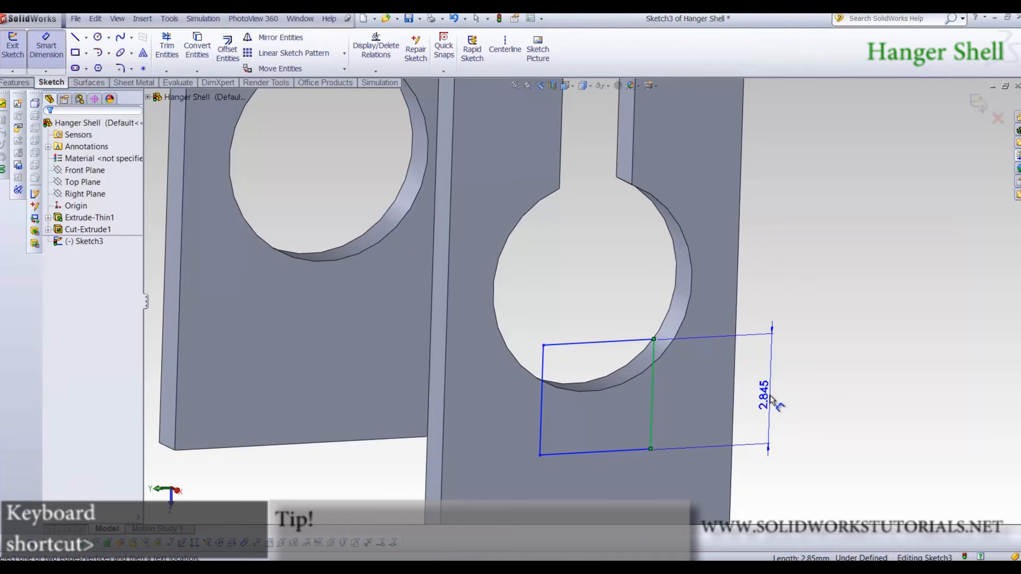
pyautogui.click(771, 396)
pyautogui.write('3')
pyautogui.press('Return')
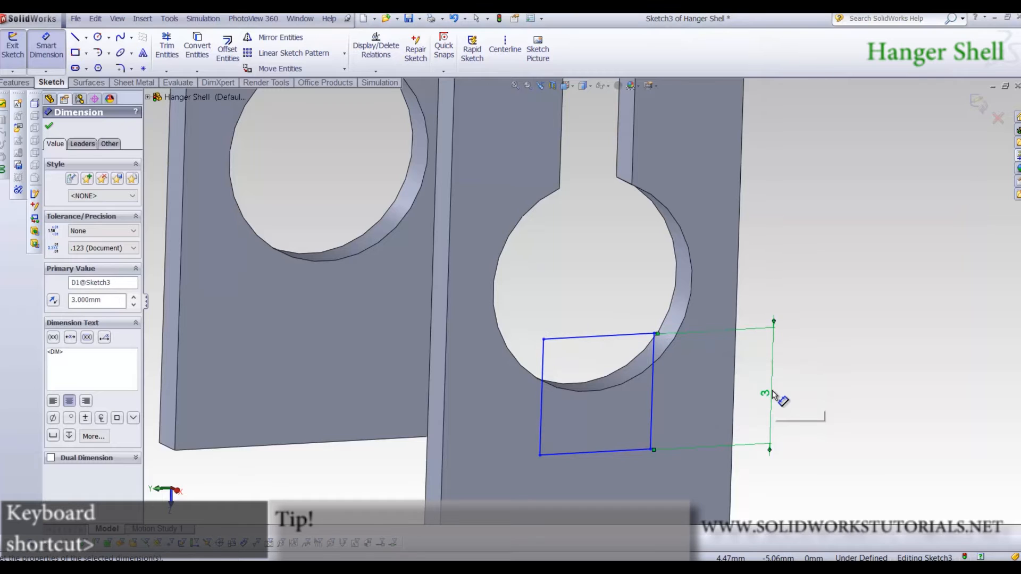
pyautogui.click(34, 44)
# Move the rectangle's two upper corners onto the circular edge of the keyhole opening so both are coincident with it
pyautogui.moveTo(543, 339); pyautogui.dragTo(534, 378)
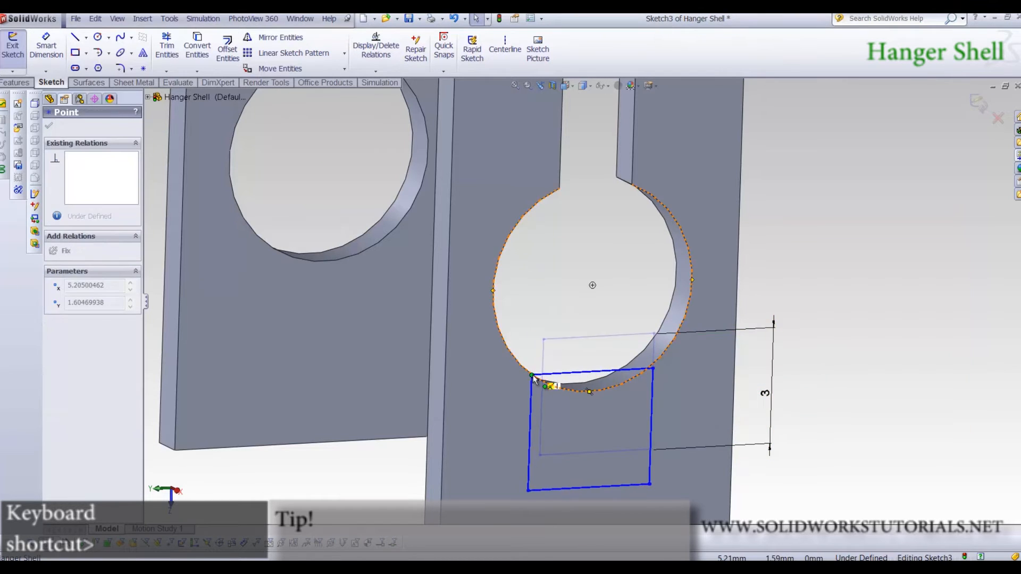
pyautogui.moveTo(654, 368)
pyautogui.mouseDown()
pyautogui.moveTo(644, 332)
pyautogui.moveTo(655, 363)
pyautogui.mouseUp()
pyautogui.click(851, 348)
pyautogui.scroll(4, 771, 333)
pyautogui.scroll(-2, 545, 411)
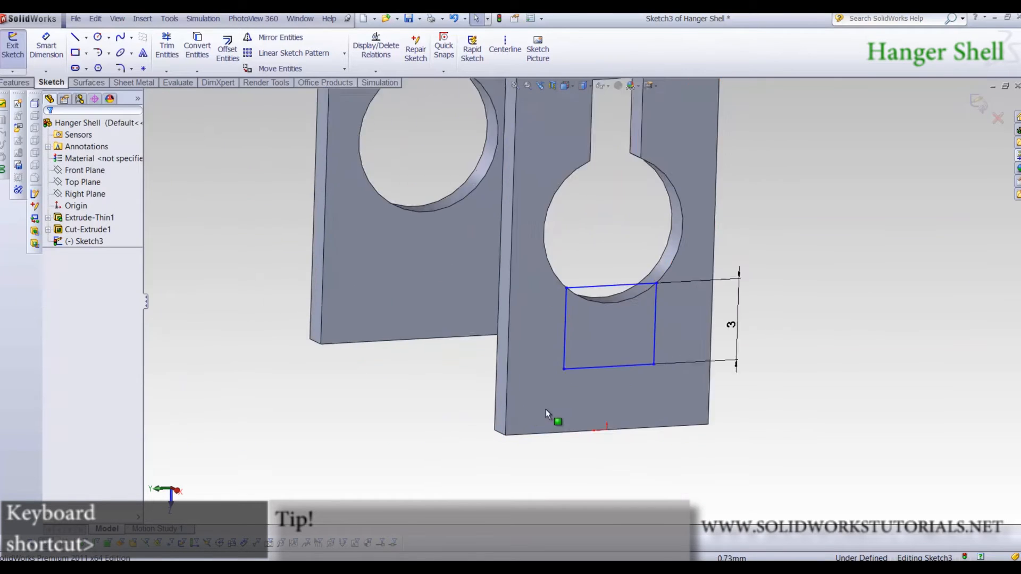
pyautogui.scroll(-2, 544, 410)
# Dimension the rectangle's lower side as 3 mm and set its height to 1 mm
pyautogui.moveTo(649, 340); pyautogui.dragTo(648, 311, button='right')
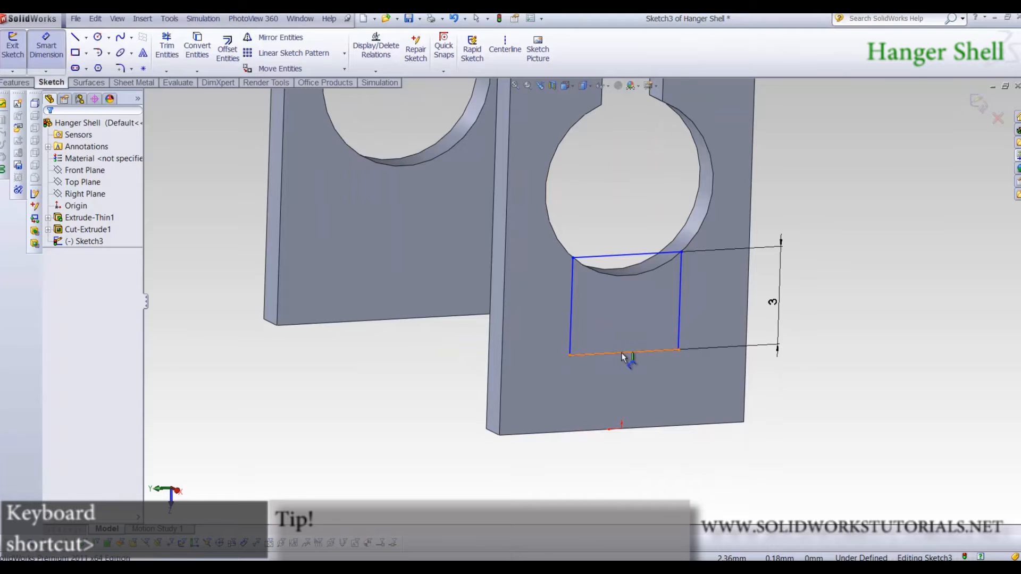
pyautogui.click(621, 355)
pyautogui.click(632, 390)
pyautogui.press('Return')
pyautogui.doubleClick(773, 311)
pyautogui.write('1')
pyautogui.press('Return')
pyautogui.press('Escape')
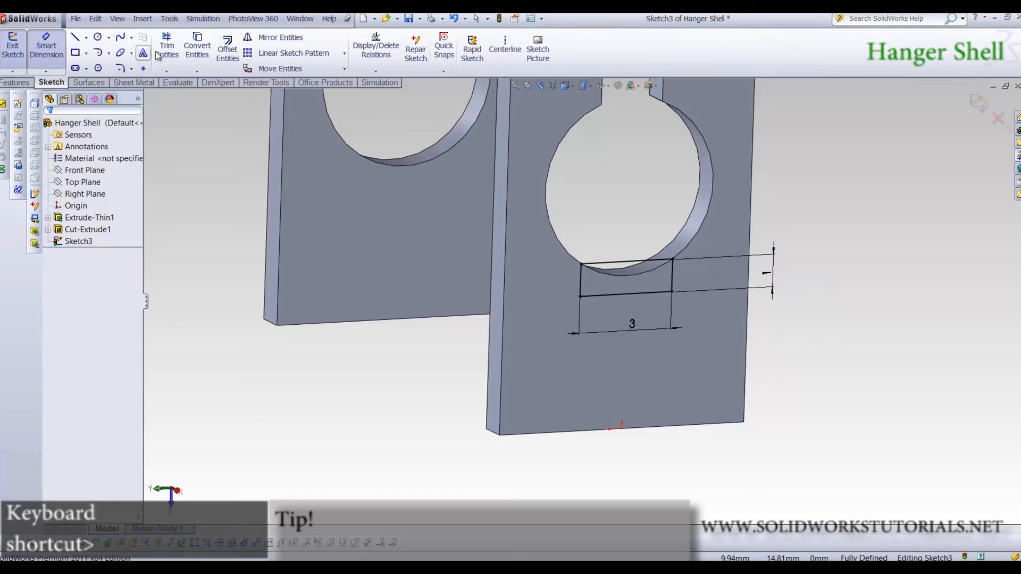
# Convert the keyhole's circular edge on the leg's outer face into the sketch with Convert Entities
pyautogui.click(196, 47)
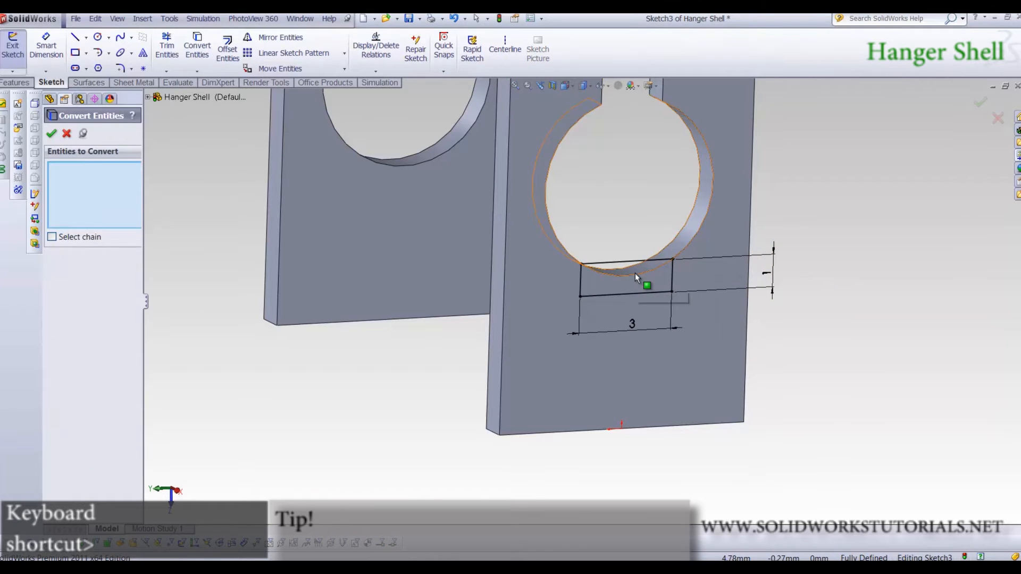
pyautogui.click(637, 274)
pyautogui.press('Return')
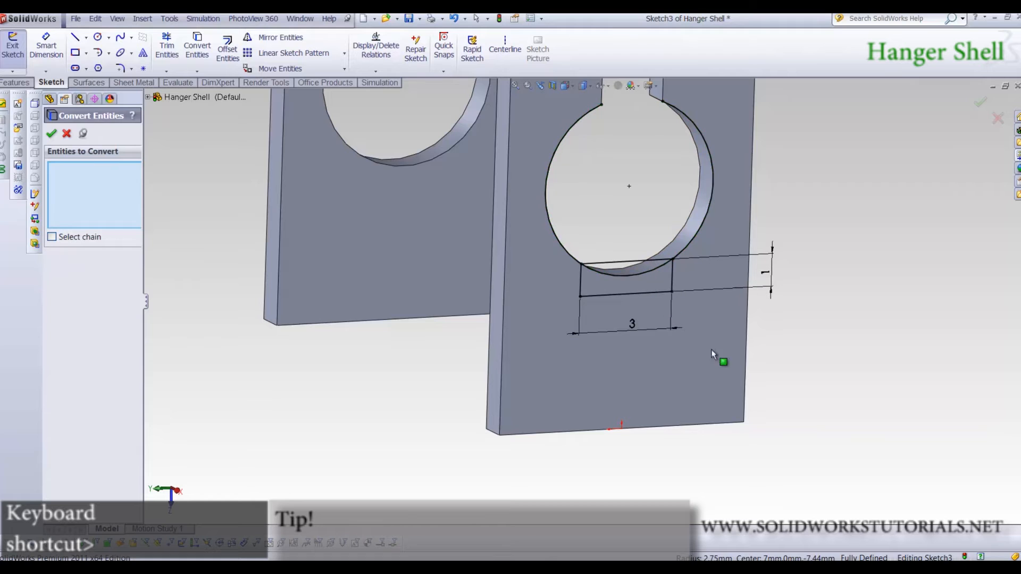
# Boss-extrude the region between the converted arc and the rectangle's lower side outward from the leg, Blind 3 mm
pyautogui.click(15, 82)
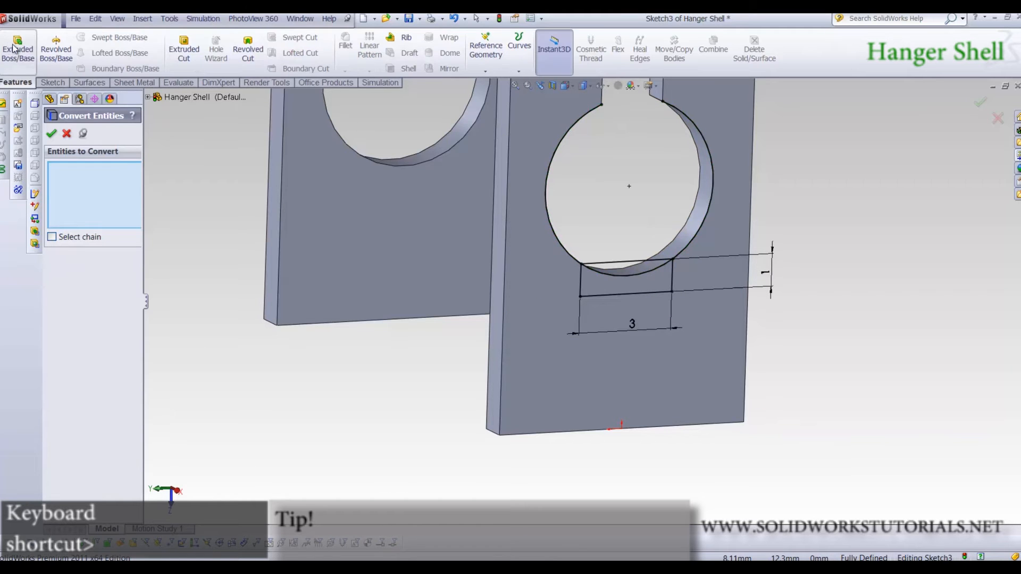
pyautogui.click(6, 59)
pyautogui.scroll(-5, 617, 284)
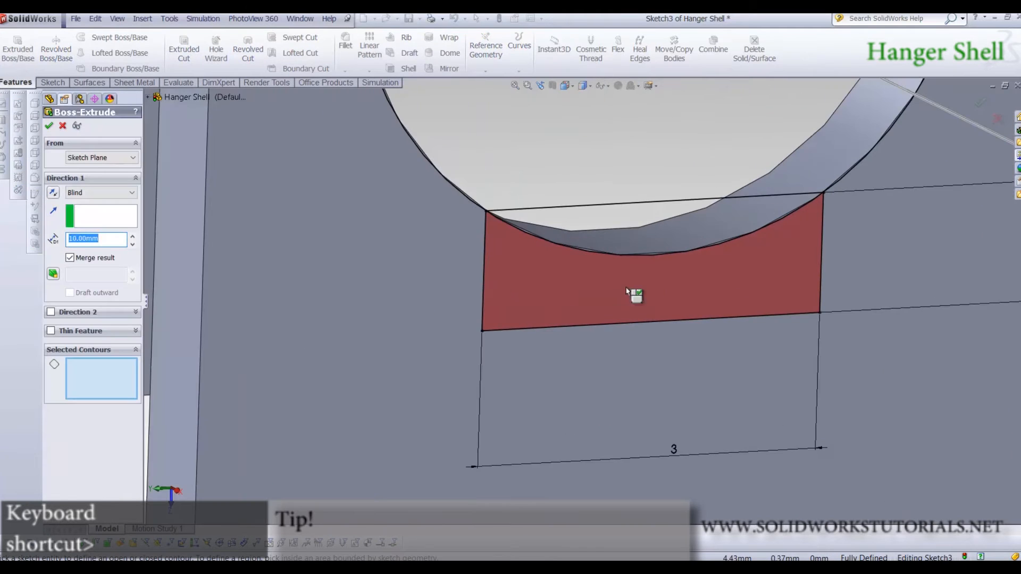
pyautogui.click(652, 276)
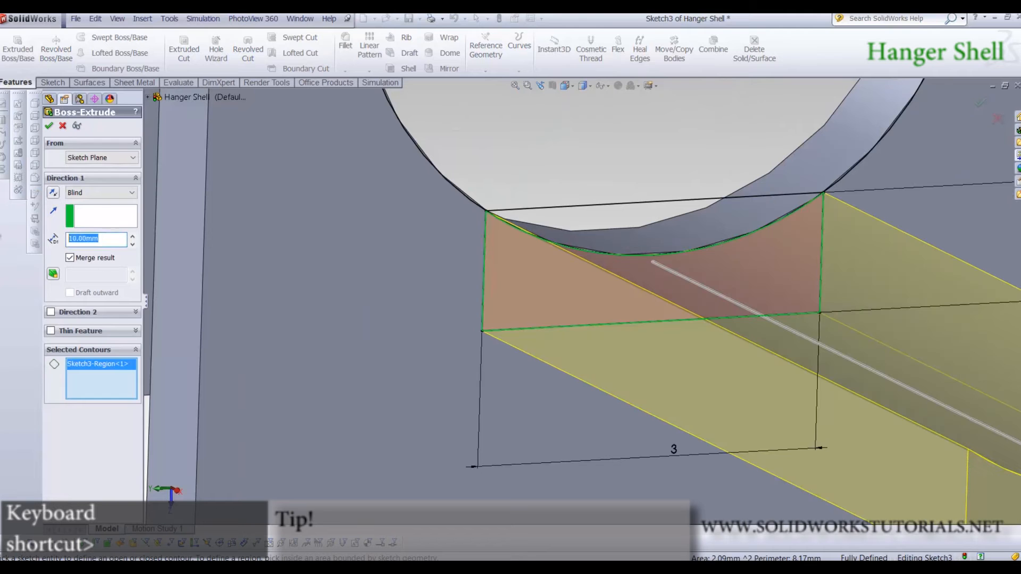
pyautogui.write('3')
pyautogui.press('Return')
pyautogui.scroll(5, 505, 213)
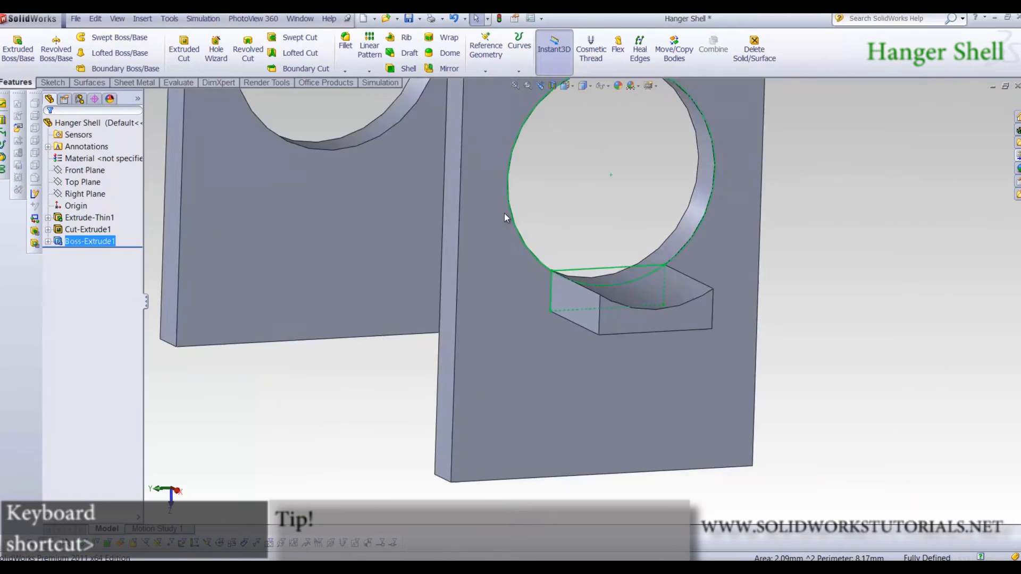
pyautogui.click(391, 396)
# Fillet the four short corner edges at the free ends of both legs with a 2 mm constant radius
pyautogui.click(340, 45)
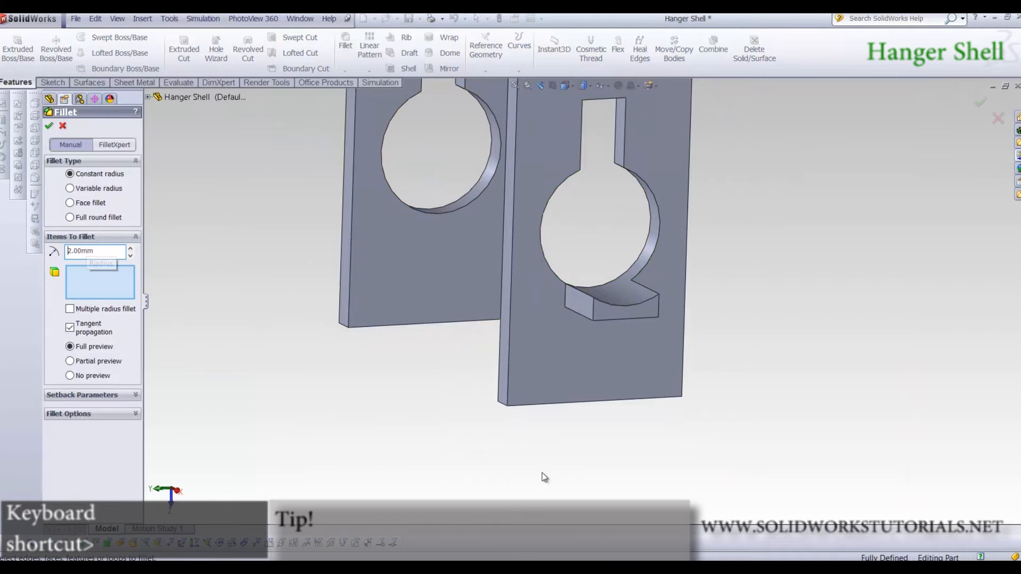
pyautogui.moveTo(512, 375); pyautogui.dragTo(505, 407, button='middle')
pyautogui.click(503, 402)
pyautogui.click(502, 403)
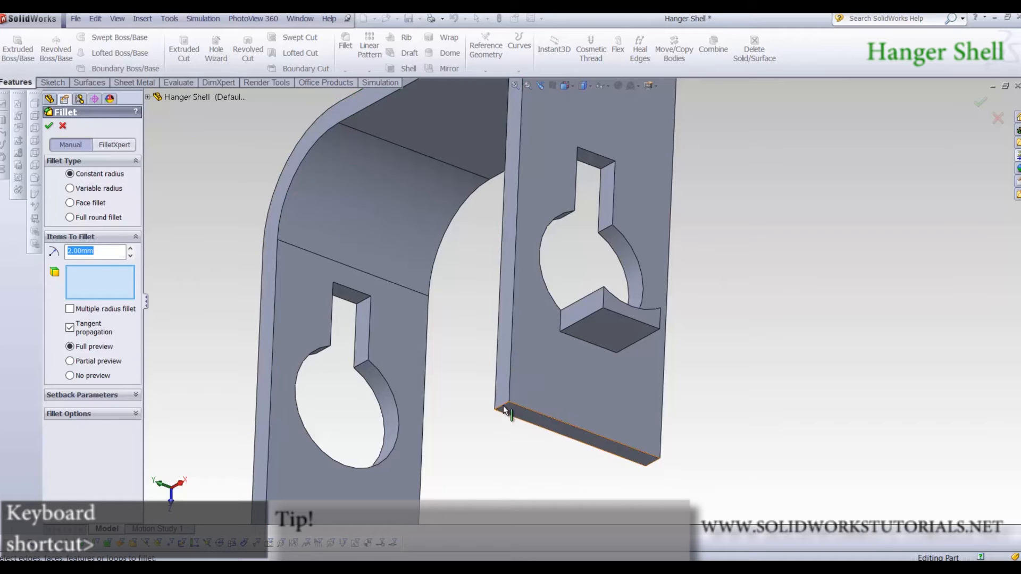
pyautogui.click(503, 404)
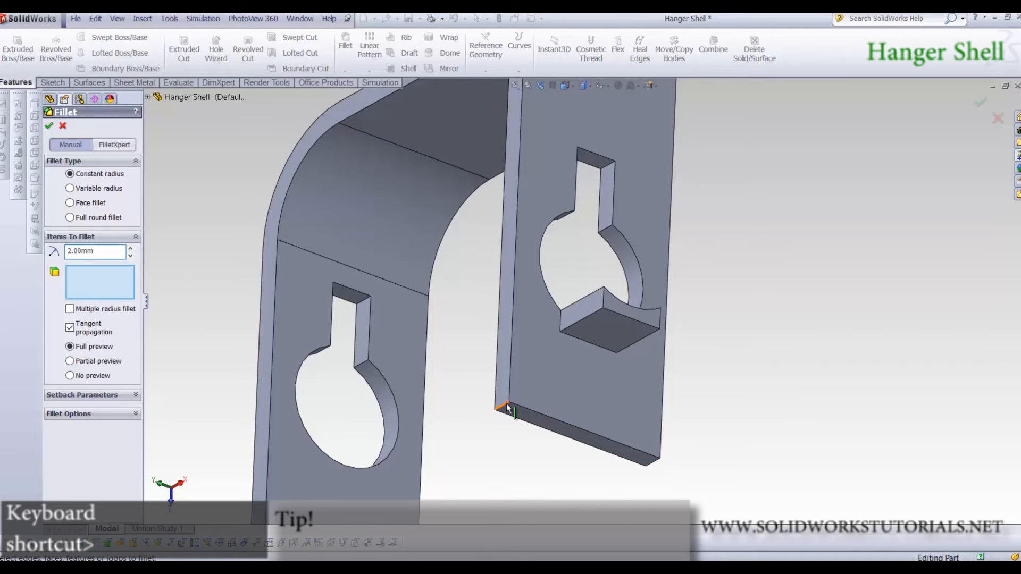
pyautogui.click(655, 462)
pyautogui.scroll(3, 506, 430)
pyautogui.scroll(-5, 573, 336)
pyautogui.click(576, 332)
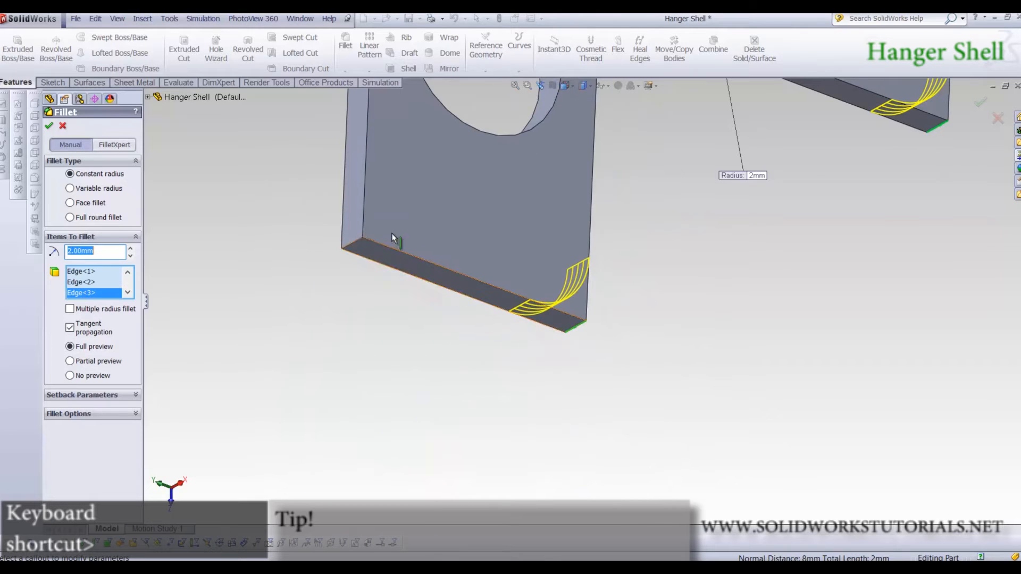
pyautogui.click(353, 239)
pyautogui.press('Return')
pyautogui.scroll(6, 378, 368)
pyautogui.moveTo(554, 257); pyautogui.dragTo(580, 319, button='middle')
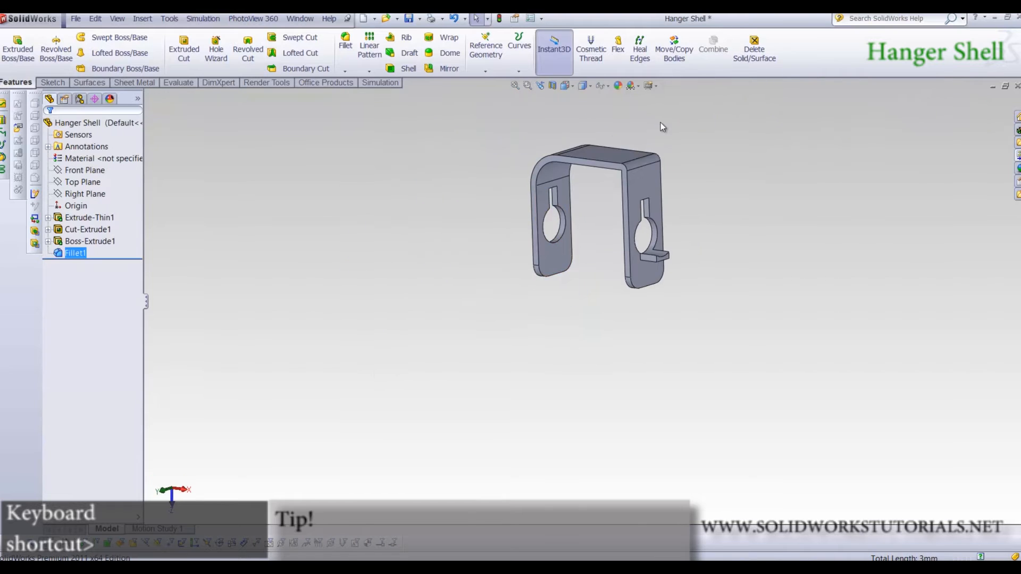
# Assign a material to the hanger shell part
pyautogui.scroll(-3, 662, 123)
pyautogui.rightClick(79, 158)
pyautogui.click(135, 267)
pyautogui.click(336, 292)
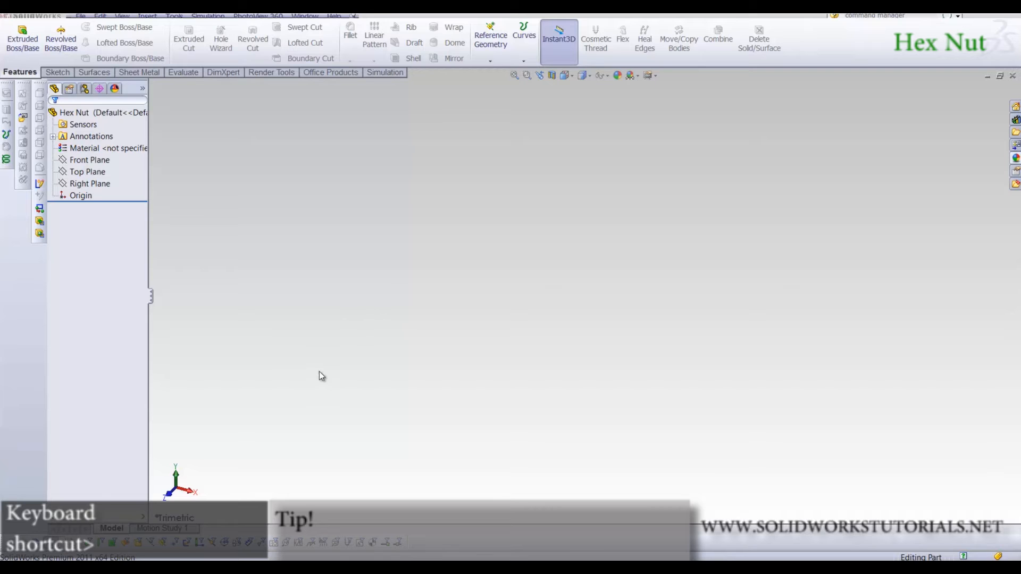
# Sketch a six-sided polygon about 31 mm across flats on the Front Plane, centred on the origin with an inscribed circle
pyautogui.click(106, 171)
pyautogui.click(110, 163)
pyautogui.click(88, 160)
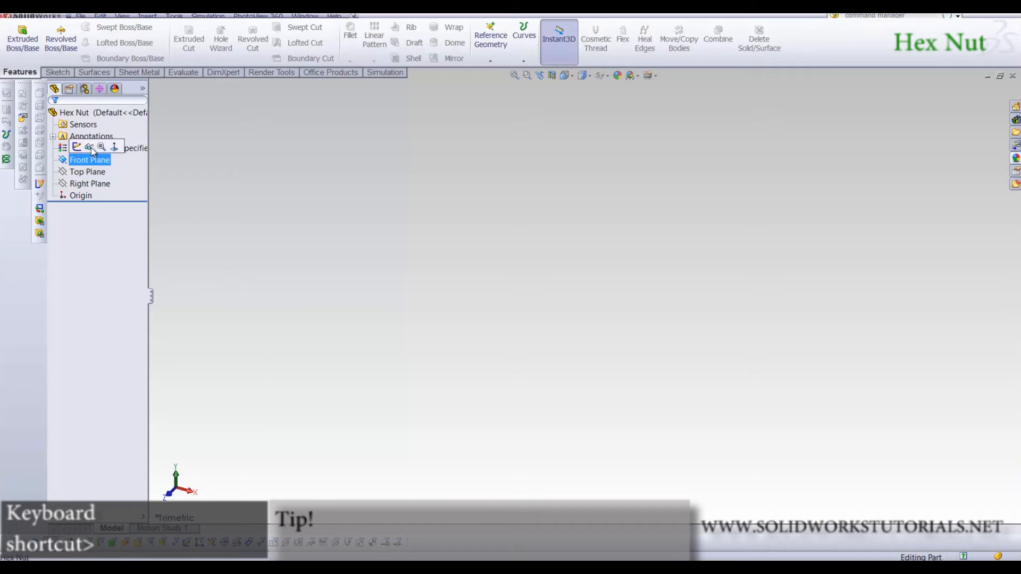
pyautogui.click(72, 148)
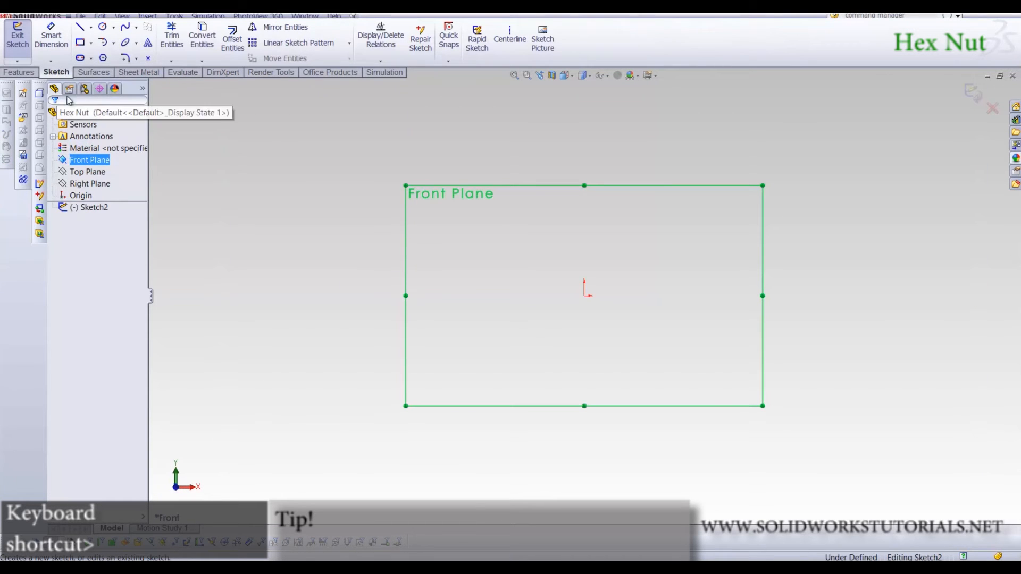
pyautogui.click(103, 57)
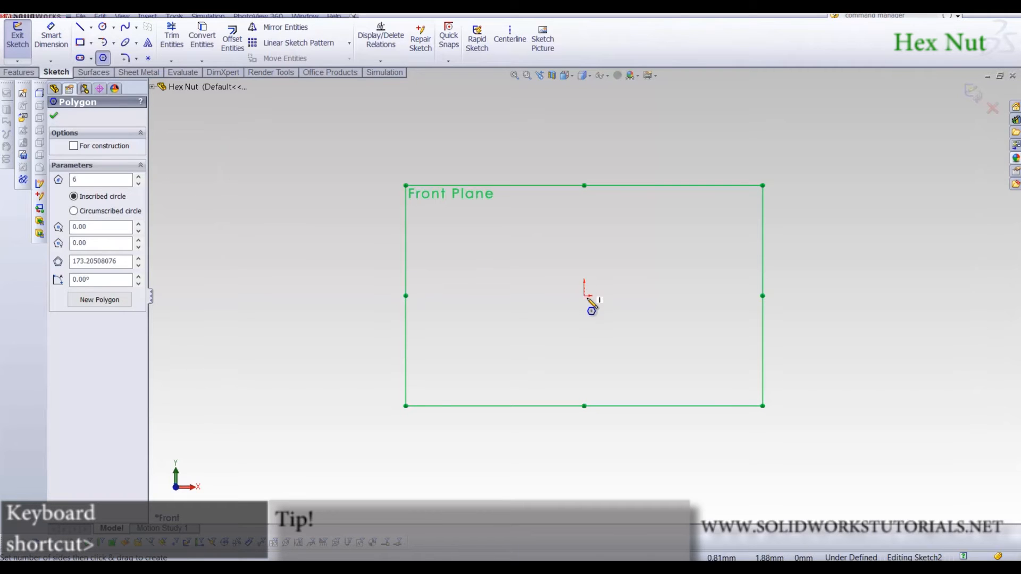
pyautogui.moveTo(586, 297); pyautogui.dragTo(587, 333)
pyautogui.scroll(-7, 633, 318)
# Dimension the distance between the hexagon's two opposite upright sides and set it to 6 mm
pyautogui.moveTo(676, 472); pyautogui.dragTo(673, 213, button='right')
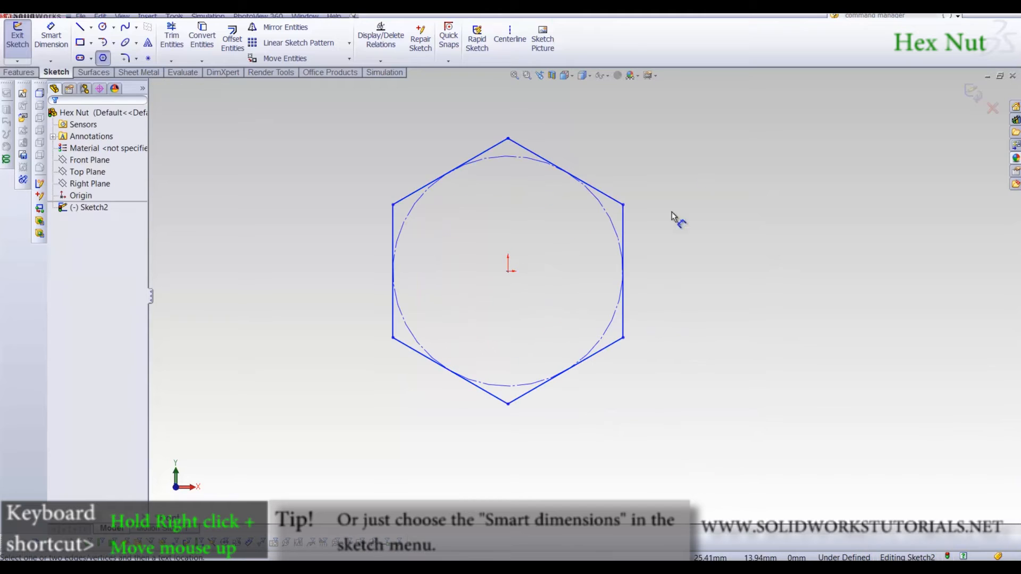
pyautogui.click(623, 221)
pyautogui.click(392, 239)
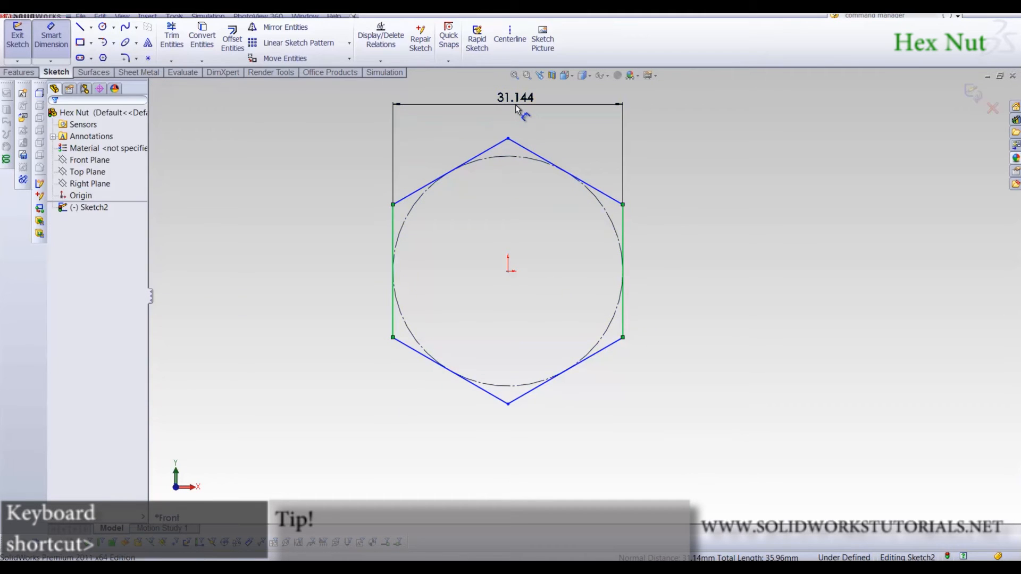
pyautogui.click(521, 110)
pyautogui.write('6')
pyautogui.press('Return')
pyautogui.scroll(-5, 484, 270)
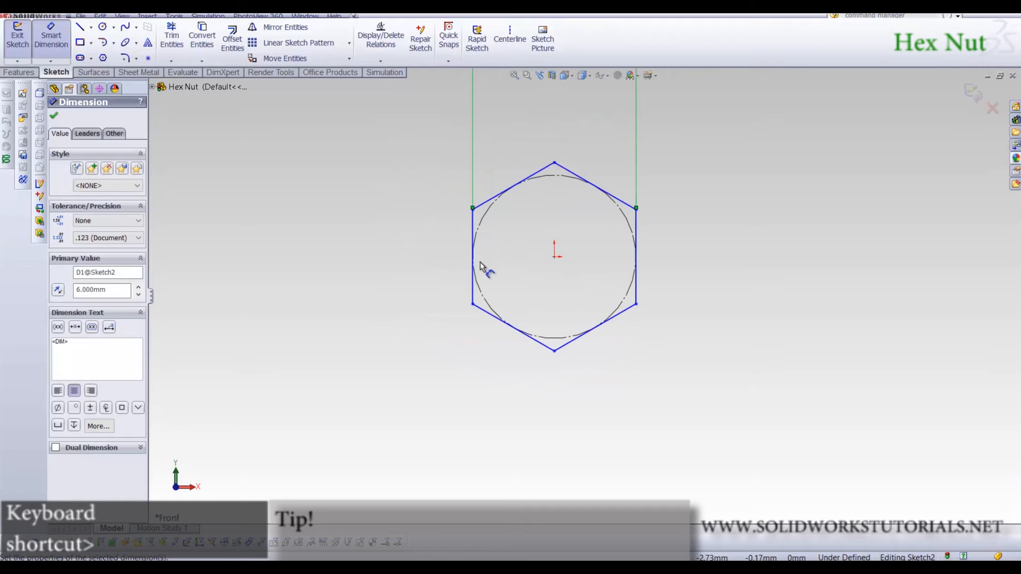
pyautogui.click(403, 221)
pyautogui.click(53, 39)
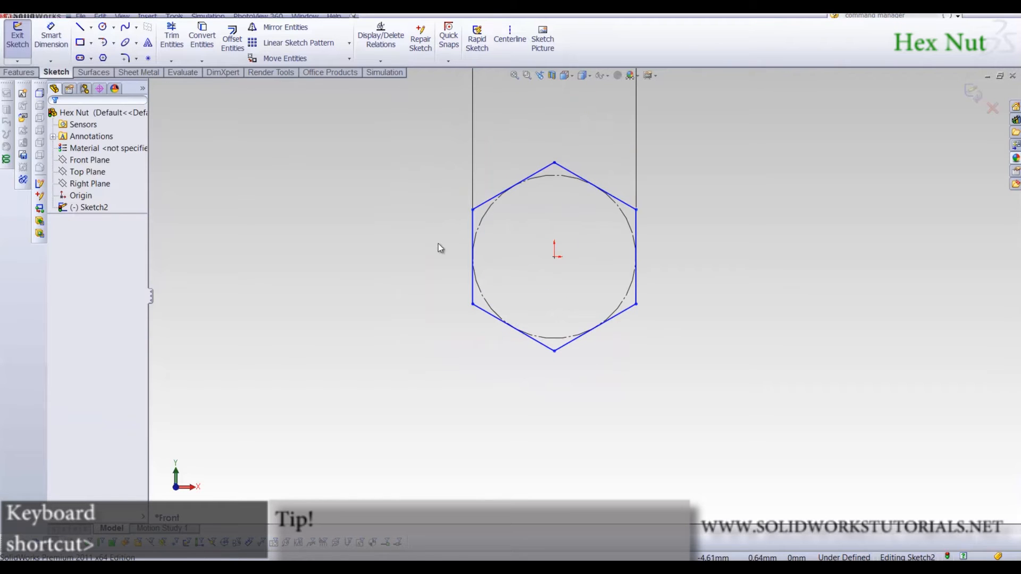
# Add a vertical relation to one upright side of the hexagon
pyautogui.click(474, 230)
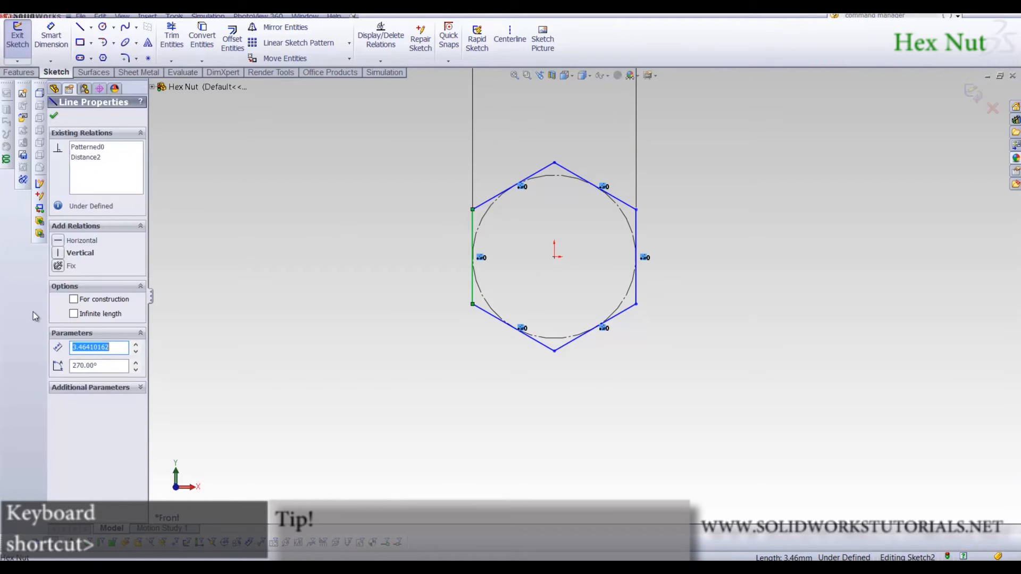
pyautogui.click(58, 253)
pyautogui.click(330, 315)
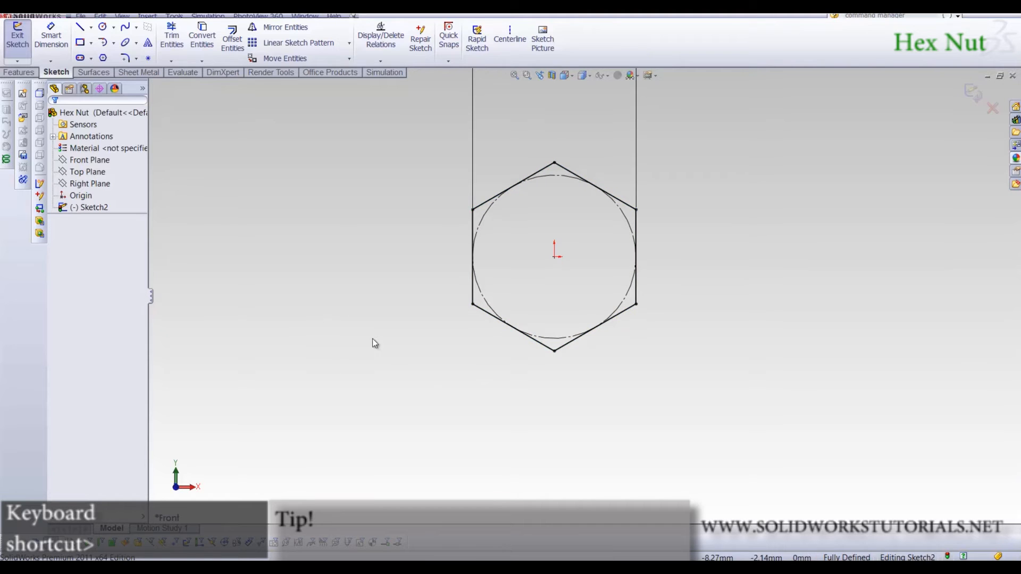
# Extrude the hexagon sketch as a blind boss 5 mm deep
pyautogui.scroll(3, 529, 340)
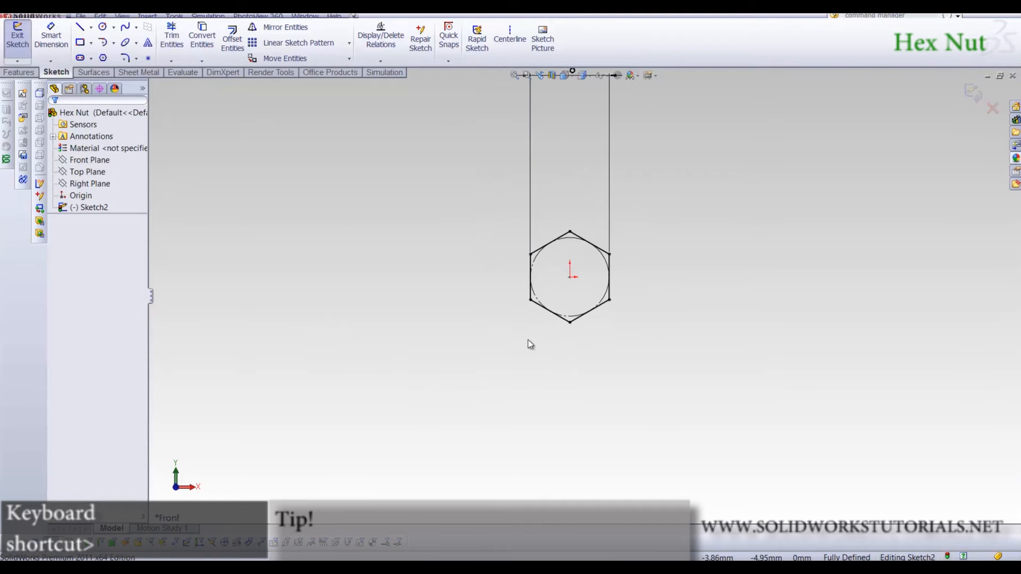
pyautogui.click(18, 72)
pyautogui.click(23, 38)
pyautogui.write('5')
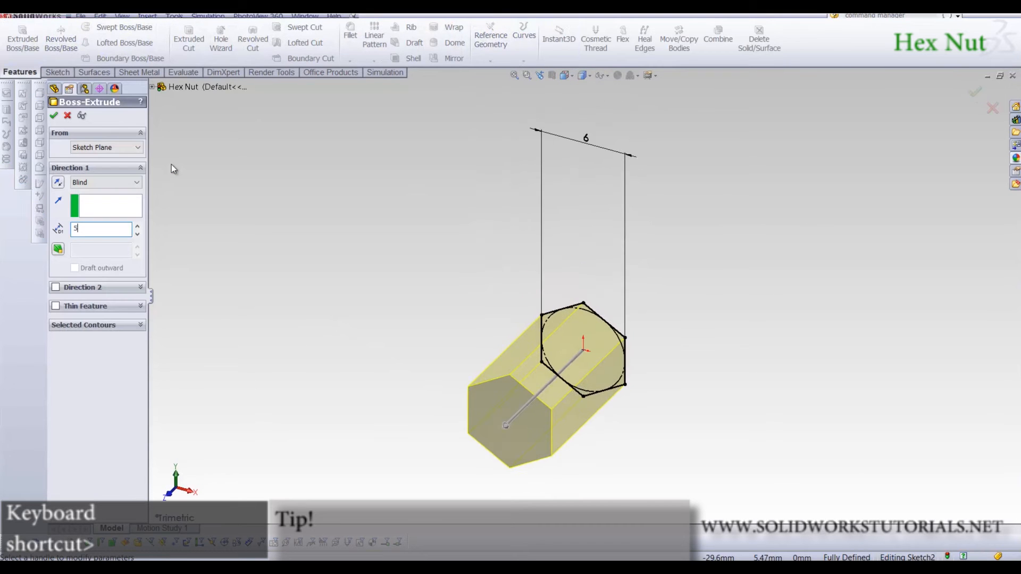
pyautogui.press('Return')
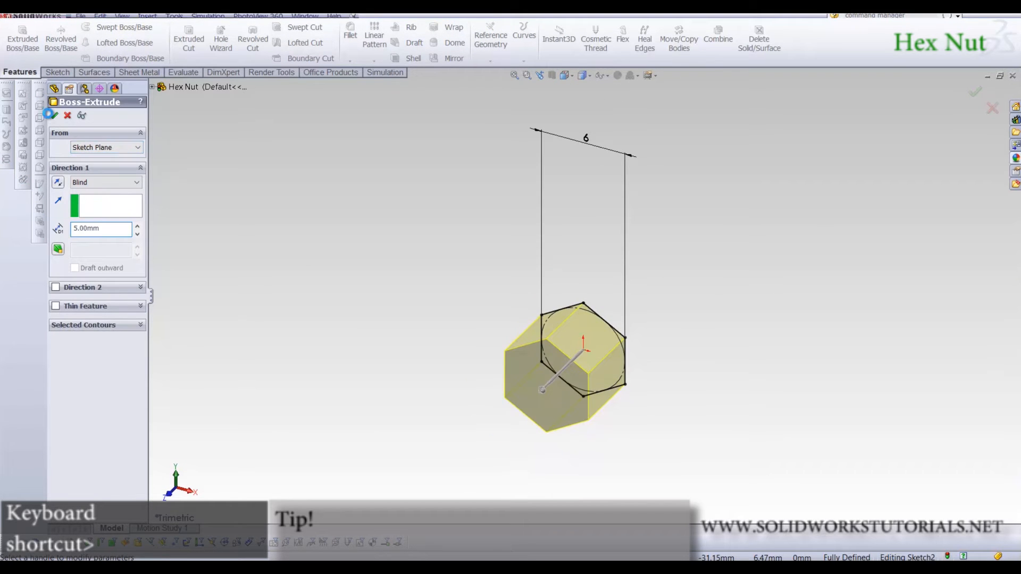
# Start a sketch on the hexagonal end face, viewed normal to it, and draw a semicircular centerpoint arc centred on the origin
pyautogui.moveTo(588, 342)
pyautogui.mouseDown(button='middle')
pyautogui.moveTo(528, 280)
pyautogui.moveTo(605, 135)
pyautogui.moveTo(546, 364)
pyautogui.mouseUp(button='middle')
pyautogui.click(530, 337)
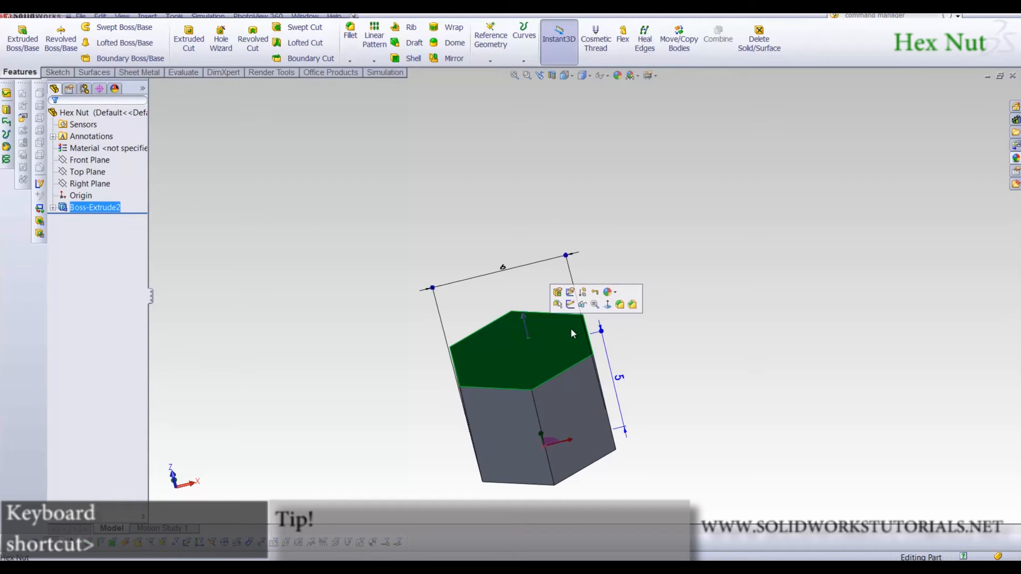
pyautogui.click(570, 292)
pyautogui.press('space')
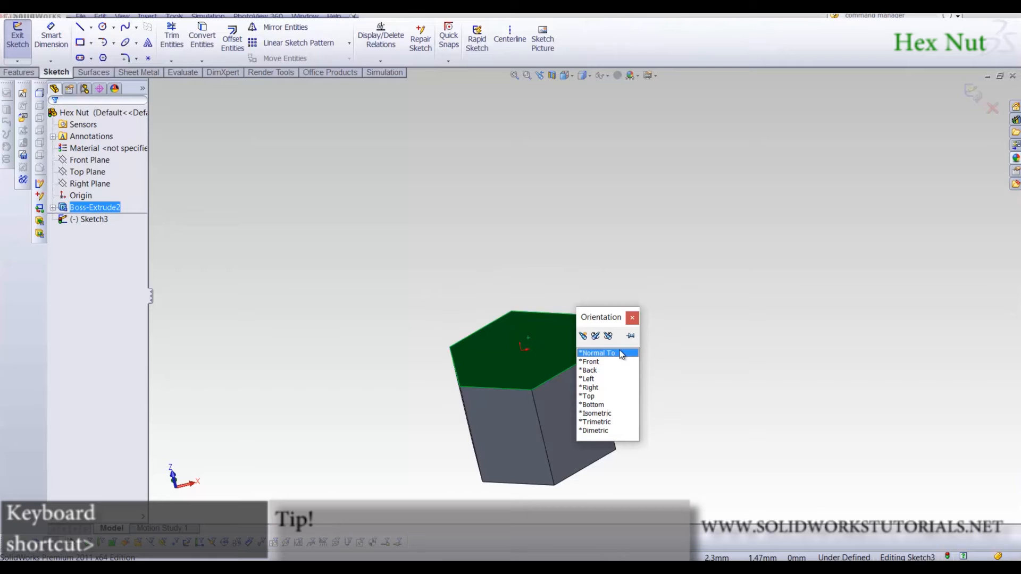
pyautogui.click(621, 353)
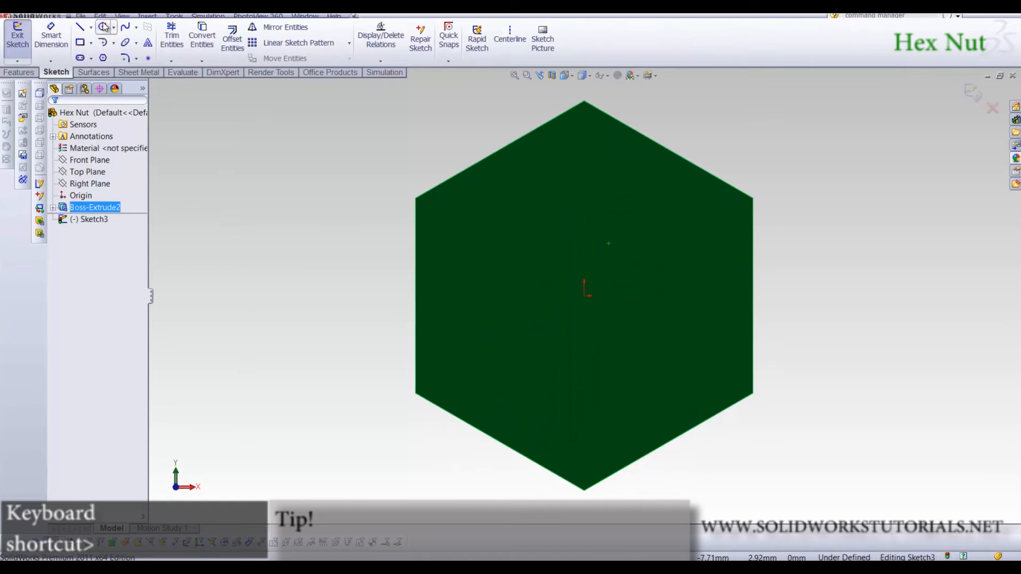
pyautogui.click(104, 26)
pyautogui.click(102, 42)
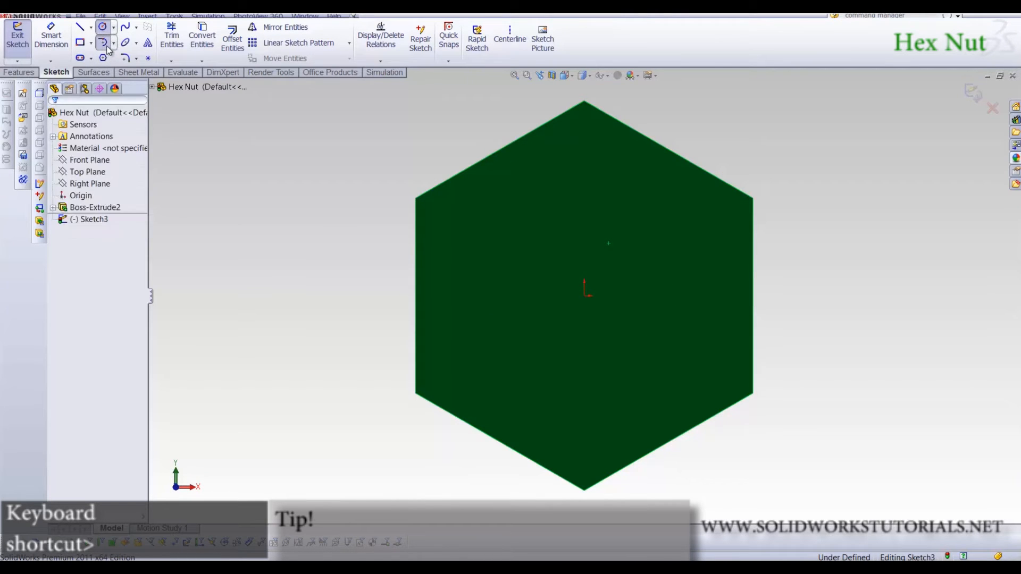
pyautogui.click(585, 296)
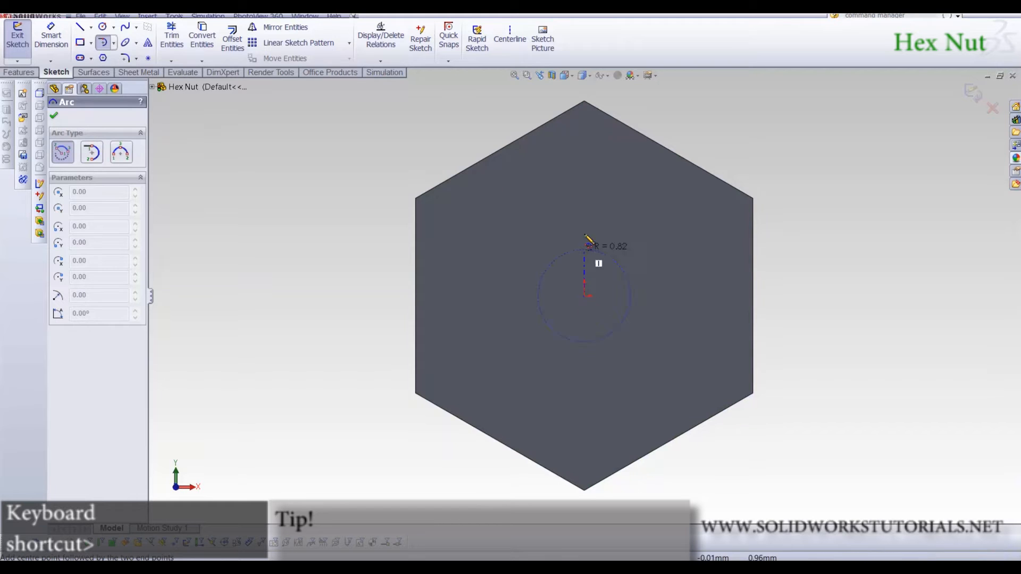
pyautogui.click(585, 181)
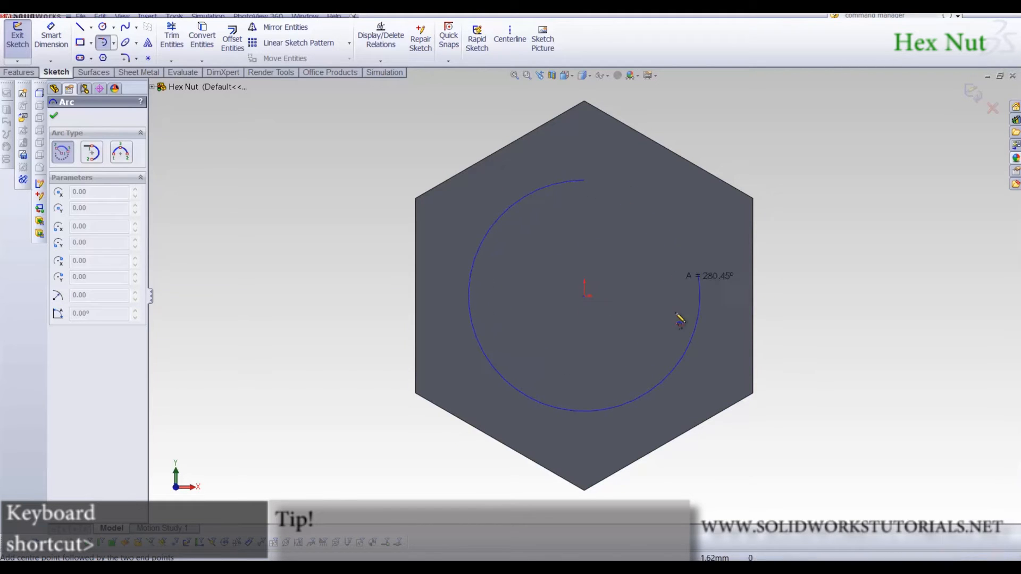
pyautogui.click(585, 413)
# Close the semicircular arc with a straight line between its two endpoints
pyautogui.moveTo(550, 159); pyautogui.dragTo(510, 162, button='right')
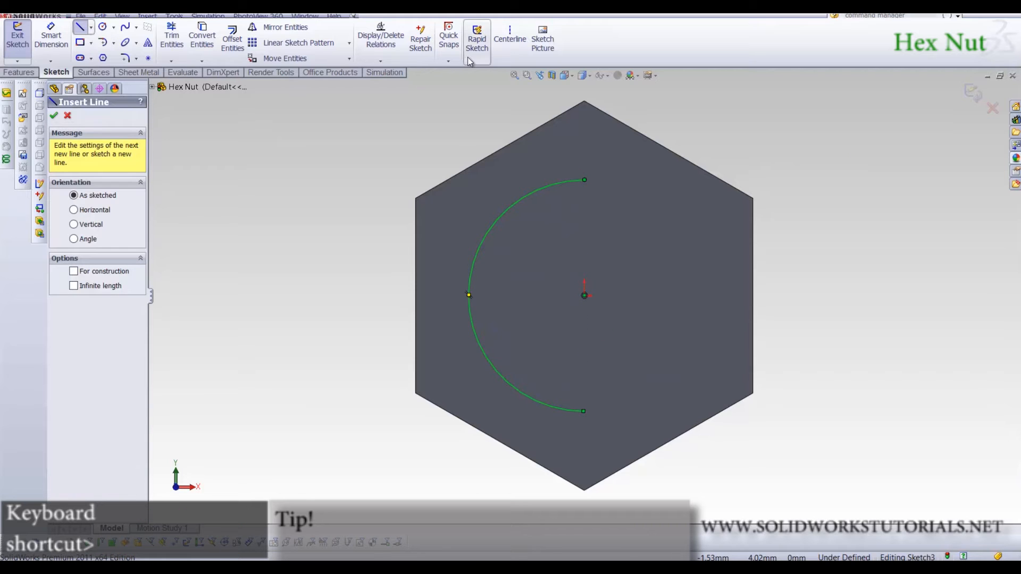
pyautogui.click(585, 181)
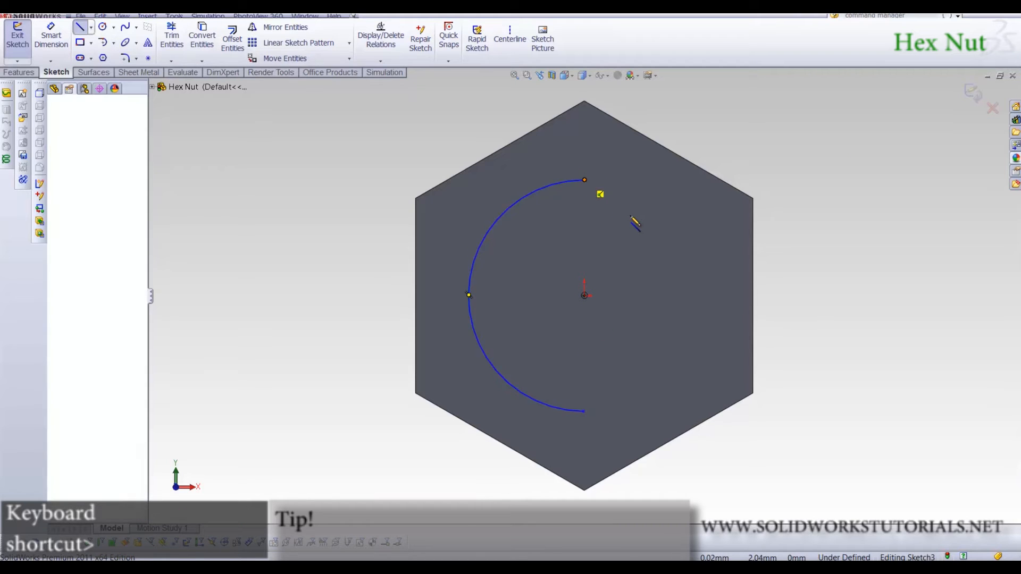
pyautogui.click(584, 412)
pyautogui.press('Escape')
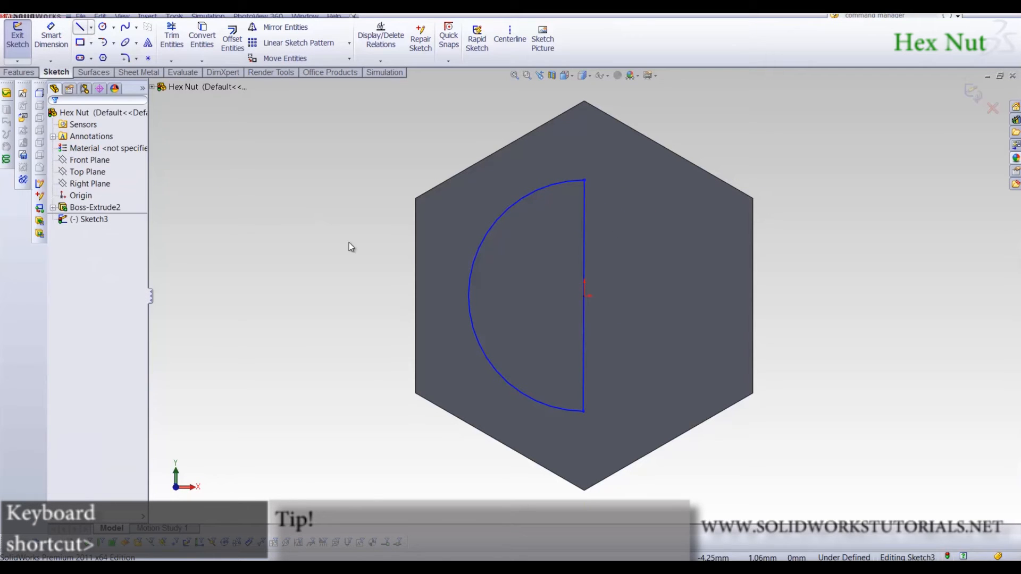
# Move the arc's upper endpoint off its vertical alignment and constrain the closing line's midpoint to the origin
pyautogui.moveTo(585, 181); pyautogui.dragTo(538, 200)
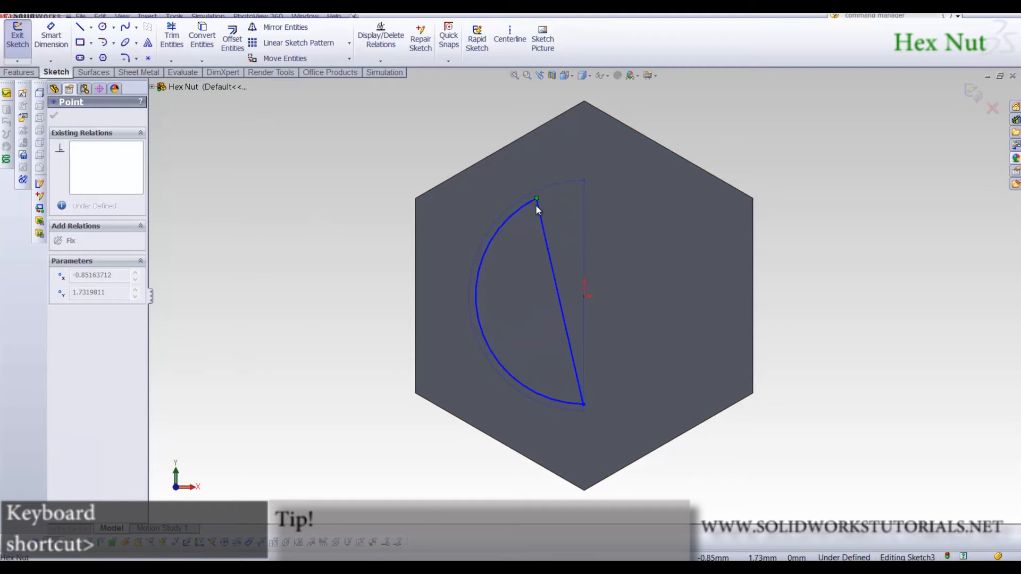
pyautogui.click(557, 276)
pyautogui.rightClick(557, 275)
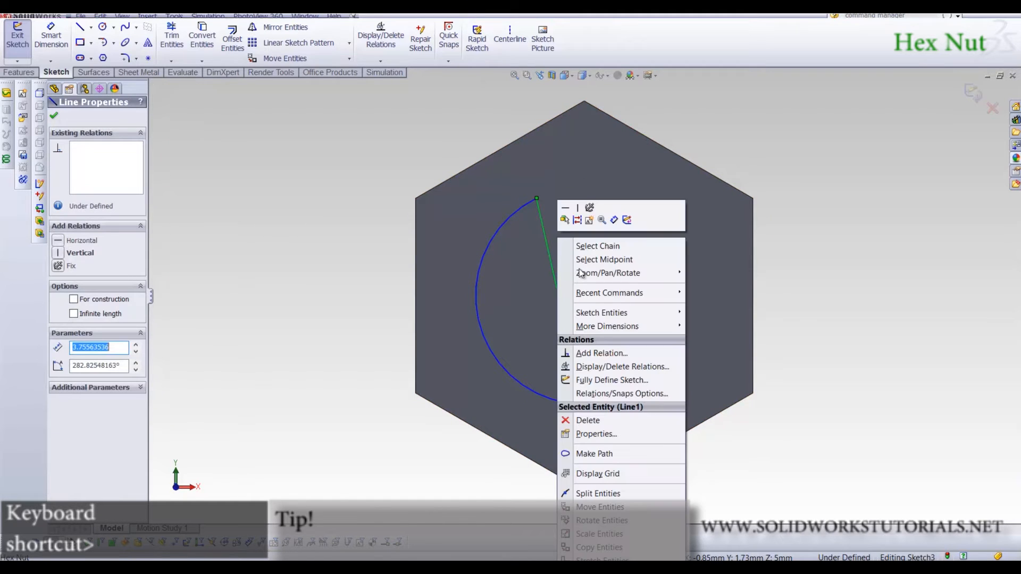
pyautogui.click(627, 266)
pyautogui.keyDown('ctrl'); pyautogui.click(585, 296); pyautogui.keyUp('ctrl')
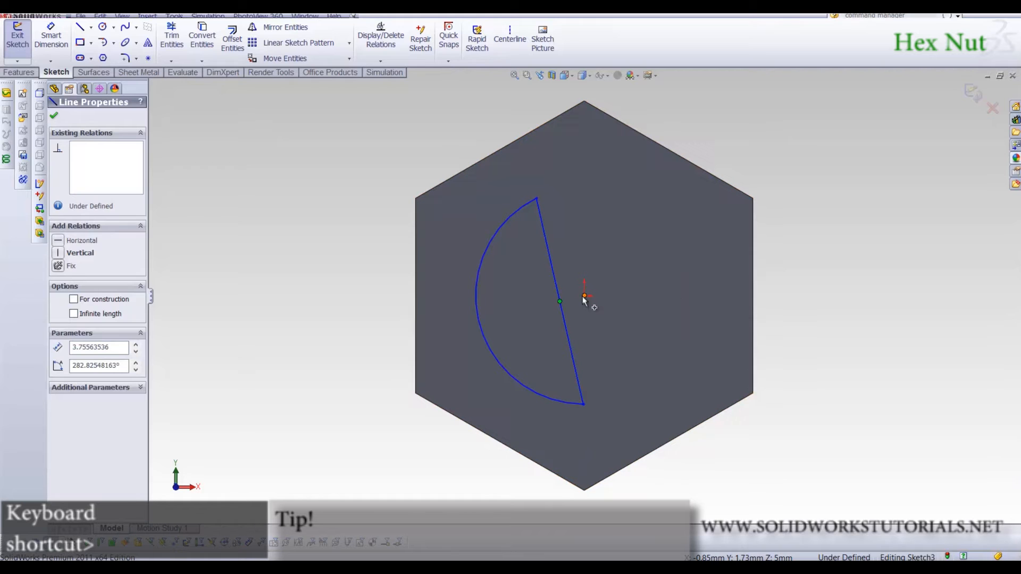
pyautogui.keyDown('ctrl'); pyautogui.click(560, 302); pyautogui.keyUp('ctrl')
pyautogui.click(59, 339)
pyautogui.click(340, 349)
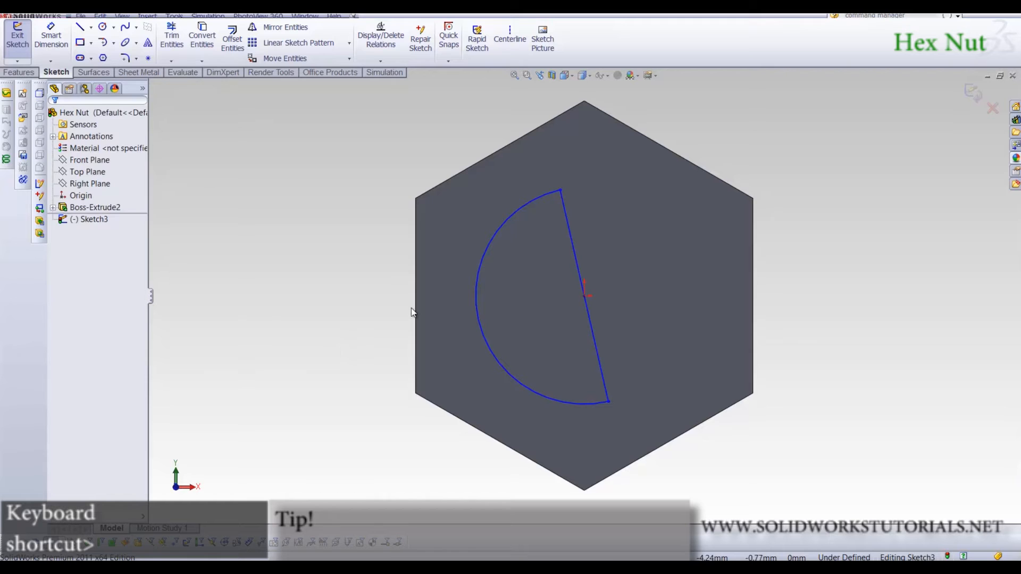
# Add a vertical relation to the closing line of the half circle
pyautogui.click(573, 244)
pyautogui.click(58, 254)
pyautogui.click(251, 330)
# Dimension the arc's radius and set it to 2.3 mm
pyautogui.rightClick(401, 169)
pyautogui.moveTo(495, 245); pyautogui.dragTo(495, 213, button='right')
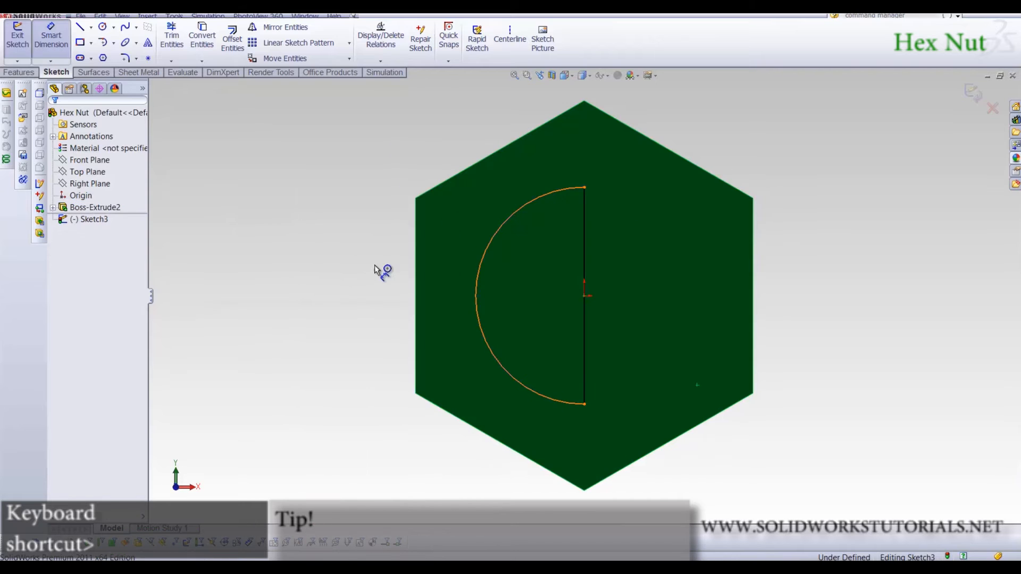
pyautogui.click(346, 284)
pyautogui.write('2.3')
pyautogui.press('Return')
pyautogui.press('Escape')
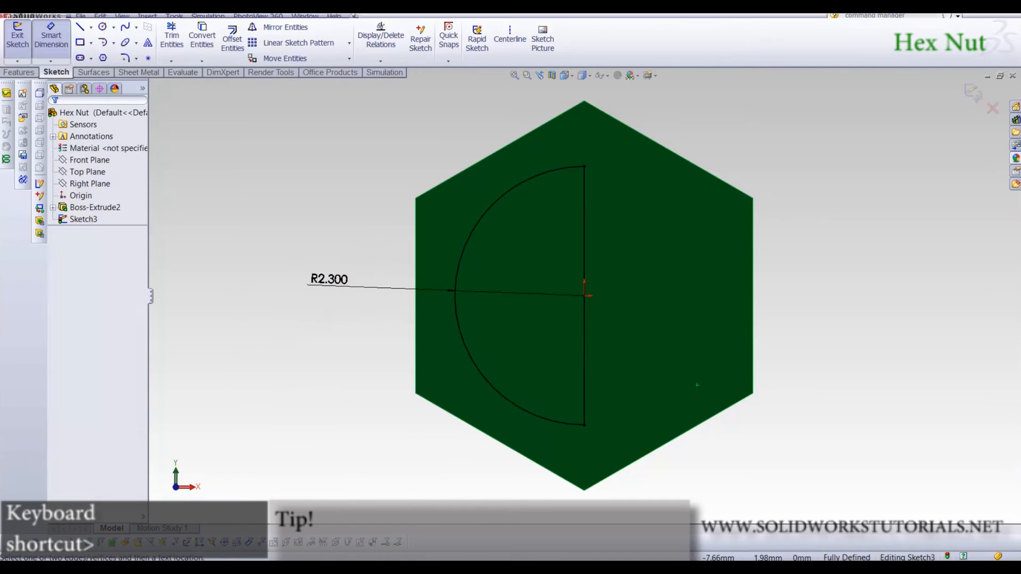
# Revolve the half-circle profile 180 degrees about its straight line as a boss merged with the hexagonal body
pyautogui.click(17, 72)
pyautogui.click(58, 44)
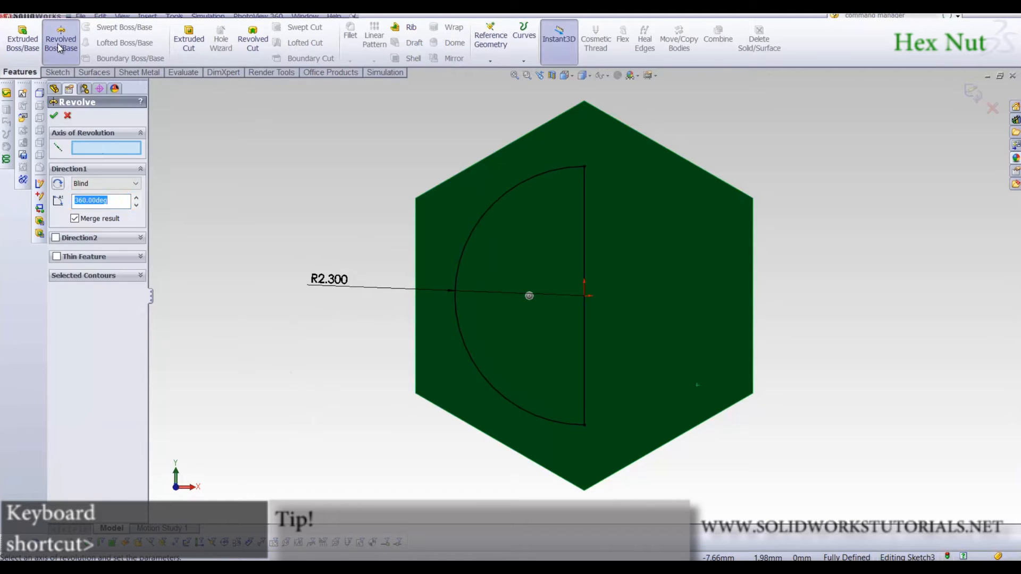
pyautogui.write('180')
pyautogui.press('Return')
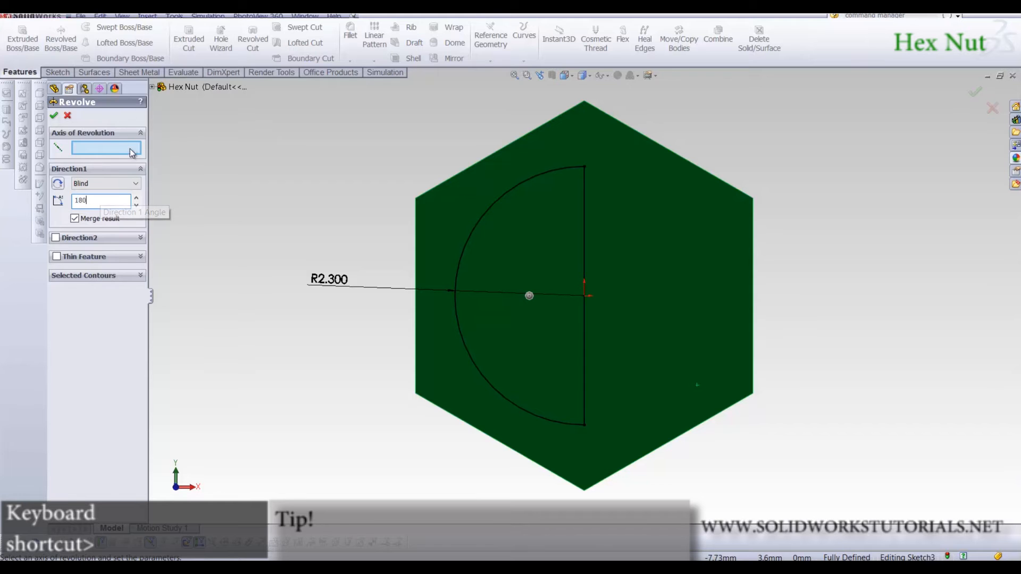
pyautogui.click(585, 205)
pyautogui.moveTo(601, 311); pyautogui.dragTo(580, 157, button='middle')
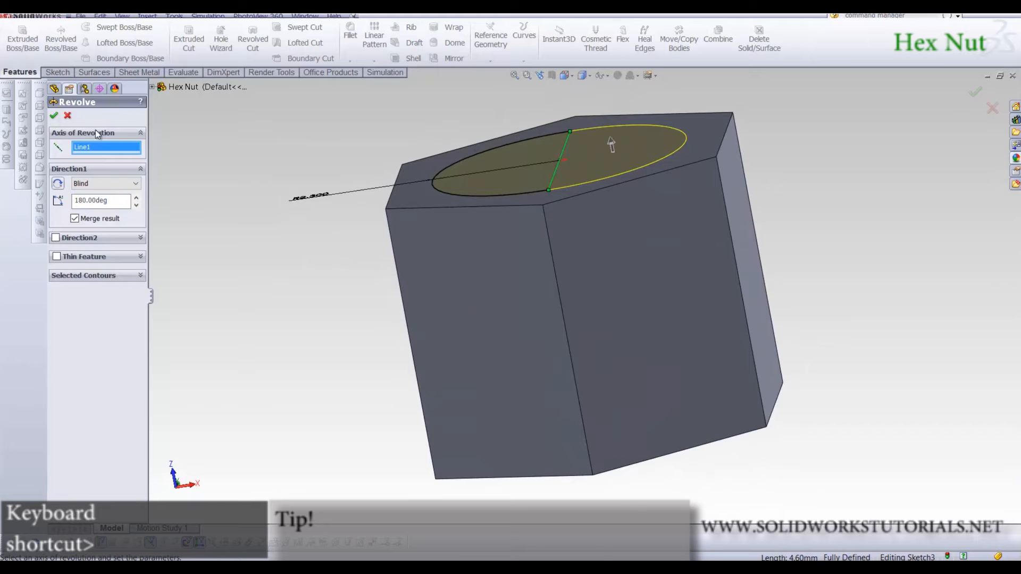
pyautogui.click(53, 116)
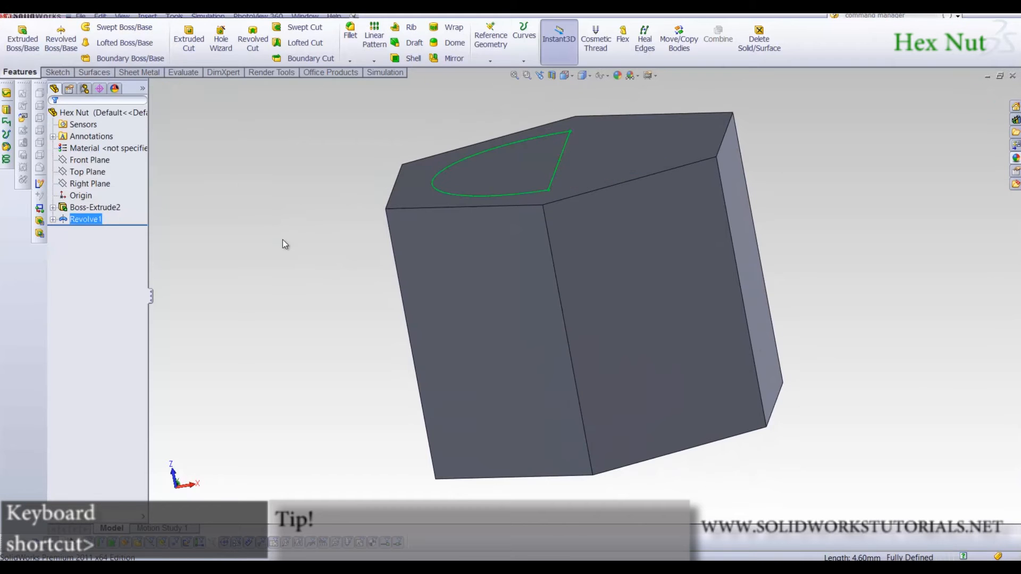
# Reverse the direction of the 180-degree revolve so the dome stands outside the hexagonal body
pyautogui.moveTo(455, 365); pyautogui.dragTo(431, 97, button='middle')
pyautogui.moveTo(424, 444); pyautogui.dragTo(291, 271, button='middle')
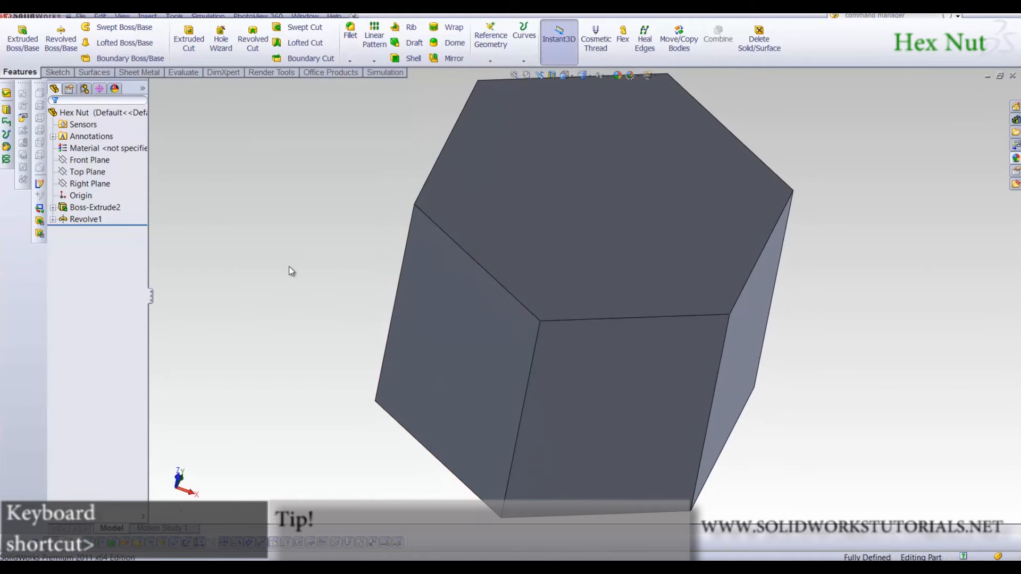
pyautogui.click(78, 215)
pyautogui.click(77, 188)
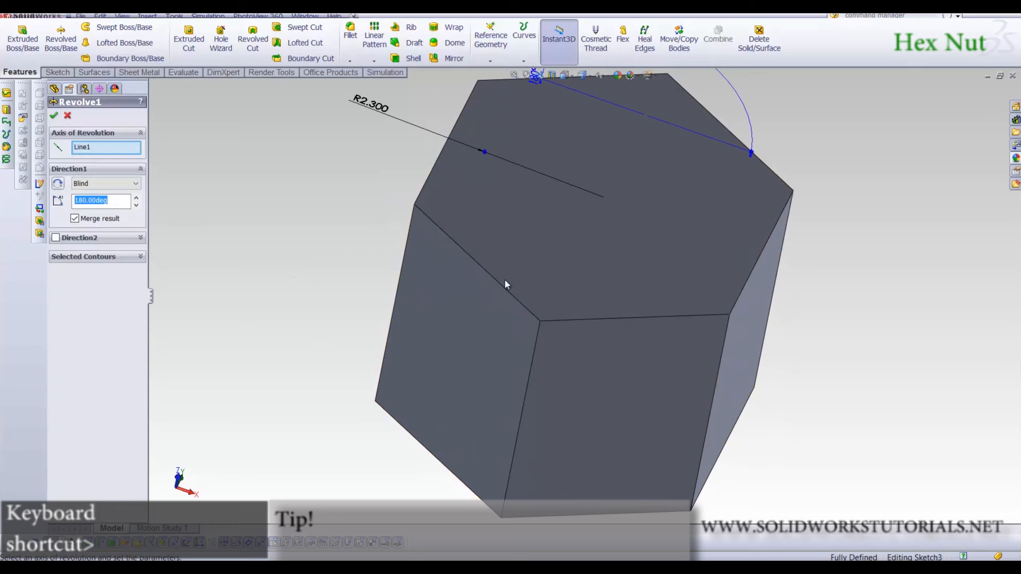
pyautogui.moveTo(506, 281); pyautogui.dragTo(499, 227, button='middle')
pyautogui.click(59, 184)
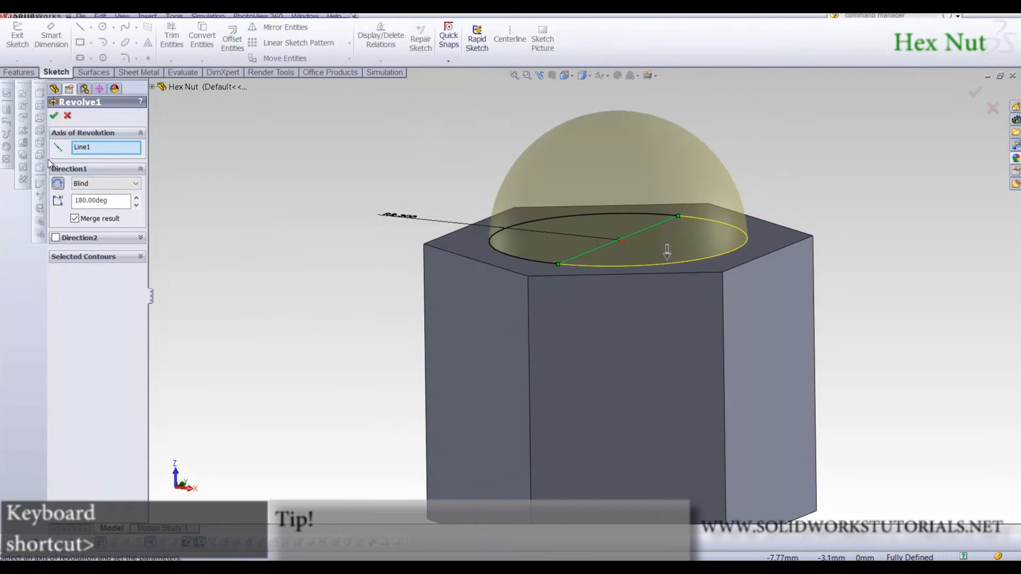
pyautogui.click(56, 115)
# Sketch a circle centred on the origin on the flat hexagonal face opposite the dome
pyautogui.press('z')
pyautogui.moveTo(499, 250); pyautogui.dragTo(416, 196, button='middle')
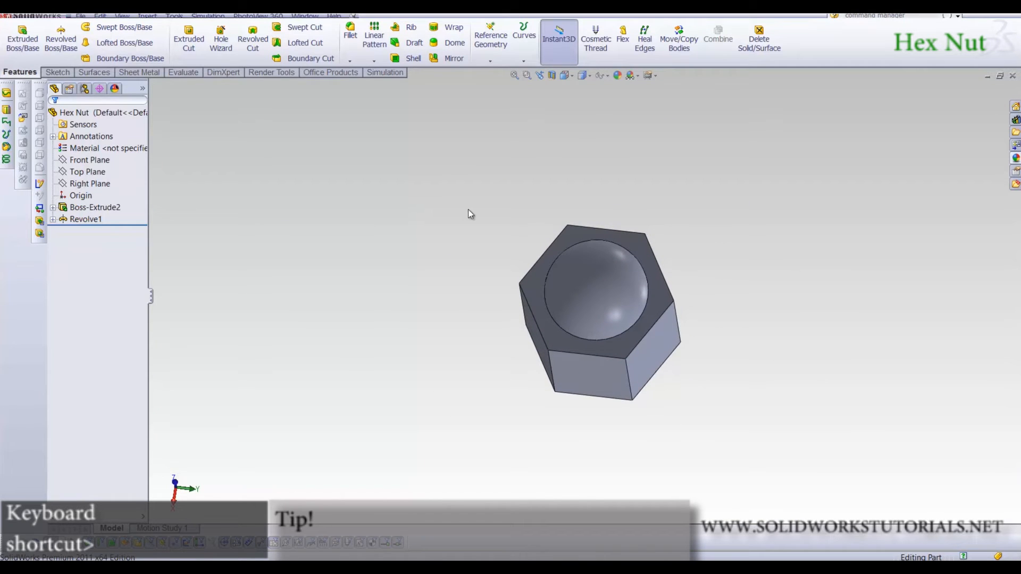
pyautogui.scroll(-3, 617, 294)
pyautogui.moveTo(644, 387); pyautogui.dragTo(598, 289, button='middle')
pyautogui.click(599, 288)
pyautogui.click(655, 260)
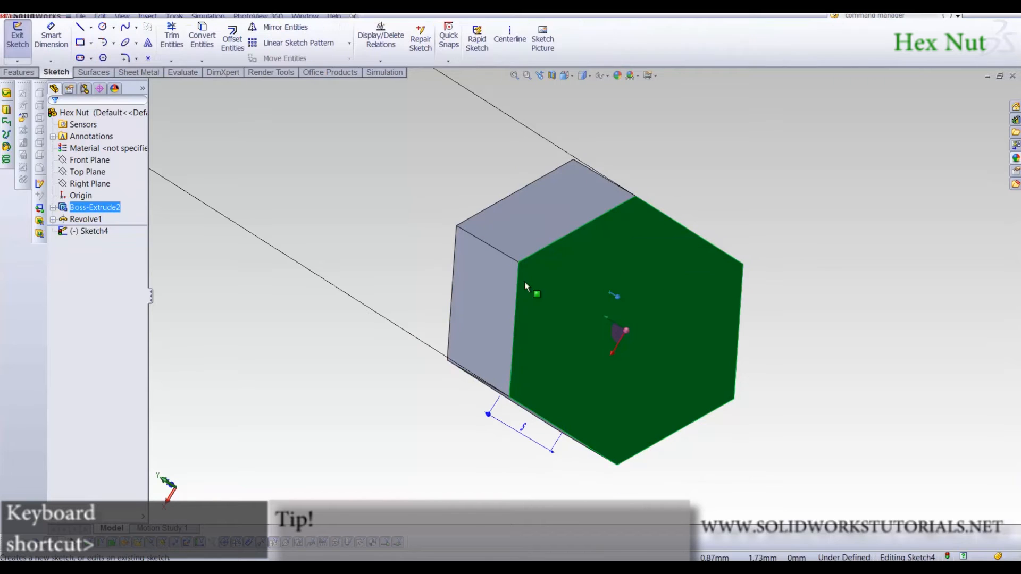
pyautogui.moveTo(610, 299); pyautogui.dragTo(641, 304, button='right')
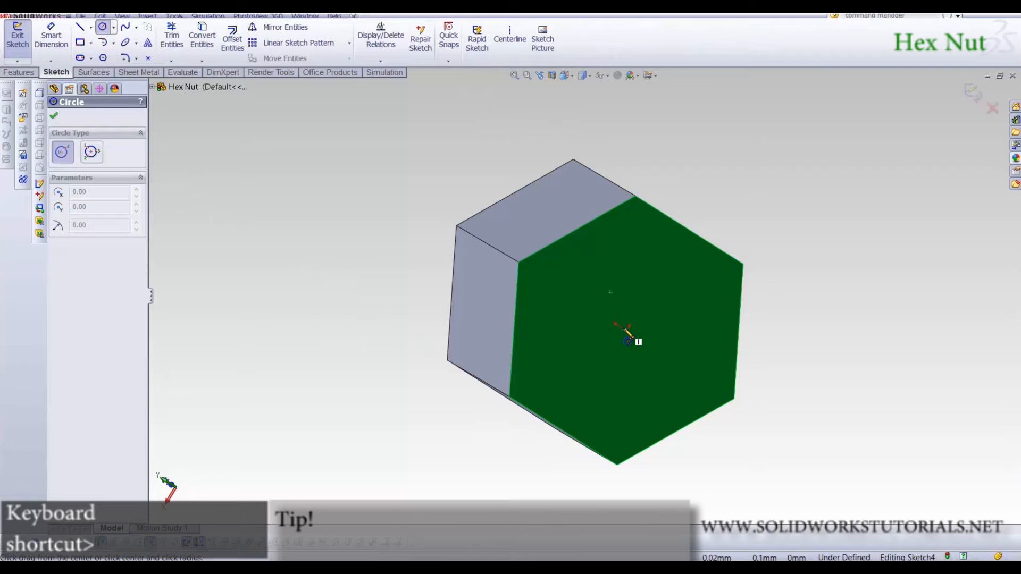
pyautogui.click(627, 330)
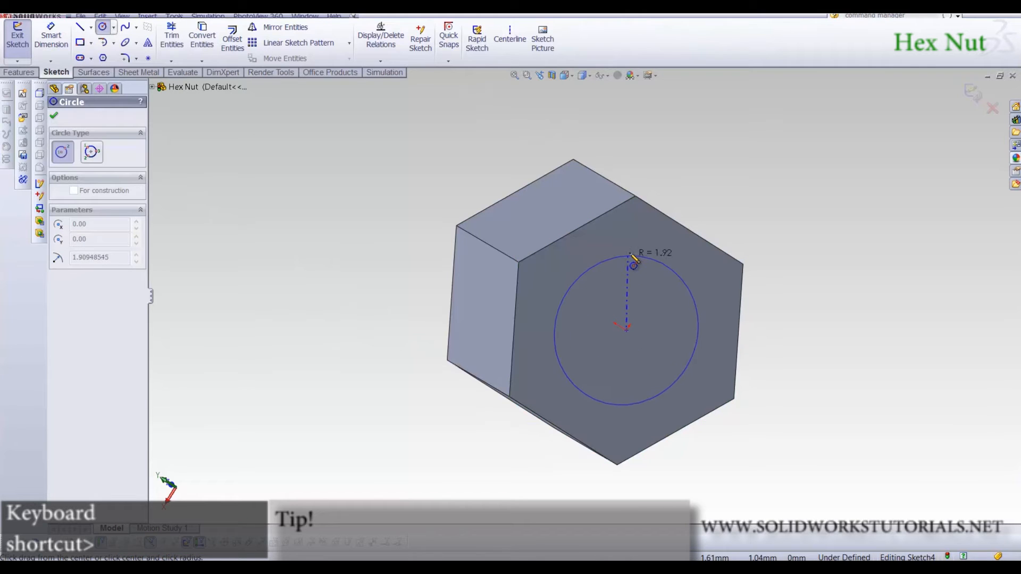
pyautogui.click(697, 290)
# Dimension the circle's diameter and set it to 3 mm
pyautogui.moveTo(824, 400); pyautogui.dragTo(799, 197, button='right')
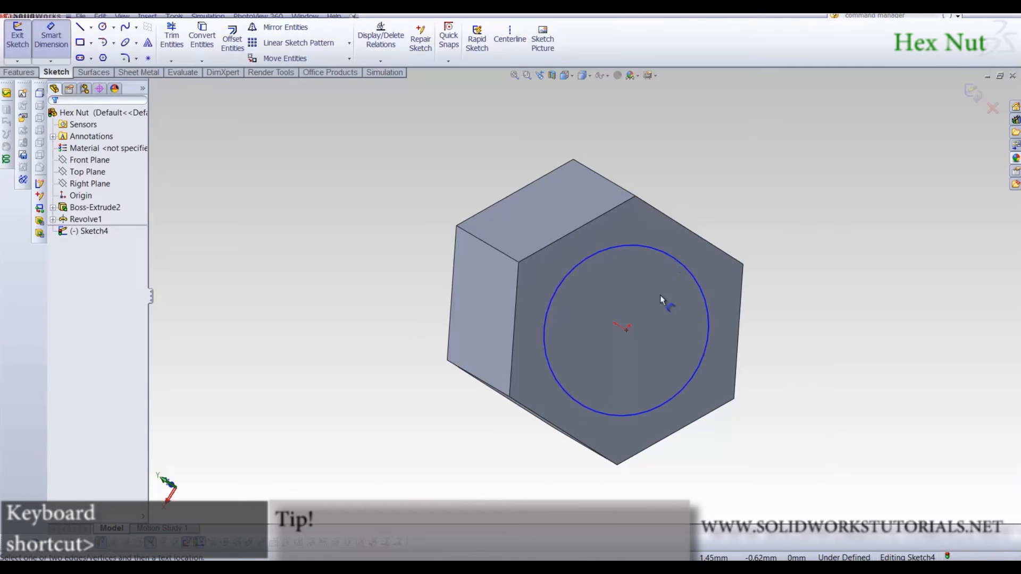
pyautogui.click(708, 299)
pyautogui.click(766, 319)
pyautogui.write('3')
pyautogui.press('Return')
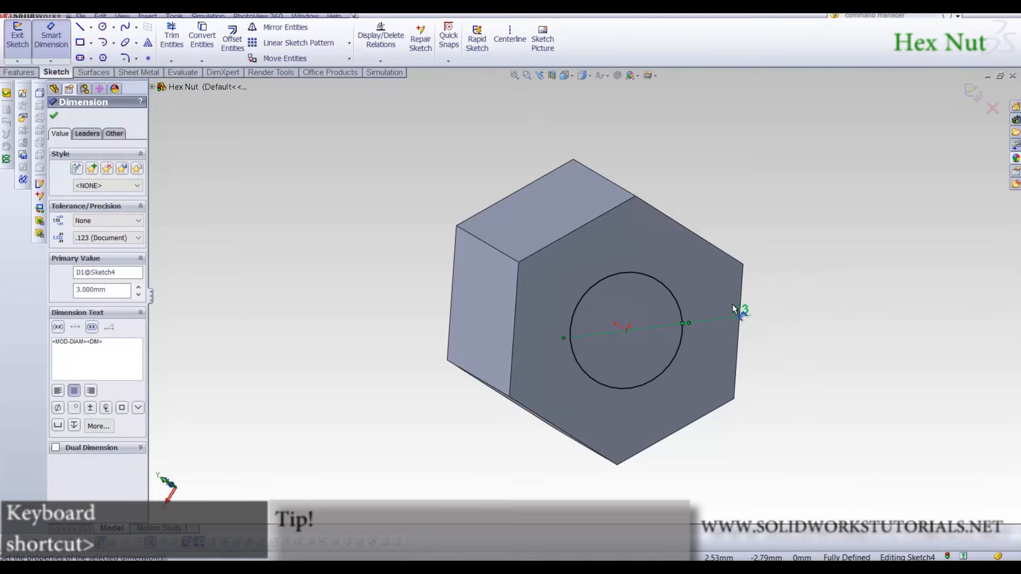
# Cut the 3 mm circle into the body as a blind extruded cut with a depth of 4 mm
pyautogui.click(17, 72)
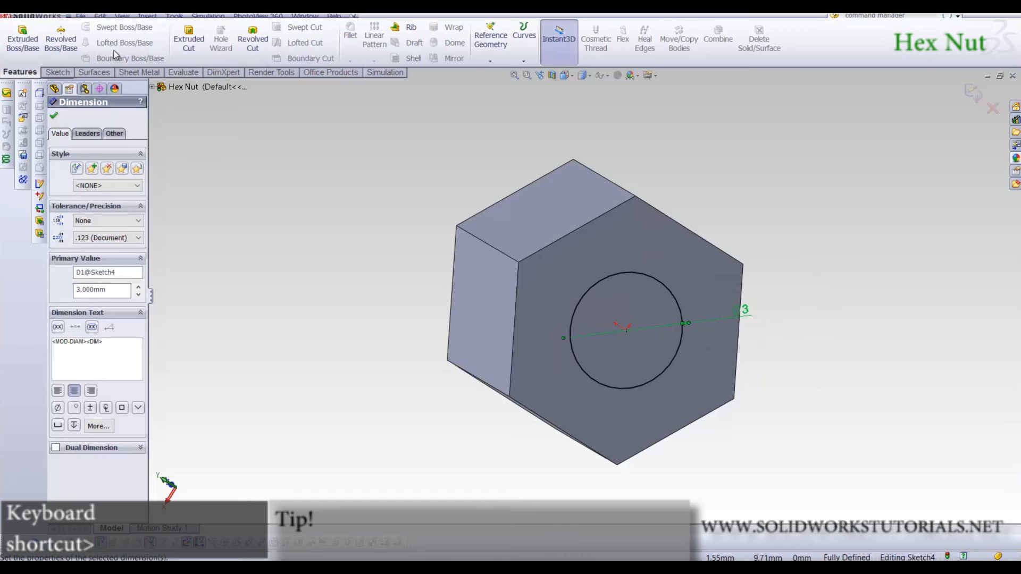
pyautogui.click(189, 38)
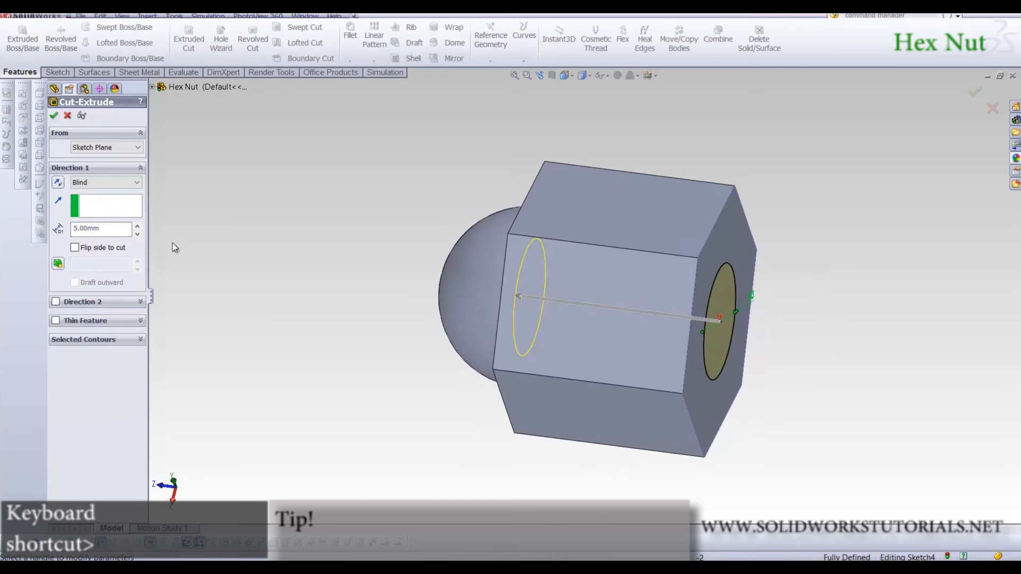
pyautogui.press('Return')
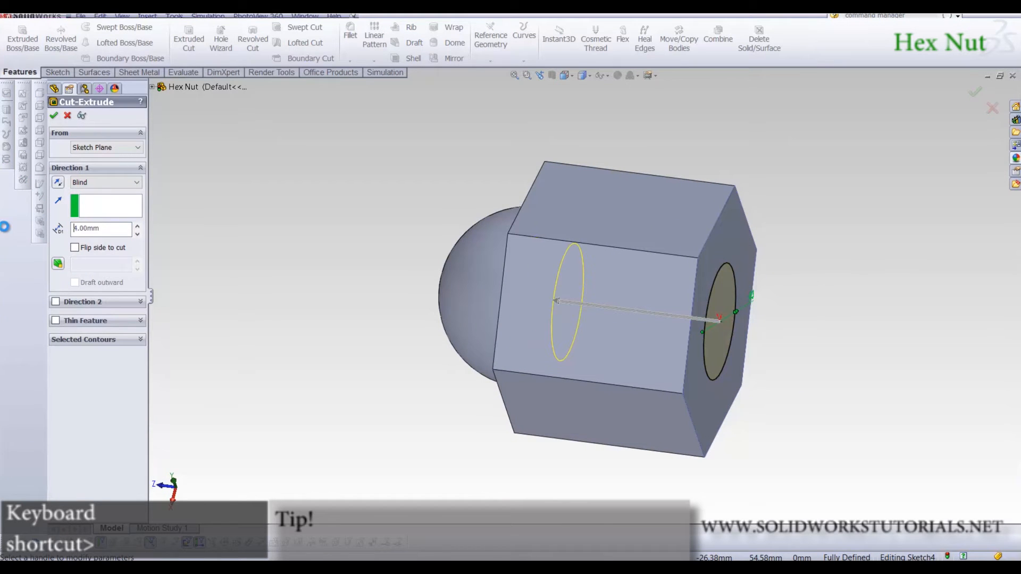
pyautogui.press('Return')
pyautogui.click(272, 251)
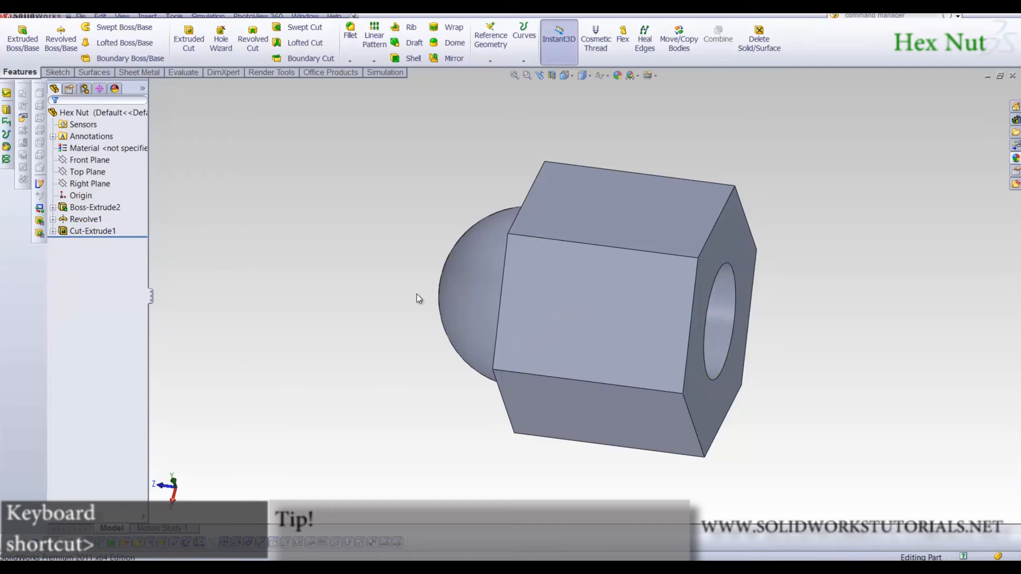
# Add a cosmetic thread to the hole's circular edge using ISO Machine Threads, size M4, Up to Next
pyautogui.hotkey('ctrl', '7')
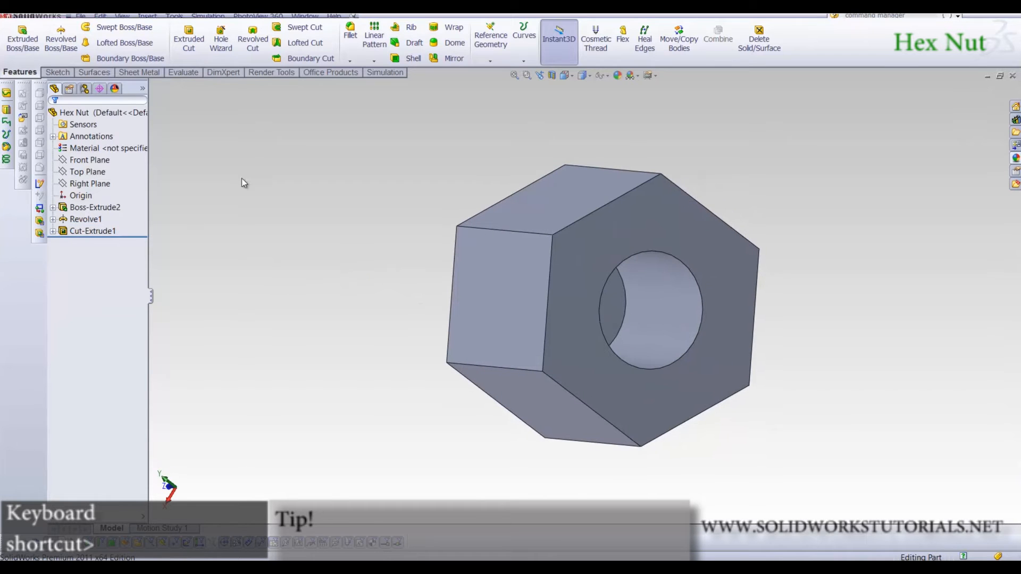
pyautogui.click(147, 17)
pyautogui.moveTo(190, 369)
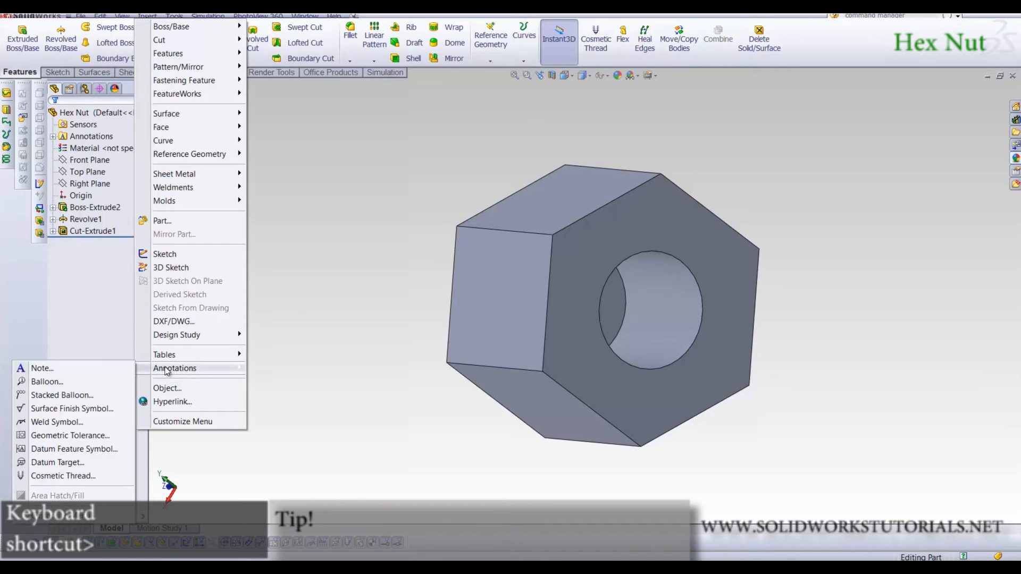
pyautogui.click(69, 479)
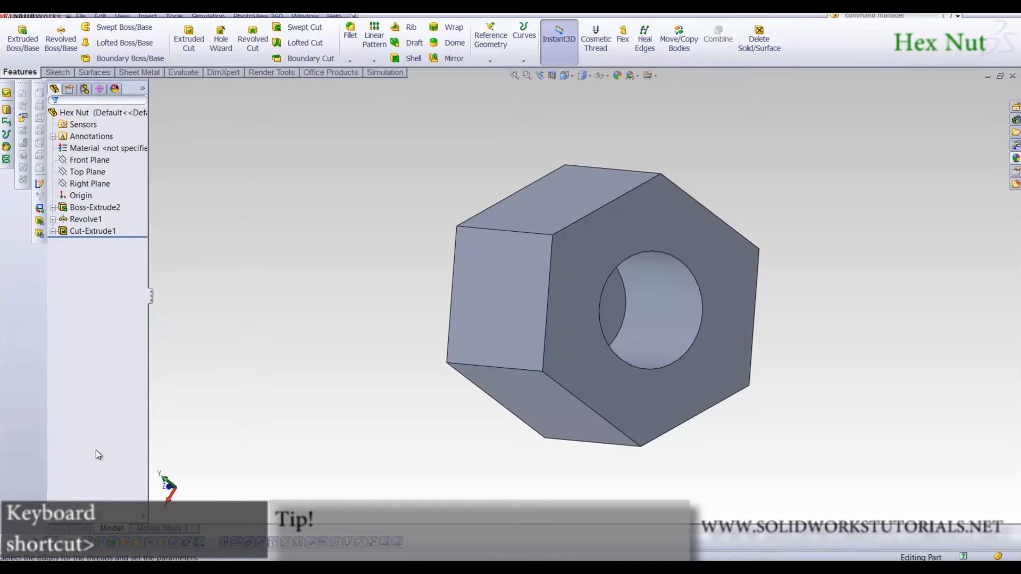
pyautogui.click(683, 267)
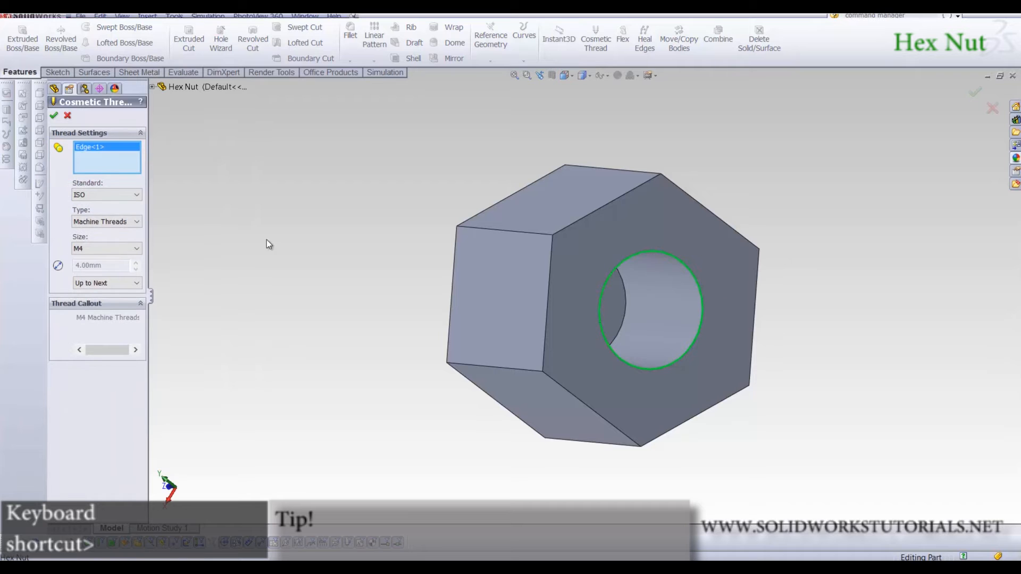
pyautogui.click(55, 116)
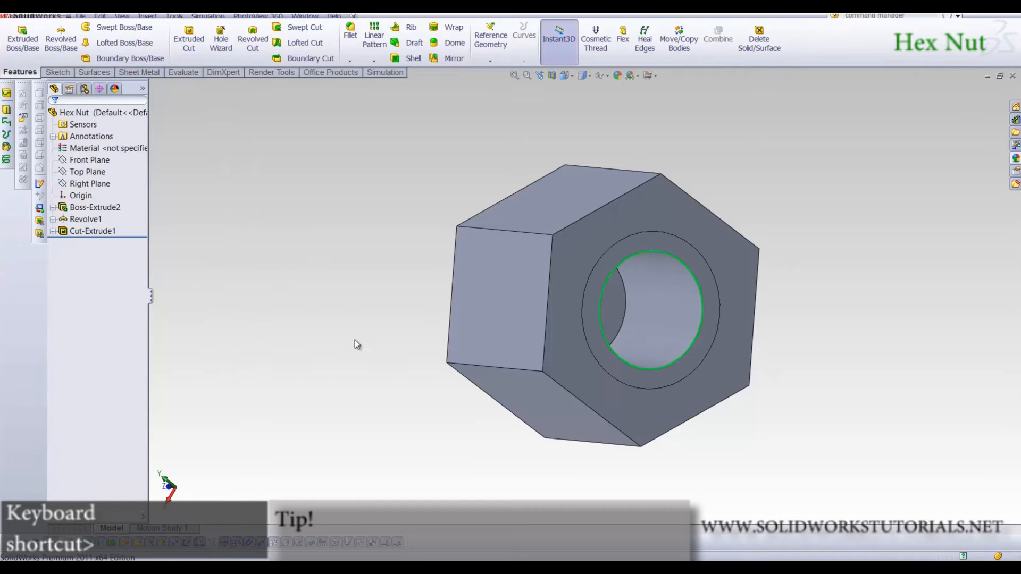
pyautogui.click(351, 340)
# Sketch a circle of 3 mm radius centred on the origin on the hexagonal face around the dome, reaching the hexagon's sides
pyautogui.moveTo(355, 307); pyautogui.dragTo(541, 199, button='middle')
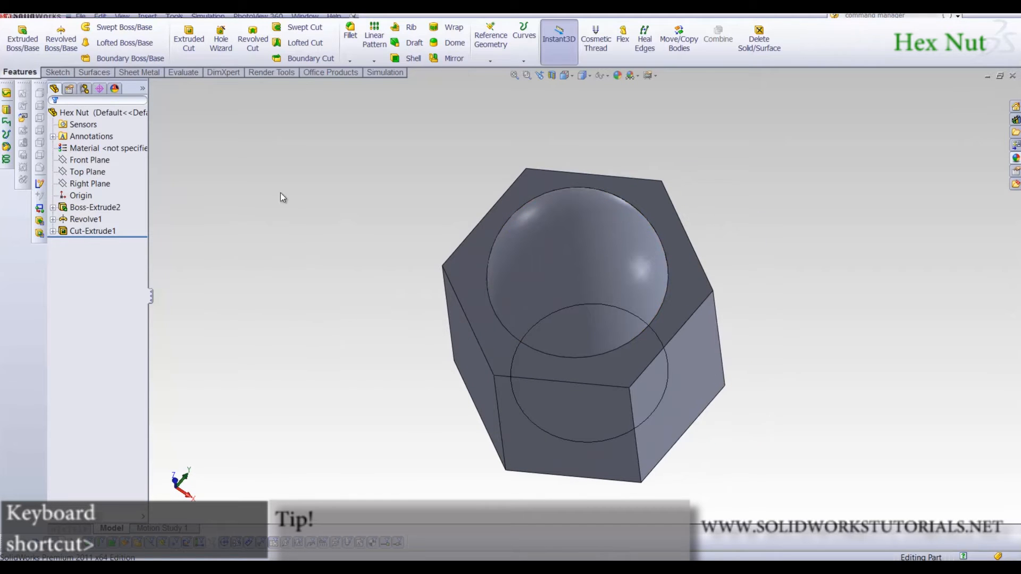
pyautogui.click(646, 195)
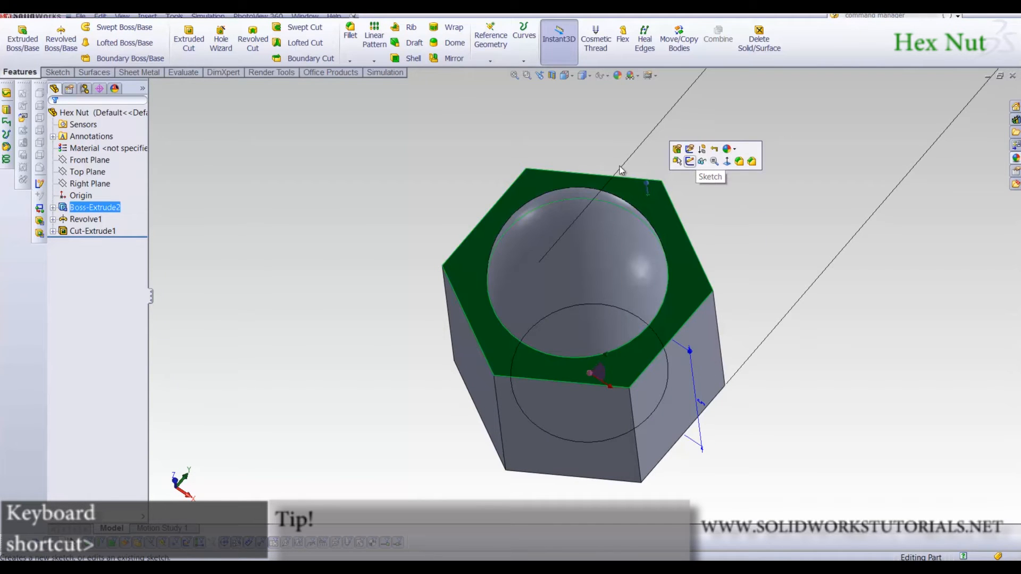
pyautogui.click(689, 161)
pyautogui.moveTo(280, 257); pyautogui.dragTo(632, 290, button='right')
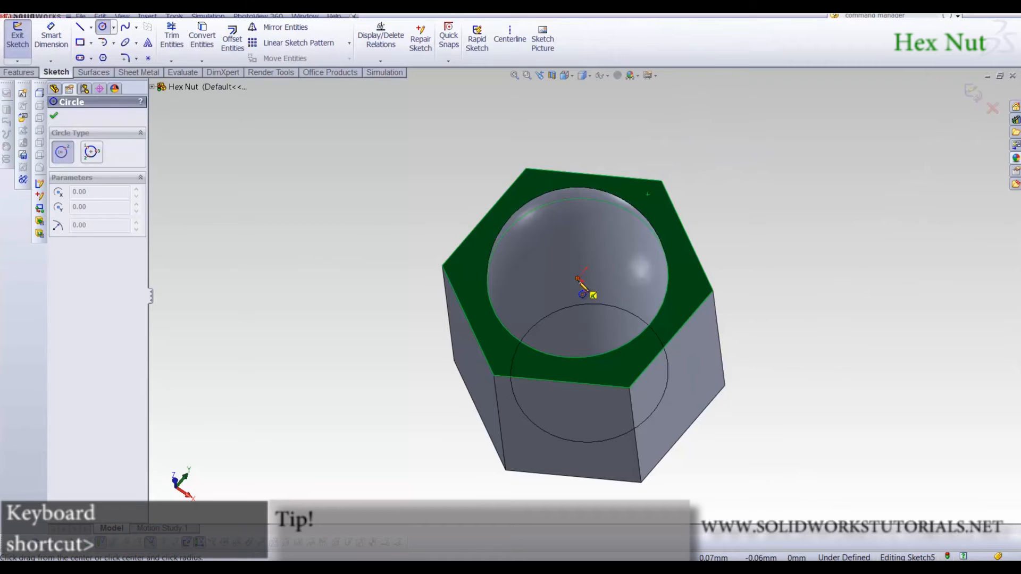
pyautogui.click(579, 278)
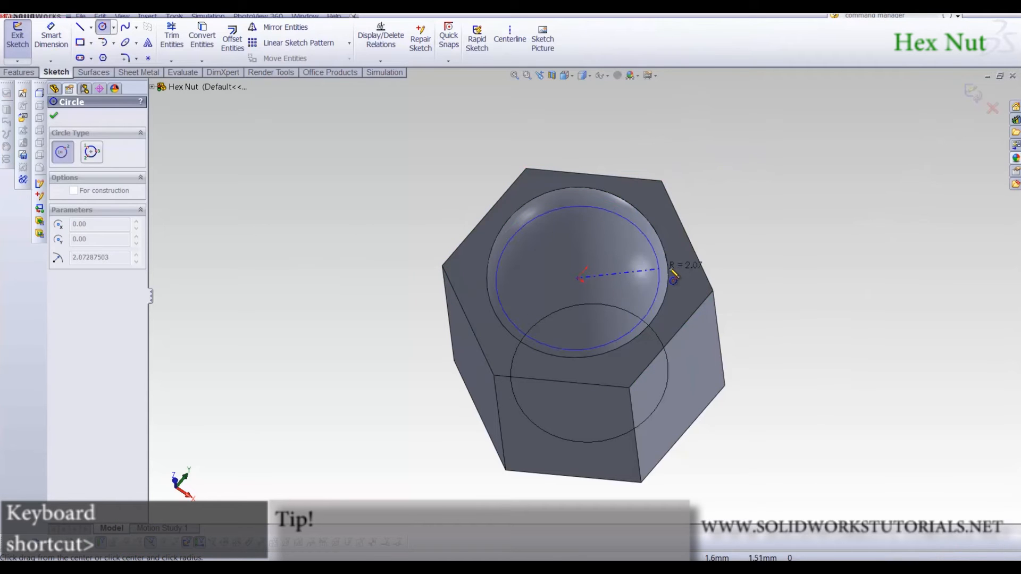
pyautogui.click(696, 254)
# Start a 4 mm blind extruded cut from the circle, flip the side to cut and enable draft
pyautogui.press('Up')
pyautogui.press('Up')
pyautogui.press('Up')
pyautogui.press('Up')
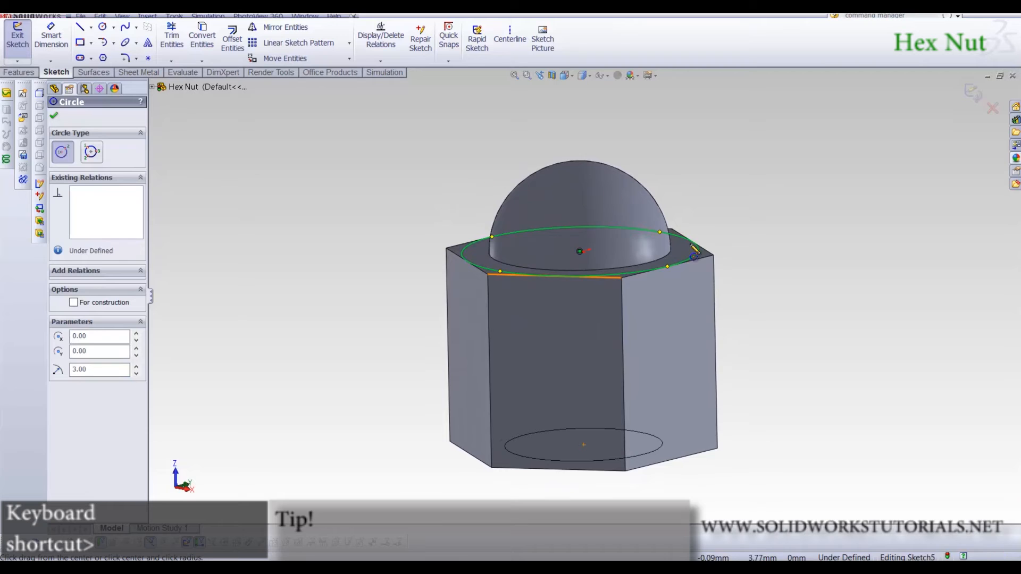
pyautogui.scroll(-4, 665, 246)
pyautogui.moveTo(665, 245); pyautogui.dragTo(614, 335, button='middle')
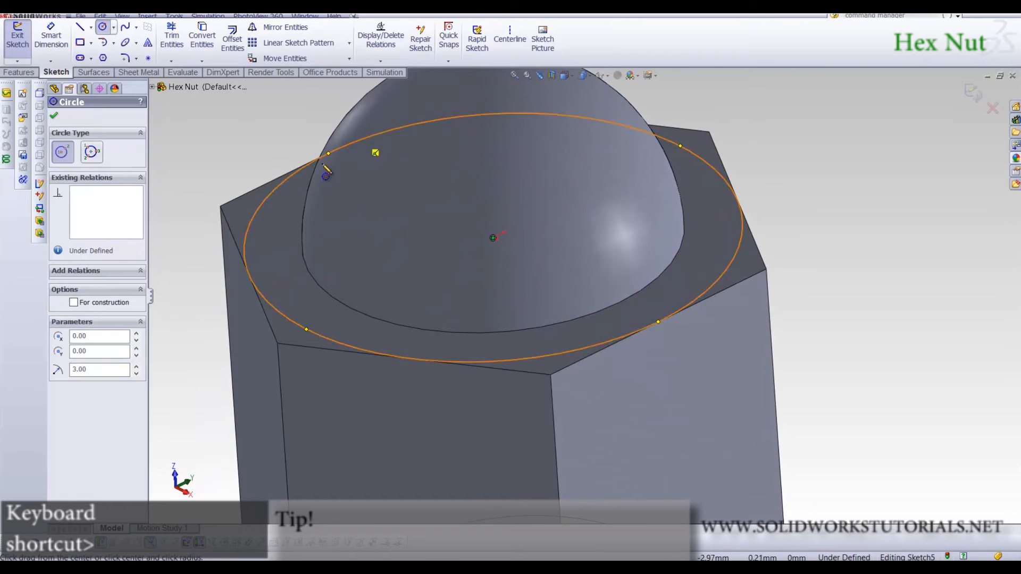
pyautogui.press('z')
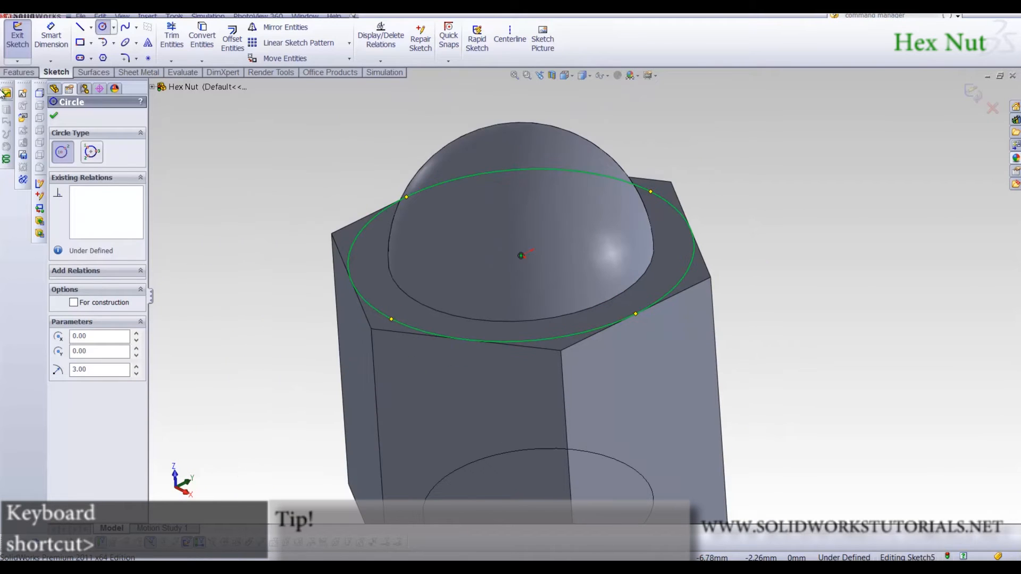
pyautogui.click(11, 74)
pyautogui.click(190, 39)
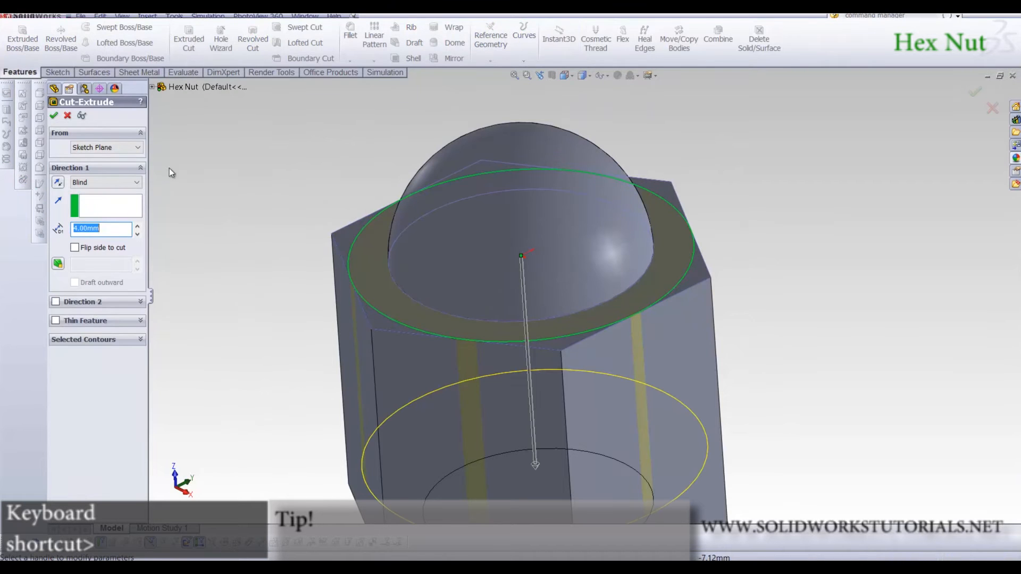
pyautogui.click(79, 249)
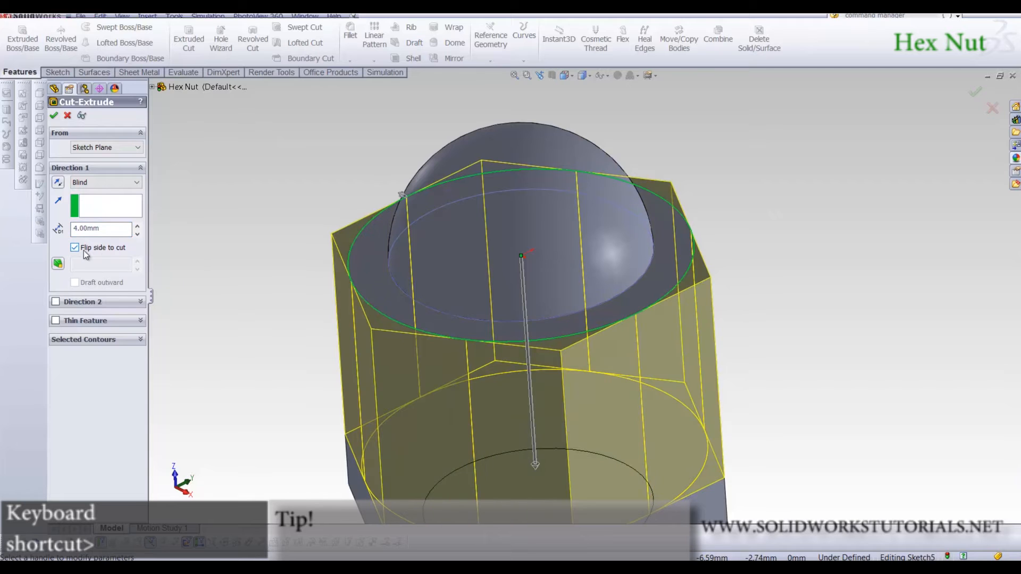
pyautogui.click(58, 264)
# Set the cut's draft angle to 26 degrees and accept the cut that bevels the hexagon's corners
pyautogui.moveTo(496, 317); pyautogui.dragTo(482, 296, button='middle')
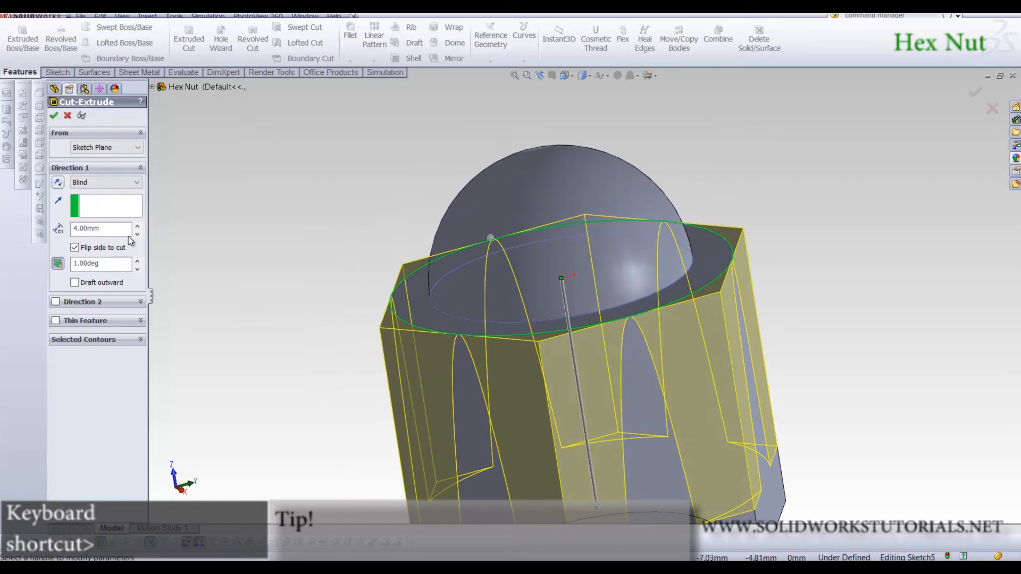
pyautogui.click(138, 261)
pyautogui.click(138, 262)
pyautogui.click(139, 262)
pyautogui.click(138, 262)
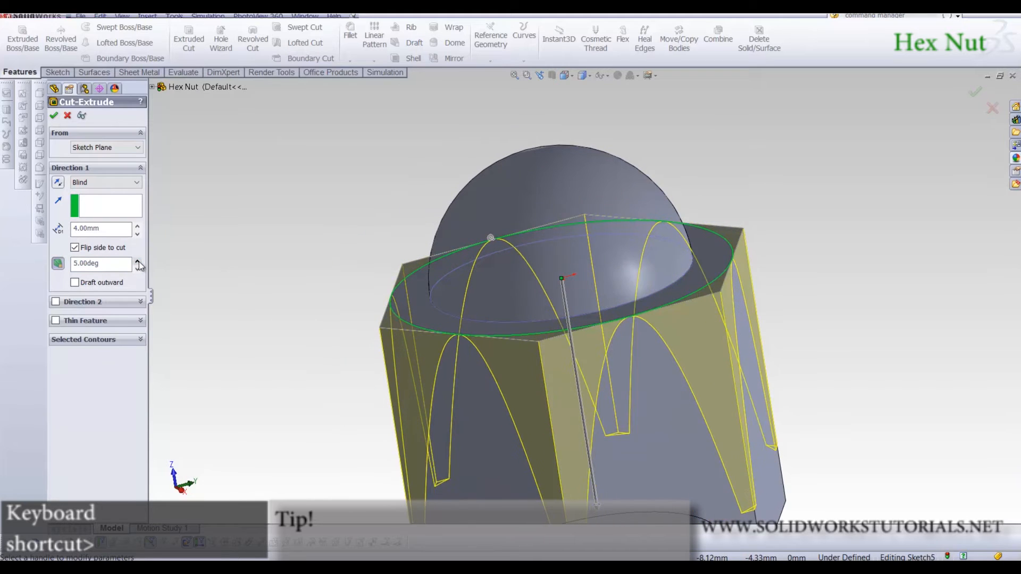
pyautogui.click(139, 262)
pyautogui.click(138, 262)
pyautogui.click(138, 262)
pyautogui.click(138, 261)
pyautogui.click(138, 262)
pyautogui.click(138, 262)
pyautogui.click(138, 262)
pyautogui.click(138, 263)
pyautogui.click(138, 263)
pyautogui.click(138, 262)
pyautogui.click(138, 262)
pyautogui.click(138, 262)
pyautogui.click(138, 262)
pyautogui.click(137, 262)
pyautogui.click(138, 261)
pyautogui.click(138, 262)
pyautogui.click(137, 262)
pyautogui.click(138, 262)
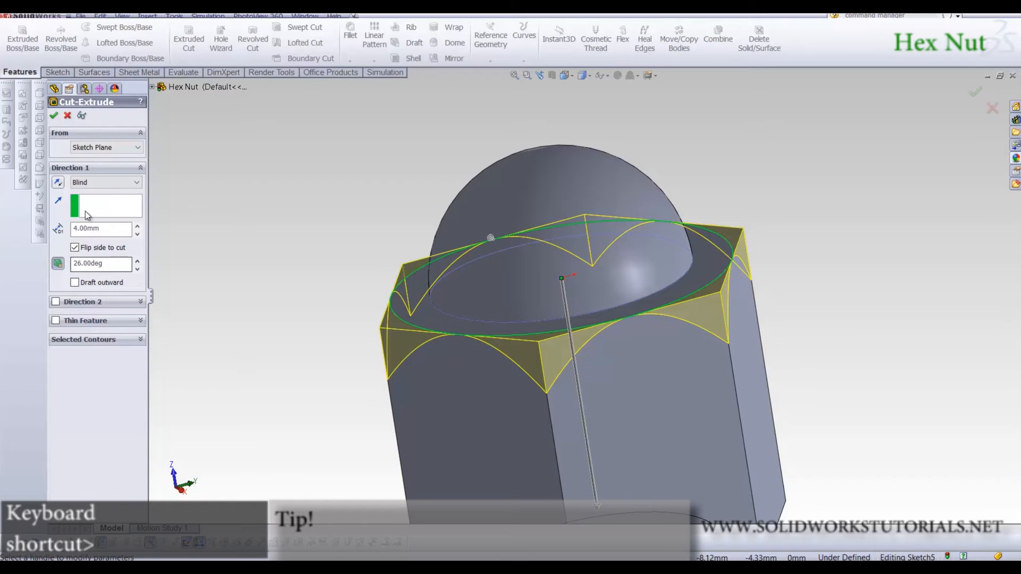
pyautogui.click(55, 116)
# Edit the extruded cut that bevels the hexagon's corners and set its draft angle to 48 degrees
pyautogui.moveTo(583, 269); pyautogui.dragTo(606, 418, button='middle')
pyautogui.scroll(6, 618, 291)
pyautogui.moveTo(628, 206); pyautogui.dragTo(697, 237, button='middle')
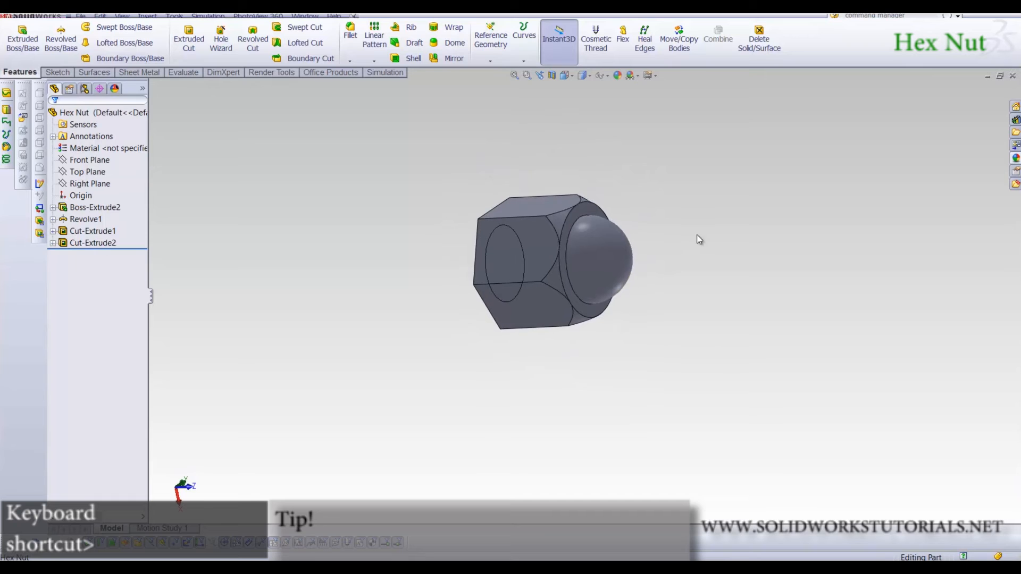
pyautogui.scroll(-5, 593, 267)
pyautogui.click(108, 244)
pyautogui.click(109, 216)
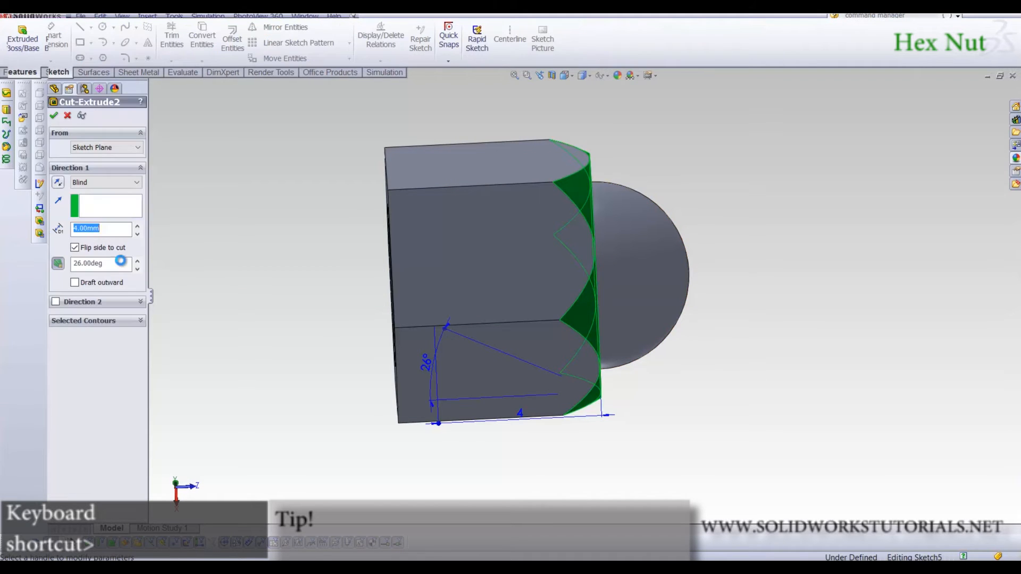
pyautogui.click(135, 262)
pyautogui.click(135, 262)
pyautogui.click(135, 263)
pyautogui.click(135, 262)
pyautogui.click(135, 262)
pyautogui.click(135, 262)
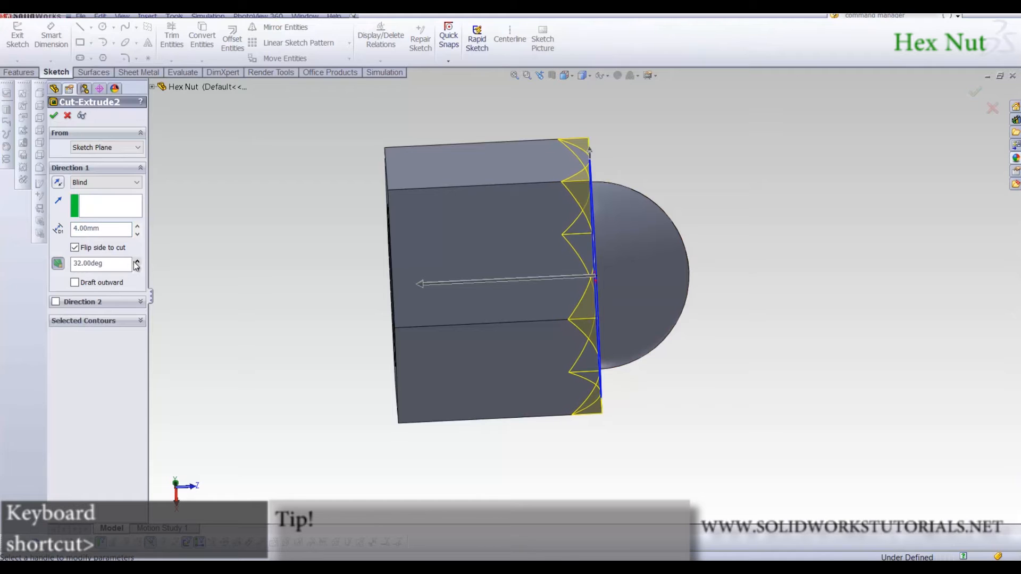
pyautogui.click(137, 262)
pyautogui.click(136, 262)
pyautogui.click(136, 262)
pyautogui.click(136, 262)
pyautogui.click(136, 262)
pyautogui.click(136, 262)
pyautogui.click(136, 263)
pyautogui.click(135, 262)
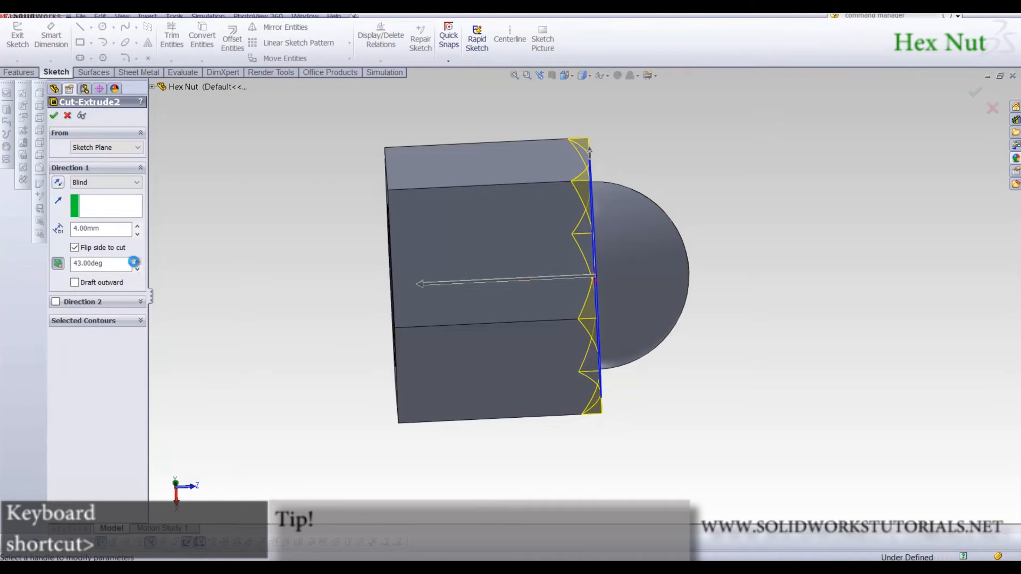
pyautogui.click(136, 262)
pyautogui.click(136, 263)
pyautogui.click(136, 262)
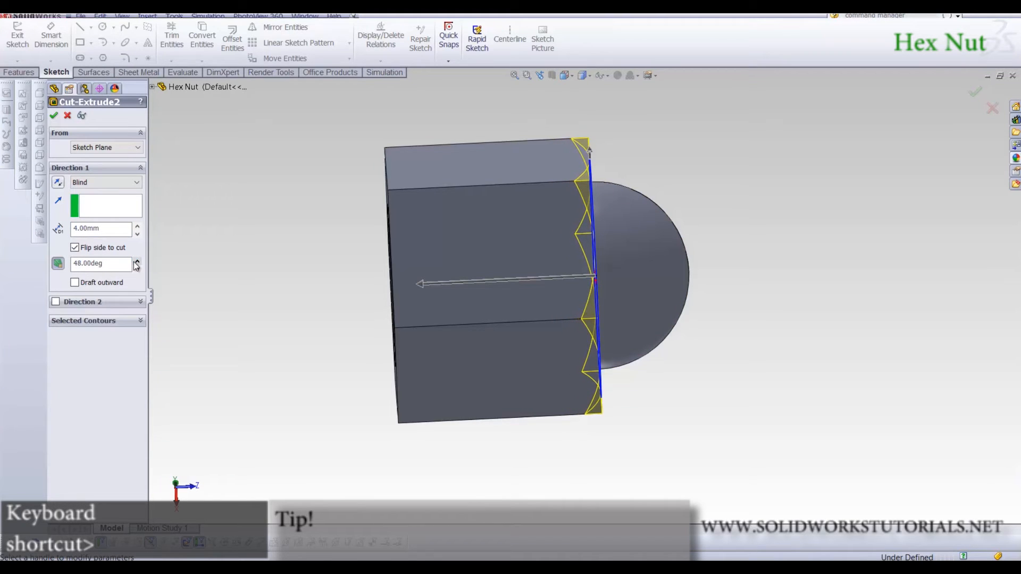
pyautogui.click(55, 117)
# Assign Plain Carbon Steel as the hex nut's material
pyautogui.moveTo(394, 331); pyautogui.dragTo(381, 172, button='middle')
pyautogui.rightClick(113, 149)
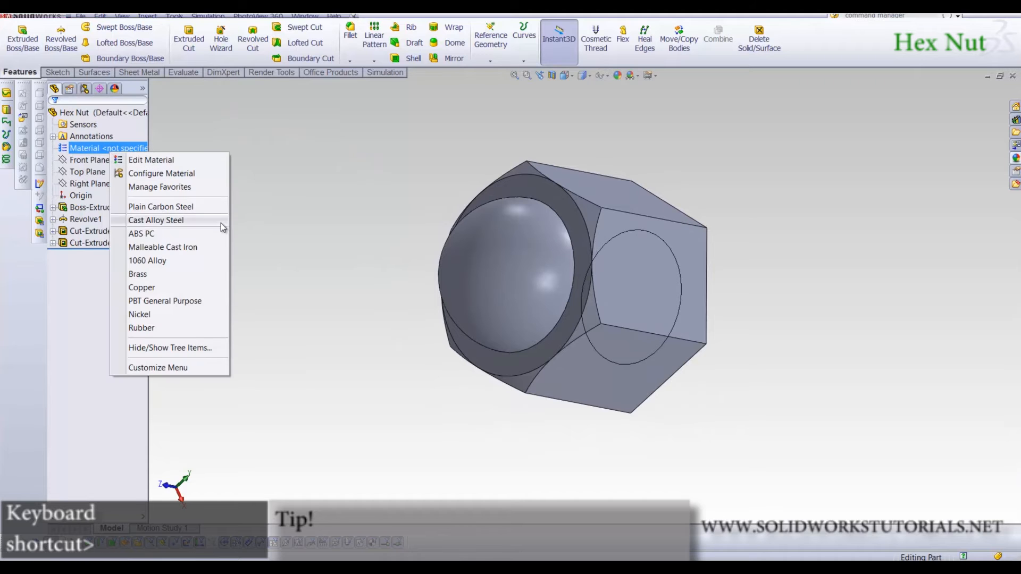
pyautogui.click(186, 207)
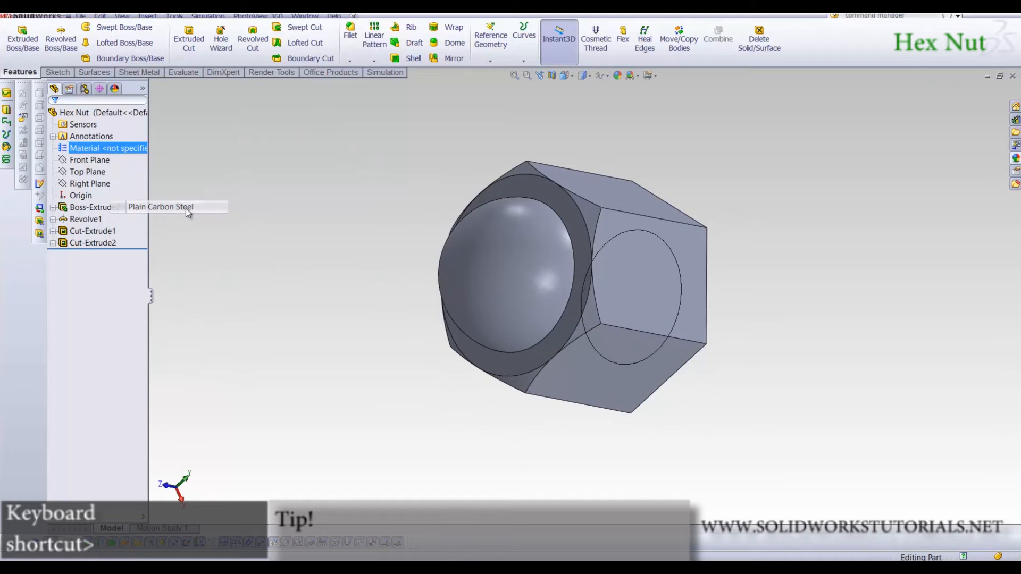
pyautogui.moveTo(330, 248); pyautogui.dragTo(669, 178, button='middle')
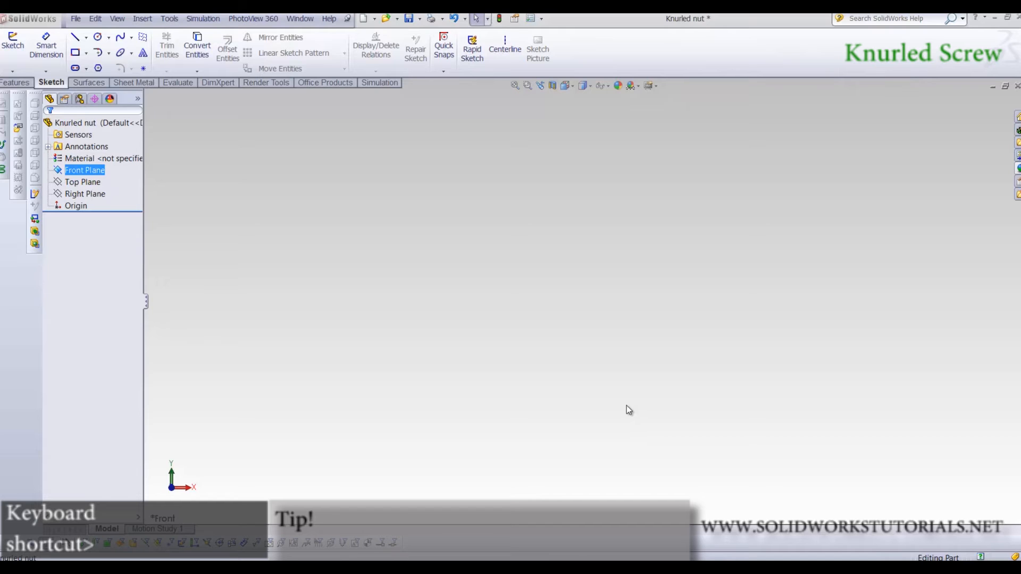
# Sketch a closed eight-line stepped profile on the Front Plane from the origin, with an upper edge about 29 mm and a bore edge about 39 mm long
pyautogui.click(506, 289)
pyautogui.click(77, 171)
pyautogui.click(15, 55)
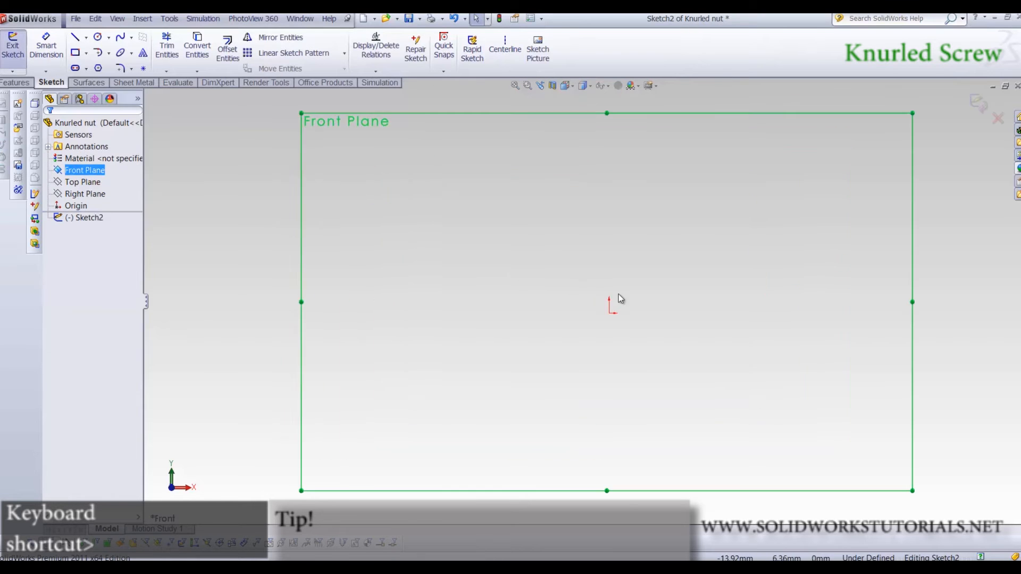
pyautogui.click(75, 38)
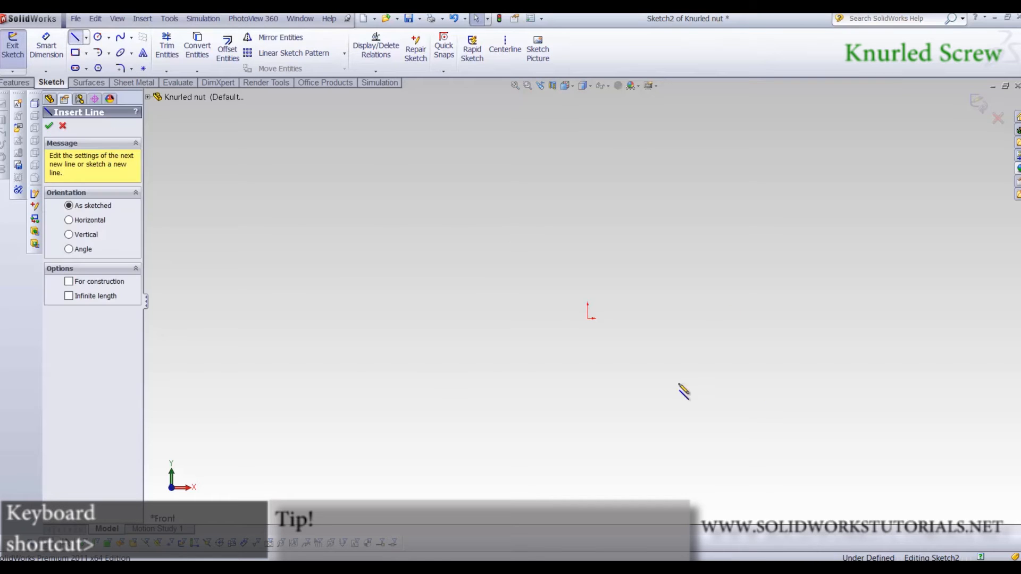
pyautogui.click(589, 319)
pyautogui.click(493, 319)
pyautogui.click(492, 190)
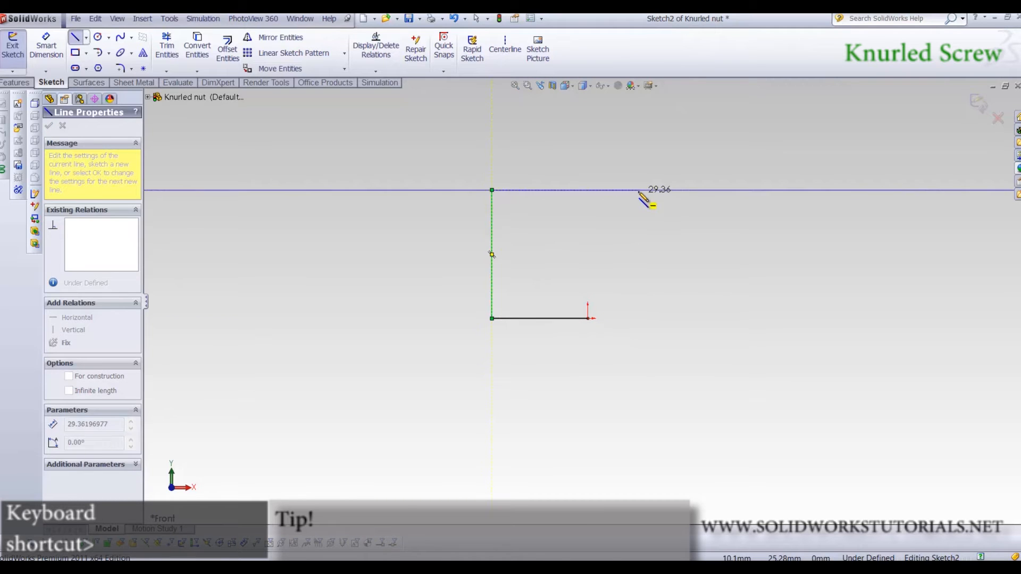
pyautogui.click(638, 190)
pyautogui.click(638, 237)
pyautogui.click(784, 238)
pyautogui.click(784, 275)
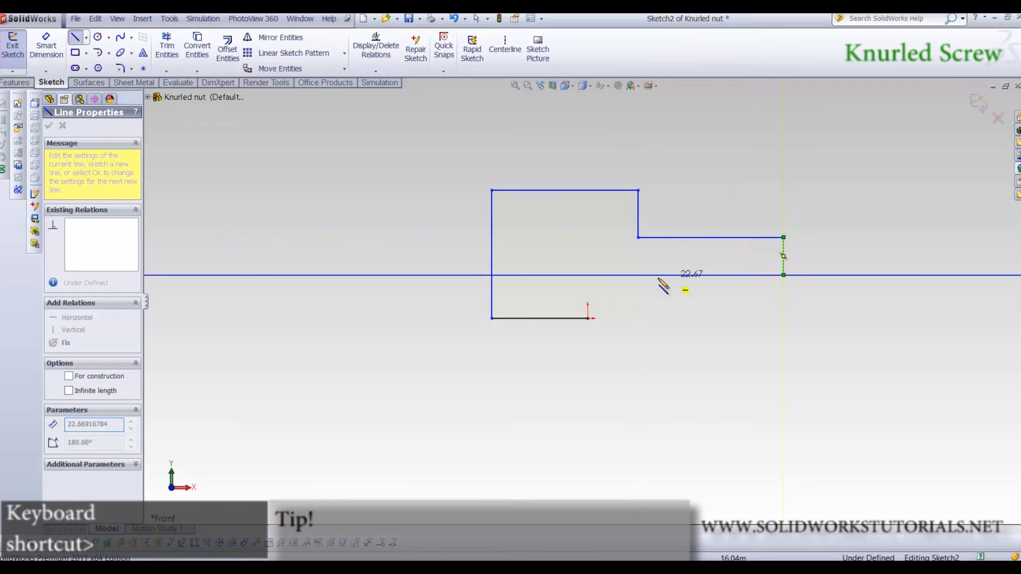
pyautogui.click(588, 275)
pyautogui.click(588, 318)
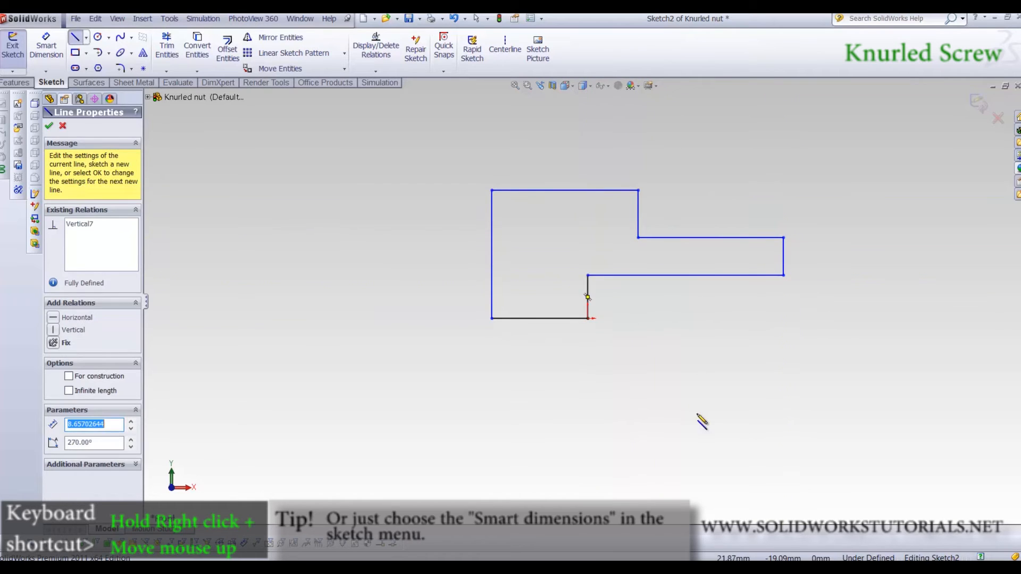
# Dimension the profile's horizontal bore edge and its uppermost horizontal edge to 8 mm each
pyautogui.moveTo(700, 419); pyautogui.dragTo(764, 237, button='right')
pyautogui.click(702, 276)
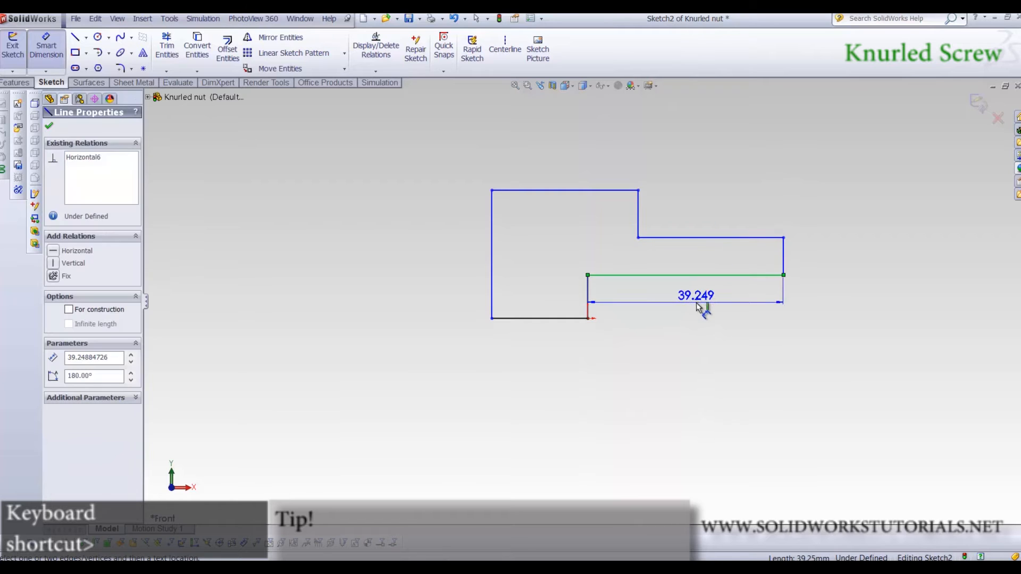
pyautogui.click(696, 295)
pyautogui.write('8')
pyautogui.press('Return')
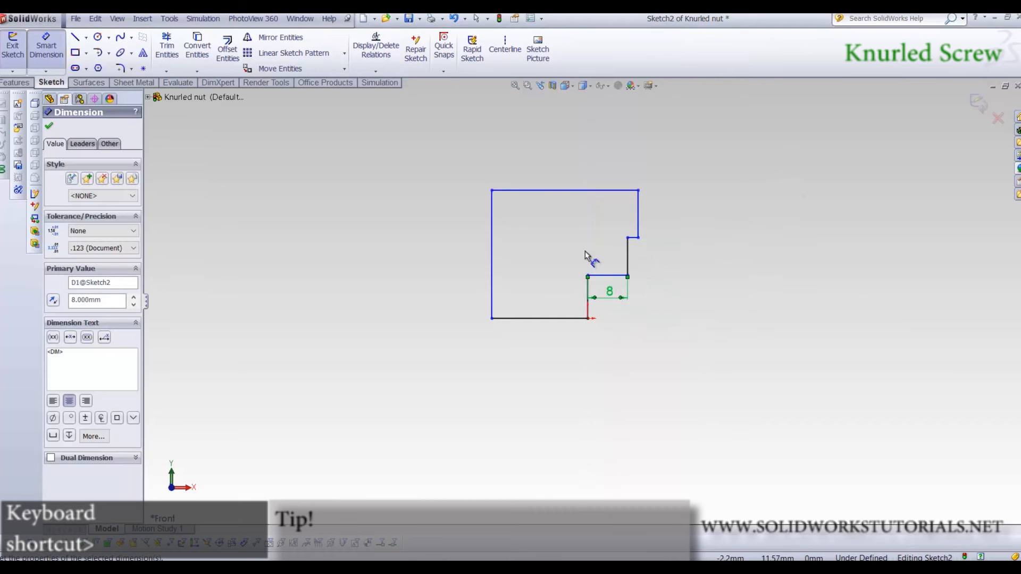
pyautogui.click(544, 191)
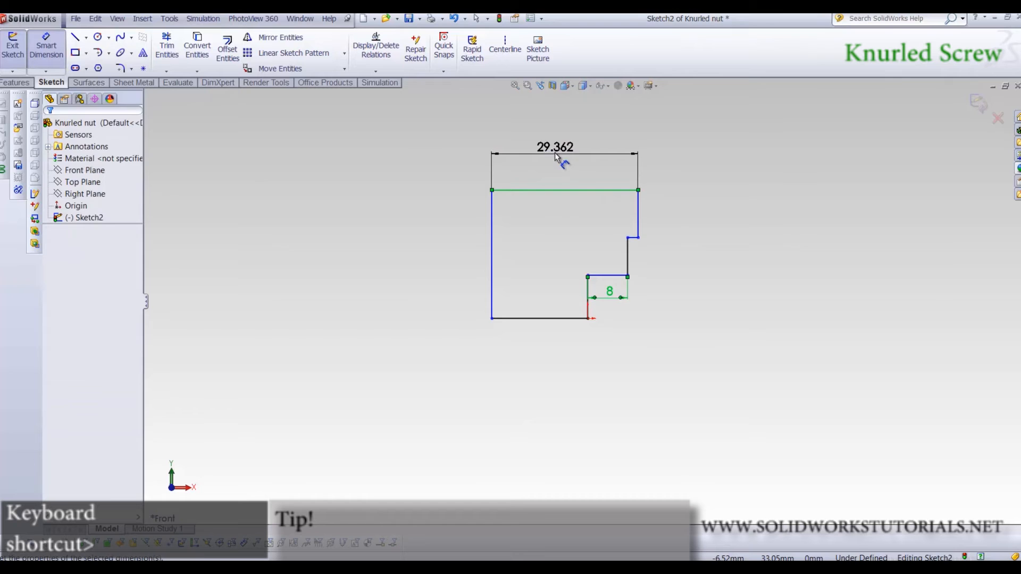
pyautogui.click(555, 152)
pyautogui.write('8')
pyautogui.press('Return')
# Dimension the profile's horizontal shoulder edge to 4 mm and the vertical edge at the closed end to 6 mm
pyautogui.scroll(-3, 593, 287)
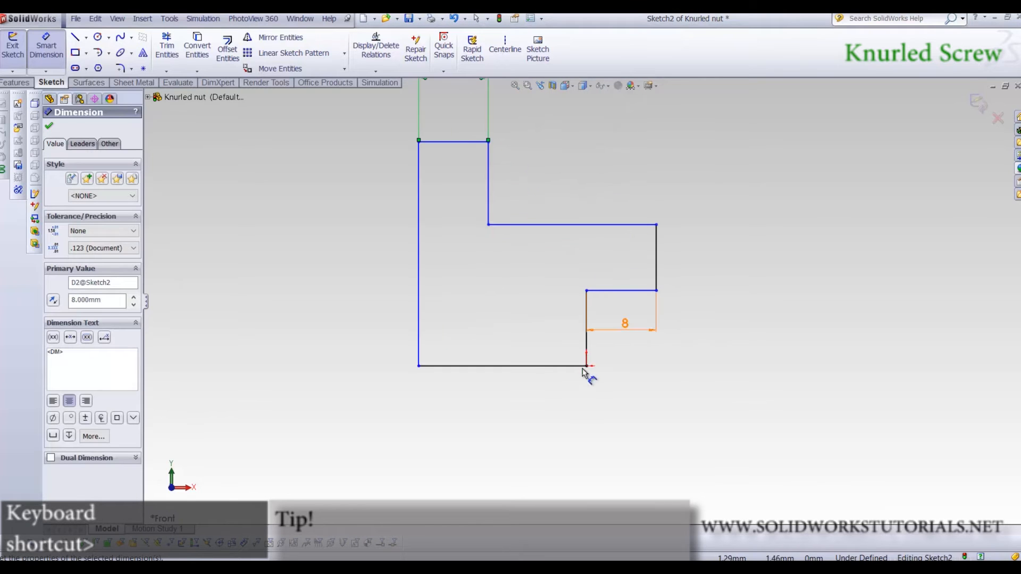
pyautogui.click(582, 225)
pyautogui.click(583, 190)
pyautogui.write('4')
pyautogui.press('Return')
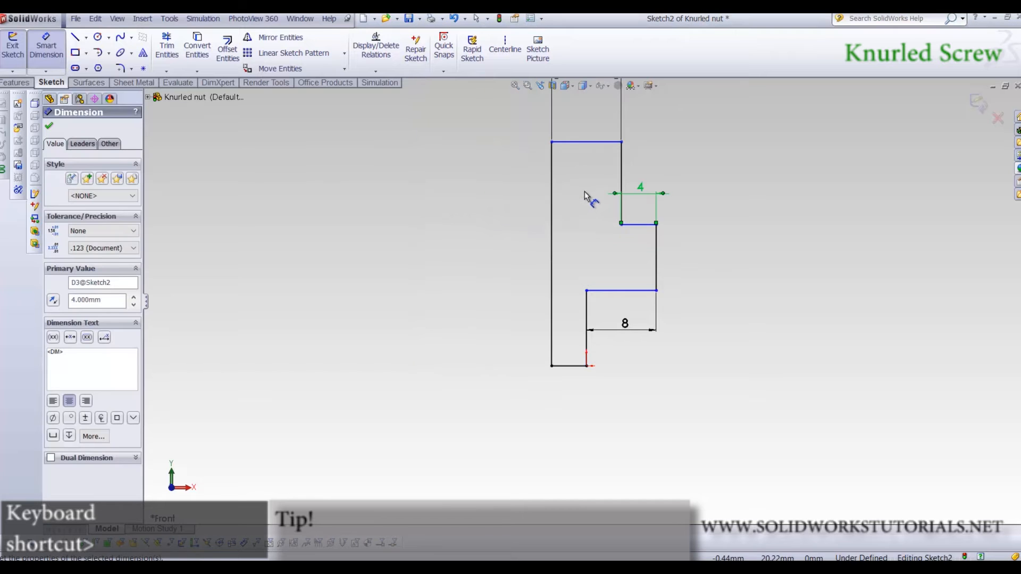
pyautogui.click(548, 224)
pyautogui.click(519, 236)
pyautogui.write('6')
pyautogui.press('Return')
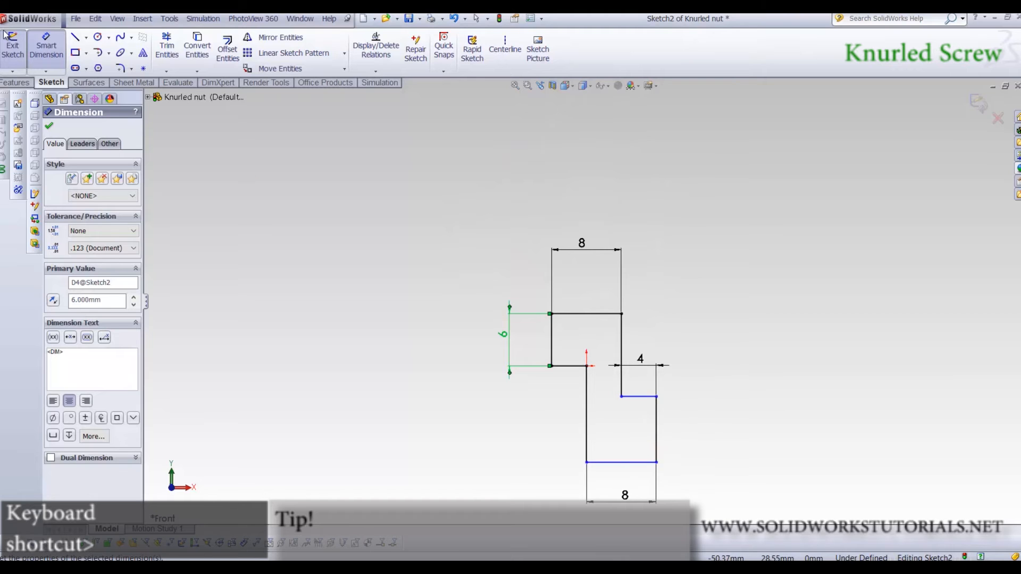
# Reposition the shoulder edge below the profile's uppermost edge and the bore edge above the origin to restore the stepped shape
pyautogui.press('Escape')
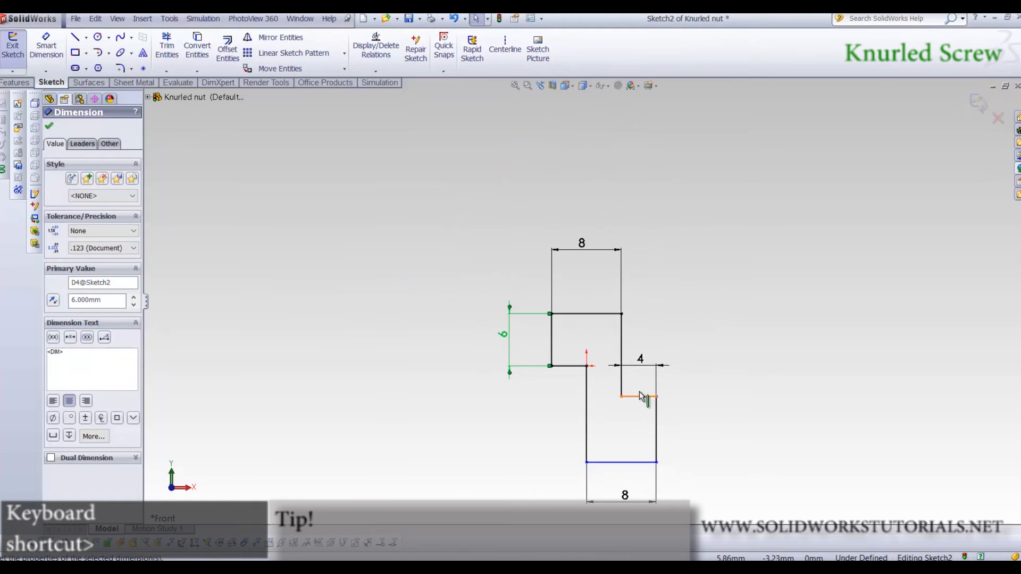
pyautogui.moveTo(641, 396); pyautogui.dragTo(652, 313)
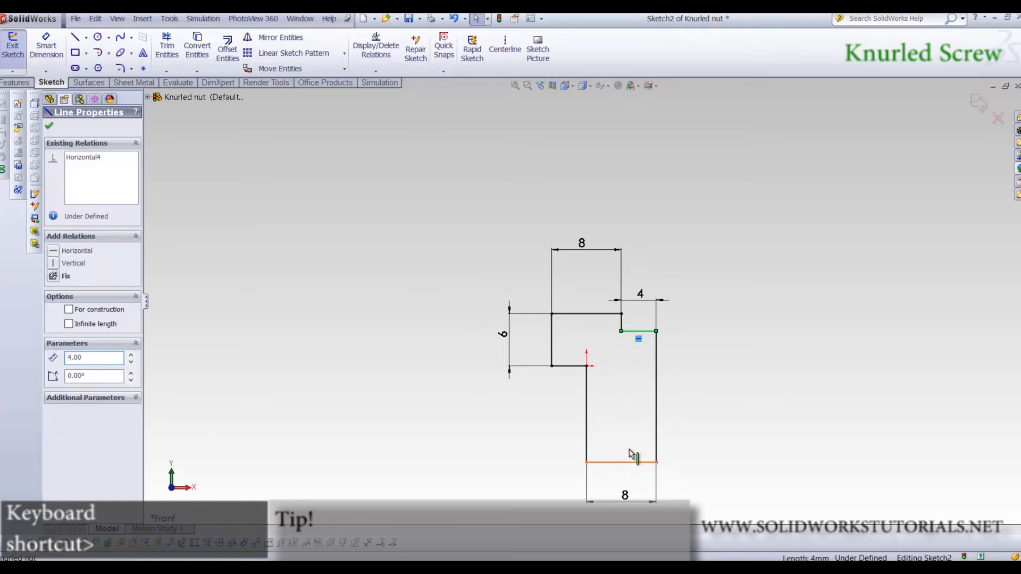
pyautogui.moveTo(627, 462); pyautogui.dragTo(630, 350)
pyautogui.click(707, 367)
# Dimension the short vertical edge at the origin to 2 mm and the shoulder edge's height above the base line to 4 mm
pyautogui.scroll(-6, 691, 372)
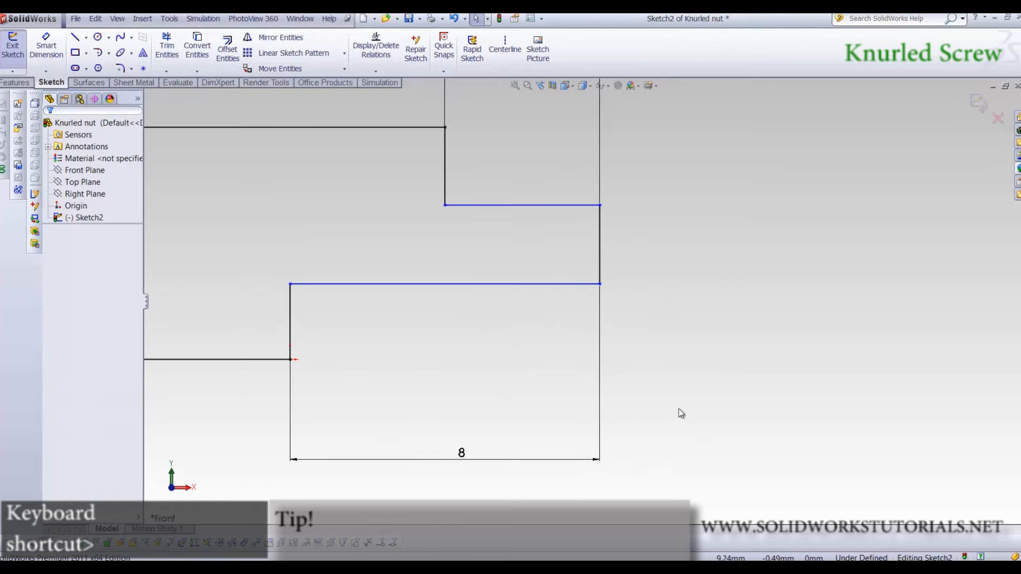
pyautogui.moveTo(264, 431); pyautogui.dragTo(293, 330, button='right')
pyautogui.click(293, 330)
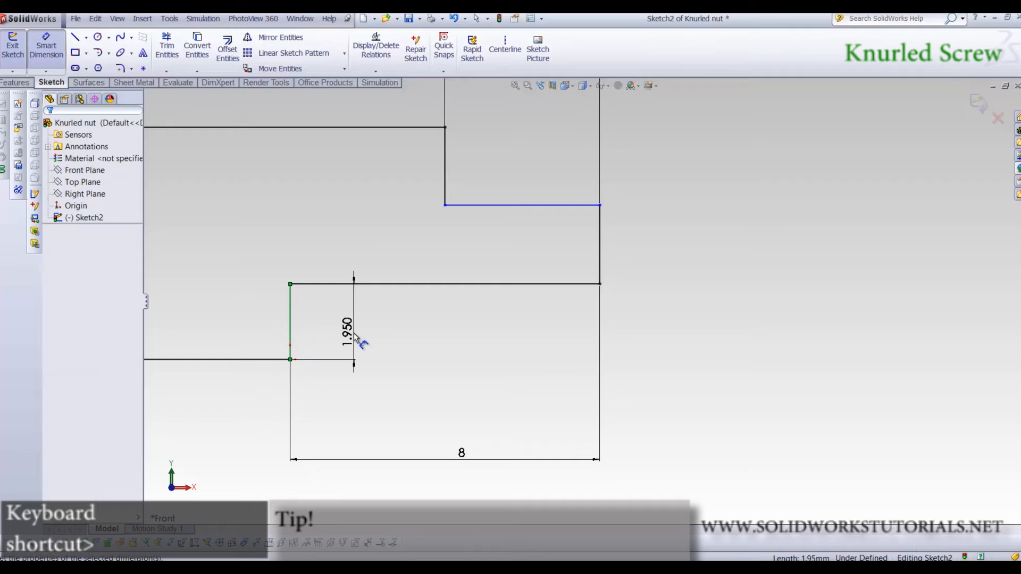
pyautogui.click(360, 340)
pyautogui.write('2')
pyautogui.press('Return')
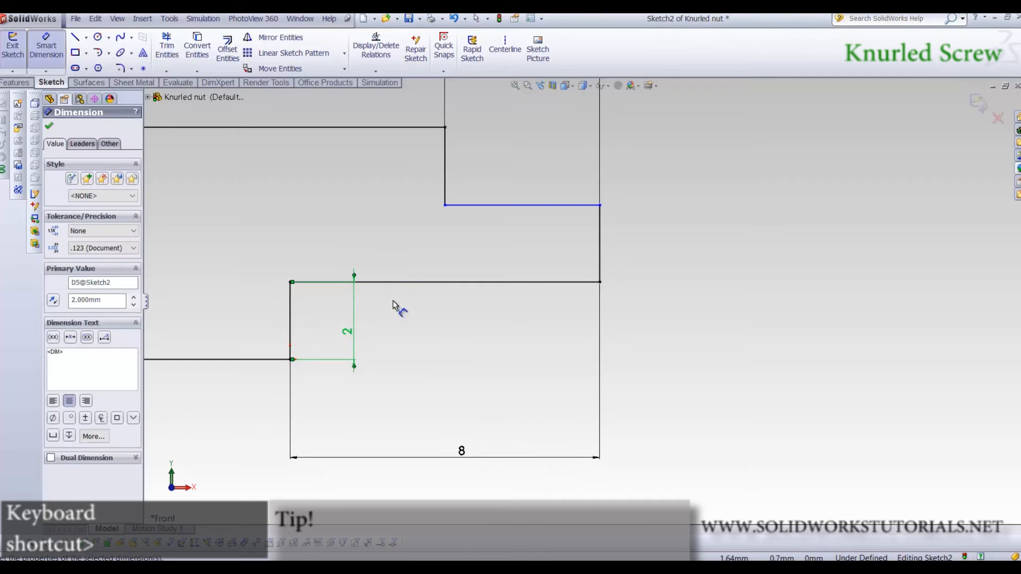
pyautogui.click(594, 207)
pyautogui.click(256, 359)
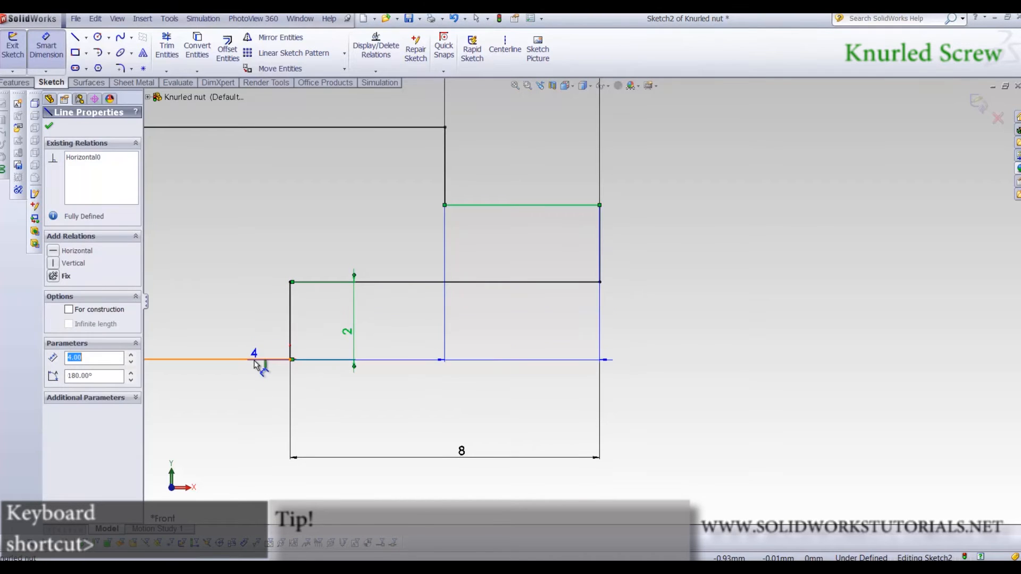
pyautogui.click(659, 314)
pyautogui.write('4')
pyautogui.press('Return')
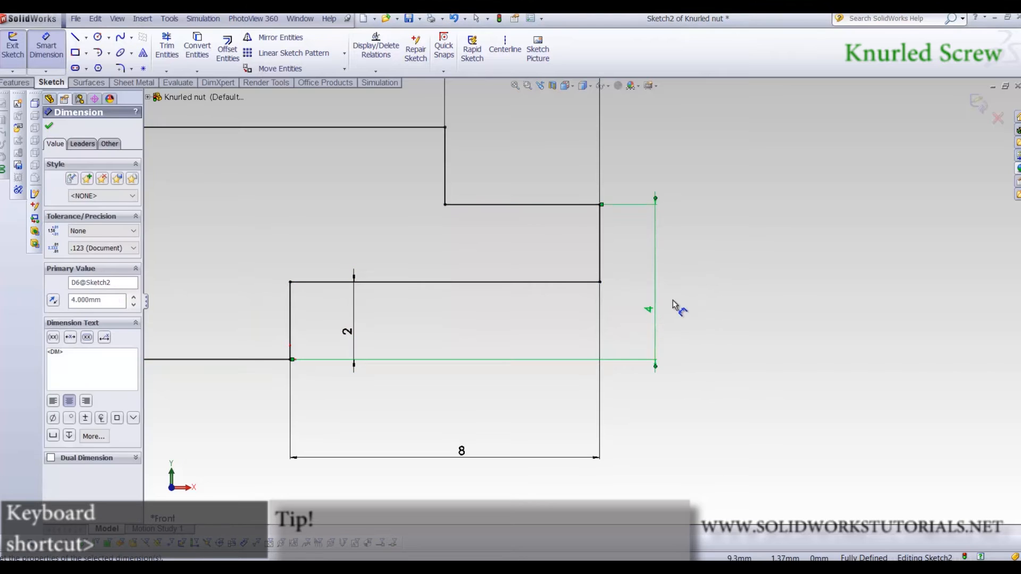
# Add a 1 mm equal-distance sketch chamfer to the upper corner at the profile's closed end
pyautogui.scroll(3, 595, 293)
pyautogui.scroll(-3, 298, 169)
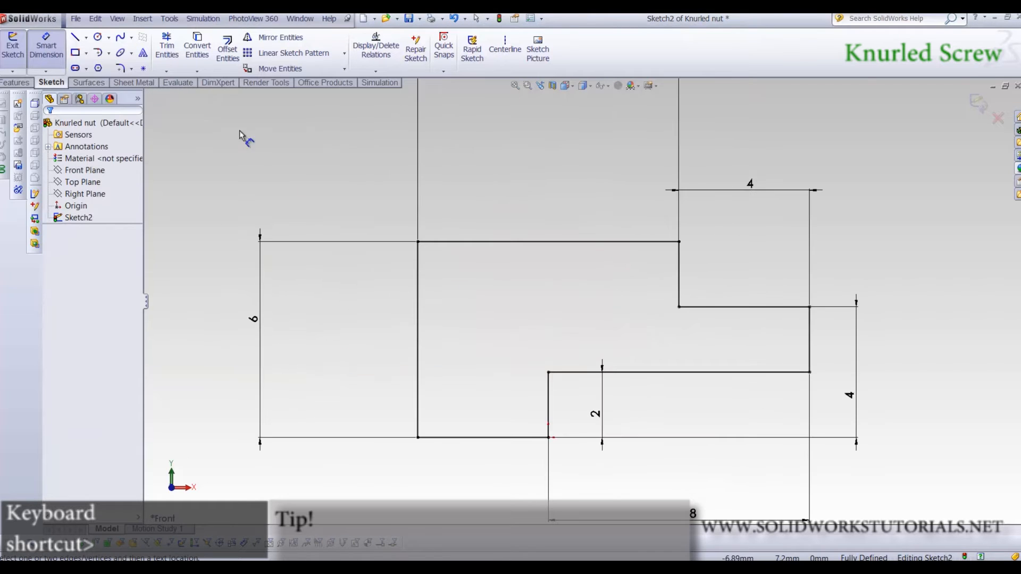
pyautogui.click(133, 69)
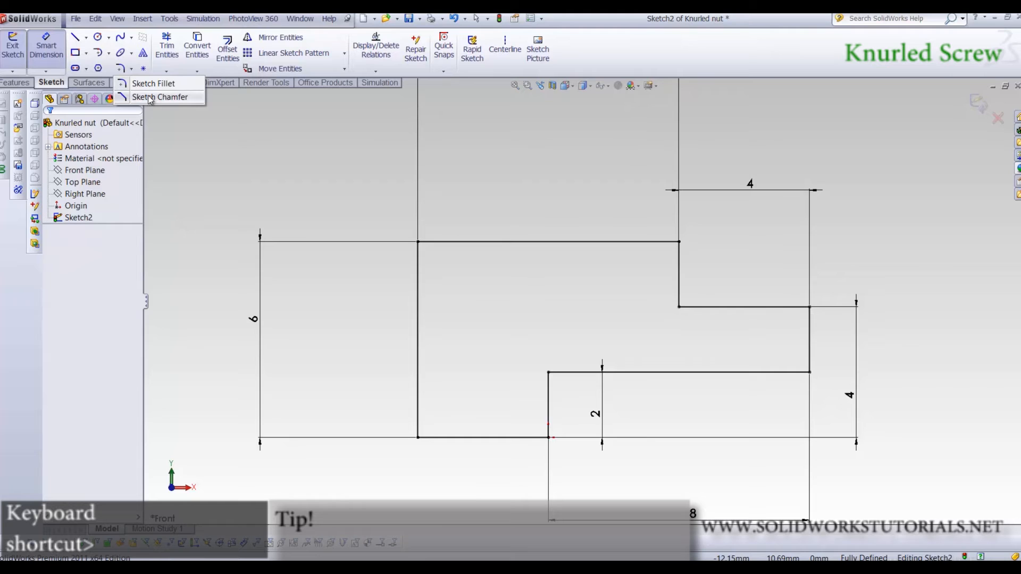
pyautogui.click(131, 70)
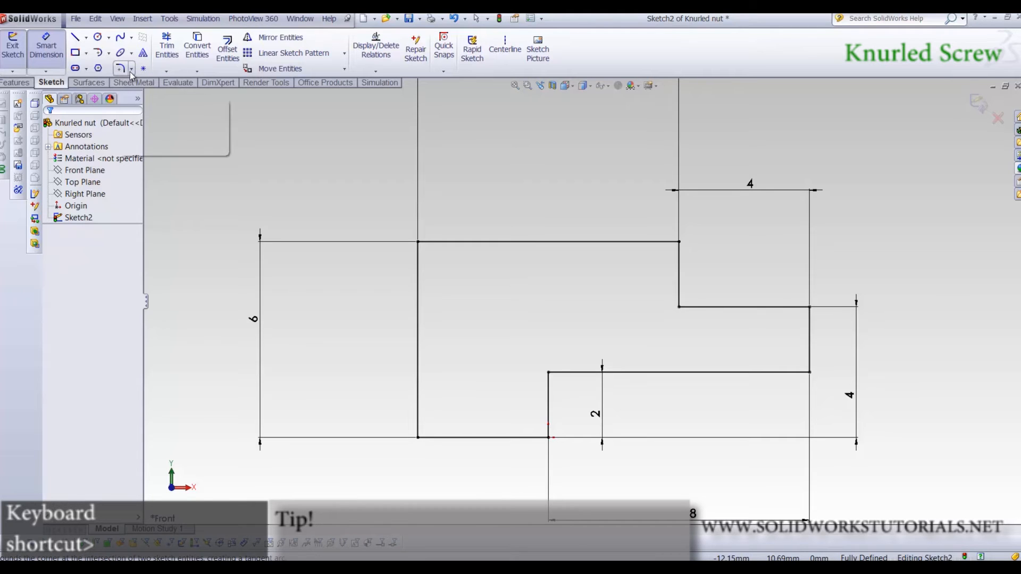
pyautogui.click(130, 71)
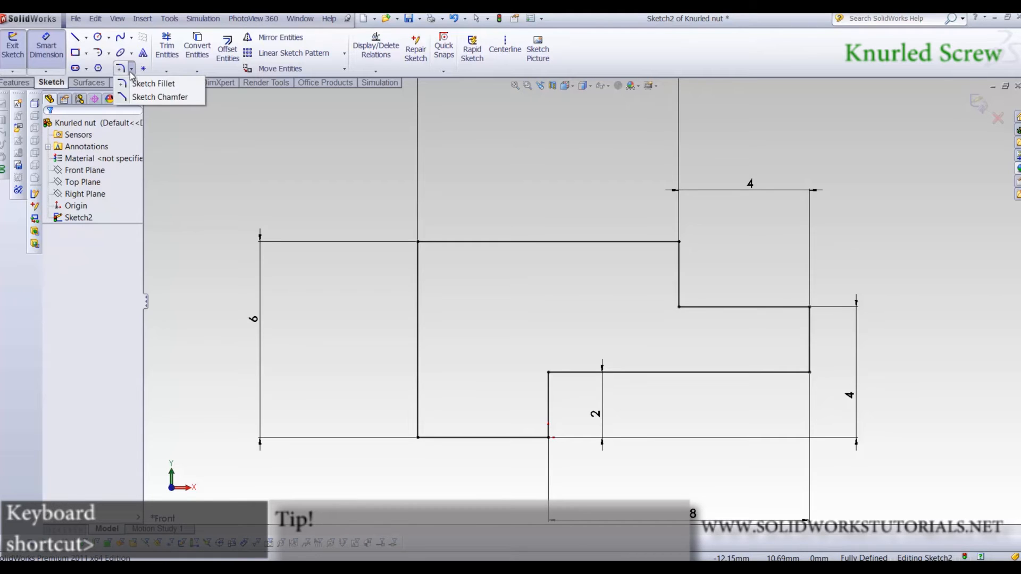
pyautogui.click(158, 96)
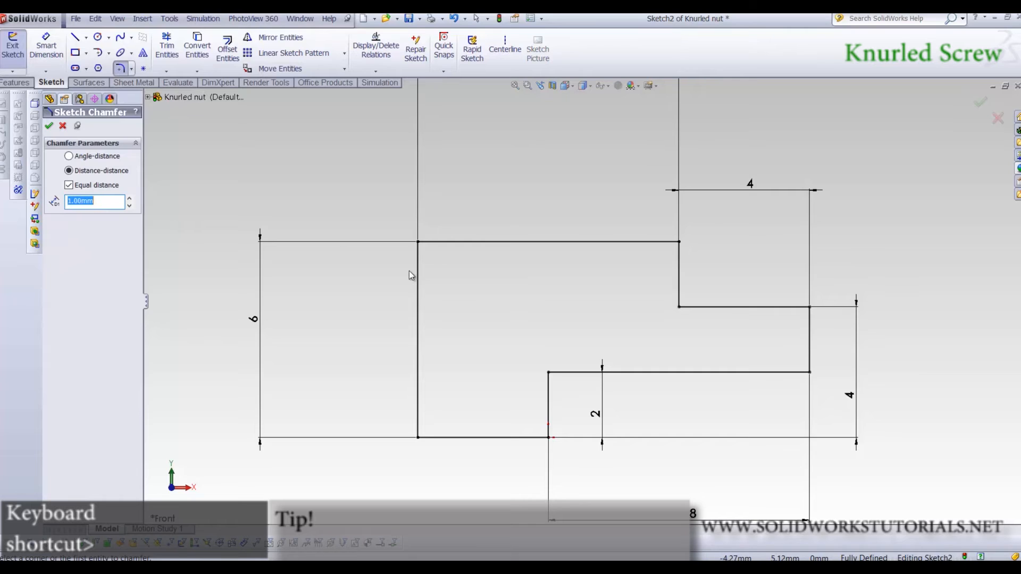
pyautogui.click(418, 242)
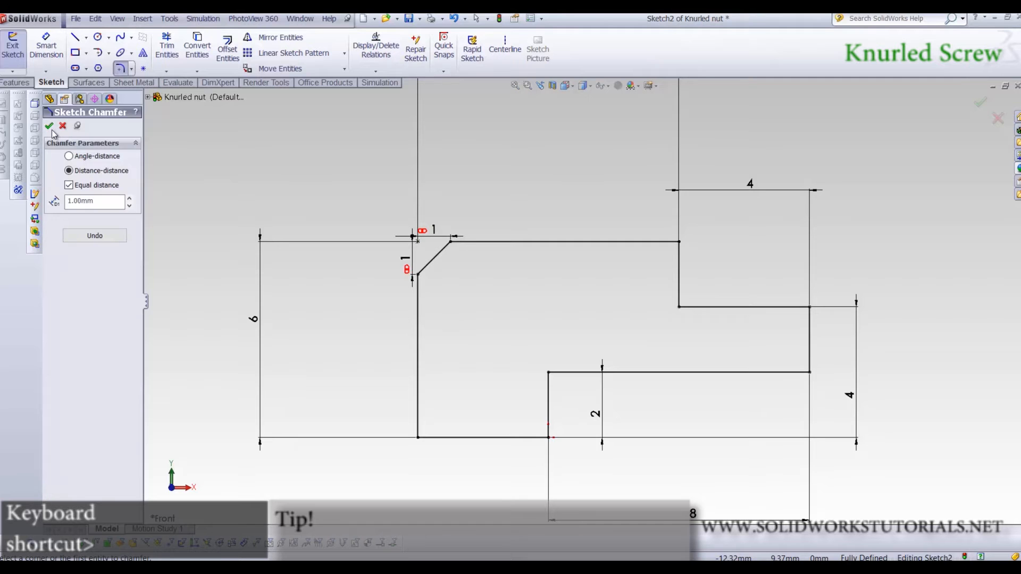
pyautogui.click(49, 126)
# Revolve the chamfered profile 360° about its short base line at the closed end
pyautogui.click(14, 84)
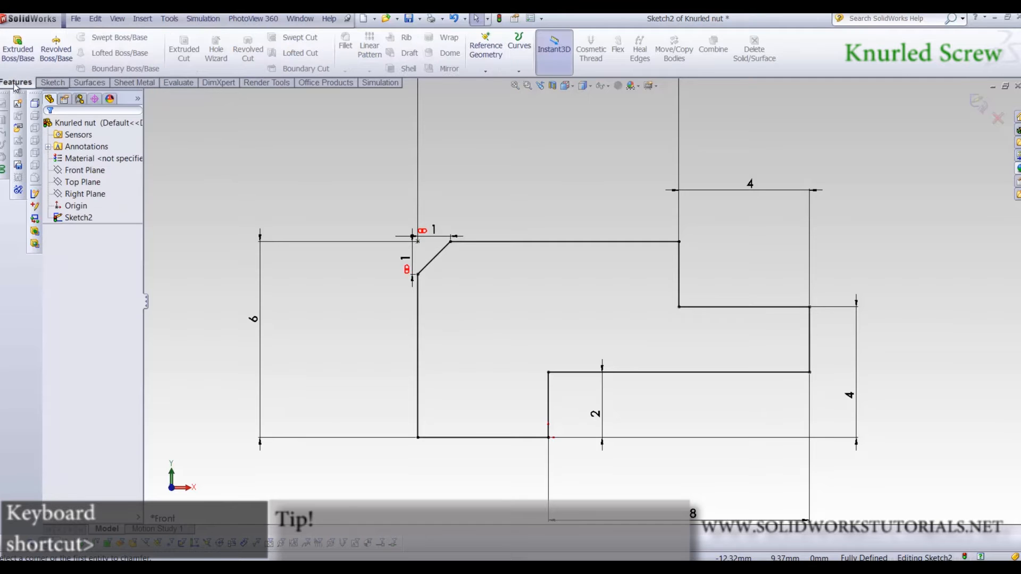
pyautogui.click(56, 49)
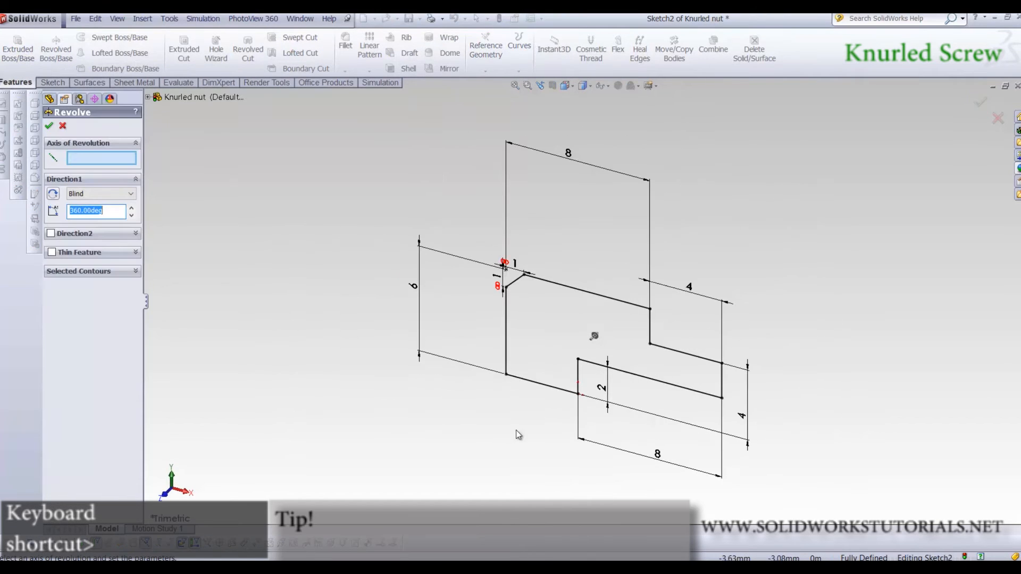
pyautogui.click(541, 383)
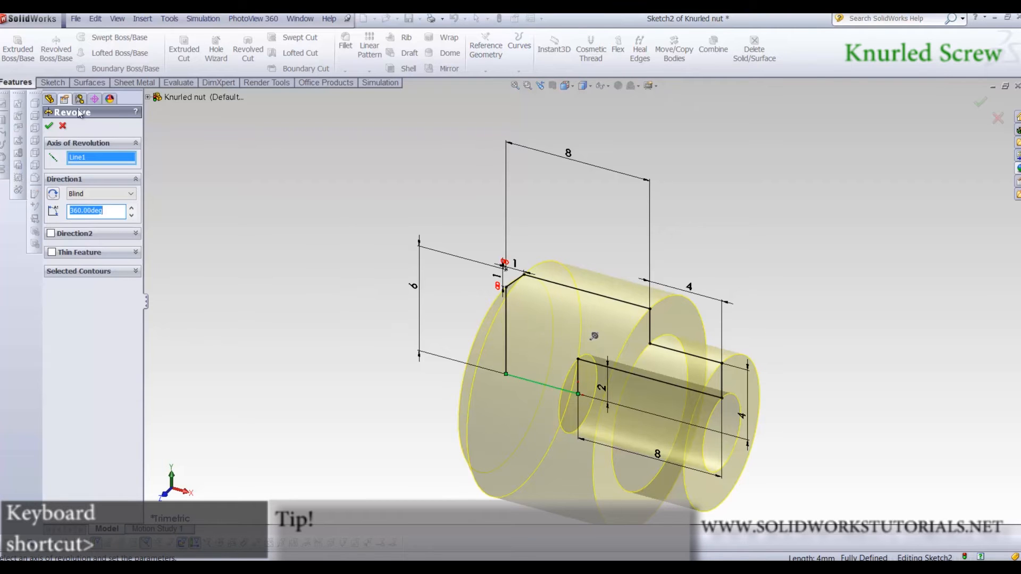
pyautogui.click(49, 125)
# Sketch a centre rectangle about 16.7 by 3.3 mm from the origin on the chamfered end face, extending past both sides of the head
pyautogui.moveTo(343, 317); pyautogui.dragTo(615, 351, button='middle')
pyautogui.moveTo(694, 291); pyautogui.dragTo(594, 250, button='middle')
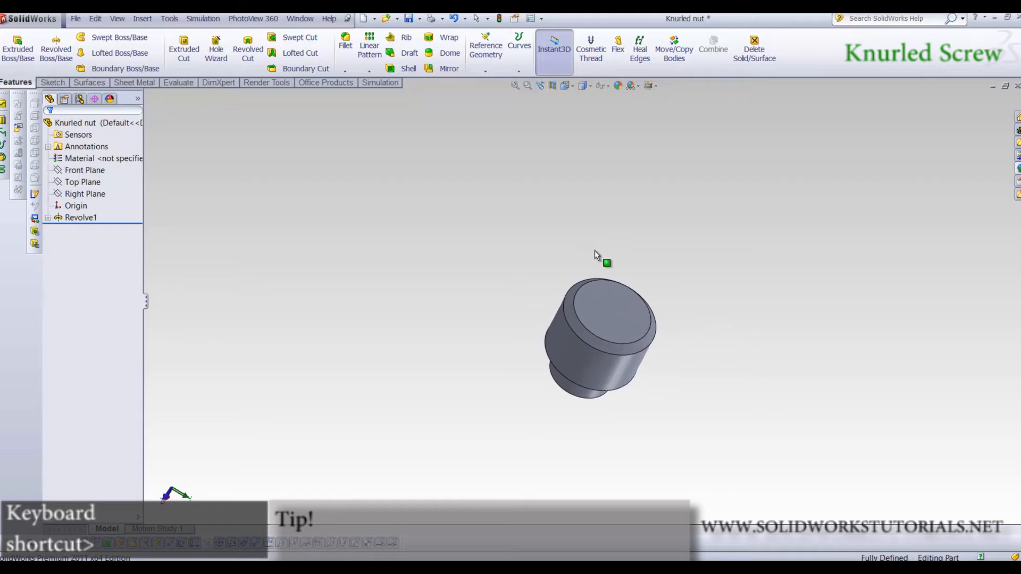
pyautogui.click(623, 305)
pyautogui.click(657, 267)
pyautogui.press('space')
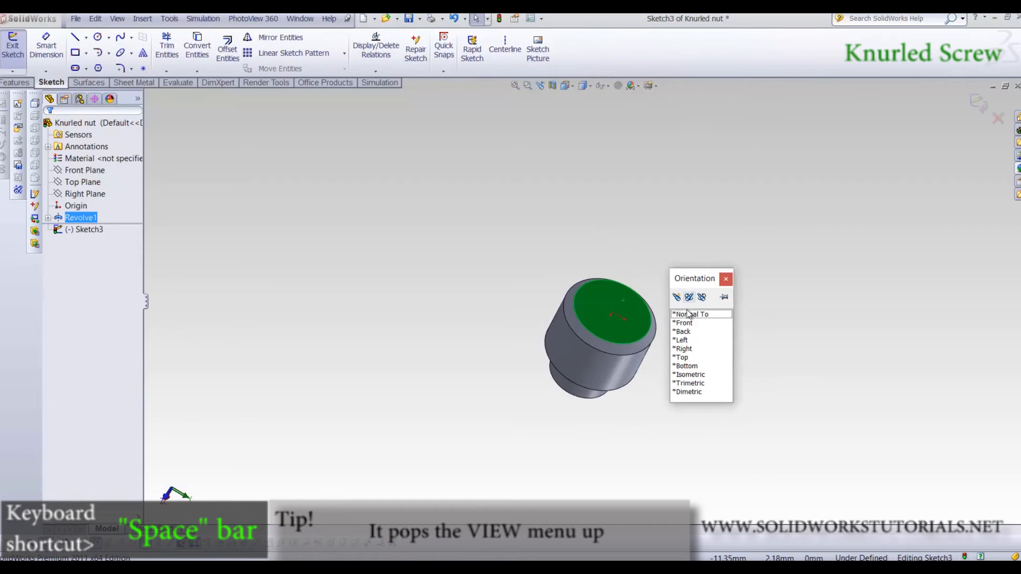
pyautogui.click(690, 314)
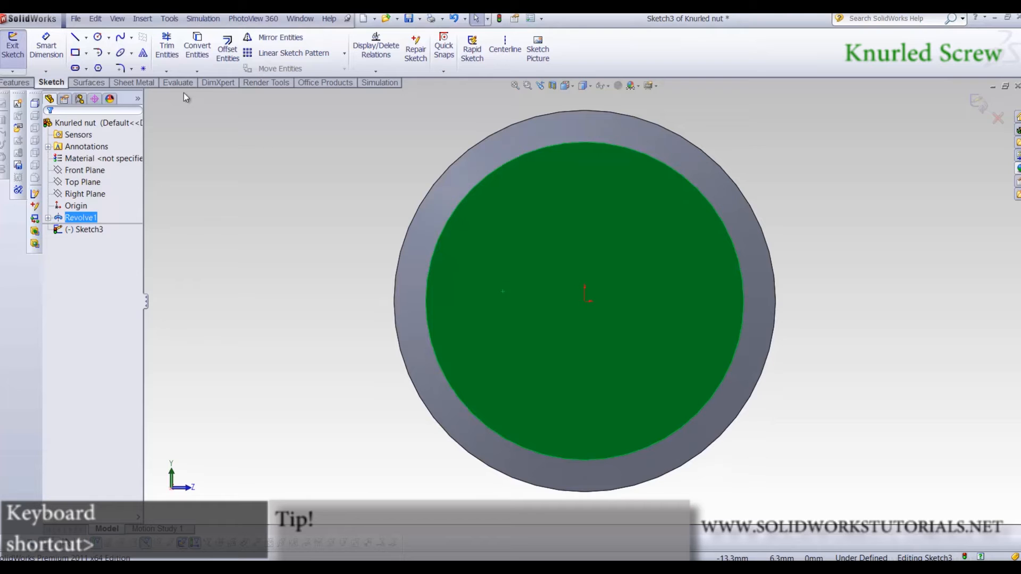
pyautogui.click(75, 53)
pyautogui.click(90, 162)
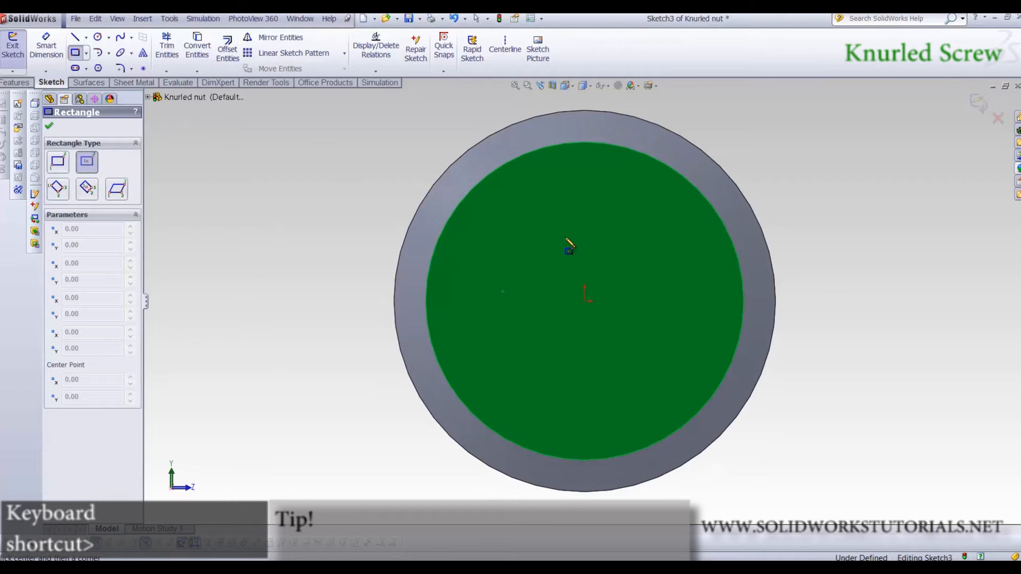
pyautogui.click(585, 301)
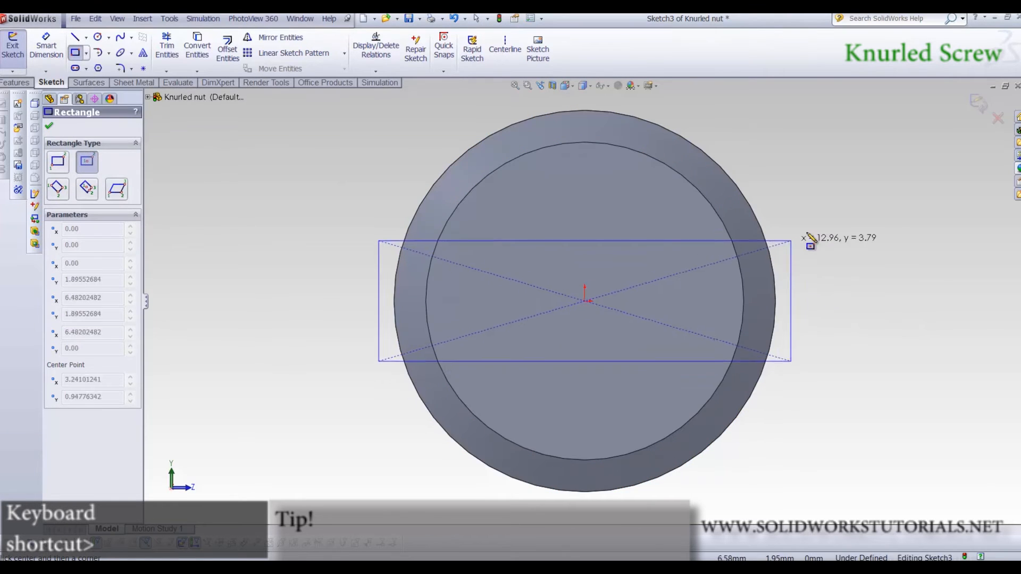
pyautogui.click(851, 247)
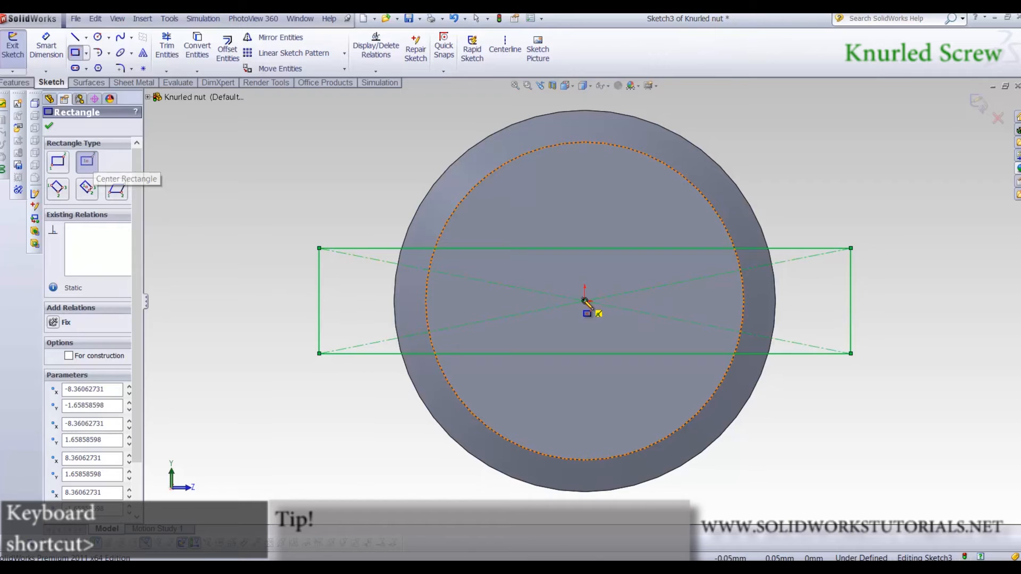
# Dimension the rectangle's short vertical side to 2 mm
pyautogui.moveTo(867, 476); pyautogui.dragTo(866, 420, button='right')
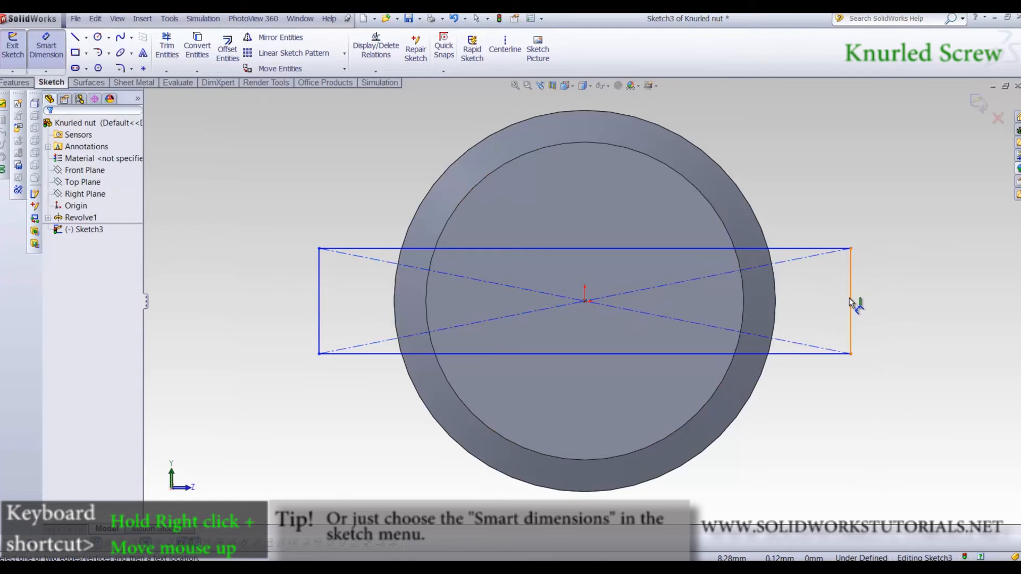
pyautogui.click(852, 303)
pyautogui.click(877, 302)
pyautogui.write('2')
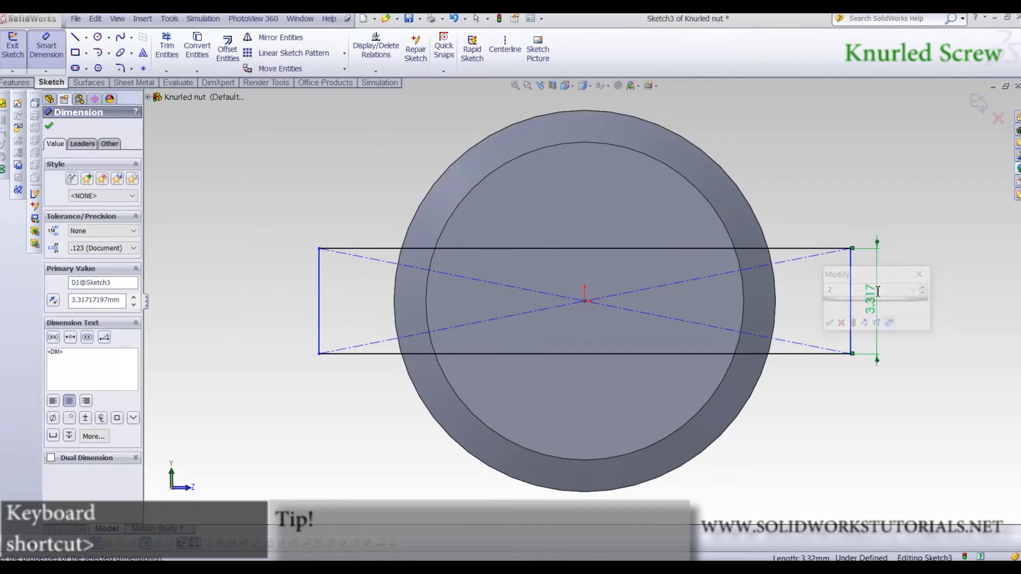
pyautogui.press('Return')
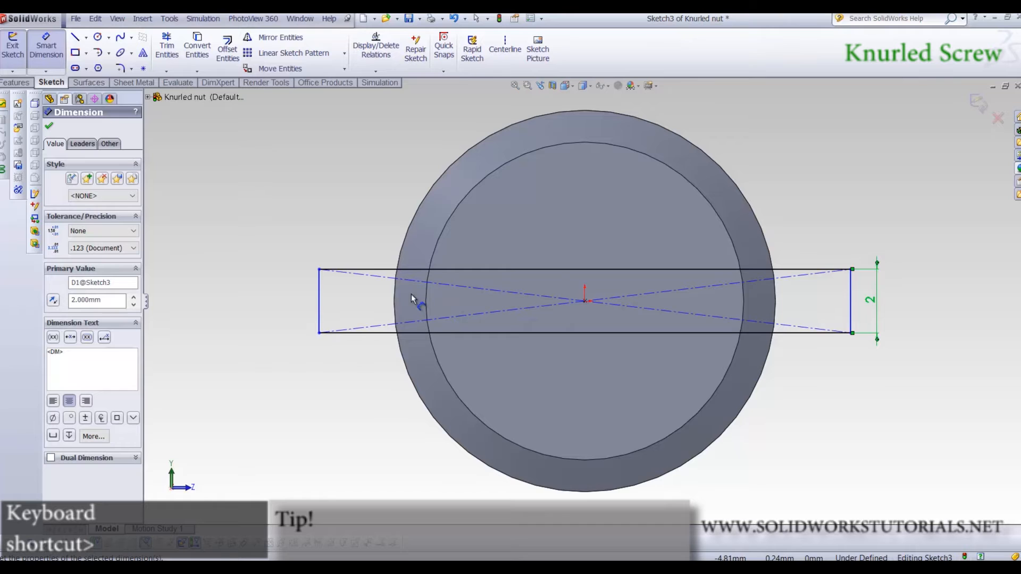
pyautogui.click(49, 126)
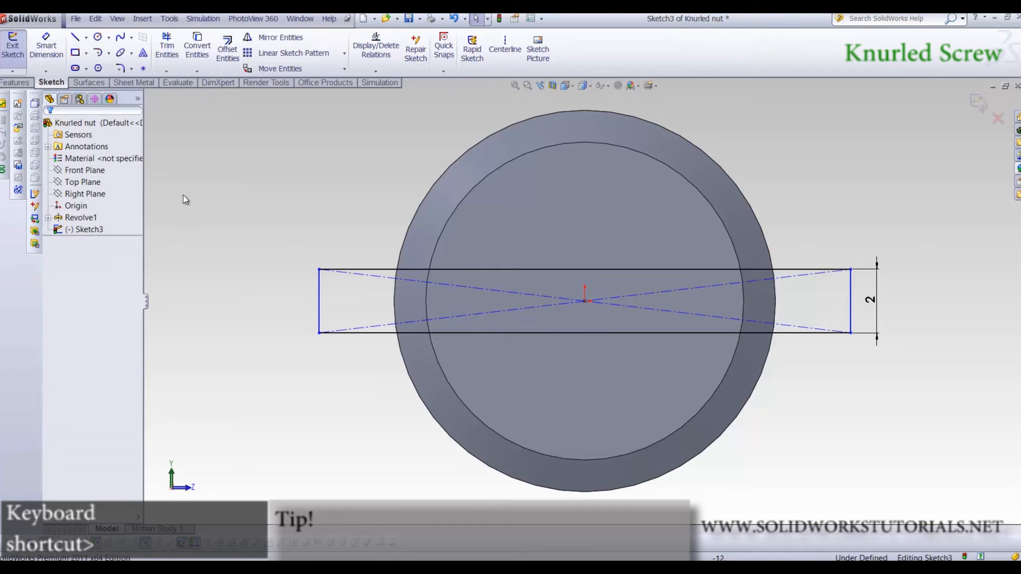
# Cut the rectangle 2 mm deep into the head with a blind Extruded Cut to form the screwdriver slot
pyautogui.click(6, 84)
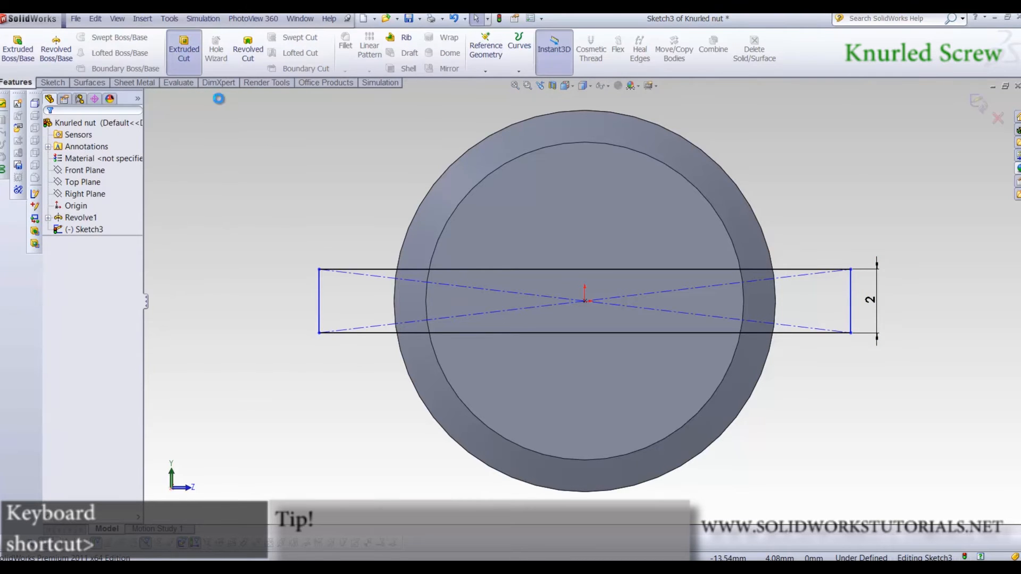
pyautogui.click(184, 49)
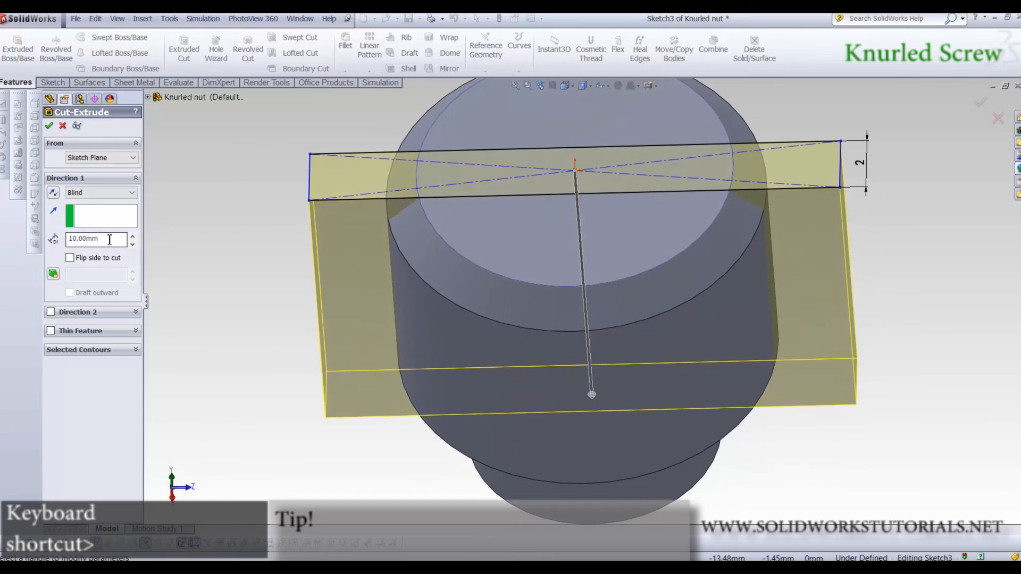
pyautogui.write('2')
pyautogui.press('Return')
pyautogui.press('Return')
# Sketch a 6 mm radius circle on the annular shoulder face, centred on the origin and matching the head's outer edge
pyautogui.moveTo(355, 346); pyautogui.dragTo(255, 316, button='middle')
pyautogui.hotkey('ctrl', '7')
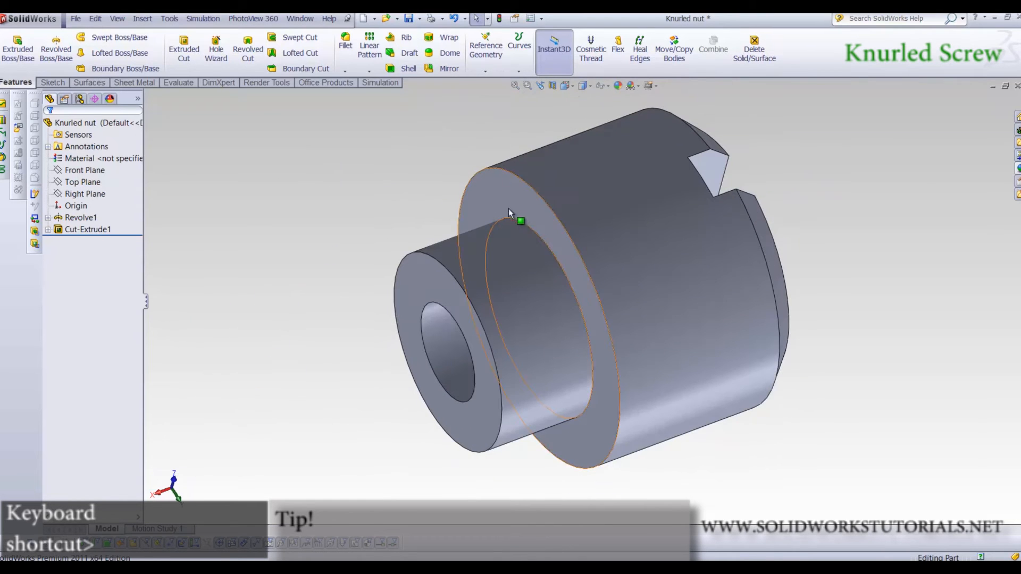
pyautogui.click(530, 186)
pyautogui.click(554, 170)
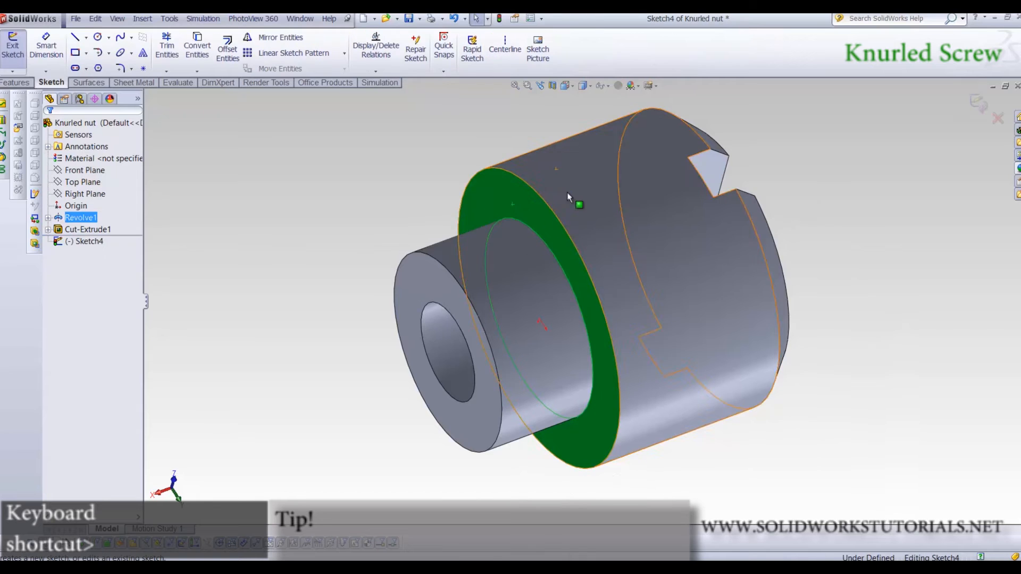
pyautogui.moveTo(406, 250); pyautogui.dragTo(540, 326, button='right')
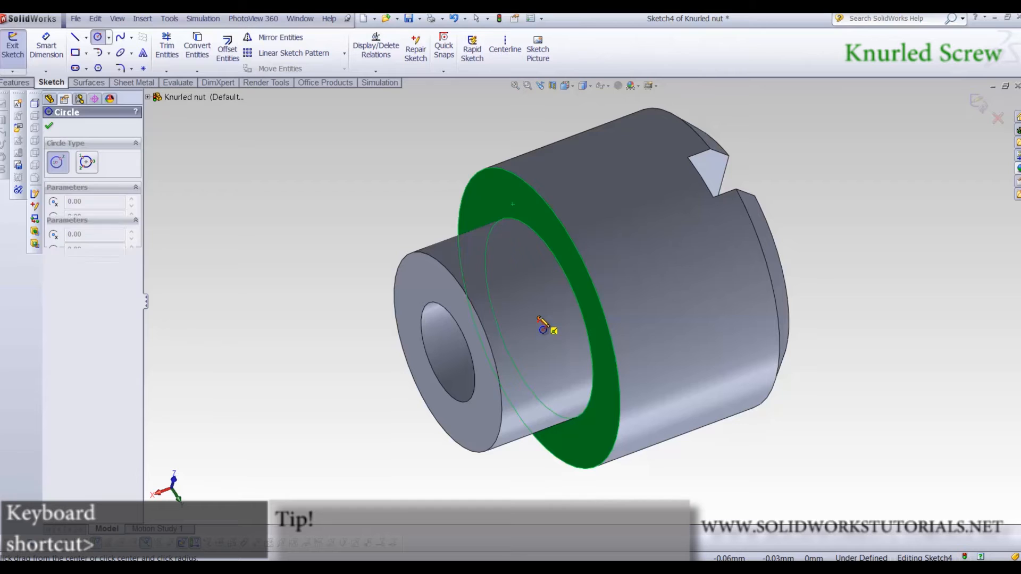
pyautogui.click(540, 320)
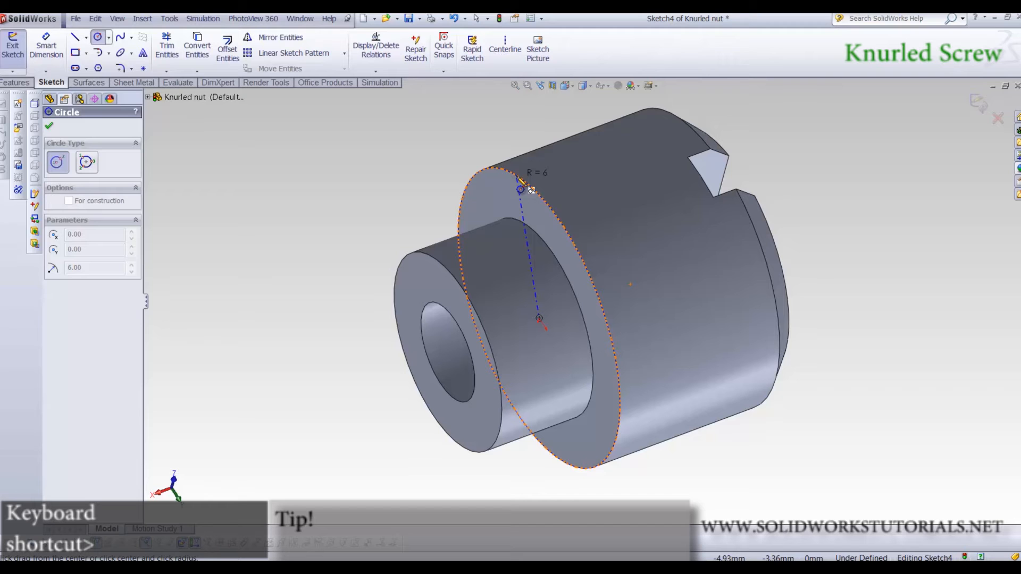
pyautogui.click(521, 184)
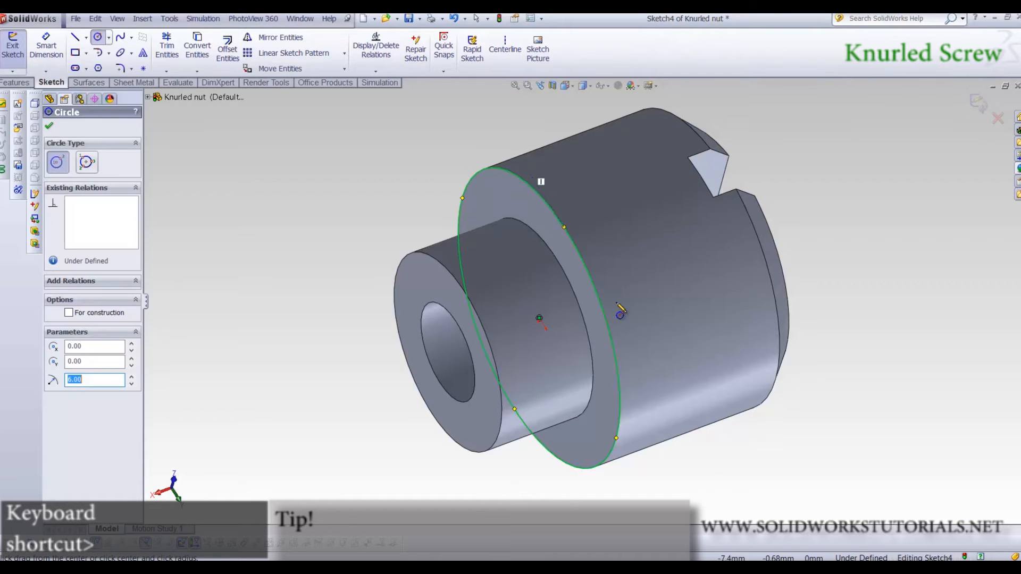
# Create a reversed clockwise helix from the circle with 60 mm constant pitch, 0.25 revolutions and a 0° start angle
pyautogui.moveTo(543, 316); pyautogui.dragTo(573, 330, button='middle')
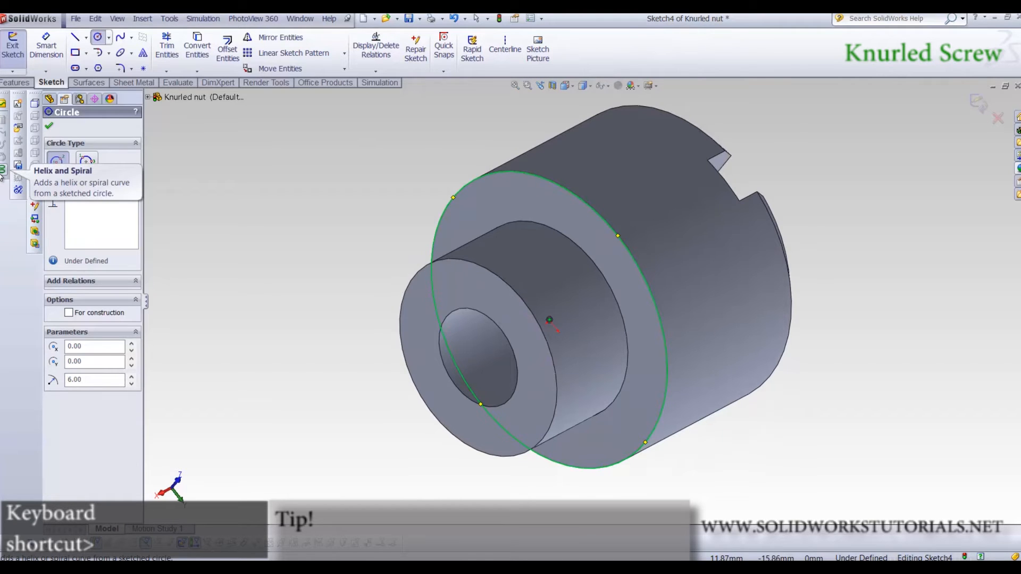
pyautogui.click(140, 18)
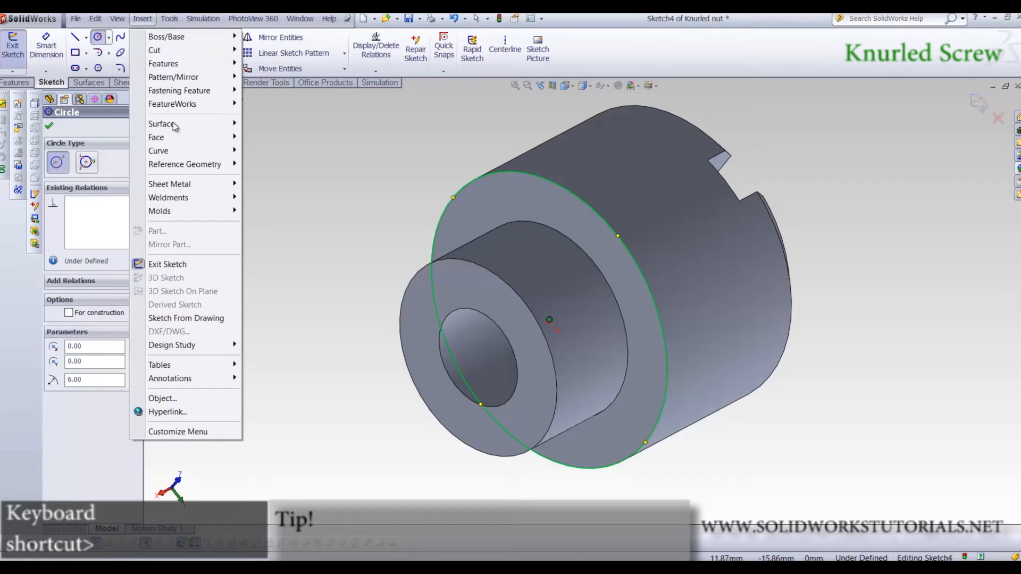
pyautogui.moveTo(219, 154)
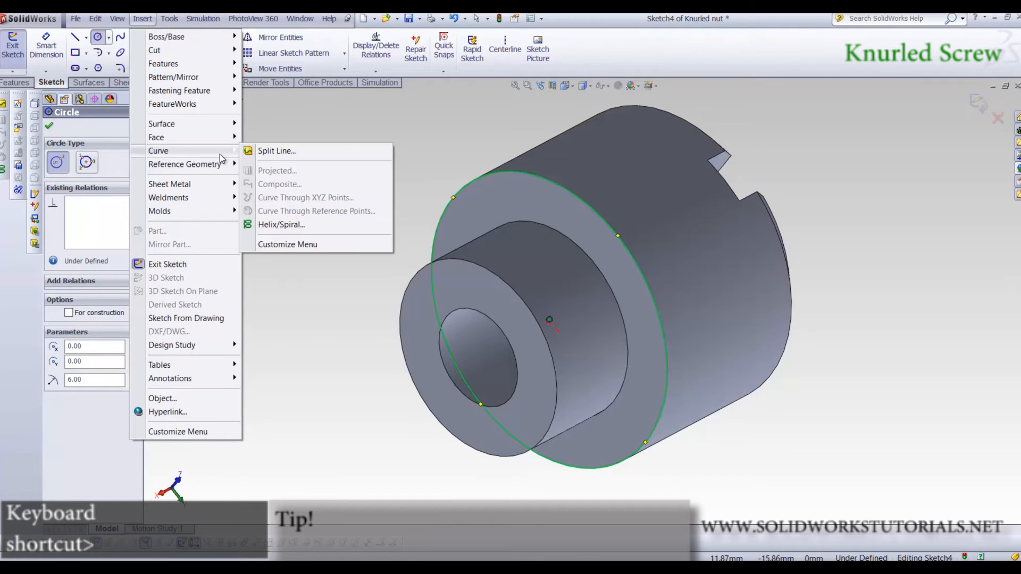
pyautogui.click(308, 226)
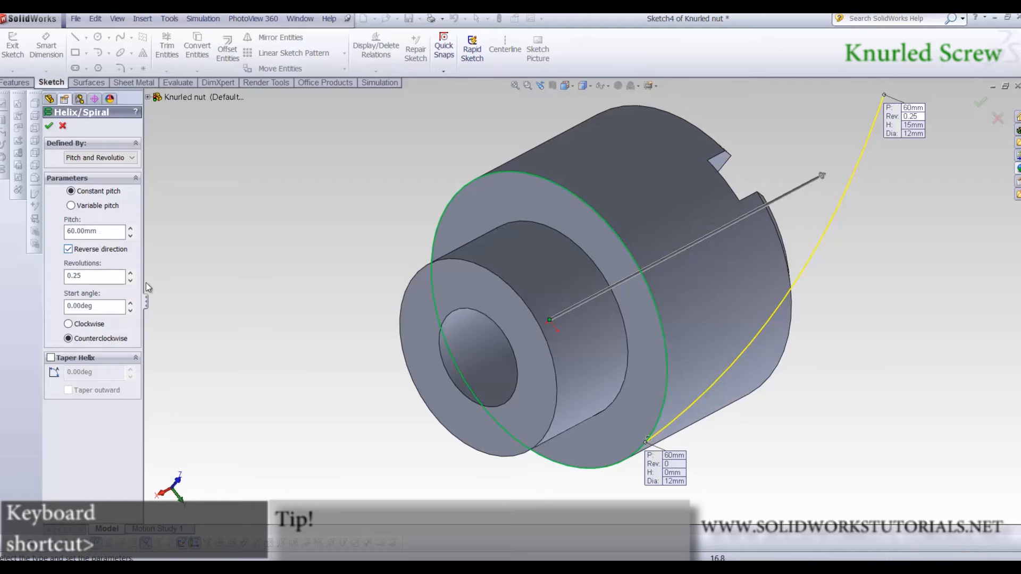
pyautogui.press('Left')
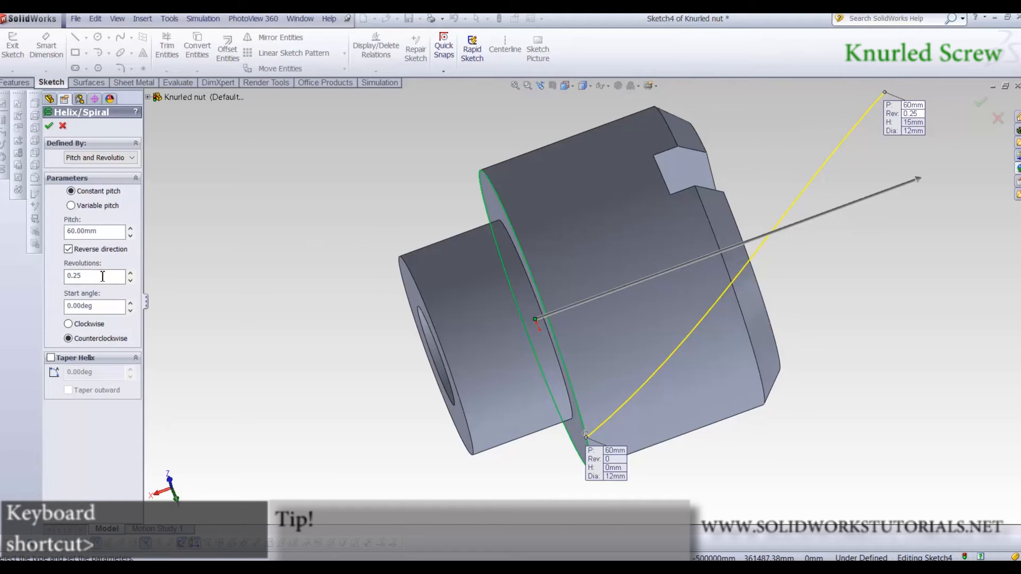
pyautogui.click(70, 326)
pyautogui.scroll(3, 591, 408)
pyautogui.moveTo(603, 414); pyautogui.dragTo(586, 213, button='middle')
pyautogui.scroll(-4, 586, 213)
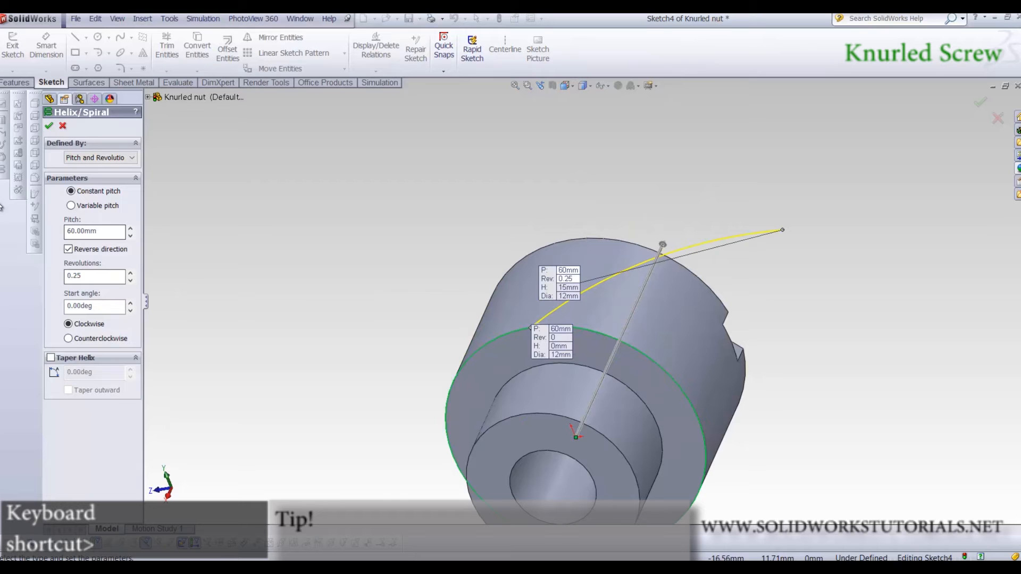
pyautogui.press('Return')
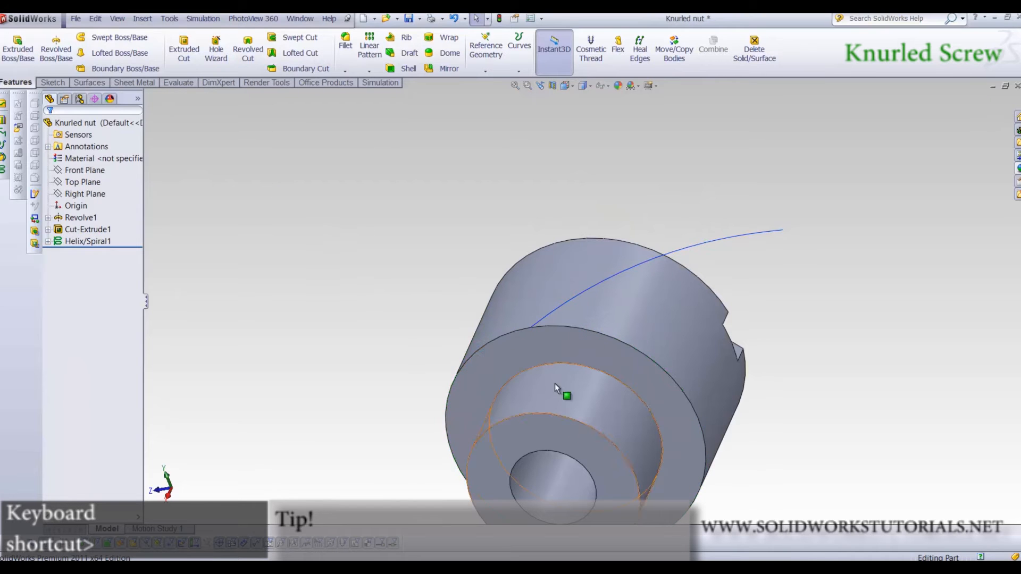
# Sketch a three-sided inscribed-circle polygon on the shoulder face, centred at the helix start and rotated 270° so one vertex points inward
pyautogui.scroll(-2, 601, 362)
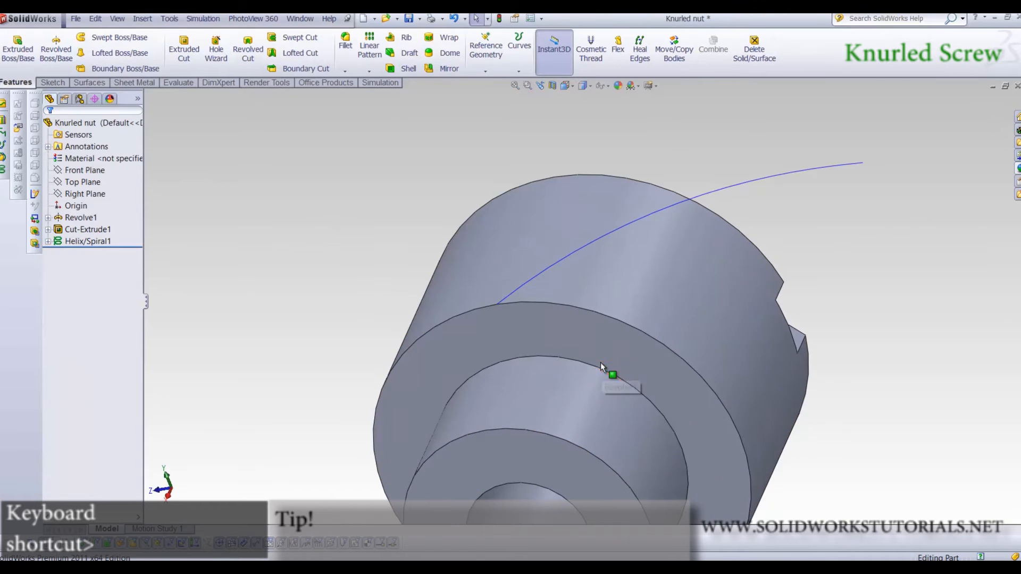
pyautogui.click(515, 317)
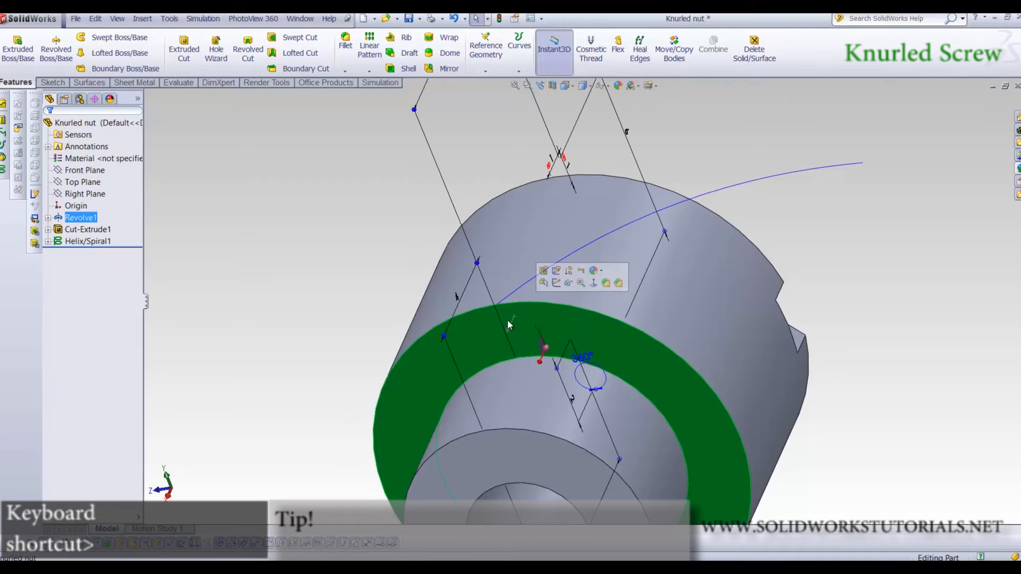
pyautogui.click(557, 283)
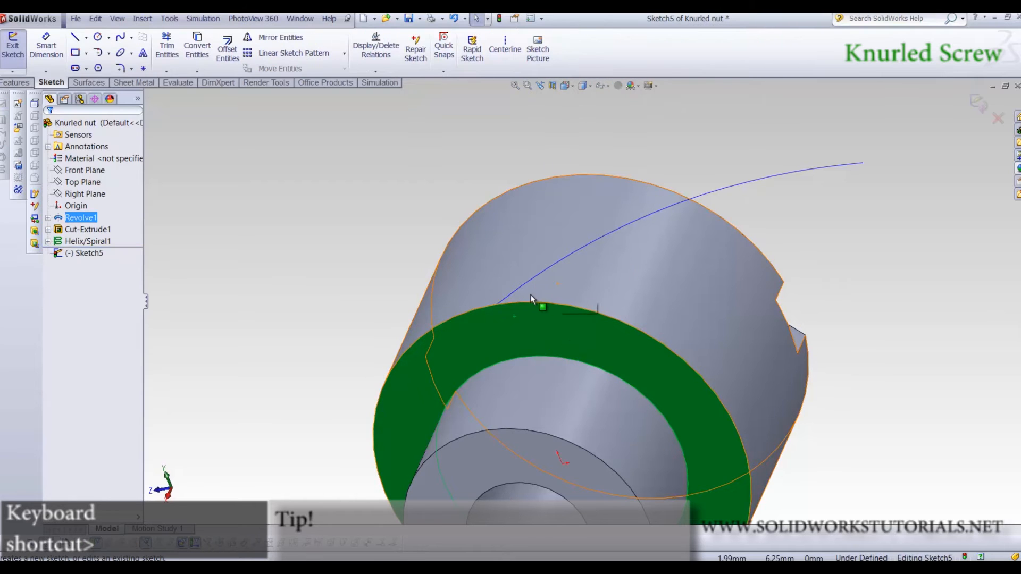
pyautogui.click(99, 68)
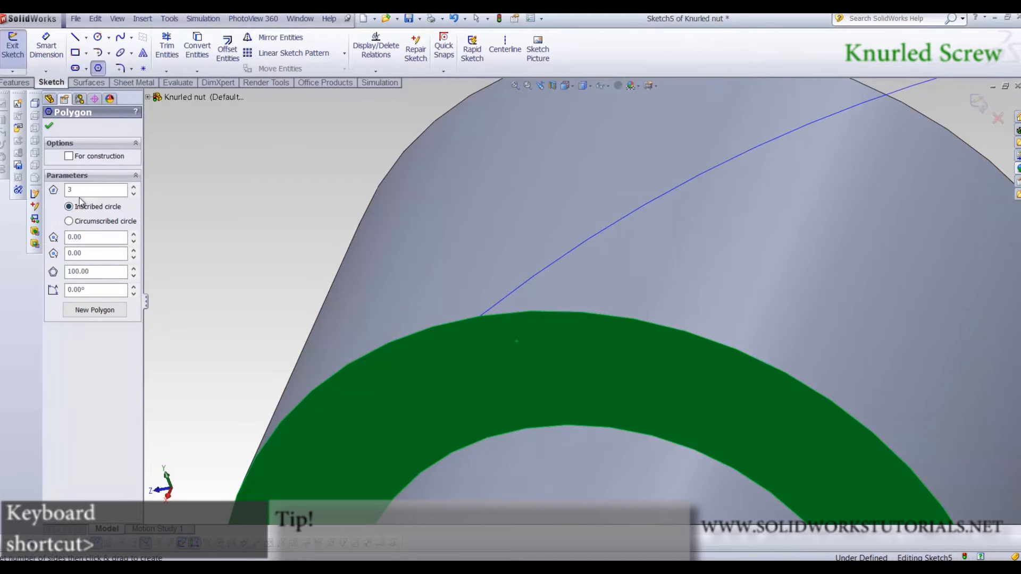
pyautogui.moveTo(480, 318); pyautogui.dragTo(486, 360)
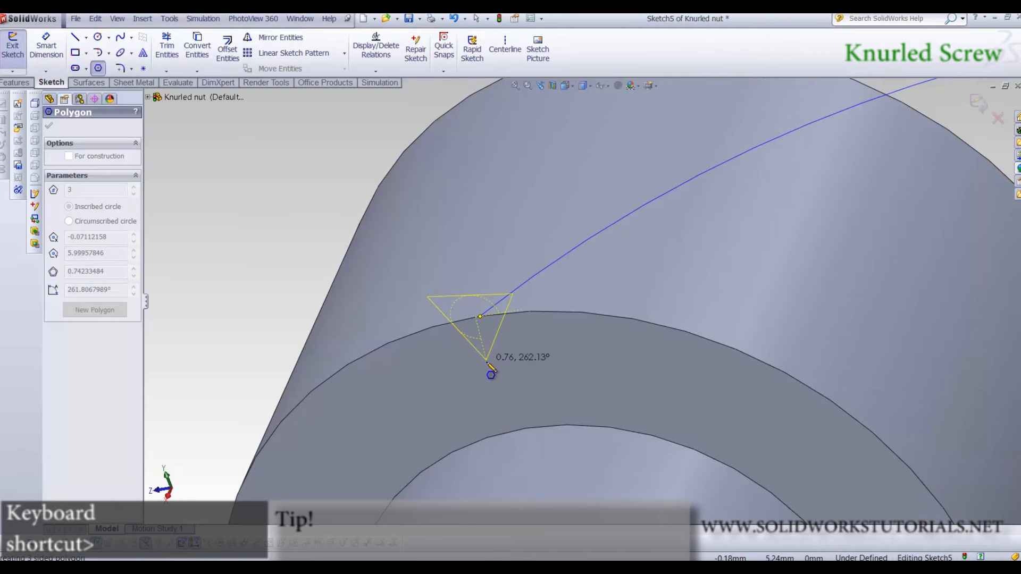
pyautogui.moveTo(500, 357); pyautogui.dragTo(526, 308, button='middle')
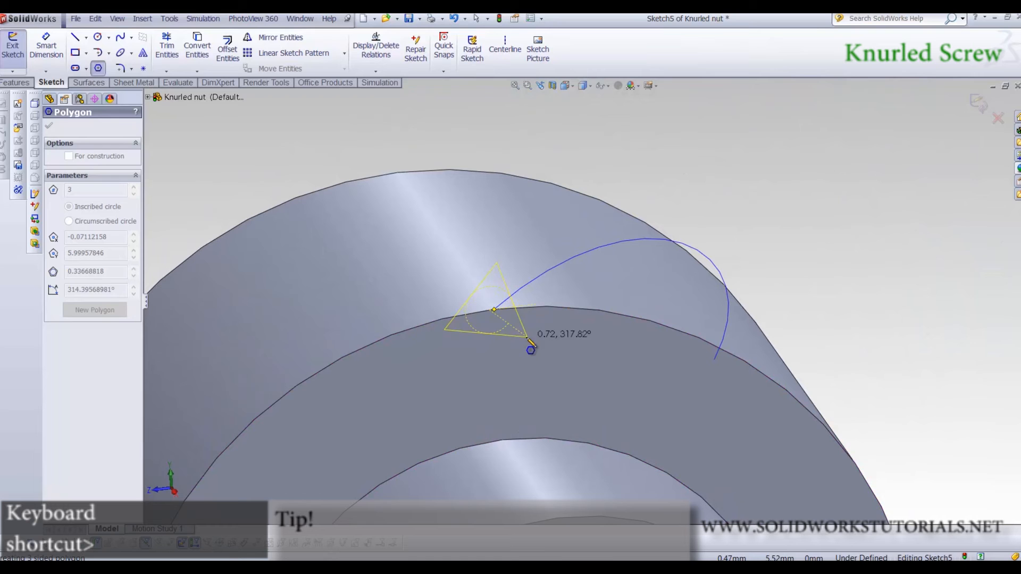
pyautogui.click(493, 352)
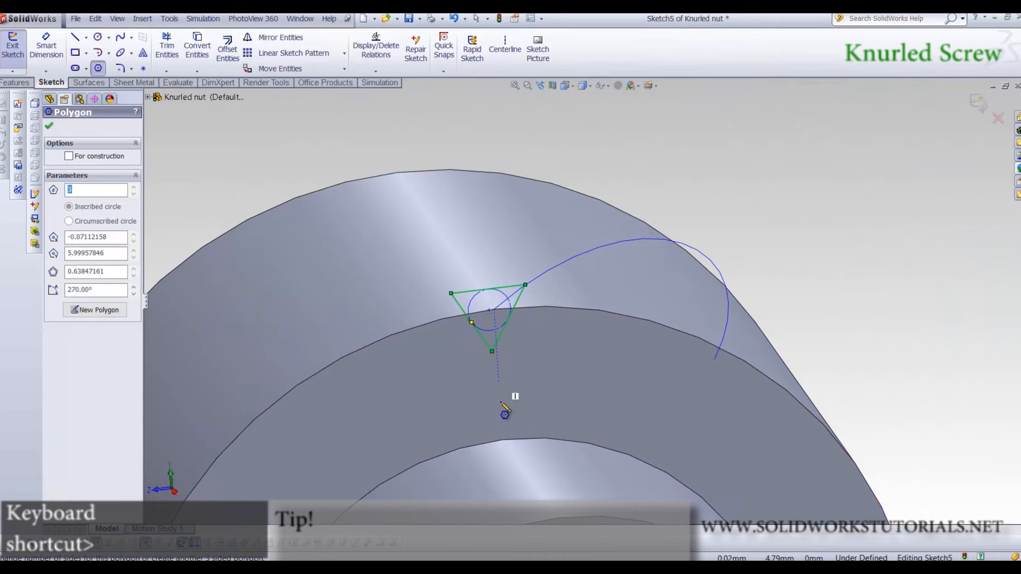
# Dimension the outer side of the triangular profile to 0.6 mm
pyautogui.moveTo(495, 418); pyautogui.dragTo(492, 291, button='right')
pyautogui.scroll(-3, 493, 325)
pyautogui.scroll(-3, 492, 328)
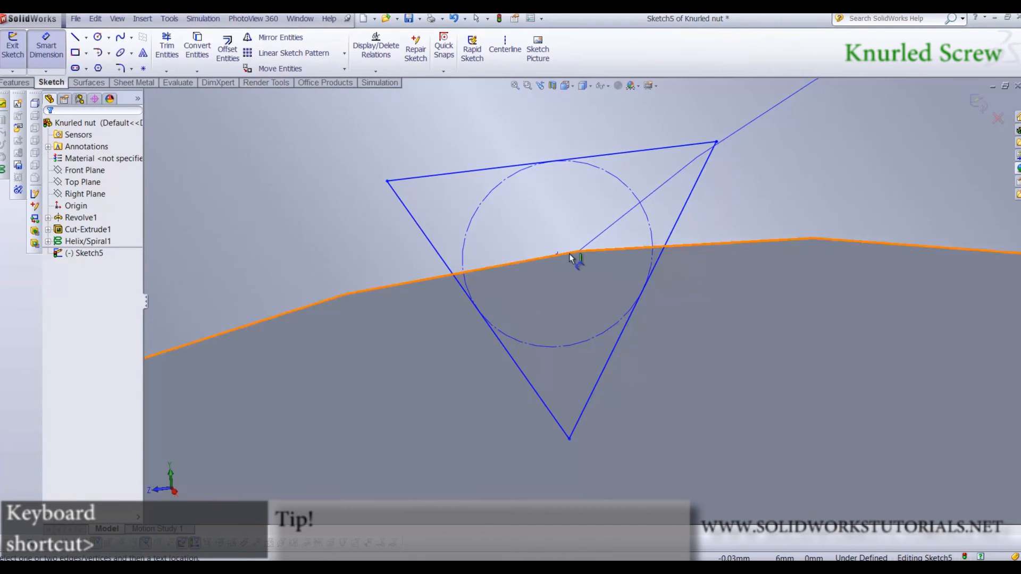
pyautogui.scroll(1, 561, 275)
pyautogui.click(558, 185)
pyautogui.scroll(1, 553, 151)
pyautogui.click(551, 152)
pyautogui.write('0.6')
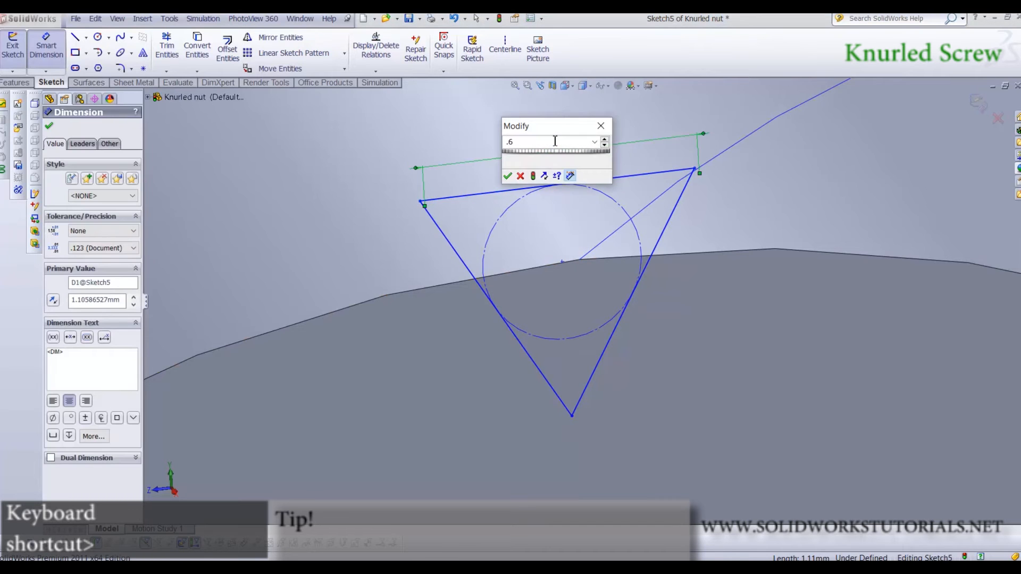
pyautogui.press('Return')
pyautogui.press('Escape')
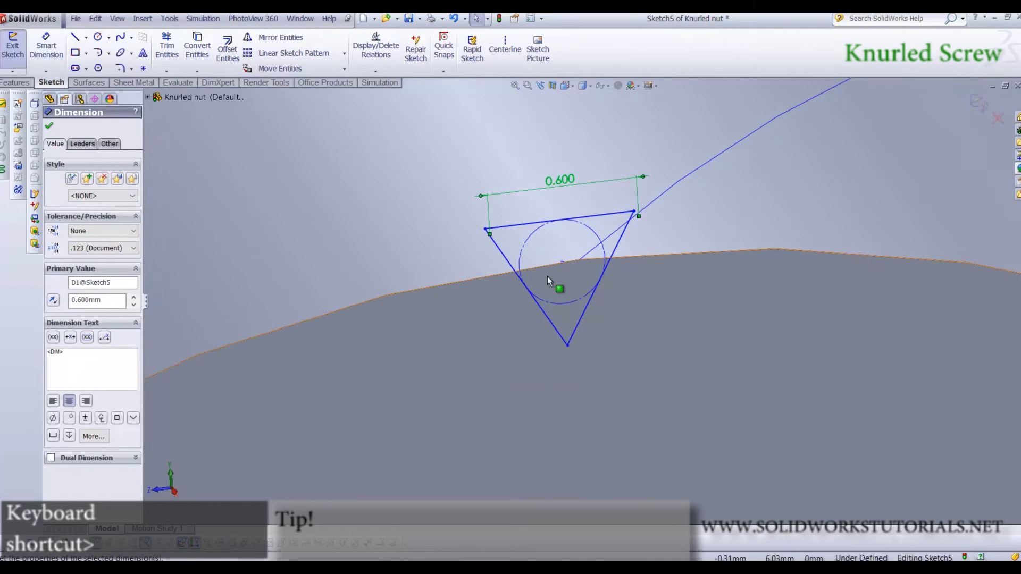
# Move the triangle's centre onto the helix start point on the head's edge and close the sketch
pyautogui.moveTo(580, 260); pyautogui.dragTo(583, 267)
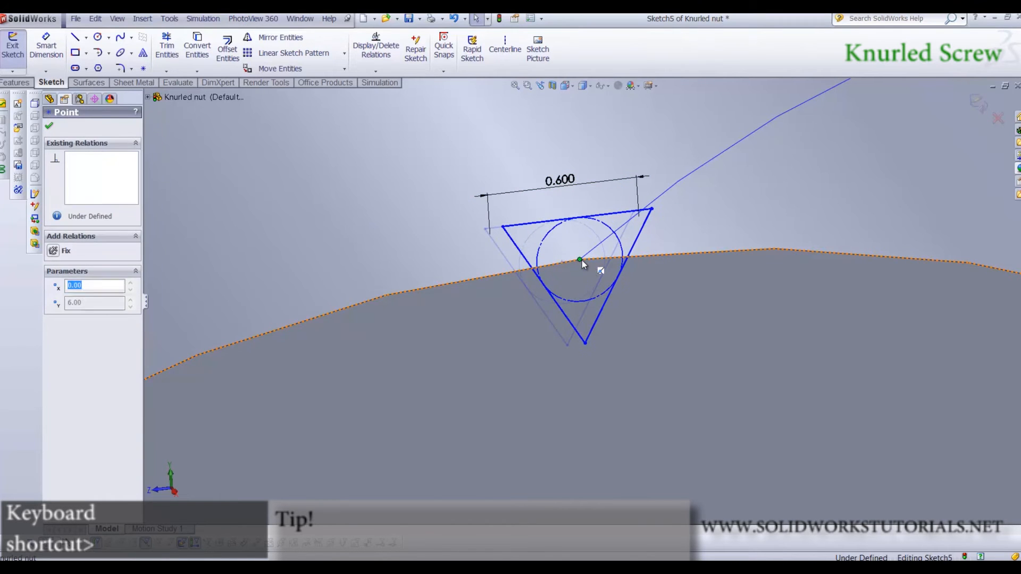
pyautogui.scroll(5, 583, 266)
pyautogui.click(754, 199)
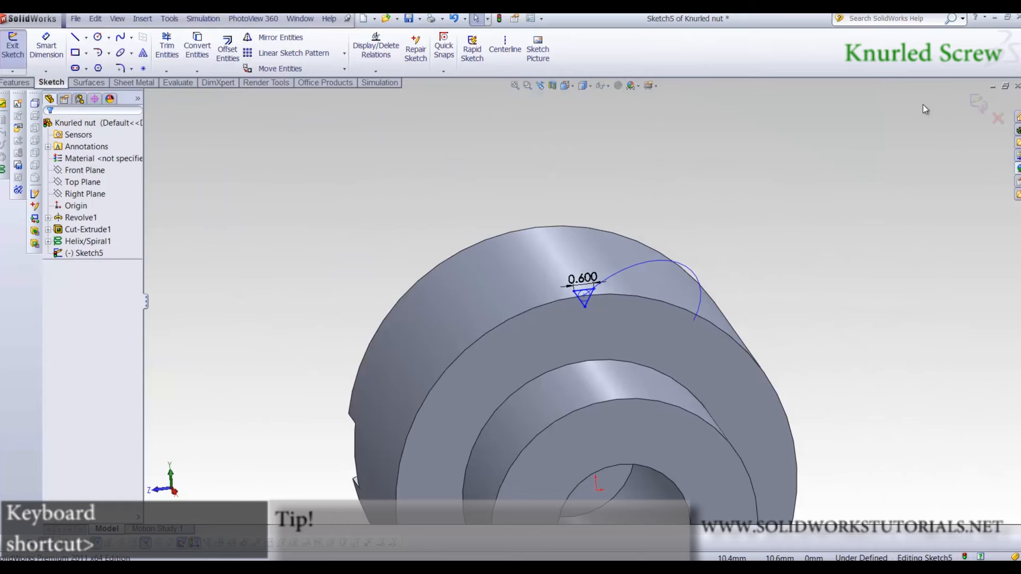
pyautogui.hotkey('ctrl', 'b')
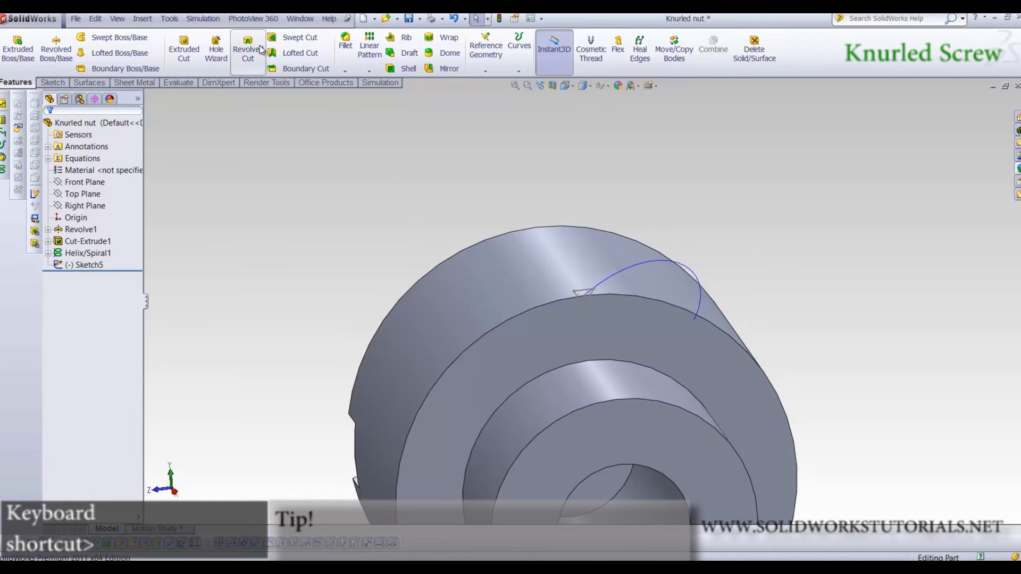
# Make a Swept Cut using the triangle as the profile and the helix as the path
pyautogui.click(301, 47)
pyautogui.scroll(-5, 622, 294)
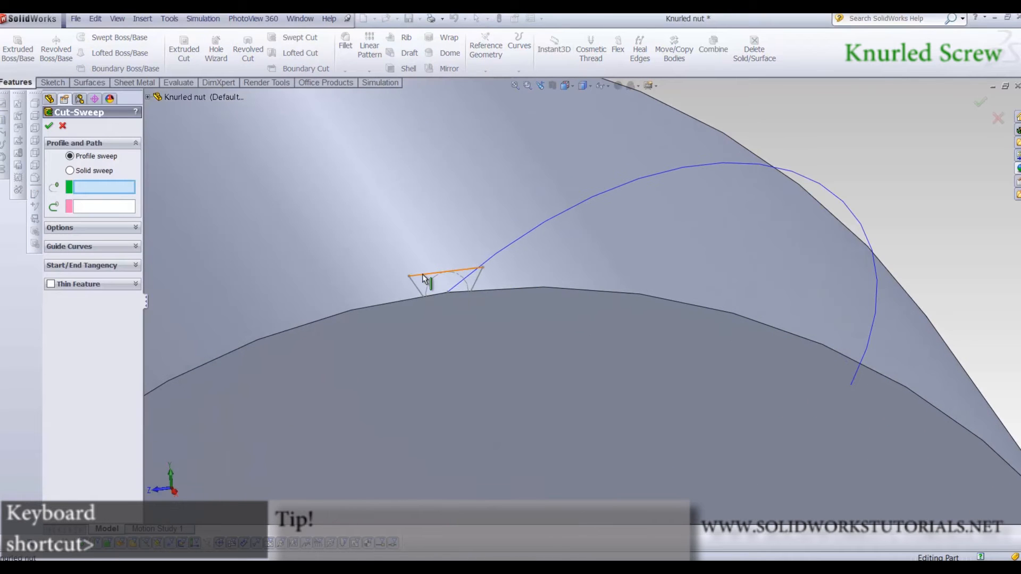
pyautogui.click(423, 274)
pyautogui.click(514, 250)
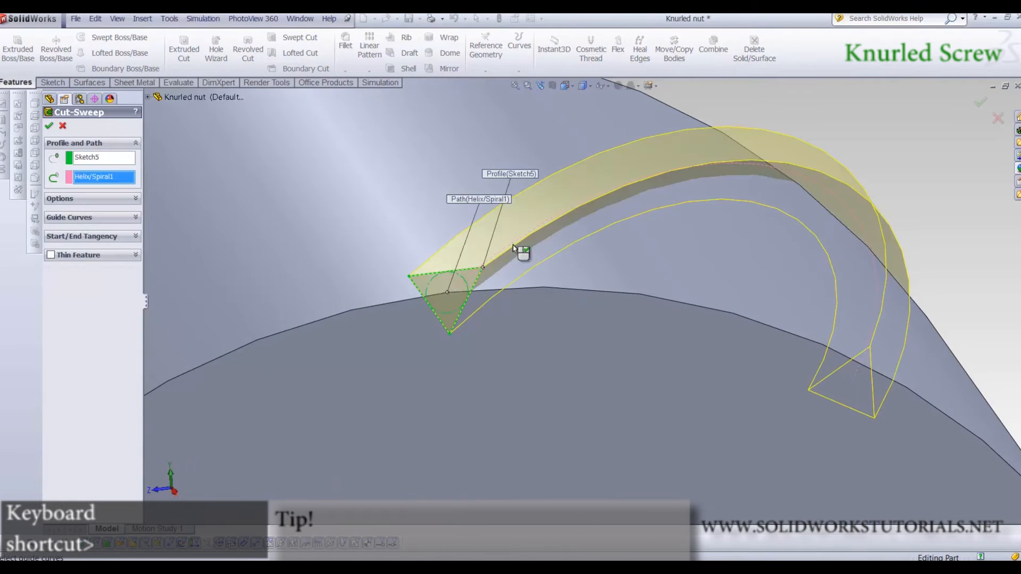
pyautogui.rightClick(515, 243)
pyautogui.scroll(5, 516, 242)
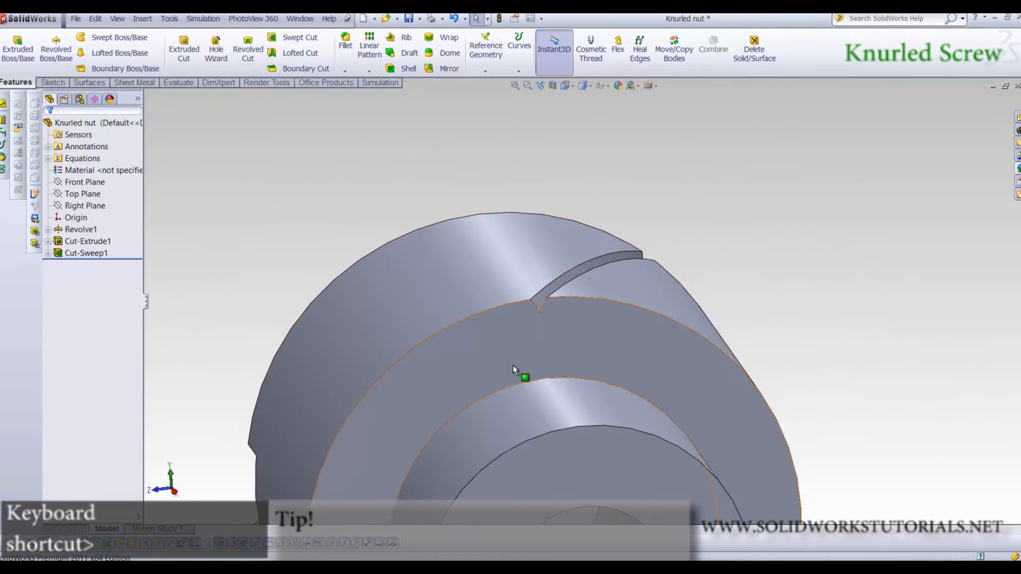
# Sketch a circle of 6 mm radius on the annular shoulder face, centred on the origin and reaching the outer edge
pyautogui.scroll(-2, 540, 313)
pyautogui.click(477, 325)
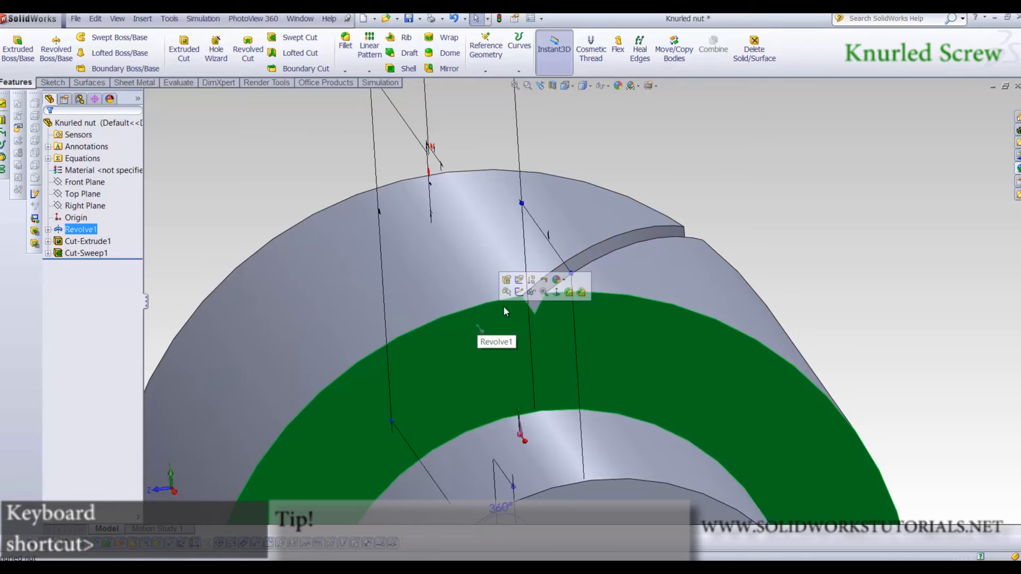
pyautogui.click(515, 295)
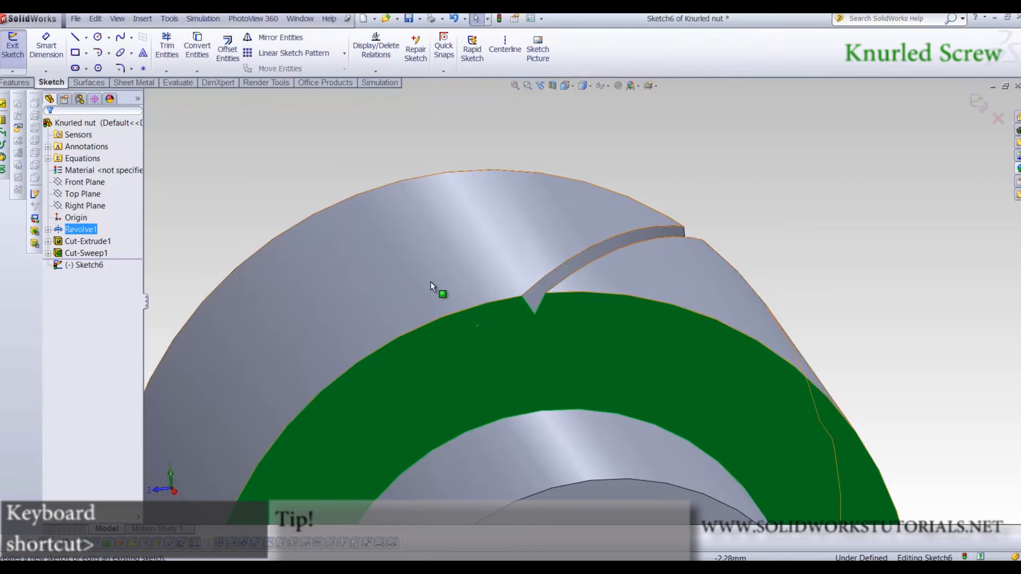
pyautogui.scroll(5, 429, 290)
pyautogui.press('c')
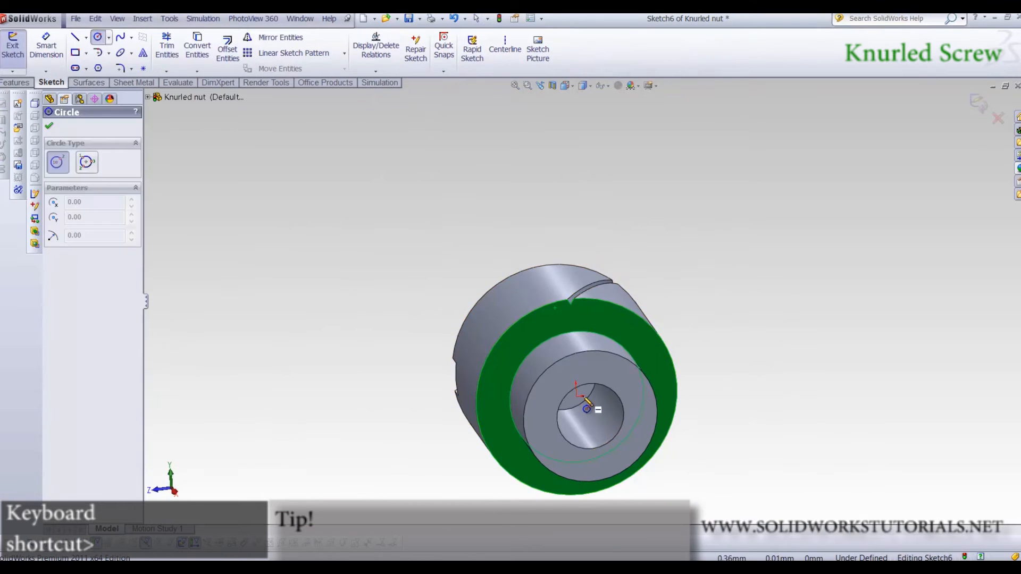
pyautogui.click(578, 393)
pyautogui.click(546, 314)
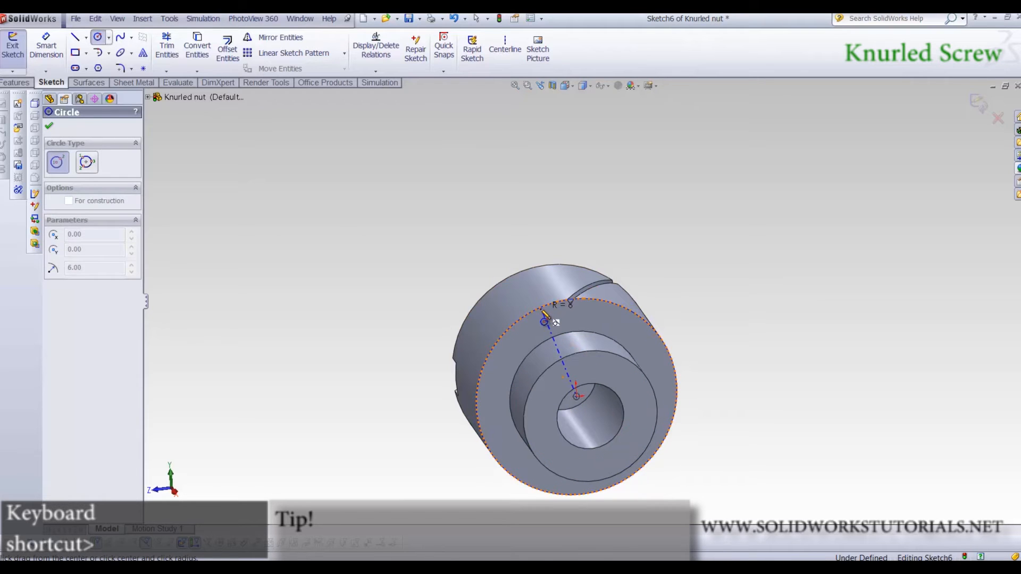
# Create a reversed counterclockwise helix from the new circle with 60 mm constant pitch, 0.25 revolutions and a 0° start angle
pyautogui.click(142, 20)
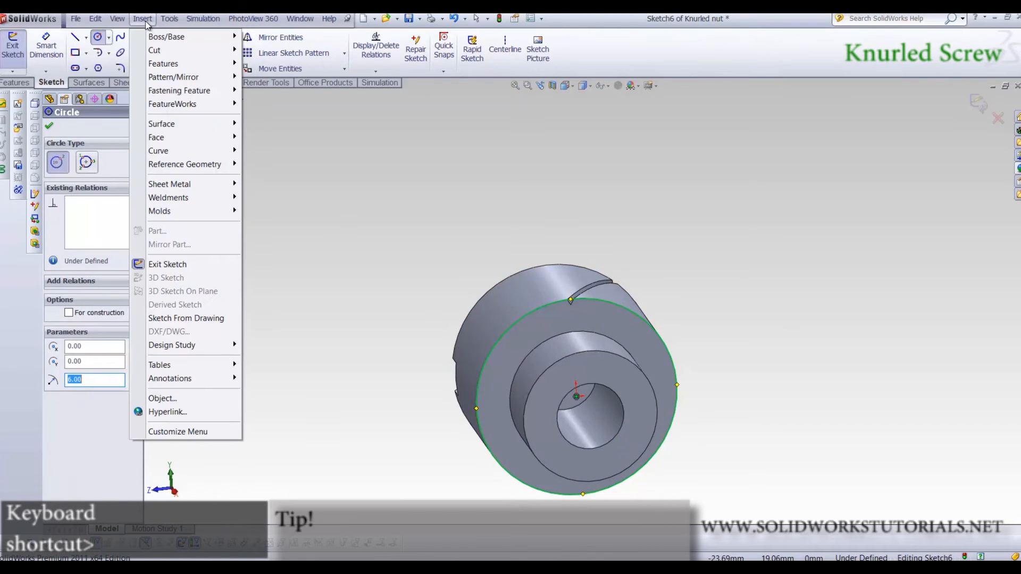
pyautogui.moveTo(181, 152)
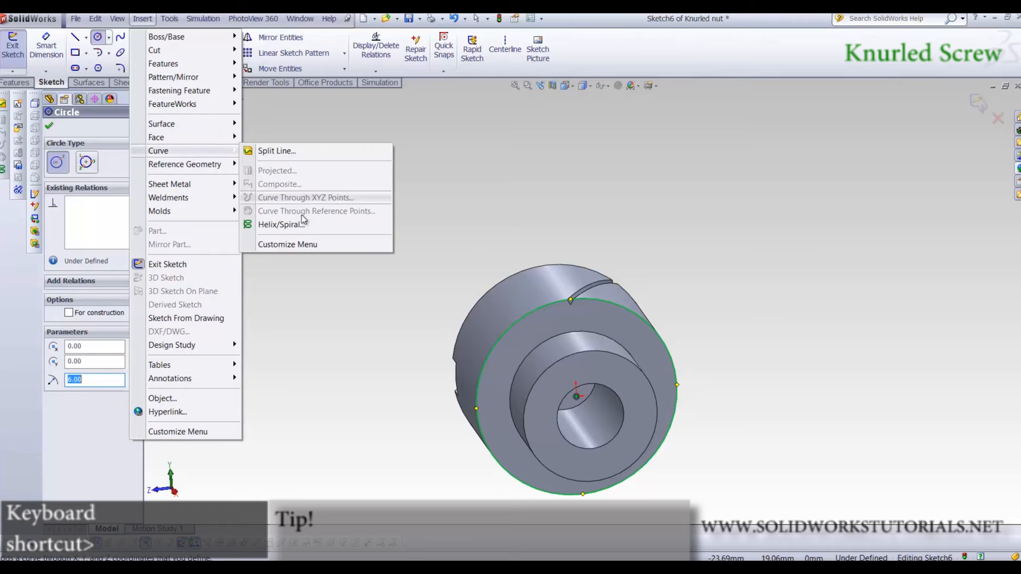
pyautogui.click(280, 225)
pyautogui.scroll(-4, 616, 330)
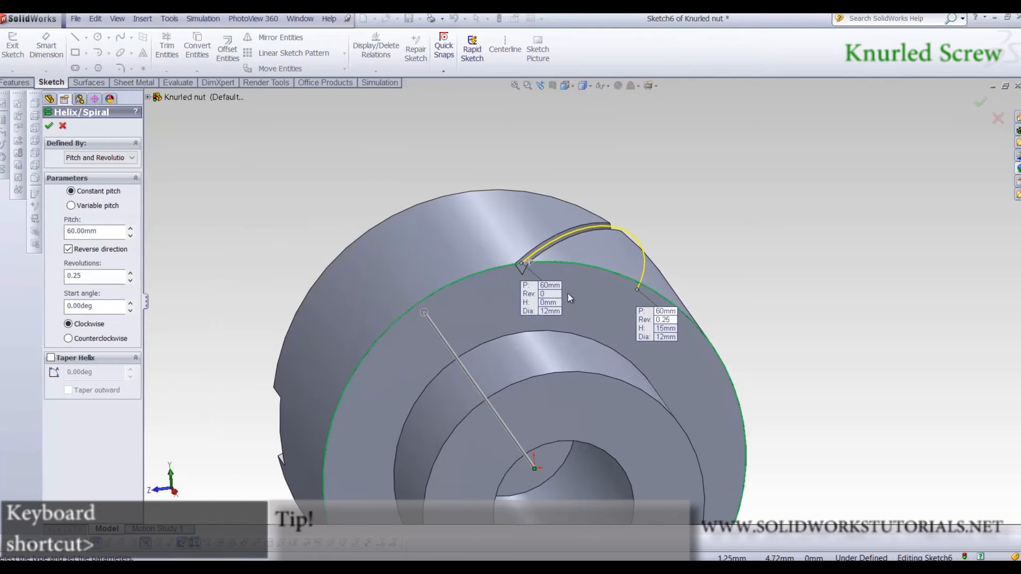
pyautogui.click(69, 339)
pyautogui.click(49, 125)
pyautogui.click(297, 157)
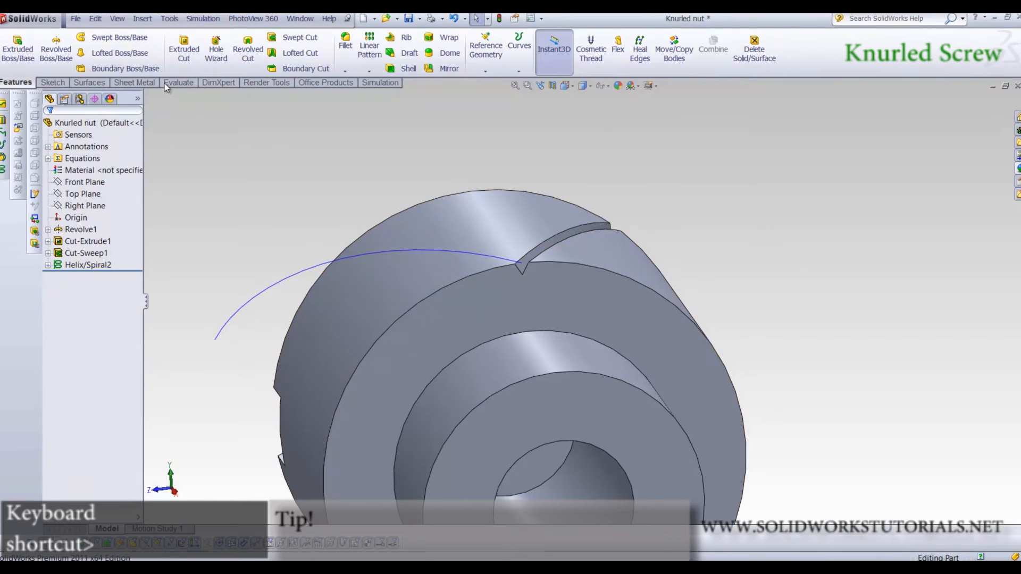
# Sketch a three-sided inscribed-circle polygon on the shoulder face, centred at the second helix's start and rotated 270° with one vertex pointing inward
pyautogui.click(547, 299)
pyautogui.click(564, 267)
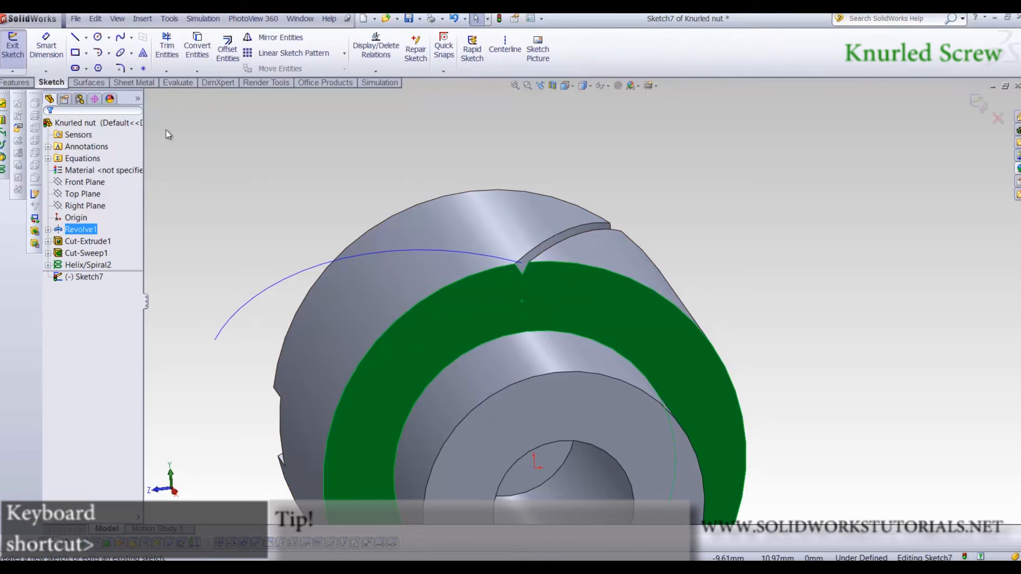
pyautogui.click(98, 69)
pyautogui.scroll(-10, 364, 224)
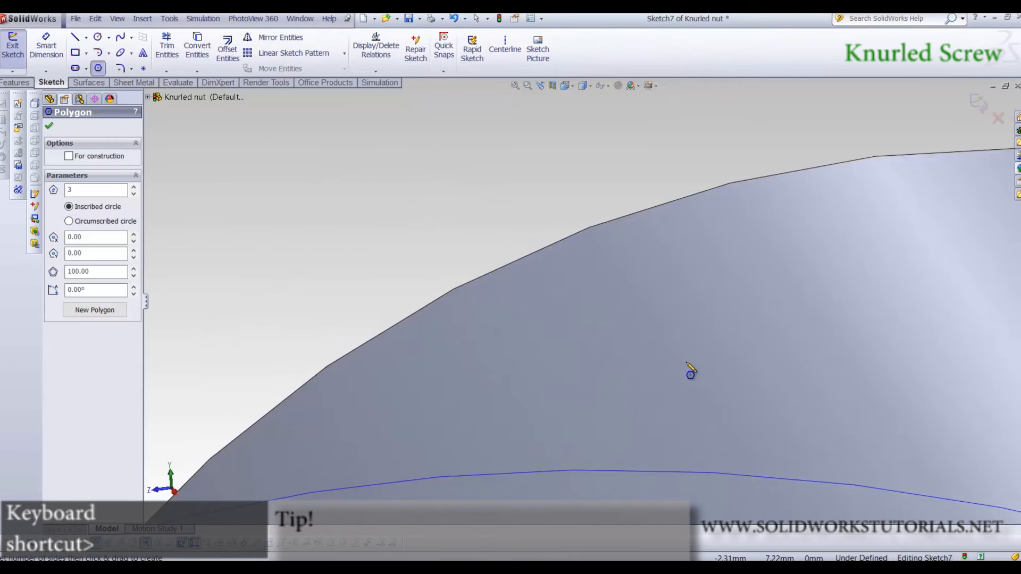
pyautogui.scroll(10, 713, 357)
pyautogui.scroll(-5, 713, 357)
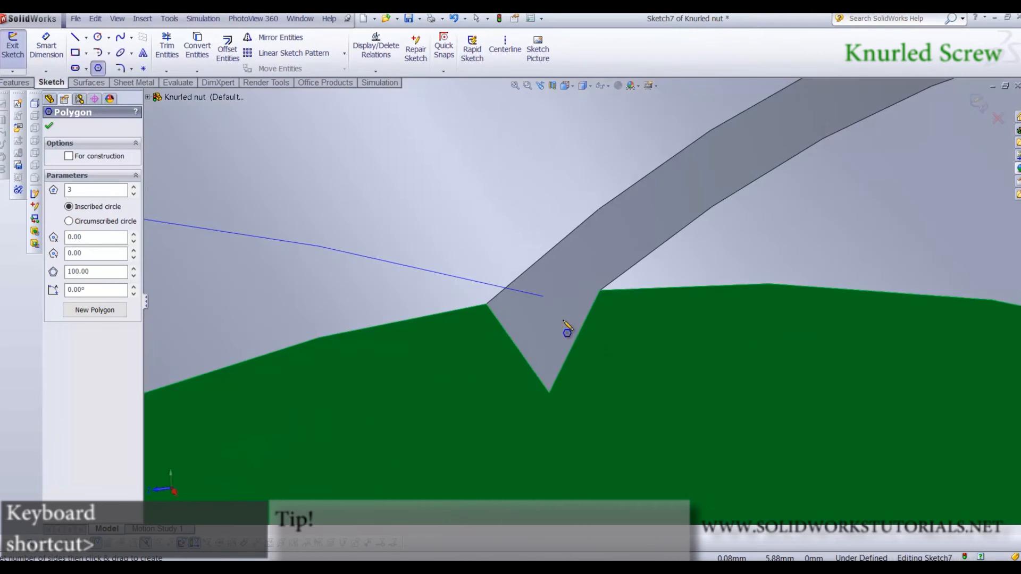
pyautogui.moveTo(544, 298); pyautogui.dragTo(548, 374)
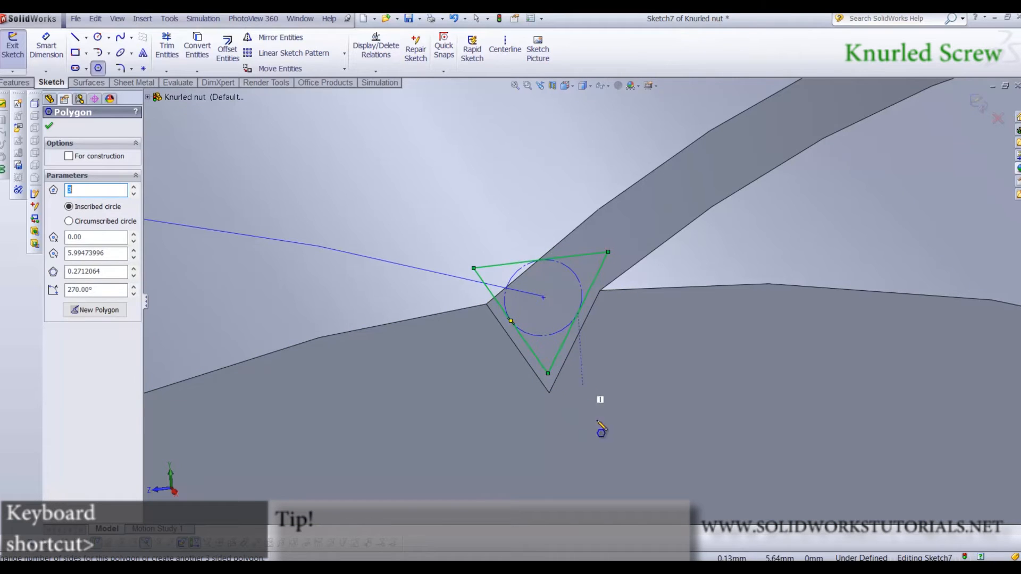
# Dimension the outer side of the second triangle to 0.6 mm
pyautogui.moveTo(622, 366); pyautogui.dragTo(569, 264, button='right')
pyautogui.click(568, 242)
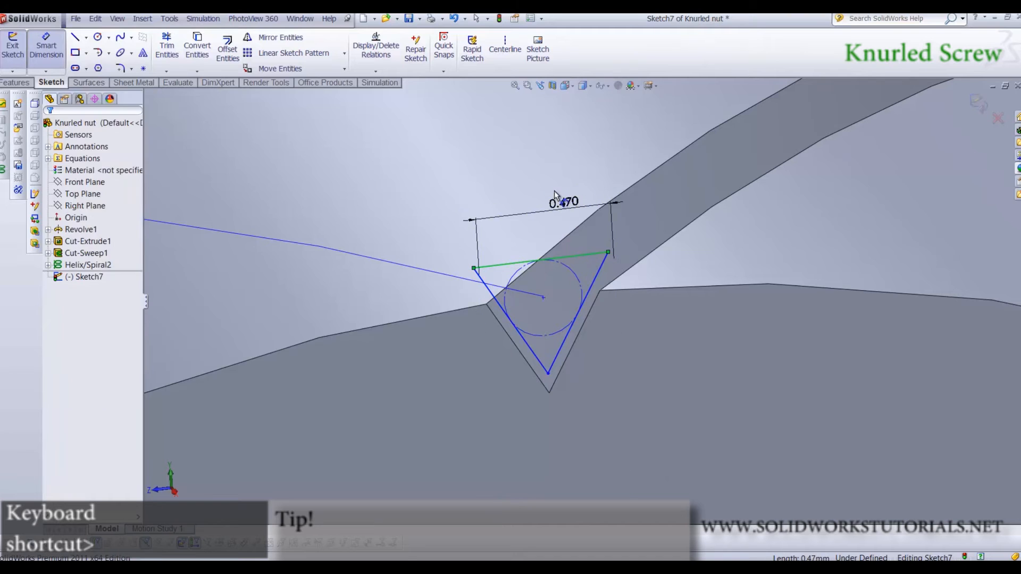
pyautogui.click(557, 197)
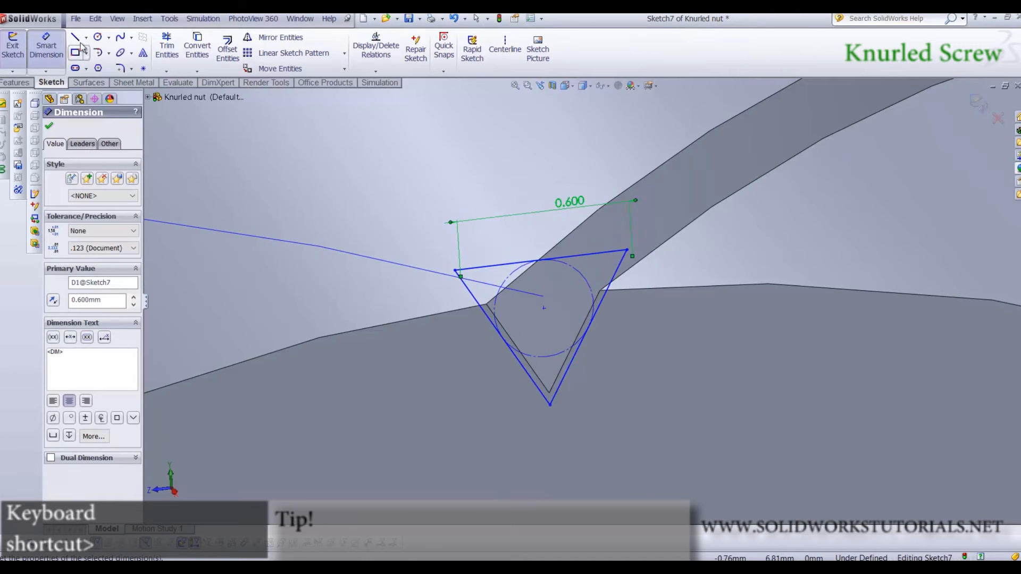
pyautogui.click(52, 51)
# Make the second triangle's inner vertex coincident with the tip of the existing groove and close the sketch
pyautogui.moveTo(549, 405)
pyautogui.mouseDown()
pyautogui.moveTo(550, 352)
pyautogui.moveTo(547, 395)
pyautogui.mouseUp()
pyautogui.scroll(6, 549, 395)
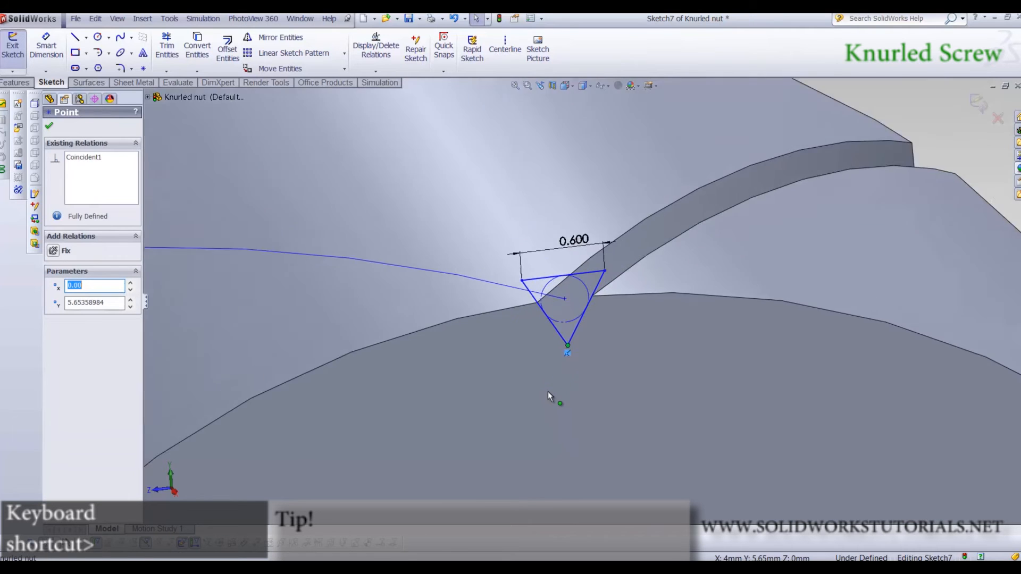
pyautogui.click(943, 99)
pyautogui.click(979, 103)
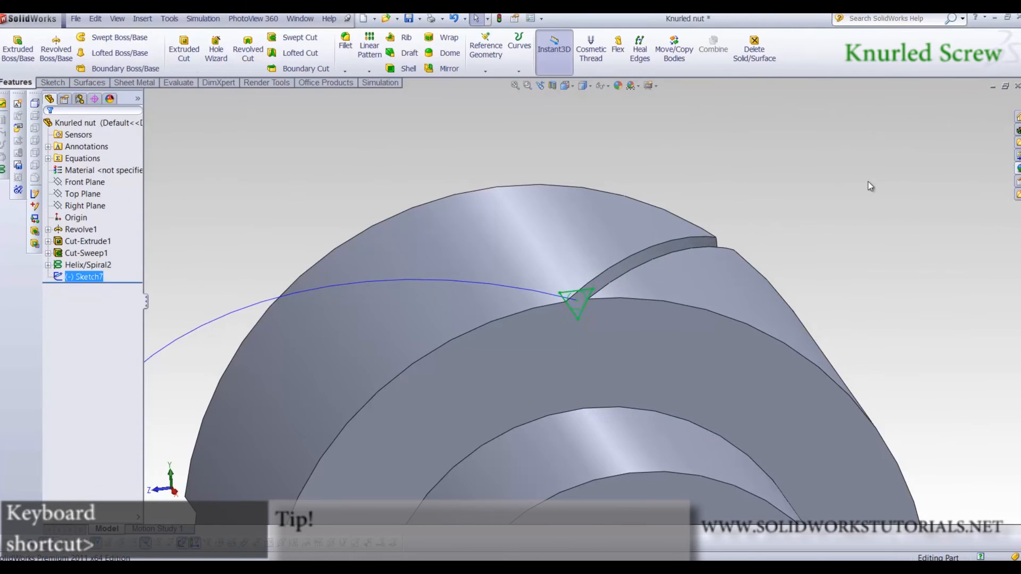
# Make a Swept Cut of the second triangle along the counterclockwise helix to form the opposing groove
pyautogui.click(298, 37)
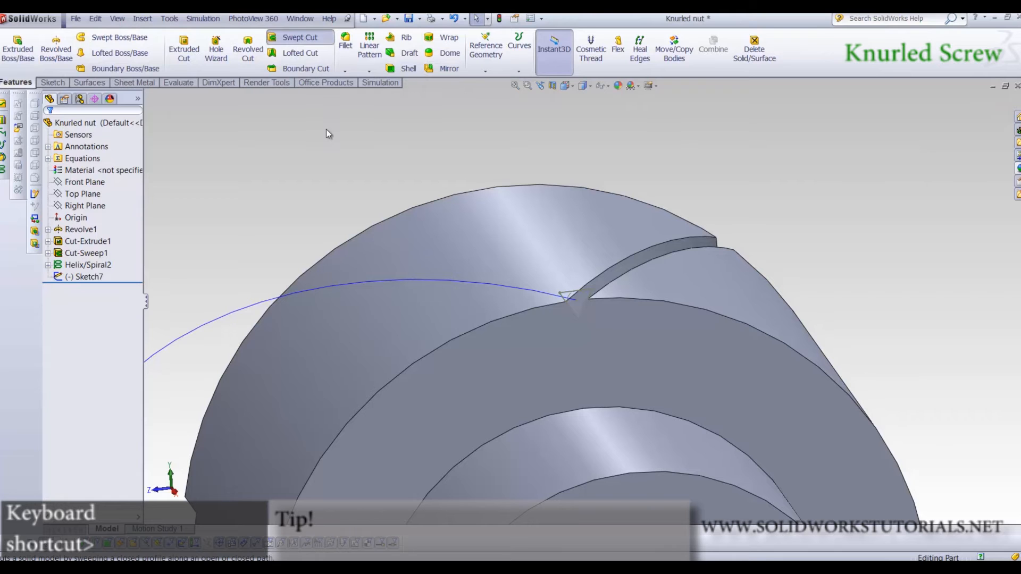
pyautogui.click(574, 297)
pyautogui.click(546, 294)
pyautogui.rightClick(537, 295)
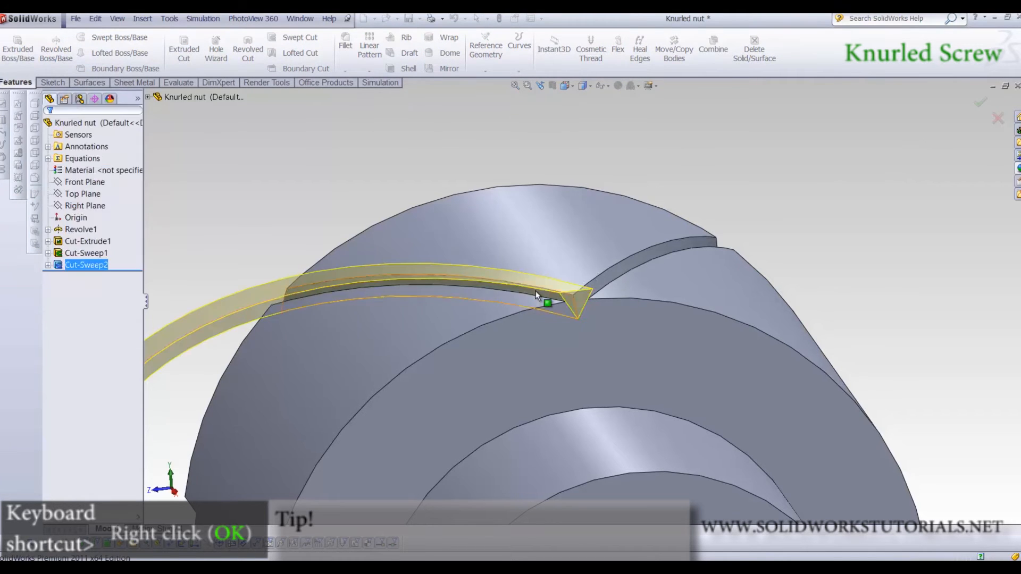
# Create a Circular Pattern of both swept cuts around the head's circular edge with 40 equally spaced instances over 360°
pyautogui.press('f')
pyautogui.moveTo(476, 219); pyautogui.dragTo(576, 347, button='middle')
pyautogui.scroll(3, 529, 339)
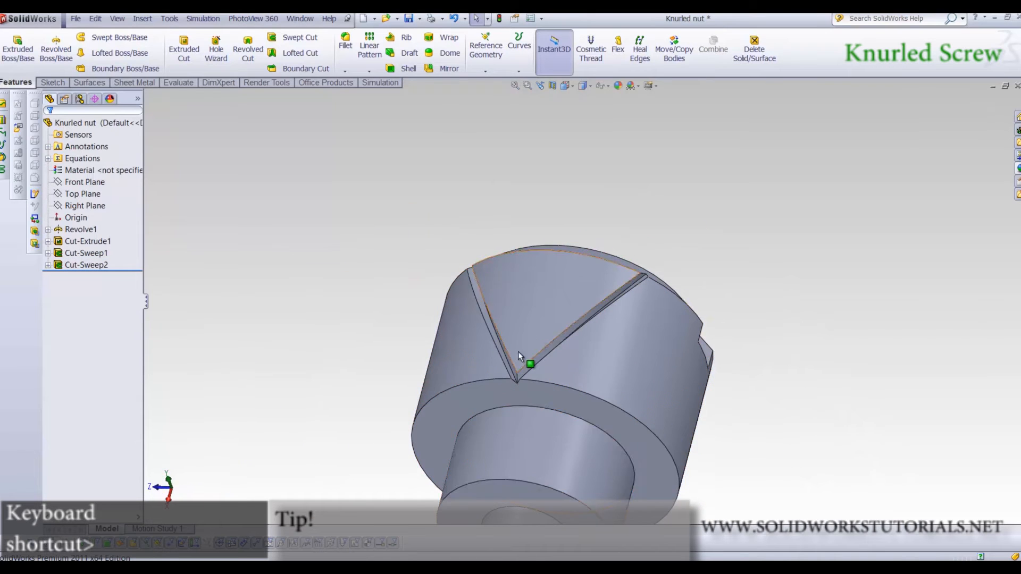
pyautogui.scroll(3, 529, 339)
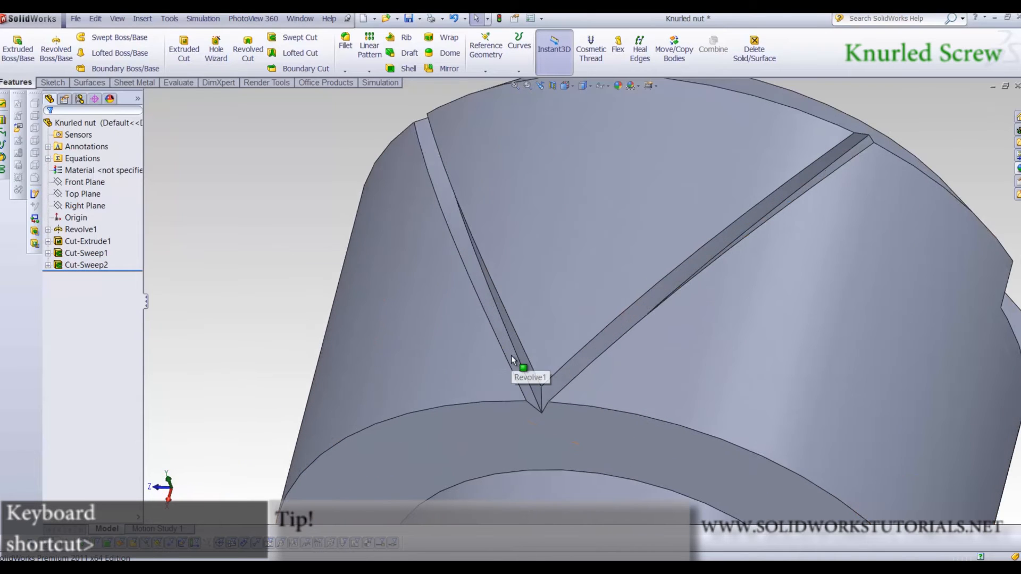
pyautogui.click(370, 72)
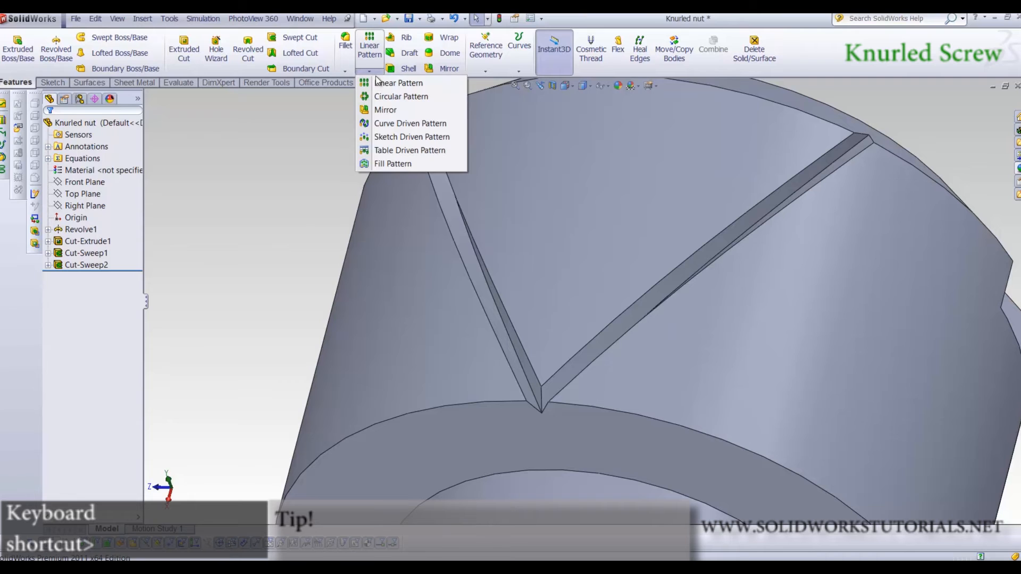
pyautogui.click(408, 103)
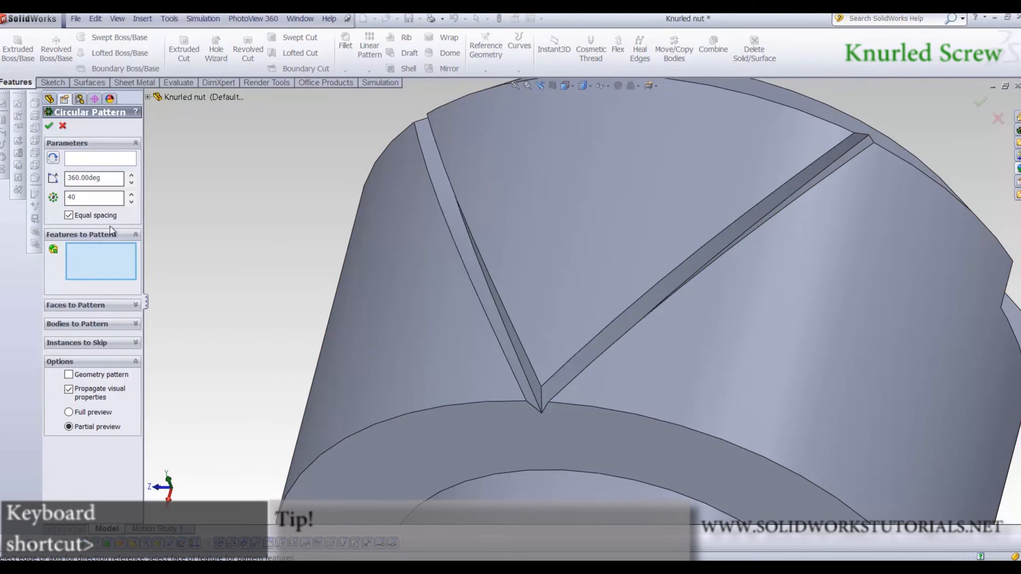
pyautogui.click(618, 340)
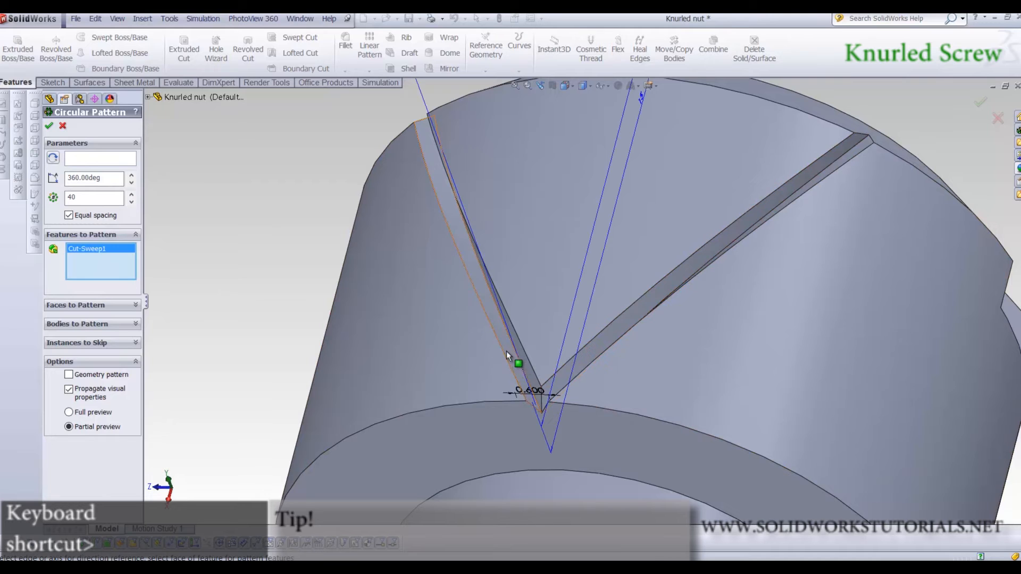
pyautogui.click(494, 355)
pyautogui.click(106, 160)
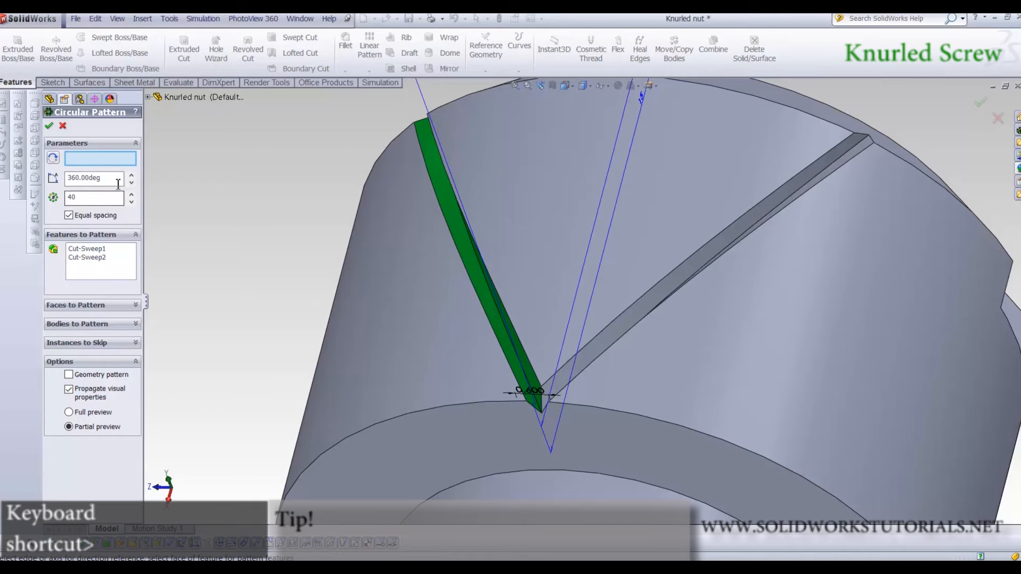
pyautogui.click(450, 407)
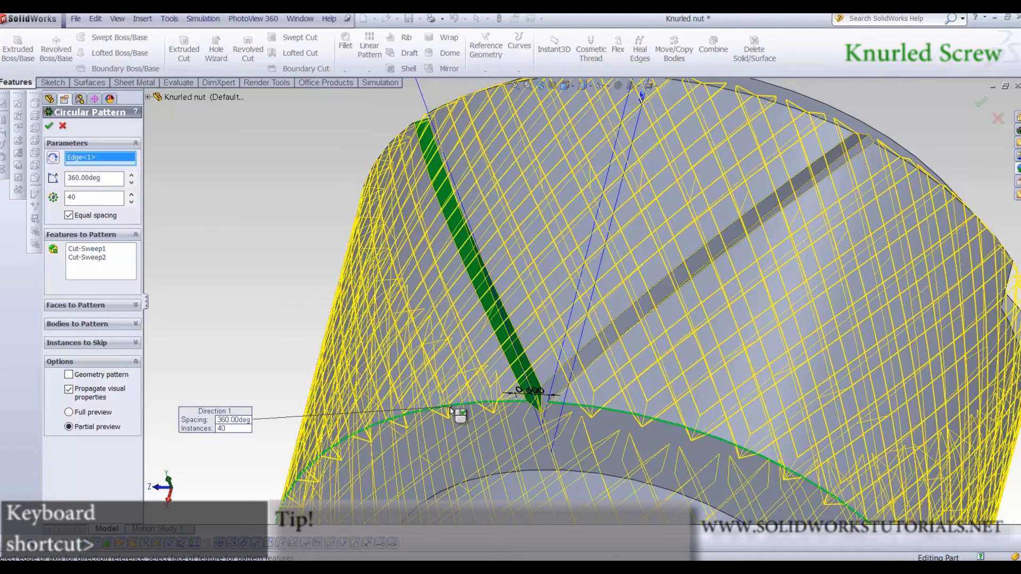
pyautogui.rightClick(451, 409)
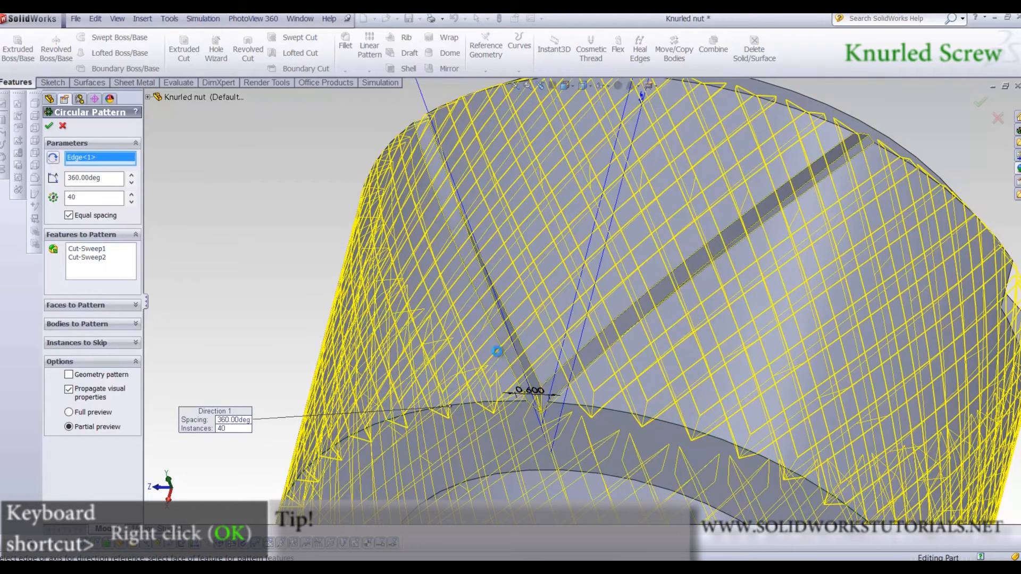
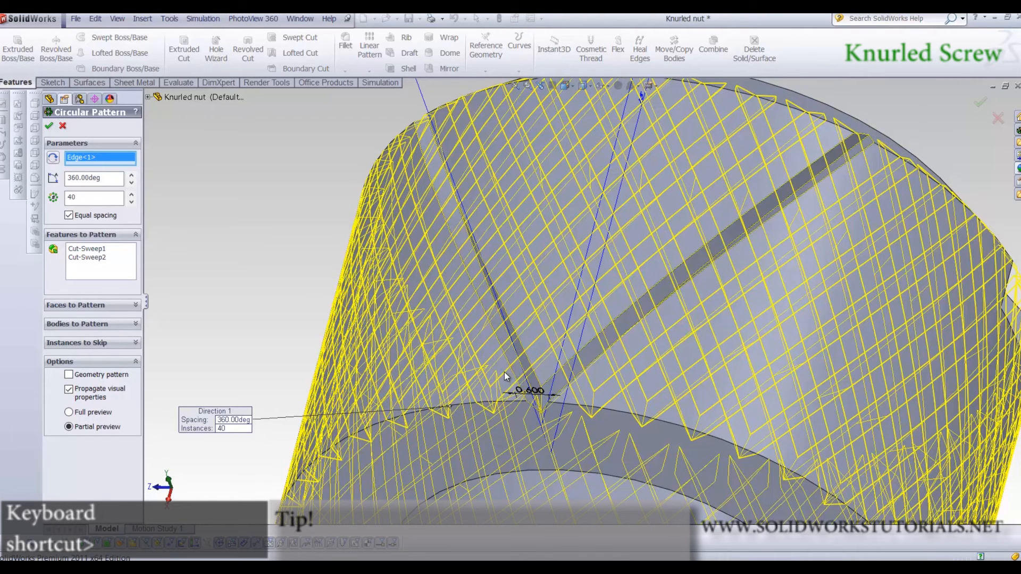
# Apply the circular pattern to complete the diamond knurl around the screw head
pyautogui.rightClick(506, 373)
pyautogui.scroll(4, 508, 375)
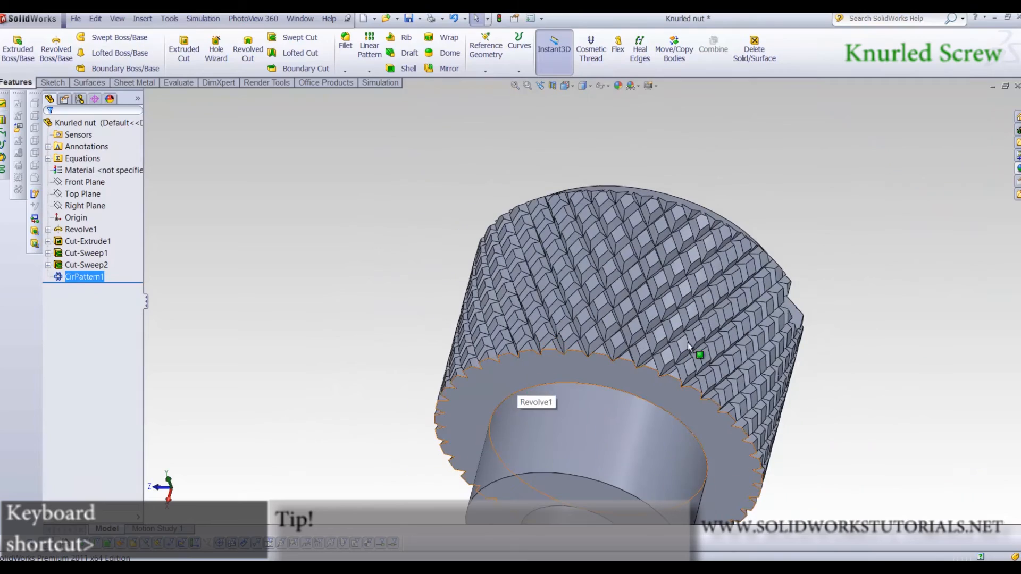
pyautogui.moveTo(697, 235); pyautogui.dragTo(848, 331, button='middle')
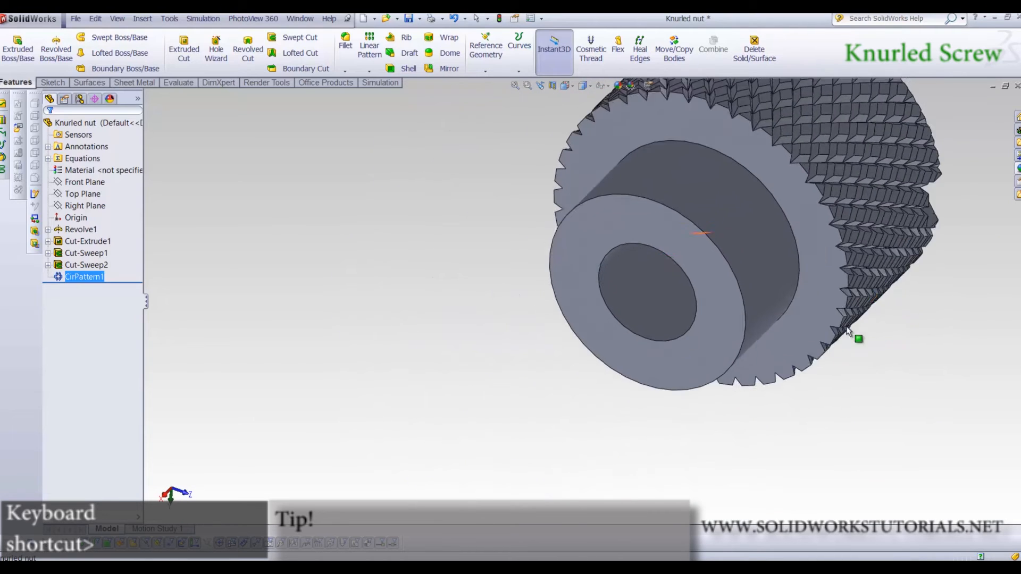
# Sketch a circle of about 2.42 mm radius on the shank's end face, concentric with the hole
pyautogui.press('f')
pyautogui.scroll(-4, 572, 352)
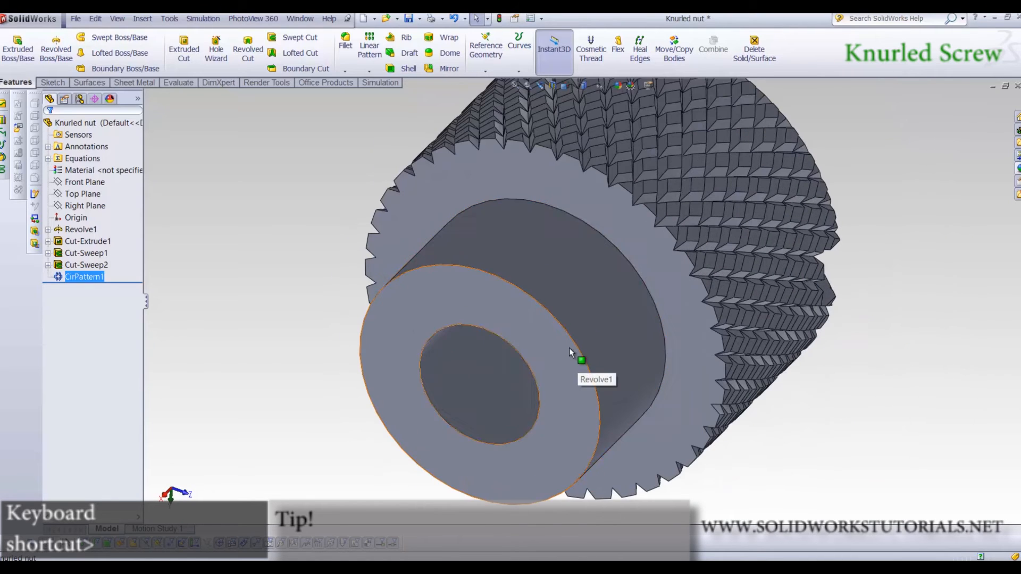
pyautogui.click(503, 327)
pyautogui.click(529, 293)
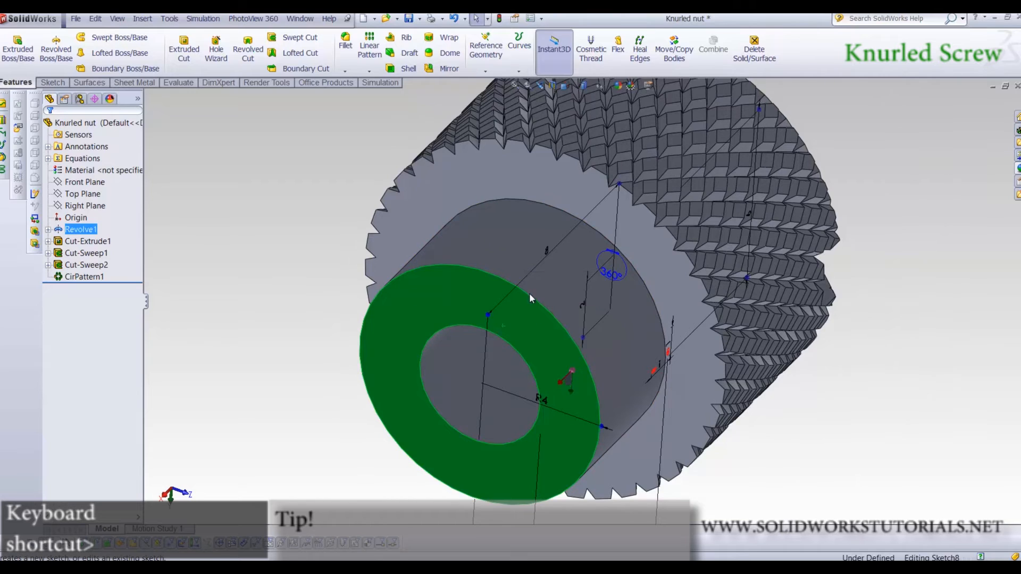
pyautogui.click(232, 346)
pyautogui.moveTo(214, 359); pyautogui.dragTo(266, 361, button='right')
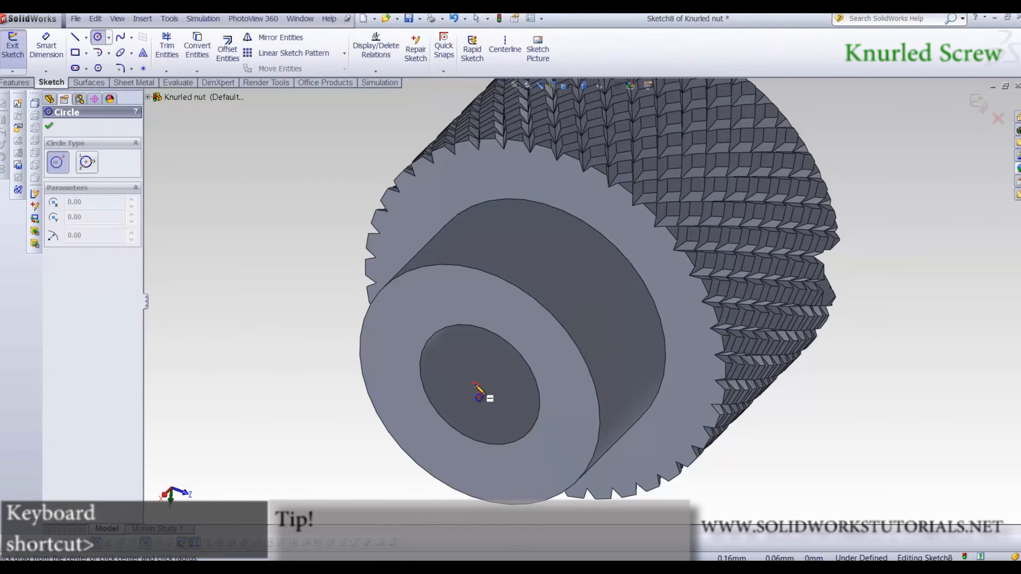
pyautogui.moveTo(479, 384); pyautogui.dragTo(500, 313)
# Dimension the gap between the sketched circle and the hole's edge to 0.3 mm
pyautogui.moveTo(497, 340); pyautogui.dragTo(495, 314, button='right')
pyautogui.click(499, 330)
pyautogui.click(509, 333)
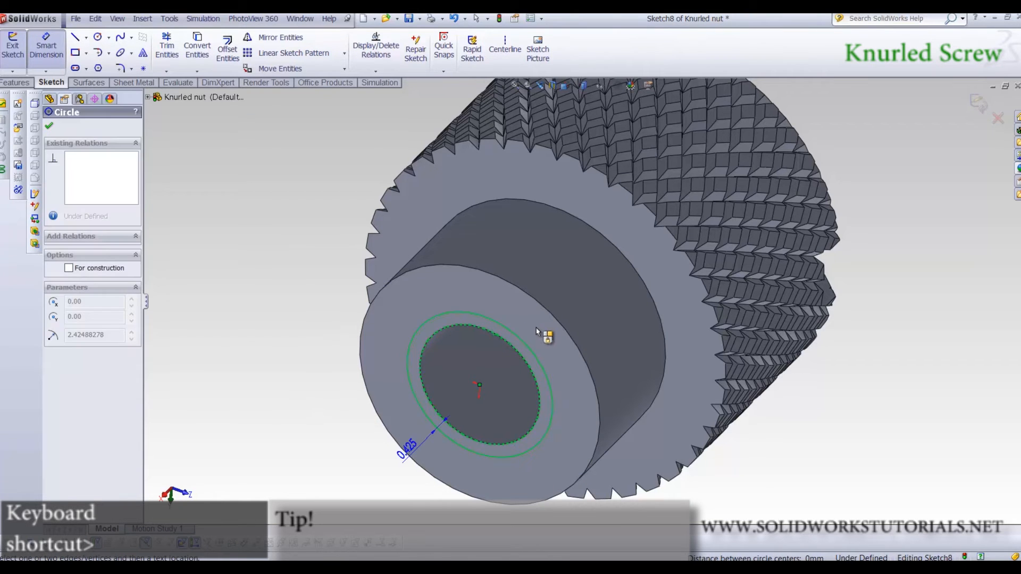
pyautogui.click(518, 329)
pyautogui.write('0.3')
pyautogui.press('Return')
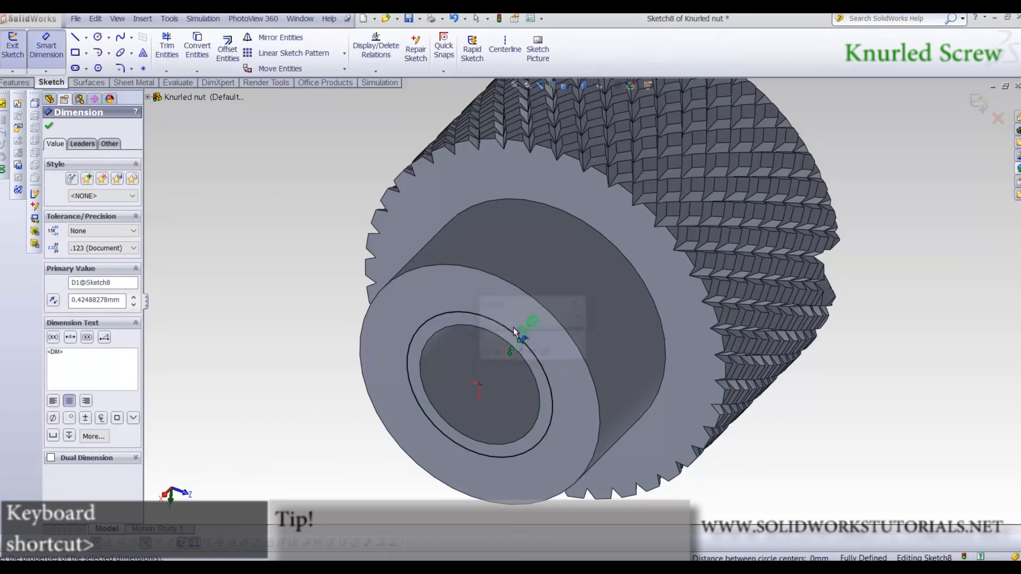
# Make a blind Extruded Cut of the circle 0.30 mm deep into the shank's end face
pyautogui.click(16, 83)
pyautogui.click(183, 49)
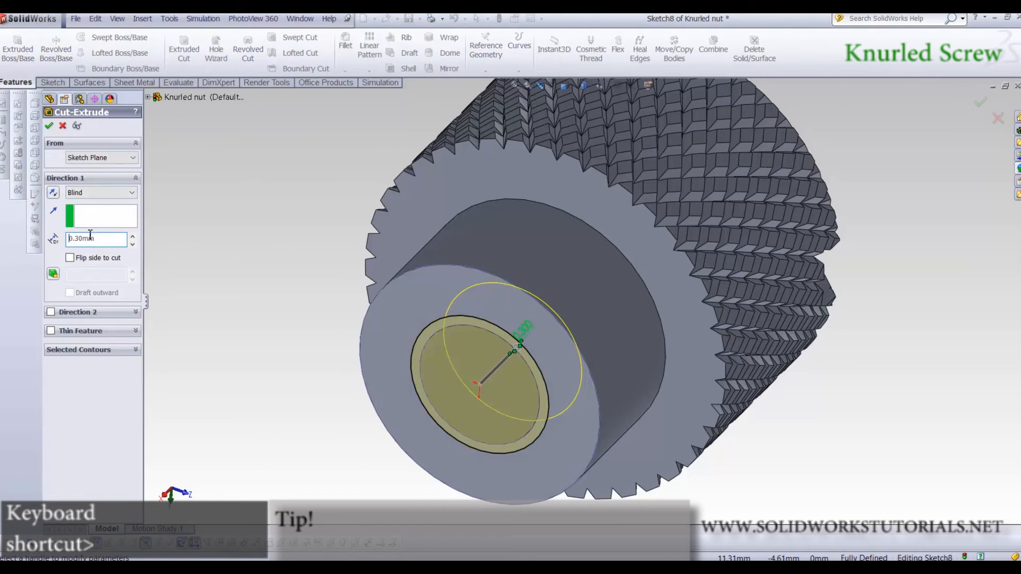
pyautogui.press('Return')
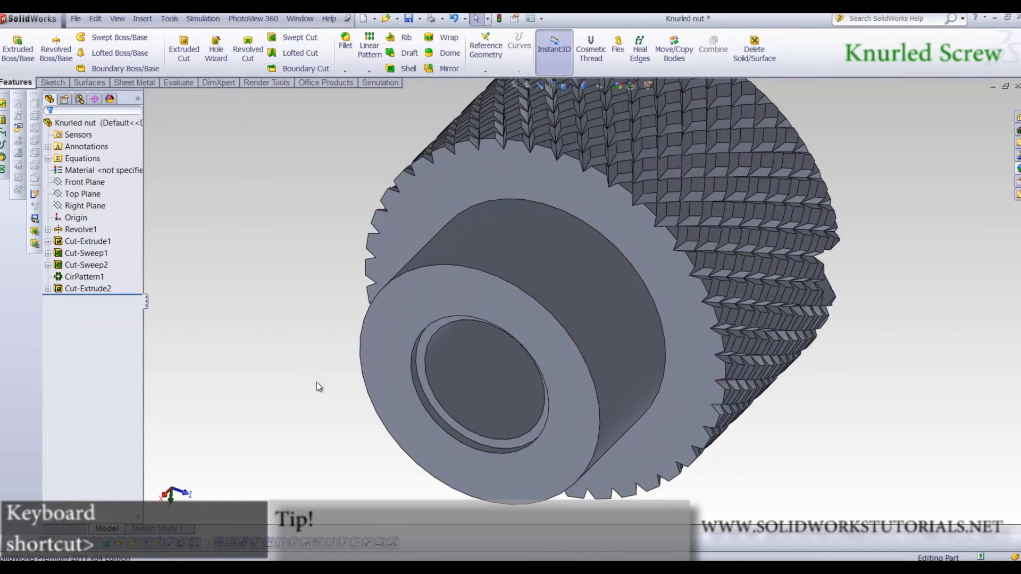
# Add a cosmetic thread to the hole's circular edge inside the shallow recess
pyautogui.click(141, 21)
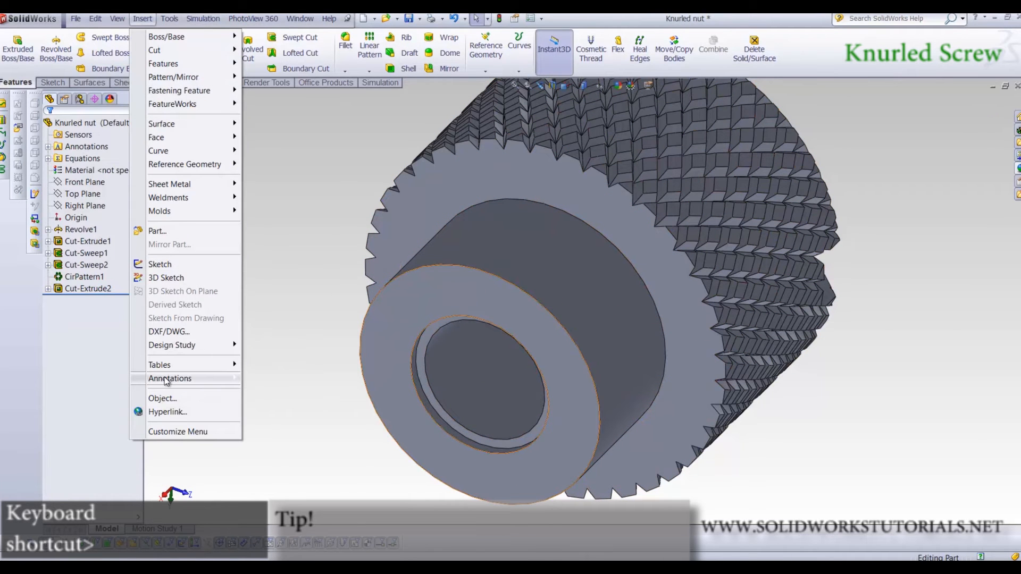
pyautogui.moveTo(170, 379)
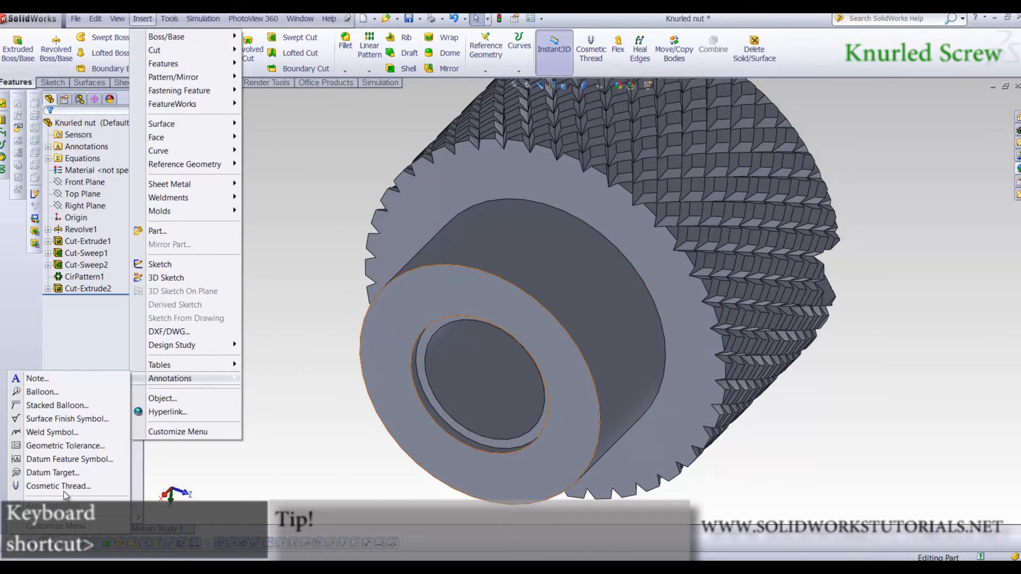
pyautogui.click(80, 486)
pyautogui.click(446, 419)
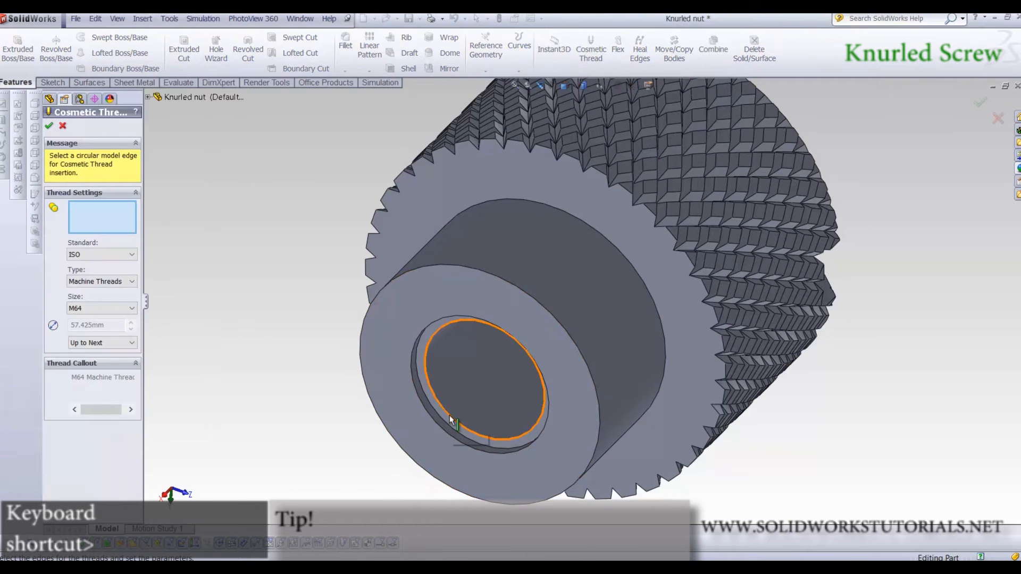
pyautogui.click(48, 125)
# Assign the 1060 Alloy material to the knurled screw
pyautogui.scroll(-3, 515, 317)
pyautogui.moveTo(516, 317); pyautogui.dragTo(473, 447, button='middle')
pyautogui.rightClick(88, 177)
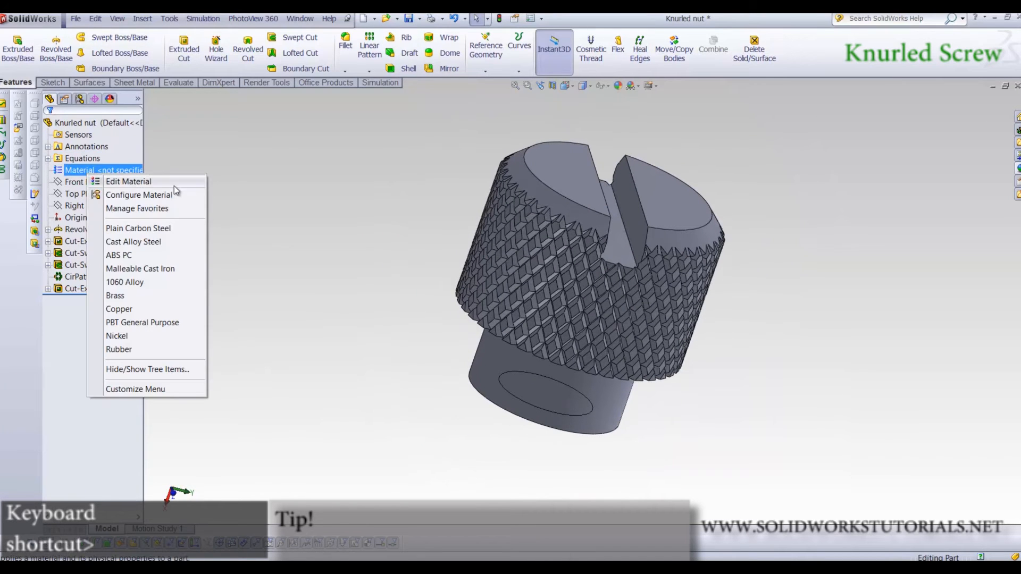
pyautogui.click(142, 285)
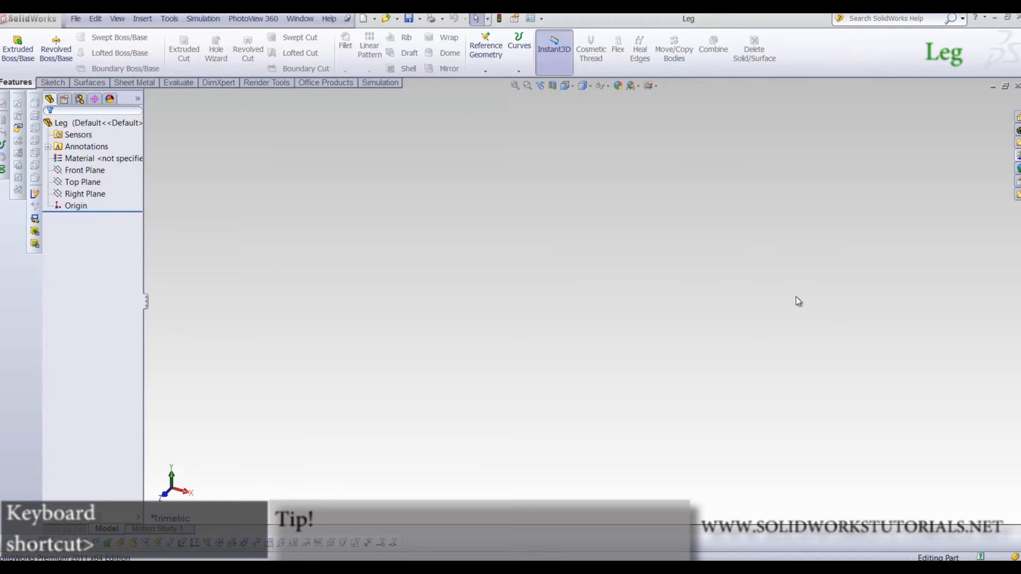
# On the Leg part's Front Plane, sketch a vertical line up from the origin and a slanted line continuing it, about 165 mm tall overall
pyautogui.click(83, 164)
pyautogui.click(356, 239)
pyautogui.click(86, 171)
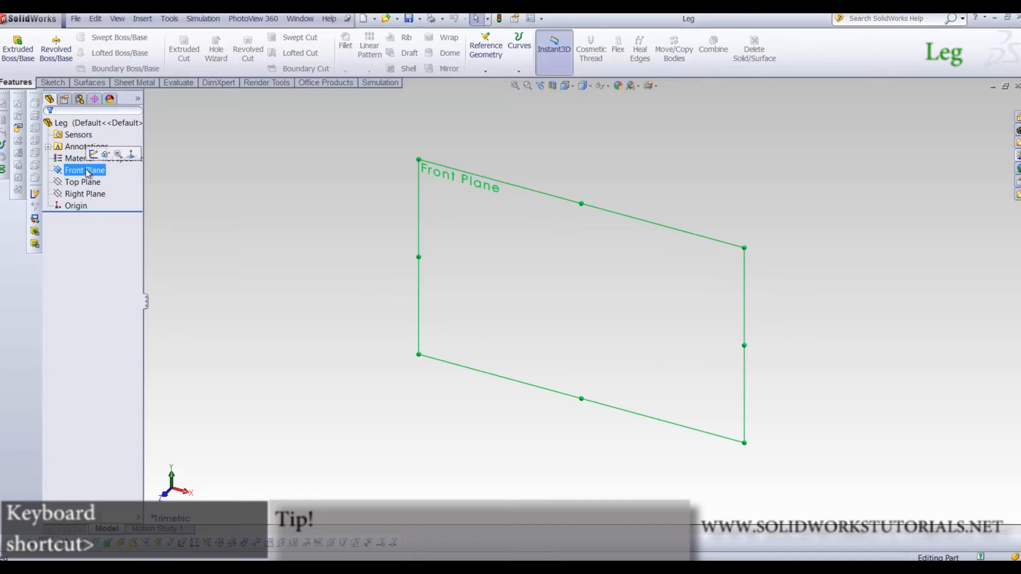
pyautogui.click(93, 154)
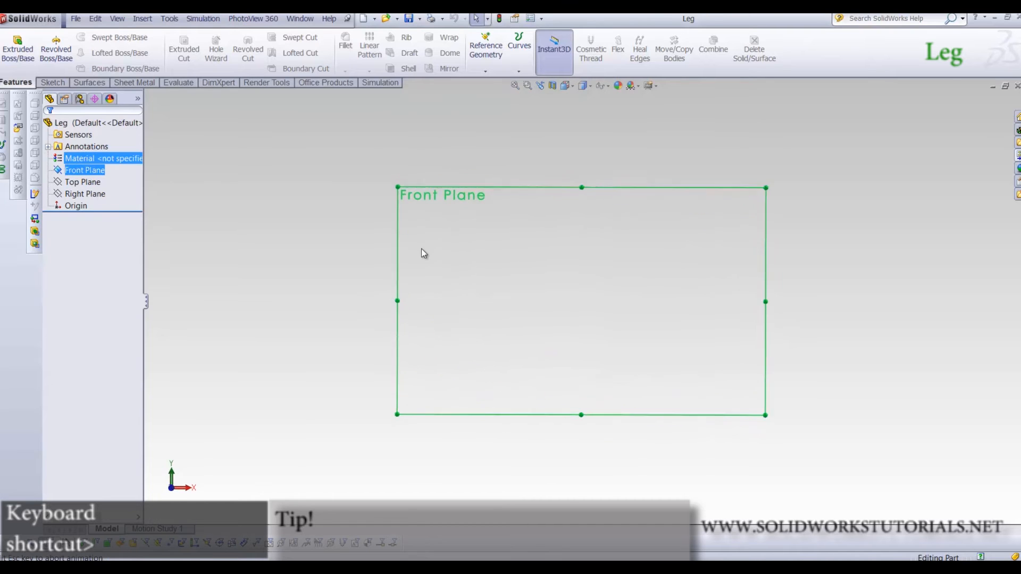
pyautogui.press('l')
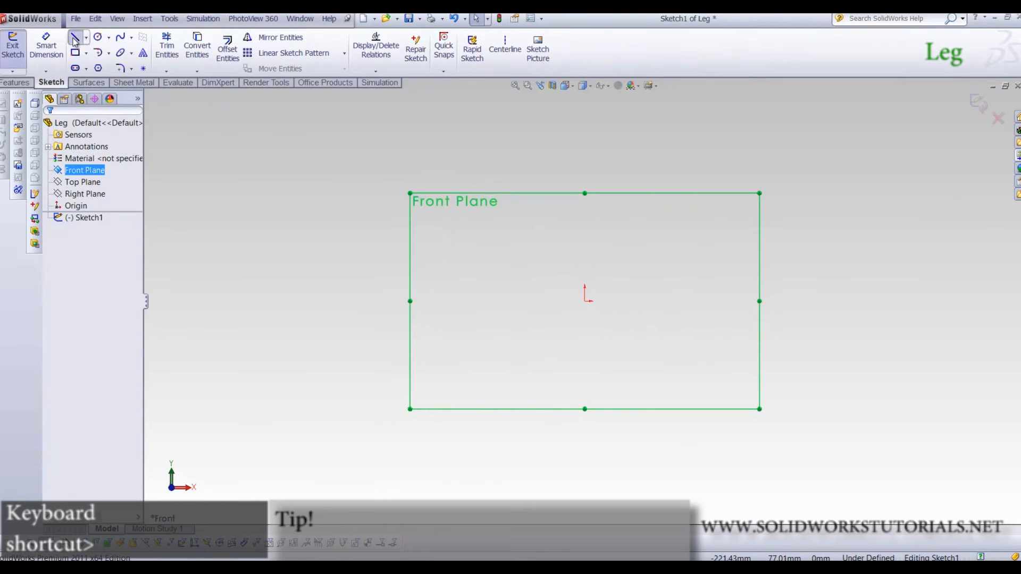
pyautogui.click(585, 301)
pyautogui.click(585, 128)
pyautogui.scroll(6, 583, 133)
pyautogui.scroll(-3, 565, 209)
pyautogui.scroll(-2, 621, 300)
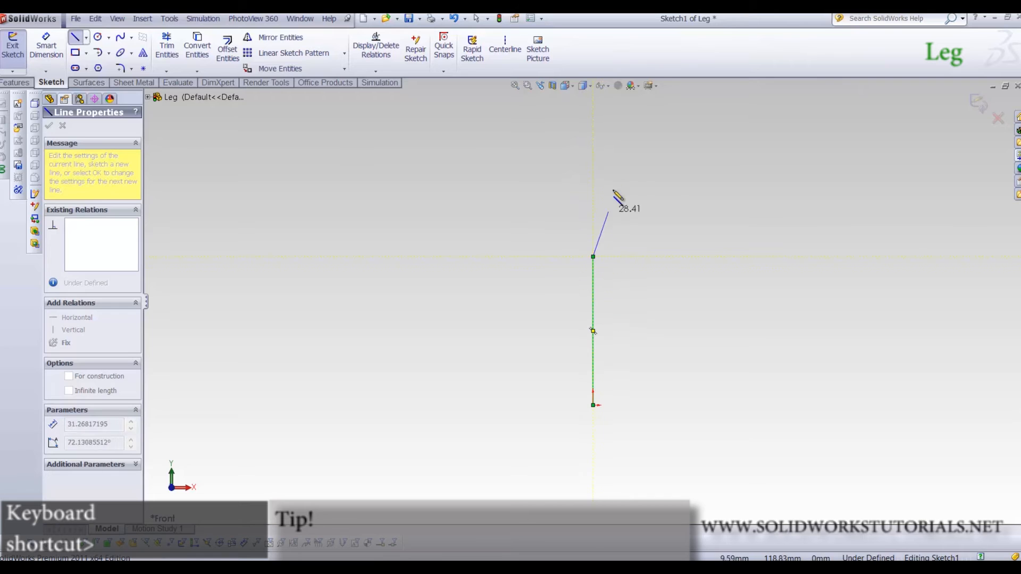
pyautogui.doubleClick(612, 129)
# Dimension the horizontal offset between the slanted line's two endpoints to 7.5 mm
pyautogui.moveTo(639, 227); pyautogui.dragTo(657, 157, button='right')
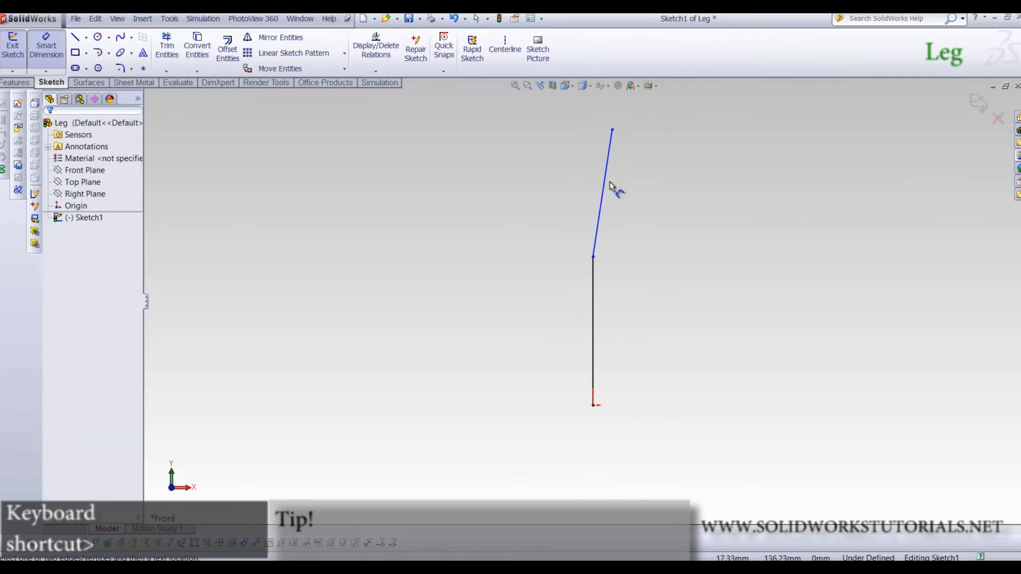
pyautogui.click(593, 257)
pyautogui.click(613, 129)
pyautogui.click(598, 108)
pyautogui.write('7.5')
pyautogui.press('Return')
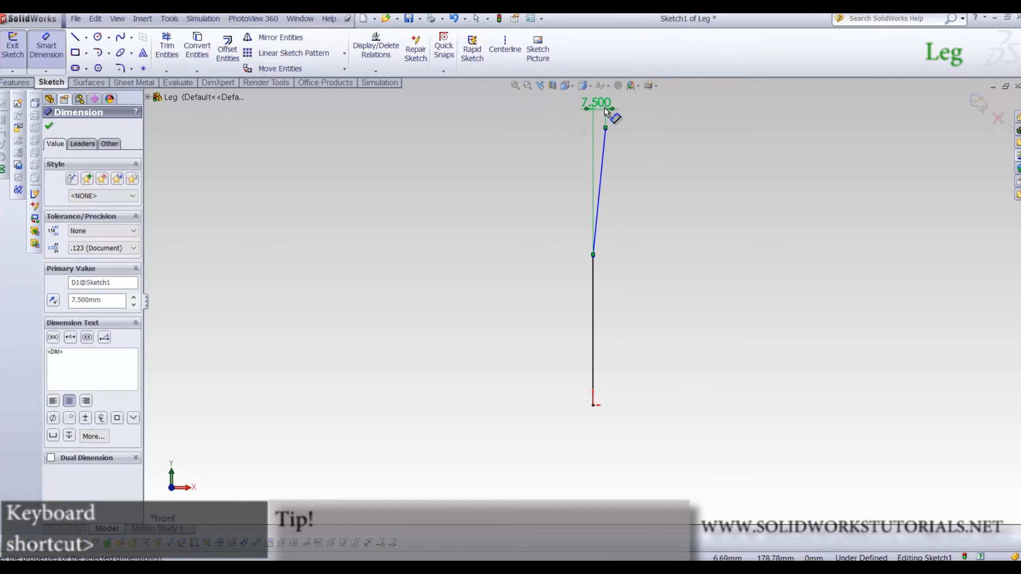
# Dimension the overall height from the origin to the slanted line's upper endpoint to 265 mm
pyautogui.click(632, 168)
pyautogui.click(606, 130)
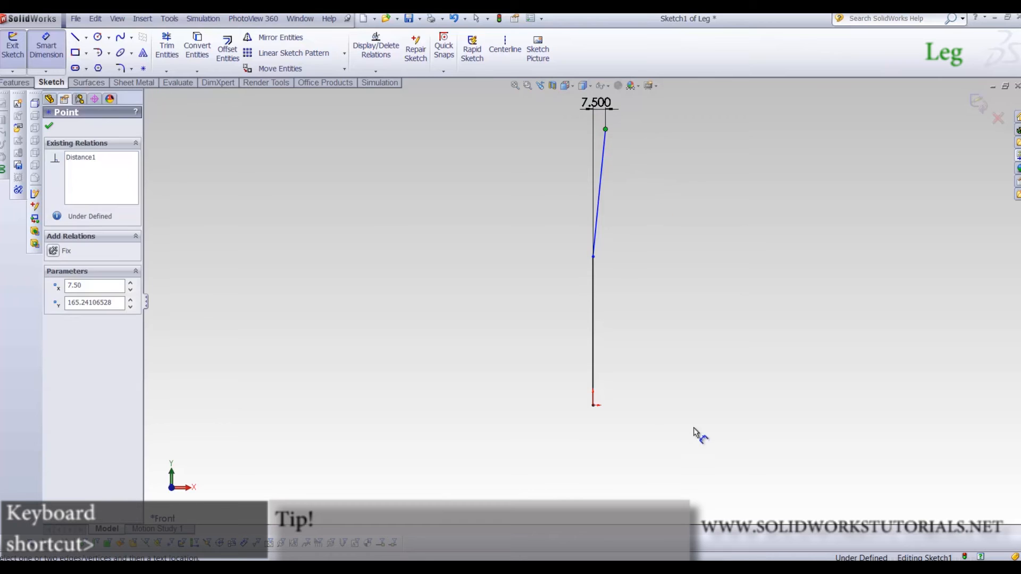
pyautogui.click(595, 400)
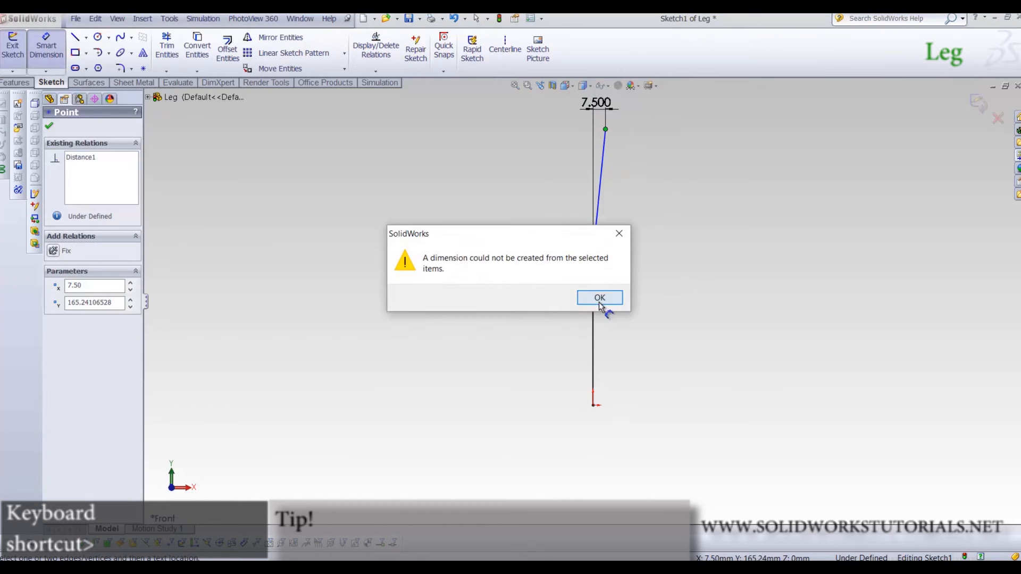
pyautogui.press('Return')
pyautogui.click(594, 405)
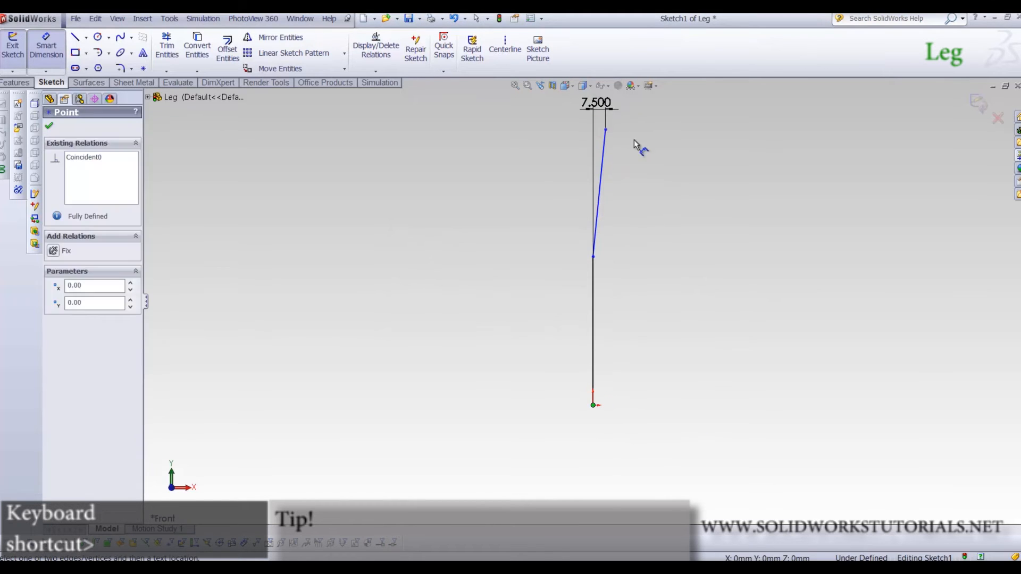
pyautogui.click(607, 131)
pyautogui.click(669, 265)
pyautogui.write('265')
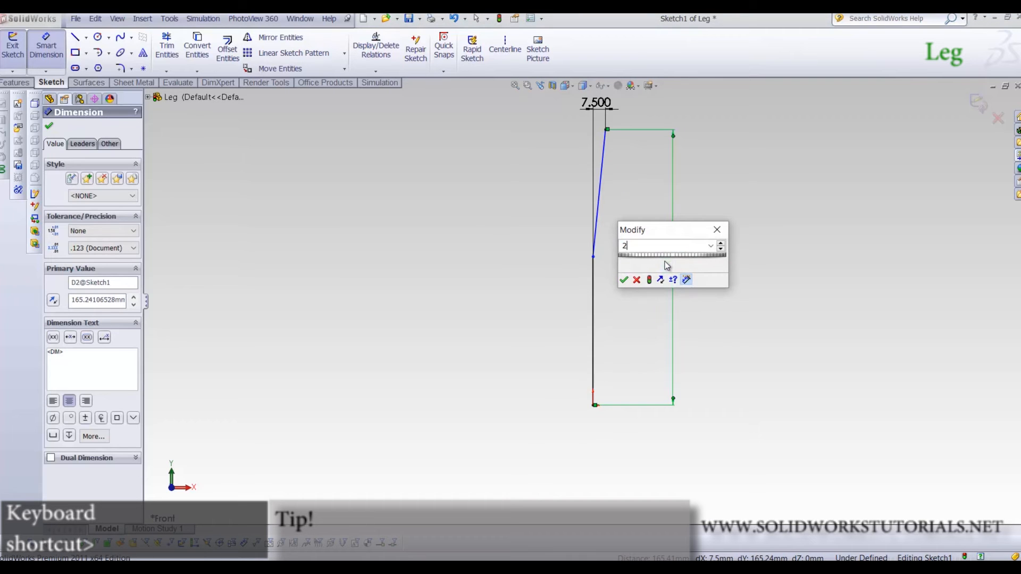
pyautogui.press('Return')
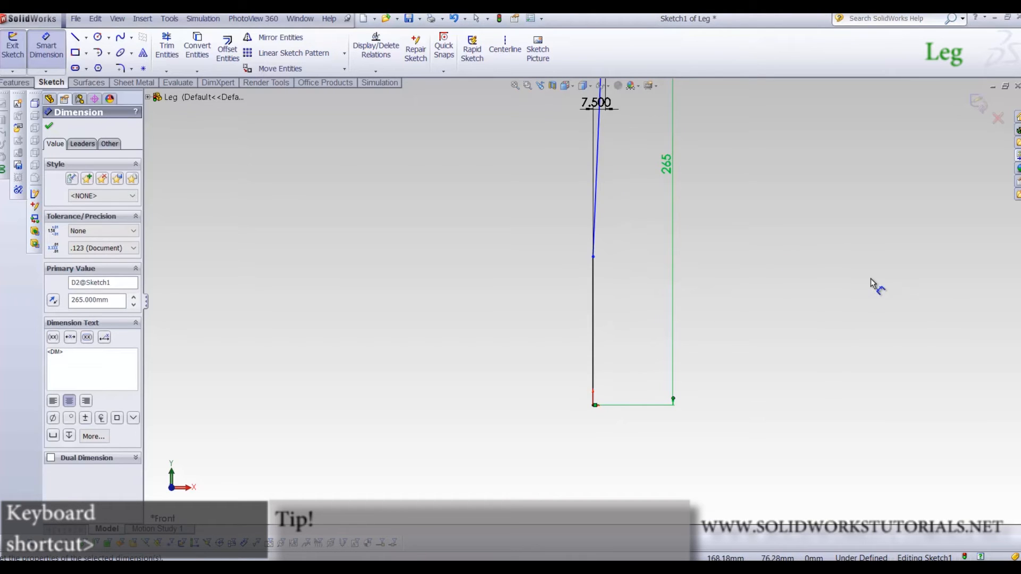
pyautogui.click(873, 280)
pyautogui.scroll(5, 674, 302)
pyautogui.scroll(-2, 560, 268)
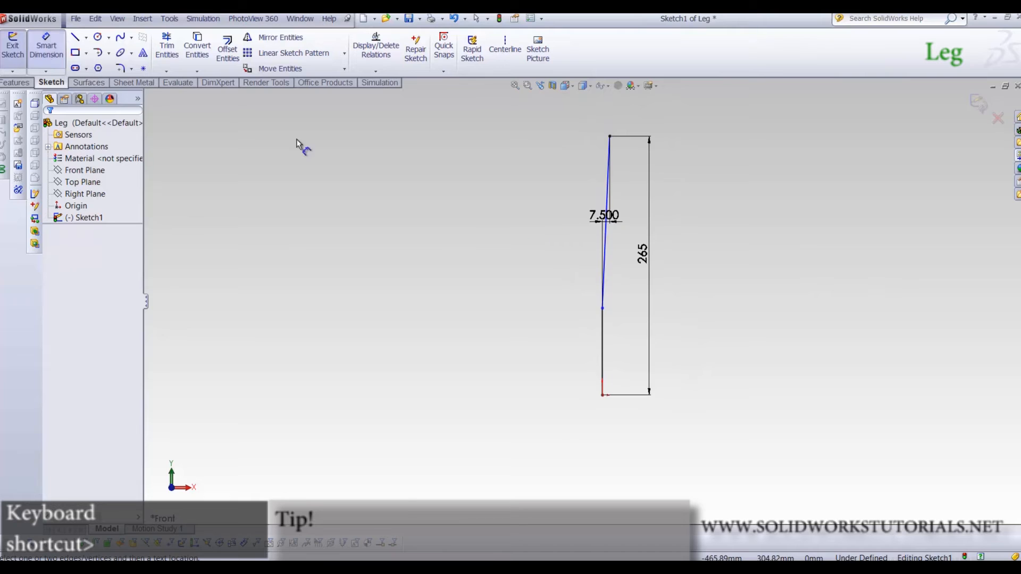
# Add an Equal relation between the slanted and the vertical line
pyautogui.press('Escape')
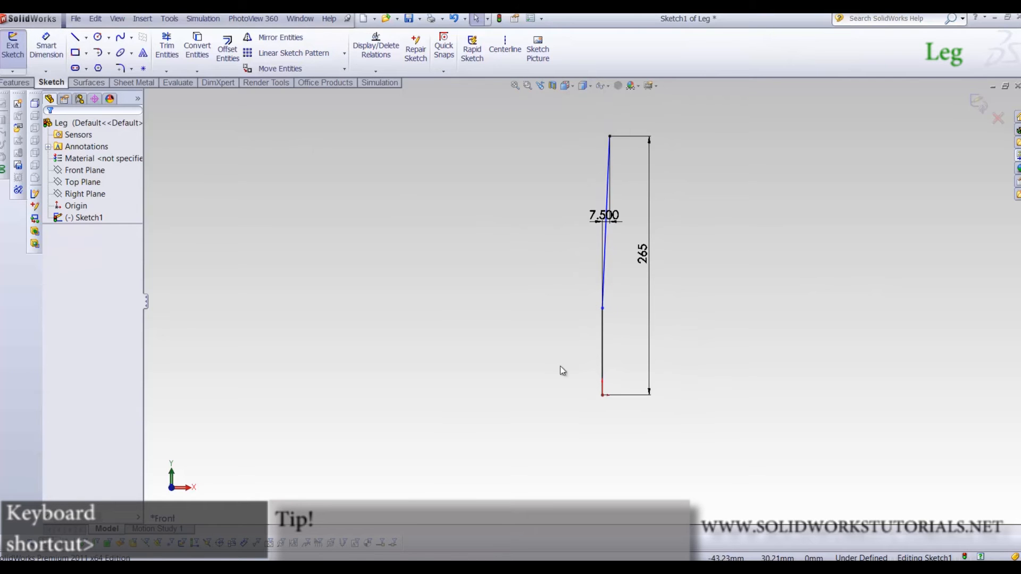
pyautogui.keyDown('ctrl'); pyautogui.click(605, 173); pyautogui.keyUp('ctrl')
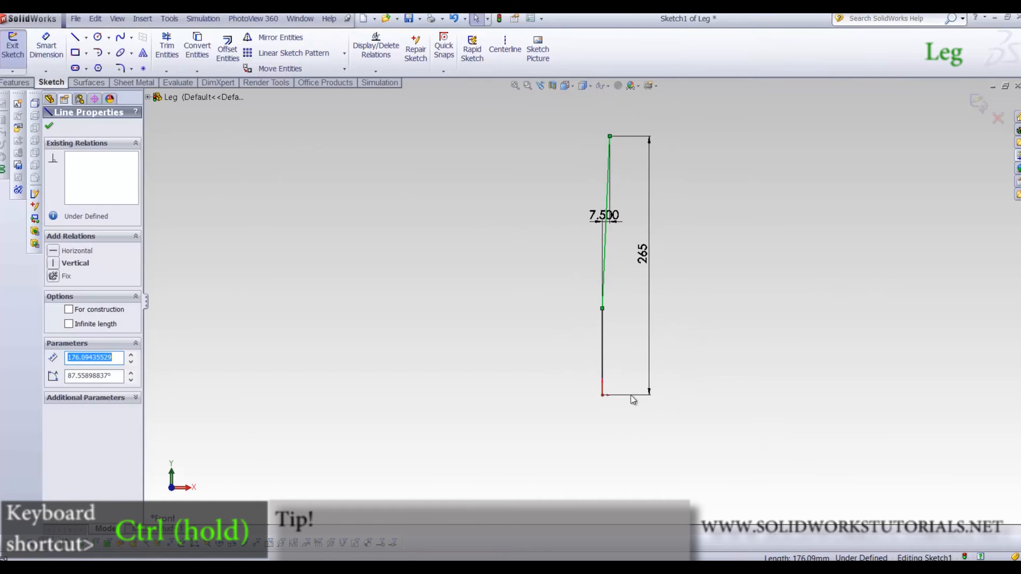
pyautogui.keyDown('ctrl'); pyautogui.click(602, 338); pyautogui.keyUp('ctrl')
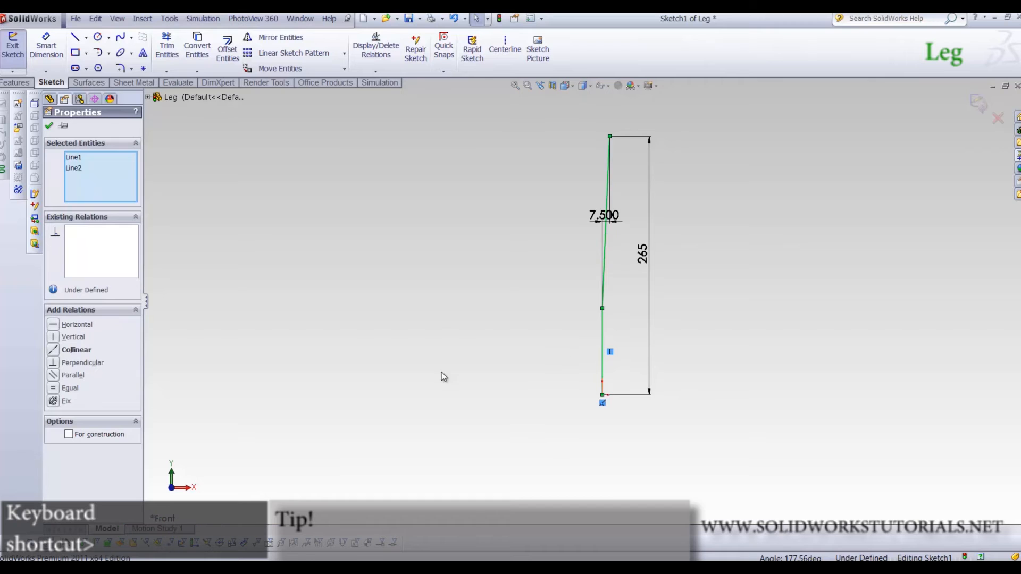
pyautogui.click(54, 392)
pyautogui.click(537, 356)
# Apply a 1000 mm Sketch Fillet to the vertex joining the vertical and slanted lines
pyautogui.scroll(-2, 675, 276)
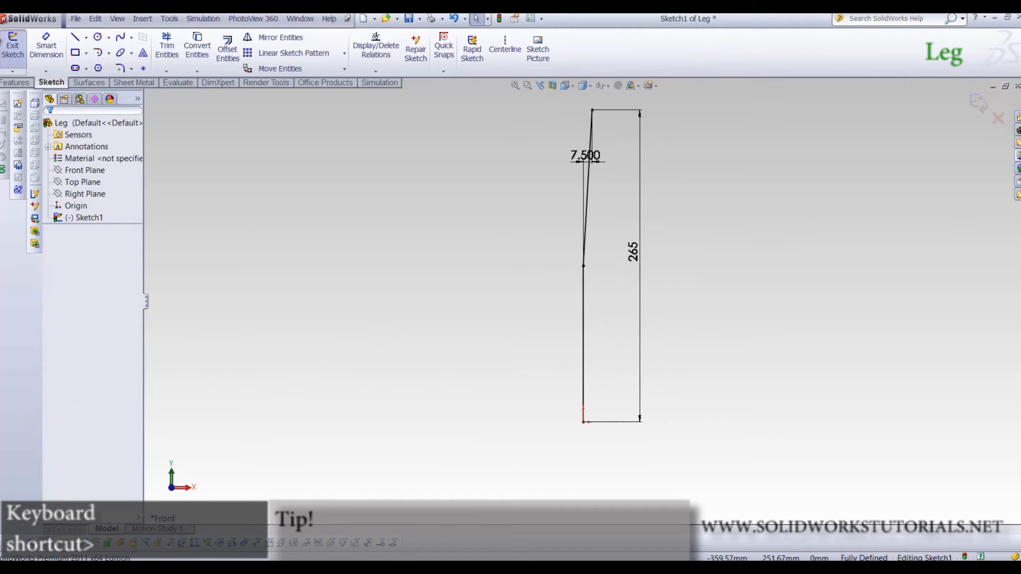
pyautogui.click(120, 68)
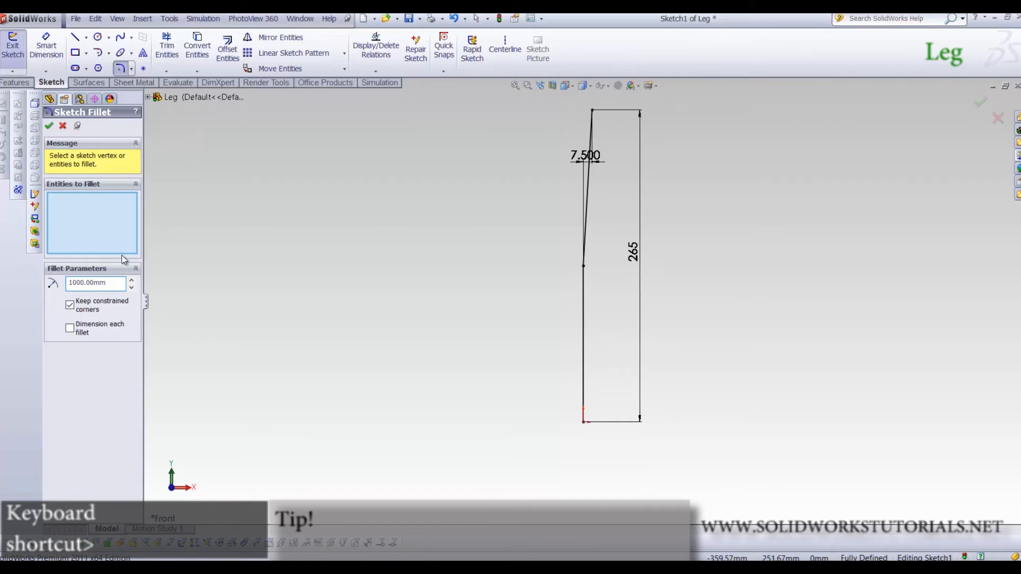
pyautogui.click(585, 266)
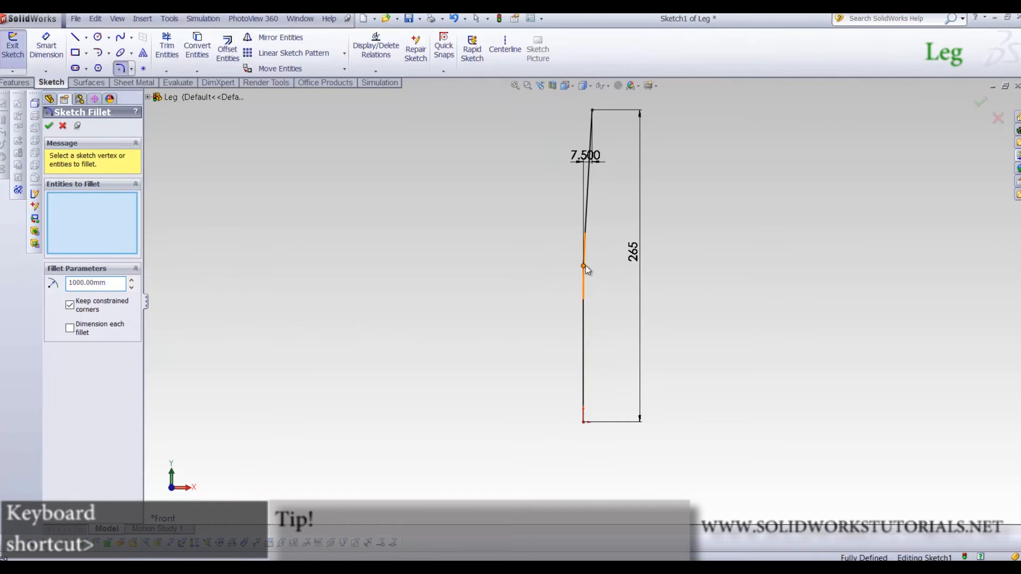
pyautogui.click(549, 309)
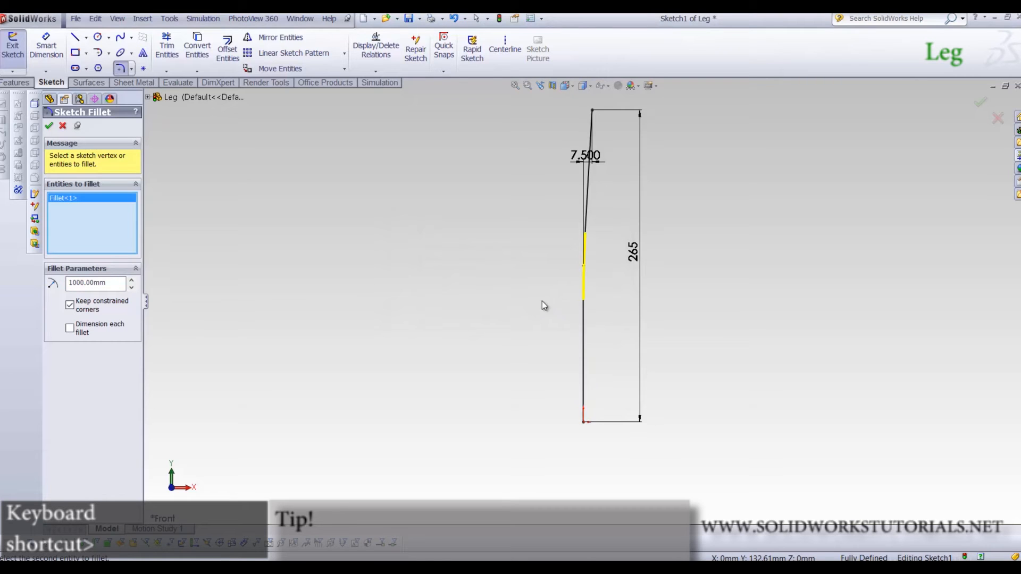
pyautogui.press('Return')
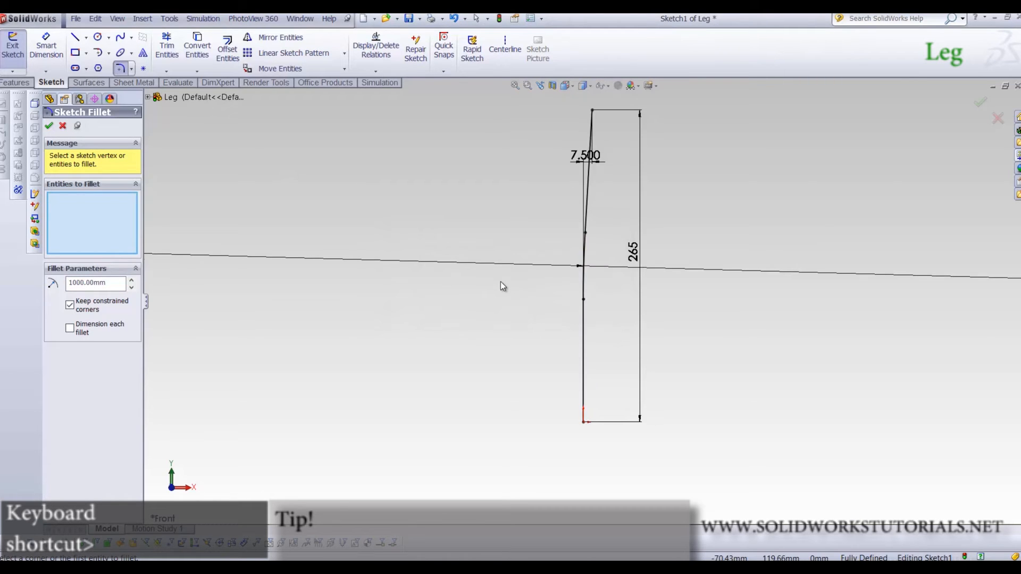
# Finish the fillet on the two-line path and exit the sketch
pyautogui.press('z')
pyautogui.click(975, 107)
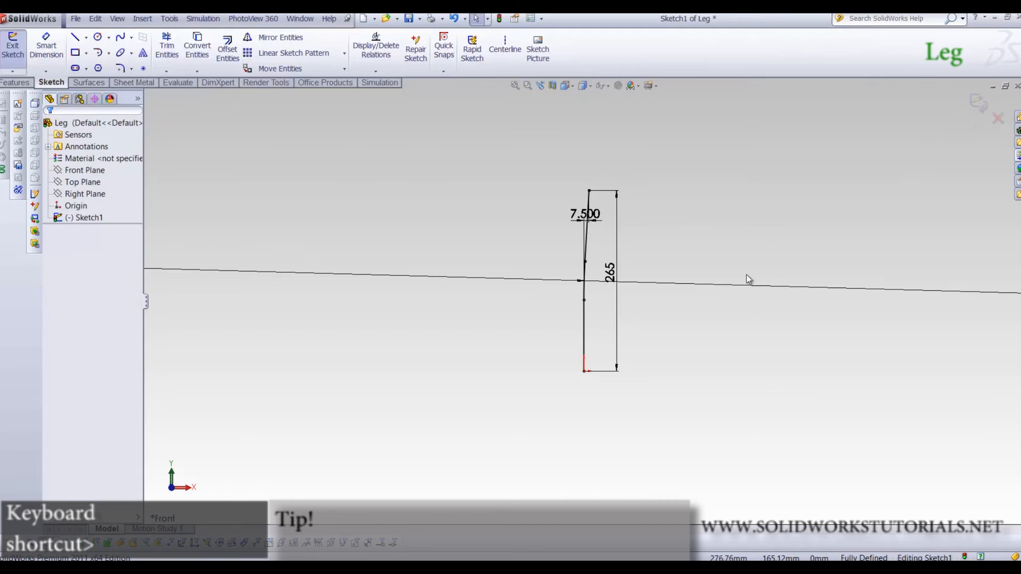
pyautogui.click(979, 102)
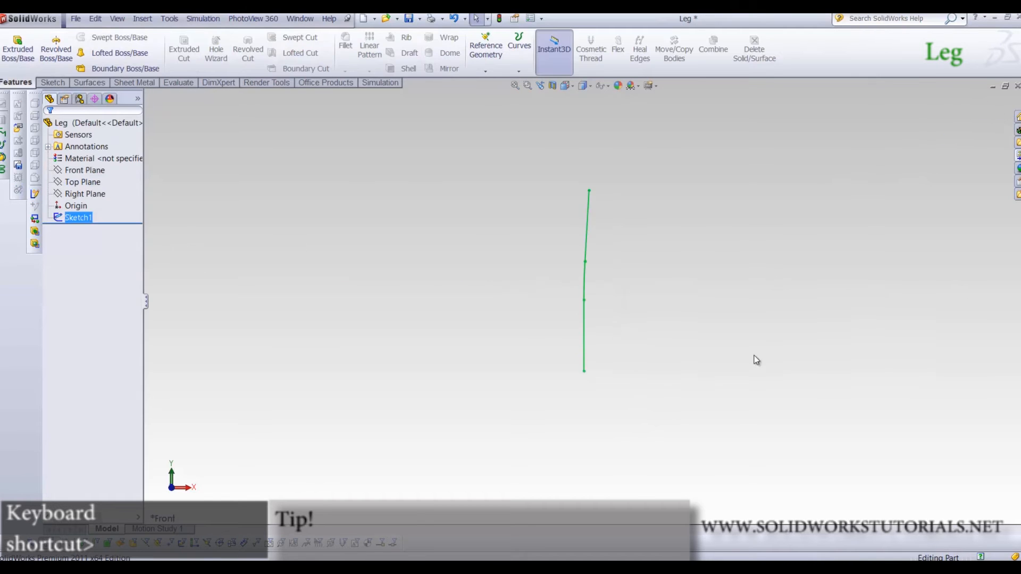
# On the Top Plane, sketch a center rectangle about 7.5 mm wide, centered on the origin at the path's lower end
pyautogui.moveTo(705, 376)
pyautogui.mouseDown(button='middle')
pyautogui.moveTo(654, 216)
pyautogui.moveTo(627, 229)
pyautogui.mouseUp(button='middle')
pyautogui.click(82, 182)
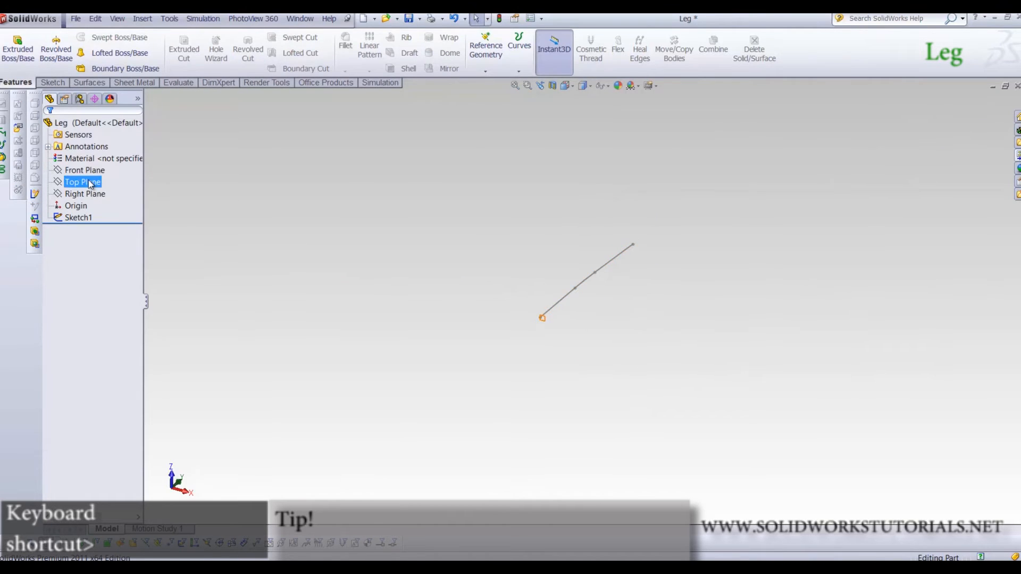
pyautogui.scroll(-5, 575, 335)
pyautogui.scroll(-9, 517, 249)
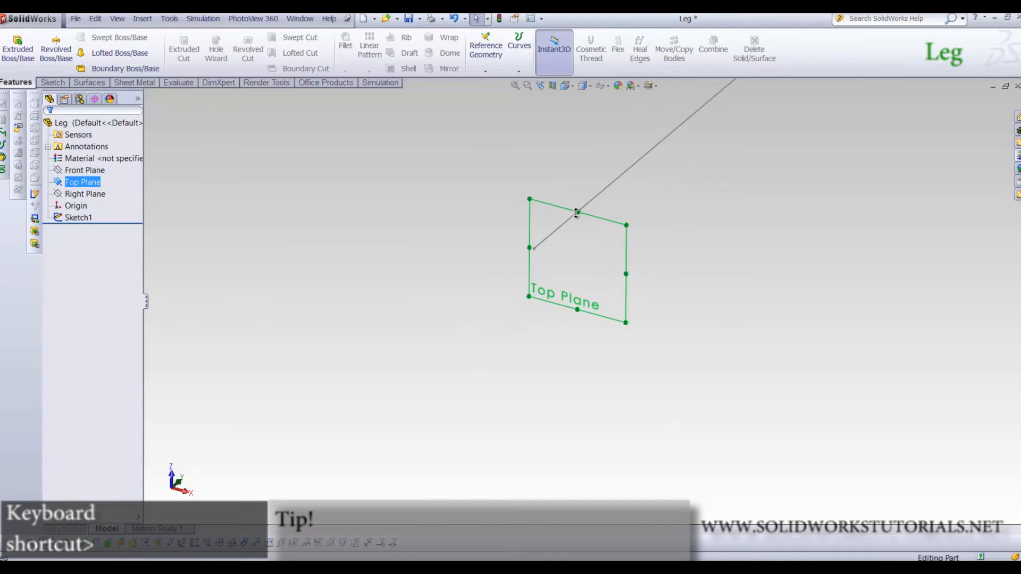
pyautogui.click(52, 84)
pyautogui.click(12, 48)
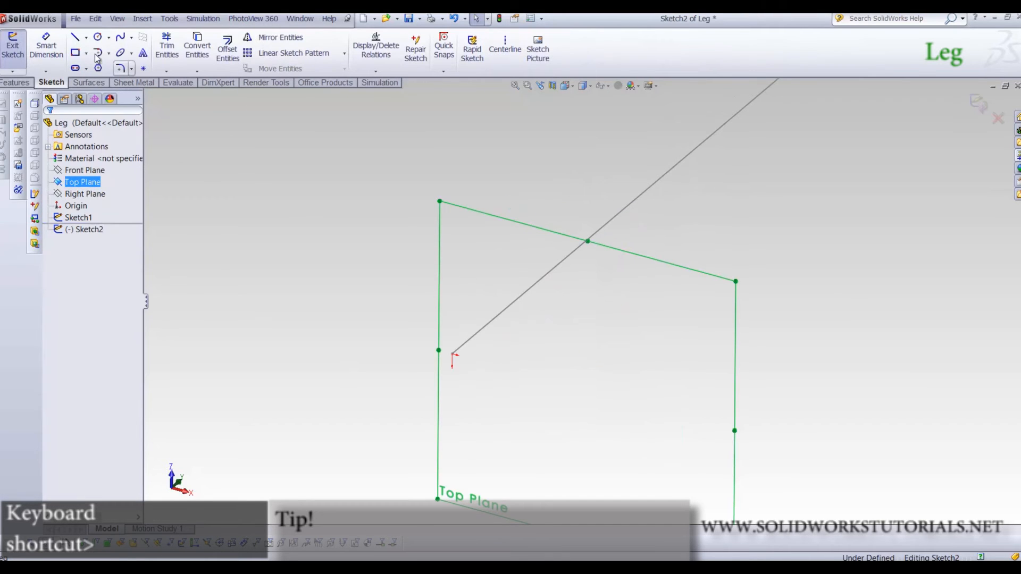
pyautogui.press('r')
pyautogui.click(86, 162)
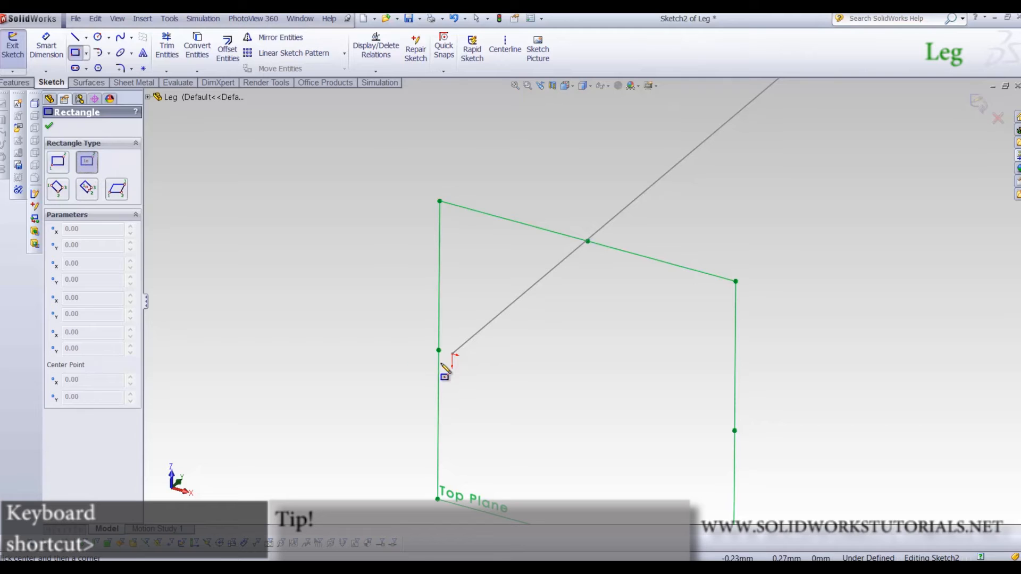
pyautogui.click(452, 354)
pyautogui.click(588, 272)
# Dimension the rectangle's width and height to 8 mm each
pyautogui.moveTo(650, 410); pyautogui.dragTo(494, 264, button='right')
pyautogui.click(495, 246)
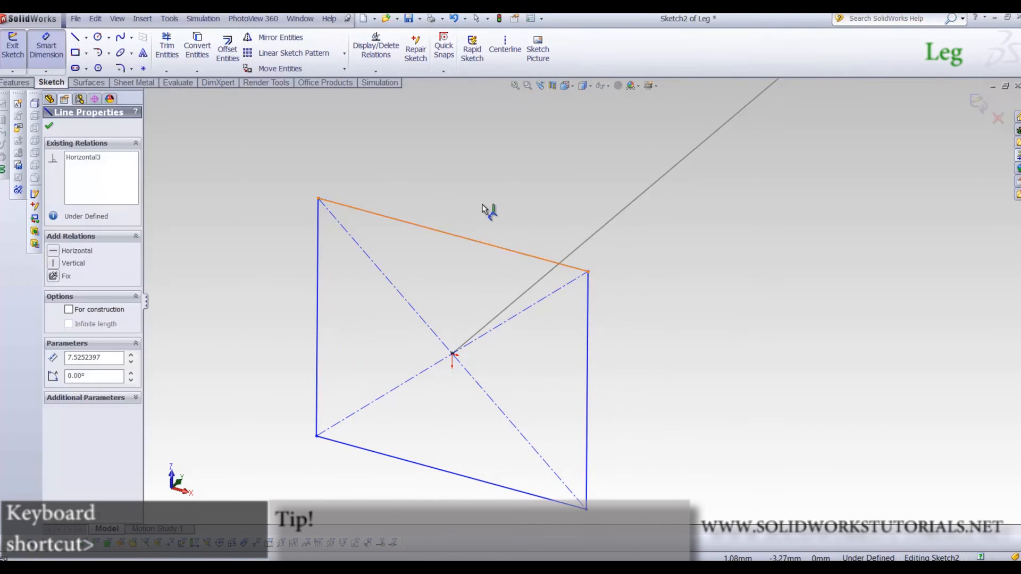
pyautogui.click(475, 194)
pyautogui.write('8')
pyautogui.press('Return')
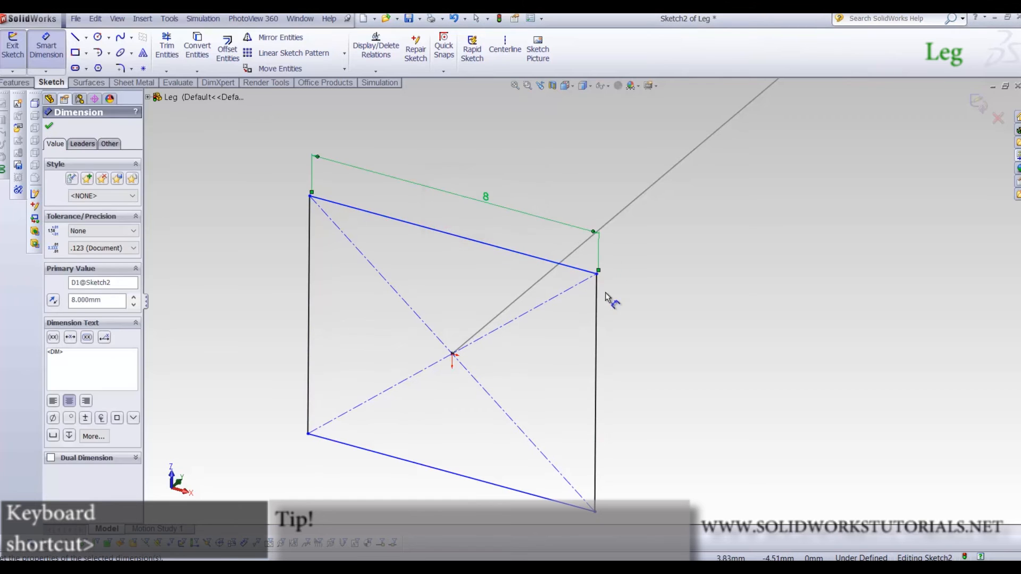
pyautogui.click(598, 335)
pyautogui.click(640, 360)
pyautogui.write('8')
pyautogui.press('Return')
# Apply 0.6 mm Sketch Fillets to all four corners of the square and exit the sketch
pyautogui.press('f')
pyautogui.click(120, 68)
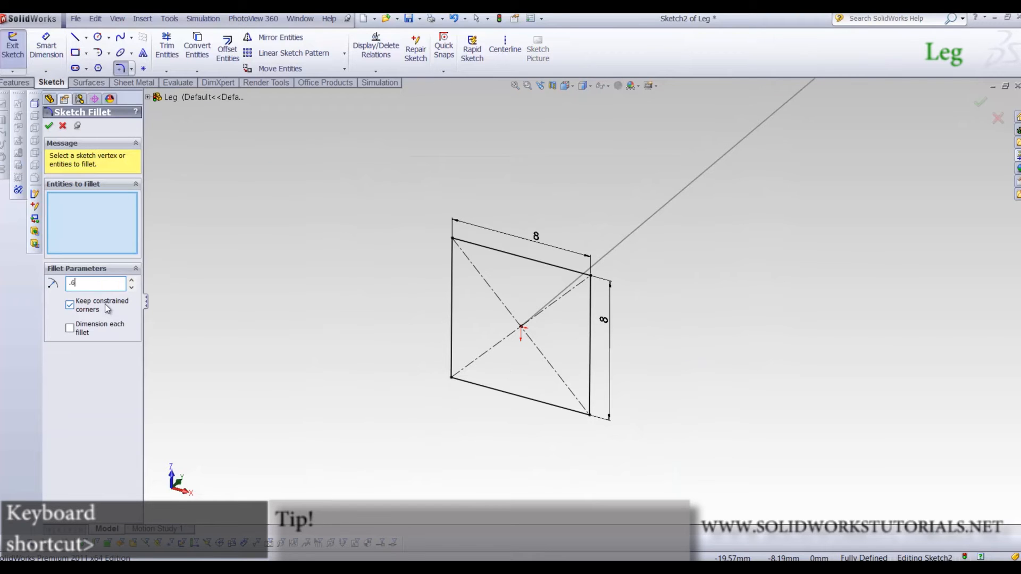
pyautogui.click(453, 240)
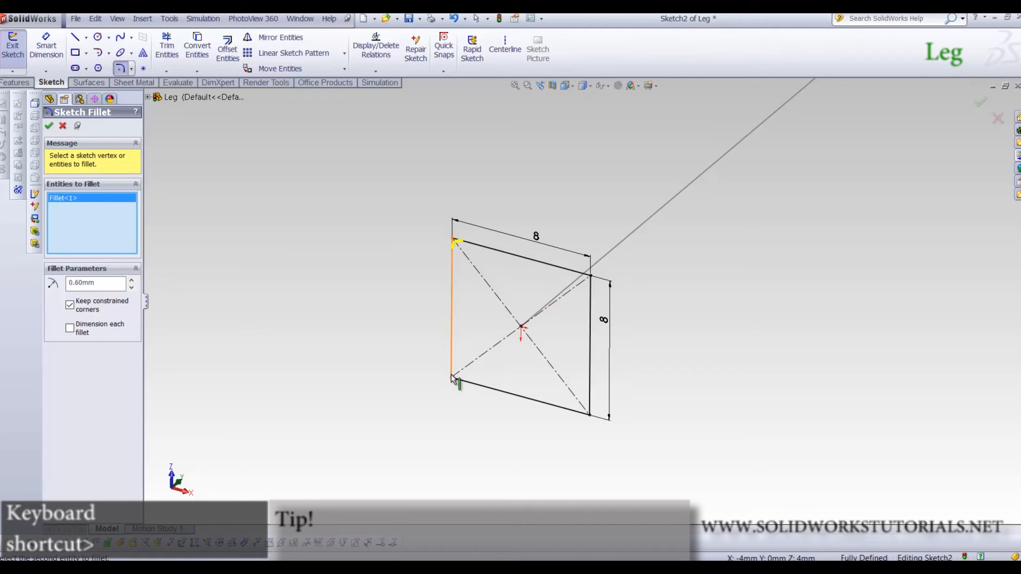
pyautogui.click(453, 377)
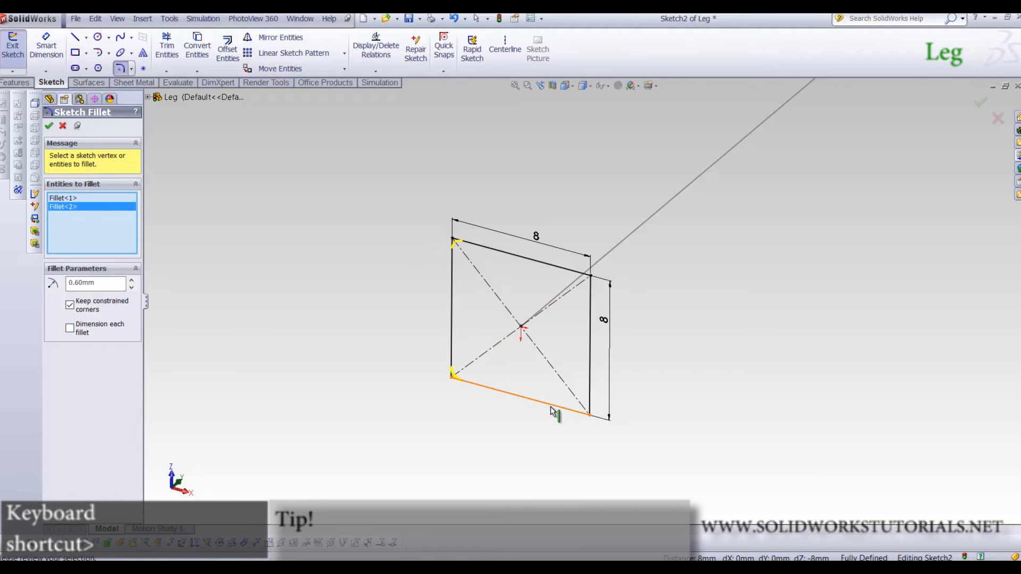
pyautogui.click(590, 415)
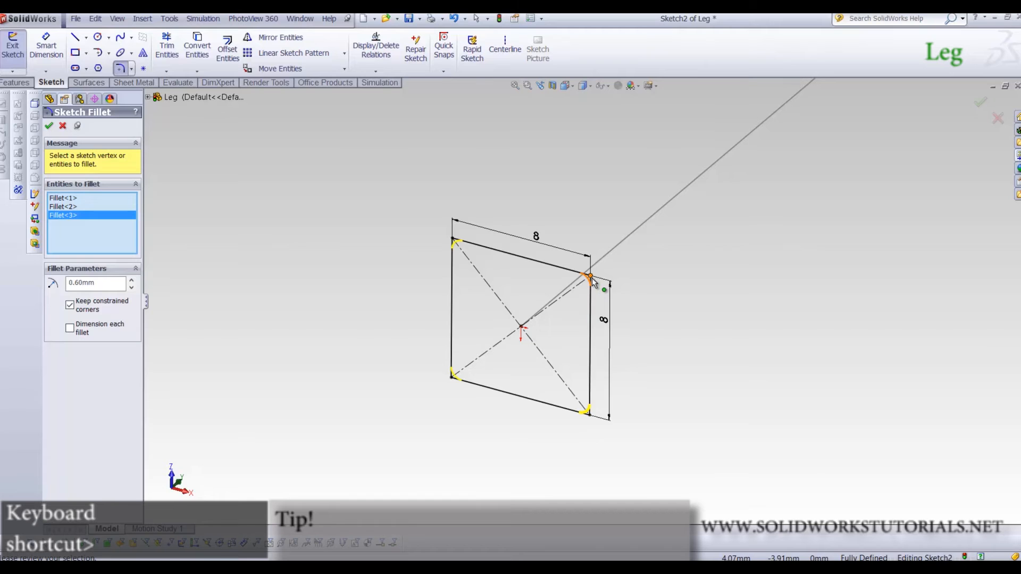
pyautogui.click(591, 279)
pyautogui.rightClick(704, 310)
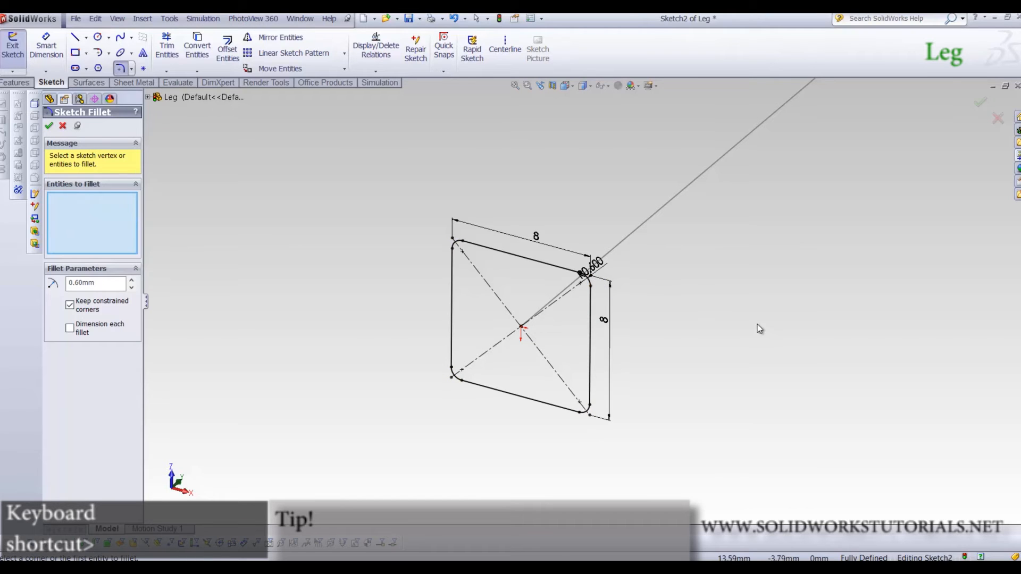
pyautogui.click(50, 127)
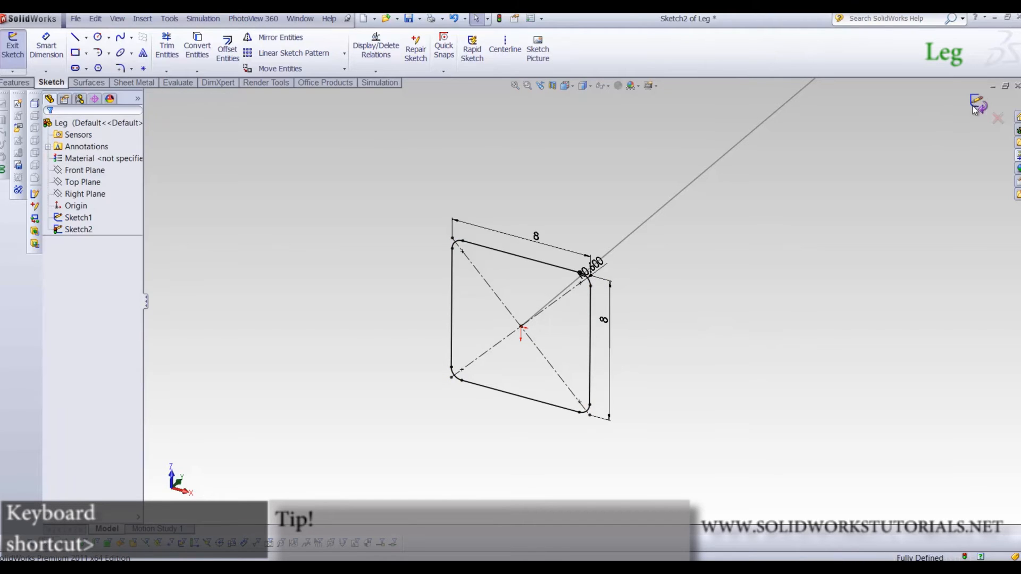
pyautogui.click(981, 102)
# Create a Swept Boss using the rounded square as the profile and the filleted two-line sketch as the path
pyautogui.click(16, 83)
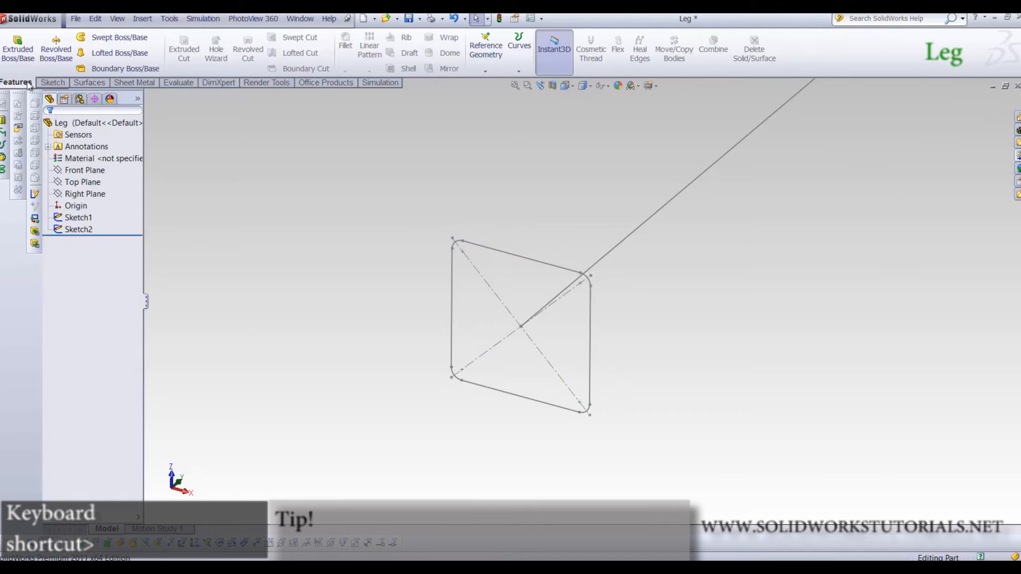
pyautogui.click(115, 41)
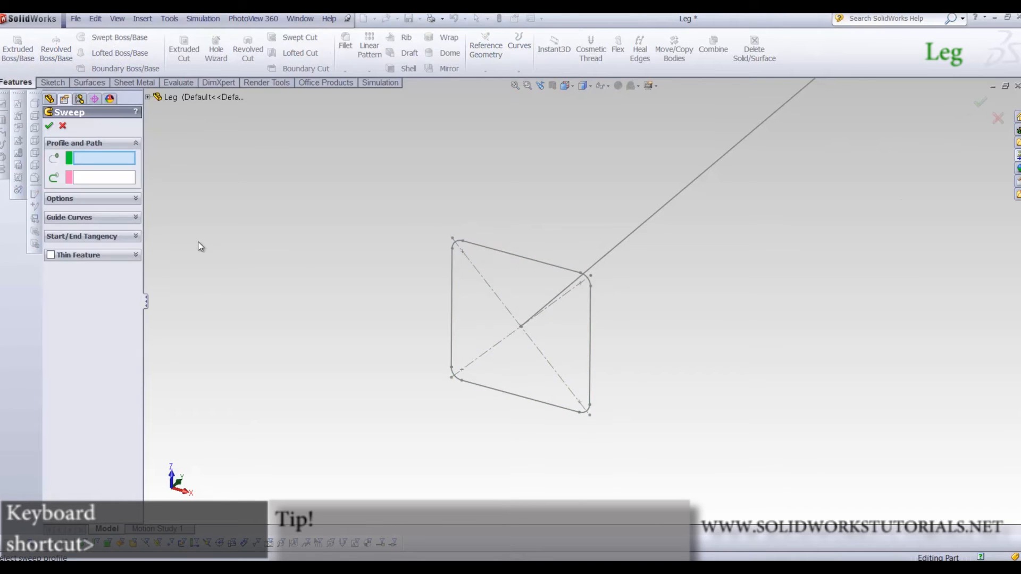
pyautogui.click(497, 250)
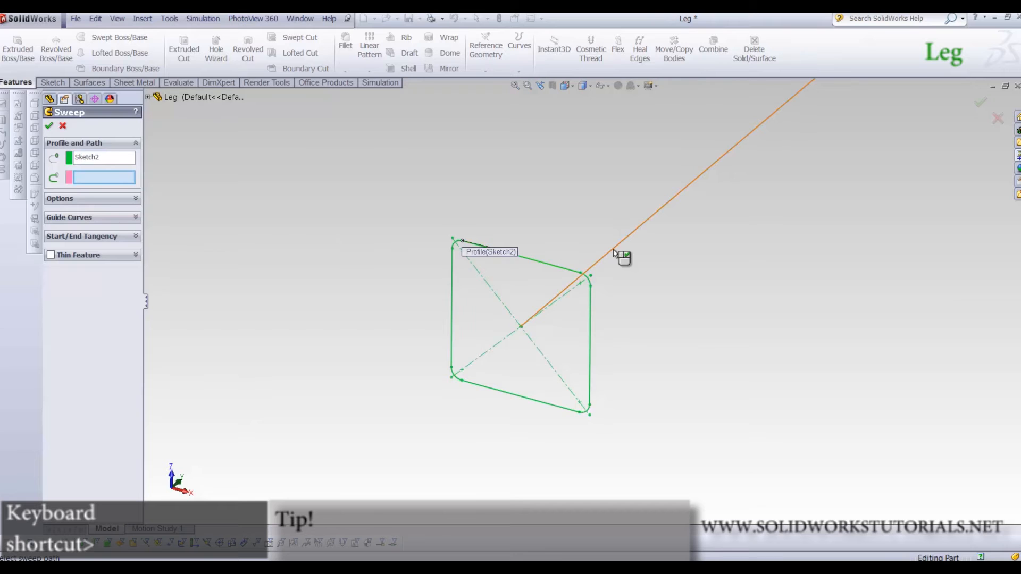
pyautogui.click(617, 247)
pyautogui.rightClick(397, 244)
# Start a new sketch on the Right Plane, viewed straight on at the leg's lower end
pyautogui.scroll(13, 408, 258)
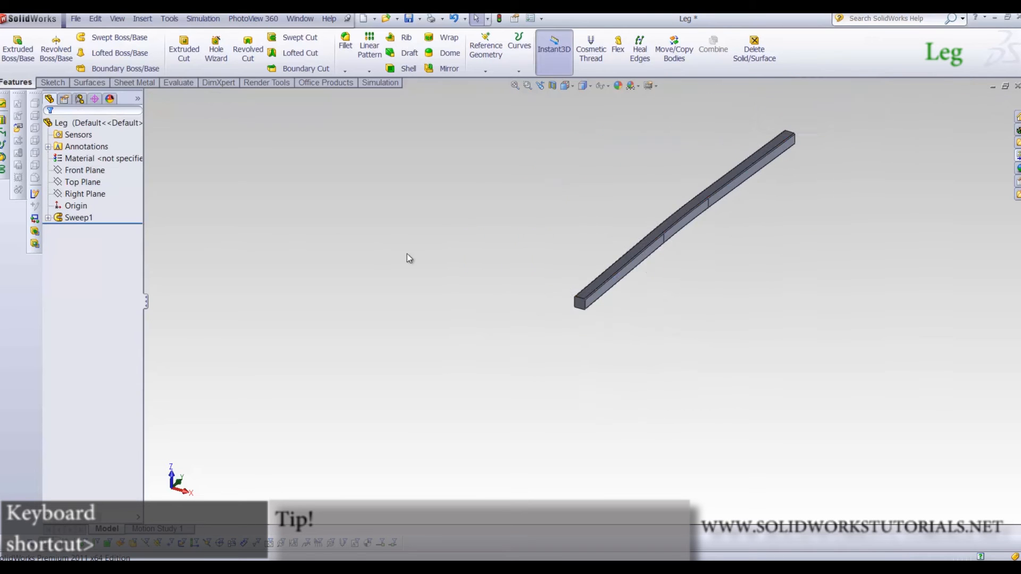
pyautogui.scroll(-4, 697, 229)
pyautogui.click(80, 171)
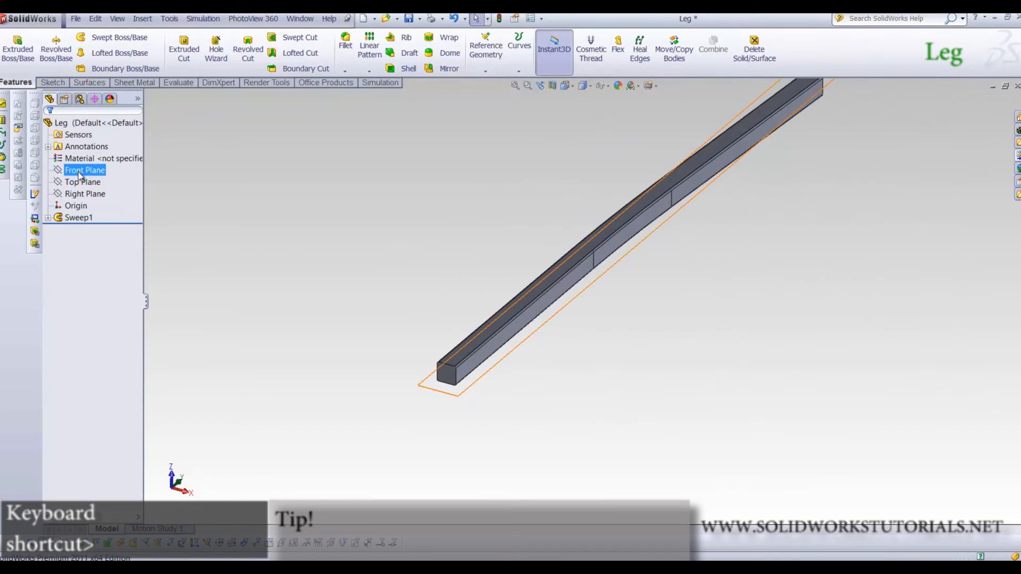
pyautogui.click(80, 181)
pyautogui.click(83, 172)
pyautogui.click(84, 196)
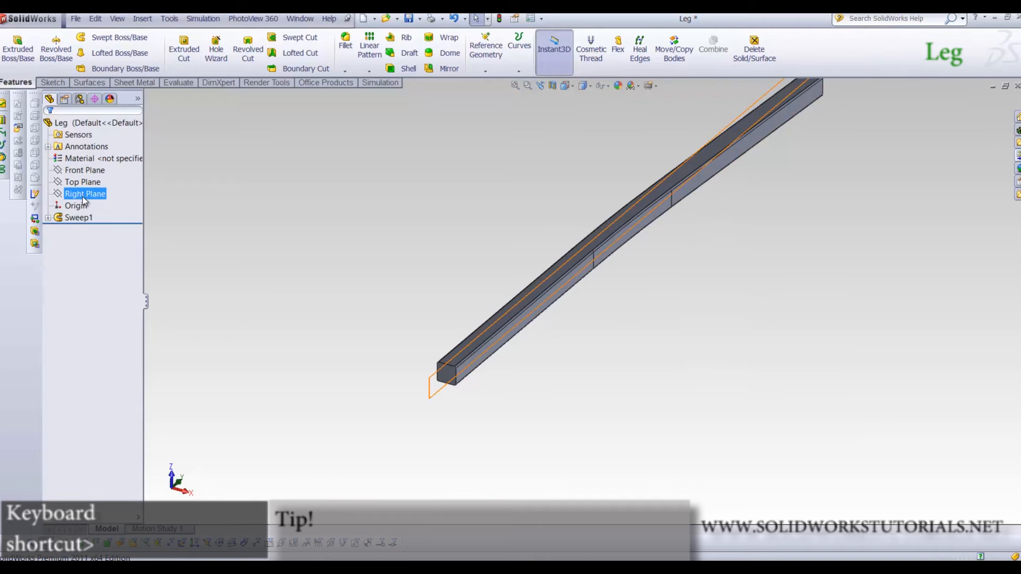
pyautogui.press('space')
pyautogui.click(425, 306)
pyautogui.scroll(-5, 601, 511)
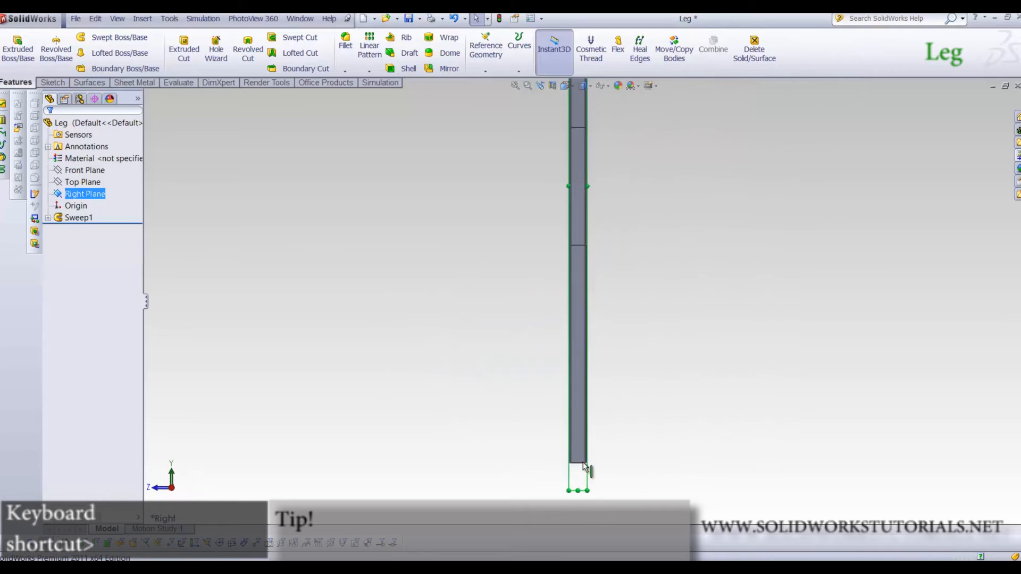
pyautogui.click(51, 83)
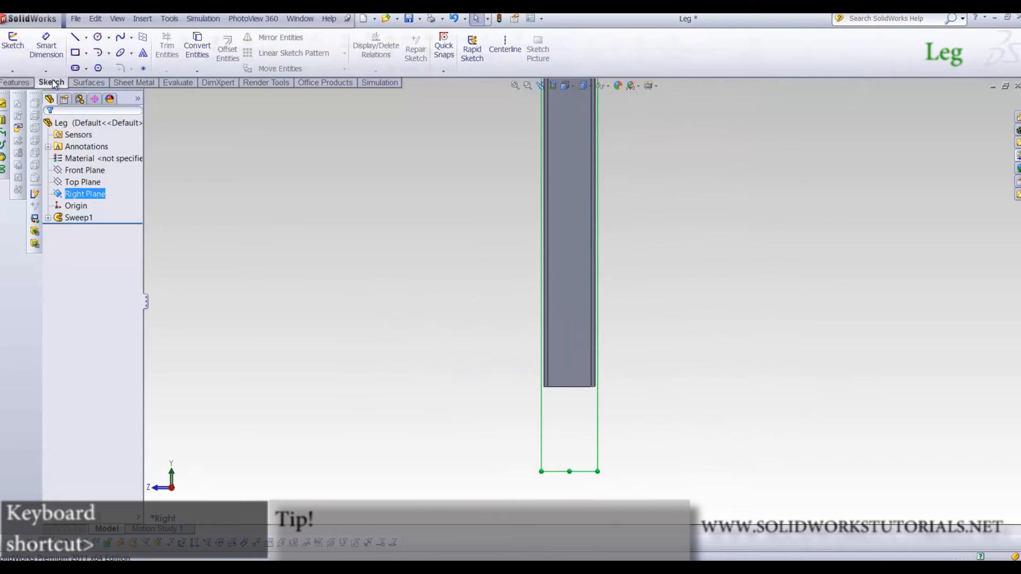
pyautogui.click(13, 47)
# Sketch a circle directly above the origin near the lower end of the leg
pyautogui.click(98, 38)
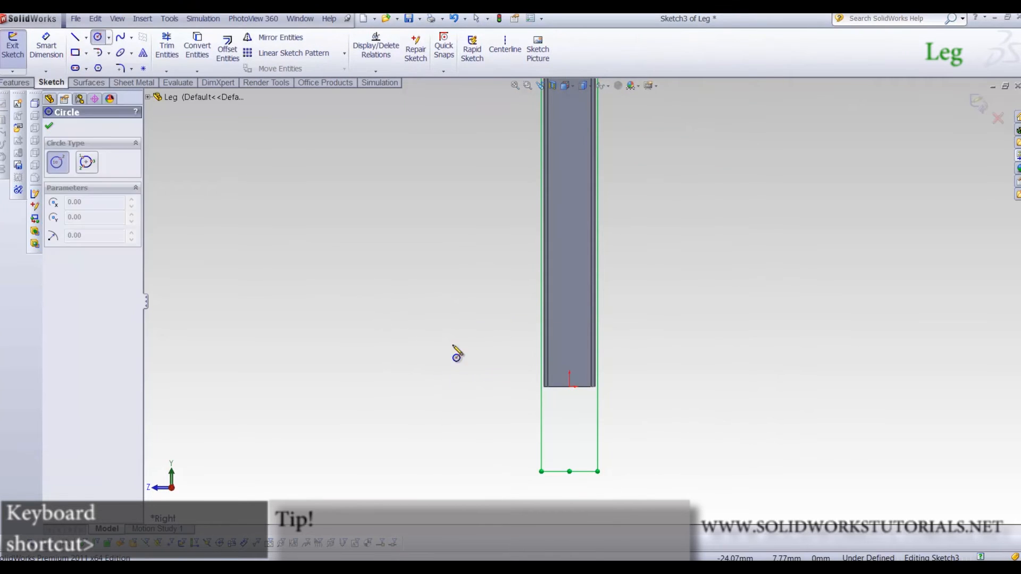
pyautogui.scroll(-3, 499, 385)
pyautogui.click(677, 291)
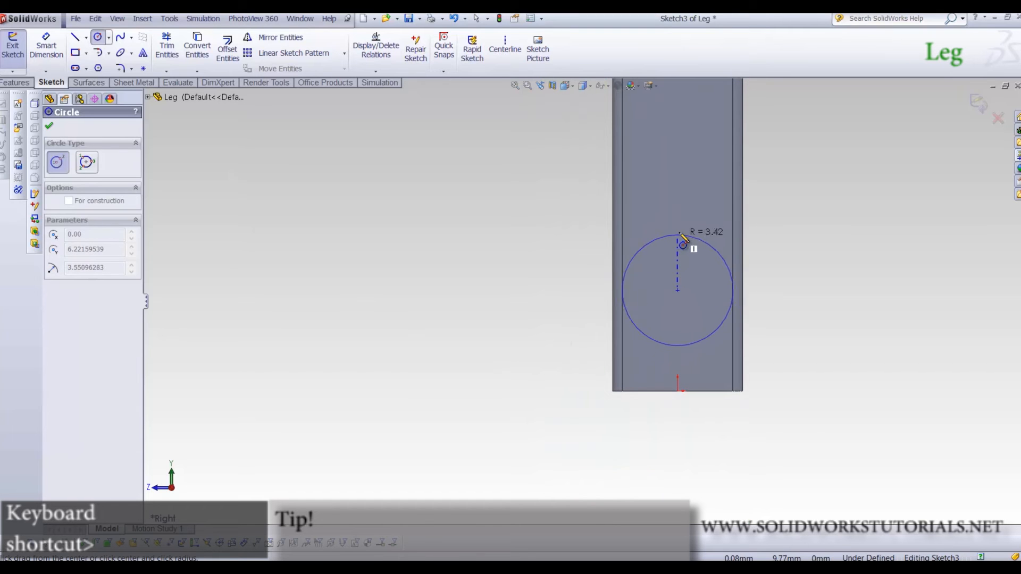
pyautogui.click(679, 252)
# Dimension the lower circle's diameter to 3 mm
pyautogui.moveTo(847, 399); pyautogui.dragTo(847, 359, button='right')
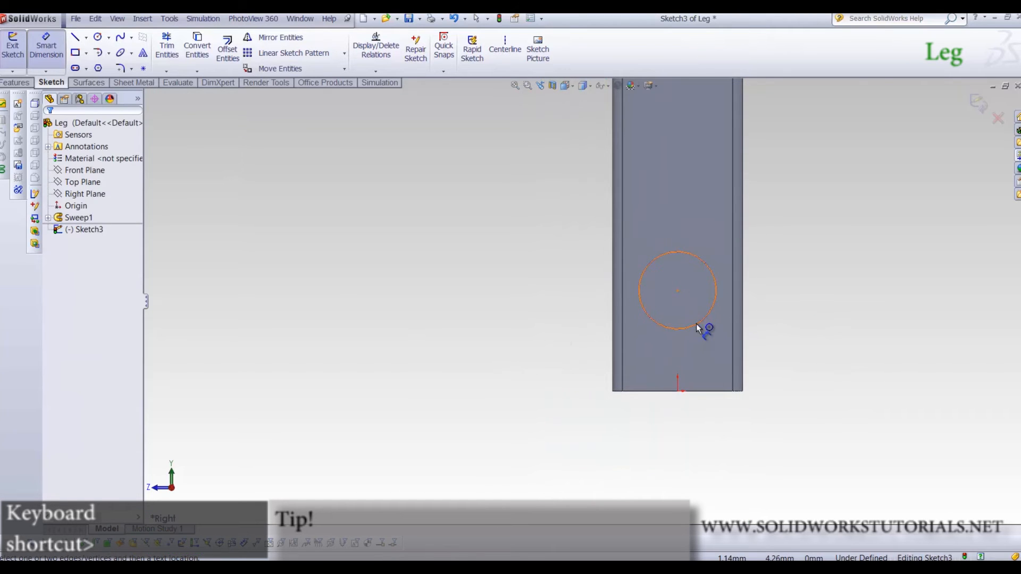
pyautogui.click(696, 324)
pyautogui.click(800, 306)
pyautogui.write('3')
pyautogui.press('Return')
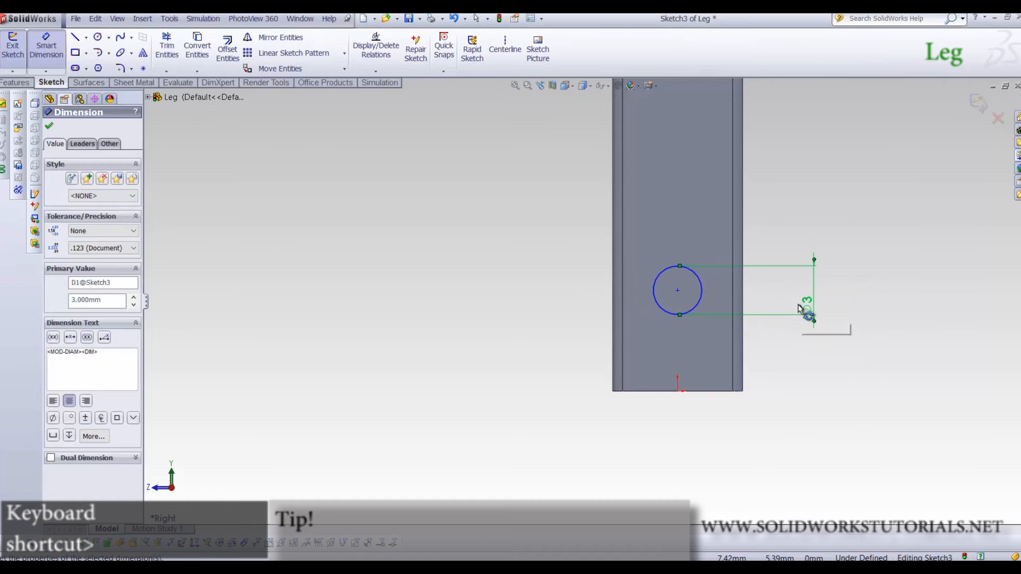
# Dimension the distance from the leg's bottom edge to the circle's center to 5 mm
pyautogui.click(745, 372)
pyautogui.click(723, 391)
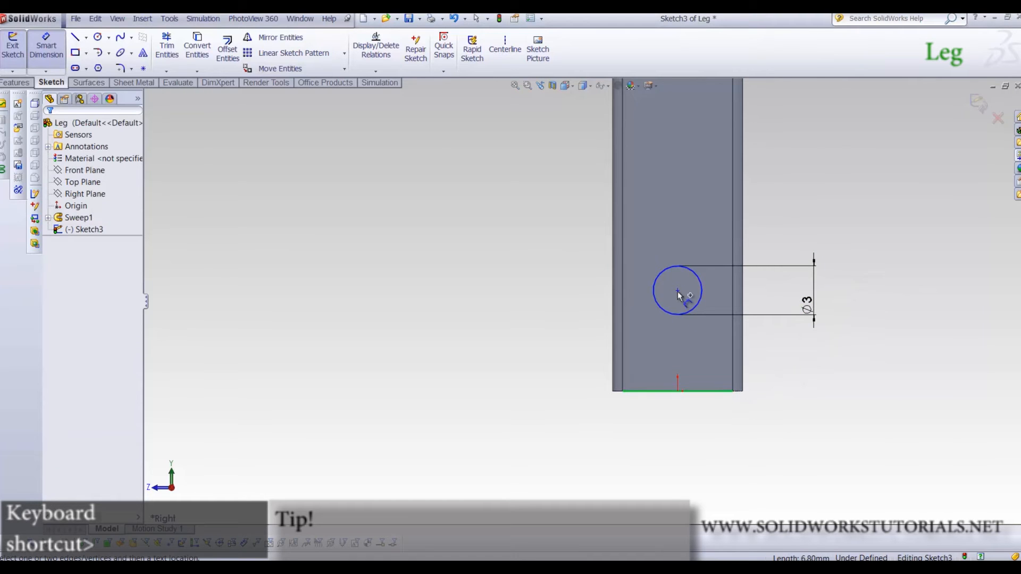
pyautogui.click(678, 290)
pyautogui.click(564, 316)
pyautogui.write('5')
pyautogui.press('Return')
pyautogui.press('Escape')
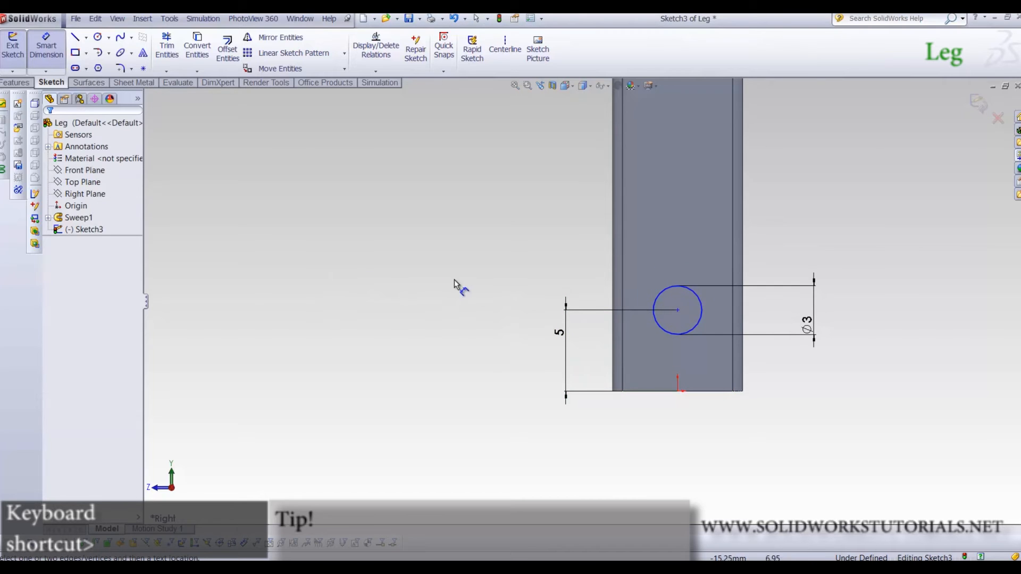
# Add a Vertical relation between the circle's center and the origin
pyautogui.click(678, 310)
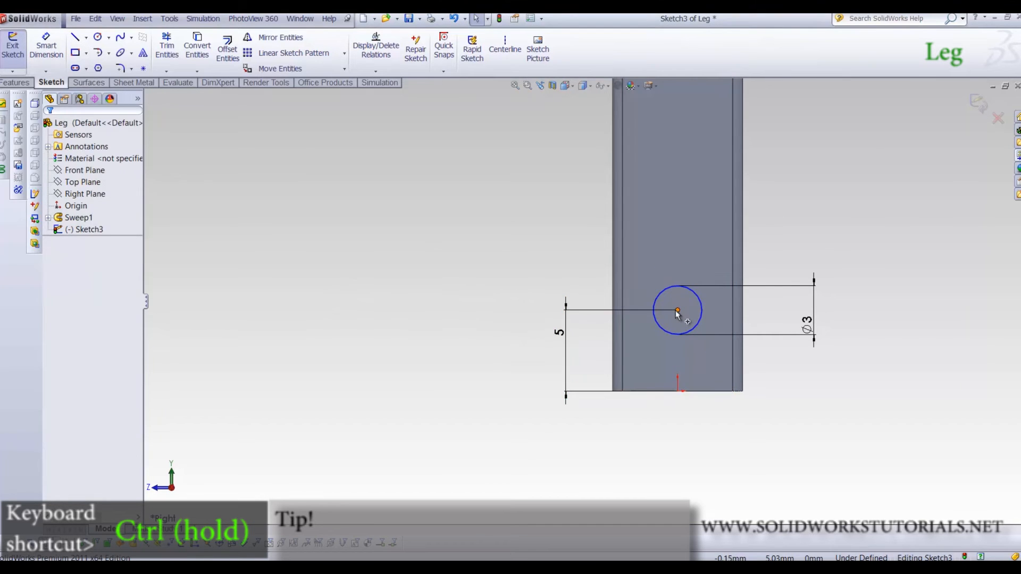
pyautogui.keyDown('ctrl'); pyautogui.click(678, 391); pyautogui.keyUp('ctrl')
pyautogui.click(54, 339)
pyautogui.click(340, 360)
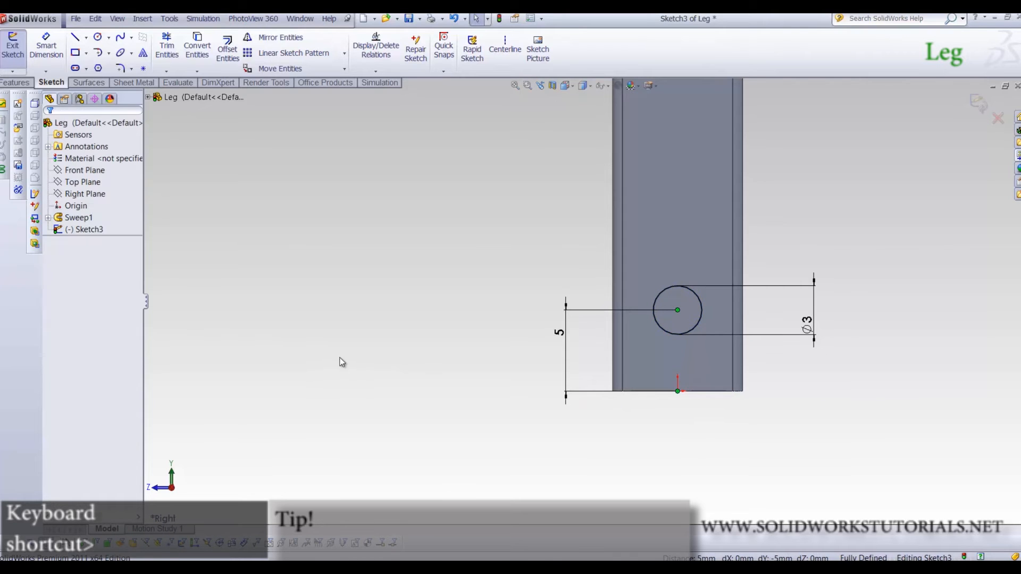
# Sketch a second circle with a radius of about 2.7 mm near the upper end of the leg
pyautogui.scroll(10, 631, 378)
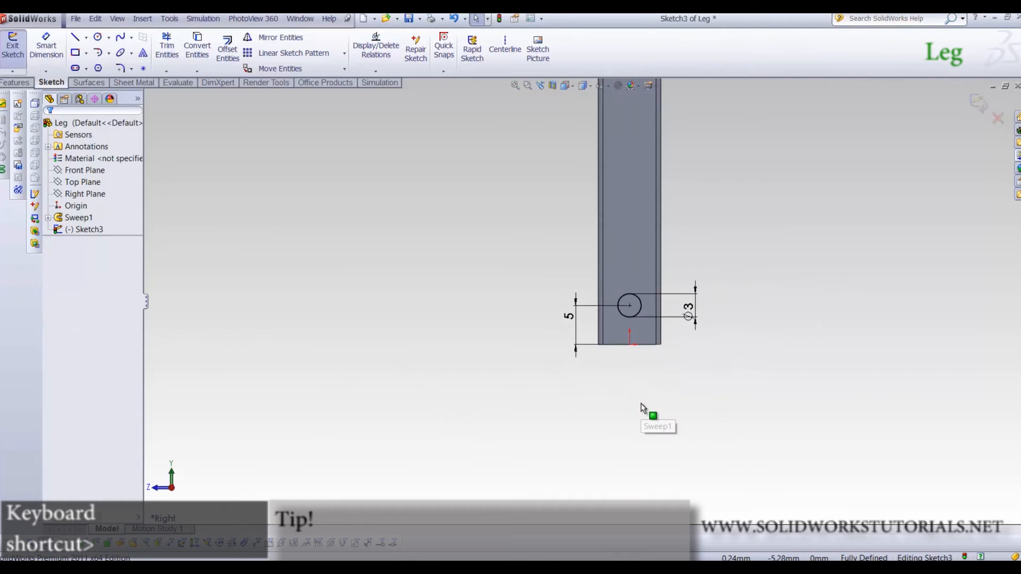
pyautogui.scroll(3, 601, 343)
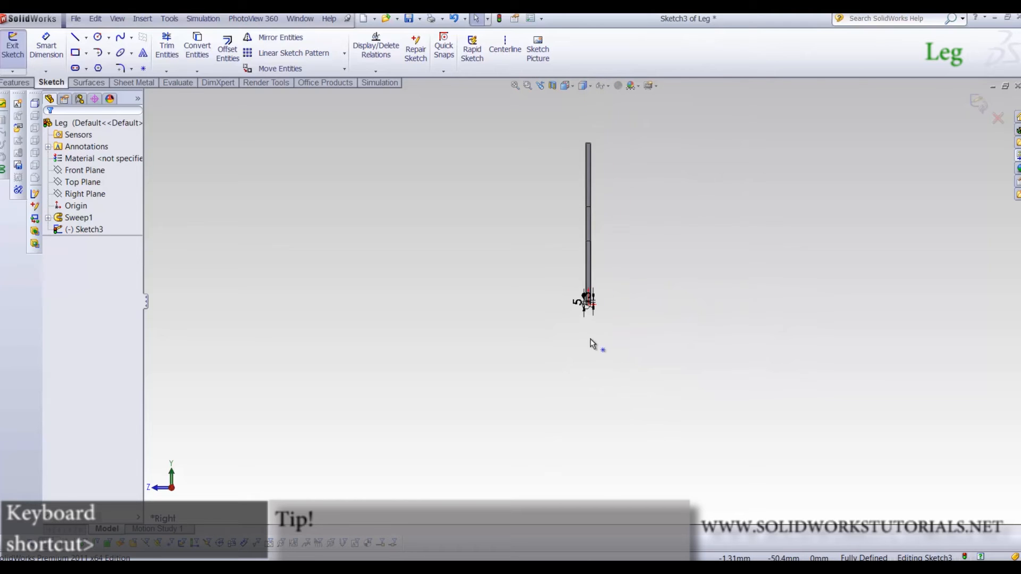
pyautogui.scroll(-10, 588, 161)
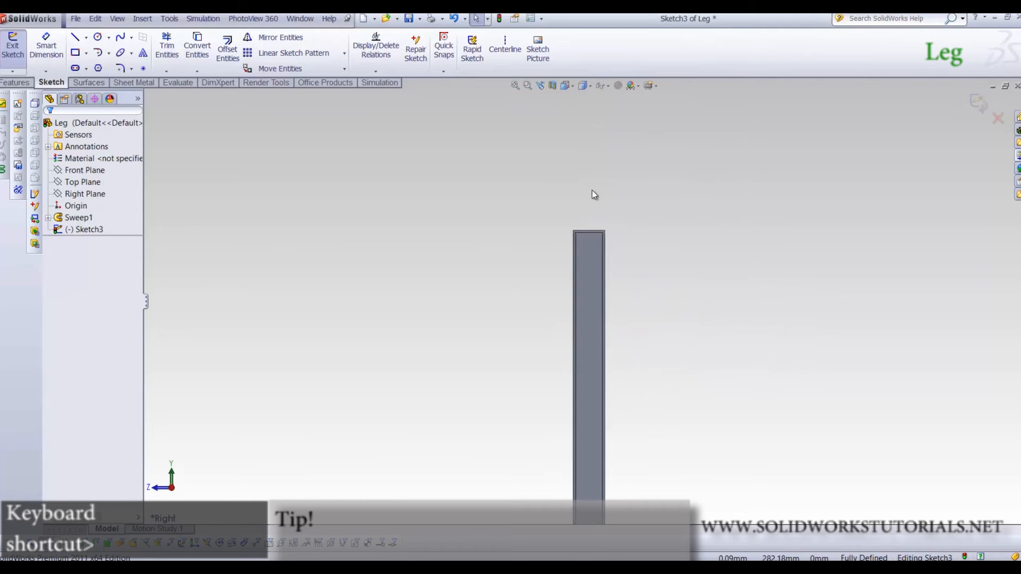
pyautogui.click(99, 37)
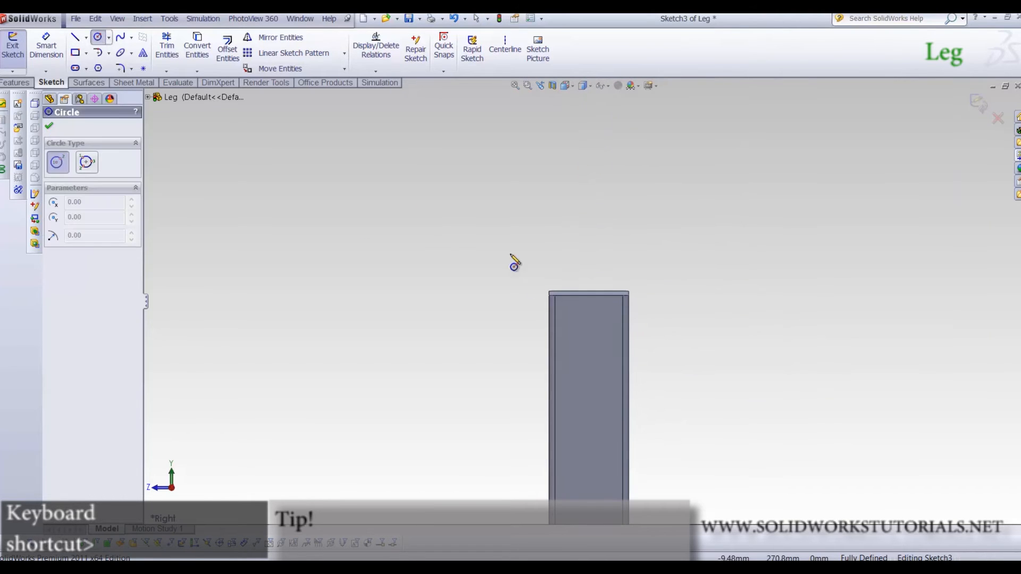
pyautogui.click(591, 350)
pyautogui.click(615, 340)
pyautogui.scroll(-3, 608, 310)
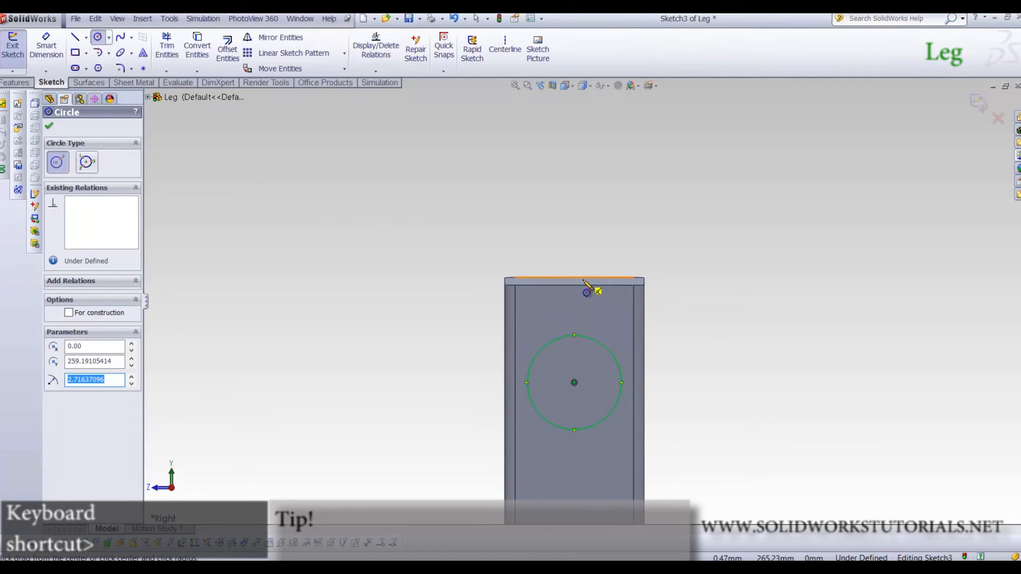
# Dimension the diameter of the circle near the leg's upper end to 3 mm
pyautogui.moveTo(729, 406); pyautogui.dragTo(729, 367, button='right')
pyautogui.click(609, 357)
pyautogui.click(695, 386)
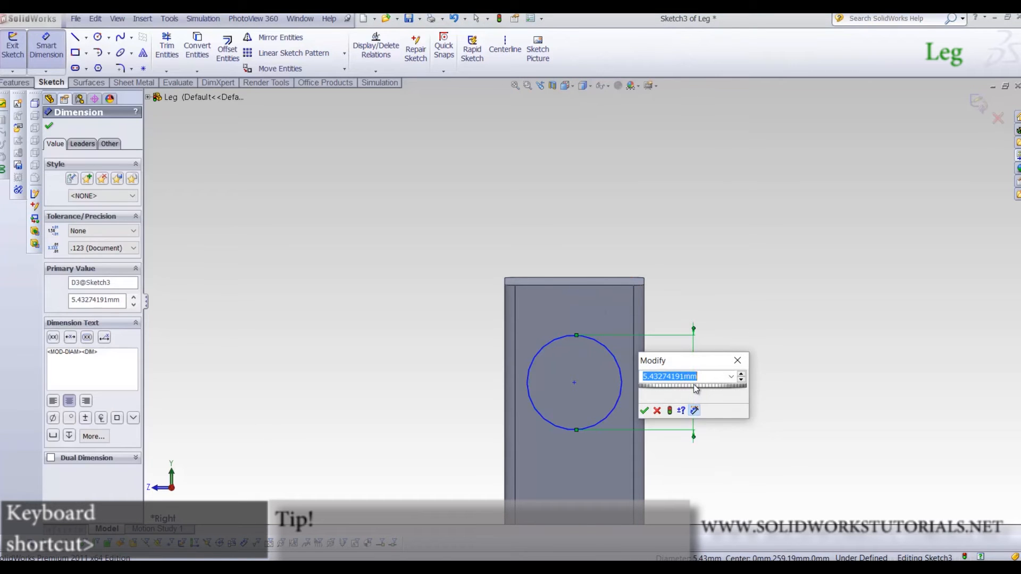
pyautogui.write('3')
pyautogui.press('Return')
pyautogui.click(701, 312)
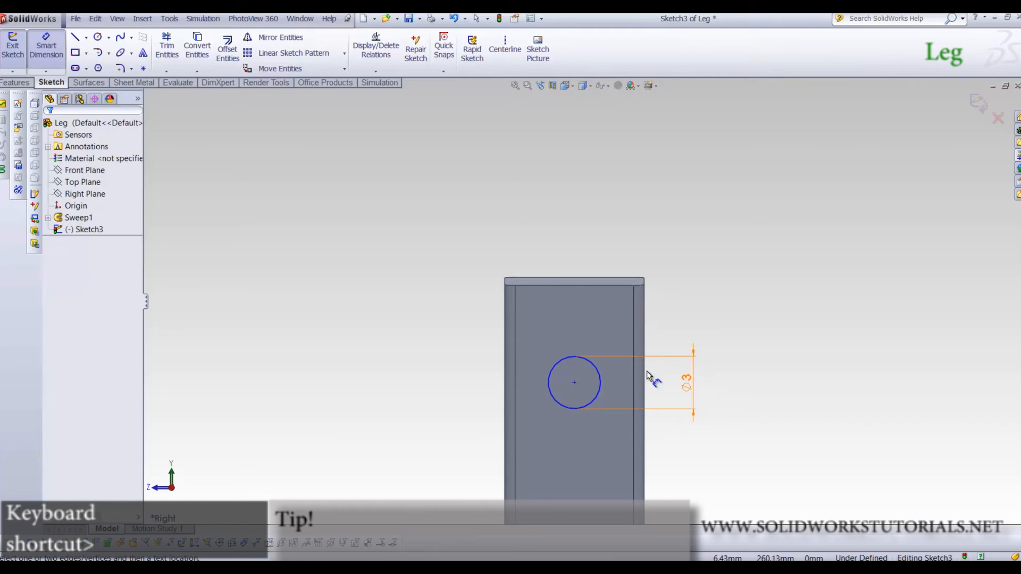
# Dimension the distance from the leg's top edge to the upper circle's center to 5 mm
pyautogui.click(573, 383)
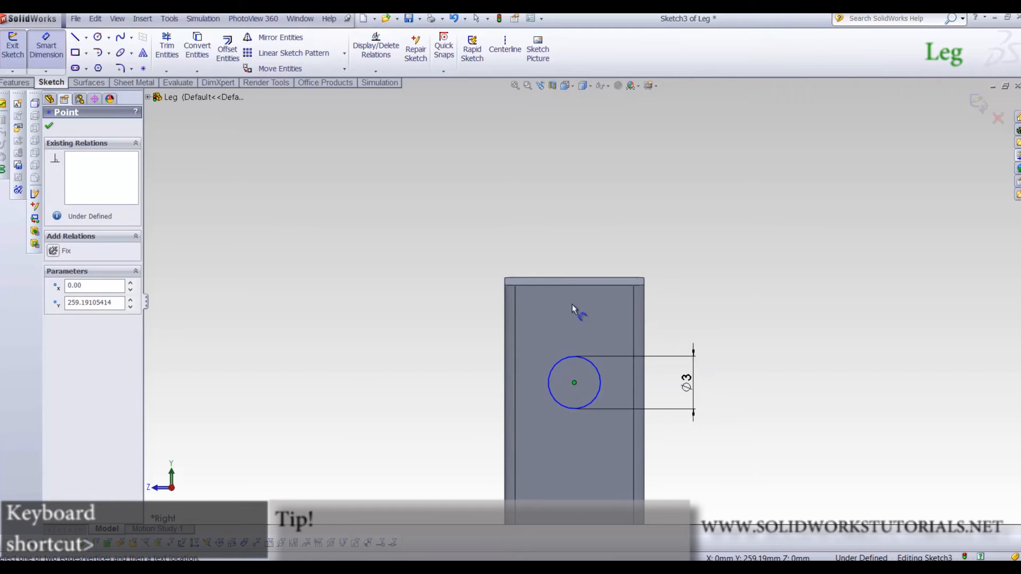
pyautogui.keyDown('ctrl'); pyautogui.click(595, 287); pyautogui.keyUp('ctrl')
pyautogui.click(477, 311)
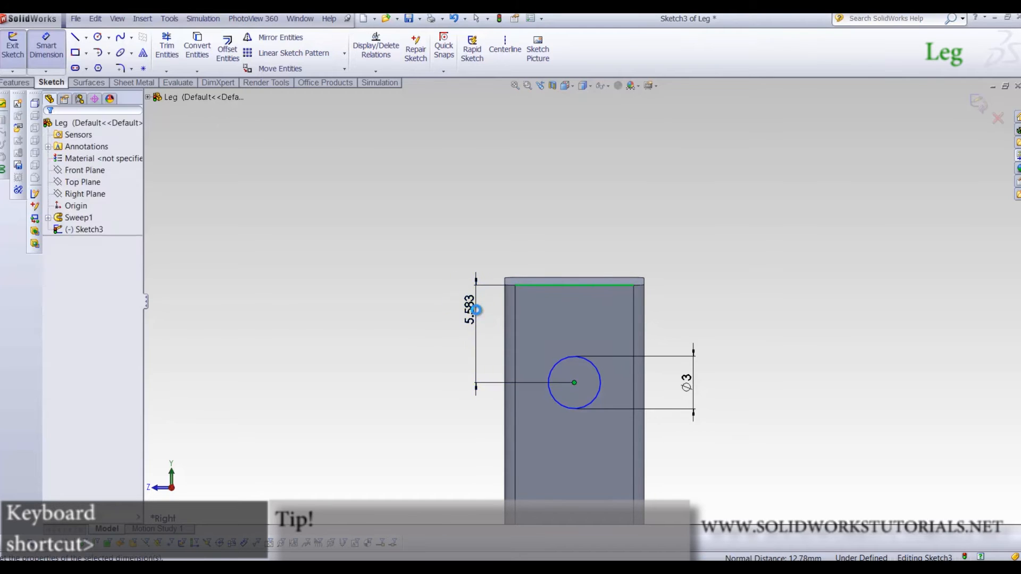
pyautogui.write('5.58271198mm')
pyautogui.press('Return')
pyautogui.click(276, 318)
pyautogui.press('Escape')
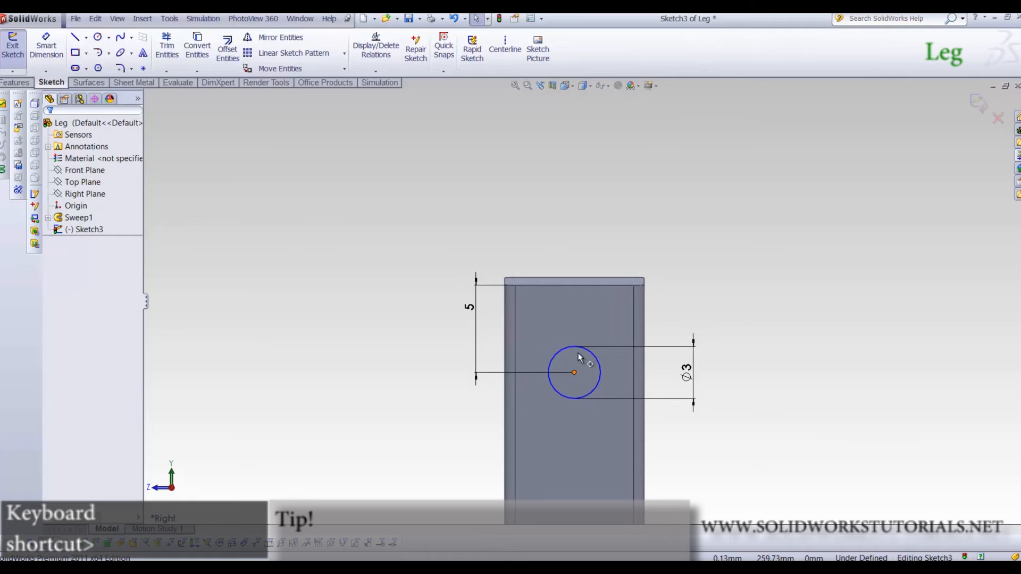
# Add a Vertical relation between the midpoint of the leg's top edge and the upper circle's center
pyautogui.rightClick(583, 286)
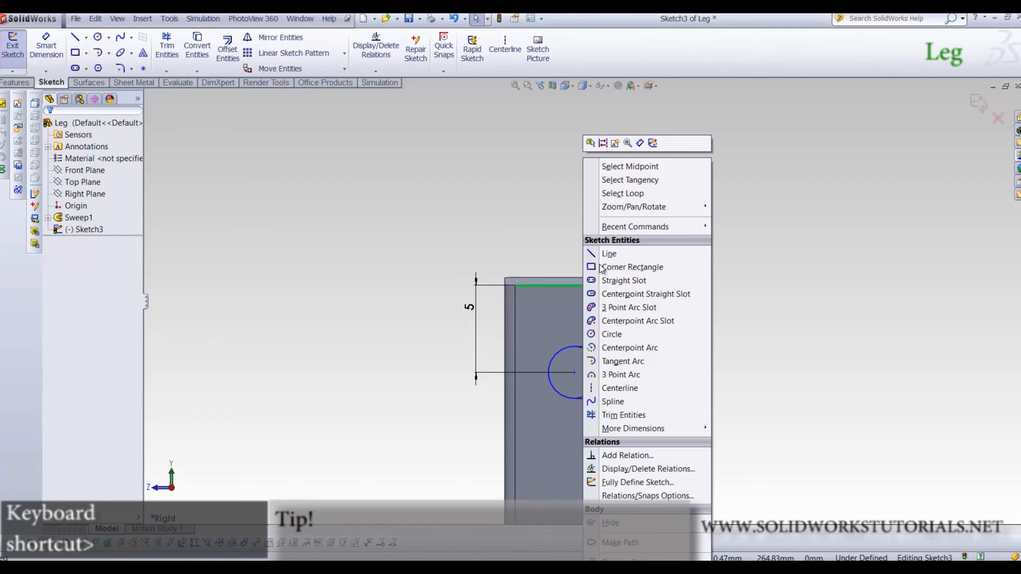
pyautogui.click(663, 168)
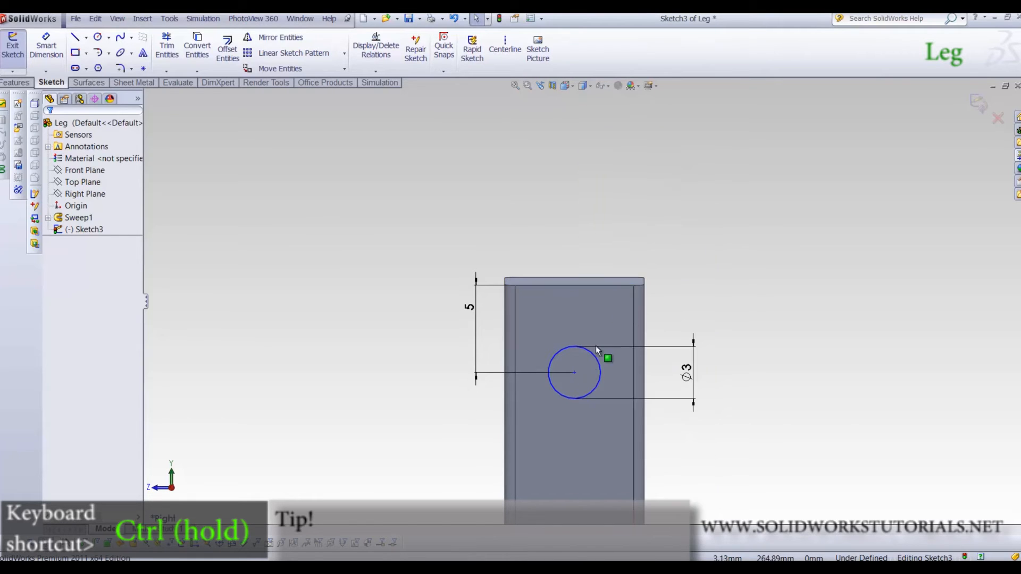
pyautogui.keyDown('ctrl'); pyautogui.click(575, 373); pyautogui.keyUp('ctrl')
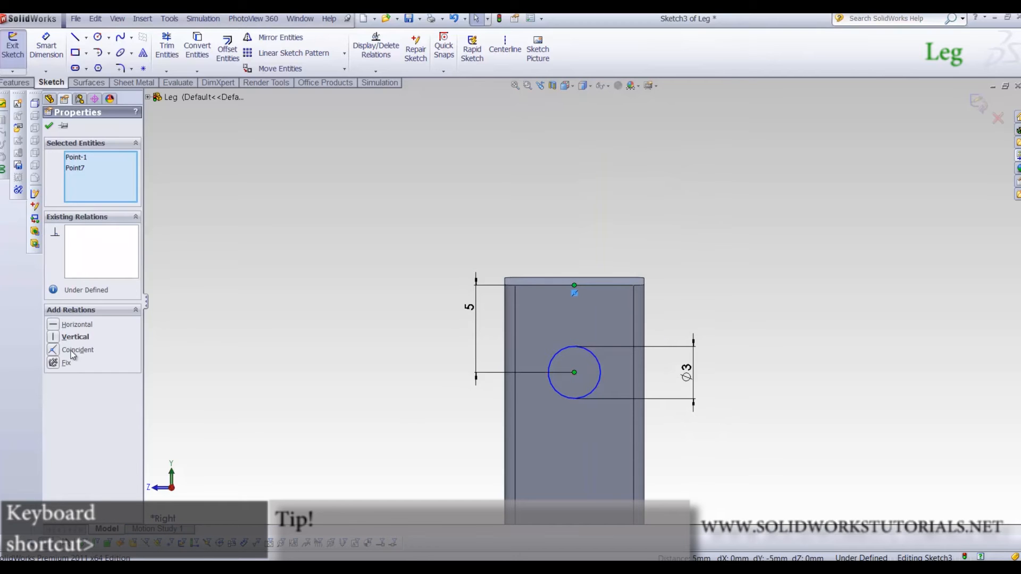
pyautogui.click(52, 337)
pyautogui.click(341, 342)
# Cut-extrude both end circles through the leg, using Through All in Direction 1 and Direction 2
pyautogui.scroll(15, 893, 260)
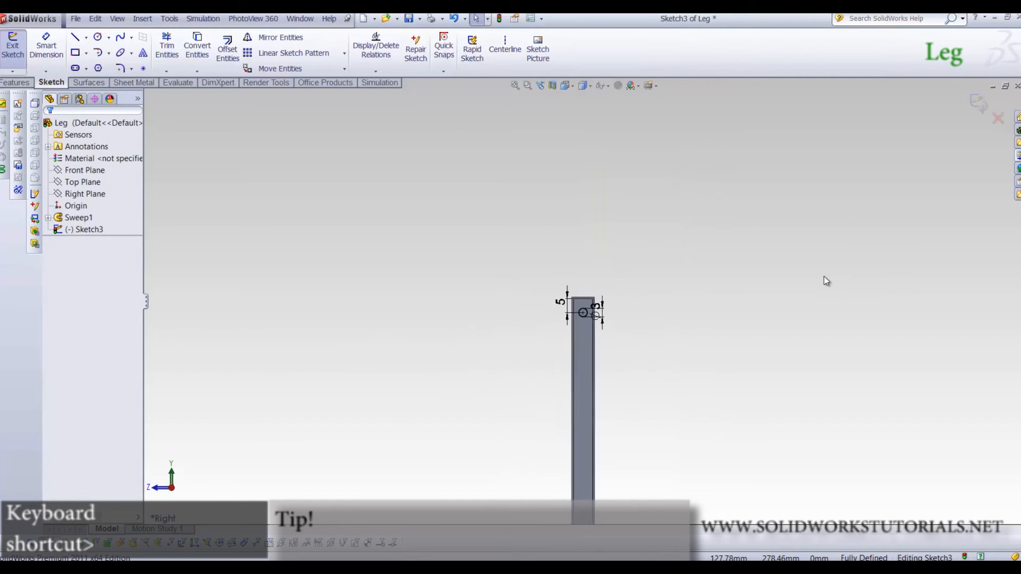
pyautogui.scroll(-3, 570, 392)
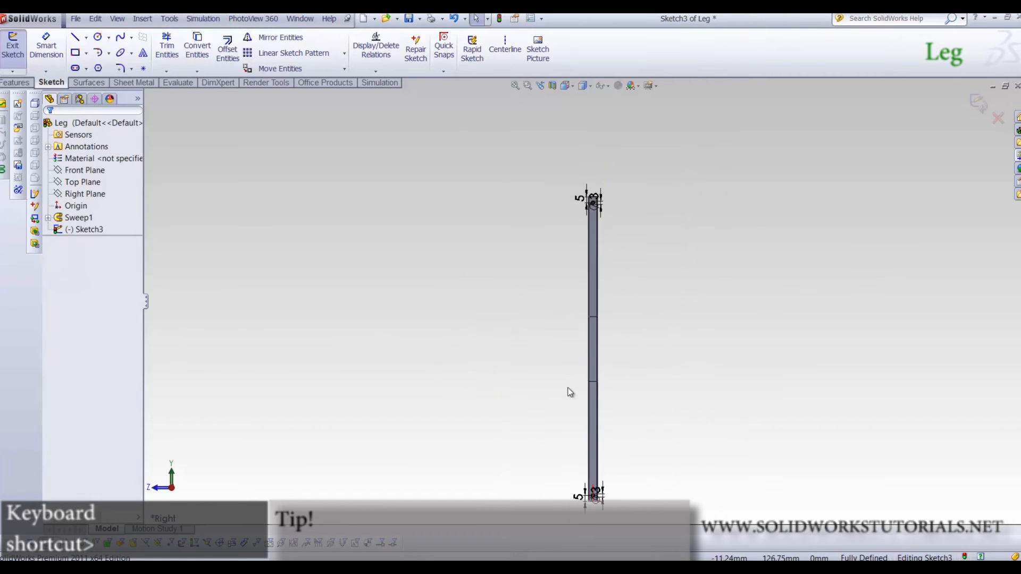
pyautogui.click(26, 83)
pyautogui.click(181, 52)
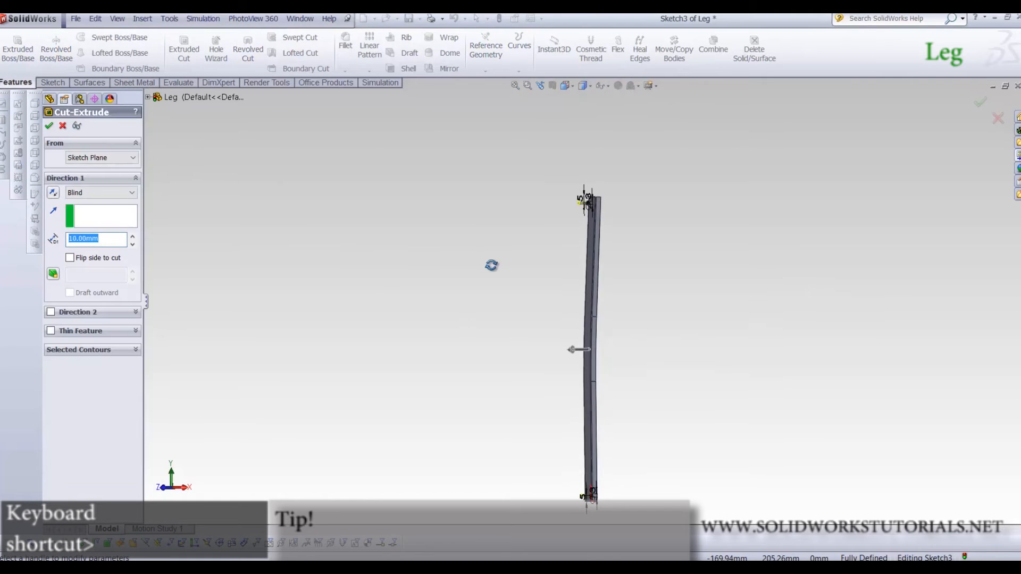
pyautogui.click(89, 196)
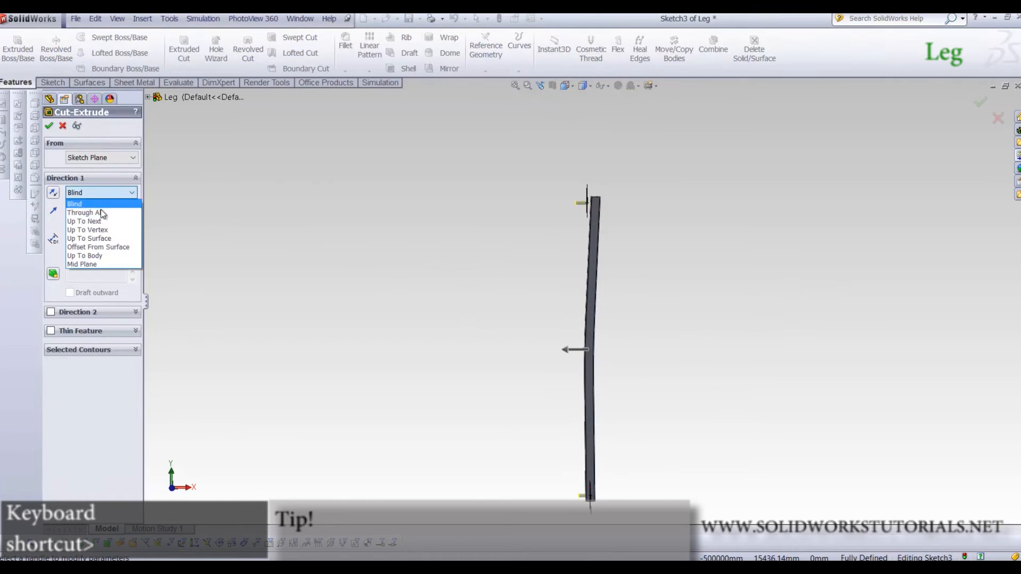
pyautogui.click(107, 217)
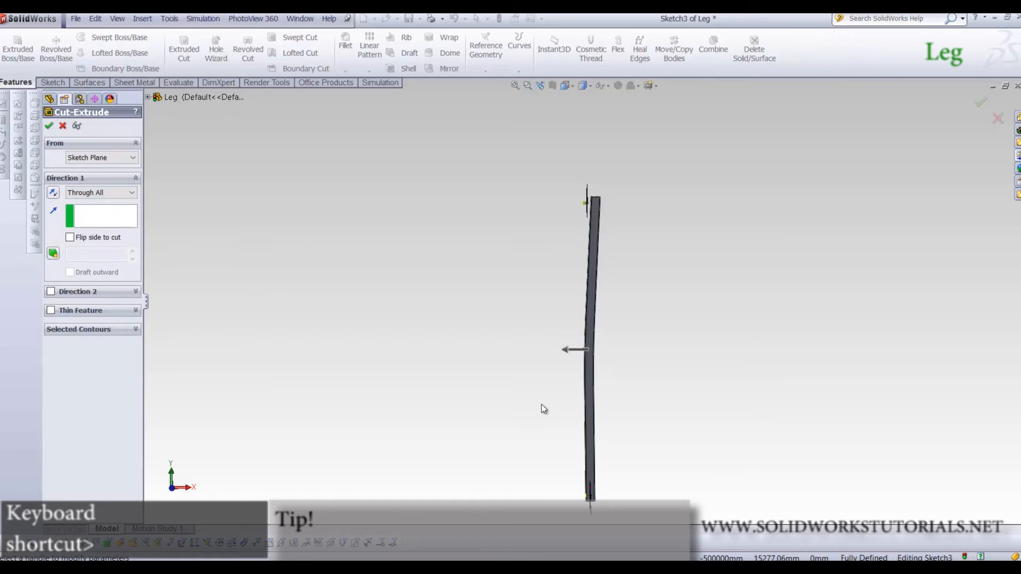
pyautogui.click(52, 293)
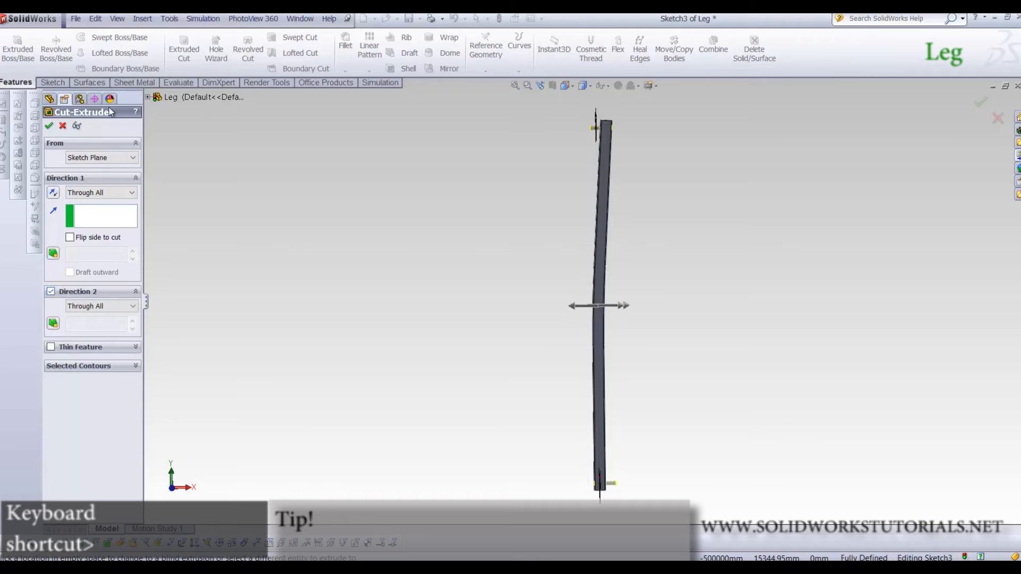
pyautogui.press('Return')
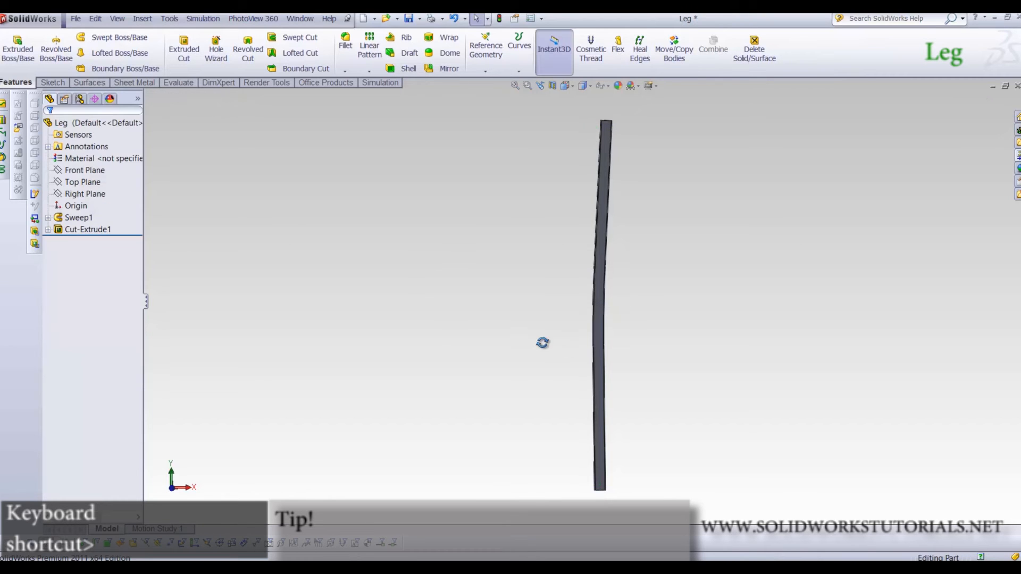
# Start a sketch on the Right Plane and draw a circle about 6.2 mm in diameter centered across the leg's middle bend section
pyautogui.click(86, 194)
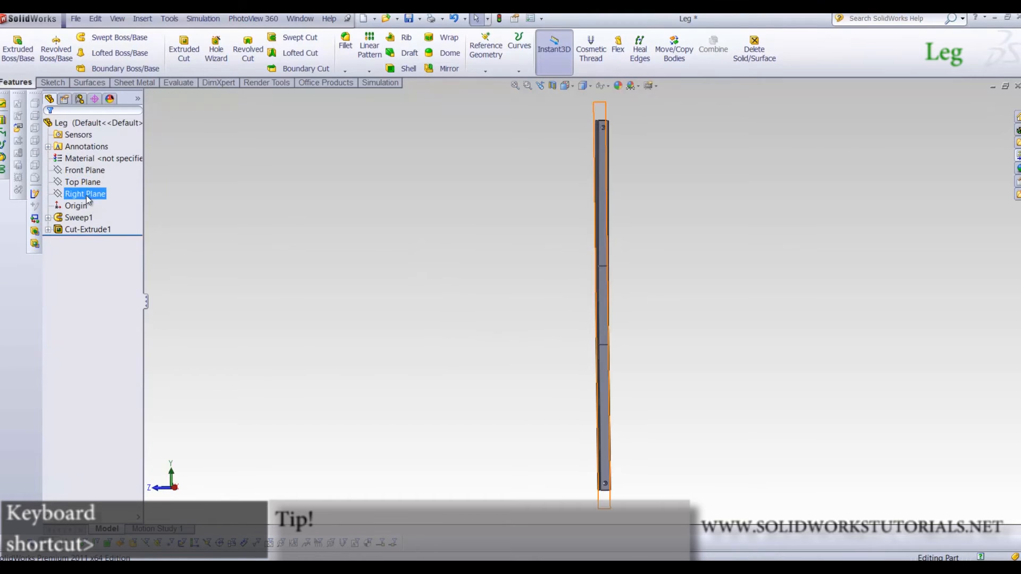
pyautogui.press('space')
pyautogui.click(403, 278)
pyautogui.scroll(-3, 600, 317)
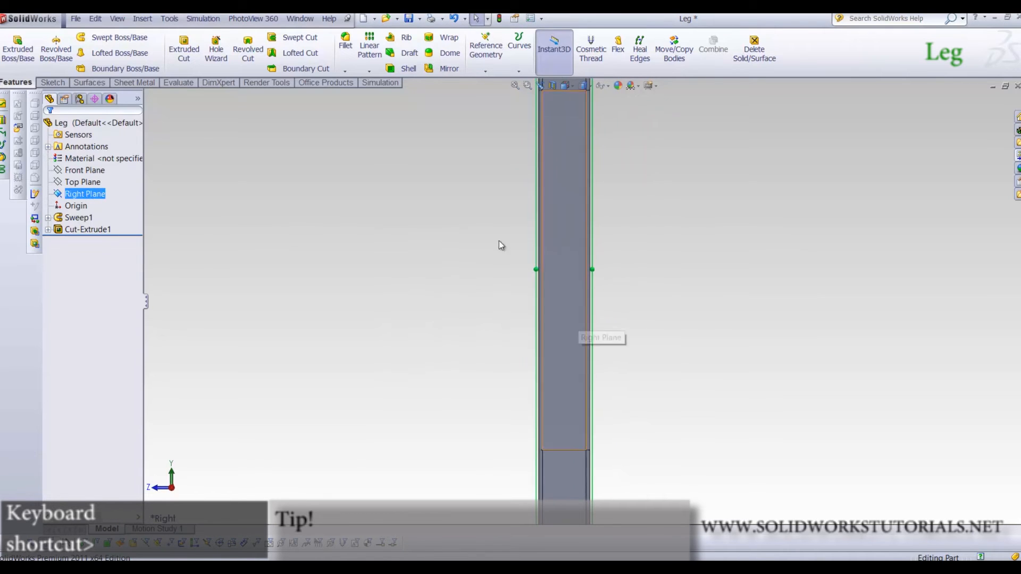
pyautogui.click(52, 82)
pyautogui.click(10, 49)
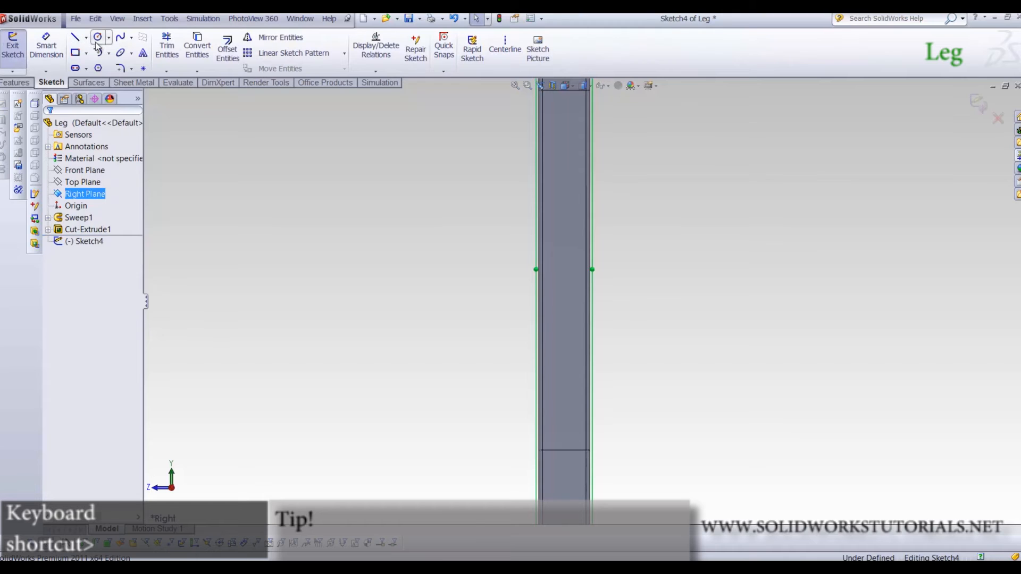
pyautogui.click(97, 37)
pyautogui.click(564, 278)
pyautogui.click(564, 258)
# Dimension the middle circle's diameter to 3 mm
pyautogui.moveTo(759, 405); pyautogui.dragTo(760, 361, button='right')
pyautogui.click(567, 260)
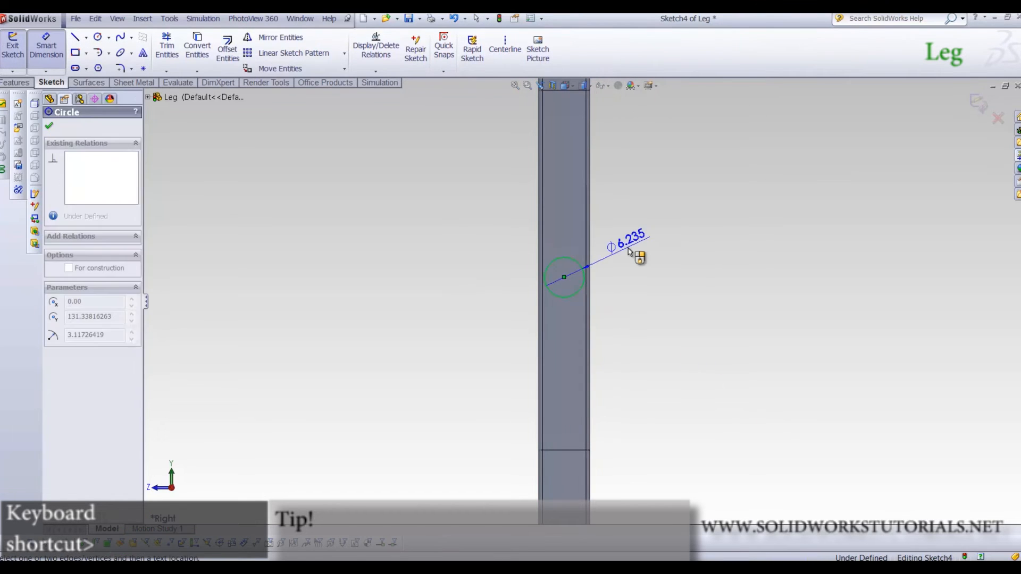
pyautogui.click(628, 246)
pyautogui.write('3')
pyautogui.press('Return')
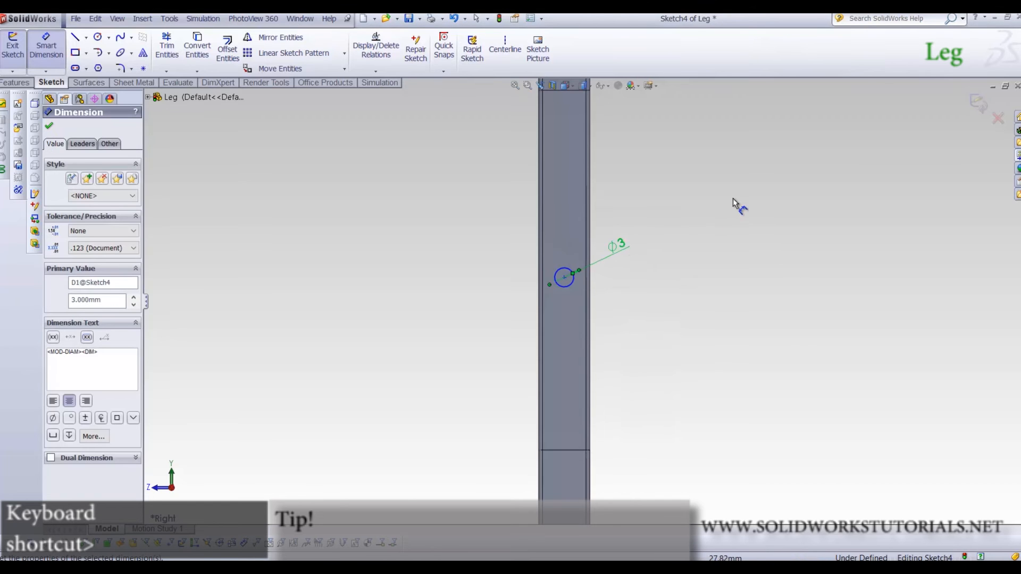
# Dimension the distance from the leg's bottom edge to the middle circle's center to 132 mm
pyautogui.press('f')
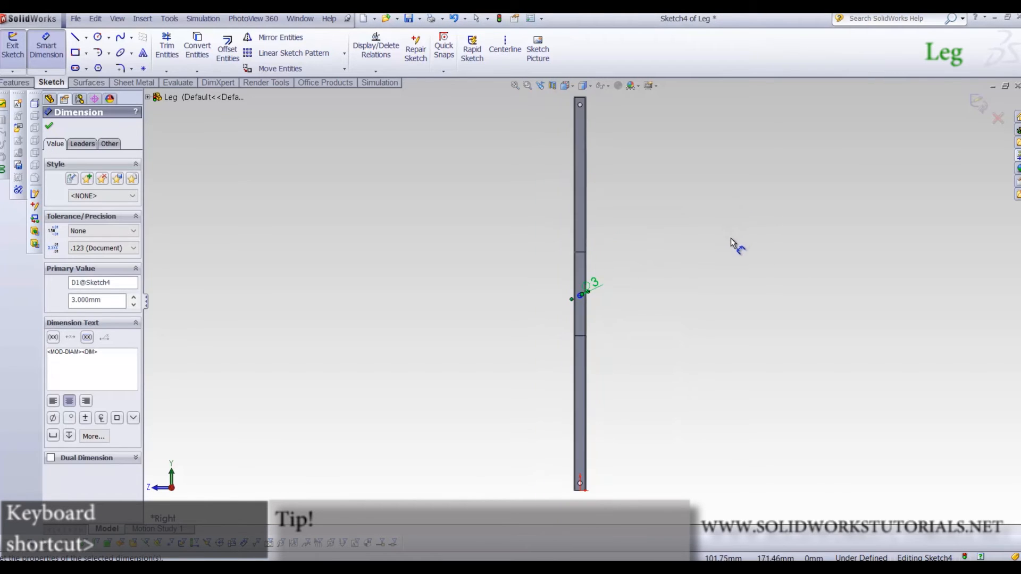
pyautogui.scroll(-5, 604, 483)
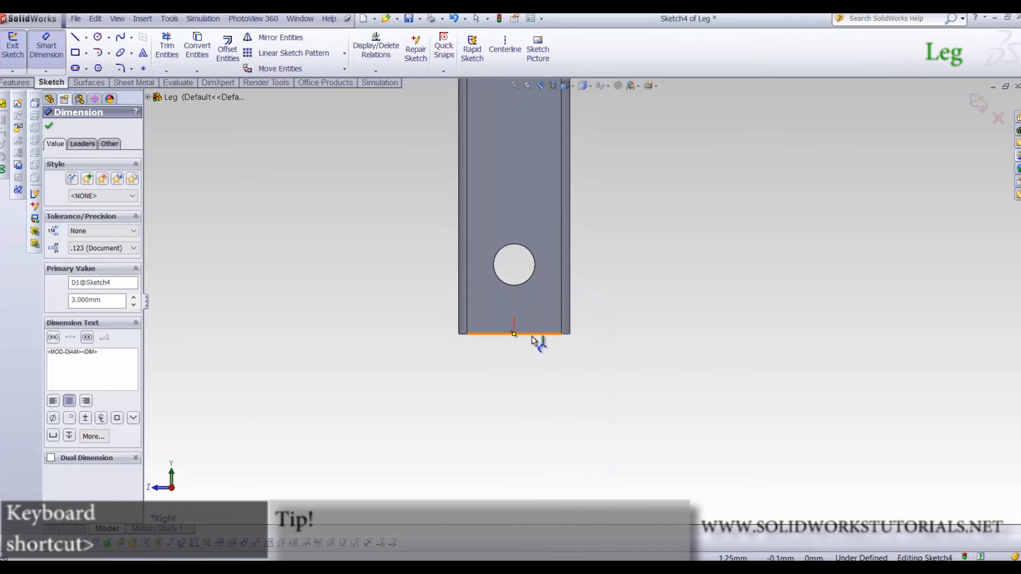
pyautogui.click(533, 334)
pyautogui.scroll(8, 605, 382)
pyautogui.scroll(-8, 585, 213)
pyautogui.click(558, 356)
pyautogui.click(660, 396)
pyautogui.write('132')
pyautogui.press('Return')
pyautogui.press('Escape')
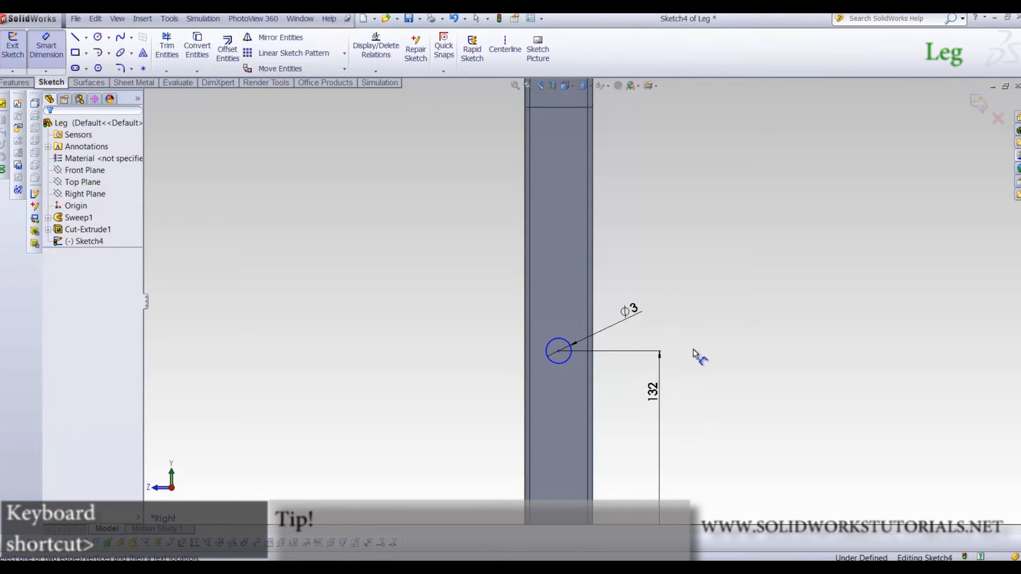
# Add a Vertical relation between the middle circle's center and the origin
pyautogui.click(560, 338)
pyautogui.press('Escape')
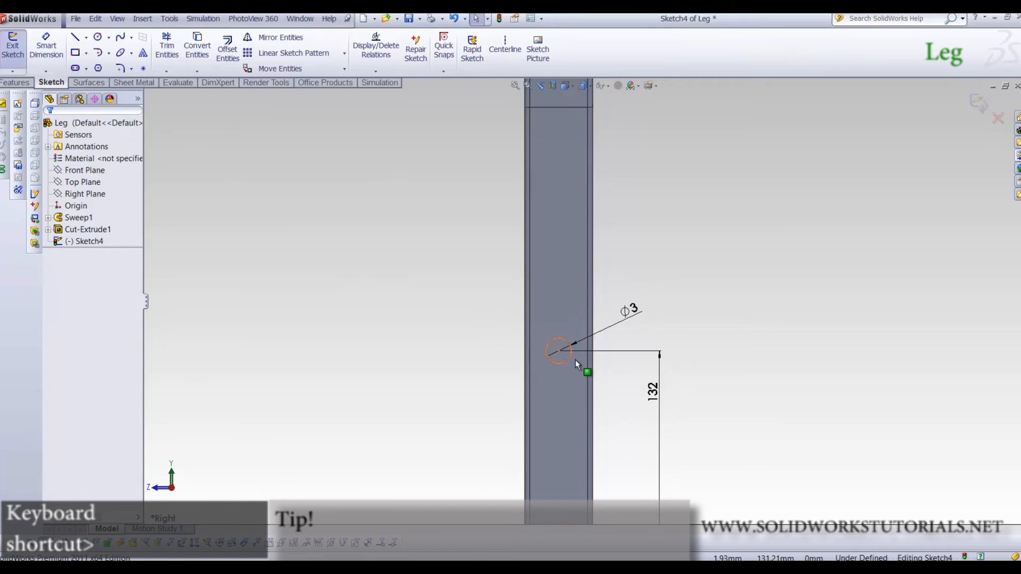
pyautogui.click(551, 349)
pyautogui.scroll(7, 397, 250)
pyautogui.scroll(-5, 576, 448)
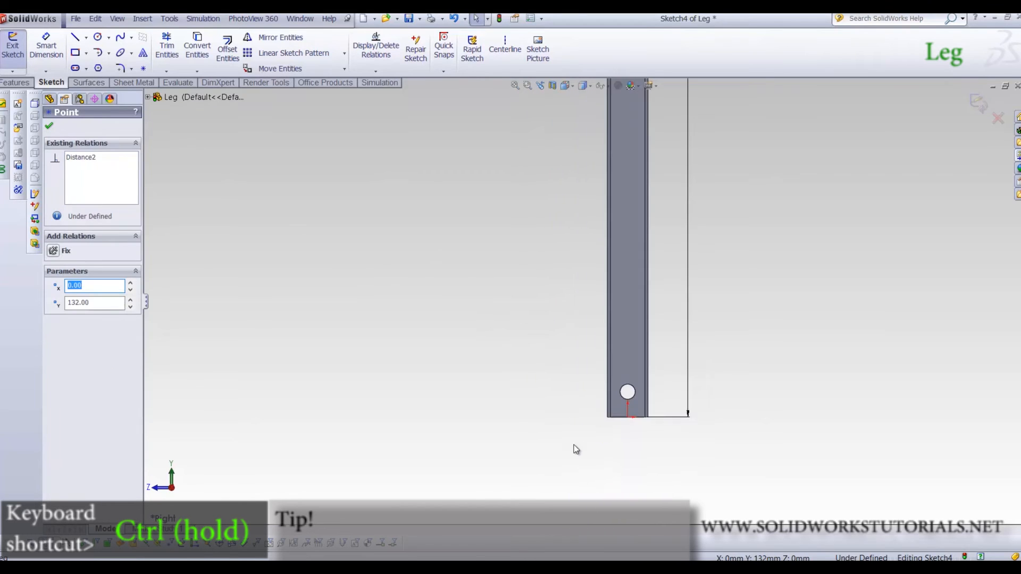
pyautogui.keyDown('ctrl'); pyautogui.click(628, 418); pyautogui.keyUp('ctrl')
pyautogui.click(61, 339)
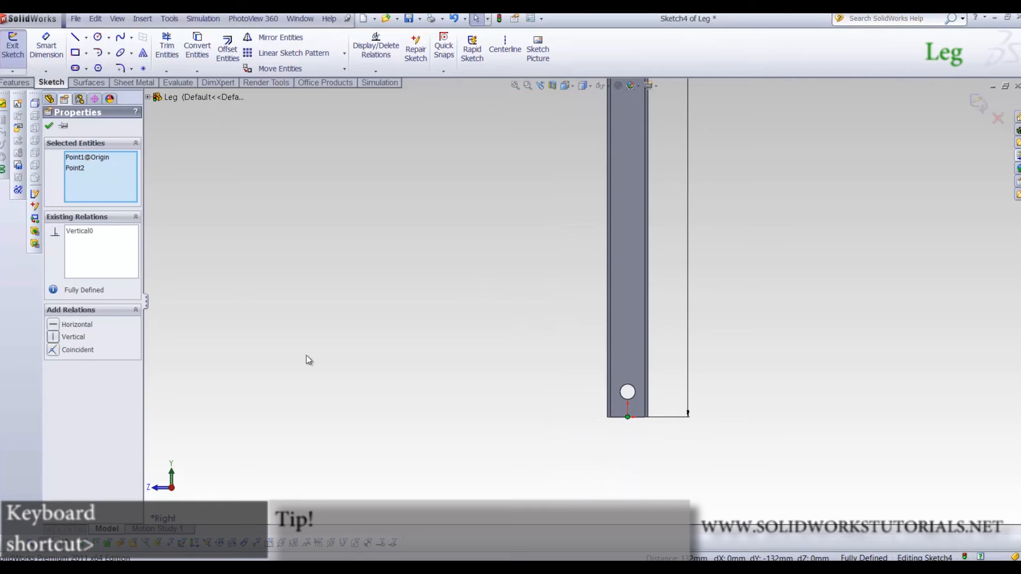
pyautogui.click(386, 380)
# Cut-extrude the middle circle through the leg as a Blind cut 18 mm deep in the reversed direction
pyautogui.moveTo(386, 381); pyautogui.dragTo(637, 246, button='middle')
pyautogui.scroll(-6, 636, 244)
pyautogui.moveTo(532, 340); pyautogui.dragTo(481, 319, button='middle')
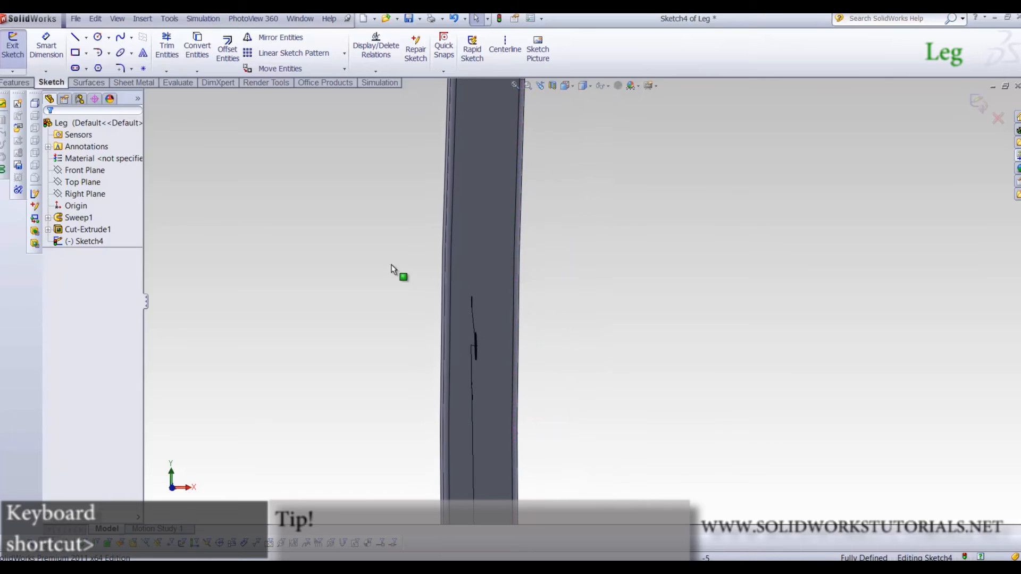
pyautogui.click(16, 83)
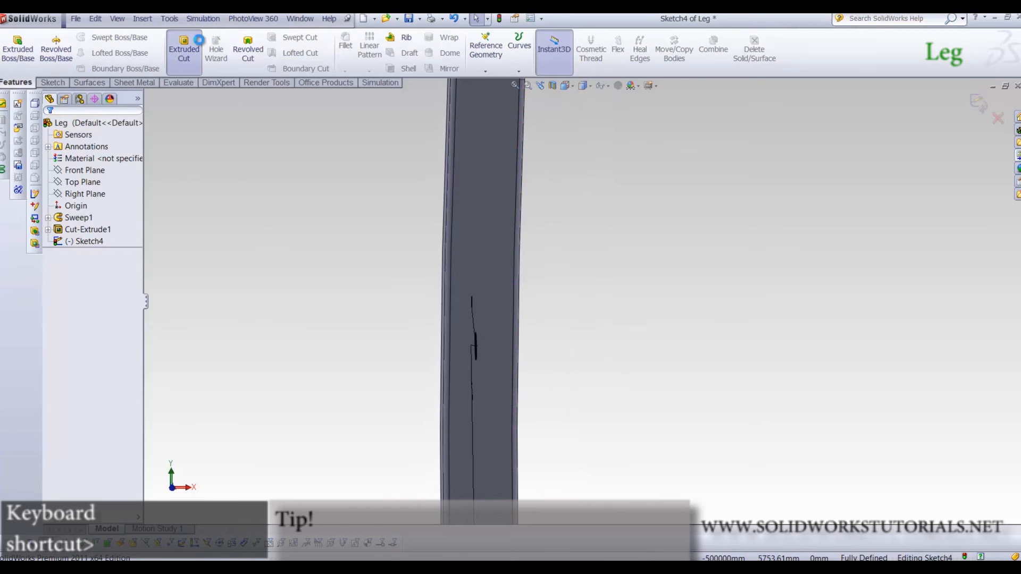
pyautogui.click(187, 50)
pyautogui.moveTo(370, 349); pyautogui.dragTo(603, 397)
pyautogui.scroll(8, 602, 393)
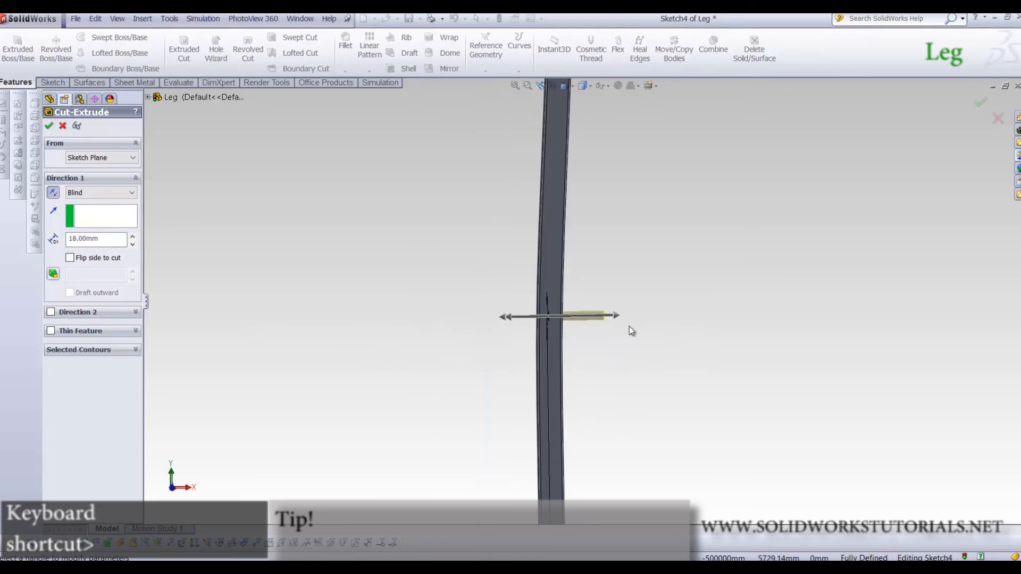
pyautogui.scroll(3, 588, 305)
pyautogui.scroll(-6, 596, 311)
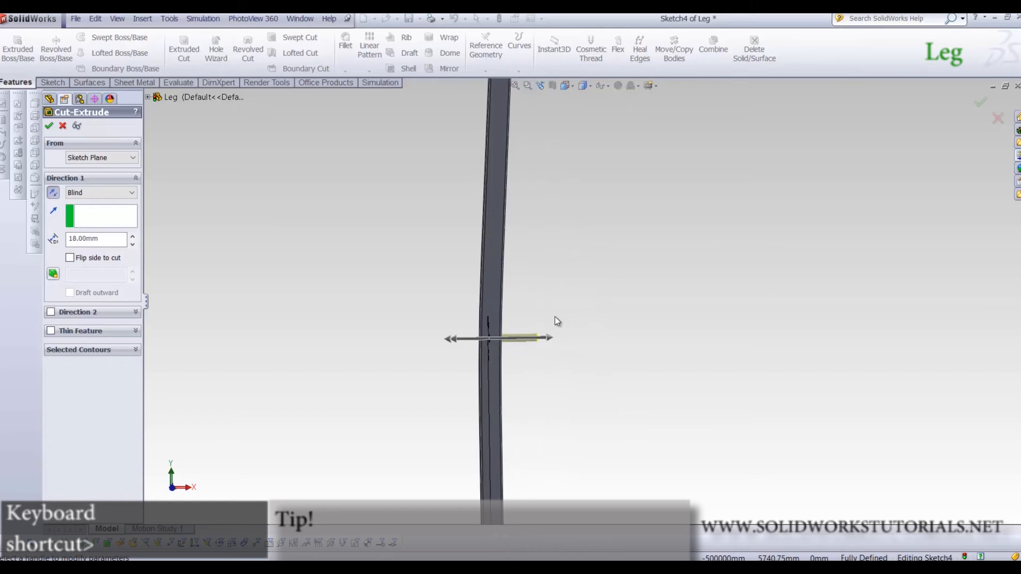
pyautogui.click(49, 126)
pyautogui.moveTo(568, 258); pyautogui.dragTo(523, 137, button='middle')
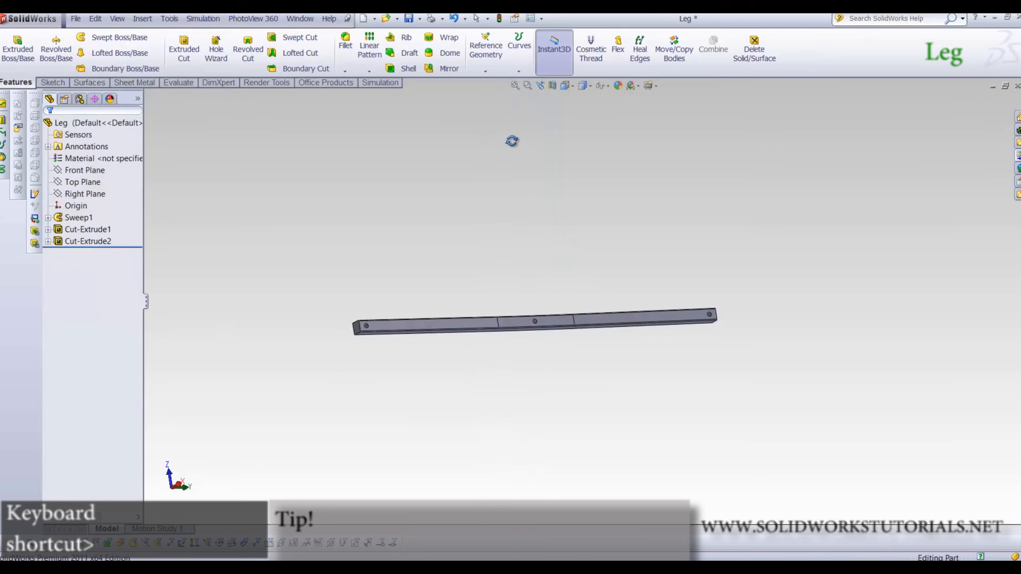
# Assign the 1060 Alloy material to the leg part
pyautogui.rightClick(85, 158)
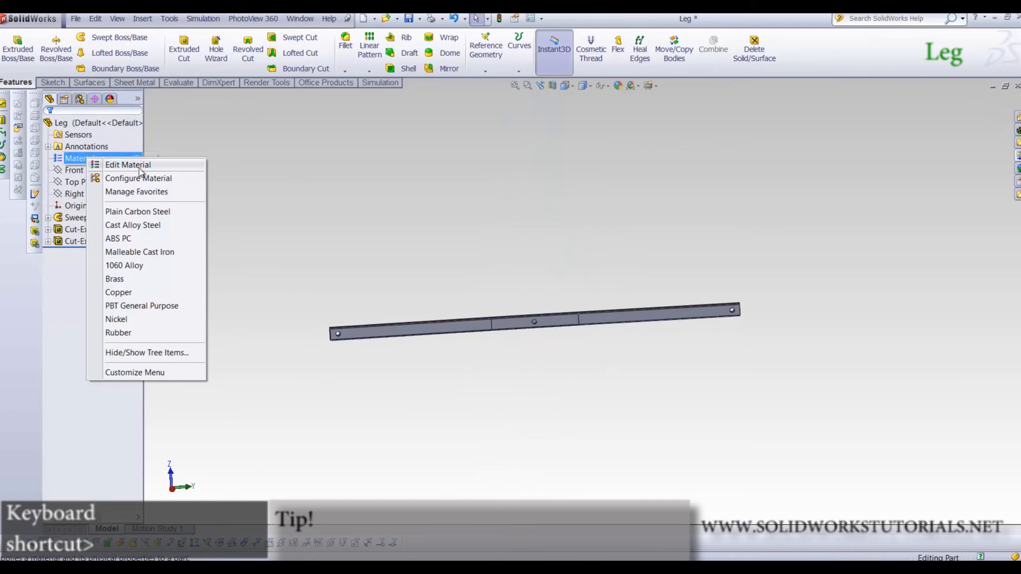
pyautogui.click(140, 265)
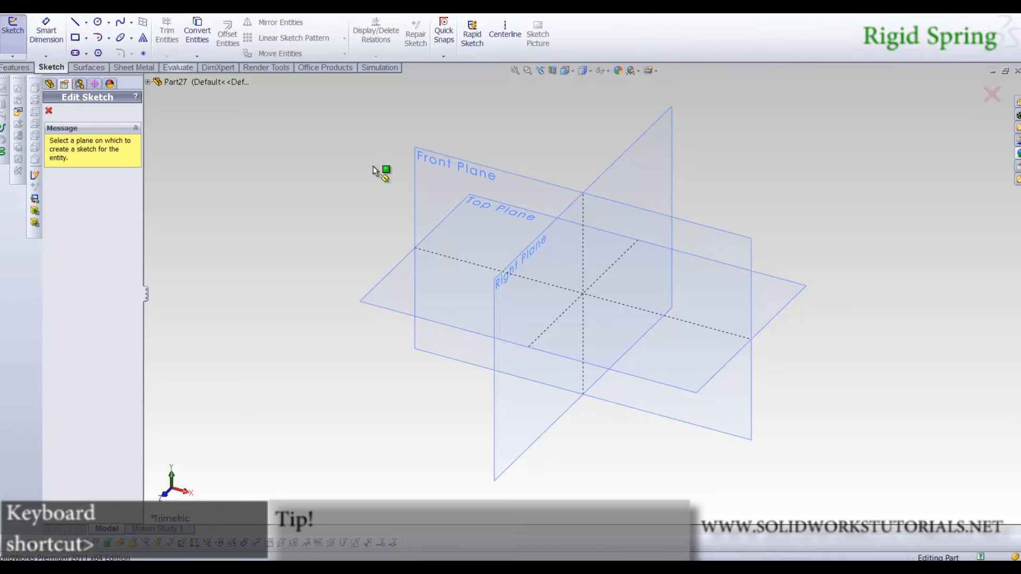
# Sketch a circle about 55 mm in diameter on the Front Plane, centered on the origin
pyautogui.click(447, 162)
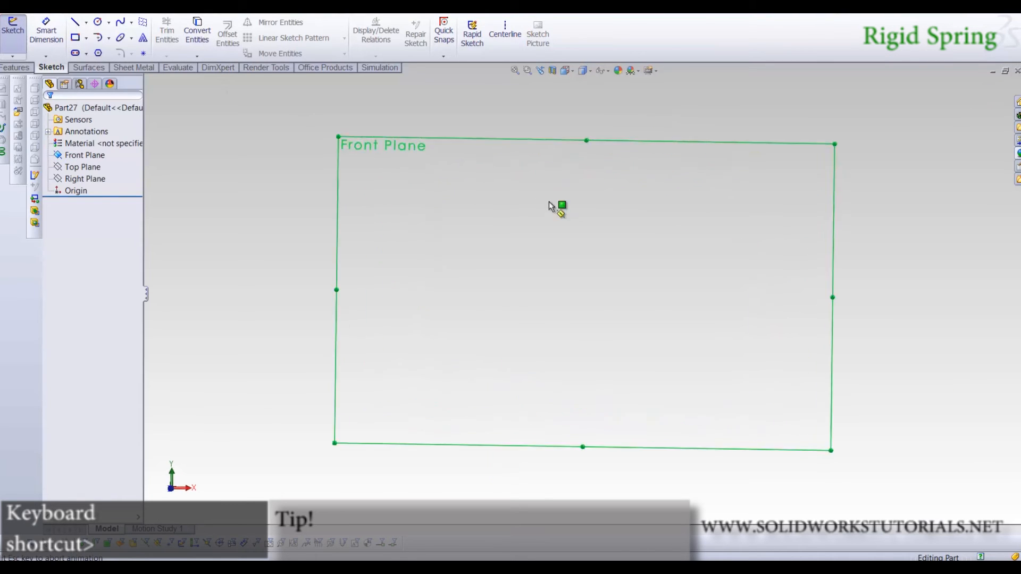
pyautogui.click(98, 22)
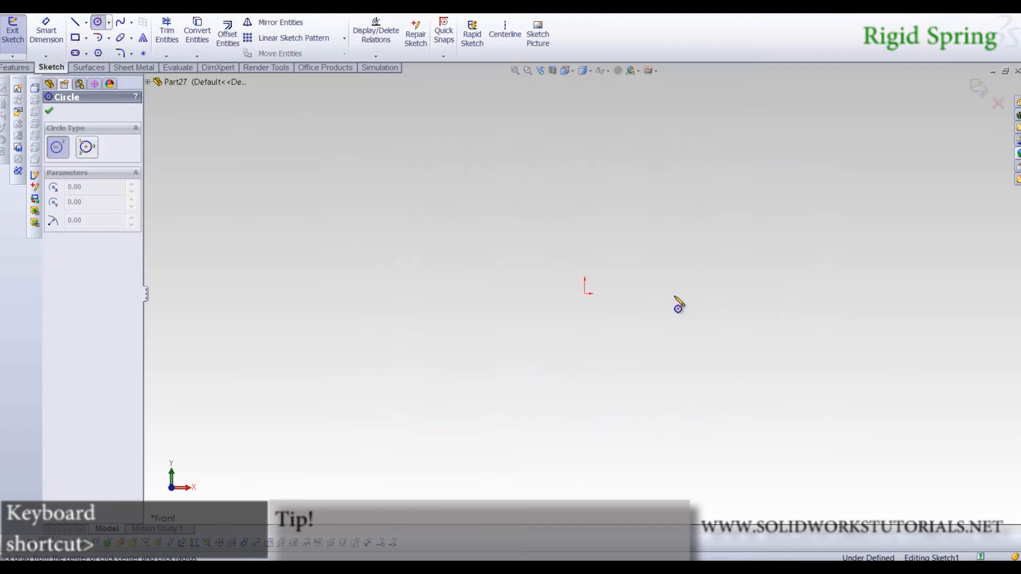
pyautogui.click(586, 293)
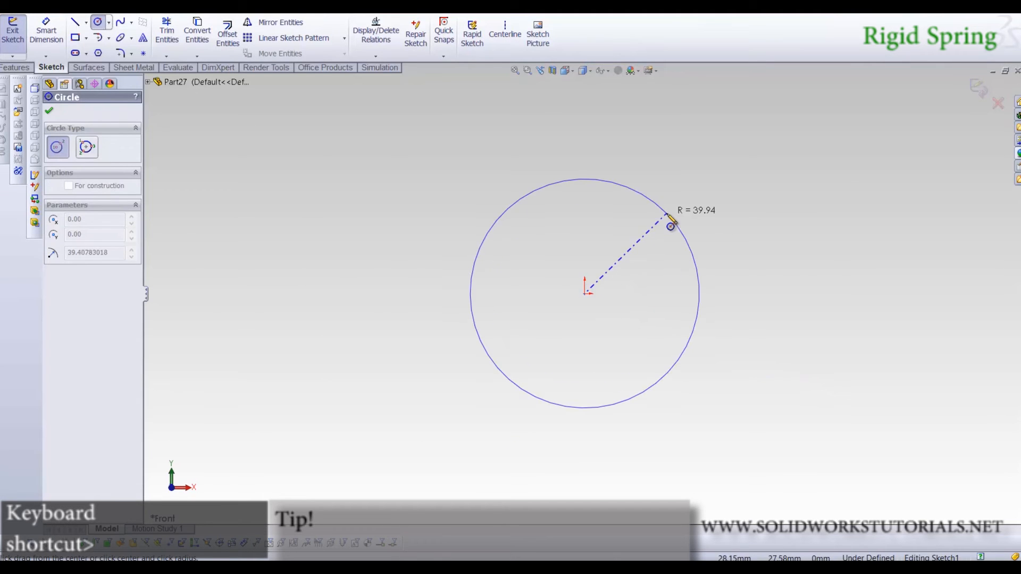
pyautogui.click(646, 247)
# Dimension the circle's diameter to 8 mm
pyautogui.moveTo(766, 429); pyautogui.dragTo(684, 250, button='right')
pyautogui.click(641, 238)
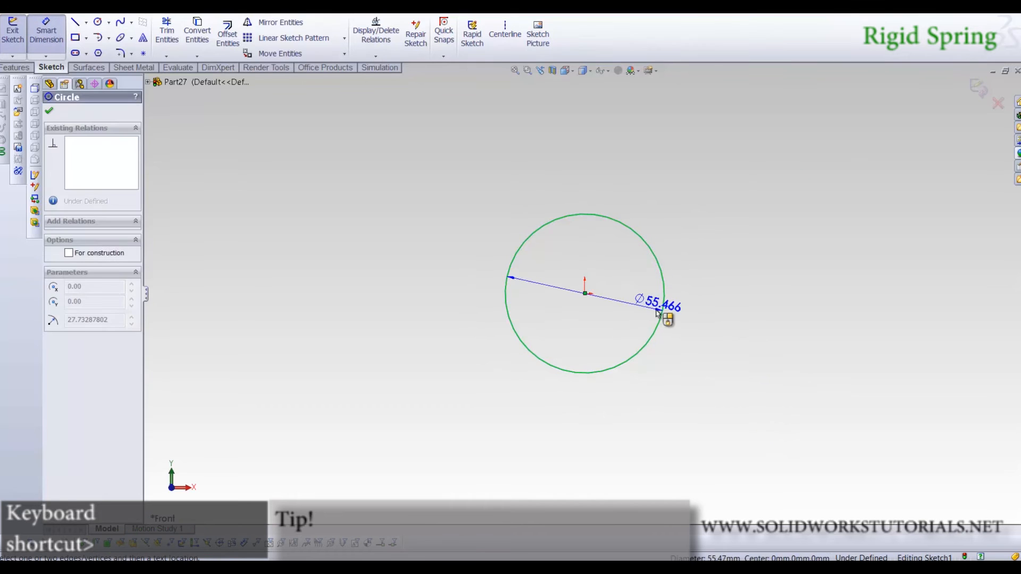
pyautogui.click(645, 294)
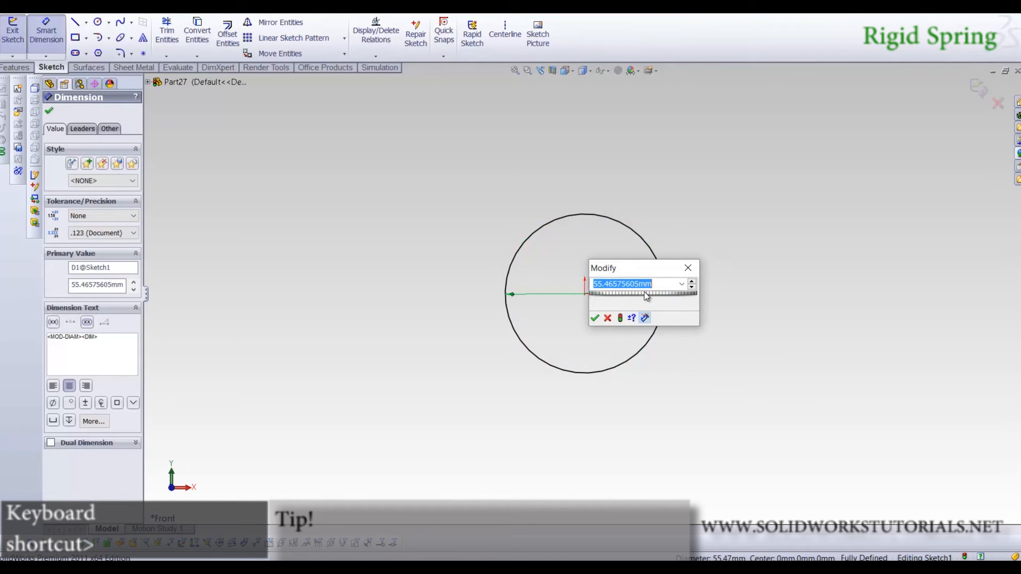
pyautogui.write('8')
pyautogui.press('Return')
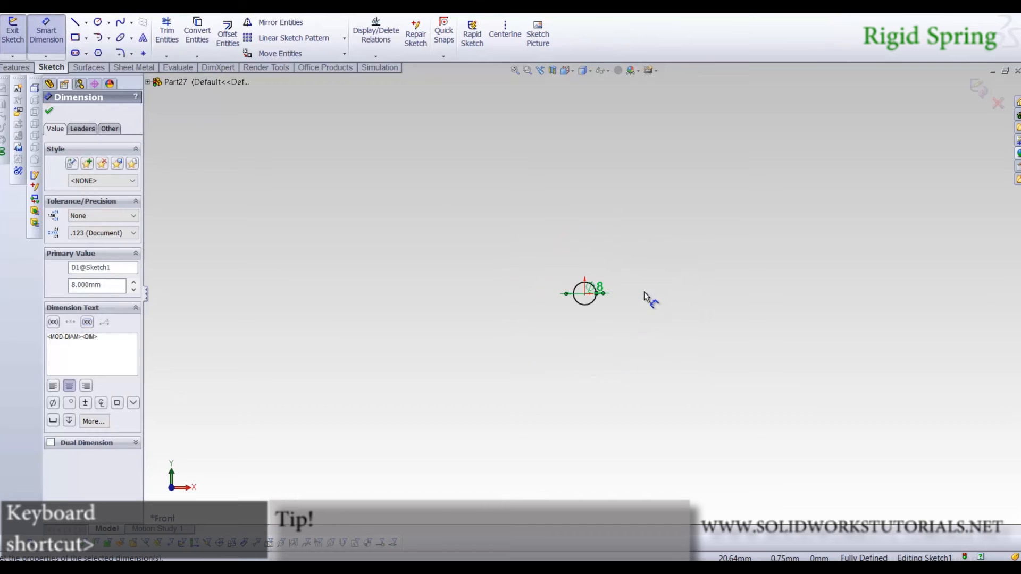
pyautogui.press('f')
pyautogui.press('Escape')
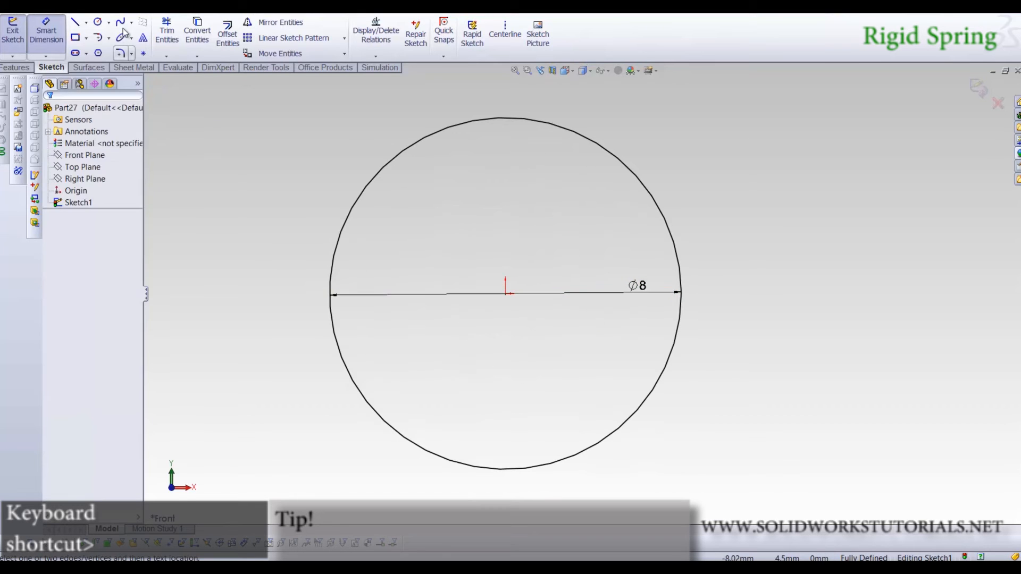
# Create a clockwise helix from the circle with 2.10 mm constant pitch, 36.5 revolutions, 0° start angle and reversed direction
pyautogui.click(142, 13)
pyautogui.moveTo(182, 137)
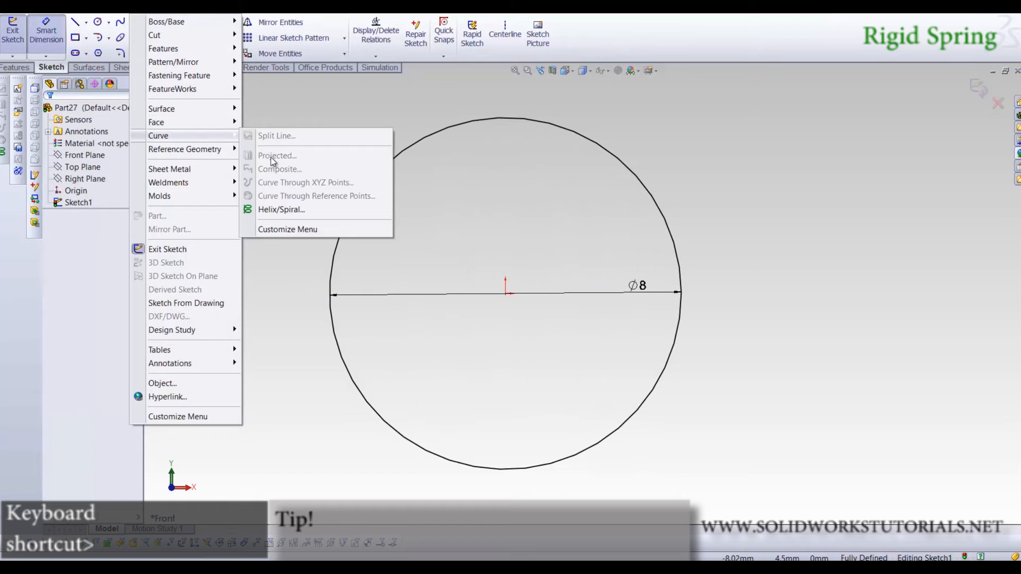
pyautogui.click(280, 211)
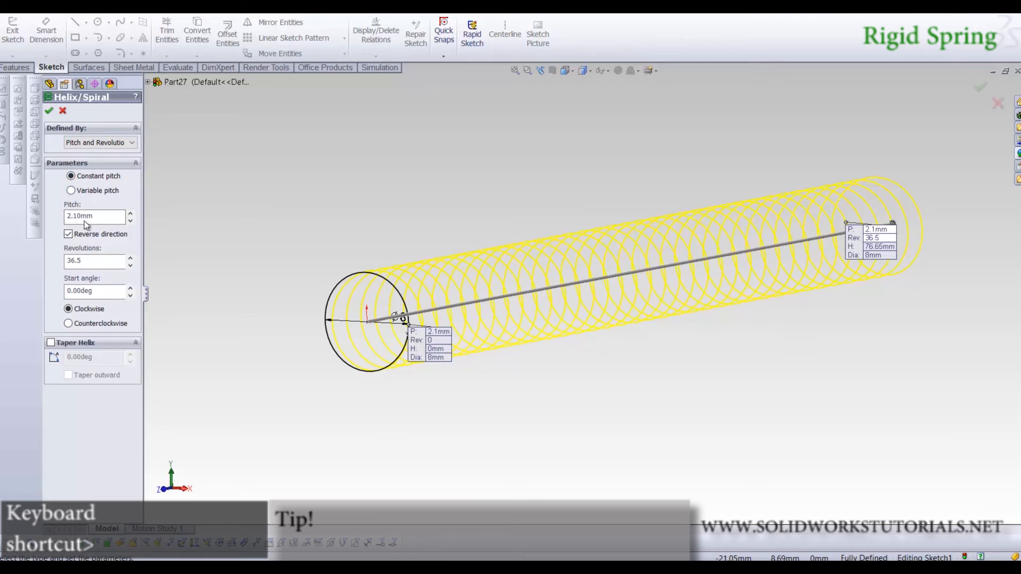
pyautogui.click(96, 259)
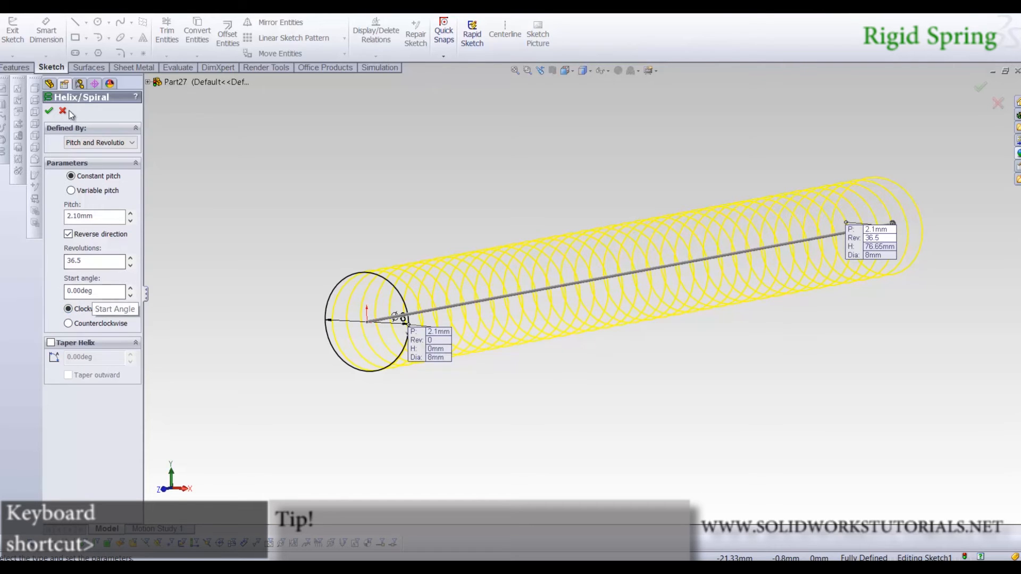
pyautogui.press('Return')
# Sketch a small circle on the Top Plane, centered on the end point of the helix
pyautogui.click(274, 180)
pyautogui.moveTo(274, 180); pyautogui.dragTo(556, 291, button='middle')
pyautogui.moveTo(530, 299); pyautogui.dragTo(531, 307, button='middle')
pyautogui.scroll(3, 552, 262)
pyautogui.scroll(-3, 552, 262)
pyautogui.click(61, 146)
pyautogui.click(85, 167)
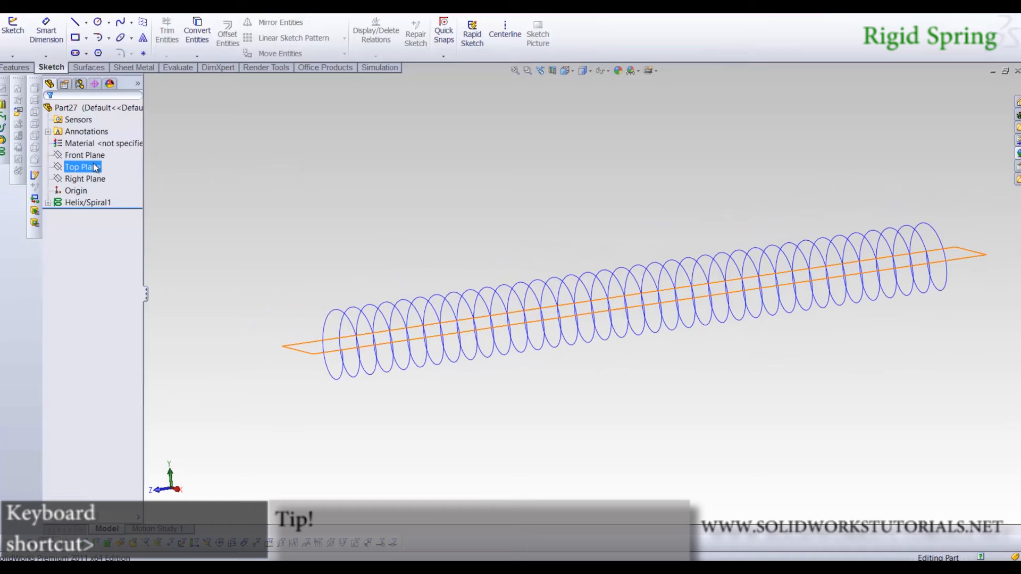
pyautogui.press('space')
pyautogui.doubleClick(336, 279)
pyautogui.scroll(-6, 573, 324)
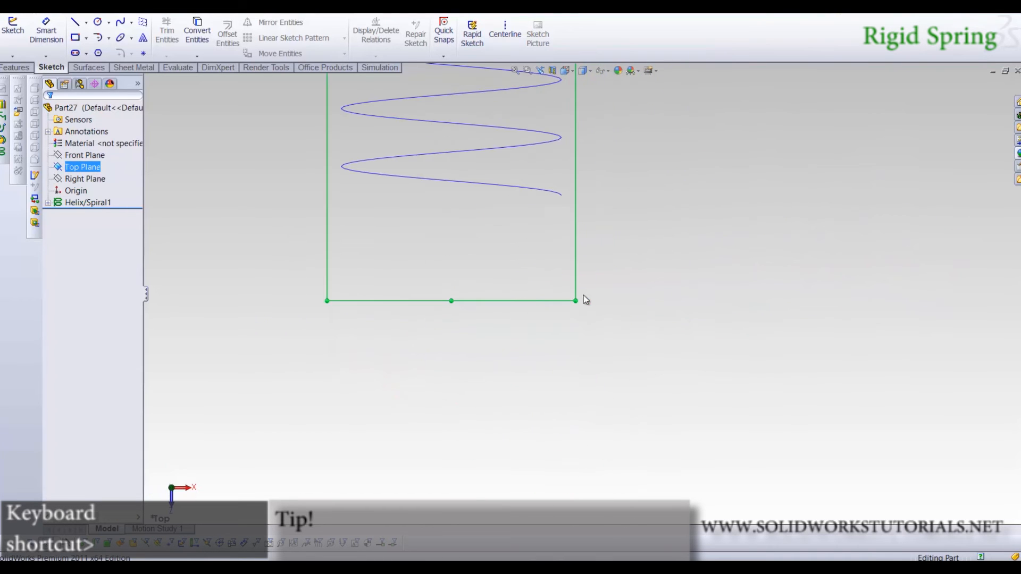
pyautogui.click(13, 29)
pyautogui.click(197, 56)
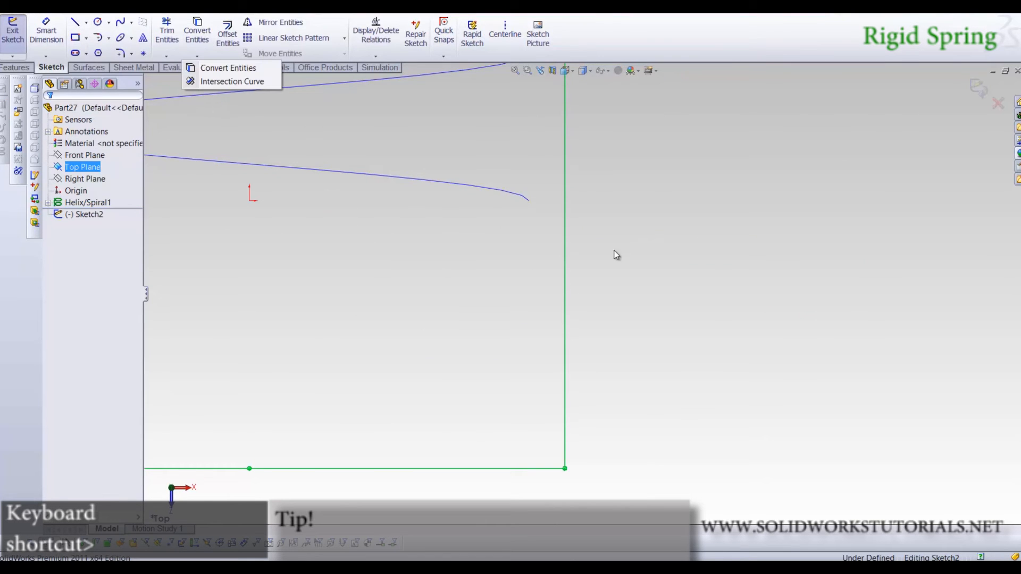
pyautogui.click(98, 22)
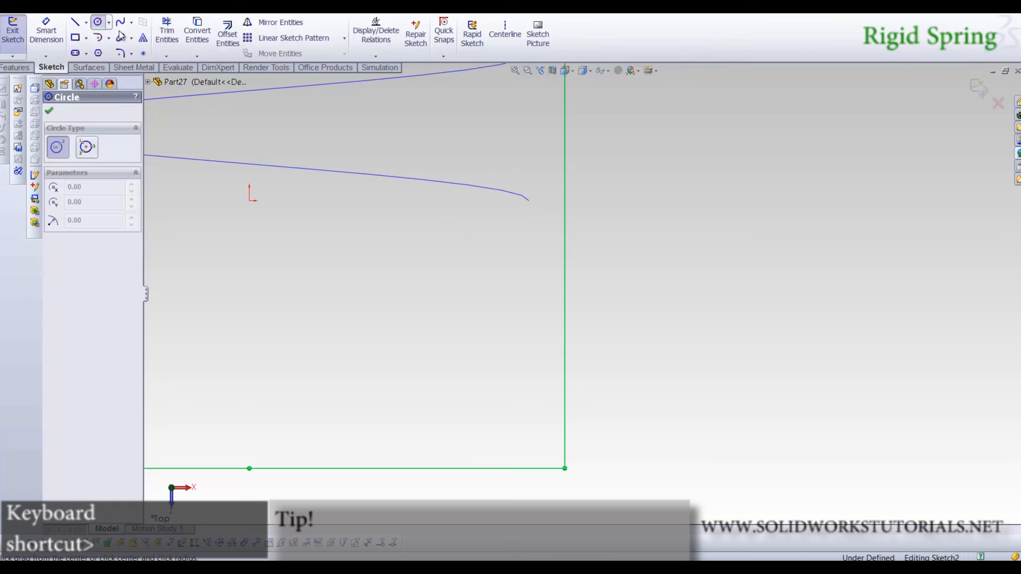
pyautogui.click(529, 200)
pyautogui.click(537, 164)
# Dimension the small circle's diameter to 1 mm and close the sketch
pyautogui.moveTo(597, 260); pyautogui.dragTo(565, 228, button='right')
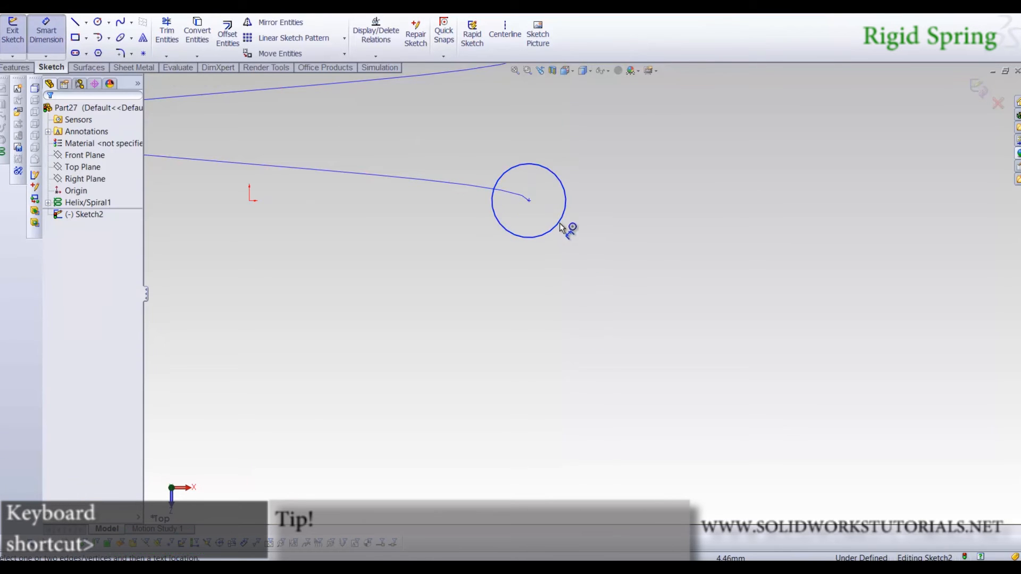
pyautogui.click(622, 271)
pyautogui.press('Return')
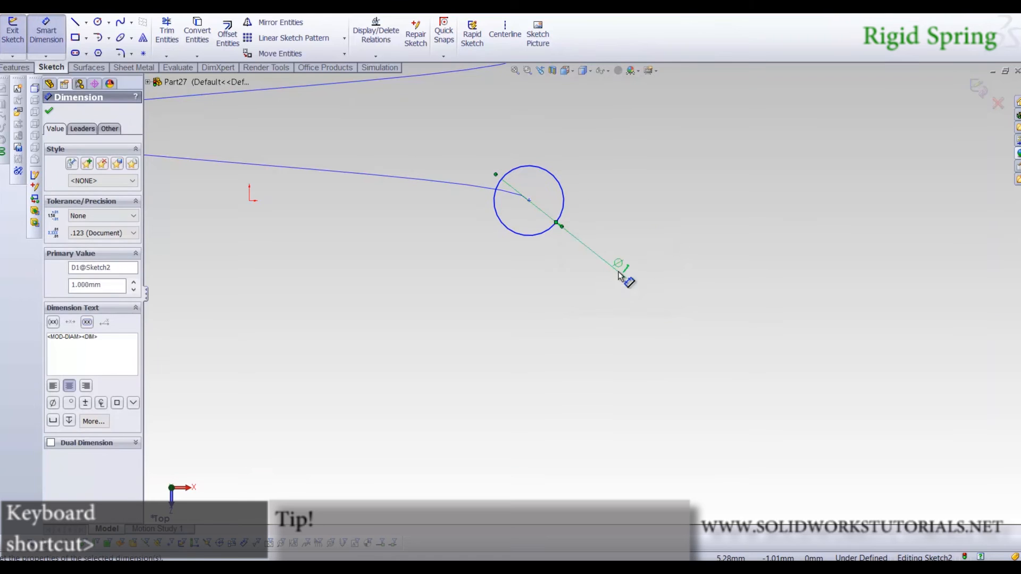
pyautogui.press('Escape')
pyautogui.click(979, 87)
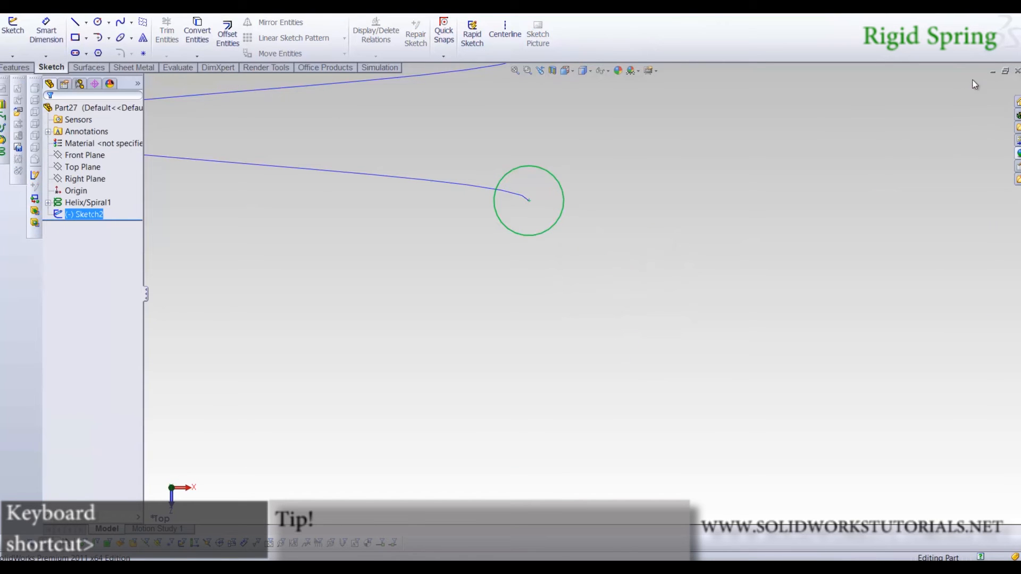
pyautogui.click(777, 135)
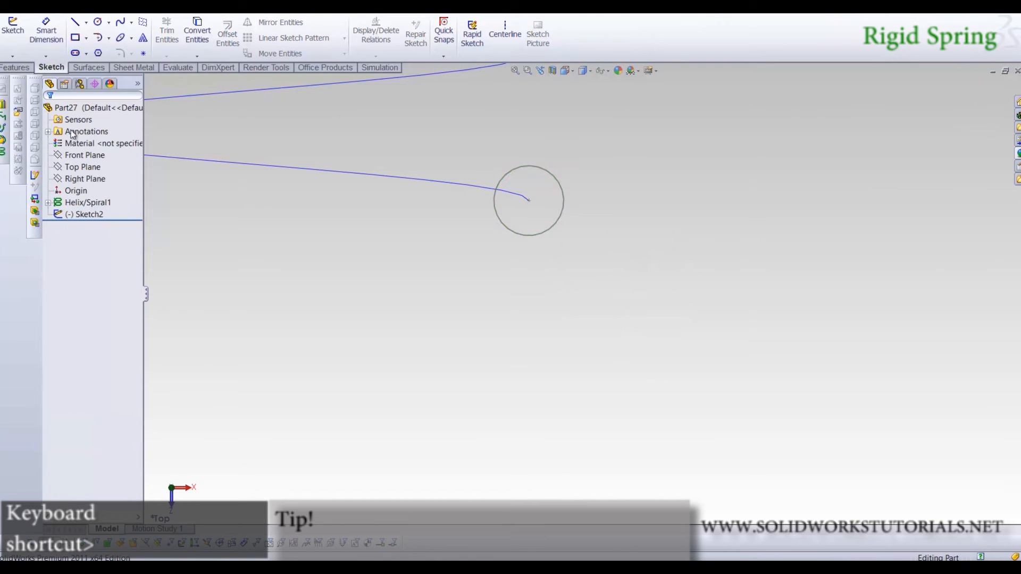
# Create a Swept Boss/Base using the 1 mm circle as the profile and the helix as the path
pyautogui.click(16, 67)
pyautogui.click(120, 27)
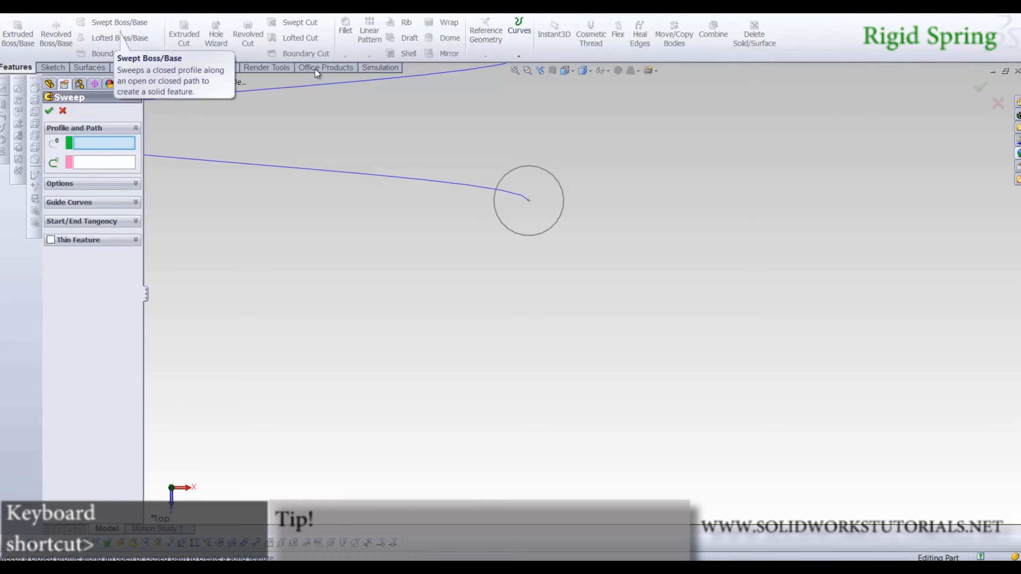
pyautogui.click(532, 167)
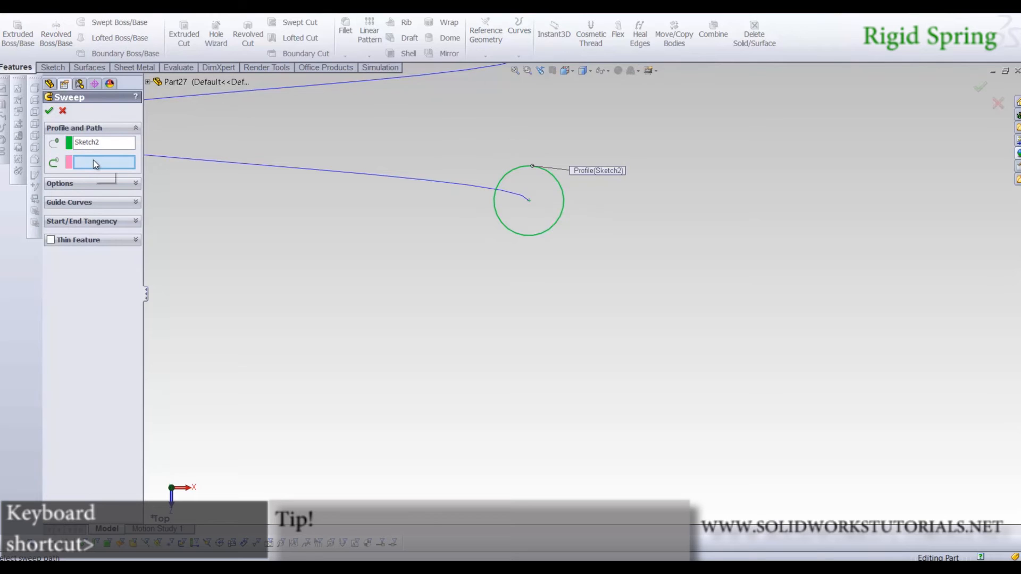
pyautogui.click(432, 180)
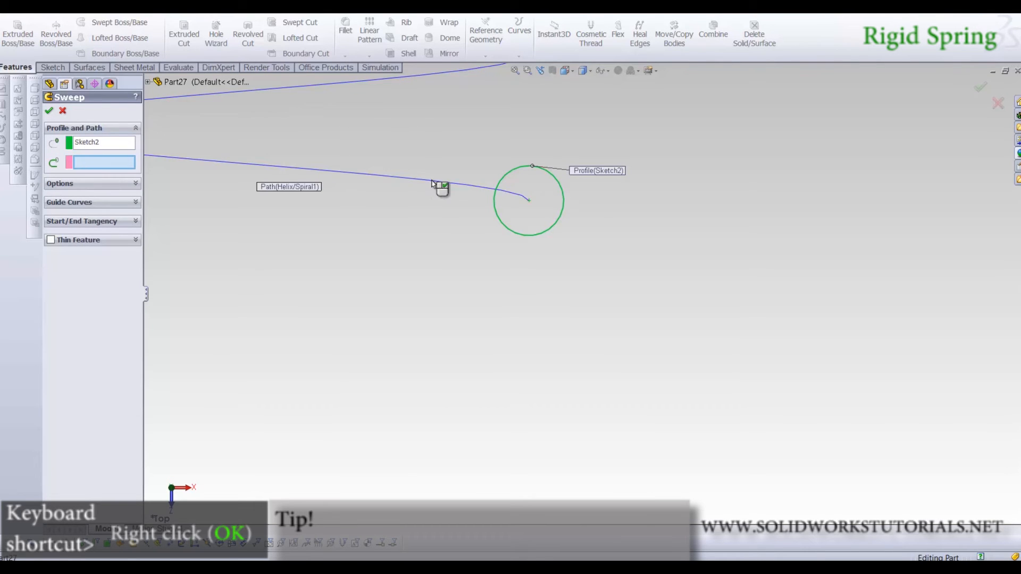
pyautogui.rightClick(611, 289)
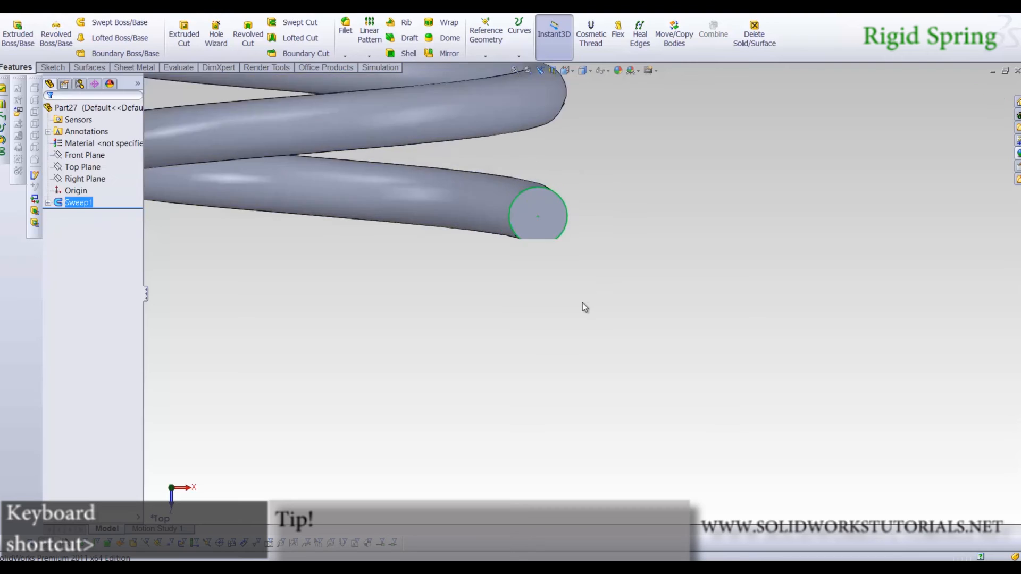
# Examine the swept spring from the side, including its dimensions and both coil ends
pyautogui.press('f')
pyautogui.moveTo(624, 189); pyautogui.dragTo(542, 207, button='middle')
pyautogui.scroll(-2, 614, 195)
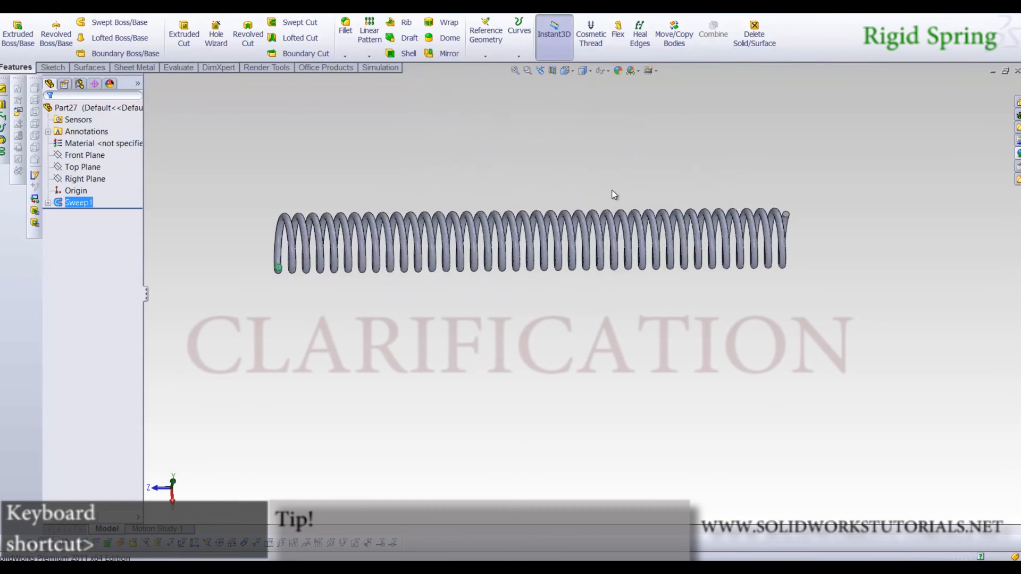
pyautogui.scroll(-2, 617, 245)
pyautogui.moveTo(597, 303); pyautogui.dragTo(609, 326, button='middle')
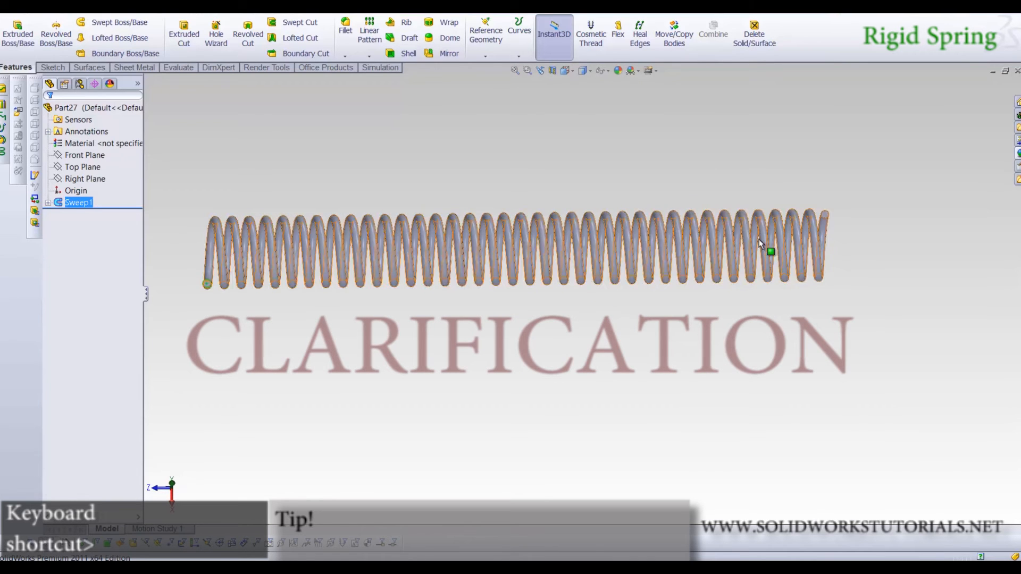
pyautogui.click(822, 235)
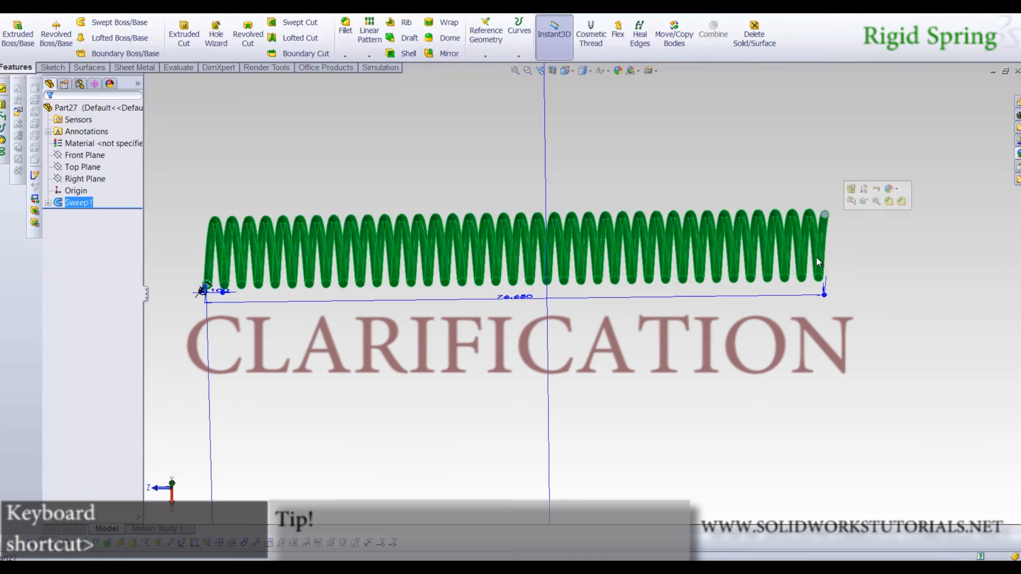
pyautogui.press('Escape')
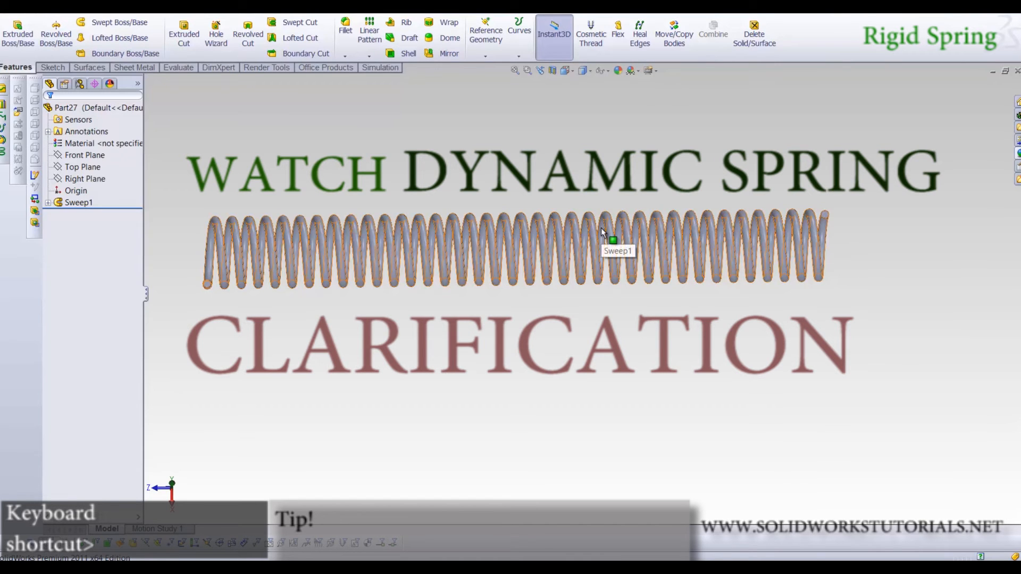
# Save the part as Rigid Spring in the Lamp tutorial folder
pyautogui.hotkey('ctrl', 's')
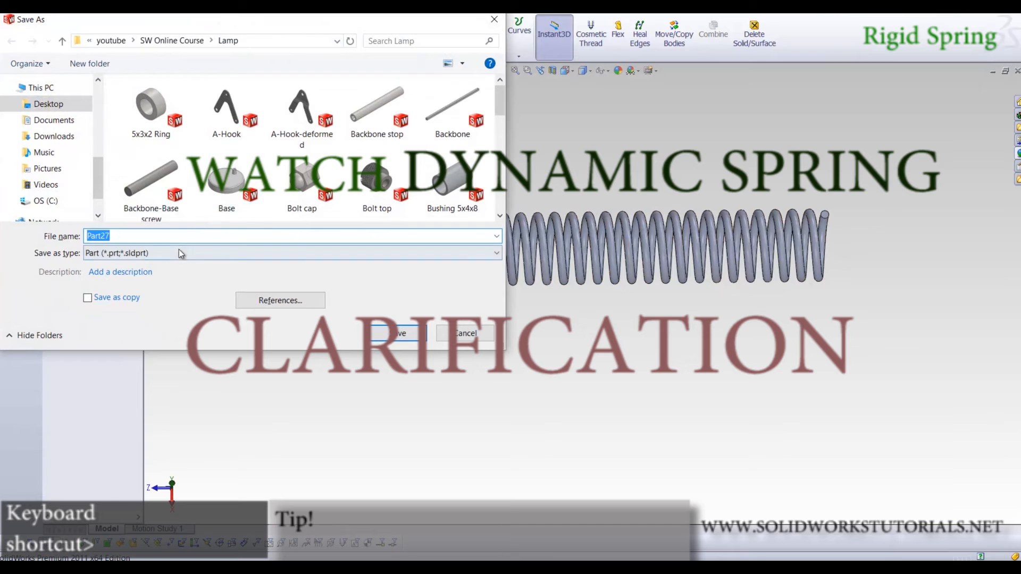
pyautogui.click(188, 41)
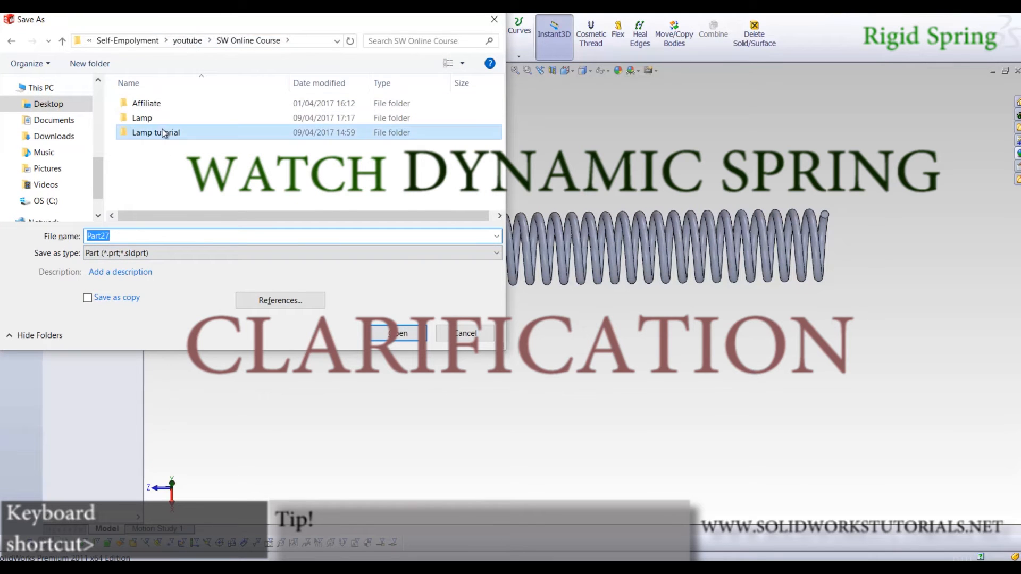
pyautogui.doubleClick(165, 135)
pyautogui.doubleClick(128, 240)
pyautogui.write('Rigid Spring')
pyautogui.press('Return')
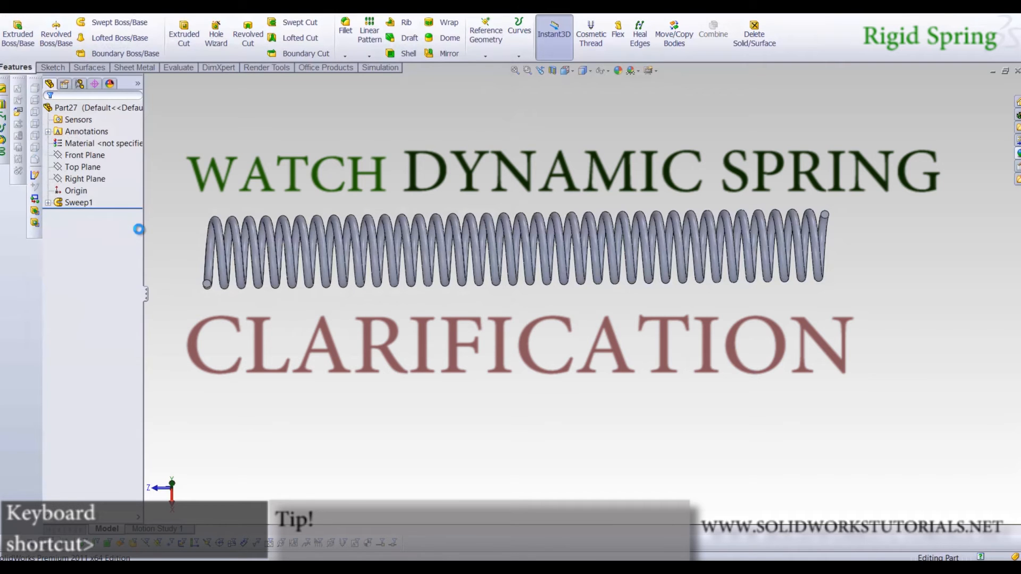
# Open the material library for the Rigid Spring part and collapse the Steel category
pyautogui.rightClick(122, 142)
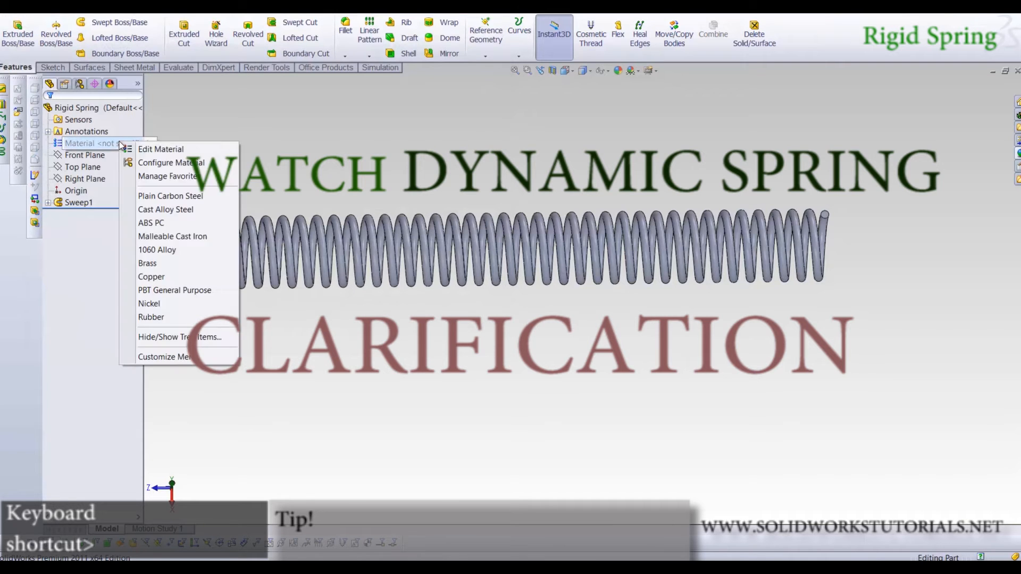
pyautogui.click(184, 163)
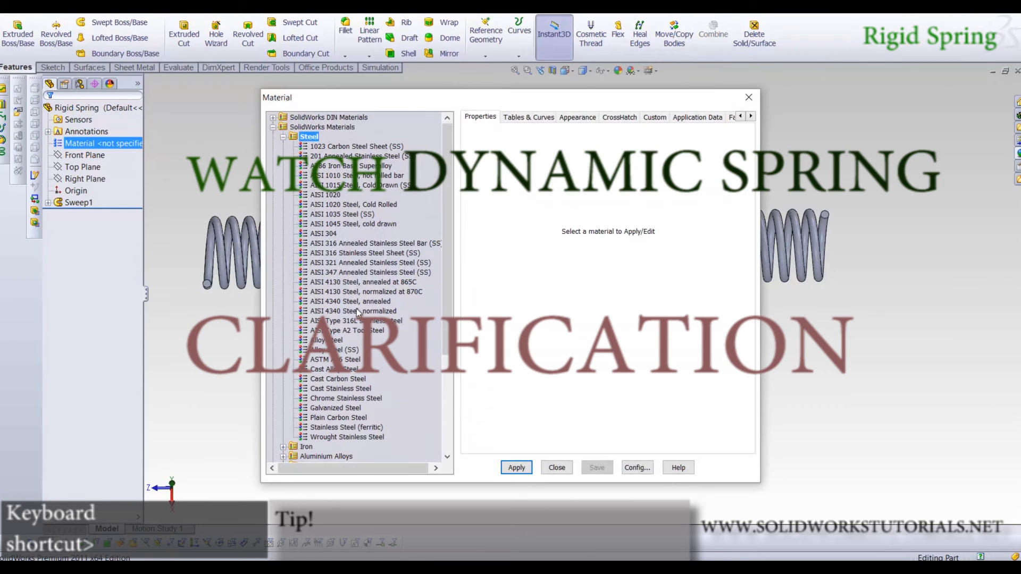
pyautogui.click(282, 137)
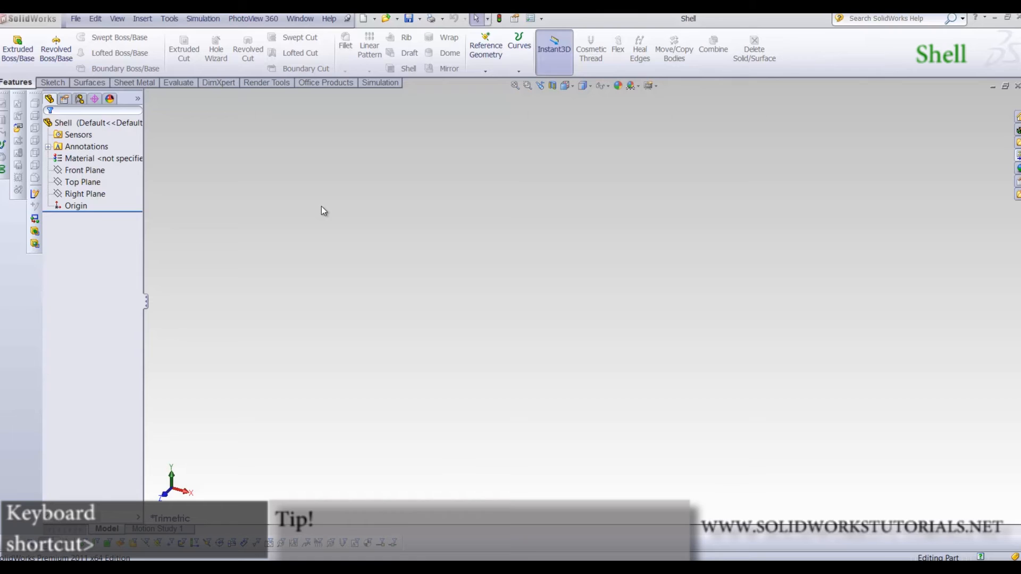
# Sketch a corner rectangle about 140 by 62 mm on the Front Plane, starting at the origin
pyautogui.click(85, 171)
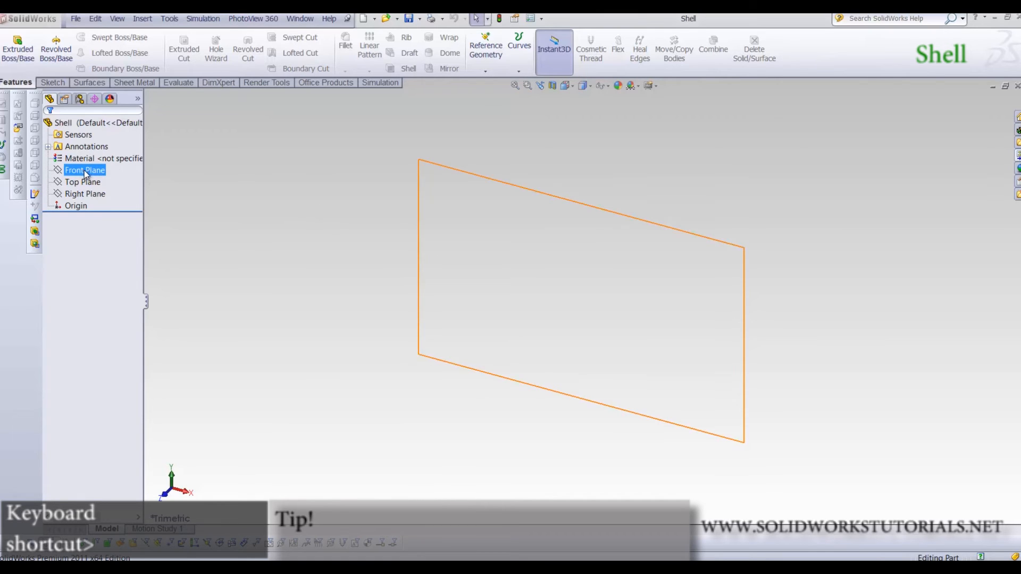
pyautogui.click(99, 155)
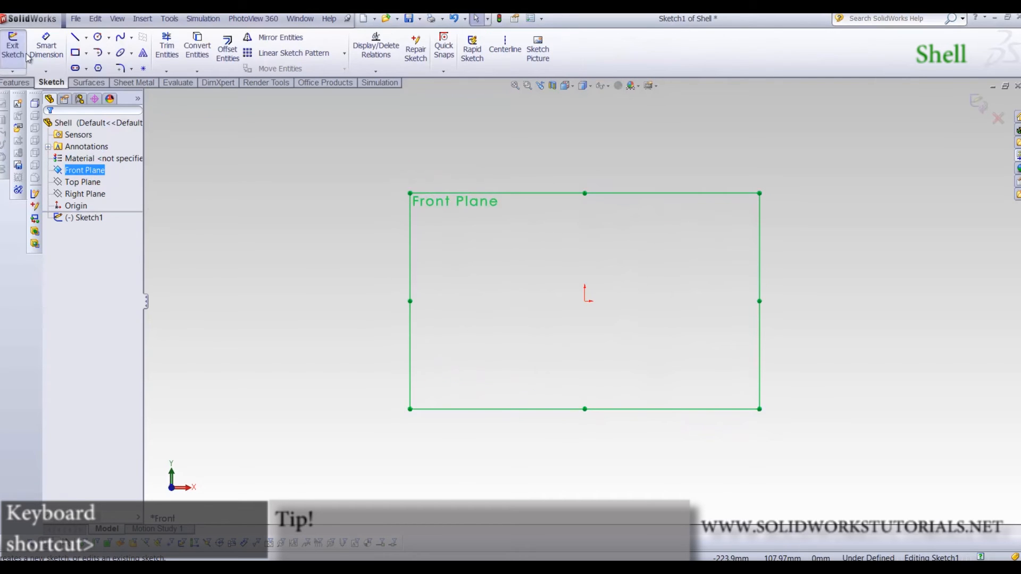
pyautogui.click(76, 54)
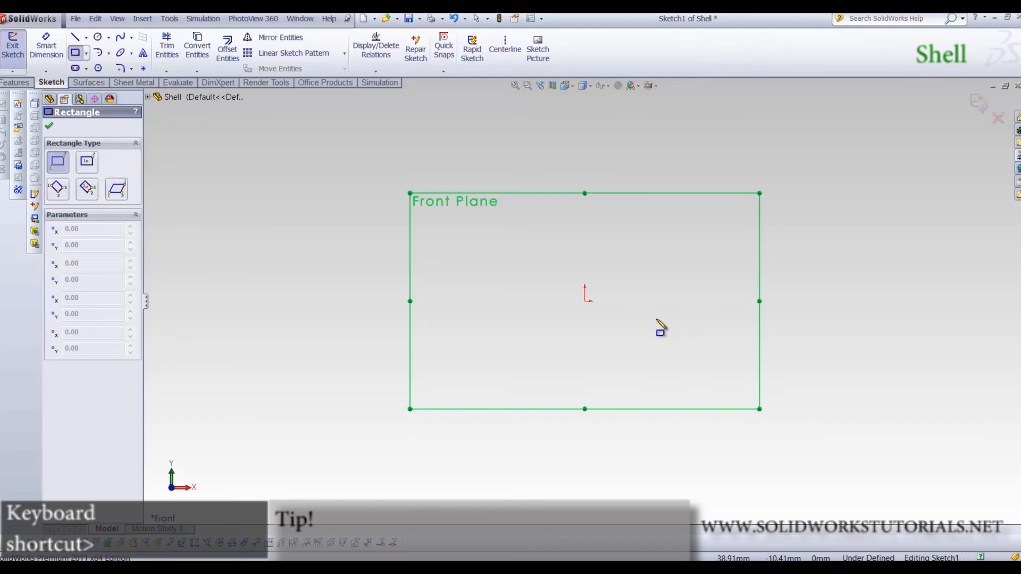
pyautogui.click(585, 301)
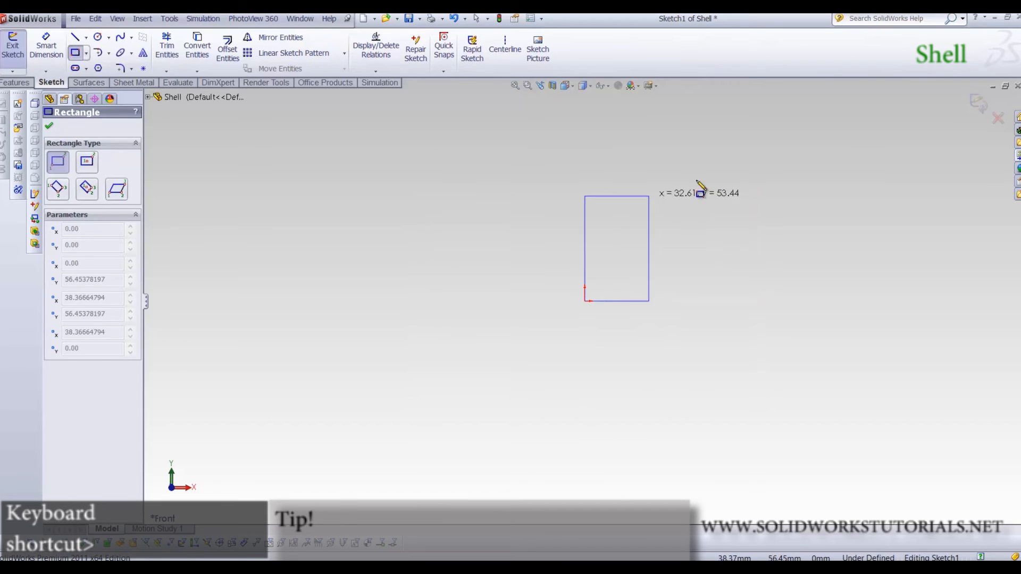
pyautogui.click(859, 180)
pyautogui.scroll(-2, 851, 229)
# Dimension the rectangle's height as 17.5 mm
pyautogui.moveTo(768, 399); pyautogui.dragTo(770, 269, button='right')
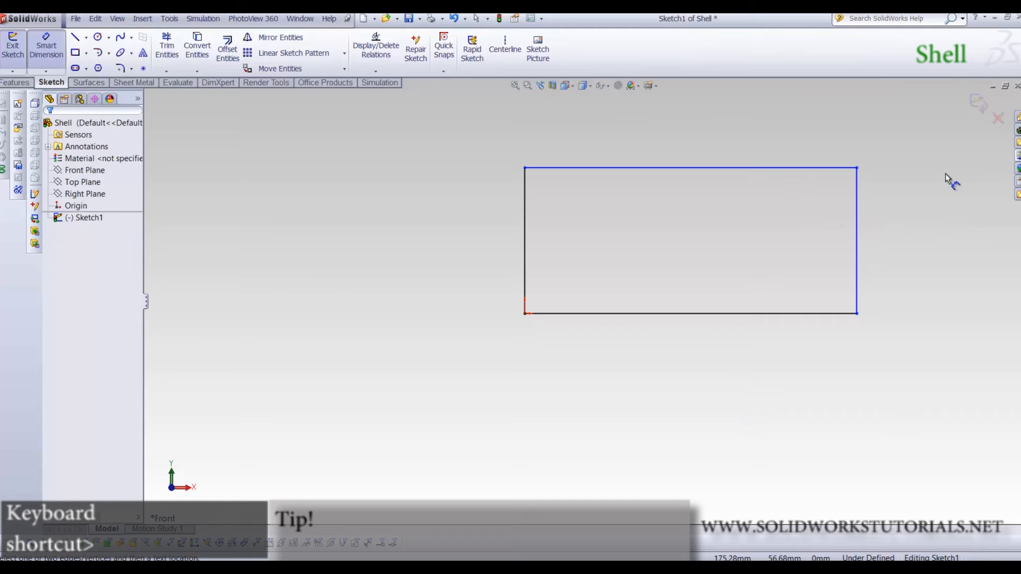
pyautogui.click(857, 225)
pyautogui.click(904, 232)
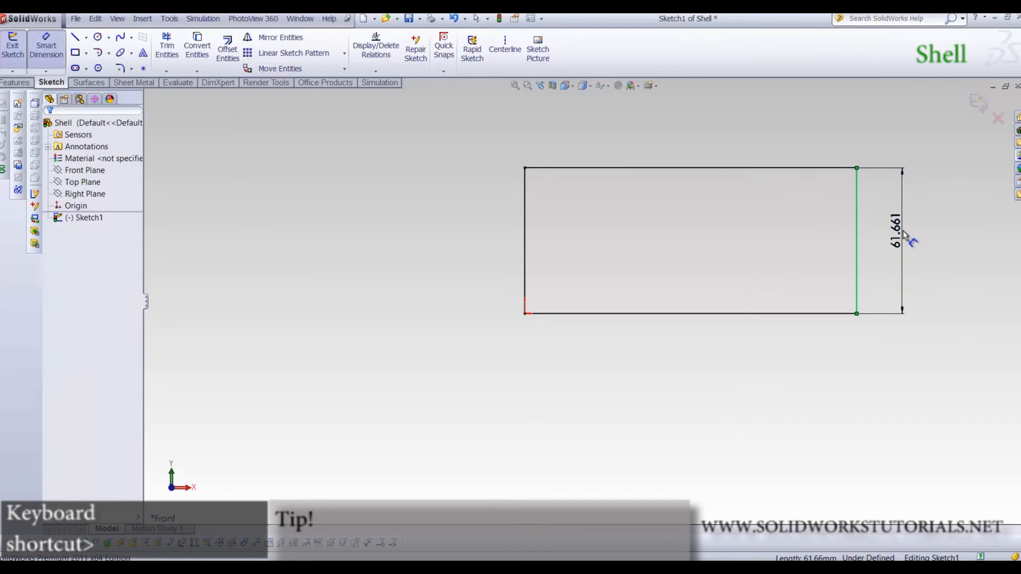
pyautogui.write('17.')
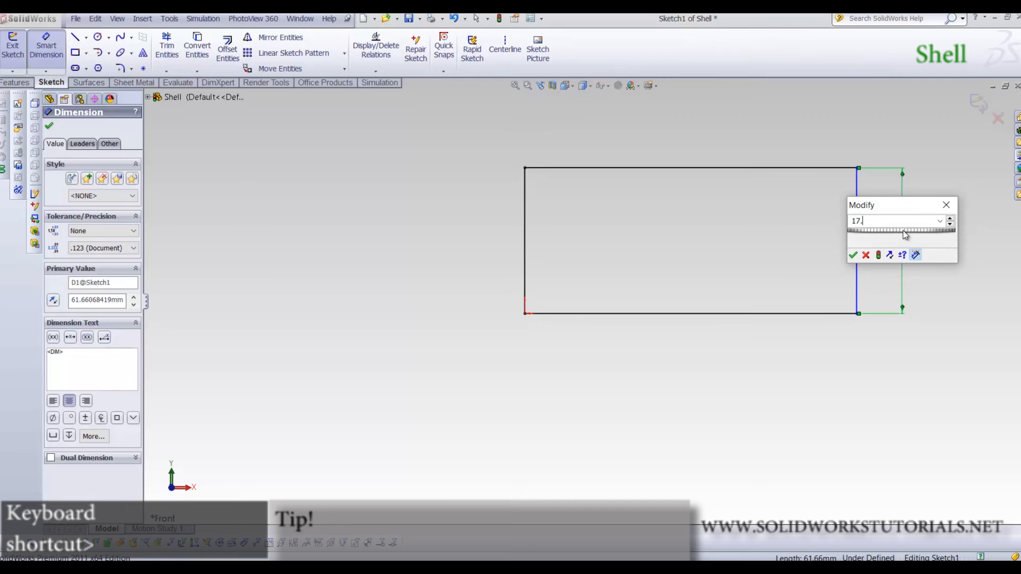
pyautogui.write('5')
pyautogui.click(853, 255)
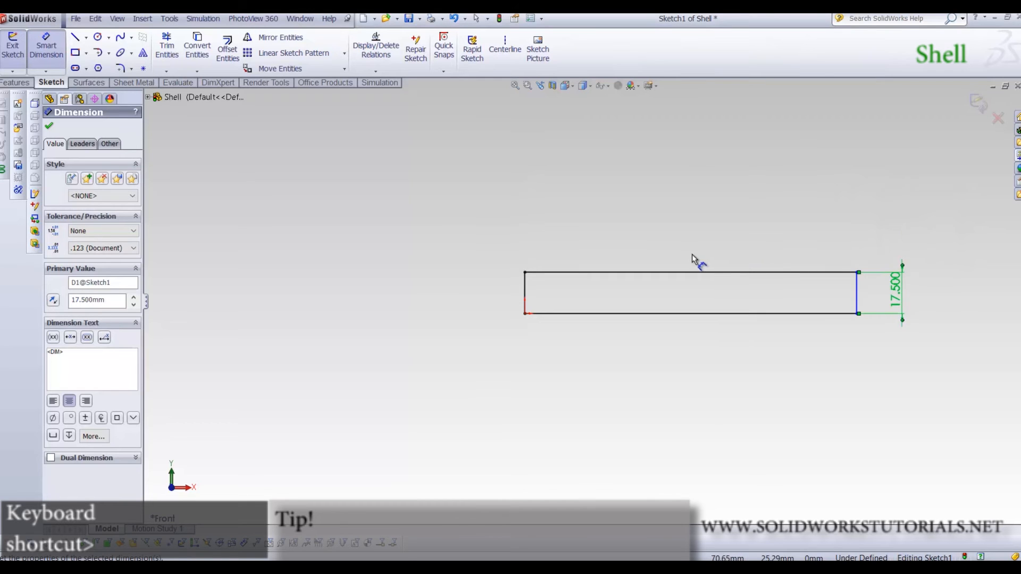
# Dimension the rectangle's horizontal length as 59 mm along its upper edge
pyautogui.scroll(-2, 738, 263)
pyautogui.click(632, 277)
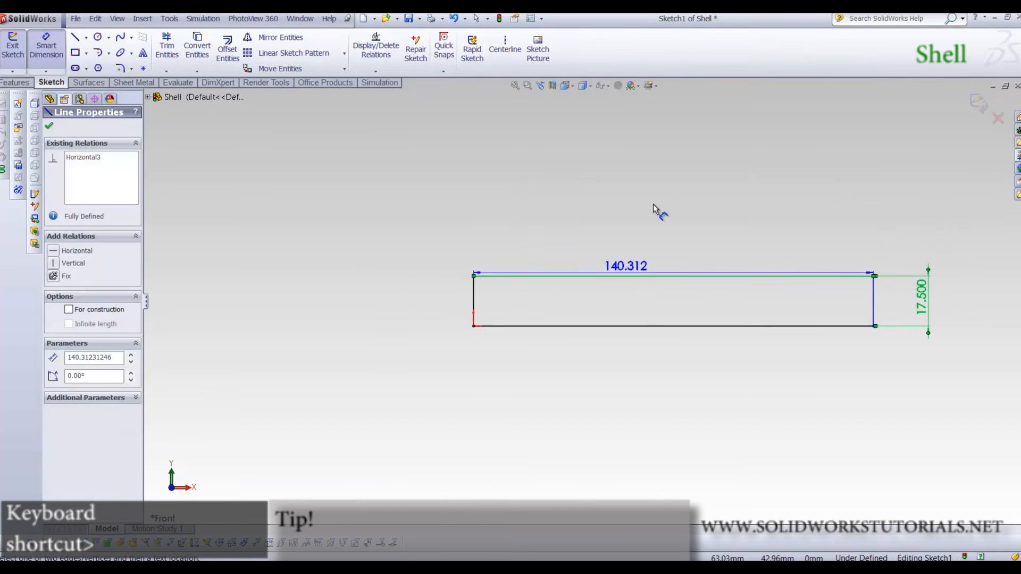
pyautogui.click(649, 220)
pyautogui.write('59')
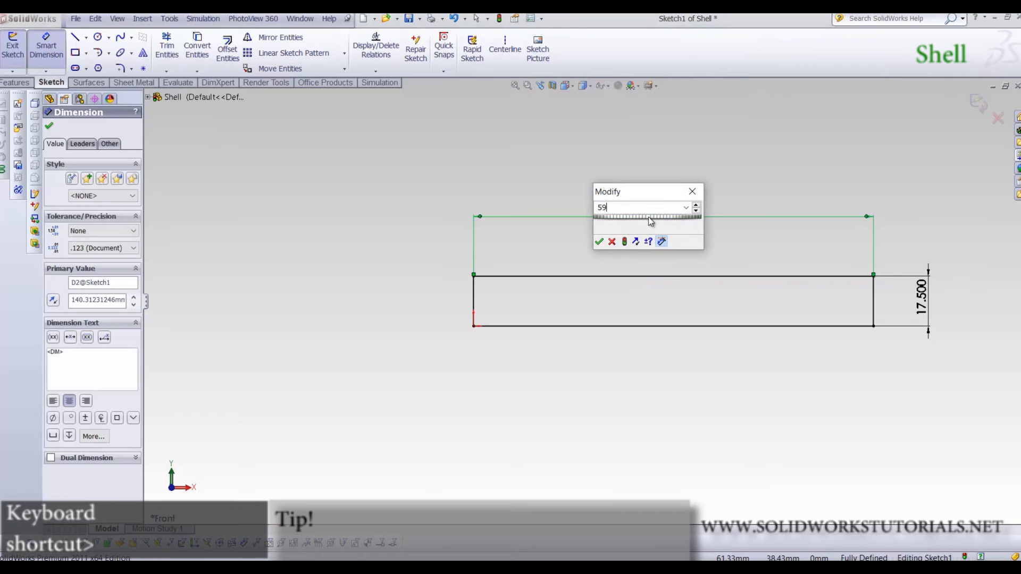
pyautogui.press('Return')
# Round the rectangle's upper corner farthest from the origin with a 3 mm sketch fillet
pyautogui.scroll(-3, 564, 258)
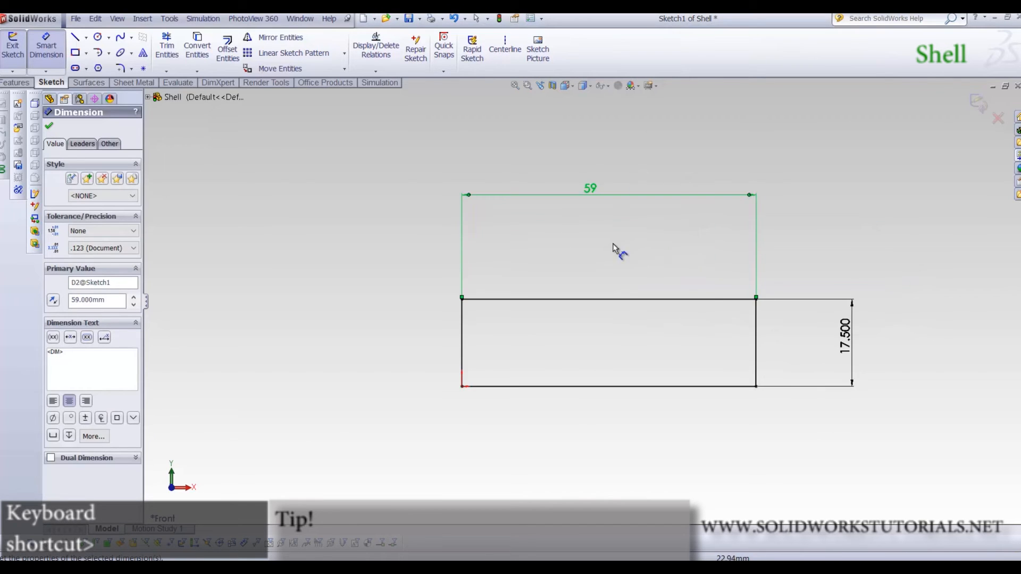
pyautogui.click(120, 68)
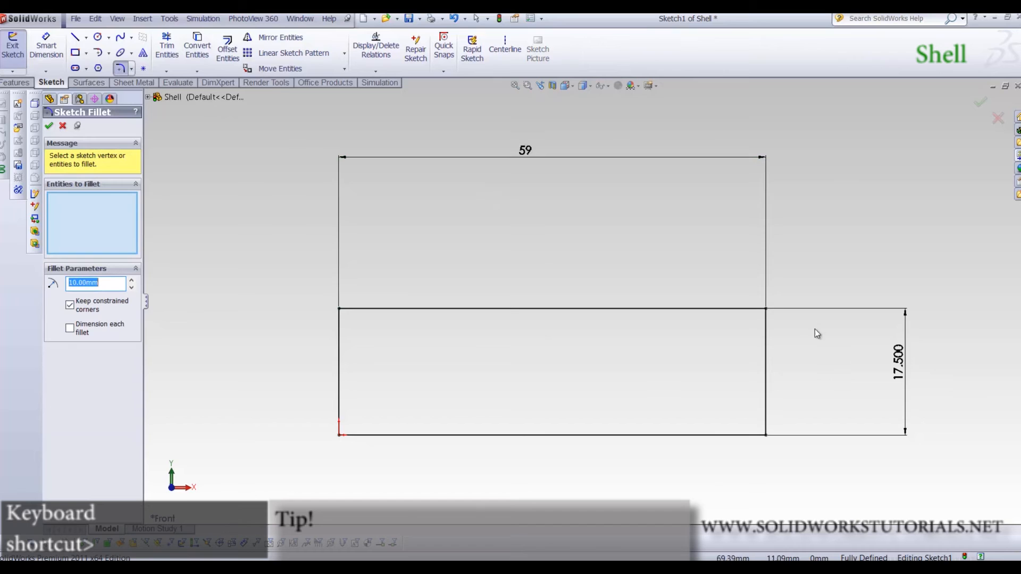
pyautogui.write('3')
pyautogui.press('Tab')
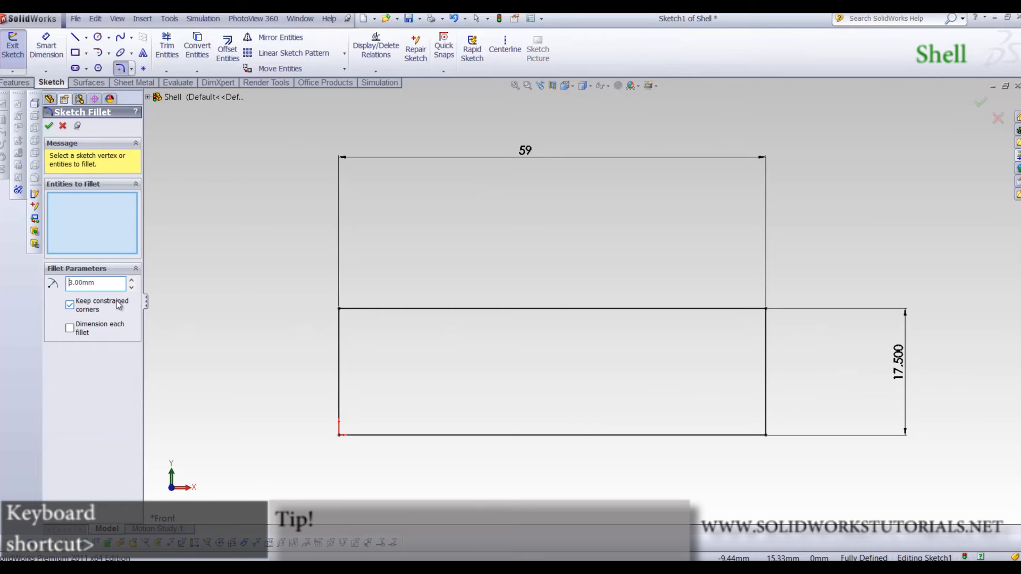
pyautogui.click(768, 310)
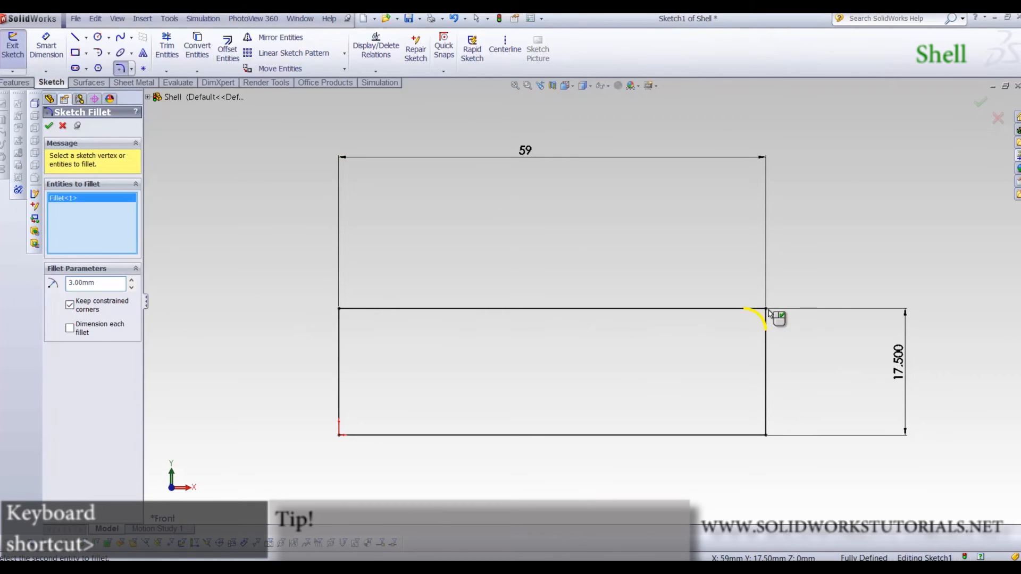
pyautogui.rightClick(769, 313)
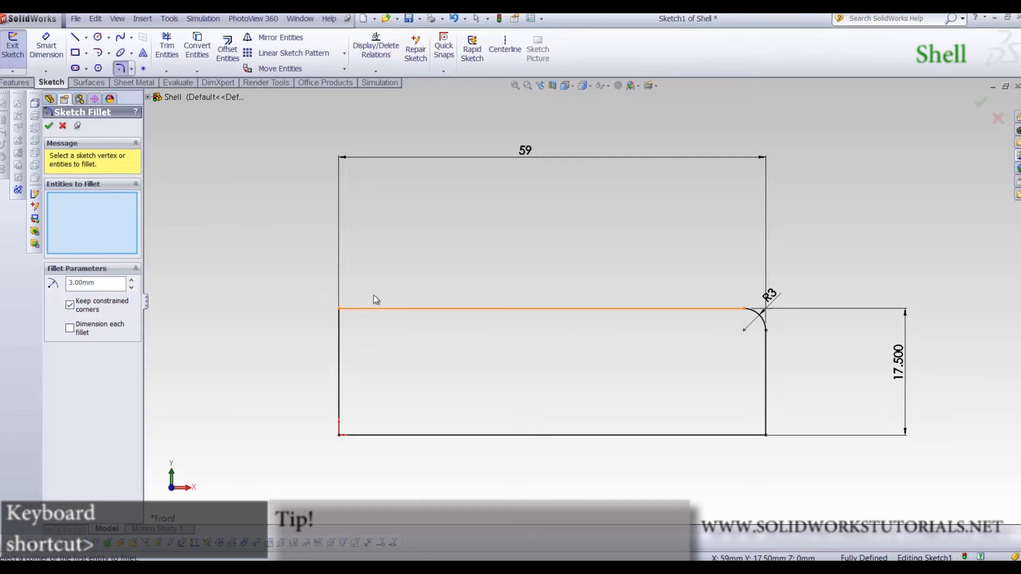
# Draw a three-point arc bulging above the rectangle's upper edge, with a chord about 3.8 mm and radius about 2.6 mm
pyautogui.scroll(-3, 373, 304)
pyautogui.scroll(3, 604, 326)
pyautogui.scroll(-3, 479, 298)
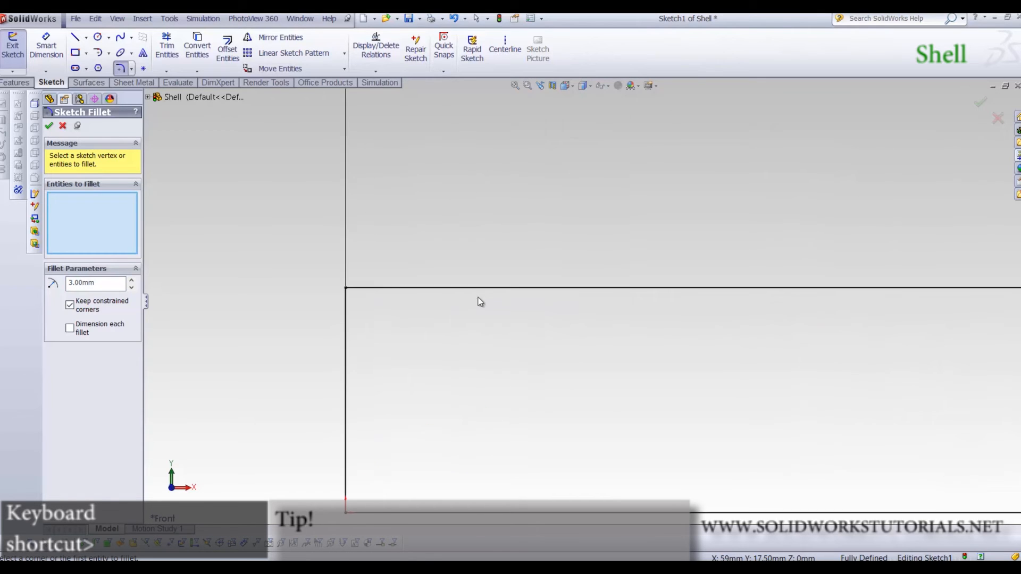
pyautogui.press('a')
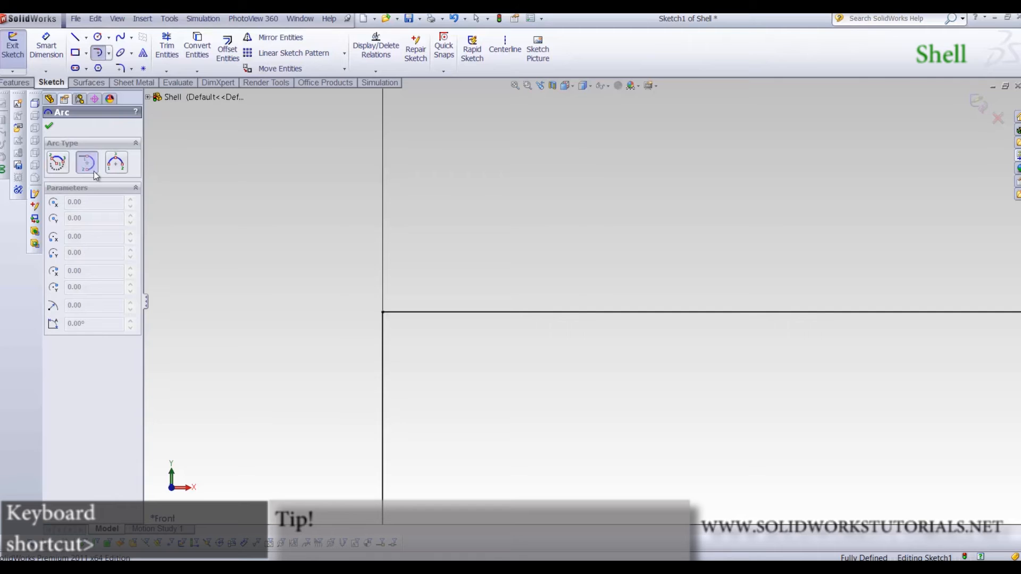
pyautogui.click(545, 312)
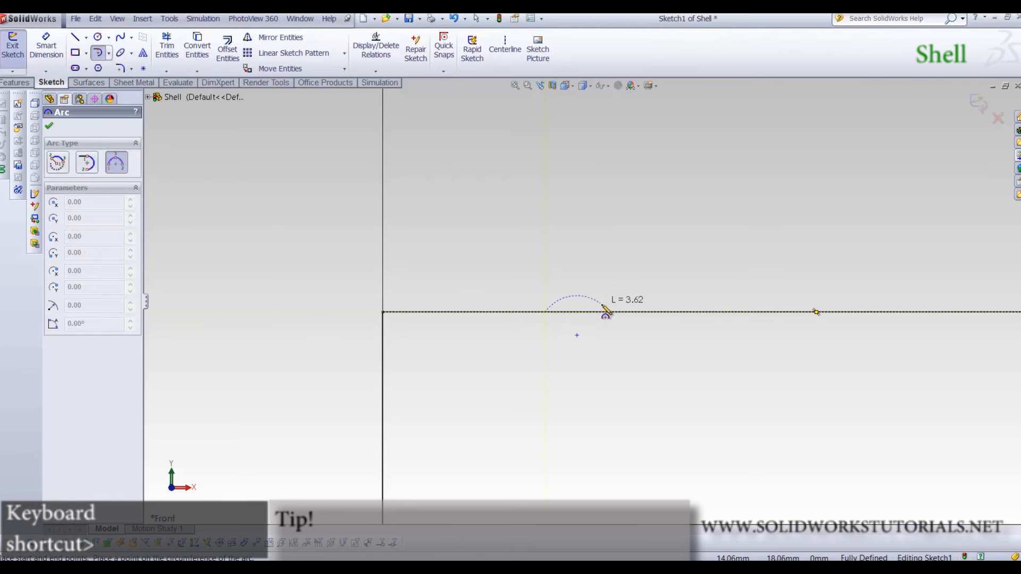
pyautogui.click(605, 312)
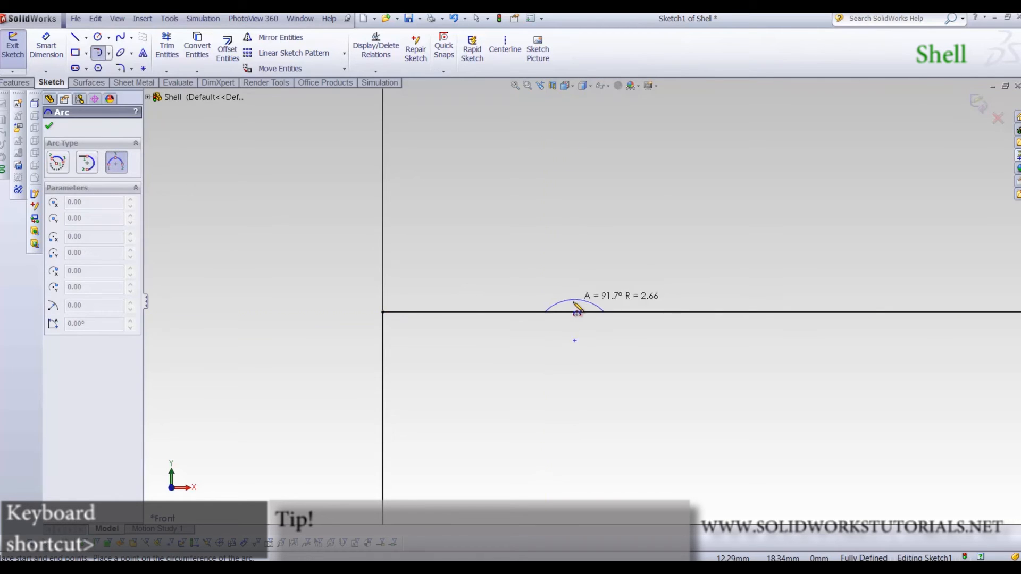
pyautogui.click(577, 307)
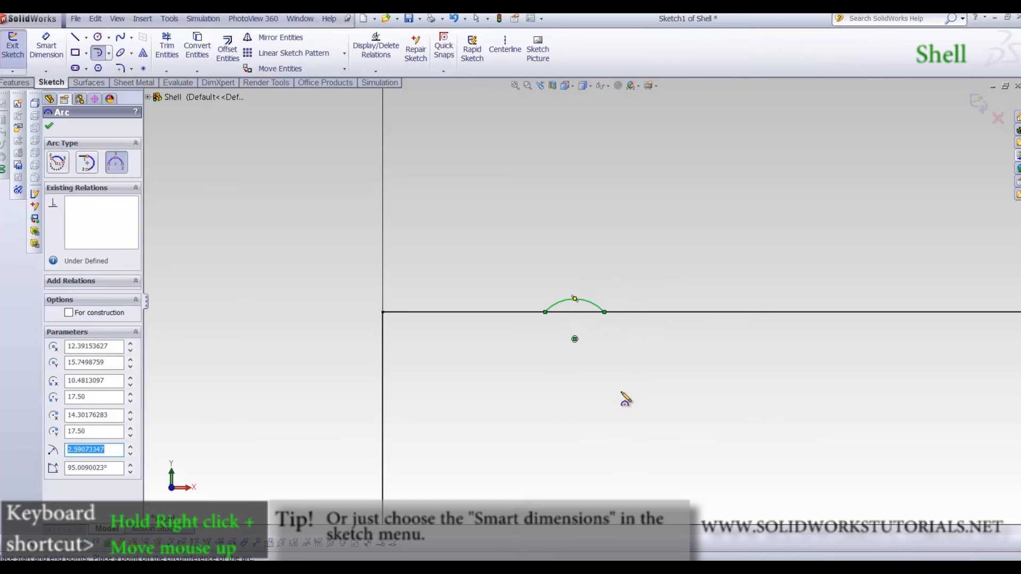
# Dimension the distance between the arc's two endpoints as 2 mm
pyautogui.moveTo(623, 399); pyautogui.dragTo(566, 318, button='right')
pyautogui.click(545, 312)
pyautogui.click(605, 312)
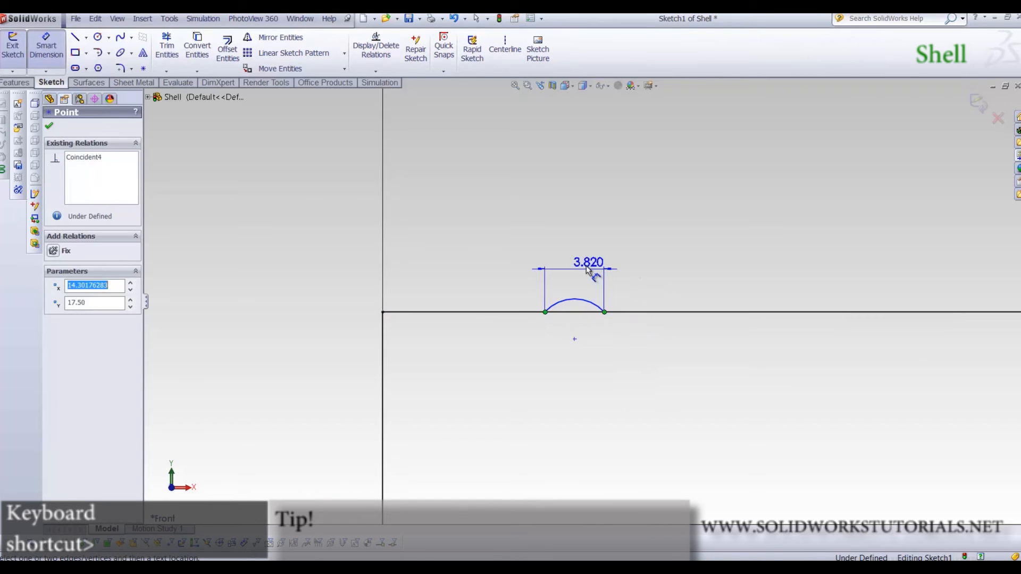
pyautogui.click(584, 268)
pyautogui.write('2')
pyautogui.press('Return')
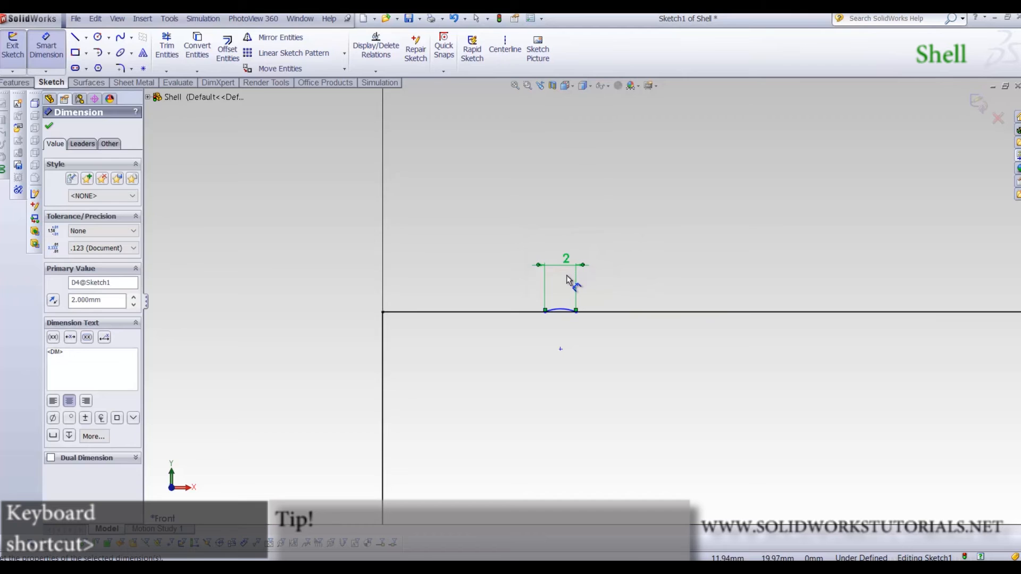
# Dimension the radius of the small arc on the upper edge as 2 mm
pyautogui.scroll(-3, 568, 280)
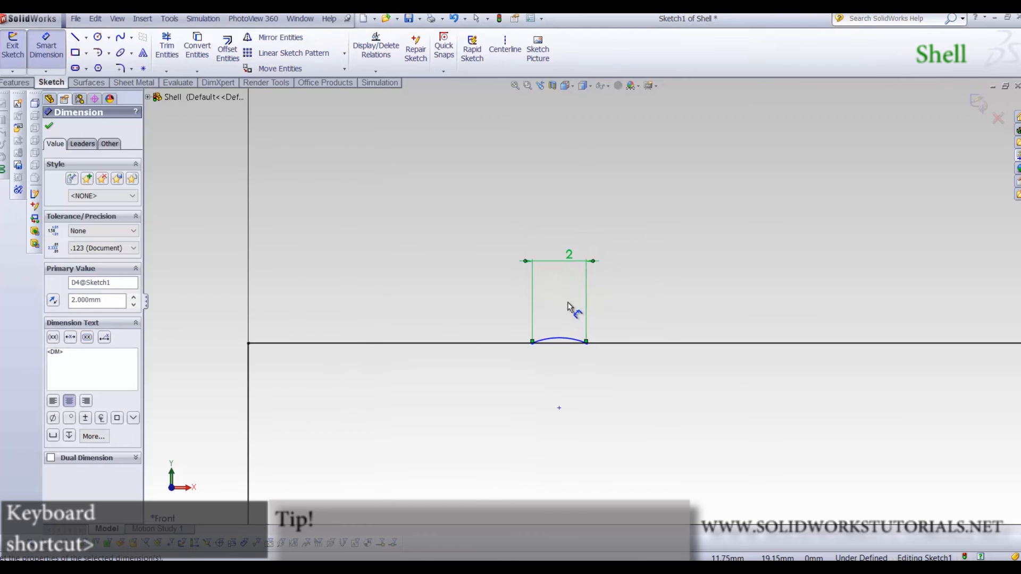
pyautogui.click(579, 338)
pyautogui.click(650, 299)
pyautogui.write('2')
pyautogui.press('Return')
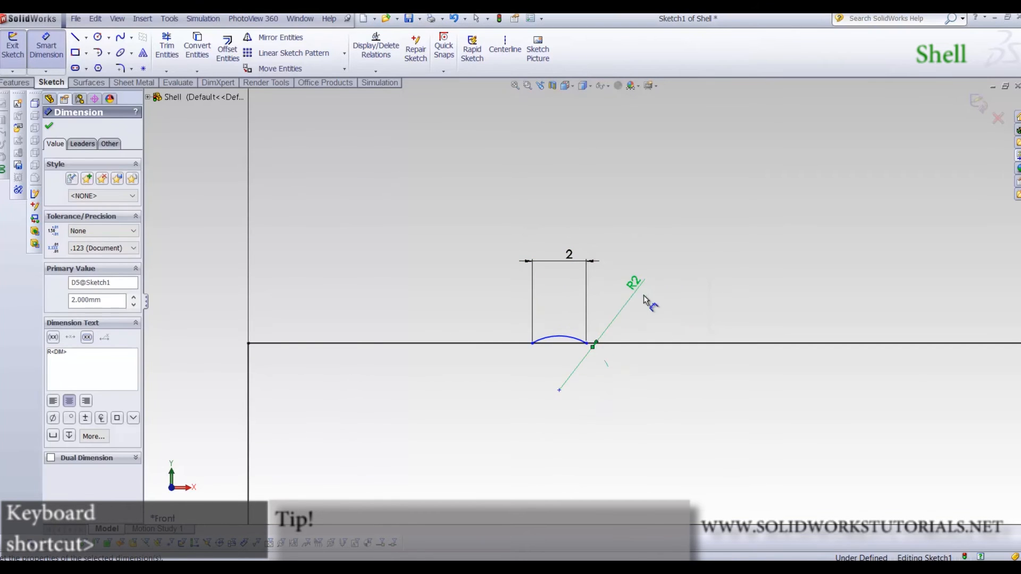
# Dimension the distance from the rectangle's vertical edge at the origin to the arc's nearer endpoint as 15 mm
pyautogui.click(533, 344)
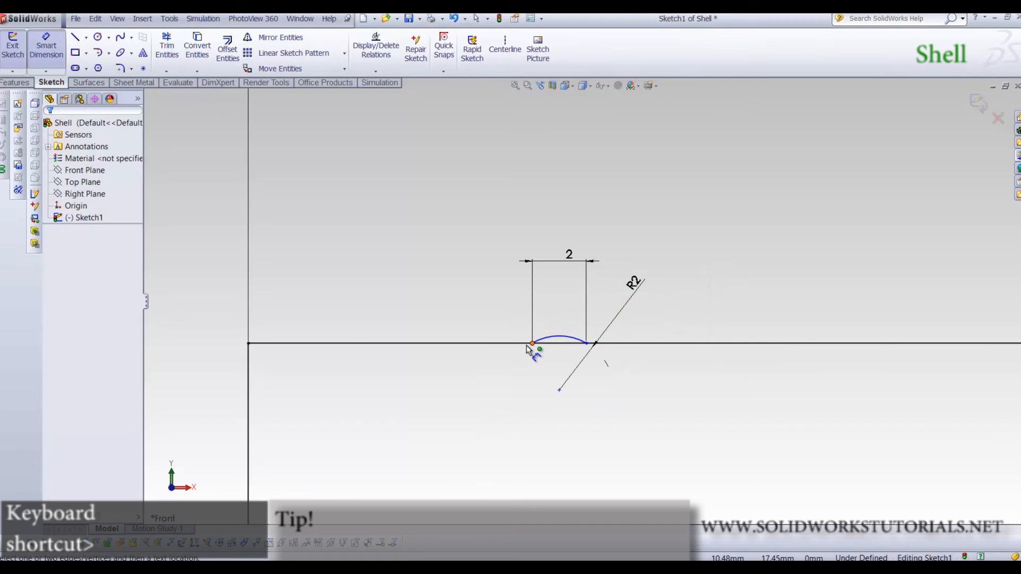
pyautogui.click(248, 344)
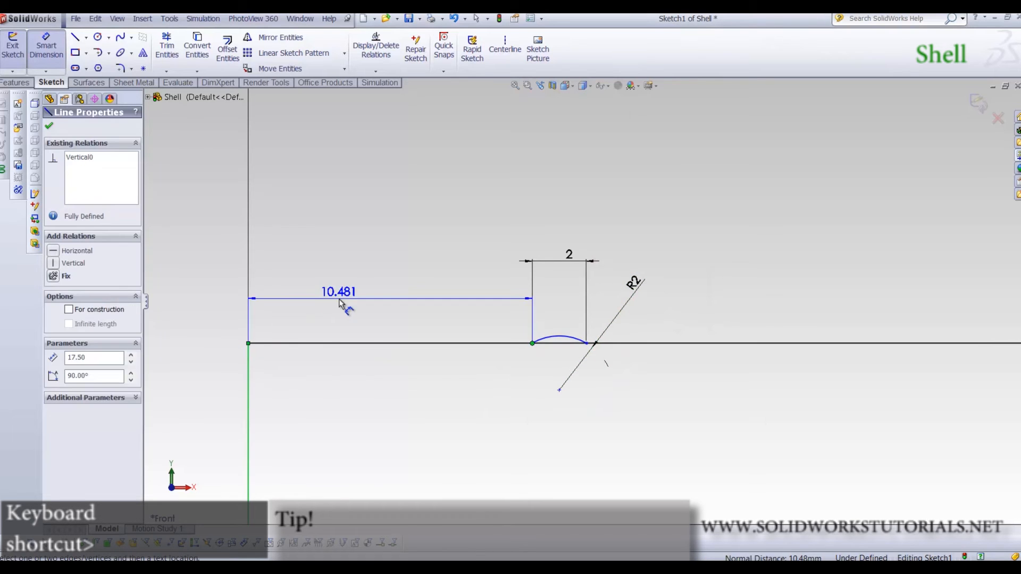
pyautogui.click(343, 302)
pyautogui.write('15')
pyautogui.press('Return')
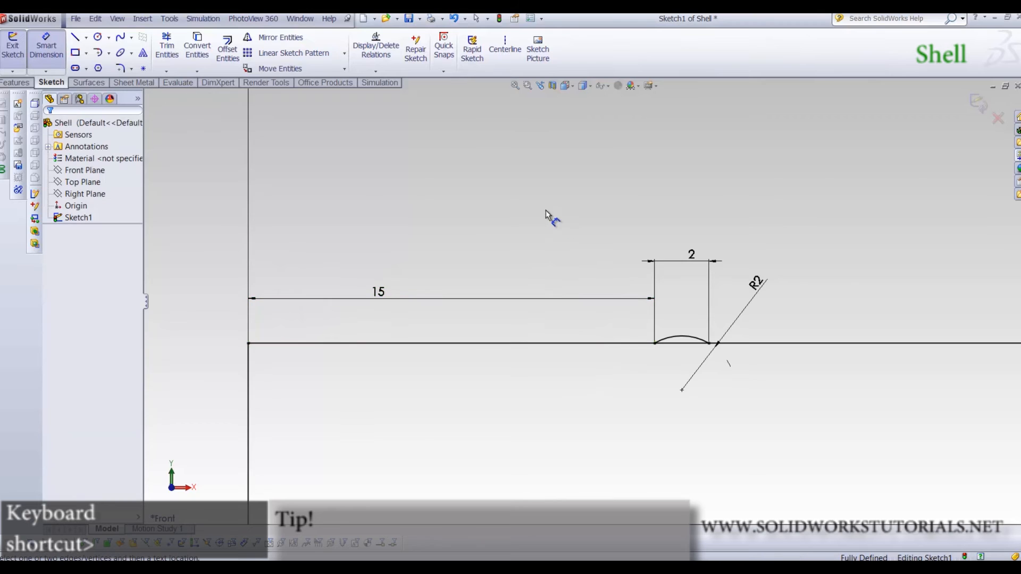
# Trim away the segment of the upper edge beneath the small arc
pyautogui.scroll(3, 601, 301)
pyautogui.scroll(-5, 645, 357)
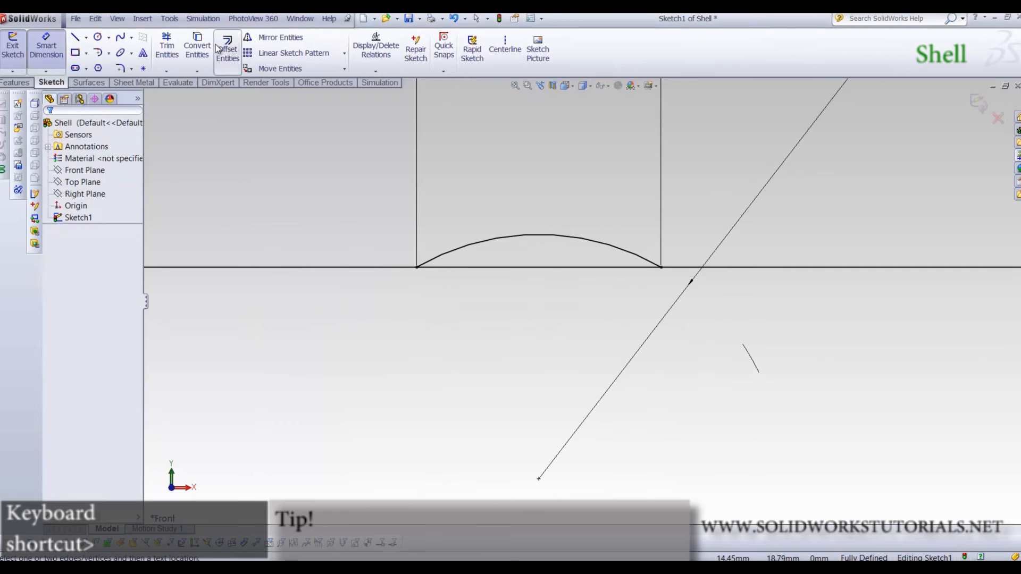
pyautogui.click(166, 47)
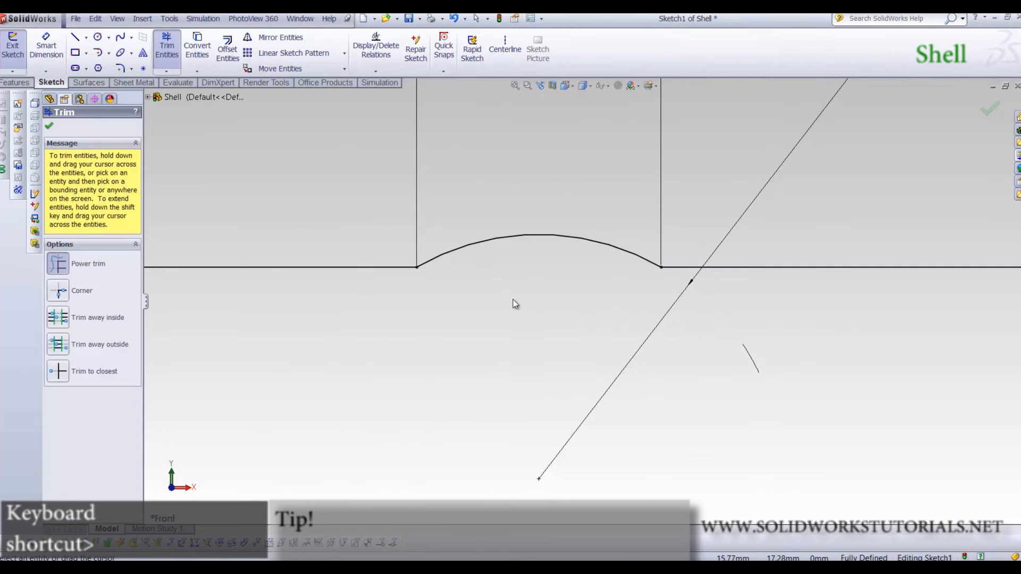
pyautogui.scroll(3, 456, 290)
pyautogui.scroll(4, 403, 225)
pyautogui.scroll(-4, 681, 285)
pyautogui.scroll(3, 682, 340)
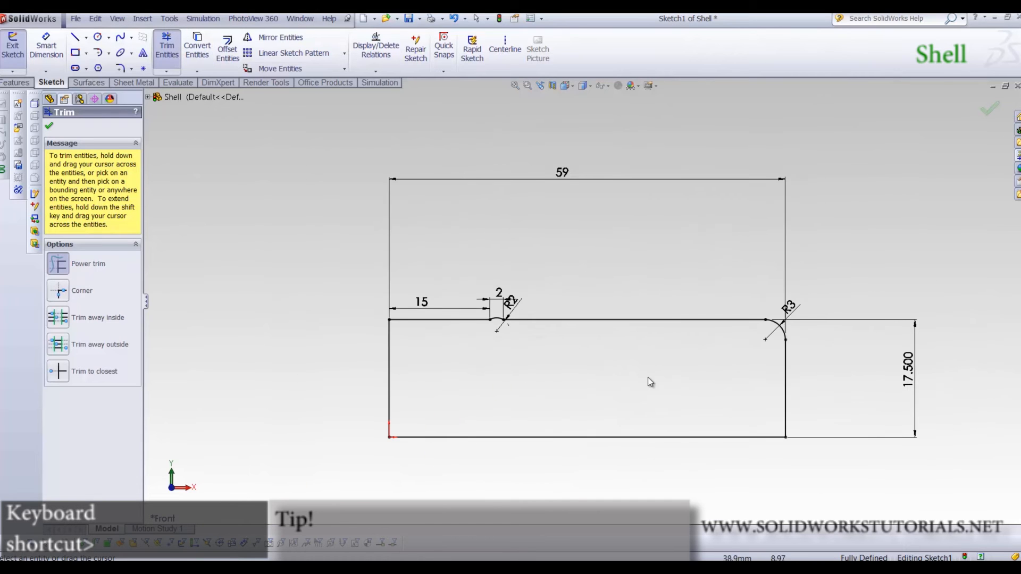
# Revolve the closed profile 360 degrees about the rectangle's 59 mm bottom line as a Revolved Boss/Base
pyautogui.click(17, 82)
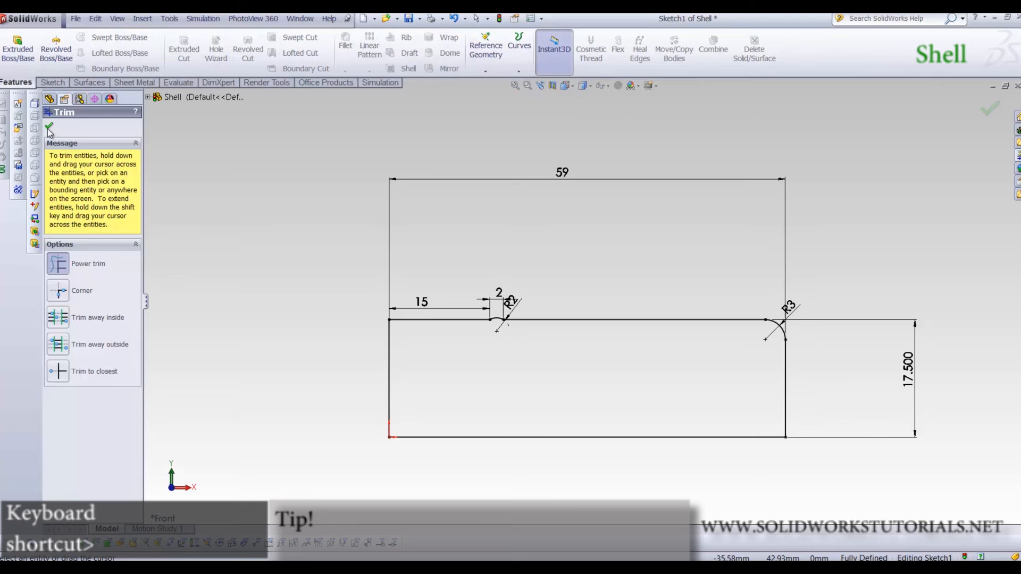
pyautogui.press('Escape')
pyautogui.click(56, 49)
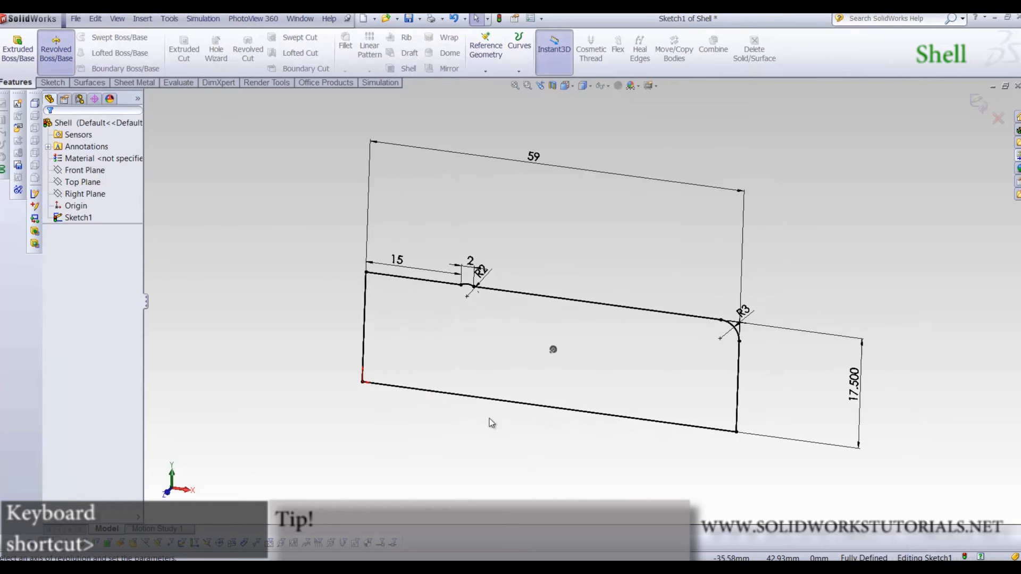
pyautogui.click(467, 382)
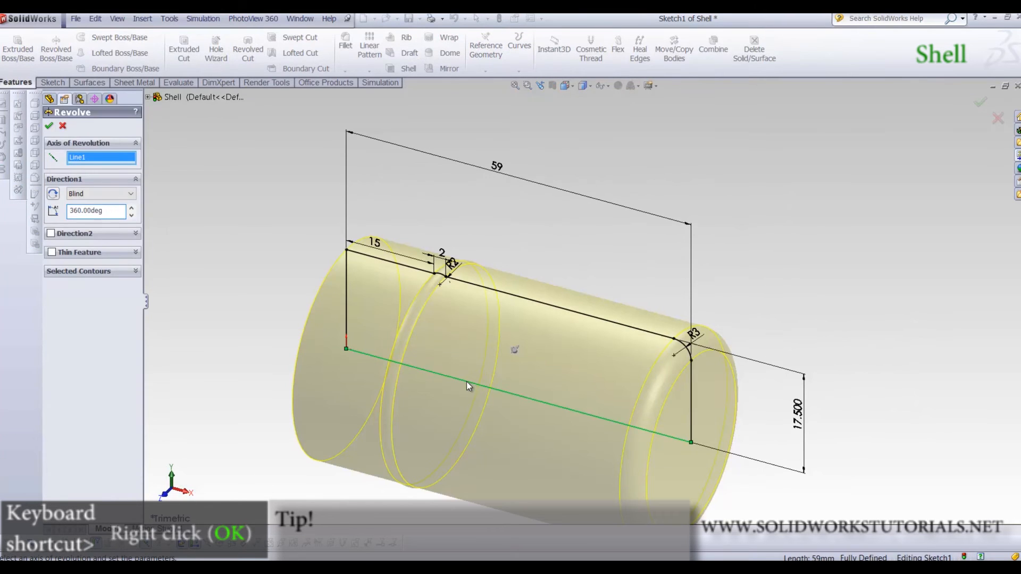
pyautogui.rightClick(467, 381)
pyautogui.click(494, 212)
# Hollow the revolved body with a 1 mm Shell, removing the flat end face beside the small ridge
pyautogui.scroll(3, 531, 360)
pyautogui.moveTo(530, 360); pyautogui.dragTo(575, 352, button='middle')
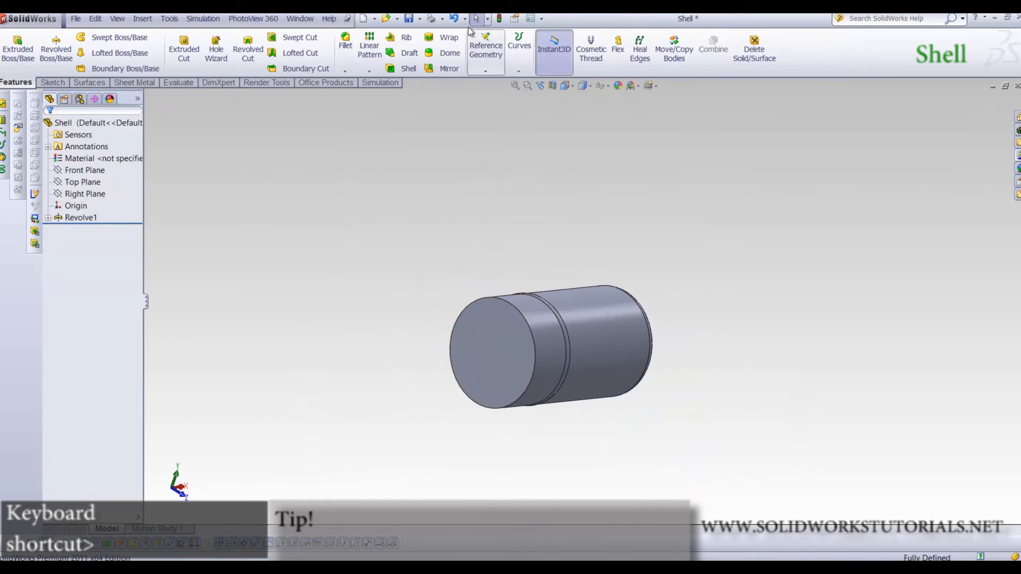
pyautogui.click(408, 69)
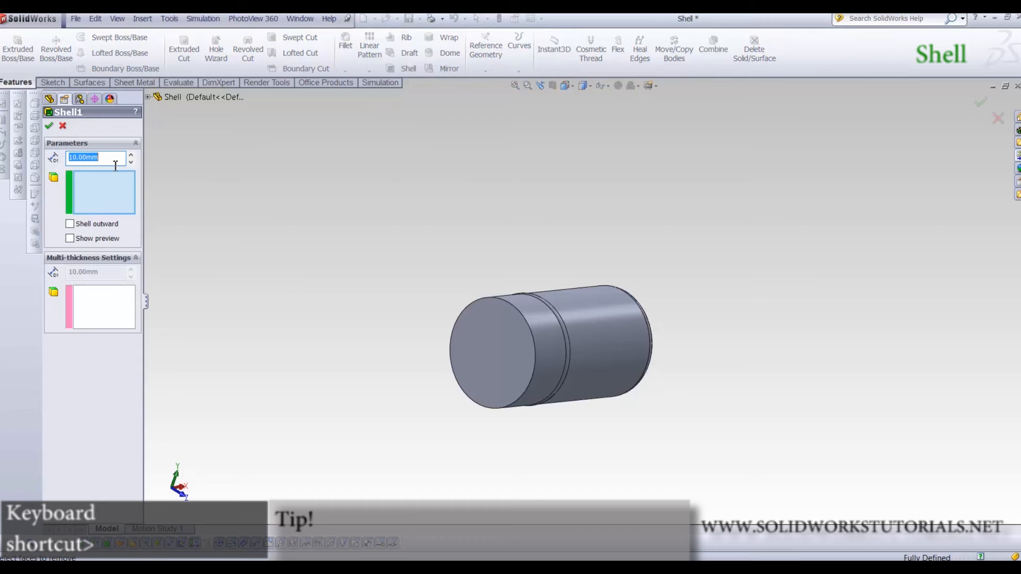
pyautogui.write('1')
pyautogui.press('Return')
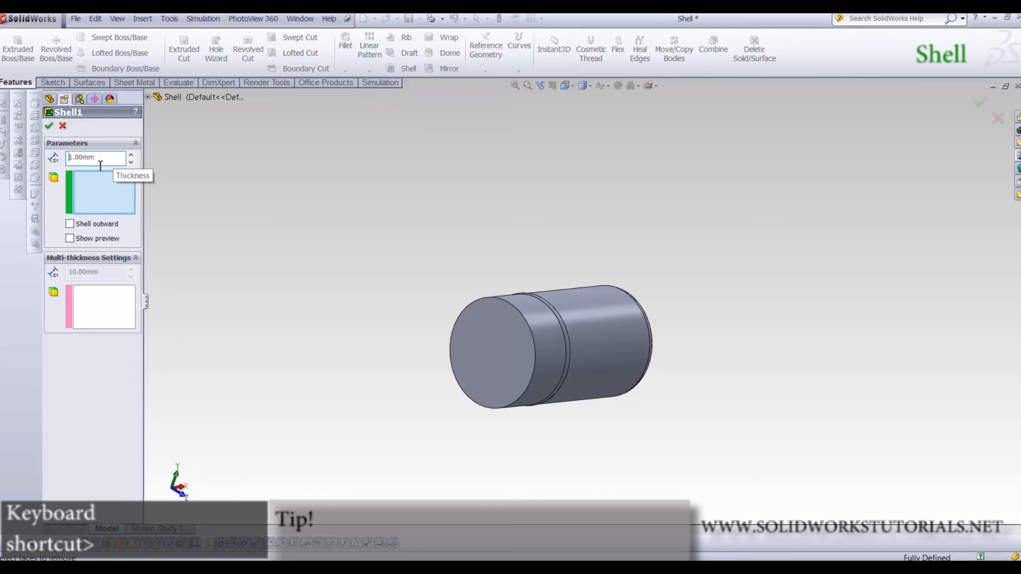
pyautogui.click(501, 346)
pyautogui.rightClick(500, 345)
# Start a sketch on the flat face at the filleted end and draw an origin-centred circle with about 7 mm radius
pyautogui.moveTo(708, 375); pyautogui.dragTo(579, 369, button='middle')
pyautogui.click(608, 339)
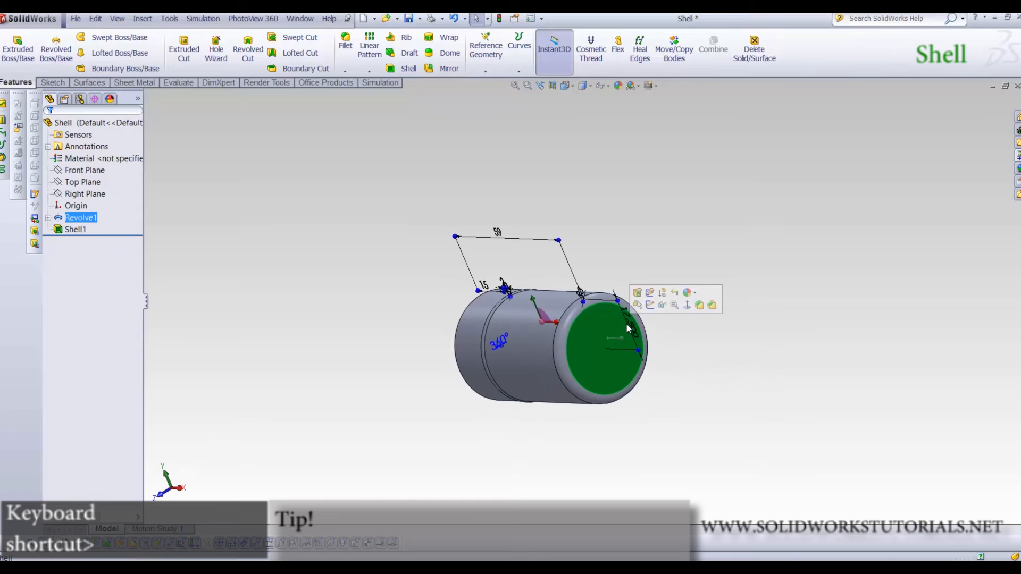
pyautogui.click(649, 311)
pyautogui.press('space')
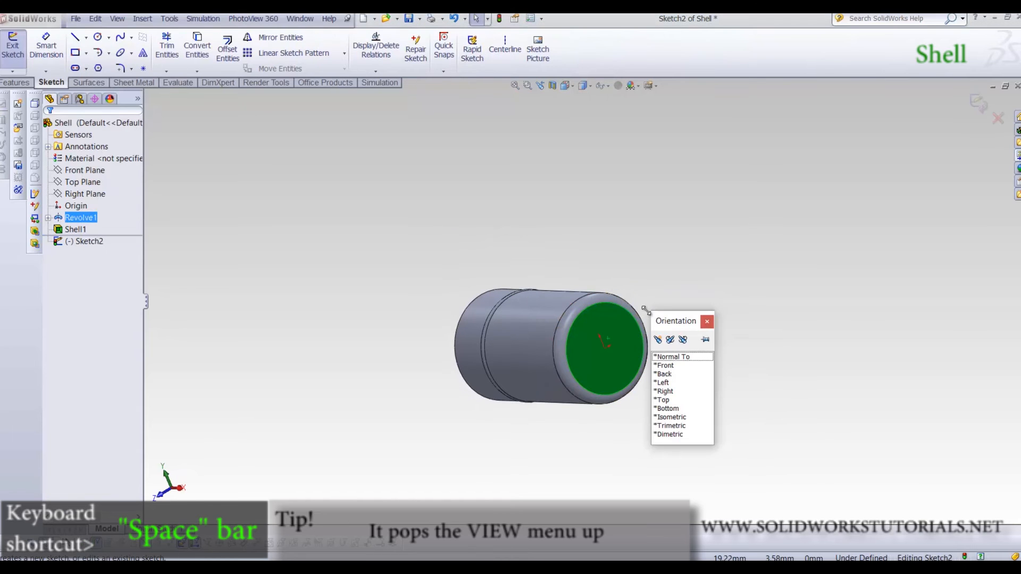
pyautogui.doubleClick(690, 358)
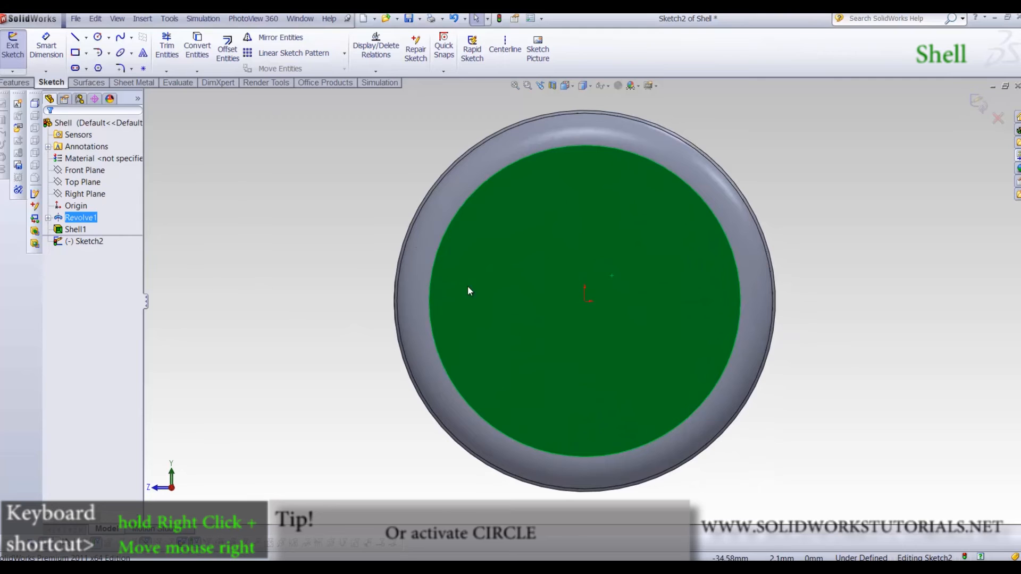
pyautogui.moveTo(267, 287); pyautogui.dragTo(314, 287, button='right')
pyautogui.click(586, 301)
pyautogui.click(620, 372)
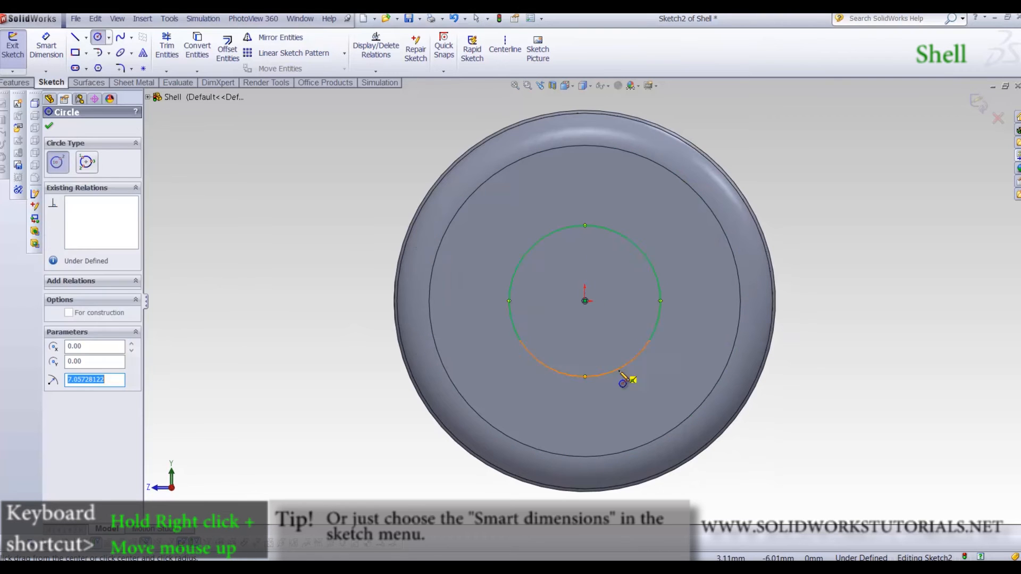
# Dimension the circle's diameter as 8 mm
pyautogui.moveTo(620, 372); pyautogui.dragTo(624, 228, button='right')
pyautogui.click(611, 238)
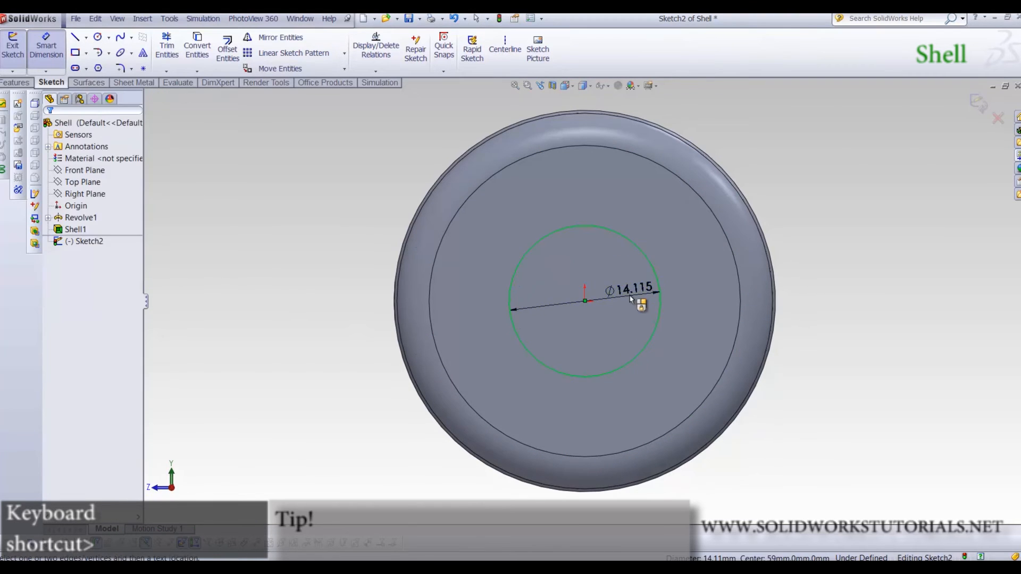
pyautogui.click(630, 295)
pyautogui.write('8')
pyautogui.press('Return')
pyautogui.click(269, 238)
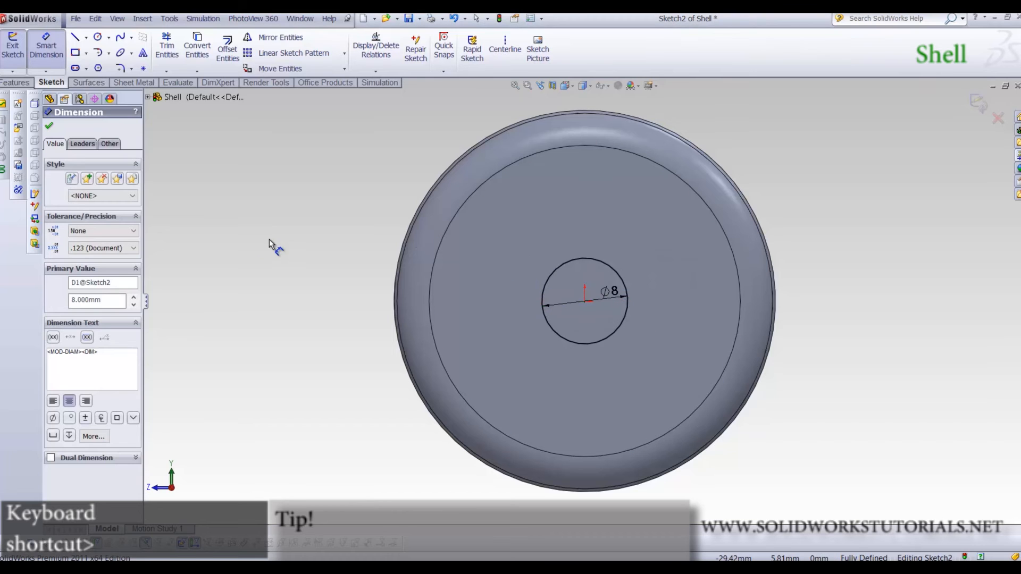
# Cut-extrude the 8 mm circle into the shell's end wall with a Blind depth of 10 mm
pyautogui.click(15, 83)
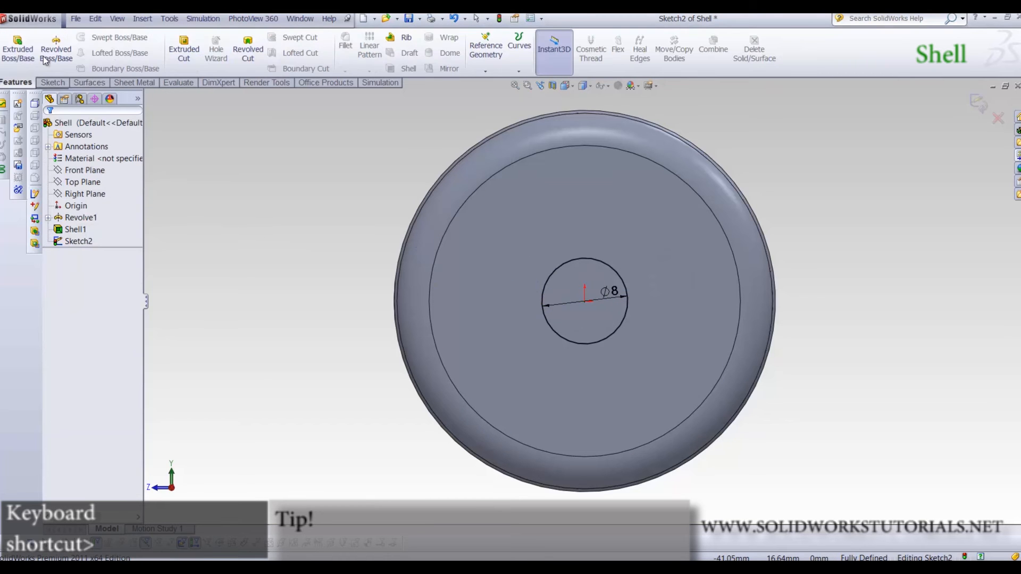
pyautogui.click(183, 49)
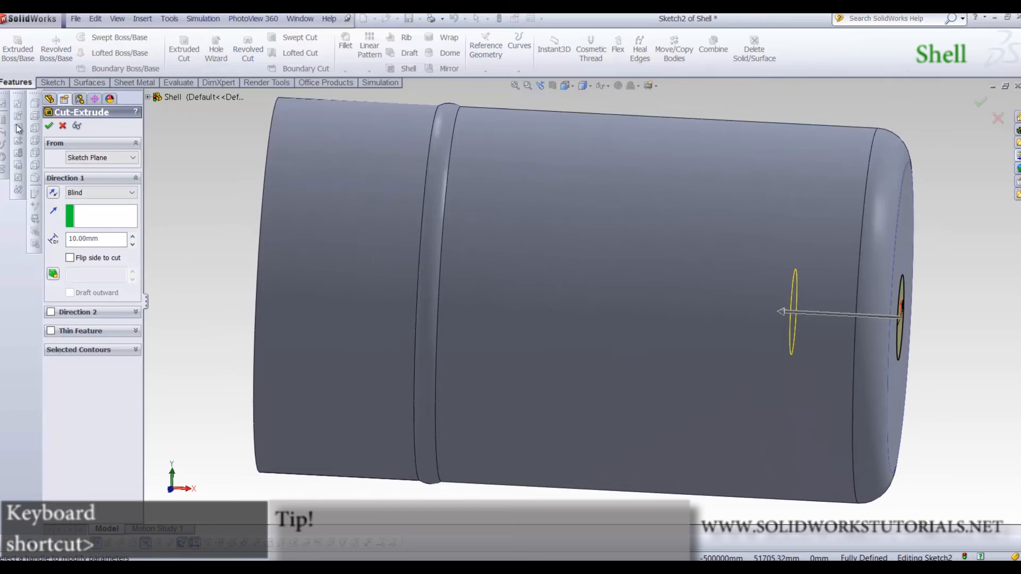
pyautogui.click(49, 125)
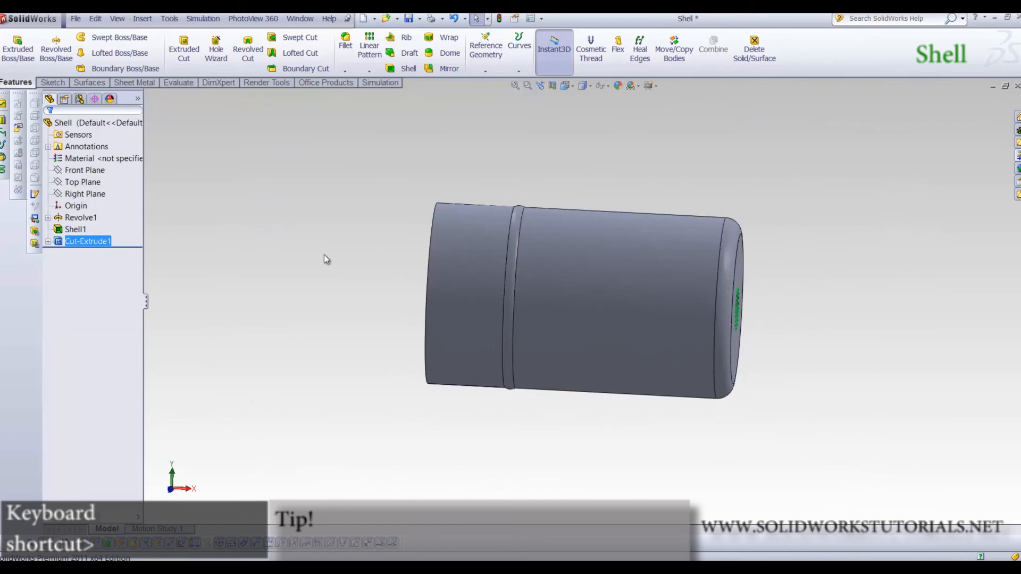
# Assign the material 1060 Alloy to the Shell part
pyautogui.click(320, 238)
pyautogui.rightClick(94, 158)
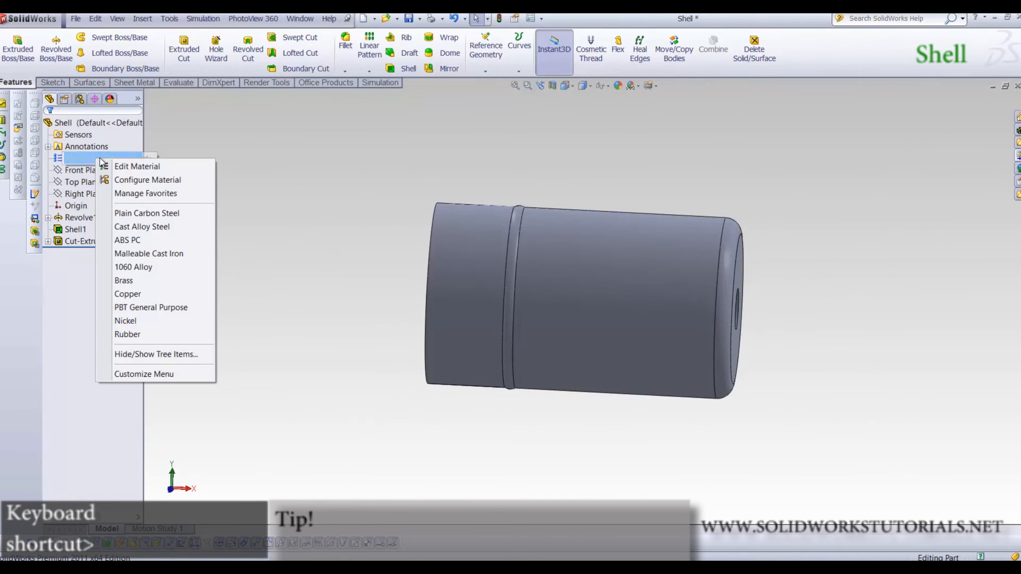
pyautogui.click(133, 267)
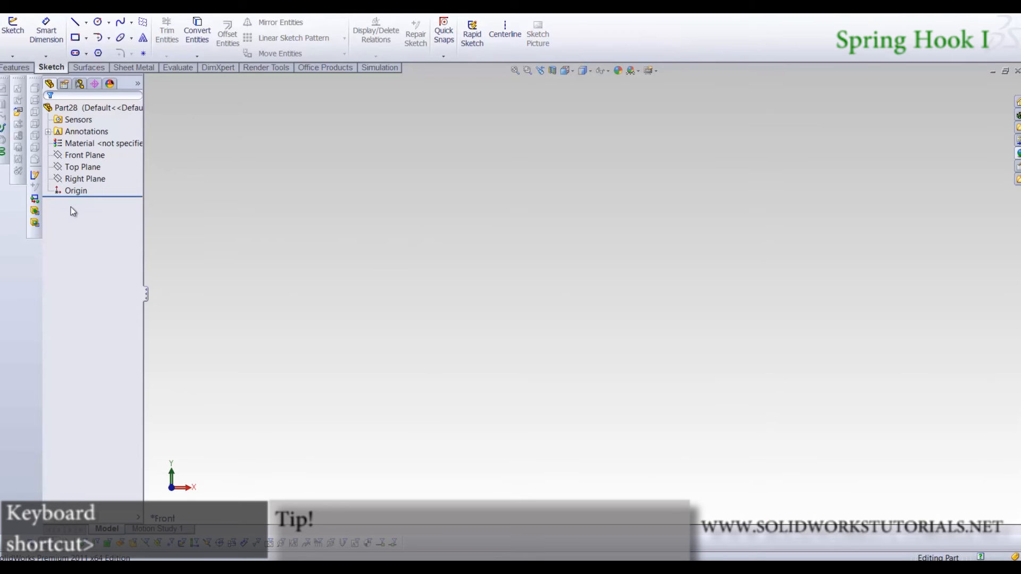
# In a new 3D sketch, draw a line about 4 mm along X from the origin and a second about 3.5 mm up along Y
pyautogui.click(11, 57)
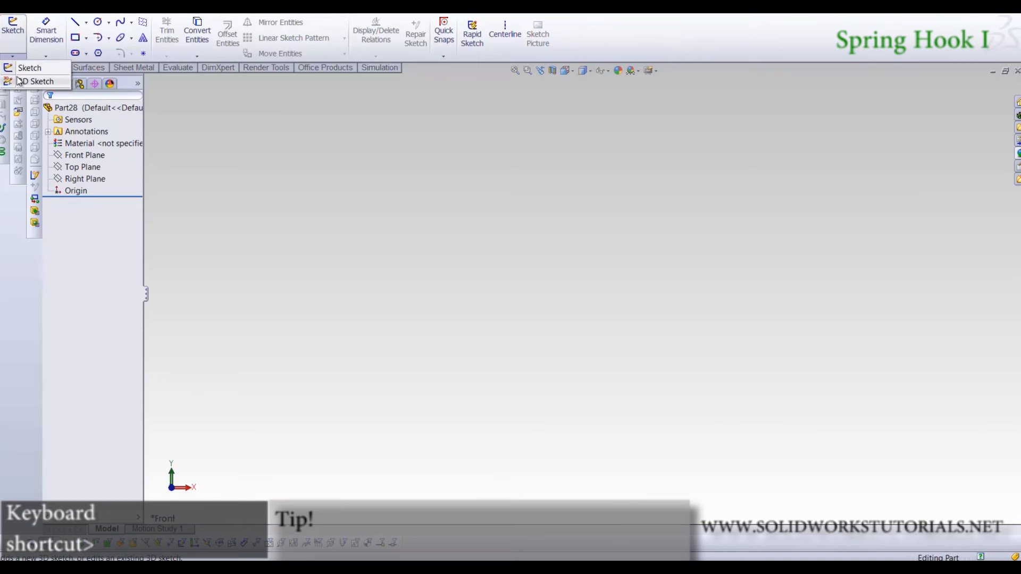
pyautogui.click(32, 82)
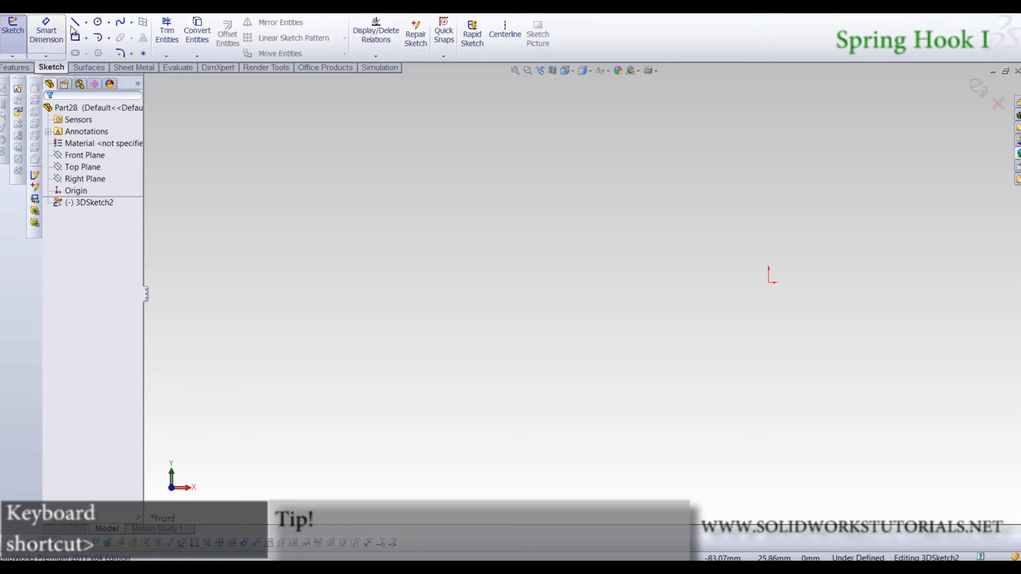
pyautogui.press('l')
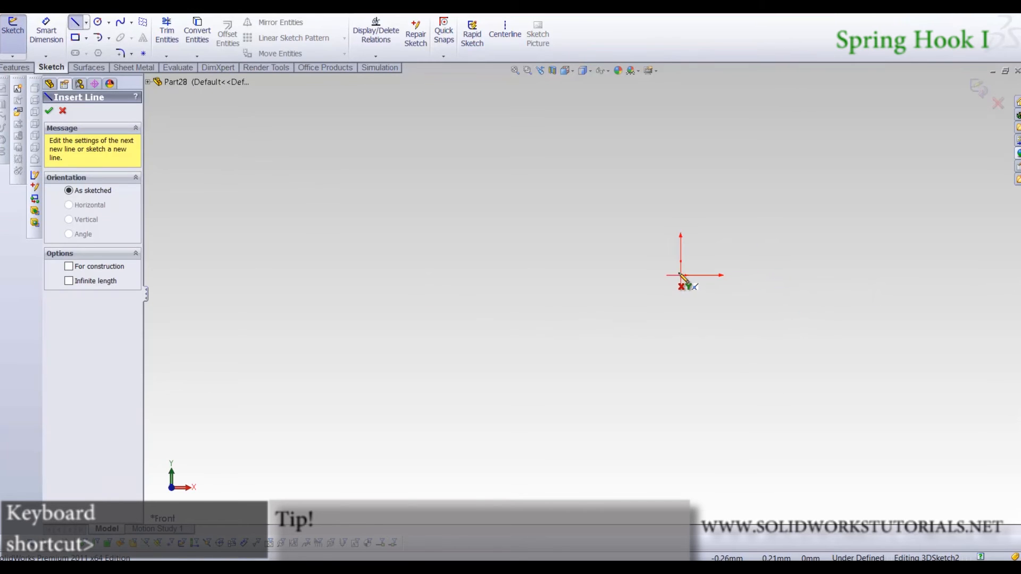
pyautogui.click(681, 276)
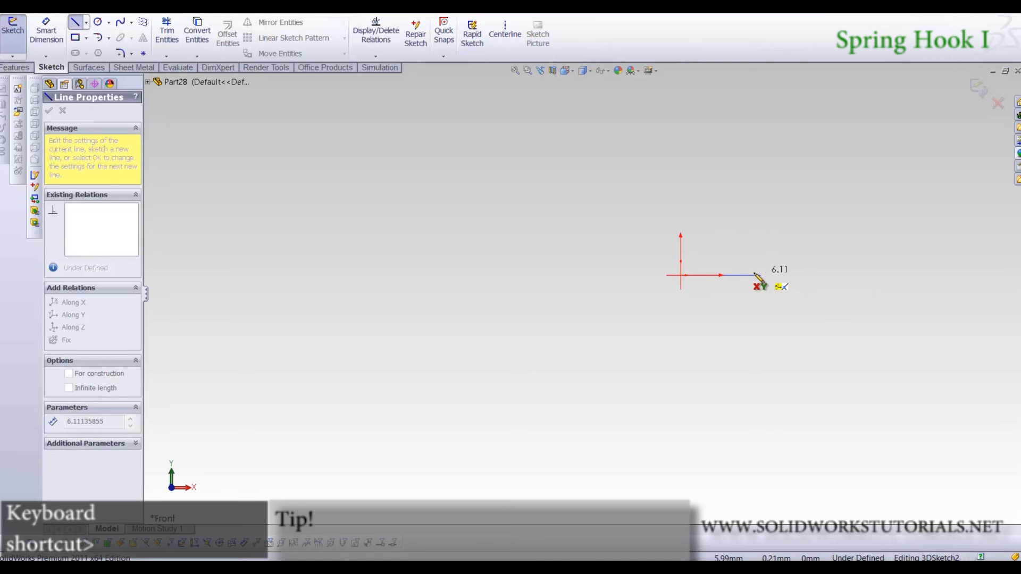
pyautogui.click(734, 275)
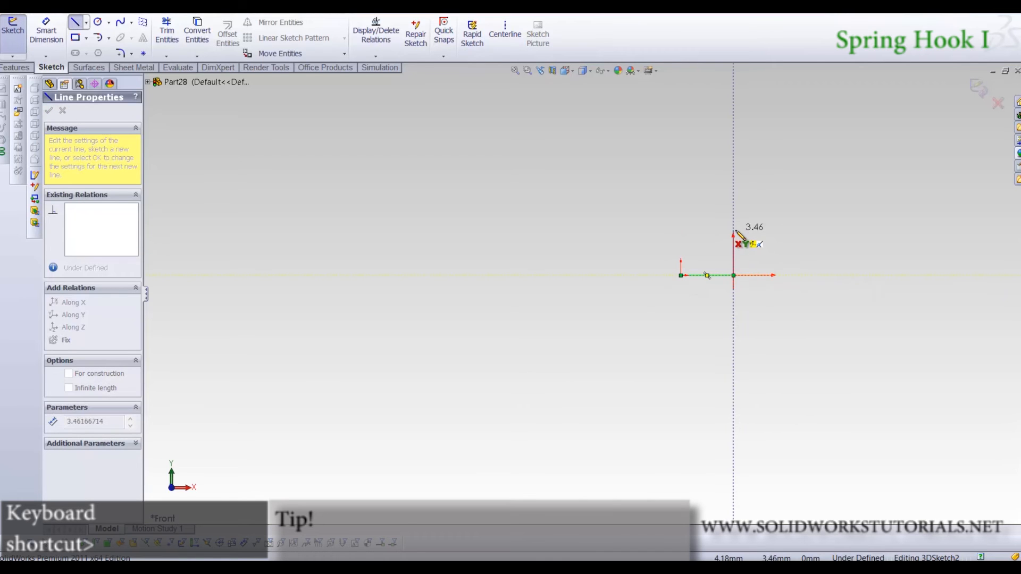
pyautogui.click(734, 253)
# Add a tangent arc of about 2.4 mm radius atop the vertical line, followed by a larger, nearly closed tangent arc of about 4.4 mm radius
pyautogui.press('a')
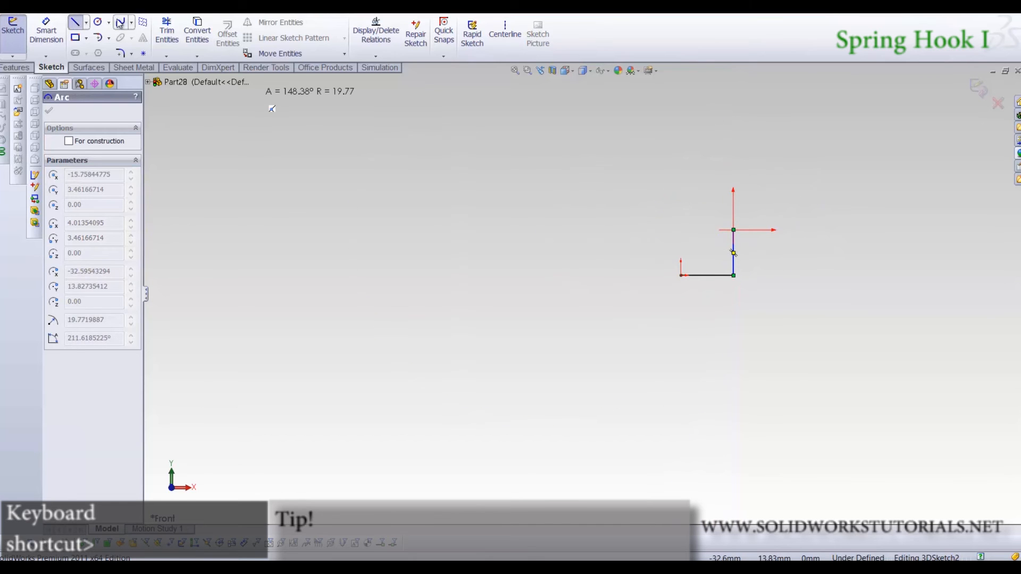
pyautogui.click(98, 38)
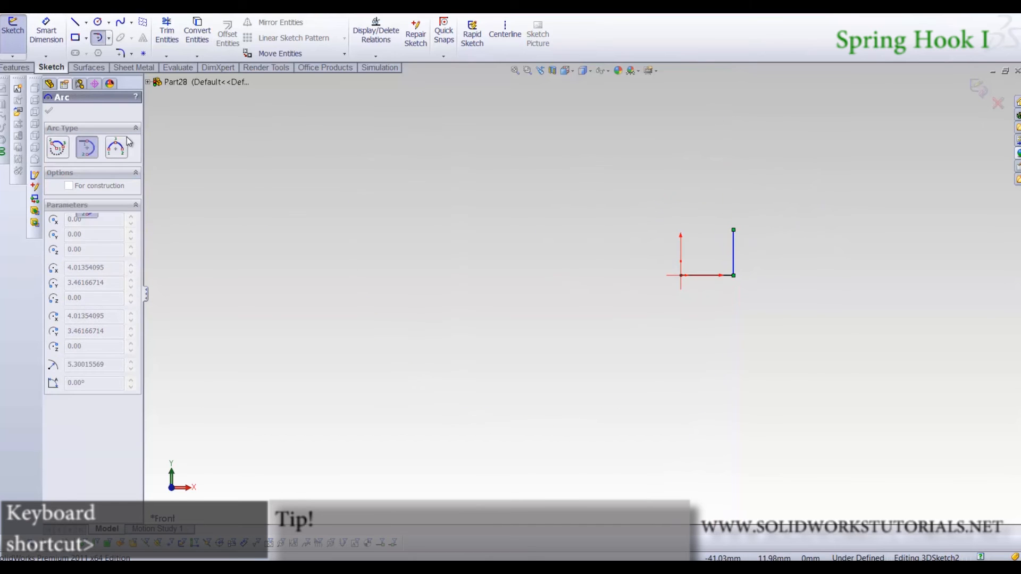
pyautogui.click(734, 230)
pyautogui.click(705, 198)
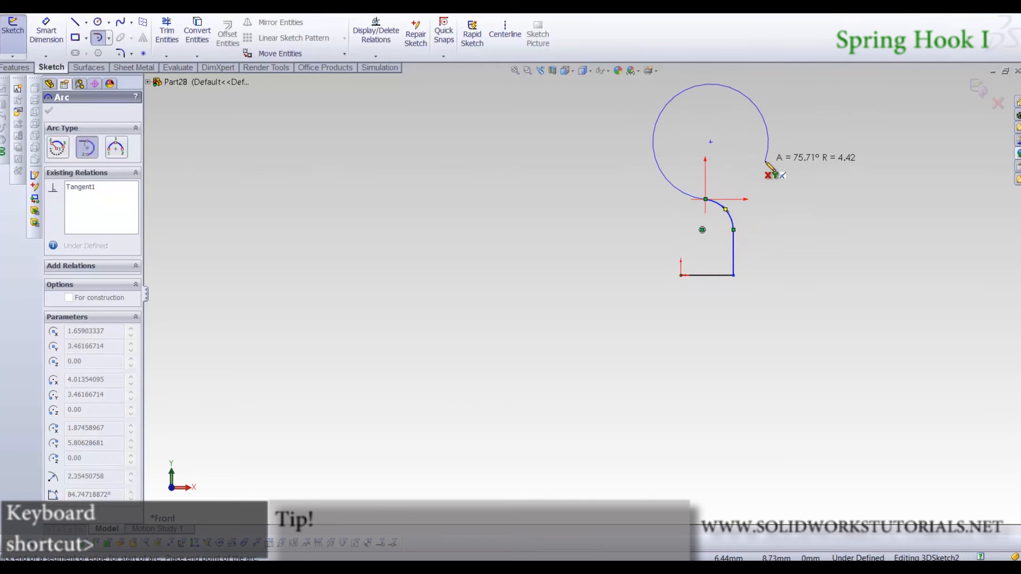
pyautogui.click(765, 160)
pyautogui.click(99, 39)
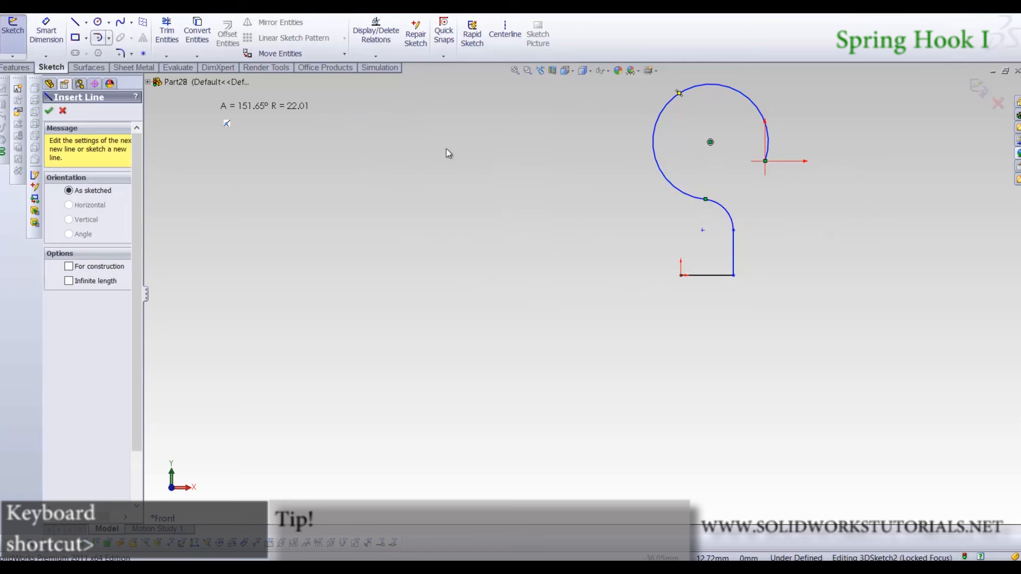
# Dimension the horizontal line at the origin as 2.5 mm
pyautogui.scroll(-5, 737, 217)
pyautogui.scroll(2, 685, 431)
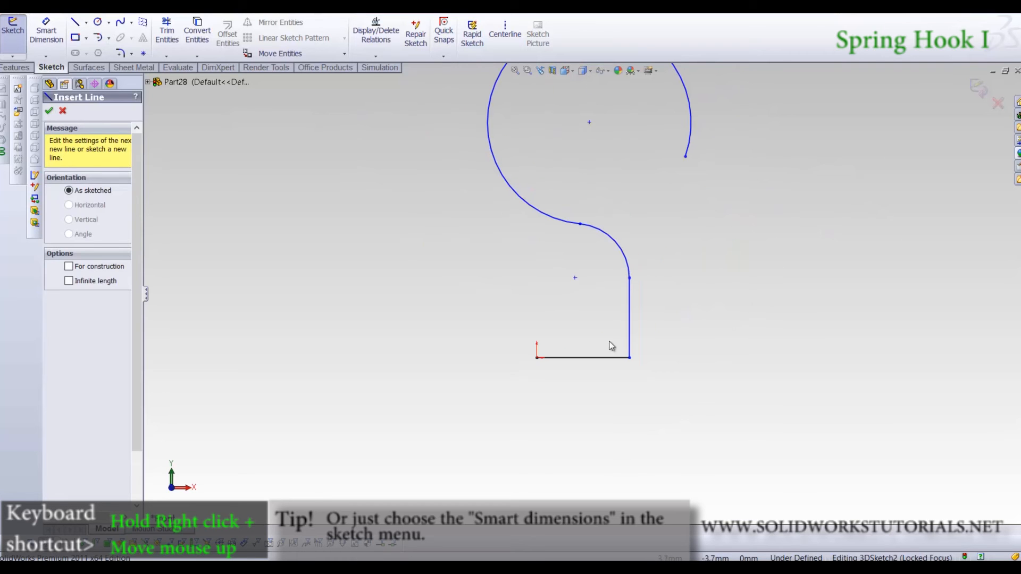
pyautogui.moveTo(611, 346); pyautogui.dragTo(612, 319, button='right')
pyautogui.click(591, 357)
pyautogui.click(584, 410)
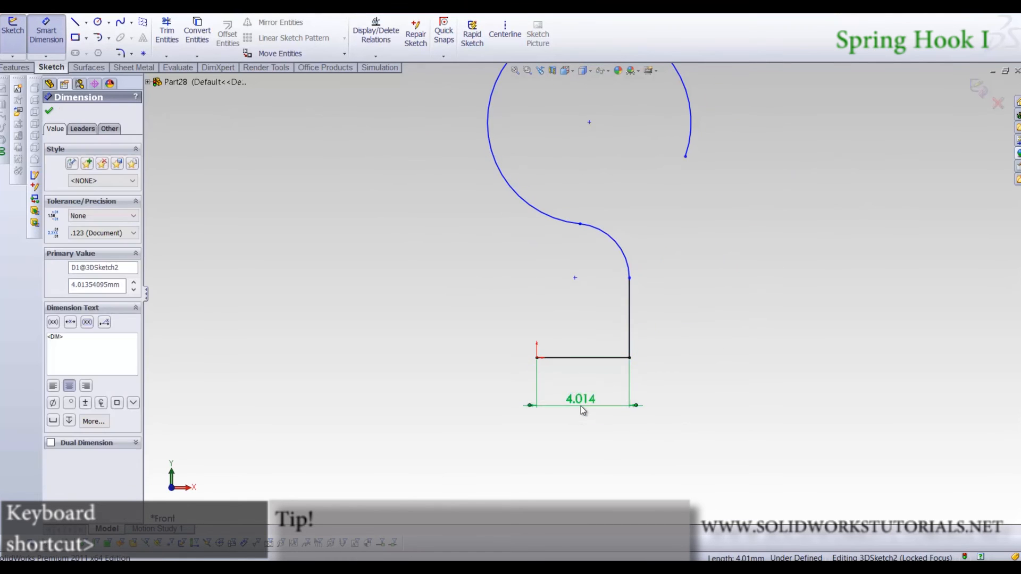
pyautogui.write('2.5')
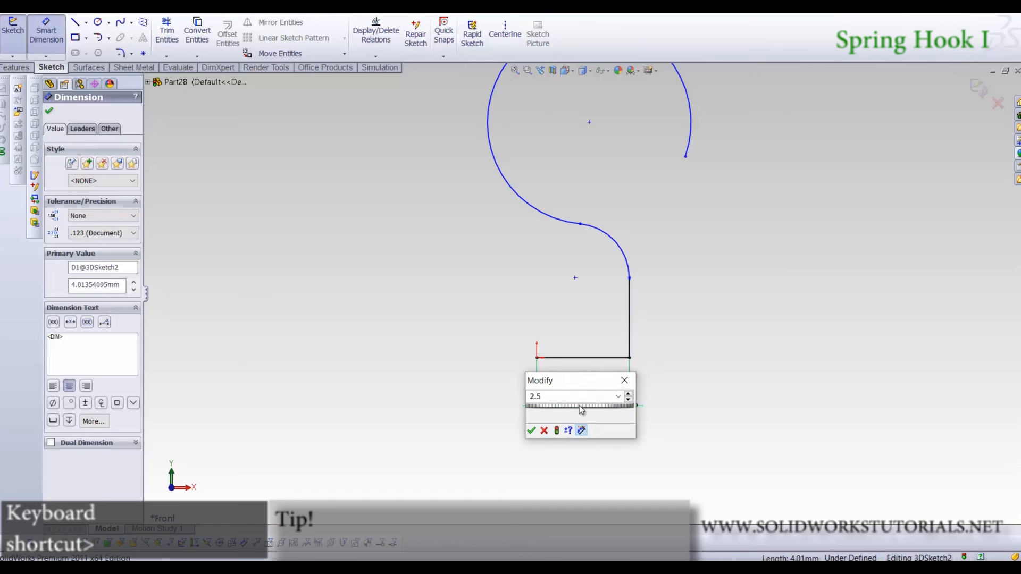
pyautogui.press('Return')
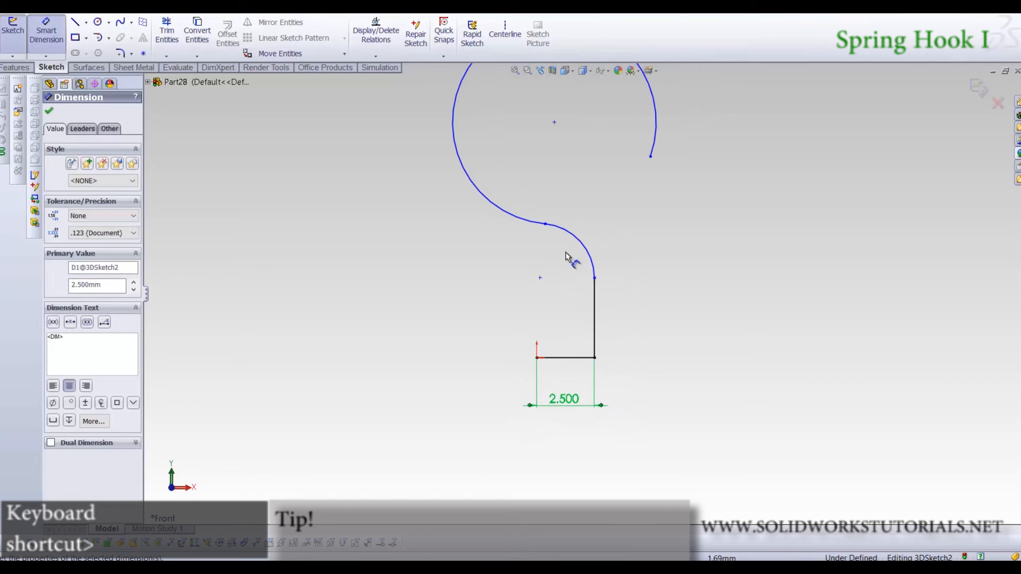
# Dimension the small arc's radius as 1 mm and the large arc's radius as 2.5 mm
pyautogui.click(588, 243)
pyautogui.click(612, 238)
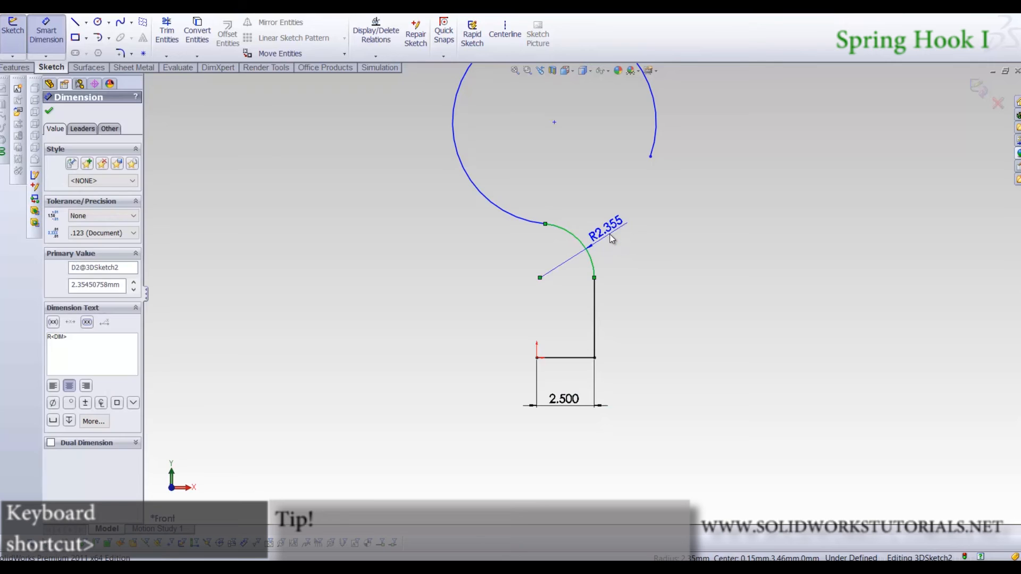
pyautogui.write('1')
pyautogui.press('Return')
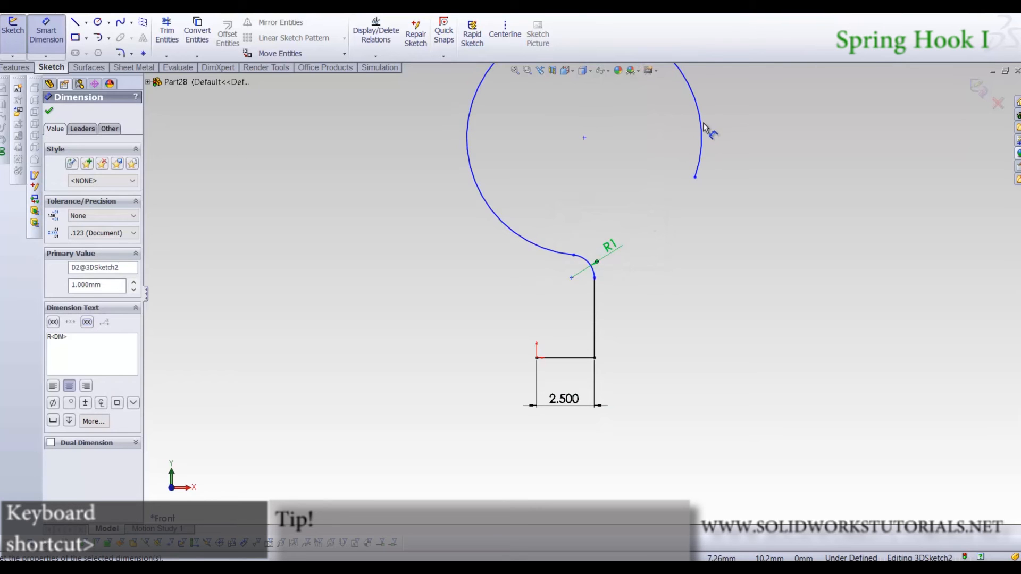
pyautogui.click(750, 136)
pyautogui.click(748, 132)
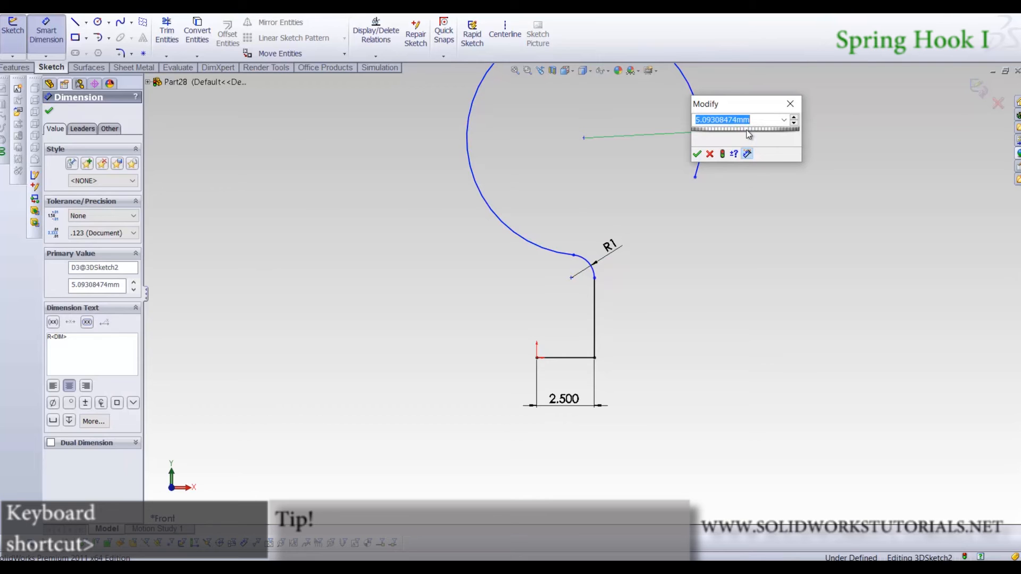
pyautogui.write('2.5')
pyautogui.press('Return')
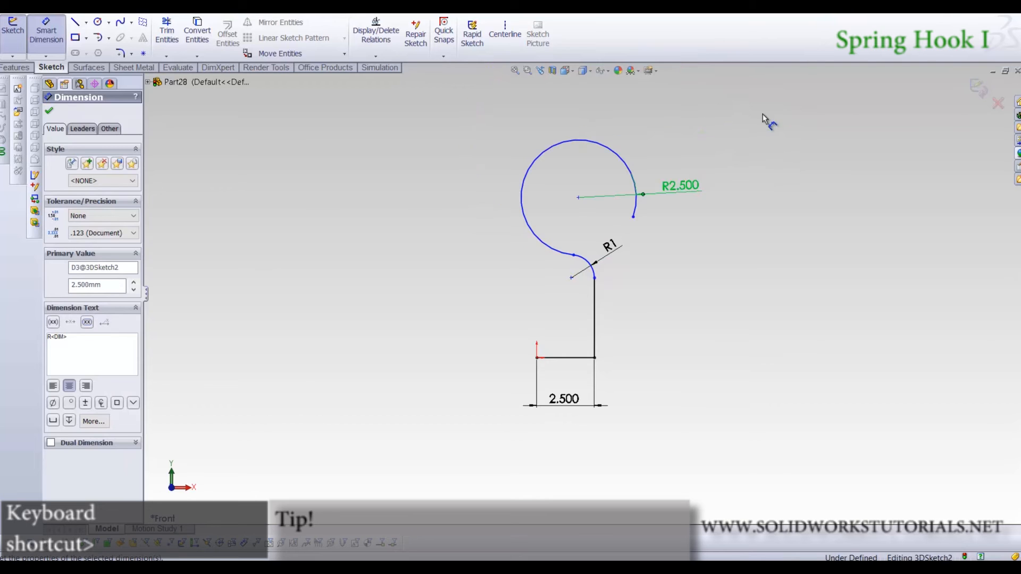
# Dimension the vertical distance from the horizontal line to the large arc's centre as 5 mm
pyautogui.click(577, 359)
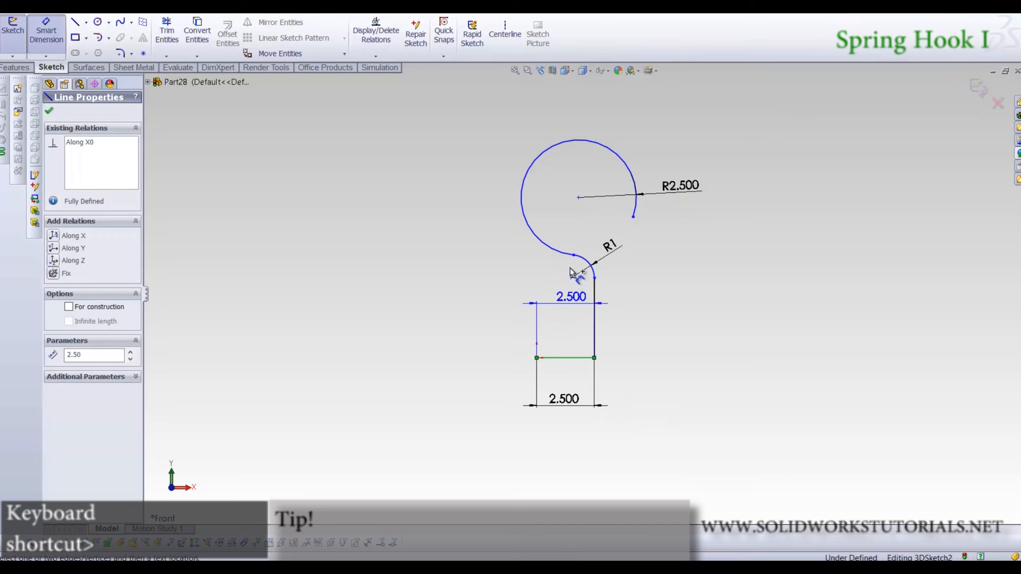
pyautogui.click(579, 197)
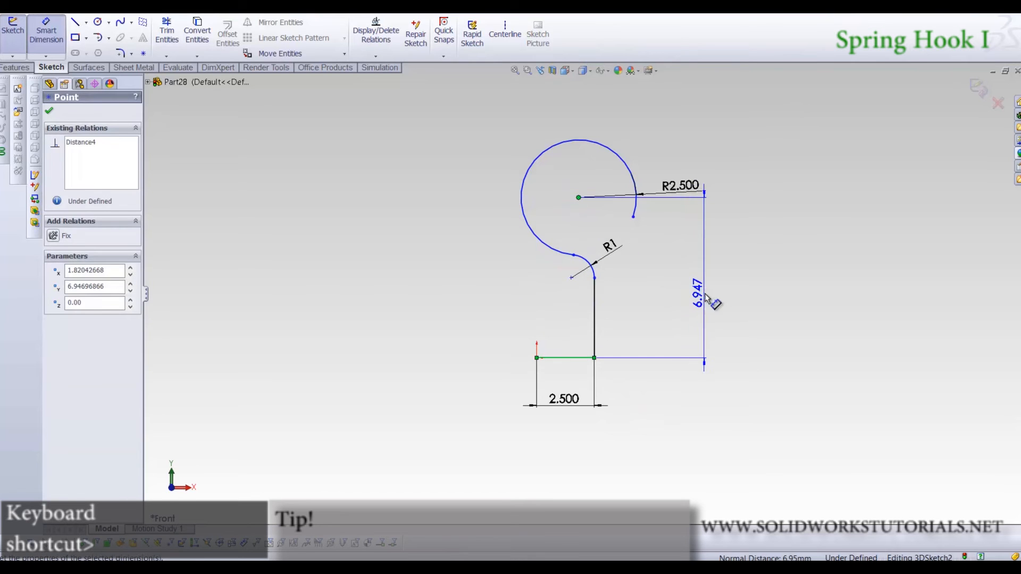
pyautogui.click(705, 298)
pyautogui.write('5')
pyautogui.press('Return')
pyautogui.click(740, 284)
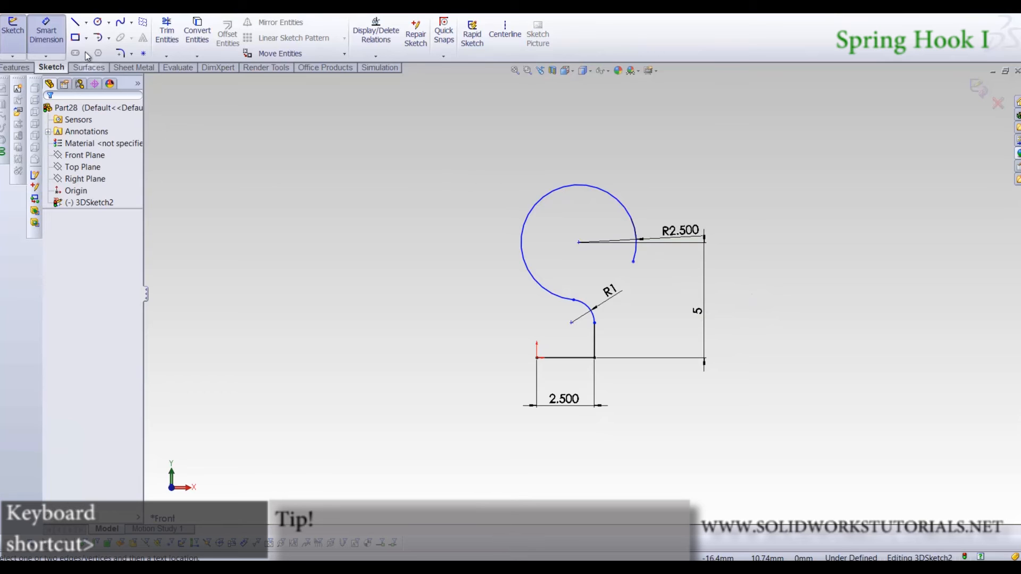
pyautogui.press('Escape')
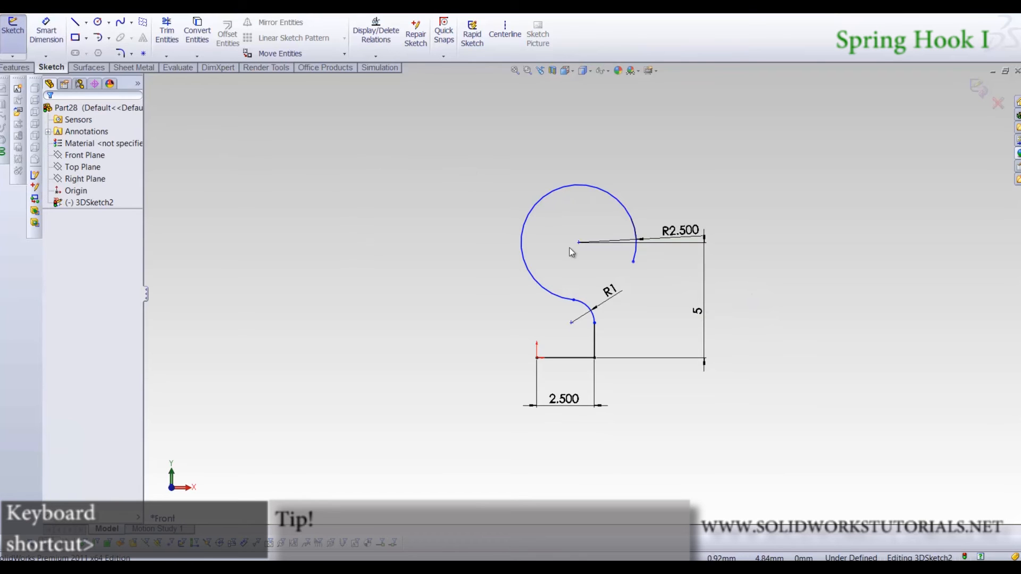
# Align the large arc's centre with the upper end of the vertical line using an Along Y relation
pyautogui.keyDown('ctrl'); pyautogui.click(578, 242); pyautogui.keyUp('ctrl')
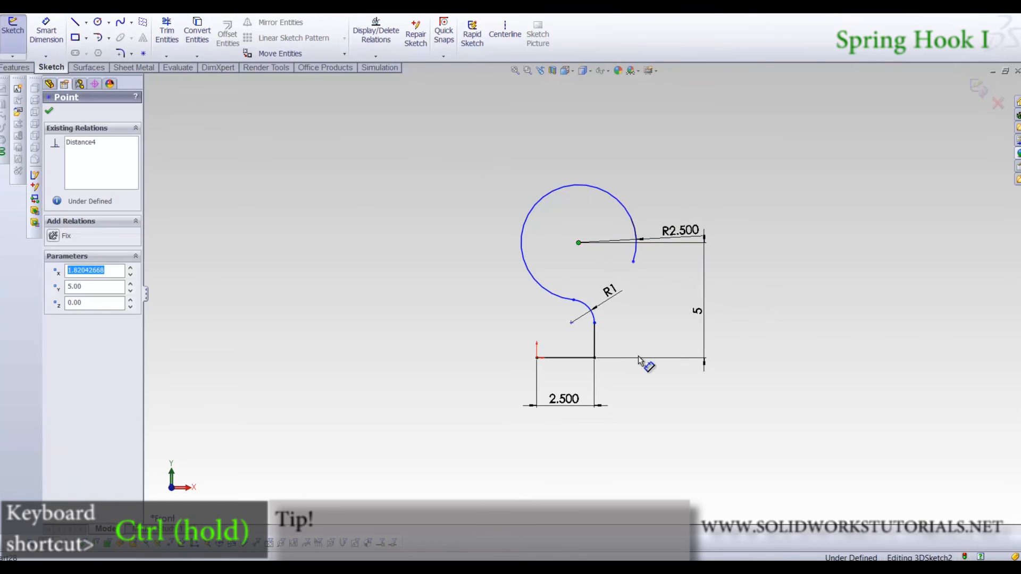
pyautogui.keyDown('ctrl'); pyautogui.click(594, 324); pyautogui.keyUp('ctrl')
pyautogui.click(59, 323)
pyautogui.click(296, 335)
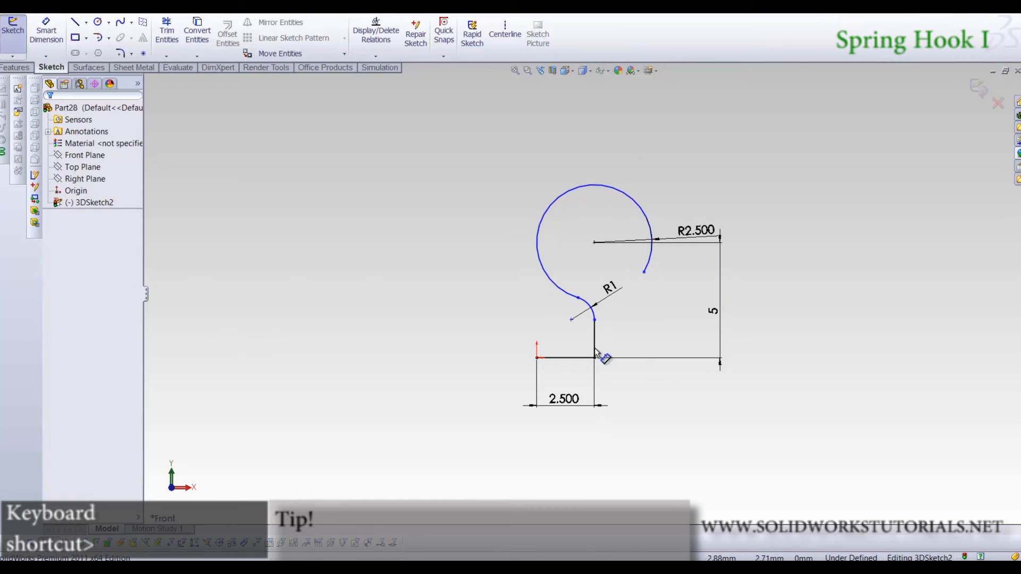
# Round the corner between the horizontal and vertical lines with a 0.5 mm sketch fillet
pyautogui.scroll(-2, 585, 265)
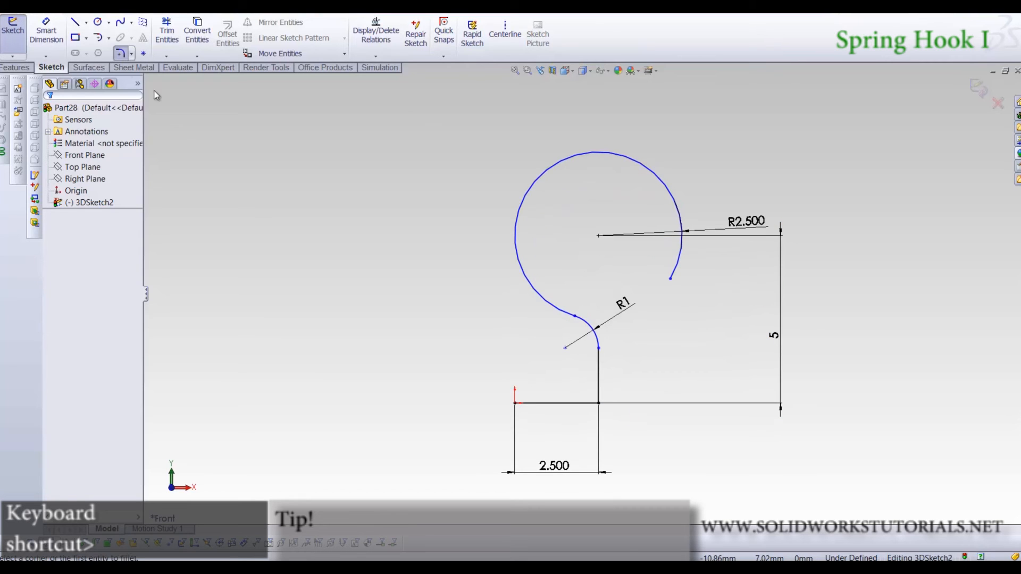
pyautogui.click(120, 54)
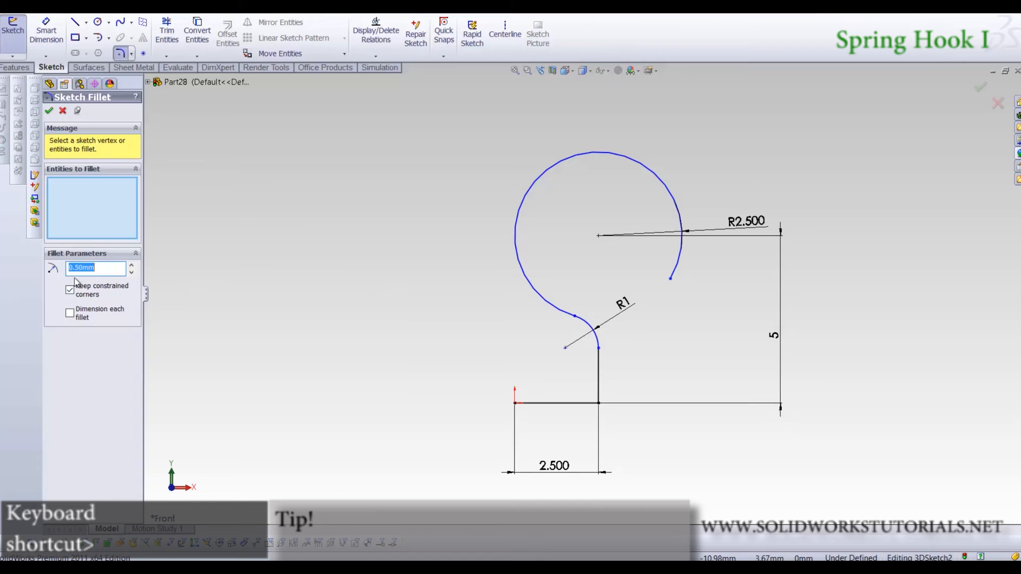
pyautogui.click(598, 405)
pyautogui.rightClick(597, 406)
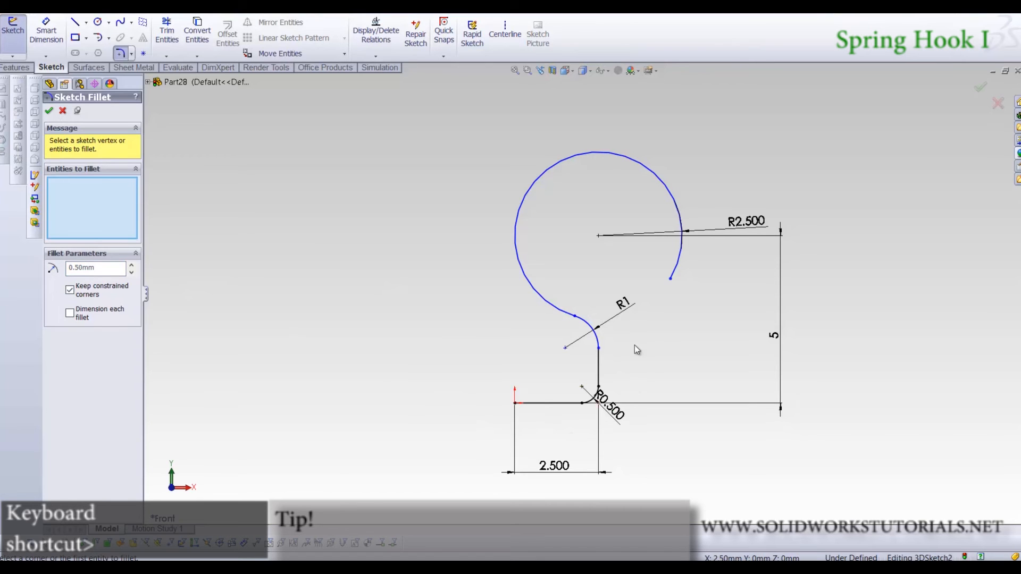
pyautogui.click(50, 111)
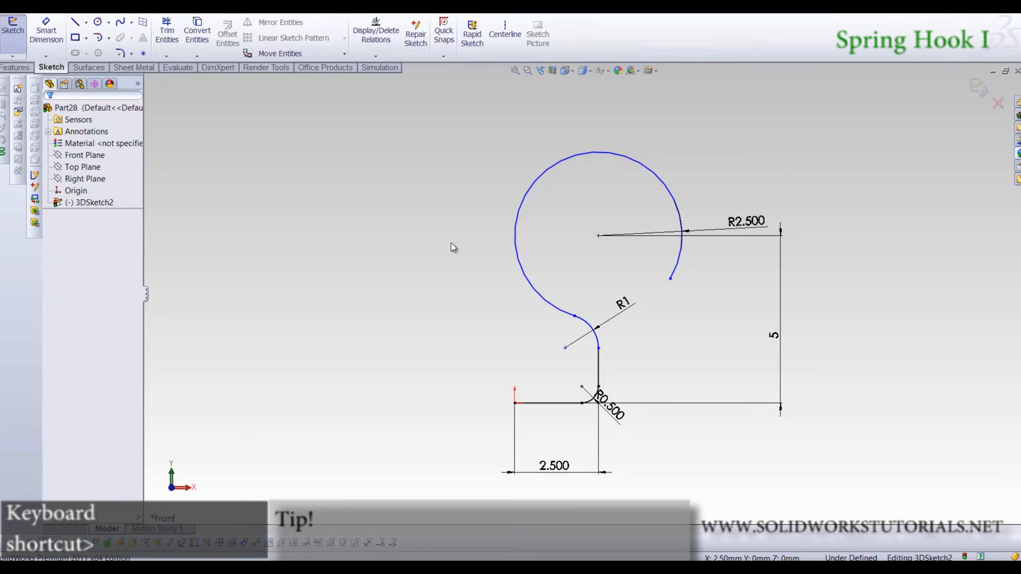
# In the top view, sketch a three-point arc of about 0.78 mm radius from the origin, curving away from the horizontal line
pyautogui.hotkey('shift', 'Down')
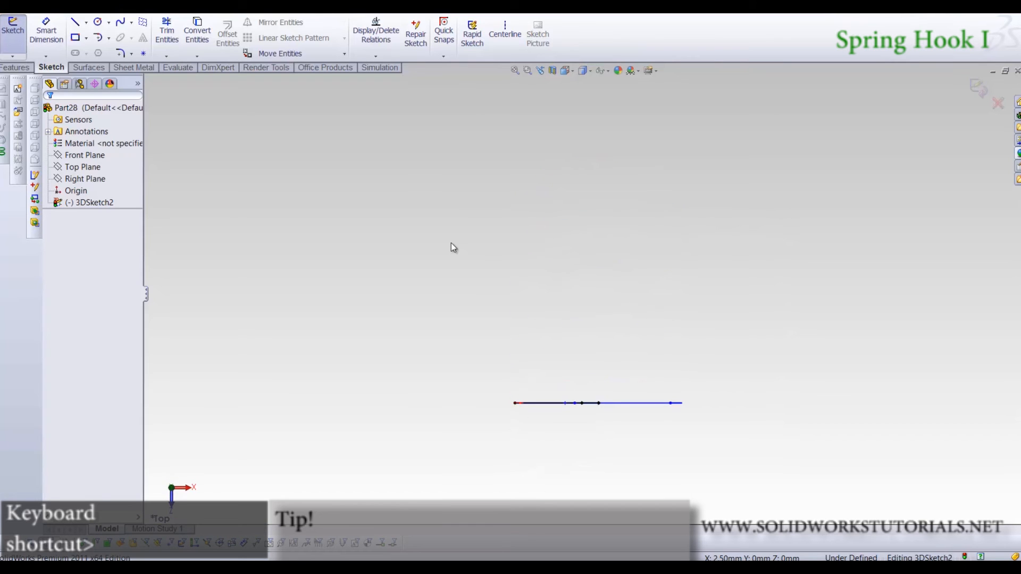
pyautogui.click(98, 40)
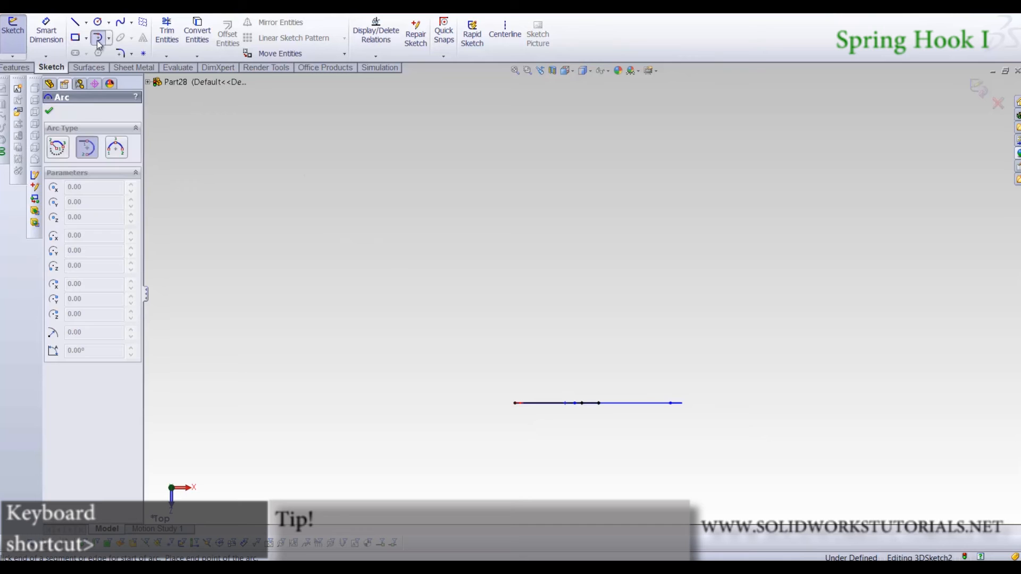
pyautogui.click(117, 149)
pyautogui.scroll(-5, 532, 404)
pyautogui.click(491, 384)
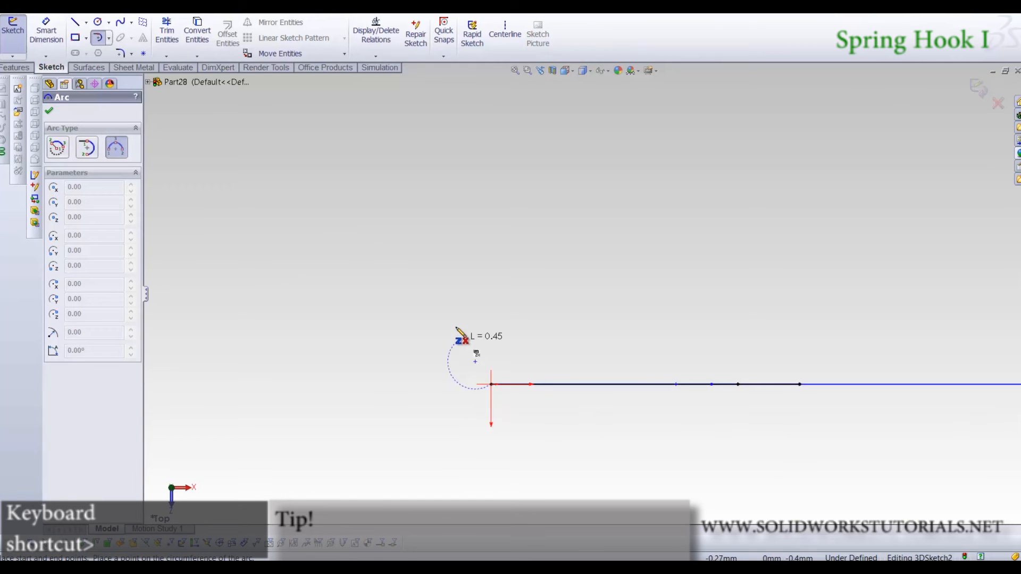
pyautogui.click(411, 293)
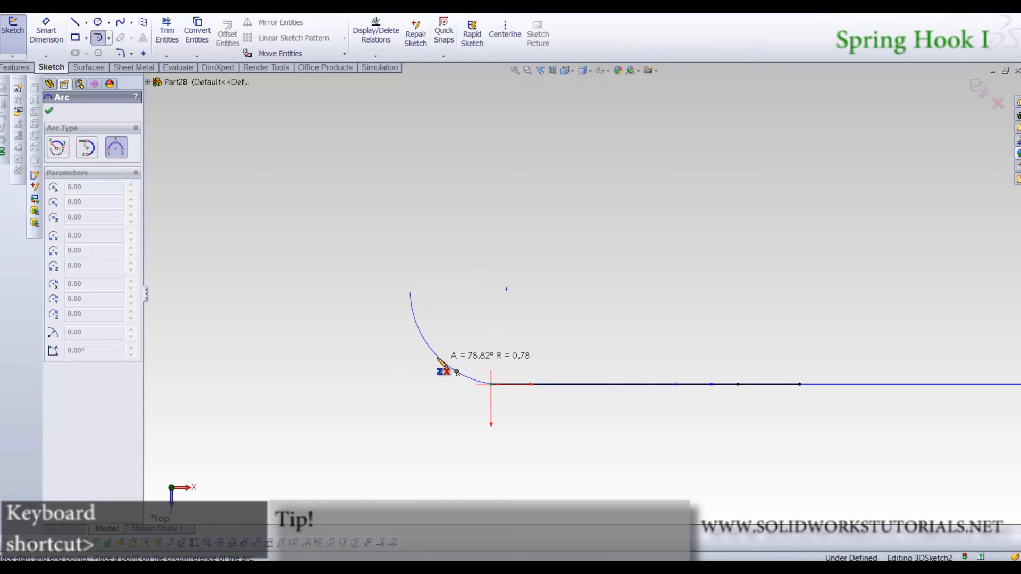
pyautogui.click(444, 368)
# Dimension the new three-point arc's radius as 1 mm
pyautogui.moveTo(369, 398); pyautogui.dragTo(371, 367, button='right')
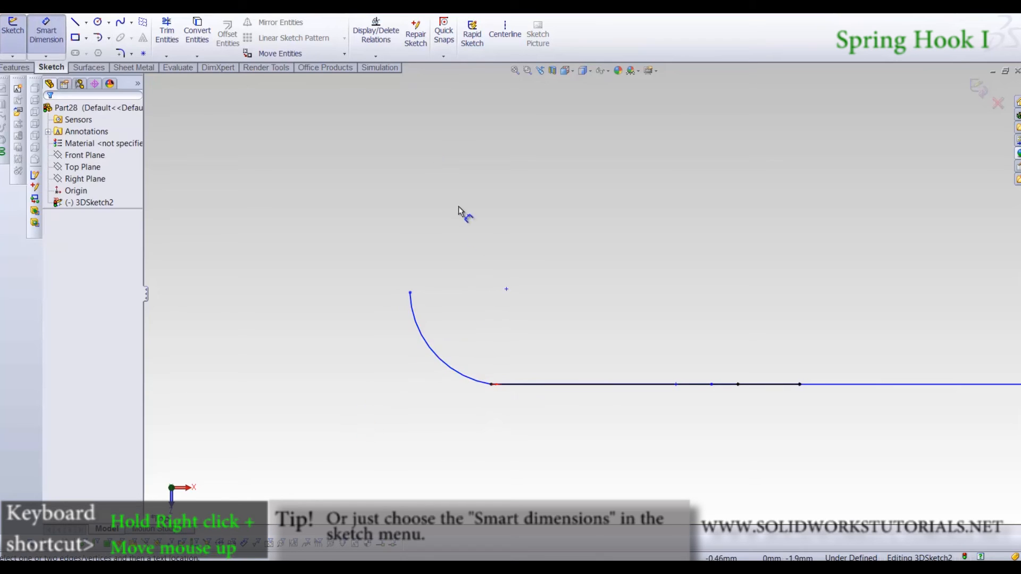
pyautogui.click(433, 370)
pyautogui.click(401, 394)
pyautogui.write('1')
pyautogui.press('Return')
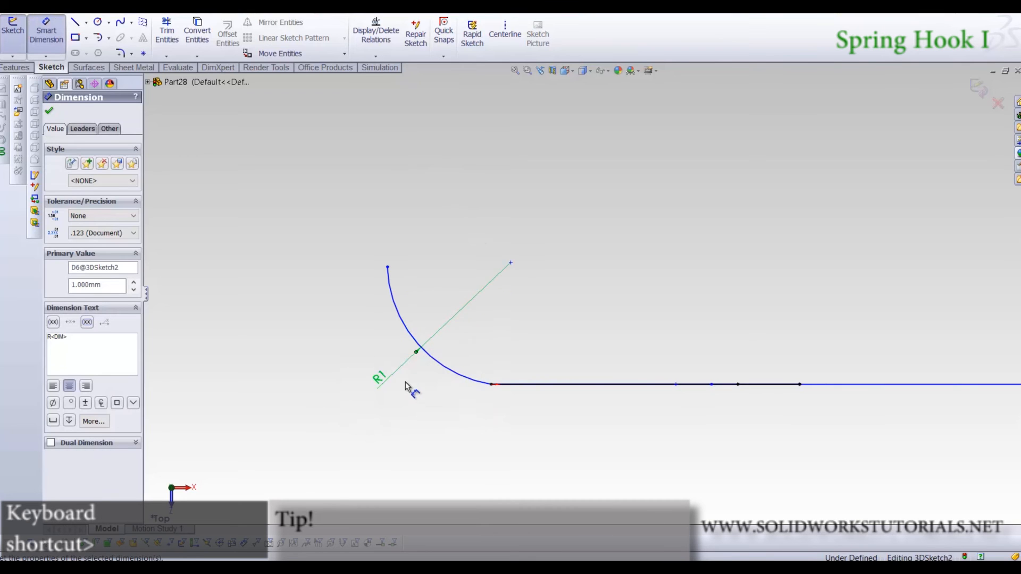
pyautogui.press('Escape')
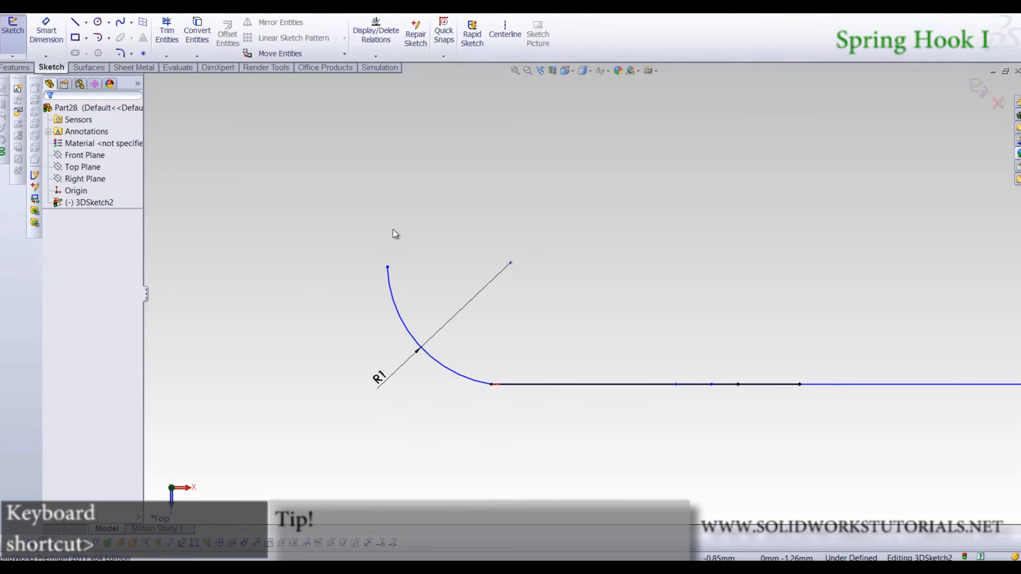
# Align the three-point arc's free end with its centre using an Along X relation
pyautogui.keyDown('ctrl'); pyautogui.click(387, 267); pyautogui.keyUp('ctrl')
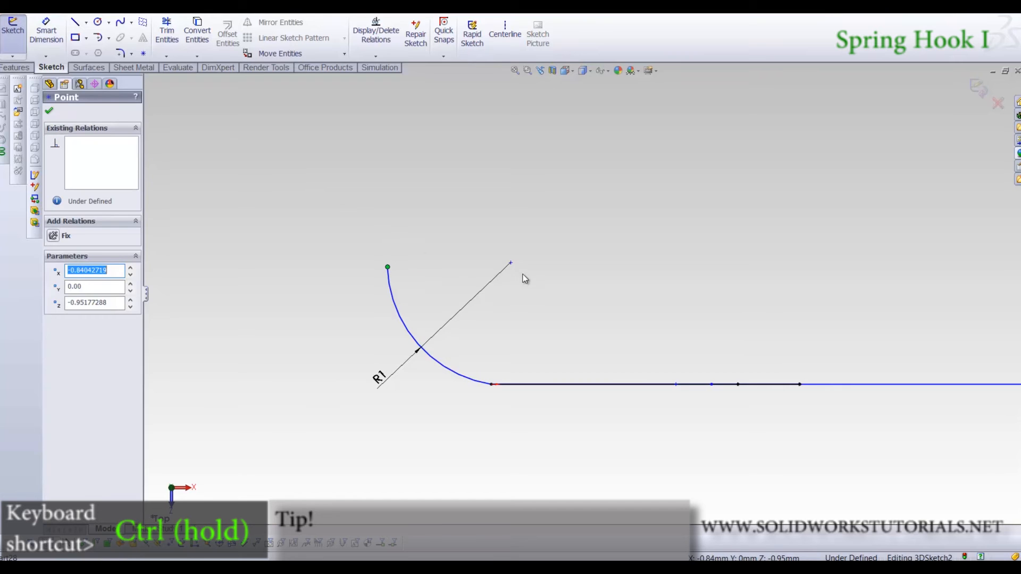
pyautogui.keyDown('ctrl'); pyautogui.click(510, 263); pyautogui.keyUp('ctrl')
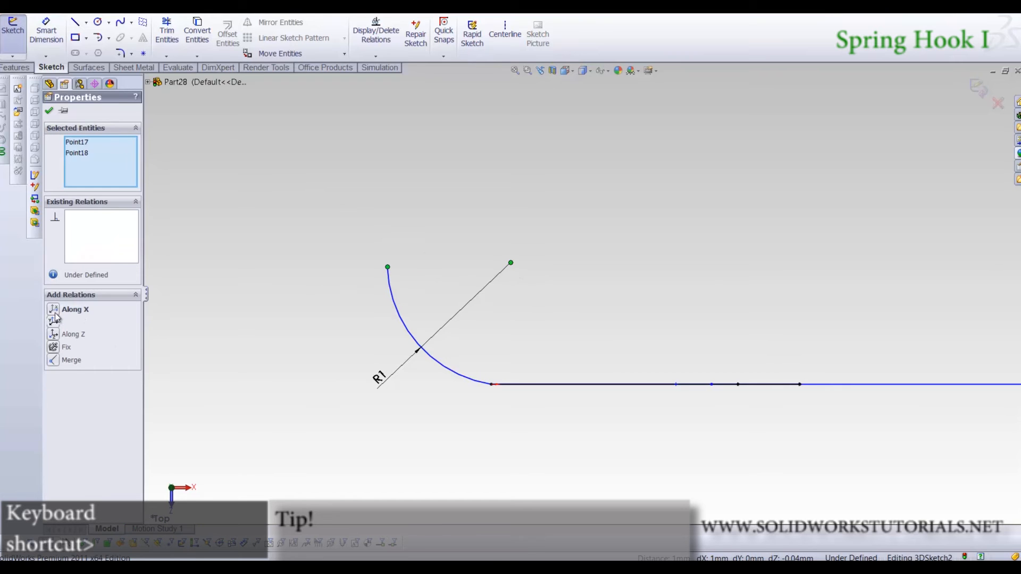
pyautogui.click(90, 310)
pyautogui.click(310, 326)
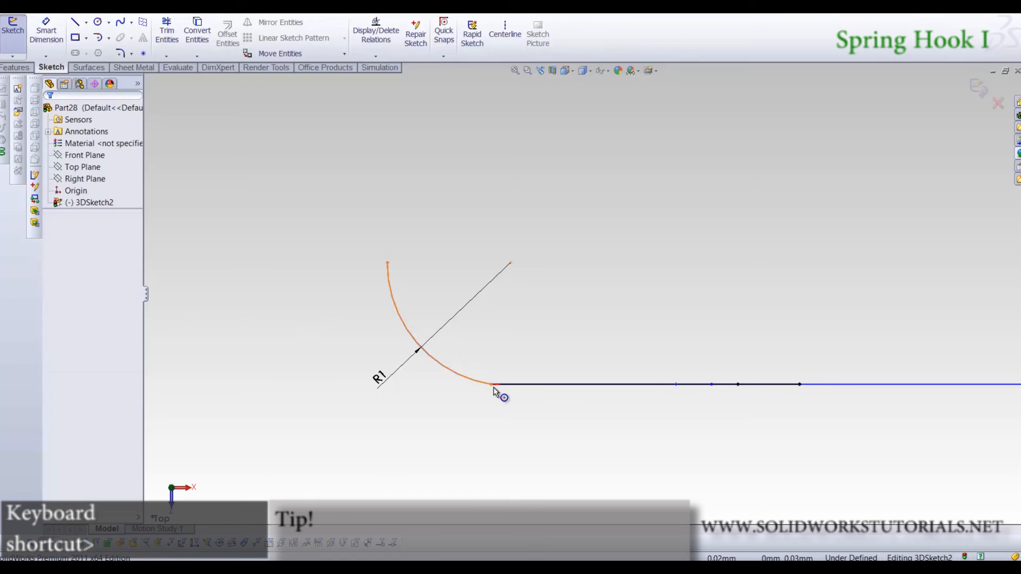
# Align the three-point arc's centre with the origin using an Along Z relation, and exit the 3D sketch
pyautogui.keyDown('ctrl'); pyautogui.click(492, 382); pyautogui.keyUp('ctrl')
pyautogui.keyDown('ctrl'); pyautogui.click(511, 263); pyautogui.keyUp('ctrl')
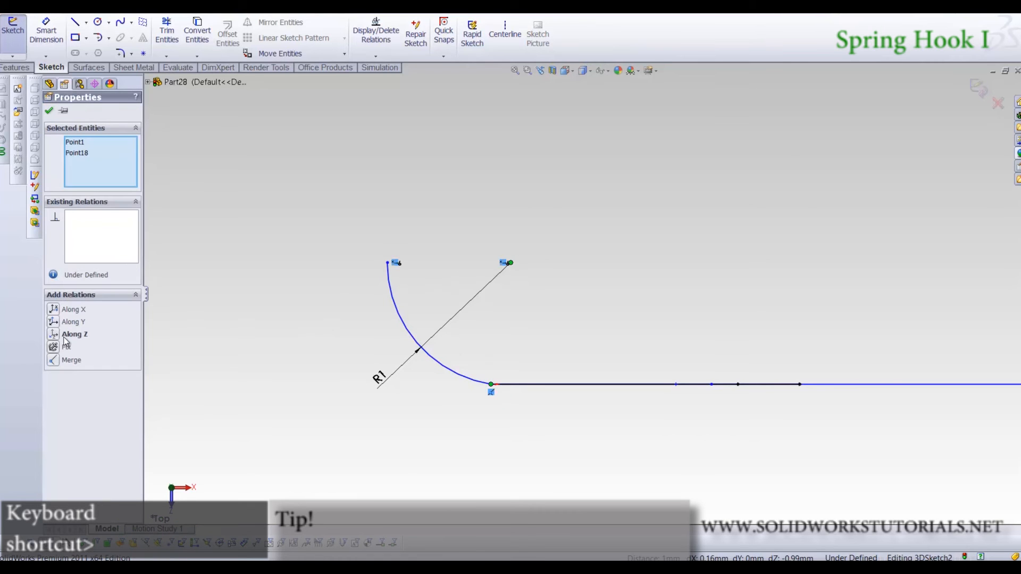
pyautogui.click(74, 334)
pyautogui.click(268, 409)
pyautogui.scroll(5, 511, 351)
pyautogui.moveTo(635, 398)
pyautogui.mouseDown(button='middle')
pyautogui.moveTo(627, 243)
pyautogui.moveTo(639, 327)
pyautogui.moveTo(627, 332)
pyautogui.moveTo(668, 223)
pyautogui.moveTo(683, 280)
pyautogui.mouseUp(button='middle')
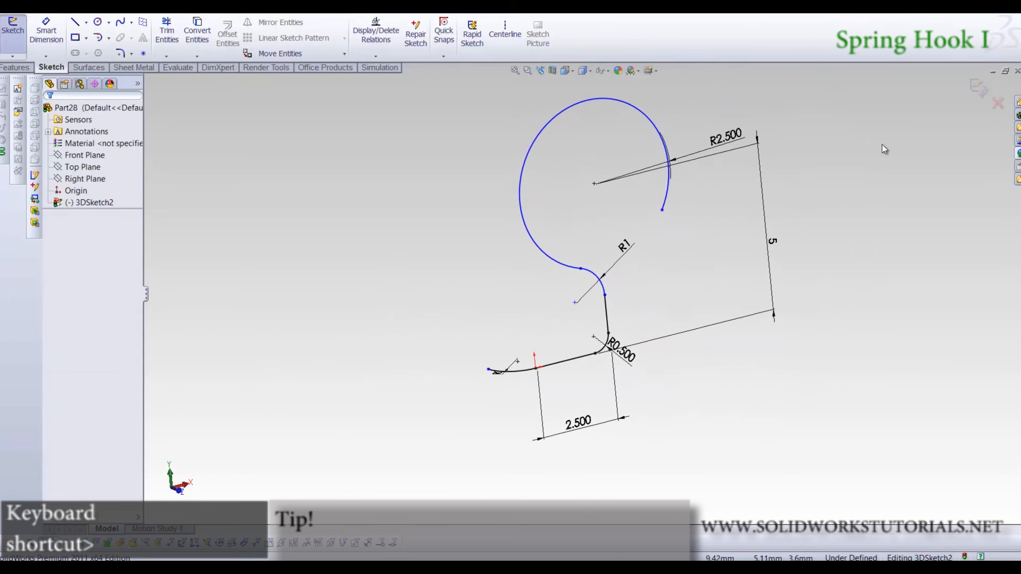
pyautogui.click(977, 87)
# Create a reference plane parallel to the Front Plane through the free end of the 1 mm arc at the hook's base
pyautogui.moveTo(604, 278)
pyautogui.mouseDown(button='middle')
pyautogui.moveTo(570, 335)
pyautogui.moveTo(642, 304)
pyautogui.moveTo(611, 399)
pyautogui.moveTo(629, 468)
pyautogui.moveTo(605, 203)
pyautogui.mouseUp(button='middle')
pyautogui.moveTo(604, 344)
pyautogui.mouseDown(button='middle')
pyautogui.moveTo(588, 351)
pyautogui.moveTo(595, 330)
pyautogui.mouseUp(button='middle')
pyautogui.moveTo(616, 273)
pyautogui.mouseDown(button='middle')
pyautogui.moveTo(584, 228)
pyautogui.moveTo(468, 228)
pyautogui.moveTo(417, 292)
pyautogui.moveTo(432, 277)
pyautogui.moveTo(648, 280)
pyautogui.moveTo(380, 280)
pyautogui.mouseUp(button='middle')
pyautogui.click(74, 168)
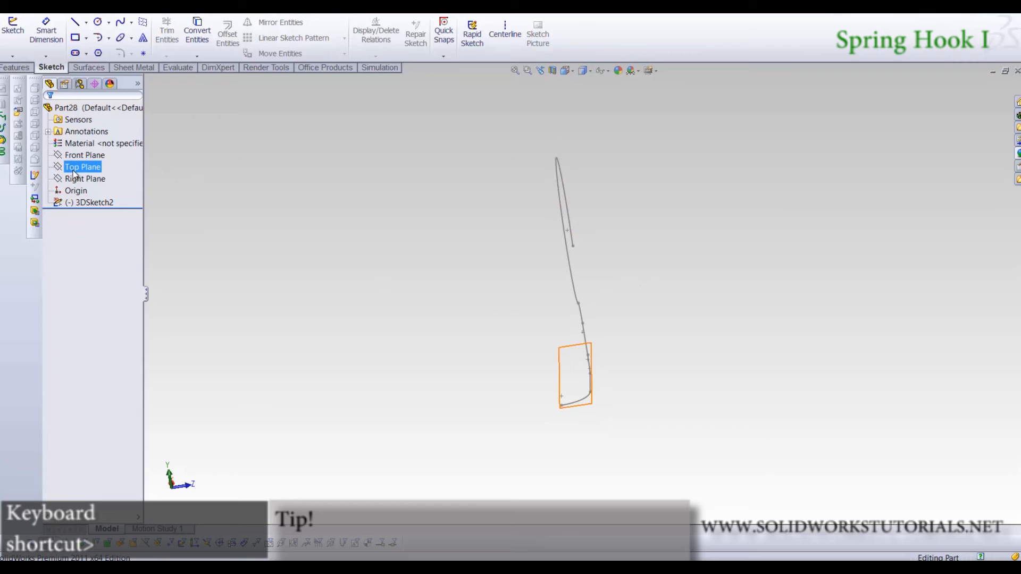
pyautogui.click(73, 158)
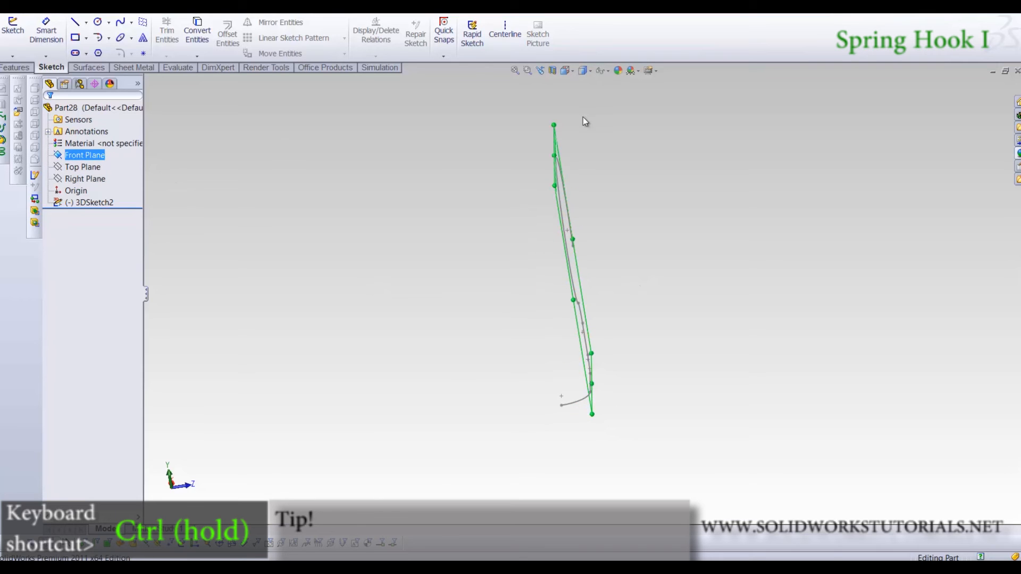
pyautogui.keyDown('ctrl'); pyautogui.moveTo(554, 134); pyautogui.dragTo(521, 138); pyautogui.keyUp('ctrl')
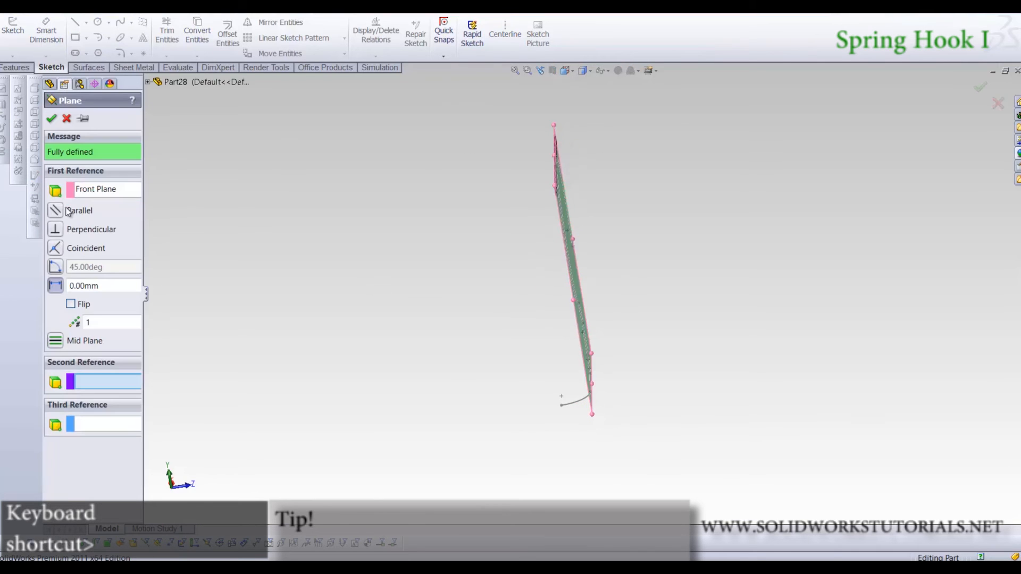
pyautogui.click(55, 219)
pyautogui.moveTo(619, 434); pyautogui.dragTo(554, 372, button='middle')
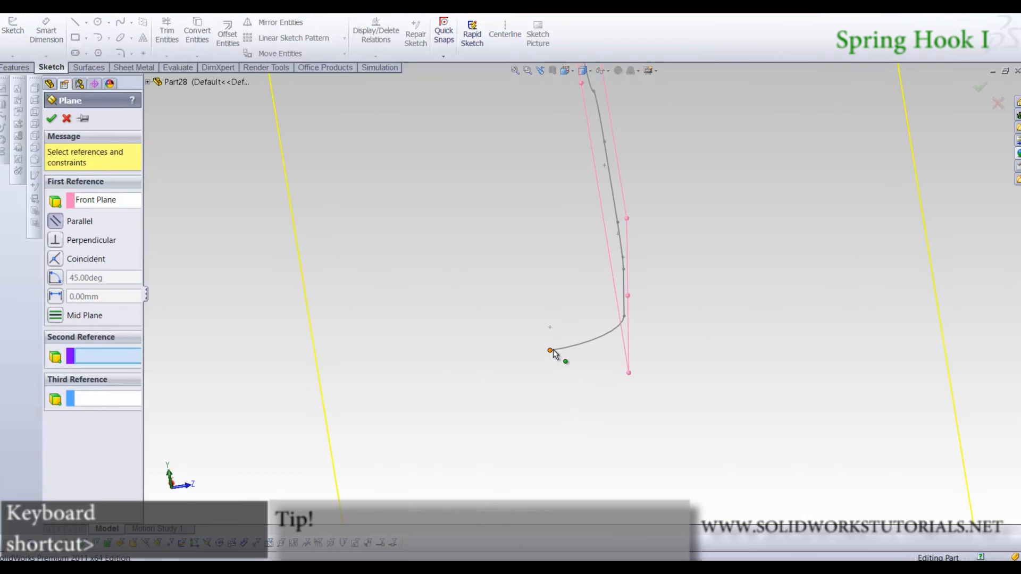
pyautogui.click(550, 351)
pyautogui.rightClick(554, 352)
pyautogui.moveTo(558, 369)
pyautogui.mouseDown(button='middle')
pyautogui.moveTo(569, 264)
pyautogui.moveTo(600, 303)
pyautogui.moveTo(588, 315)
pyautogui.moveTo(588, 270)
pyautogui.mouseUp(button='middle')
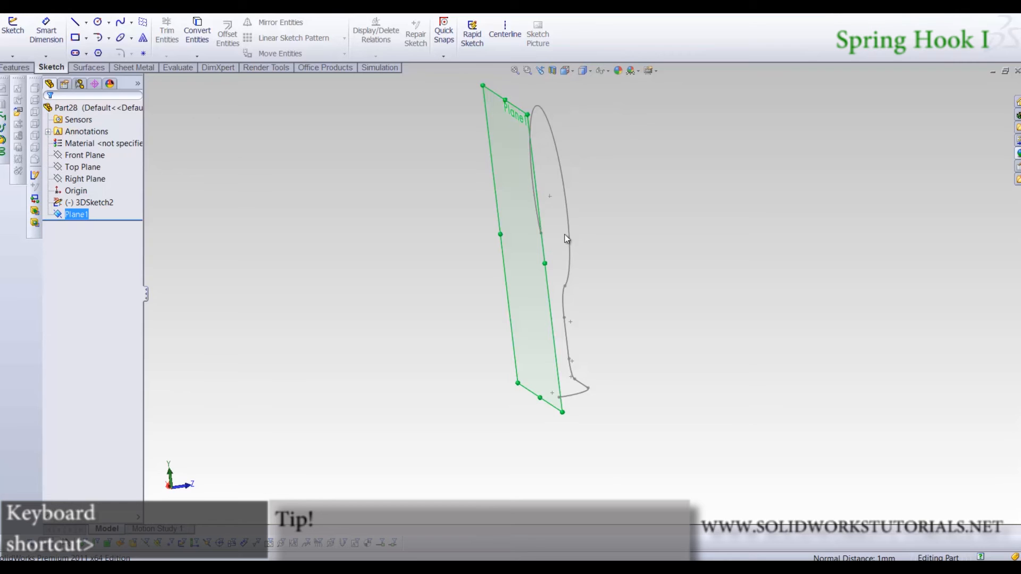
# Start a sketch on the new reference plane and view it face-on
pyautogui.click(547, 296)
pyautogui.click(579, 272)
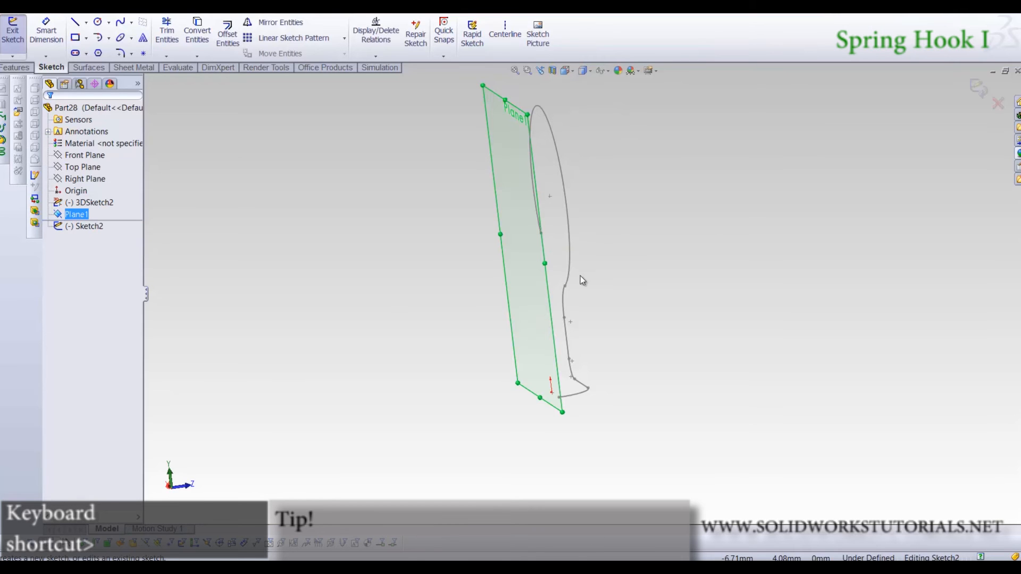
pyautogui.press('space')
pyautogui.click(677, 346)
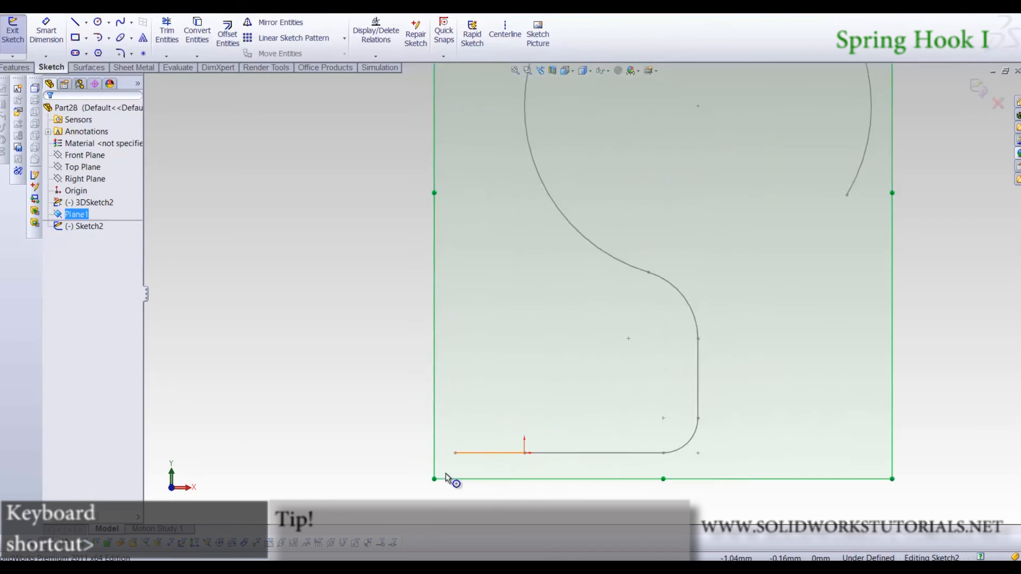
# Sketch a circle about 0.41 mm in diameter centred on the free end of the hook path
pyautogui.click(97, 22)
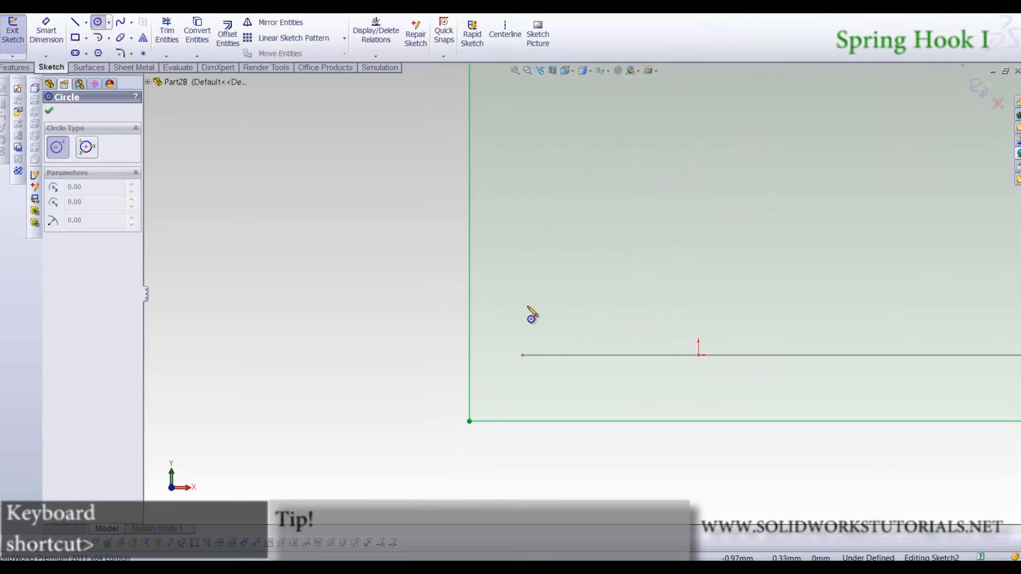
pyautogui.click(522, 355)
pyautogui.click(544, 333)
# Dimension the circle's diameter to 1 mm and exit the sketch
pyautogui.moveTo(544, 335); pyautogui.dragTo(551, 285, button='right')
pyautogui.click(533, 325)
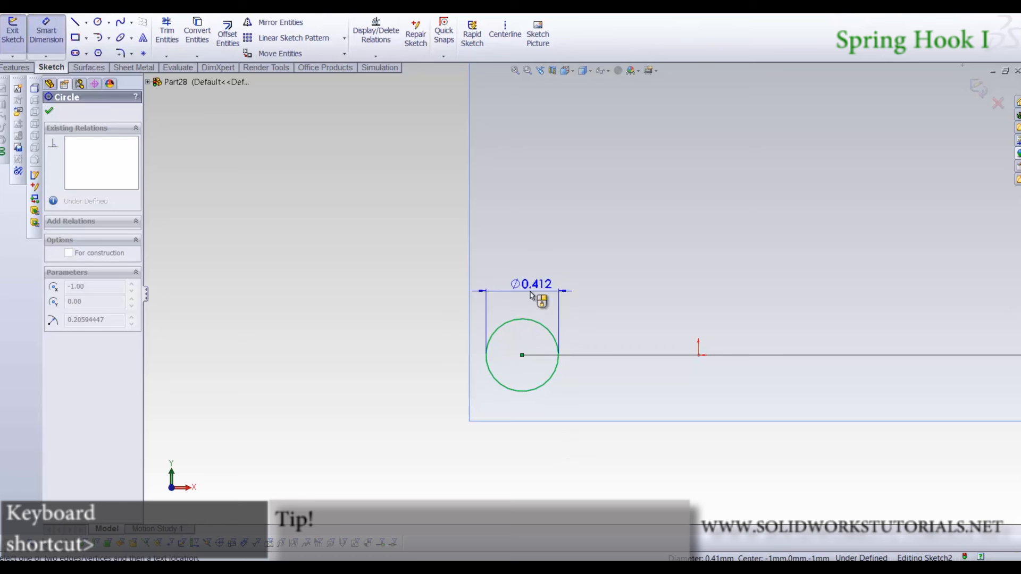
pyautogui.click(487, 287)
pyautogui.write('1')
pyautogui.press('Return')
pyautogui.press('Escape')
pyautogui.press('f')
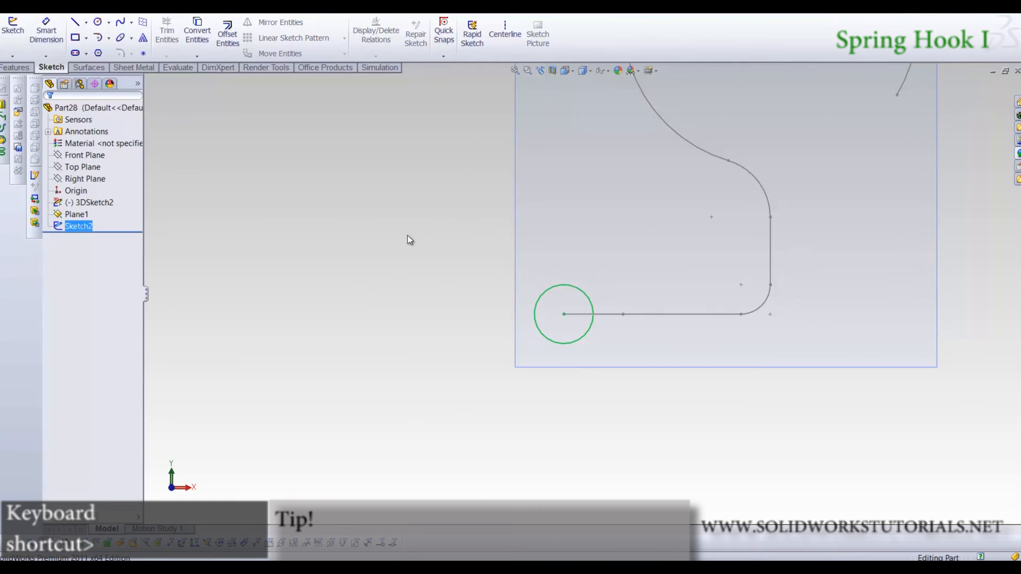
# Create a Swept Boss/Base using the circle as profile and the 3D hook sketch as path
pyautogui.moveTo(455, 261); pyautogui.dragTo(526, 306, button='middle')
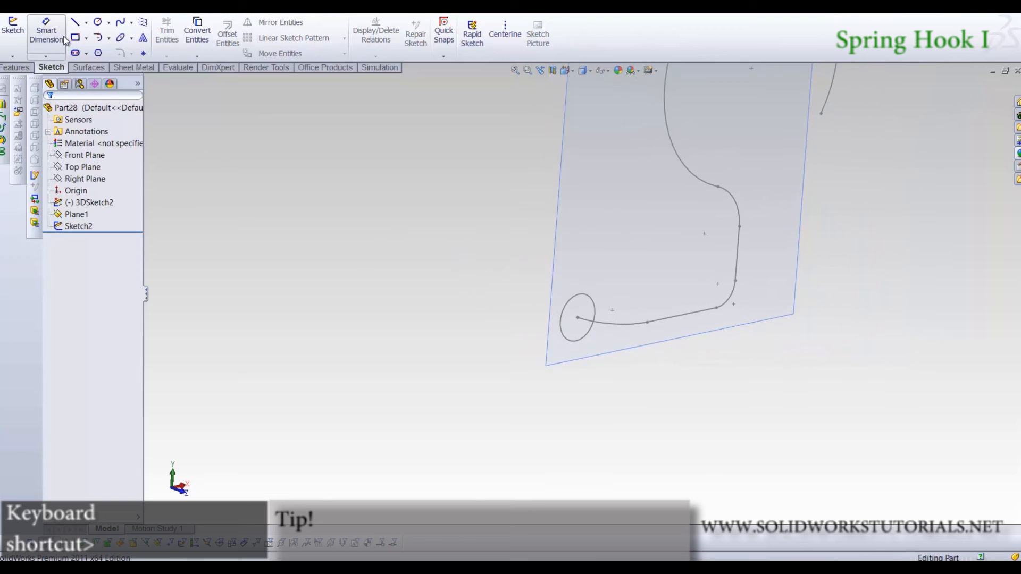
pyautogui.click(14, 68)
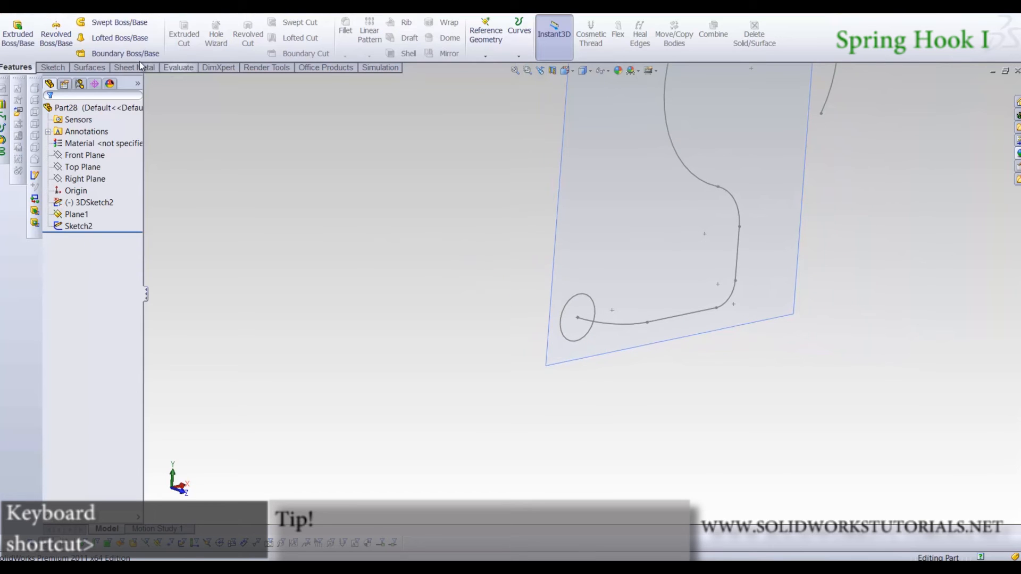
pyautogui.click(100, 26)
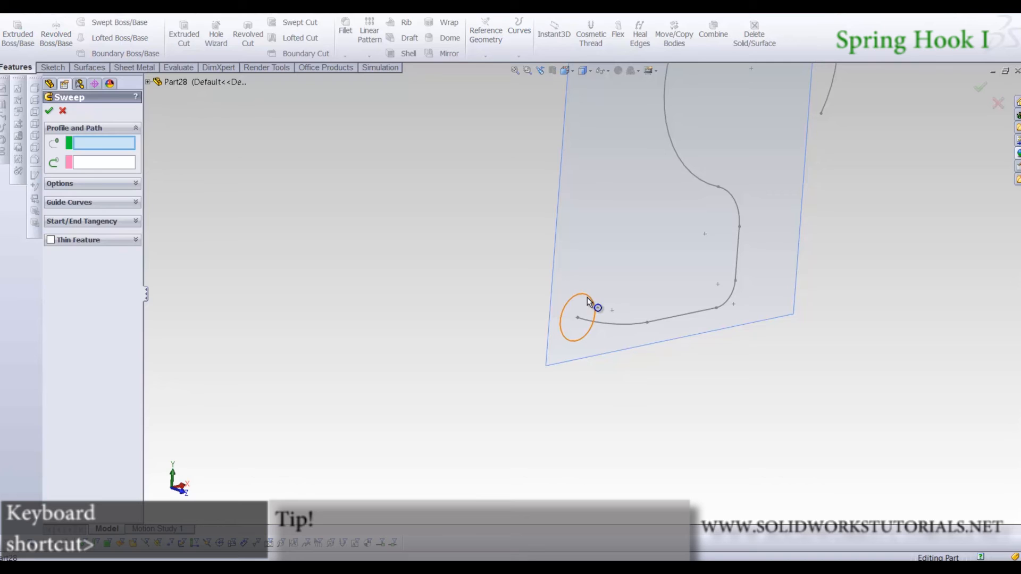
pyautogui.click(587, 298)
pyautogui.click(604, 322)
pyautogui.rightClick(604, 324)
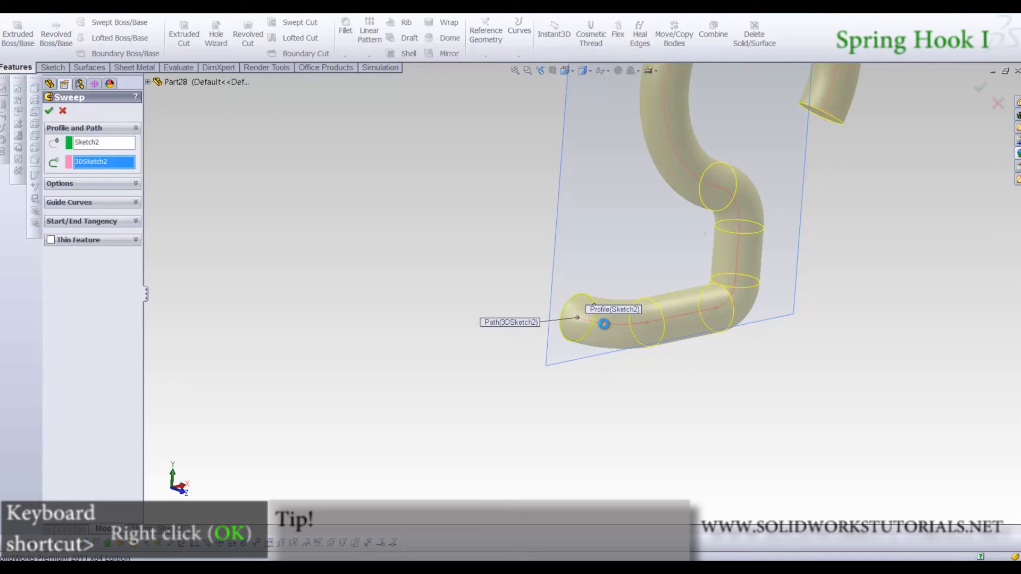
# Assign the 1060 Alloy material to the finished hook
pyautogui.scroll(3, 687, 350)
pyautogui.scroll(-2, 706, 211)
pyautogui.hotkey('ctrl', '8')
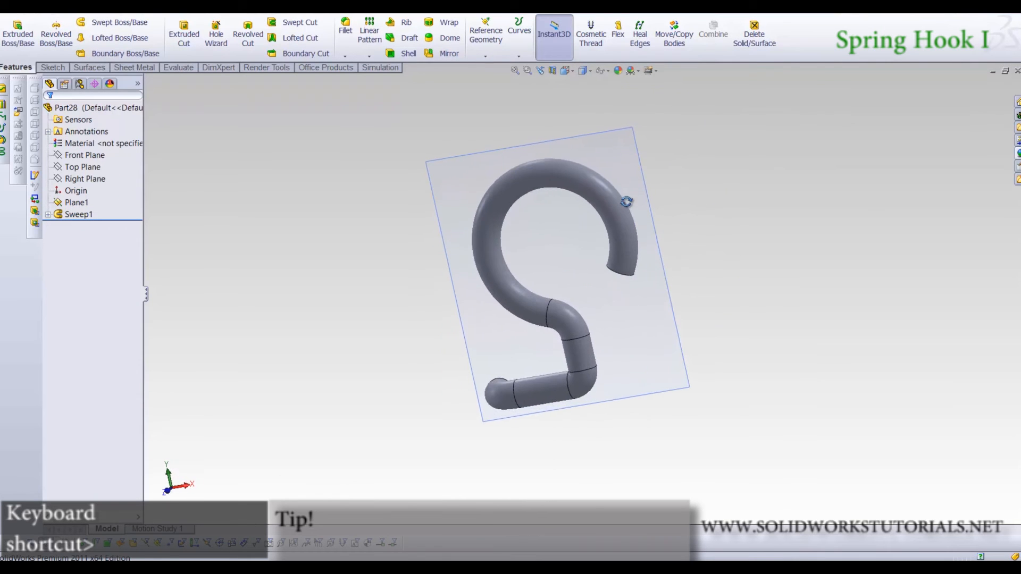
pyautogui.rightClick(87, 144)
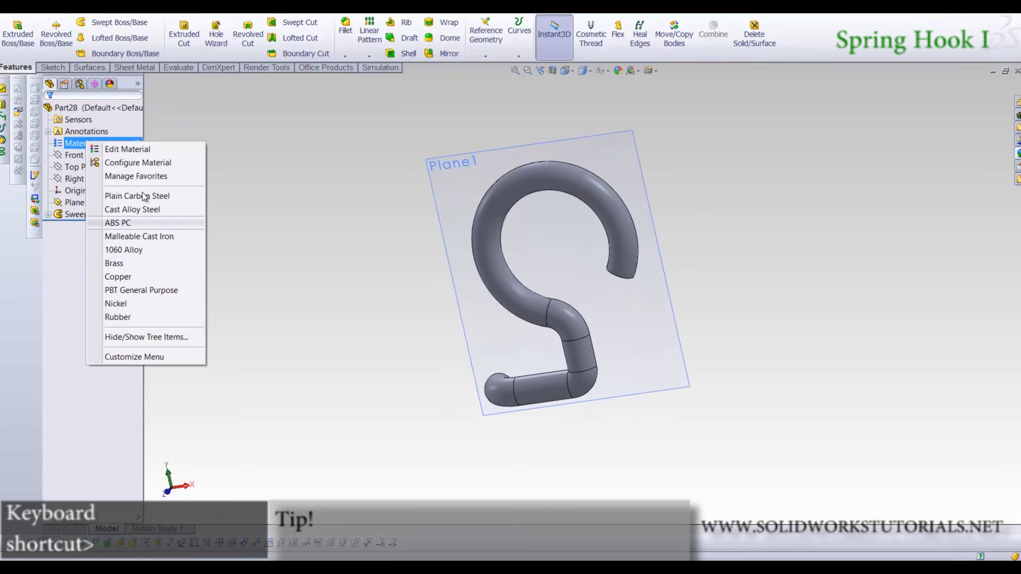
pyautogui.click(148, 250)
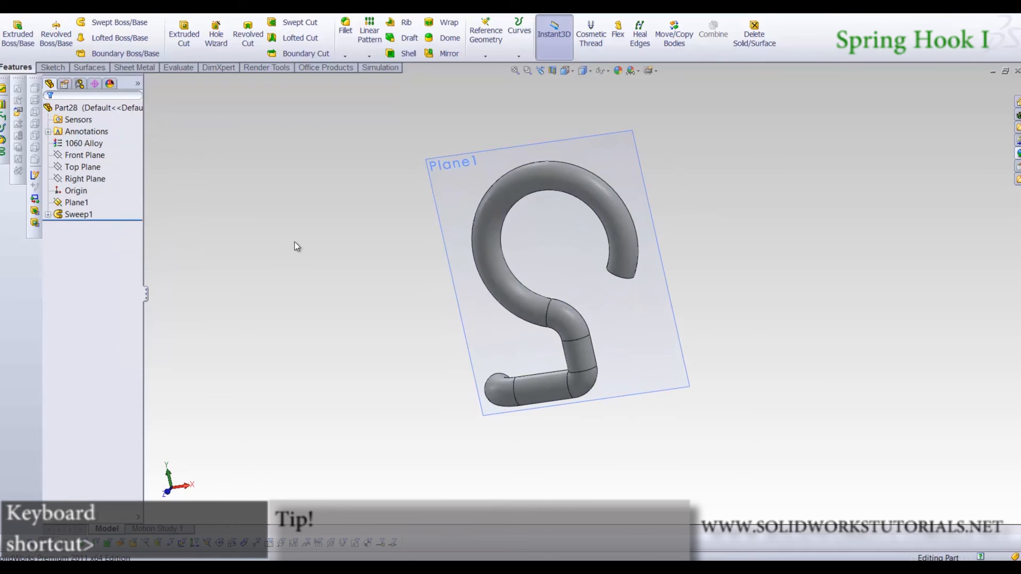
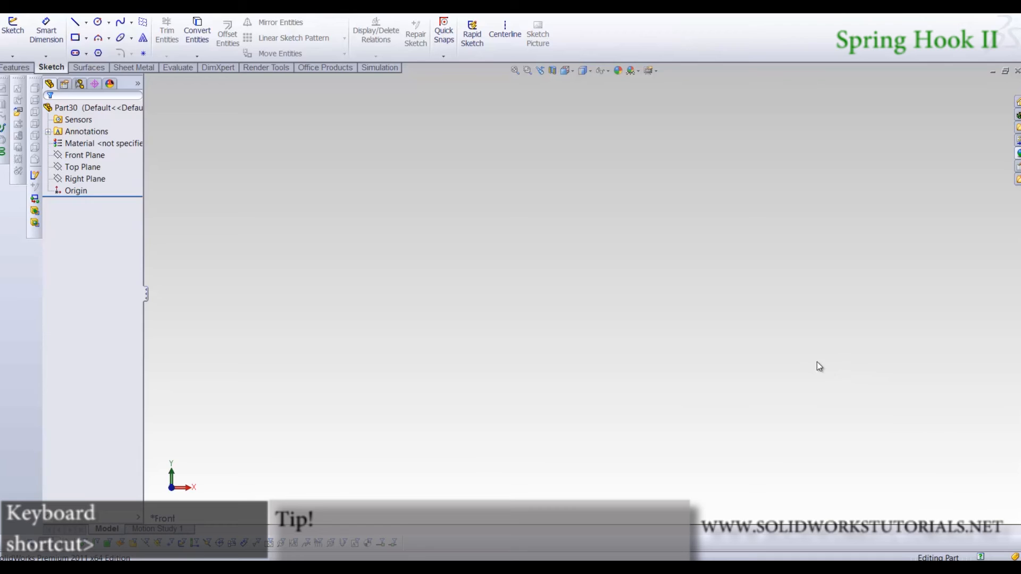
# Start a 3D sketch in the new part and draw a line about 2.26 mm long from the origin along Y
pyautogui.click(13, 56)
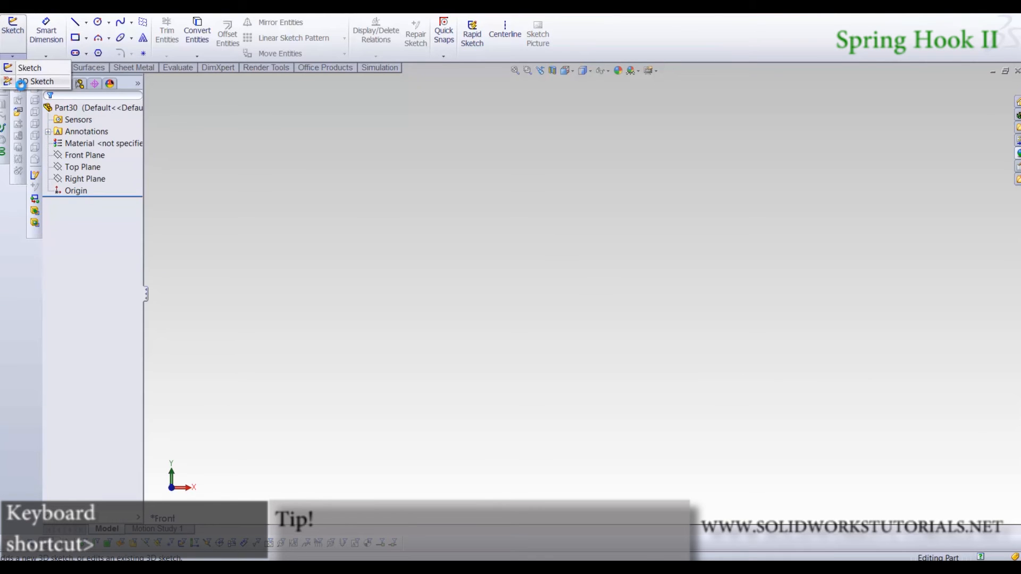
pyautogui.click(20, 83)
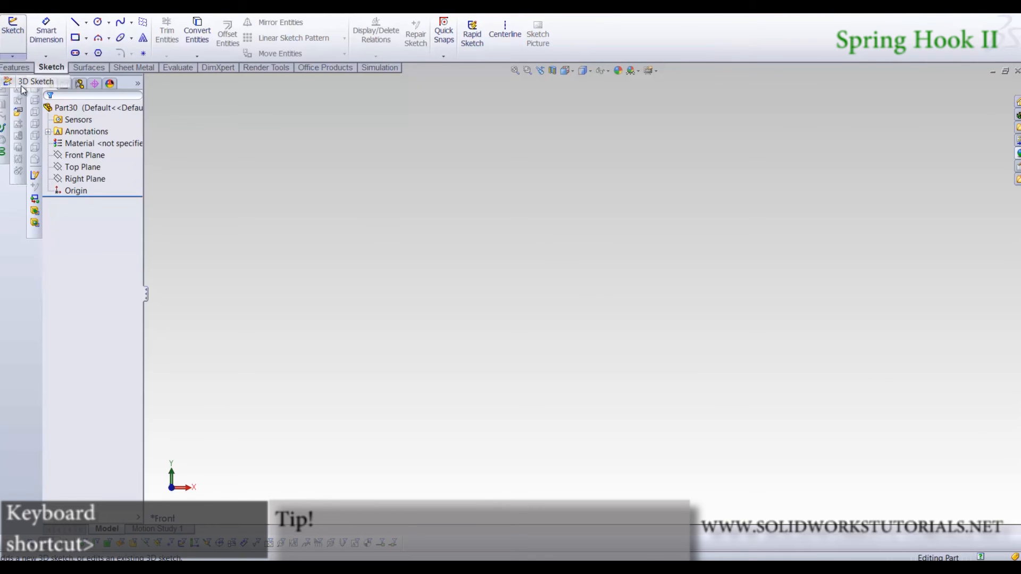
pyautogui.click(74, 24)
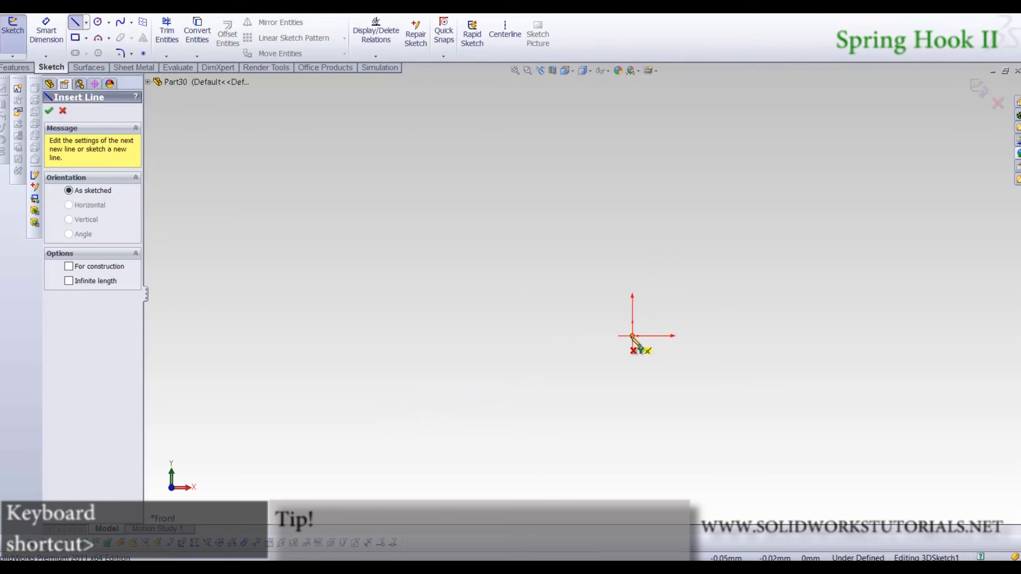
pyautogui.click(633, 336)
pyautogui.click(633, 245)
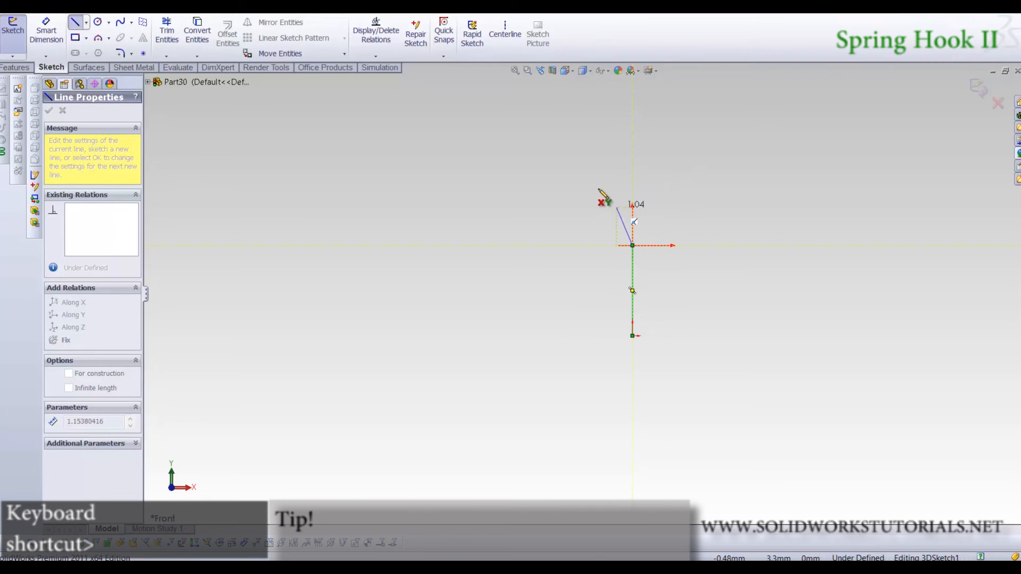
# Continue the line with two tangent arcs forming an S-curve, the upper one about 2.19 mm in radius
pyautogui.press('a')
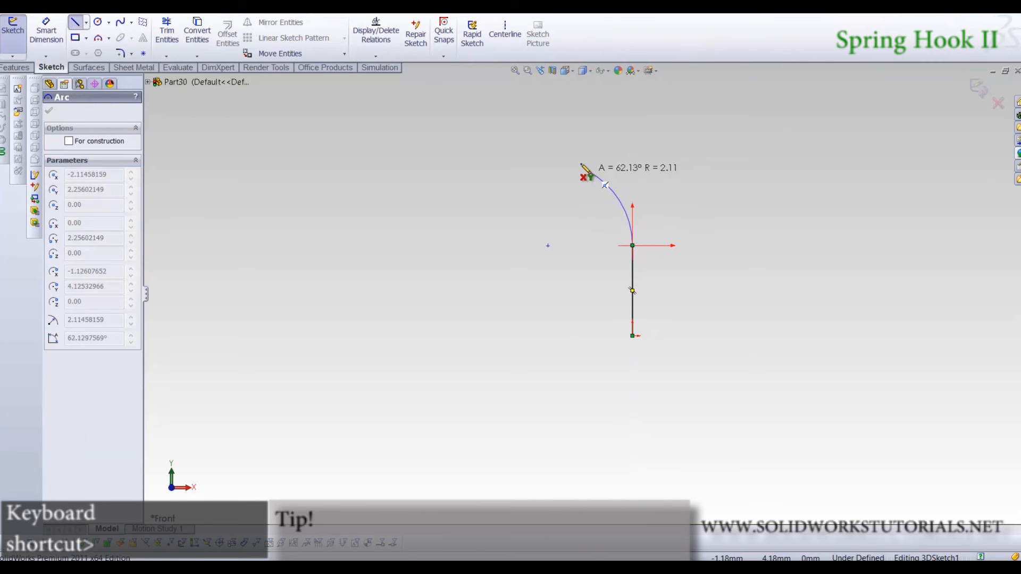
pyautogui.click(545, 113)
pyautogui.press('z')
pyautogui.hotkey('shift', 'z')
pyautogui.press('a')
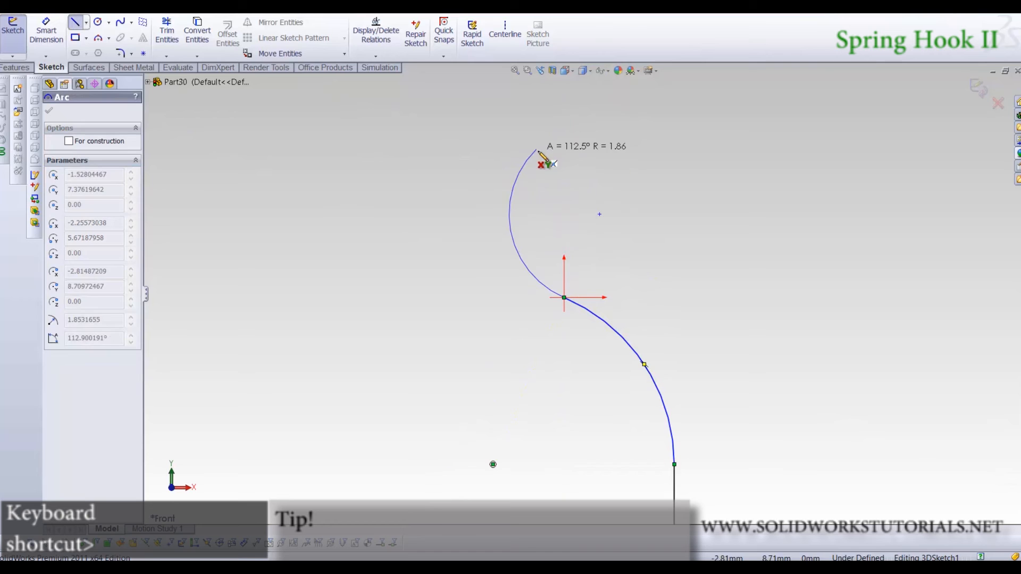
pyautogui.click(541, 117)
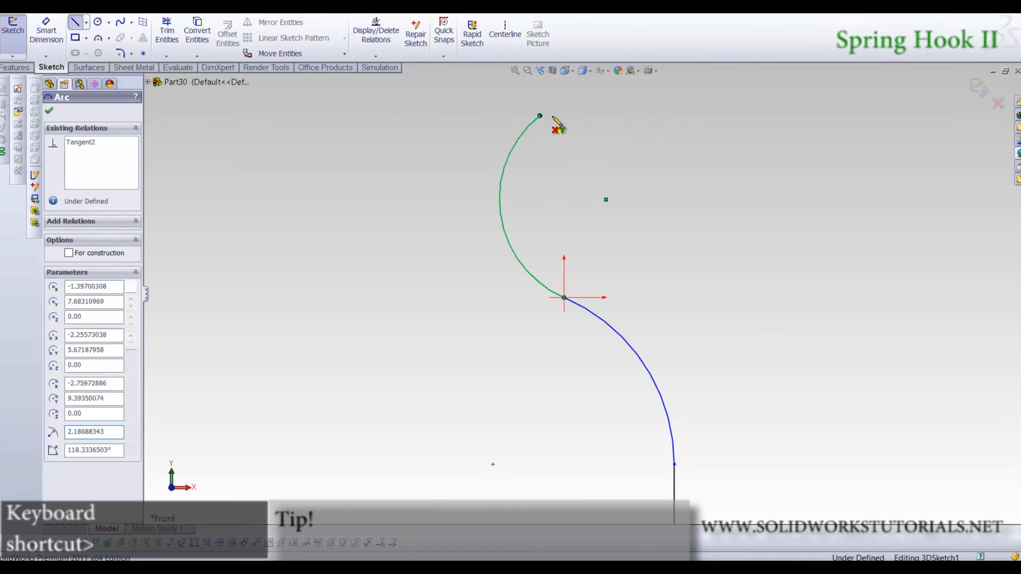
# Draw a line about 5.4 mm long along X from the upper arc's end, then end the line chain
pyautogui.click(805, 116)
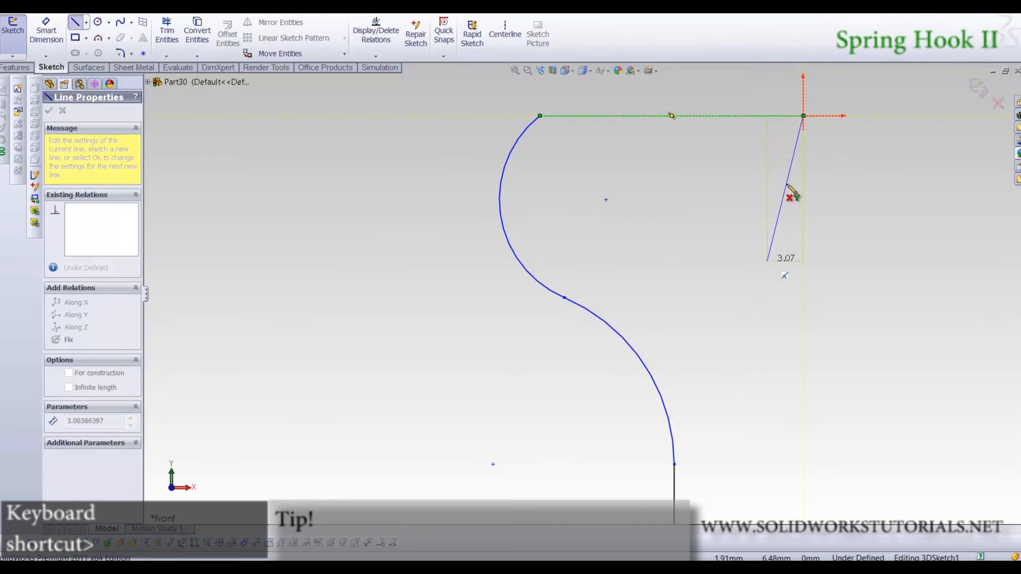
pyautogui.moveTo(776, 214); pyautogui.dragTo(815, 93, button='right')
pyautogui.press('Escape')
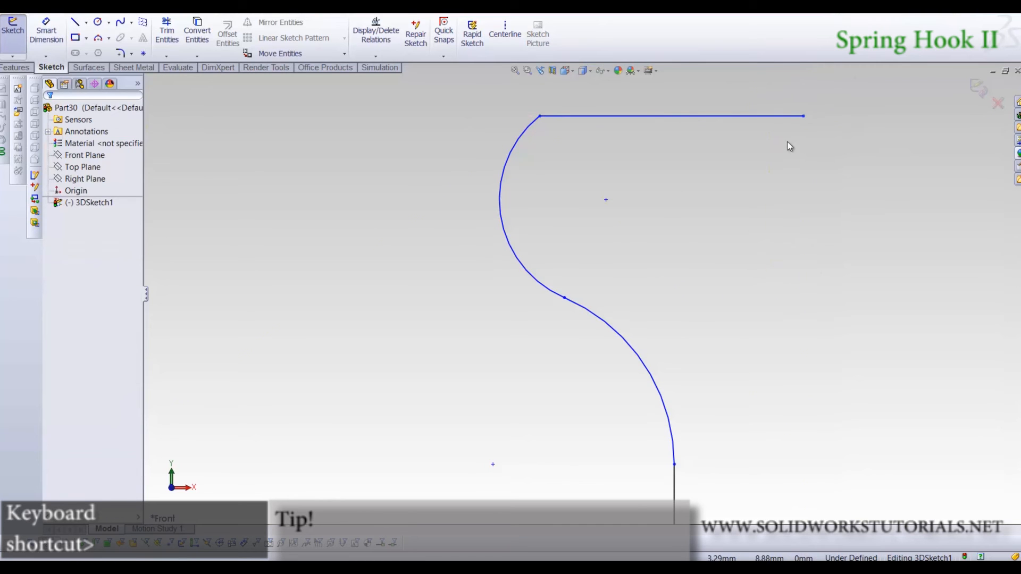
# Draw a three-point arc about 1.9 mm in radius curving downward from the top line's free end
pyautogui.click(105, 42)
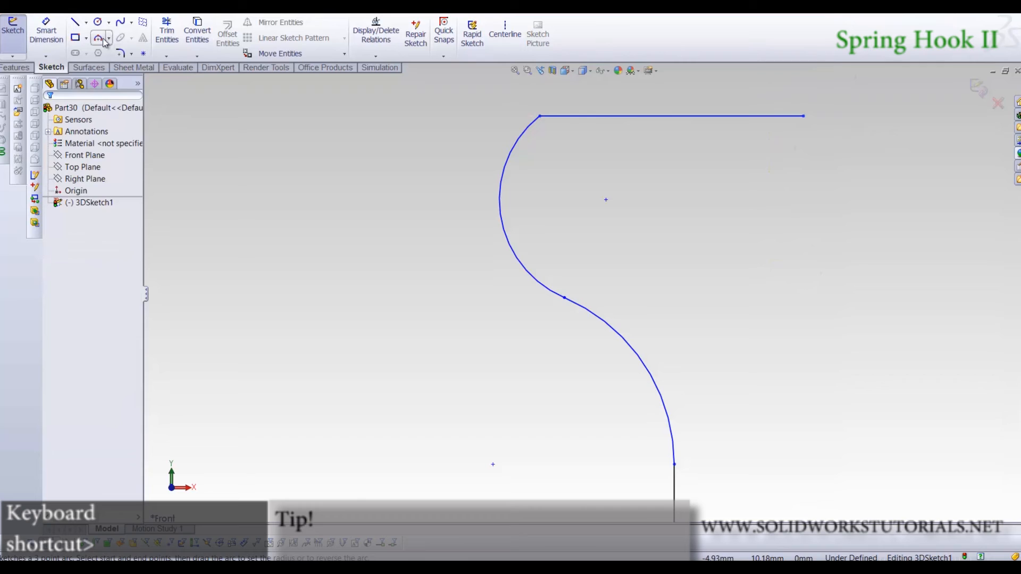
pyautogui.click(804, 116)
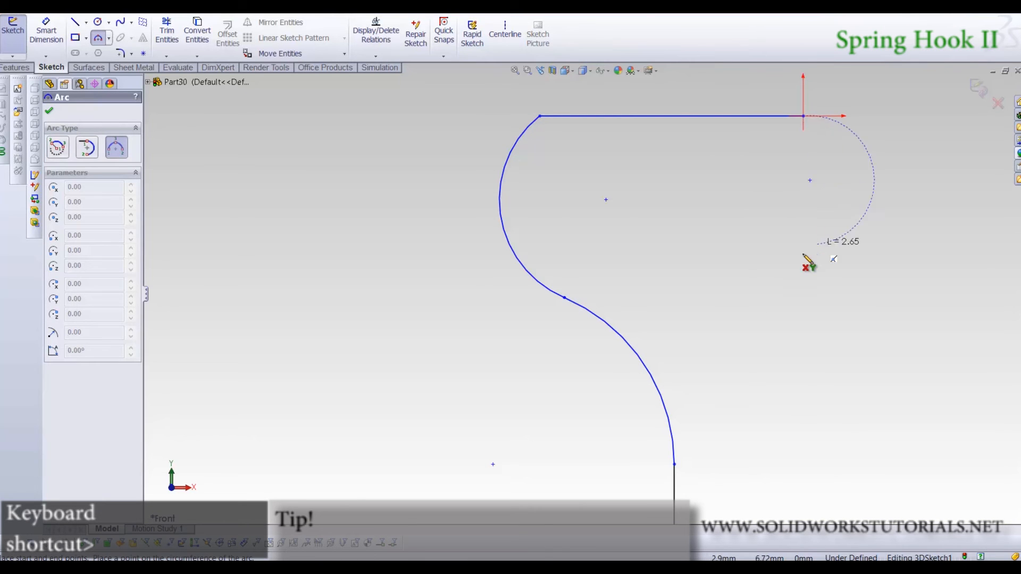
pyautogui.click(764, 284)
pyautogui.click(841, 175)
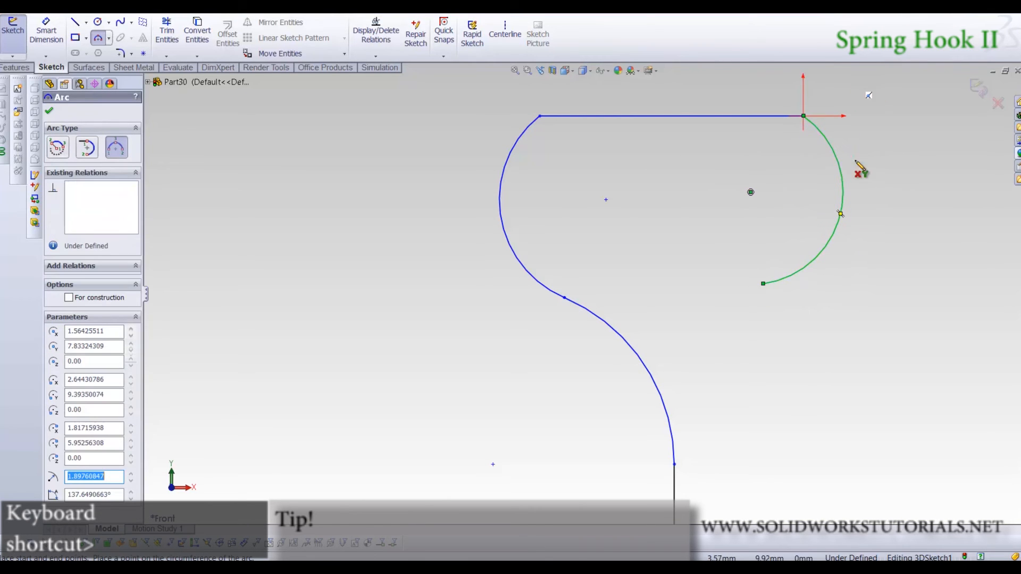
pyautogui.press('Escape')
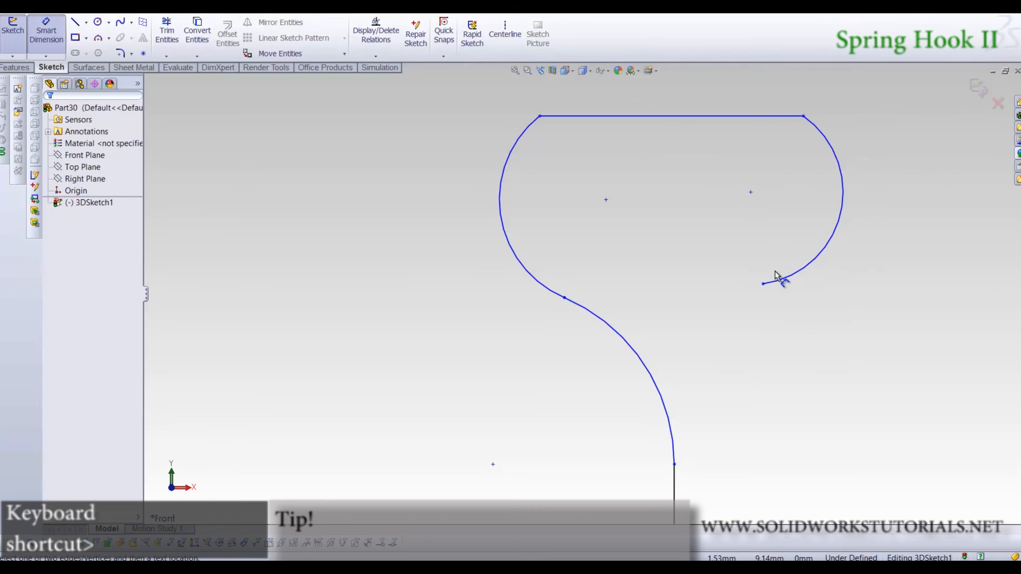
# Add an Along Y relation between the left upper arc's centre and the vertical line's top endpoint
pyautogui.press('f')
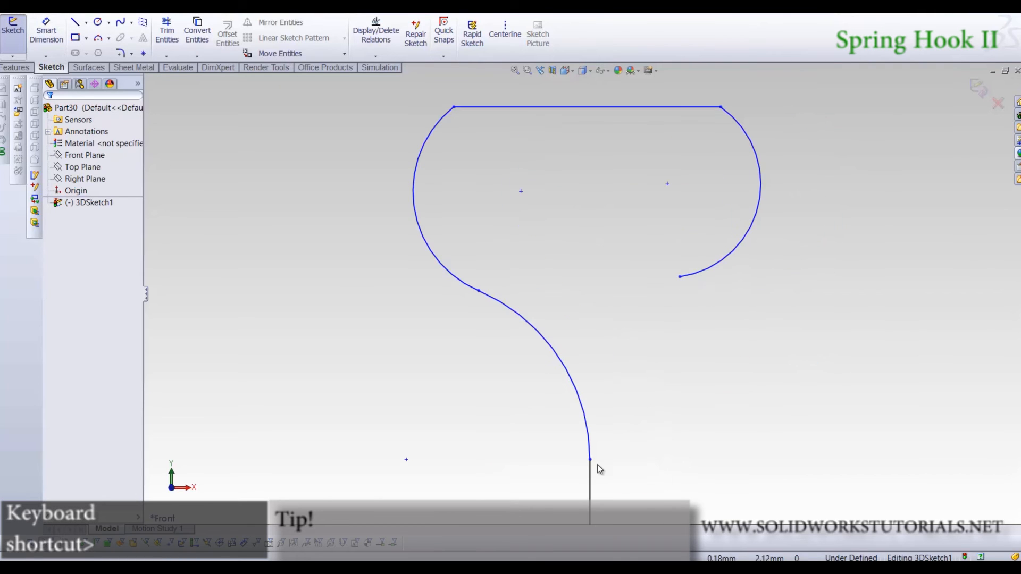
pyautogui.click(590, 459)
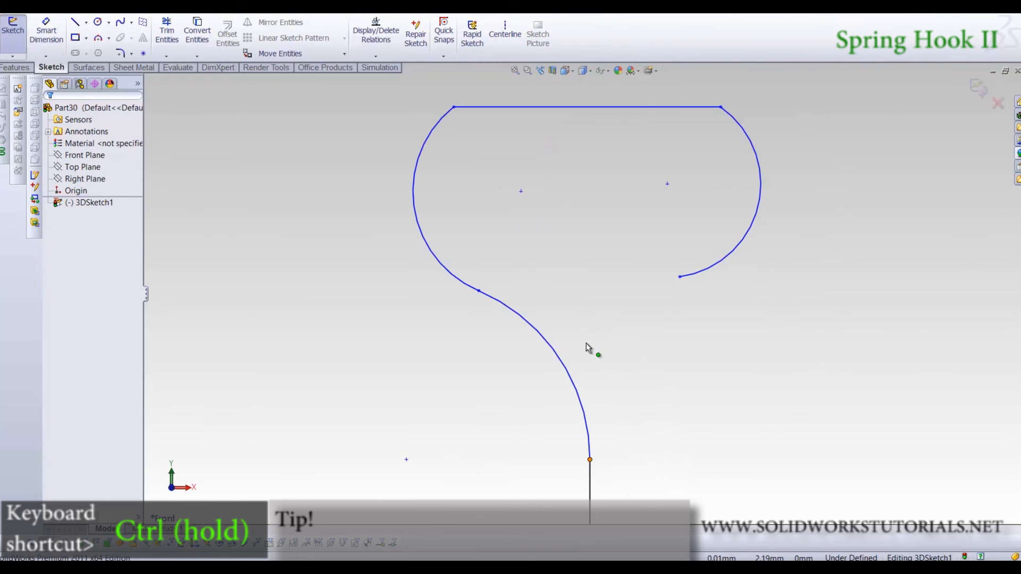
pyautogui.keyDown('ctrl'); pyautogui.click(521, 192); pyautogui.keyUp('ctrl')
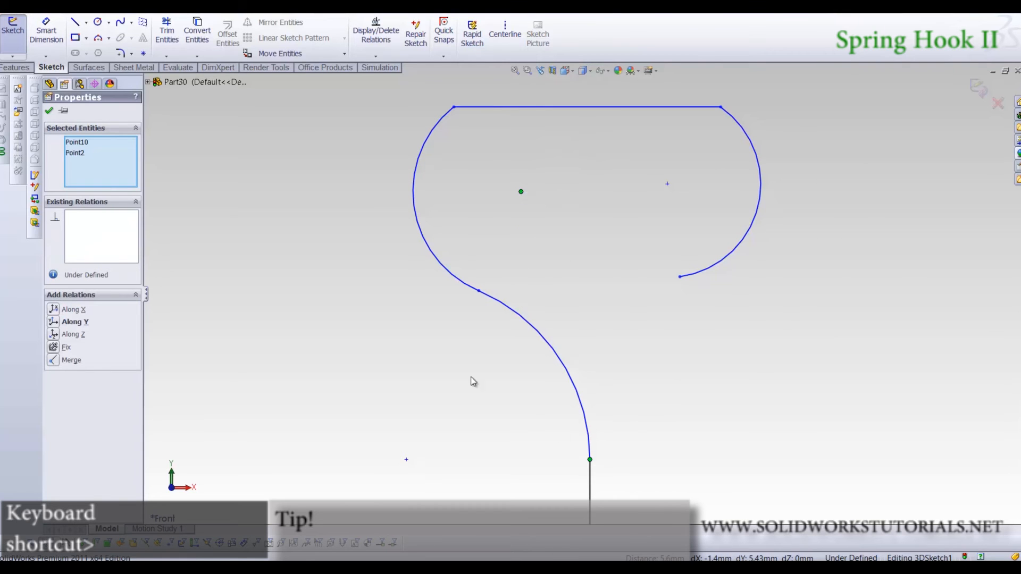
pyautogui.click(53, 323)
pyautogui.click(348, 371)
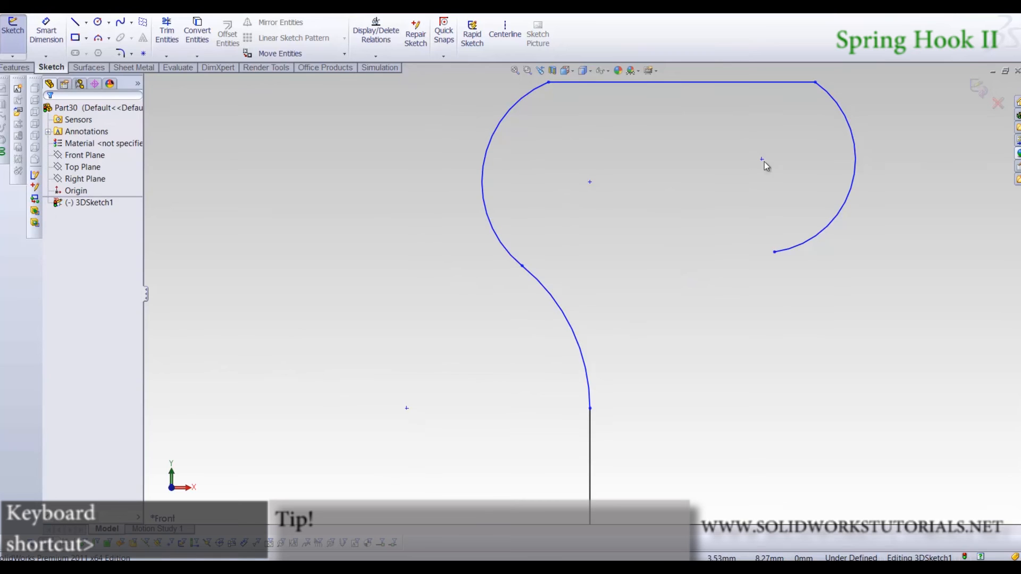
# Shorten the top line by moving the endpoint it shares with the right-hand arc inward
pyautogui.moveTo(764, 162); pyautogui.dragTo(582, 187)
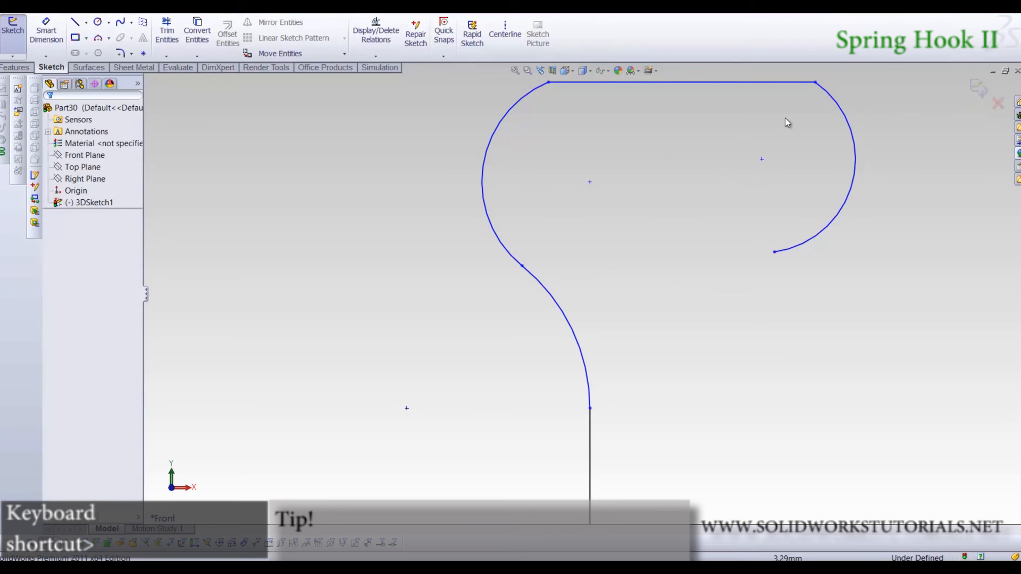
pyautogui.moveTo(816, 83)
pyautogui.mouseDown()
pyautogui.moveTo(777, 84)
pyautogui.moveTo(764, 110)
pyautogui.moveTo(763, 87)
pyautogui.moveTo(650, 84)
pyautogui.mouseUp()
pyautogui.scroll(3, 699, 220)
pyautogui.scroll(-3, 700, 224)
pyautogui.hotkey('ctrl', 'z')
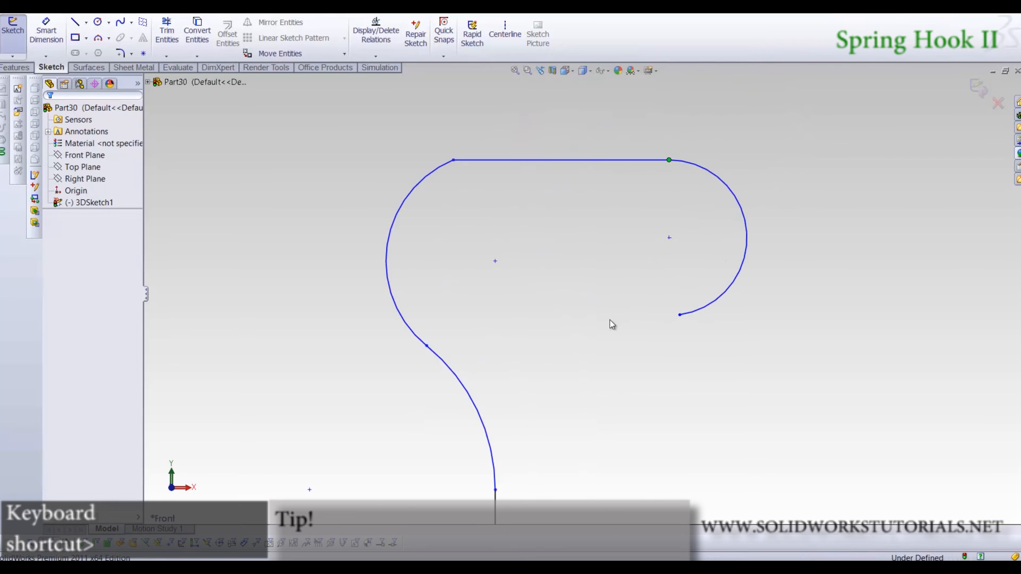
pyautogui.moveTo(669, 160); pyautogui.dragTo(516, 161)
pyautogui.moveTo(589, 247); pyautogui.dragTo(673, 248)
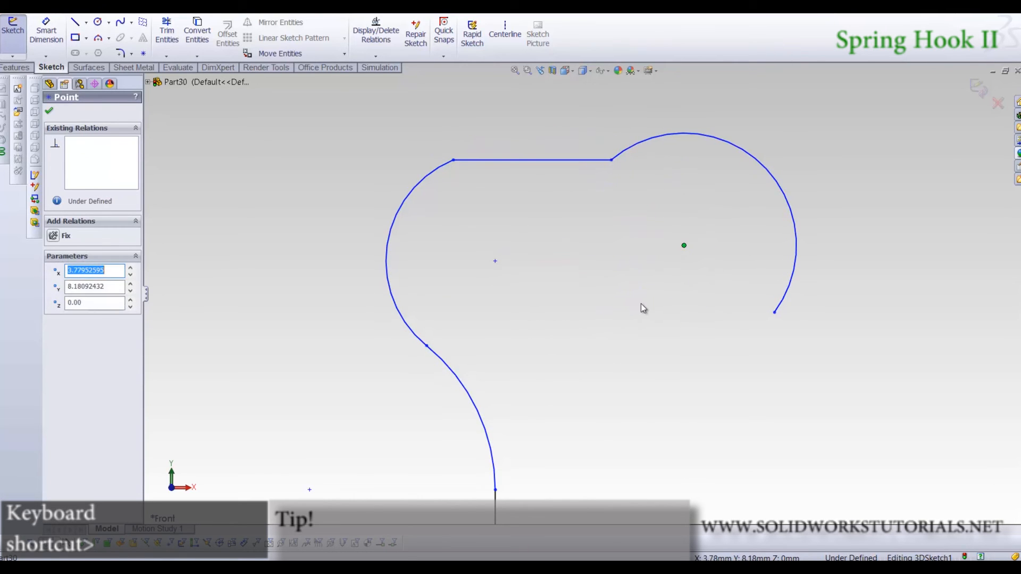
pyautogui.hotkey('ctrl', 'z')
pyautogui.click(633, 266)
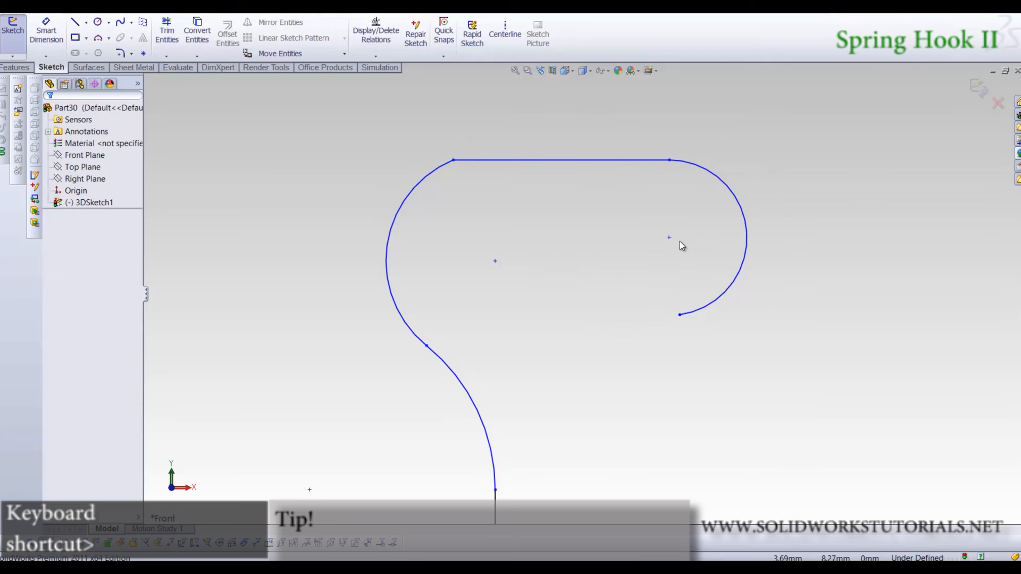
# Merge the right-hand arc's centre with the left upper arc's centre and reposition the right-hand arc's free end
pyautogui.click(669, 238)
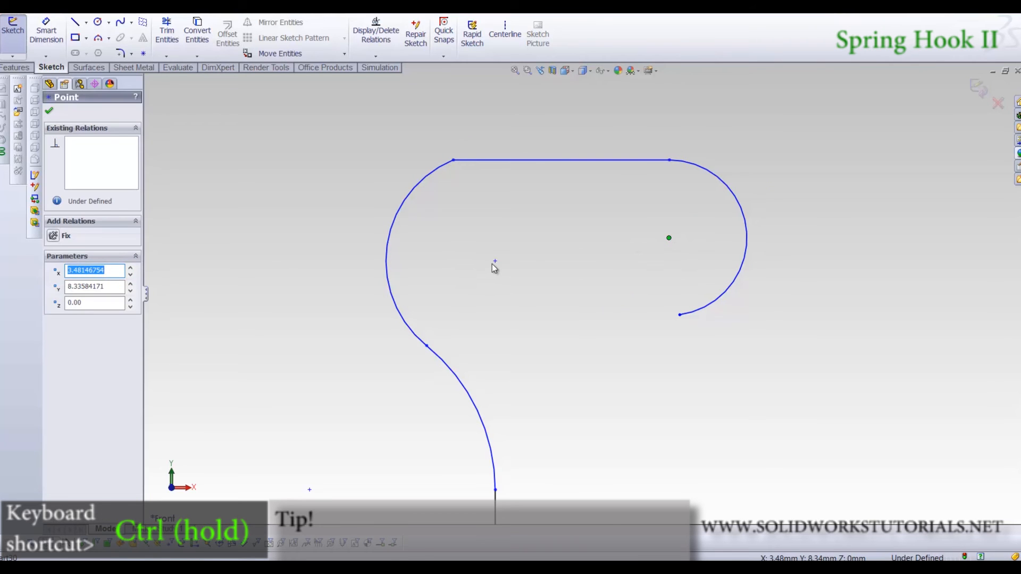
pyautogui.keyDown('ctrl'); pyautogui.click(494, 262); pyautogui.keyUp('ctrl')
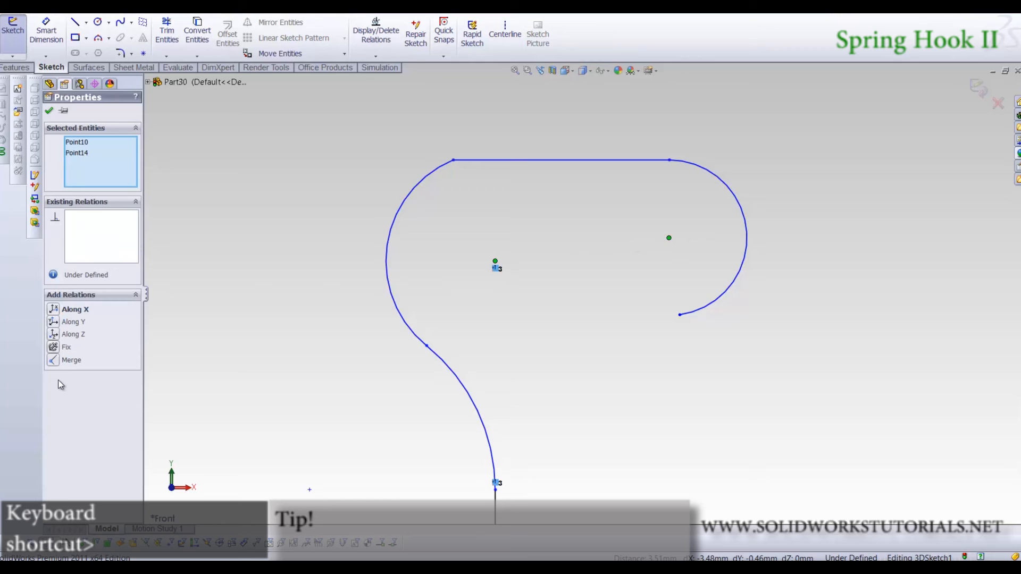
pyautogui.click(53, 362)
pyautogui.click(652, 234)
pyautogui.scroll(4, 655, 234)
pyautogui.scroll(-2, 558, 302)
pyautogui.moveTo(554, 407); pyautogui.dragTo(668, 313)
# Dimension the right-hand arc's radius to 2.5 mm
pyautogui.moveTo(733, 407); pyautogui.dragTo(727, 341, button='right')
pyautogui.click(678, 250)
pyautogui.click(724, 248)
pyautogui.write('2.5')
pyautogui.press('Return')
# Dimension the left upper arc's radius to 2.5 mm and the lower arc's radius to 3 mm
pyautogui.click(463, 266)
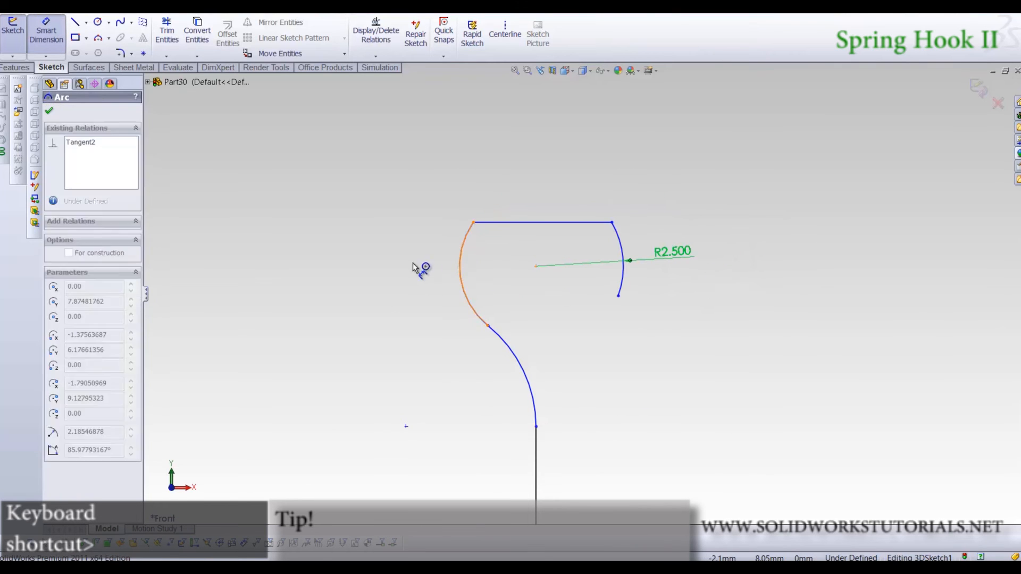
pyautogui.click(413, 263)
pyautogui.write('2.5')
pyautogui.press('Return')
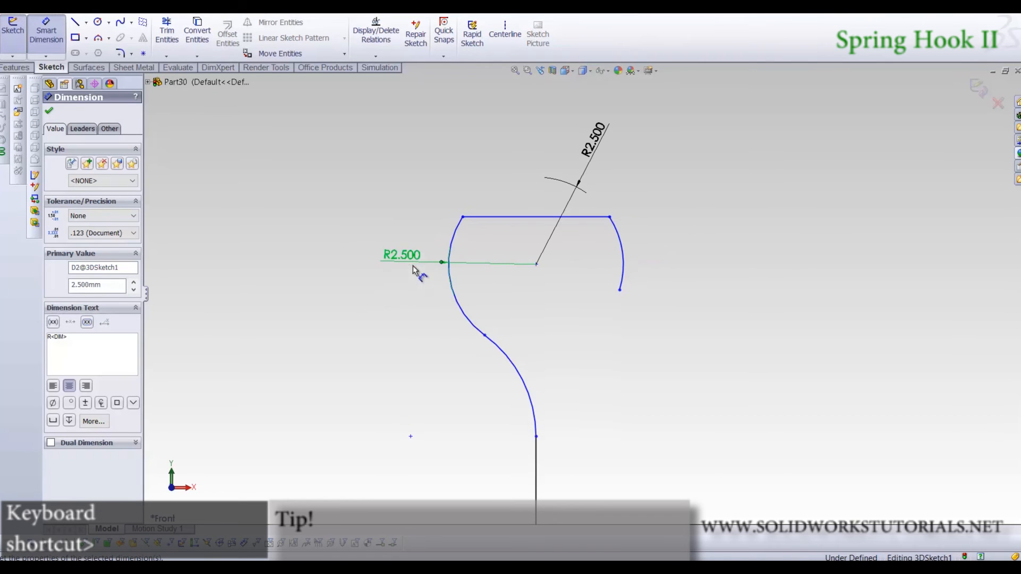
pyautogui.click(514, 371)
pyautogui.click(585, 369)
pyautogui.write('3')
pyautogui.press('Return')
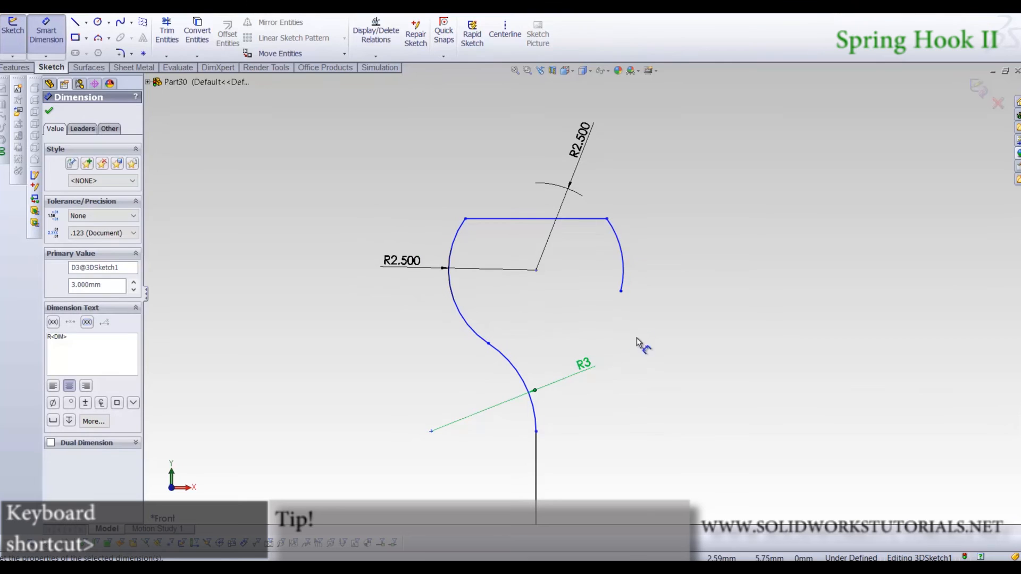
pyautogui.click(536, 432)
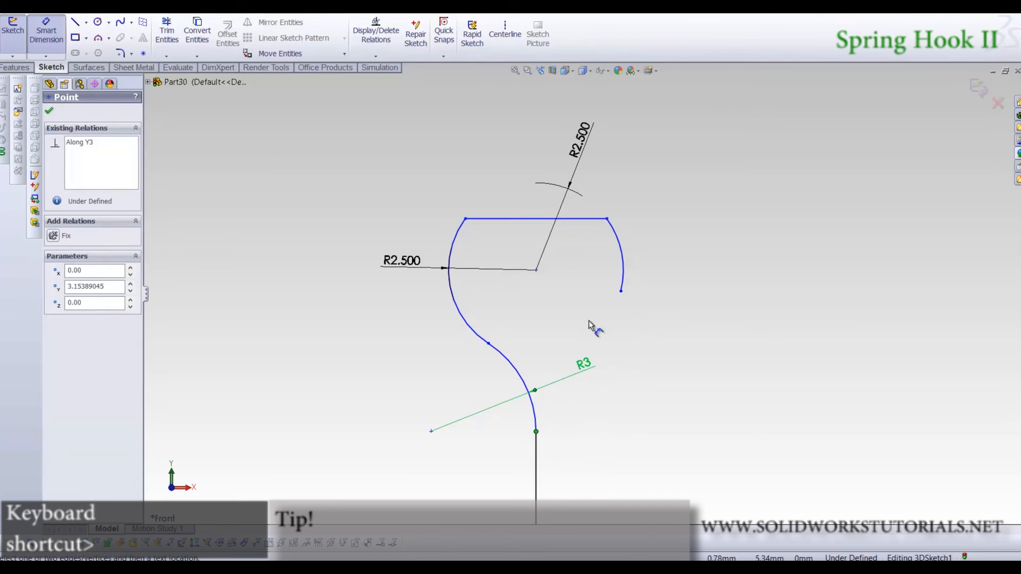
pyautogui.click(621, 292)
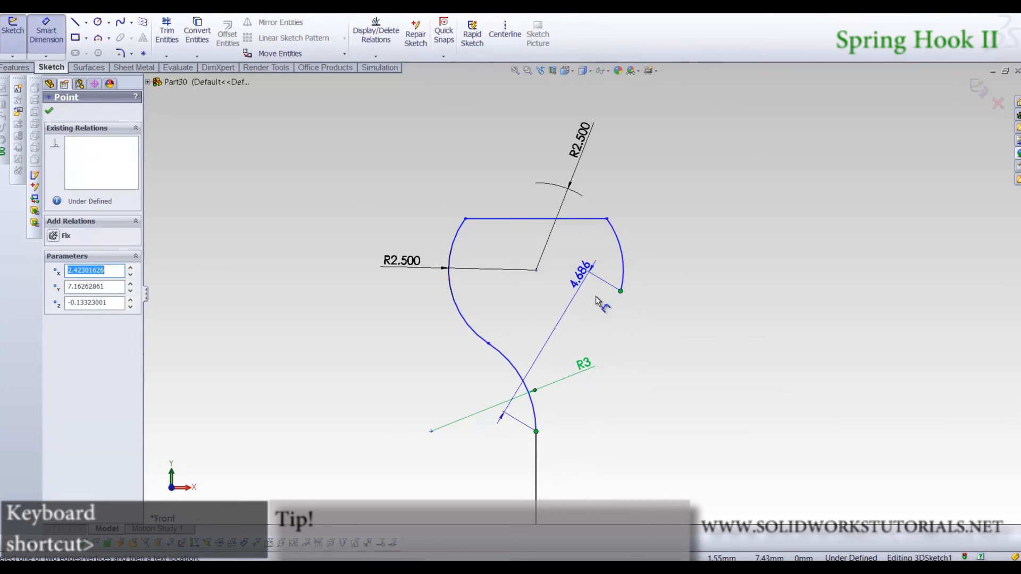
pyautogui.scroll(-1, 578, 315)
pyautogui.scroll(2, 576, 311)
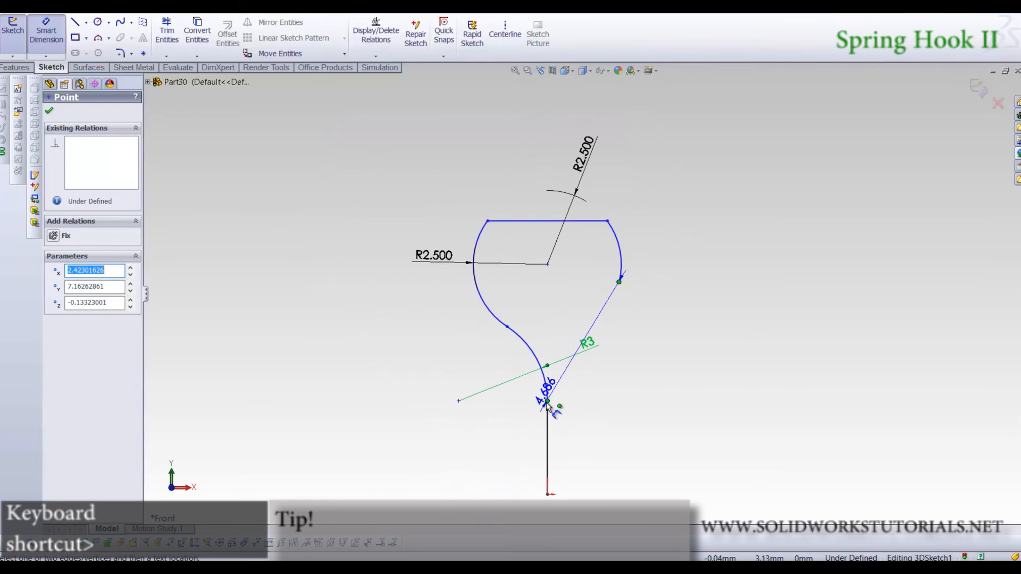
pyautogui.press('Escape')
pyautogui.click(85, 159)
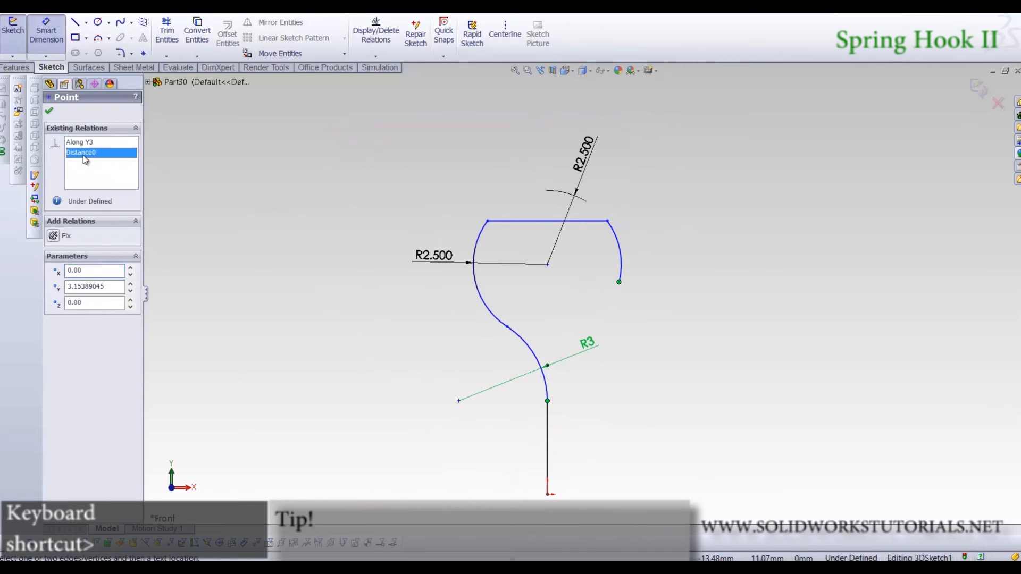
pyautogui.click(50, 38)
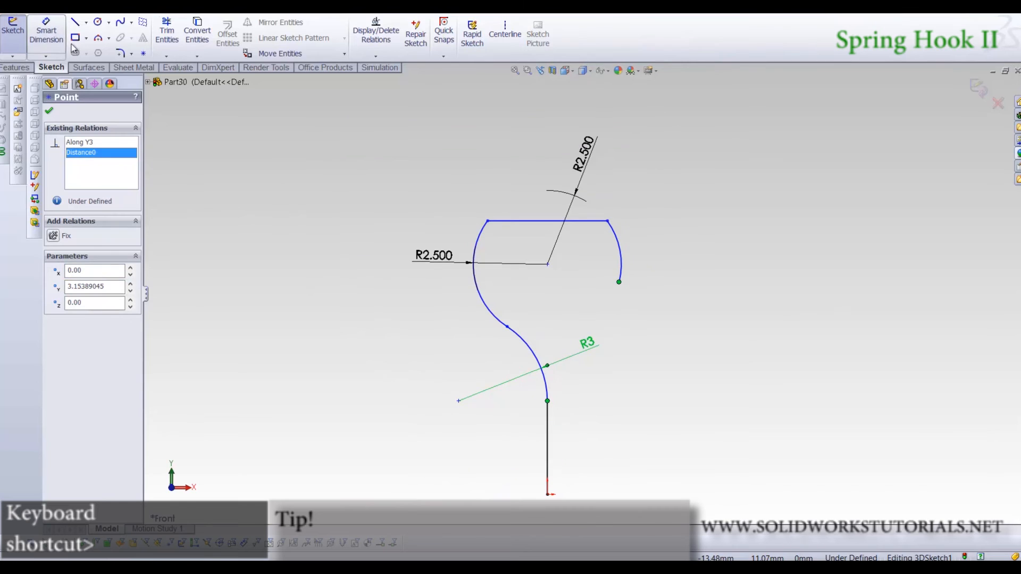
pyautogui.click(297, 326)
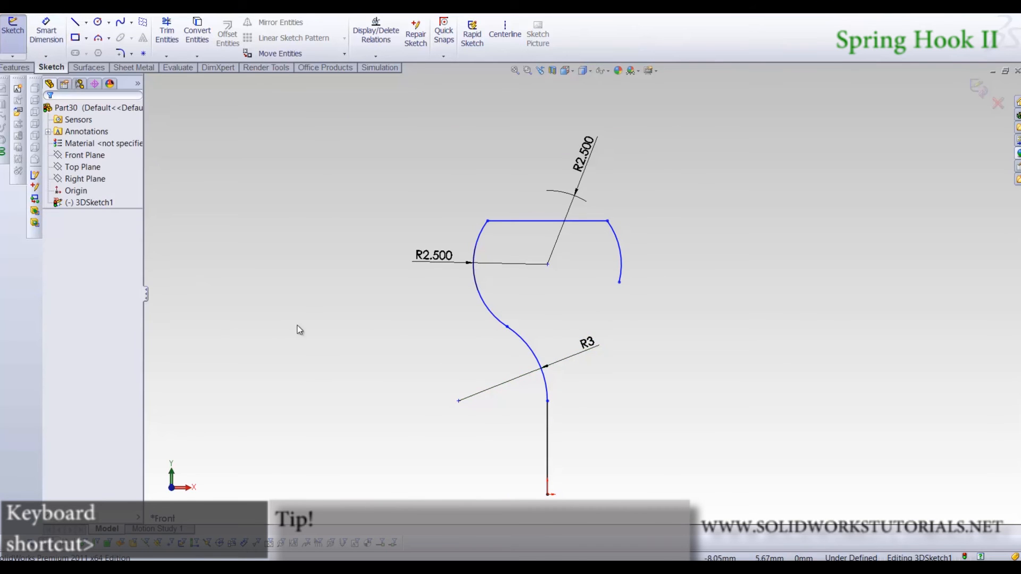
# Dimension the horizontal distance from the vertical line to the right-hand arc's free end as 2 mm
pyautogui.press('d')
pyautogui.click(549, 418)
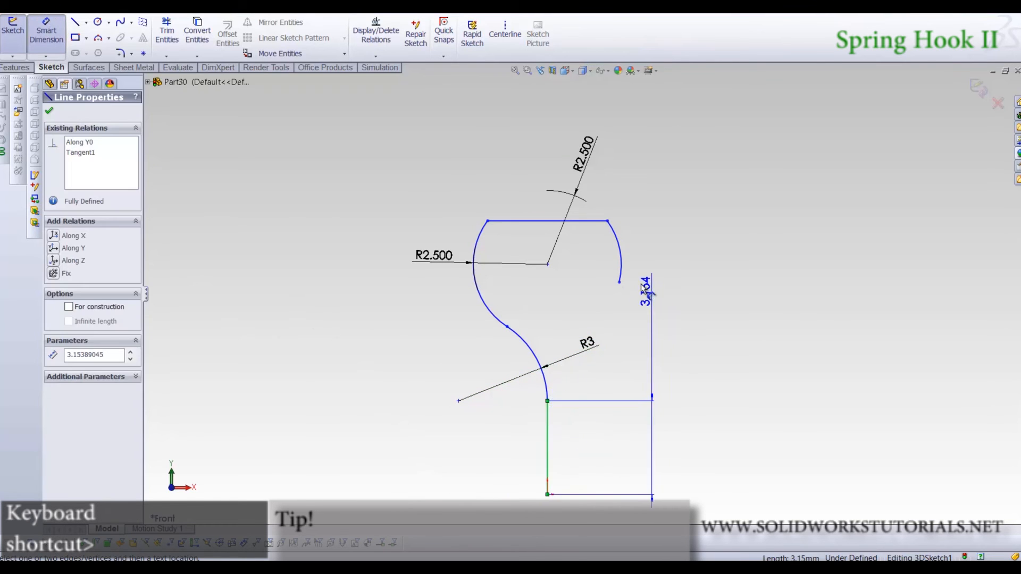
pyautogui.click(620, 282)
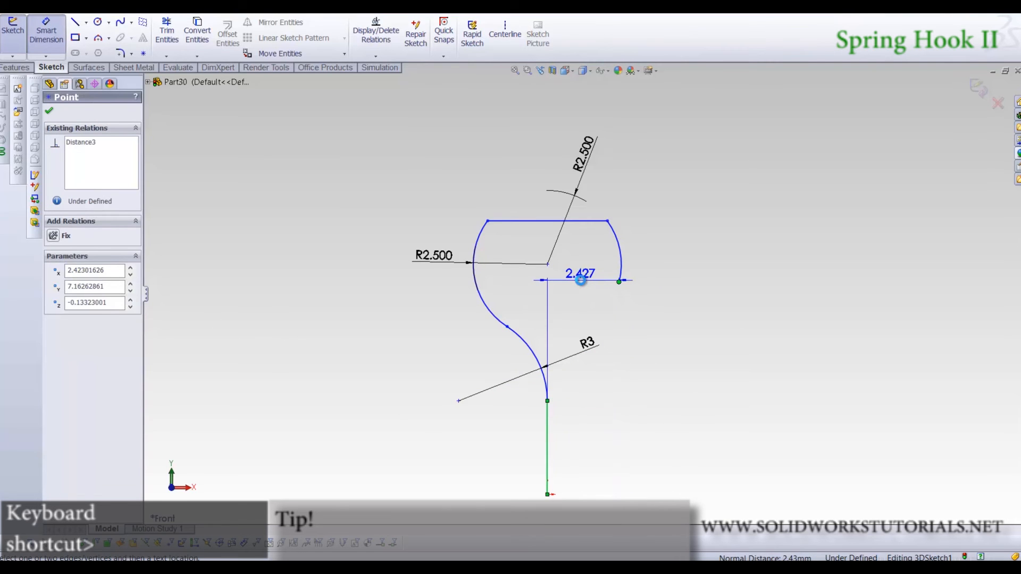
pyautogui.click(581, 280)
pyautogui.write('2')
pyautogui.press('Return')
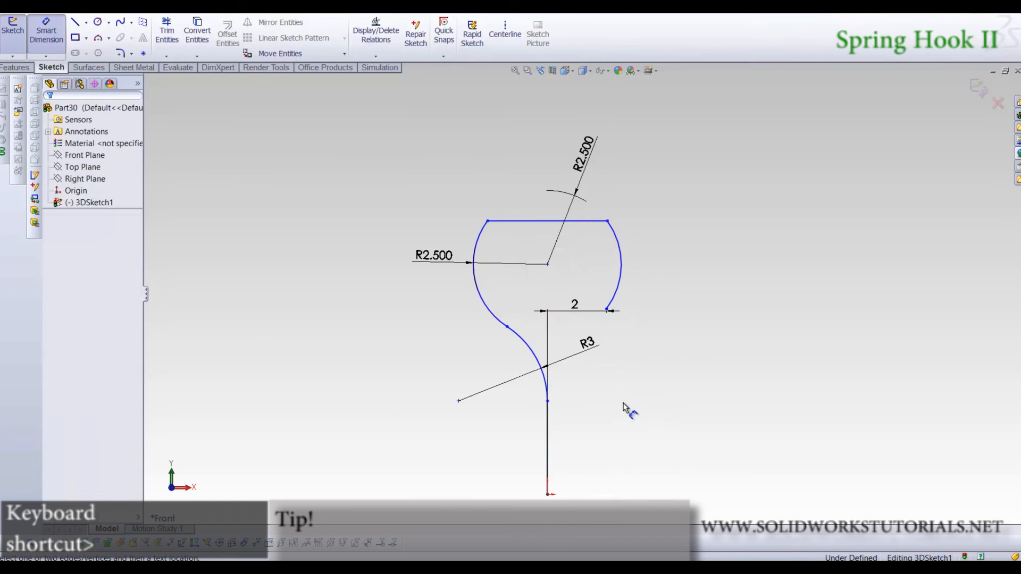
# Add a 1 mm sketch fillet at the corner between the top line and the left upper arc
pyautogui.press('f')
pyautogui.click(127, 56)
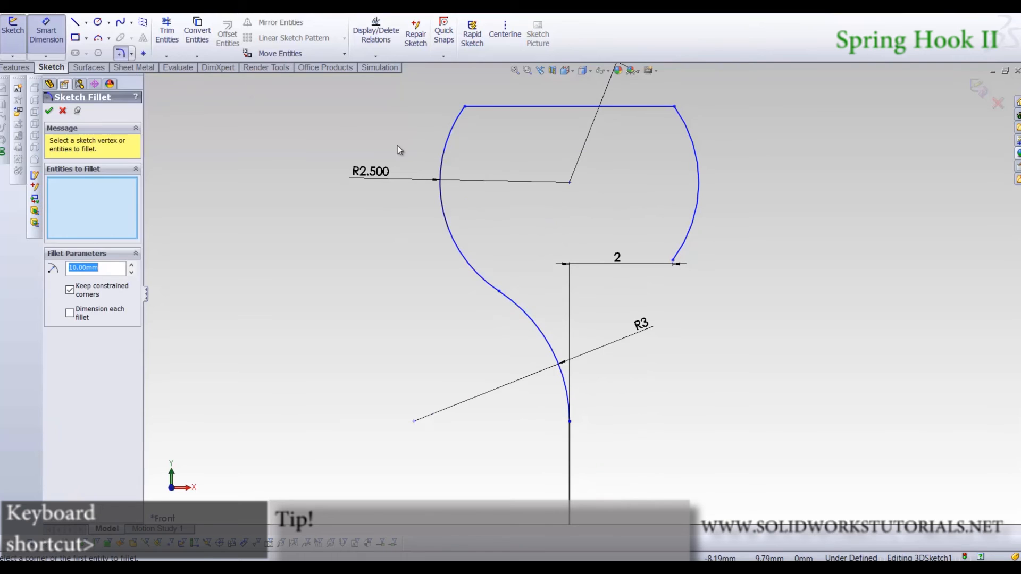
pyautogui.click(465, 107)
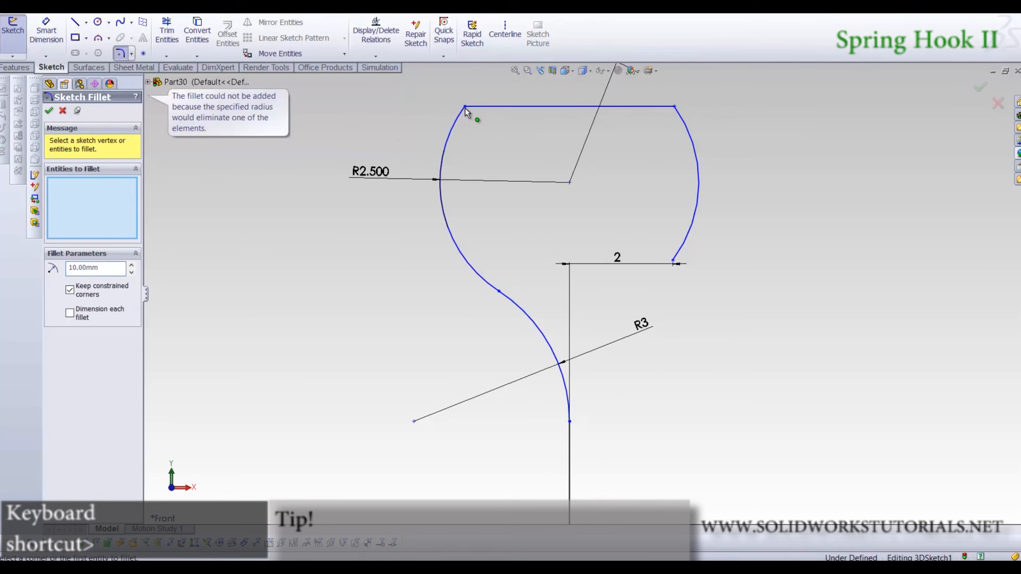
pyautogui.write('1')
pyautogui.click(465, 107)
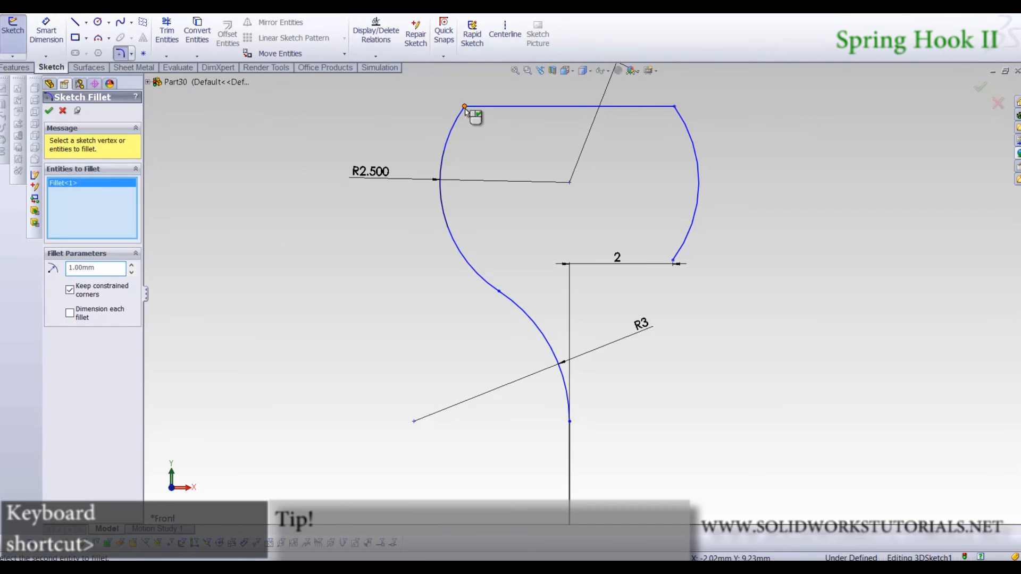
pyautogui.click(675, 107)
pyautogui.click(680, 117)
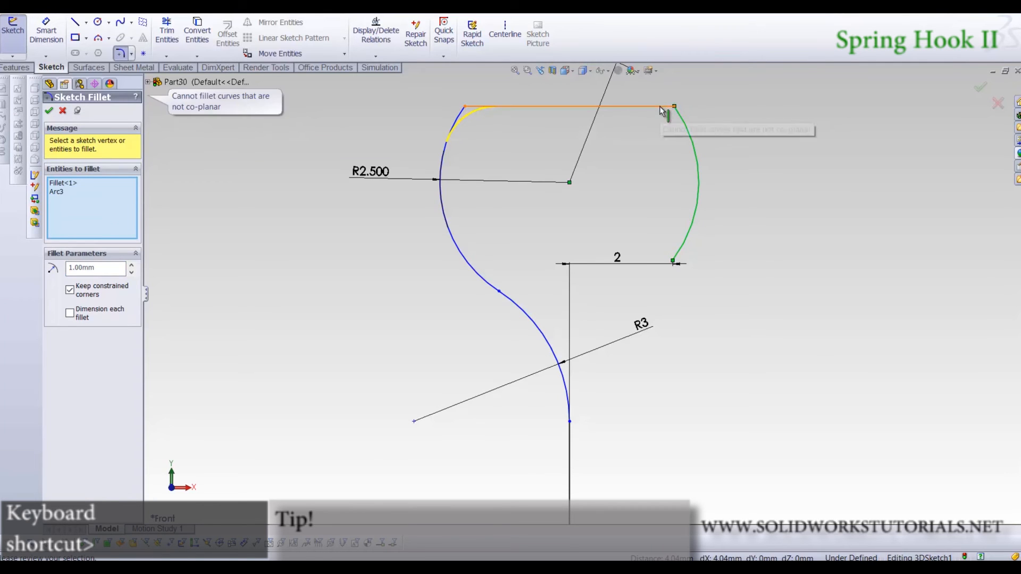
pyautogui.rightClick(627, 149)
pyautogui.click(664, 196)
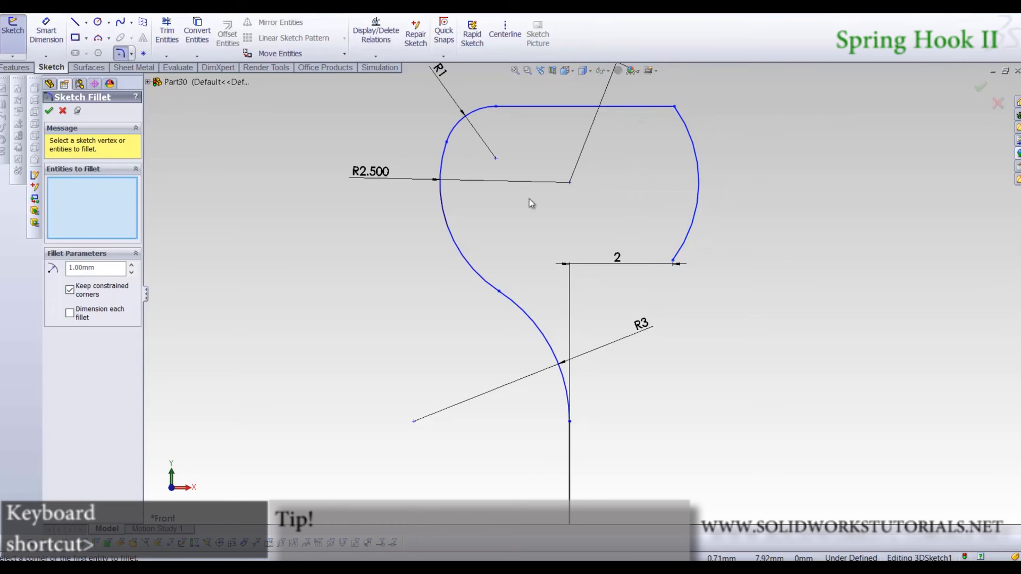
# Try to fillet the corner between the top line and the right-hand arc with a 1 mm radius, checking the sketch from the side
pyautogui.scroll(2, 517, 260)
pyautogui.scroll(-3, 604, 127)
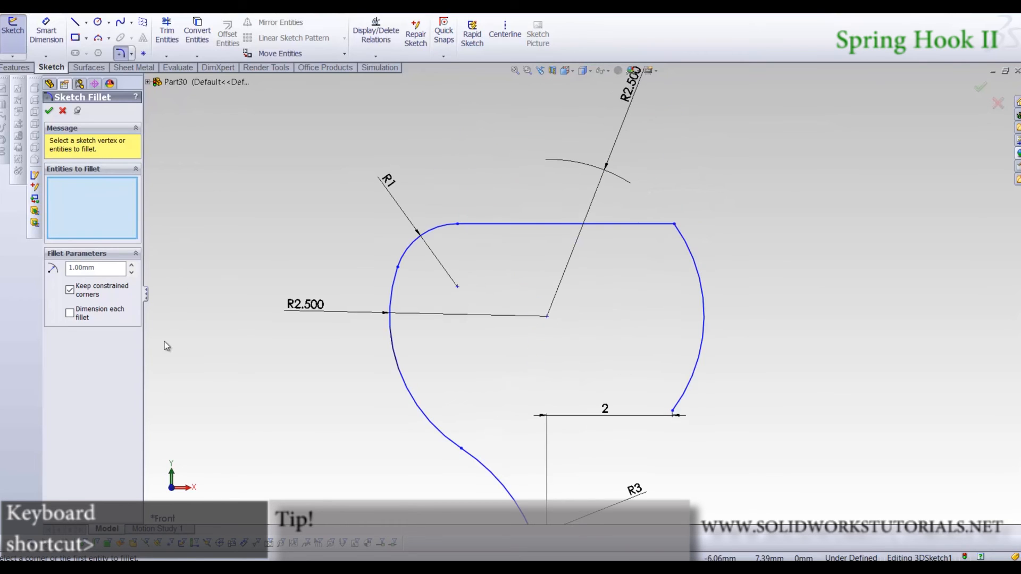
pyautogui.click(620, 223)
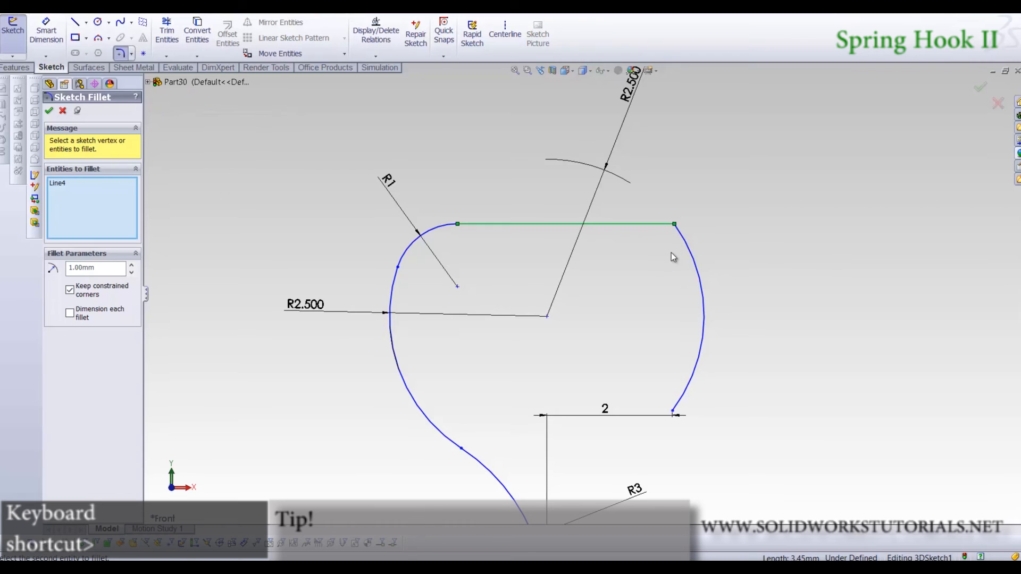
pyautogui.hotkey('shift', 'Right')
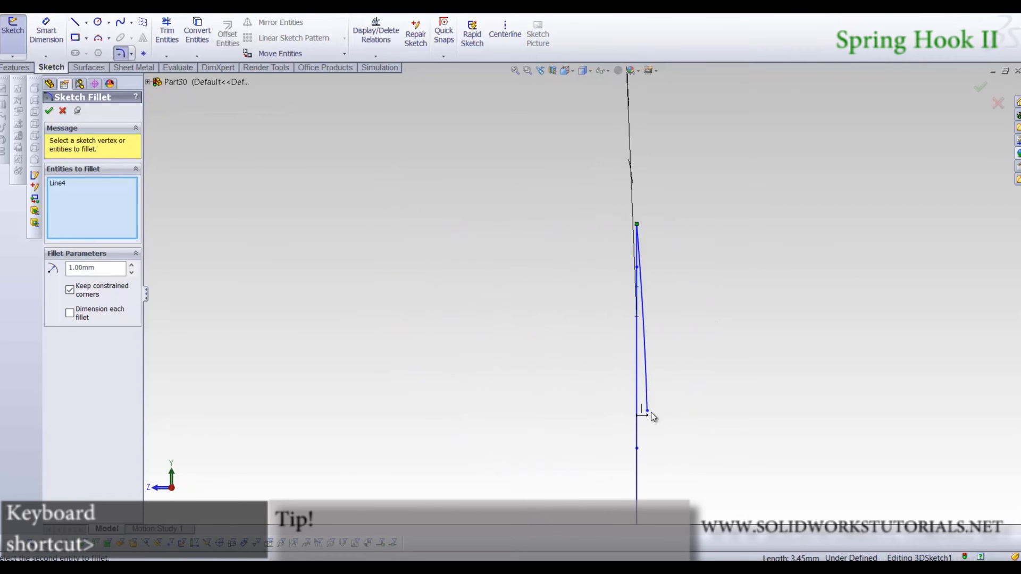
pyautogui.scroll(-2, 646, 448)
pyautogui.hotkey('shift', 'Left')
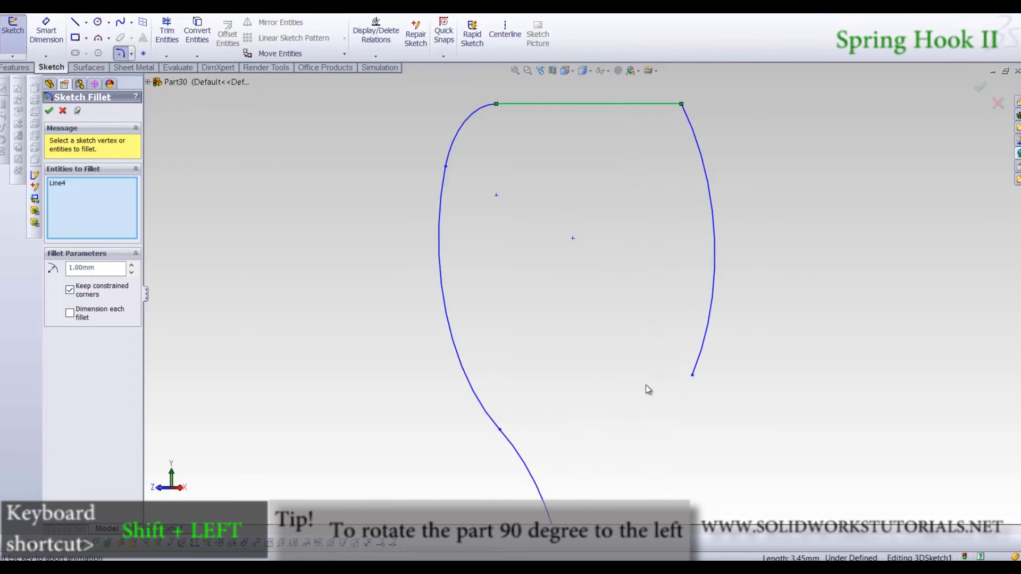
pyautogui.click(666, 239)
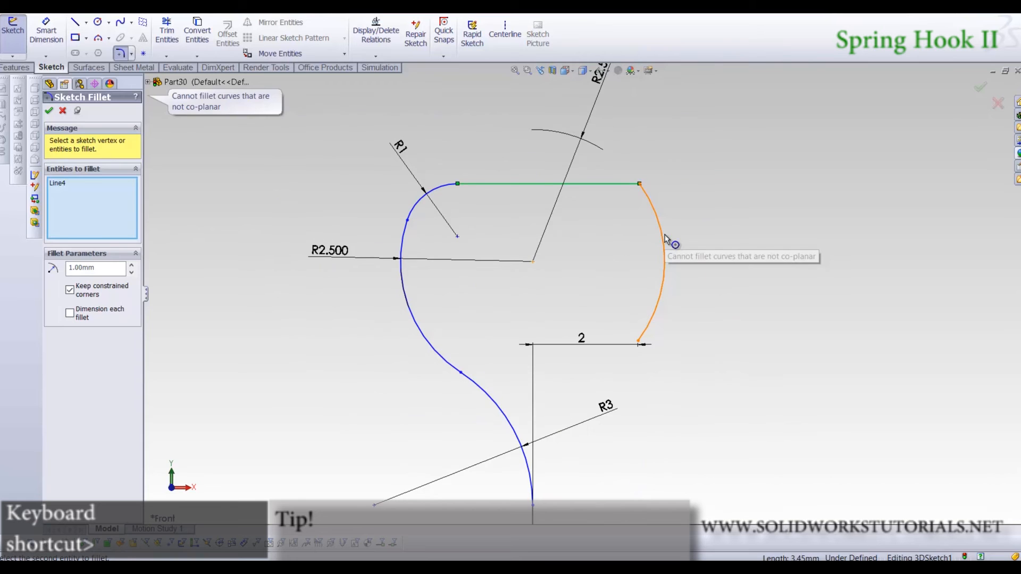
pyautogui.click(63, 111)
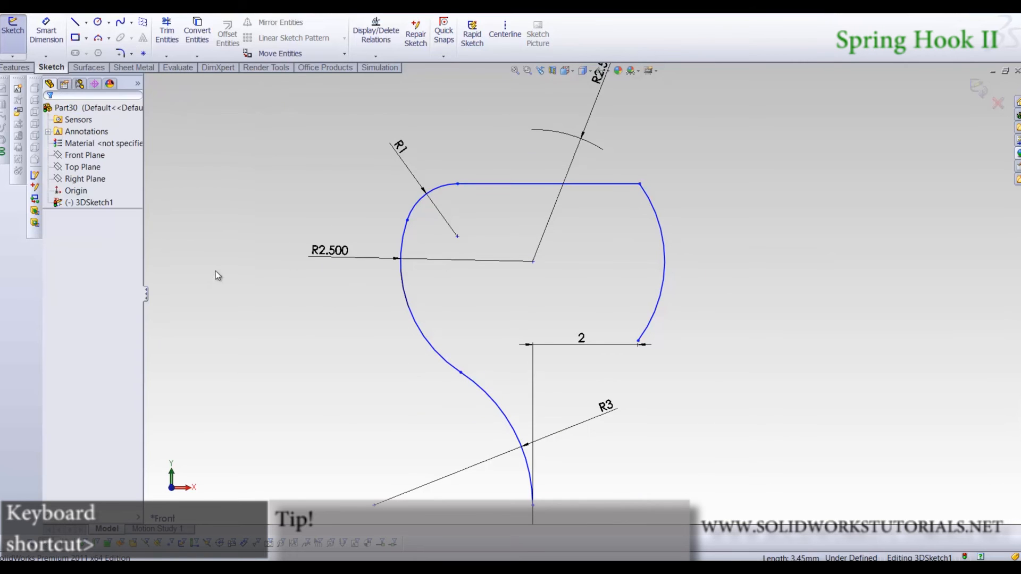
# Delete the right-hand arc together with its associated dimensions
pyautogui.scroll(2, 529, 305)
pyautogui.scroll(-1, 679, 224)
pyautogui.click(651, 229)
pyautogui.press('Delete')
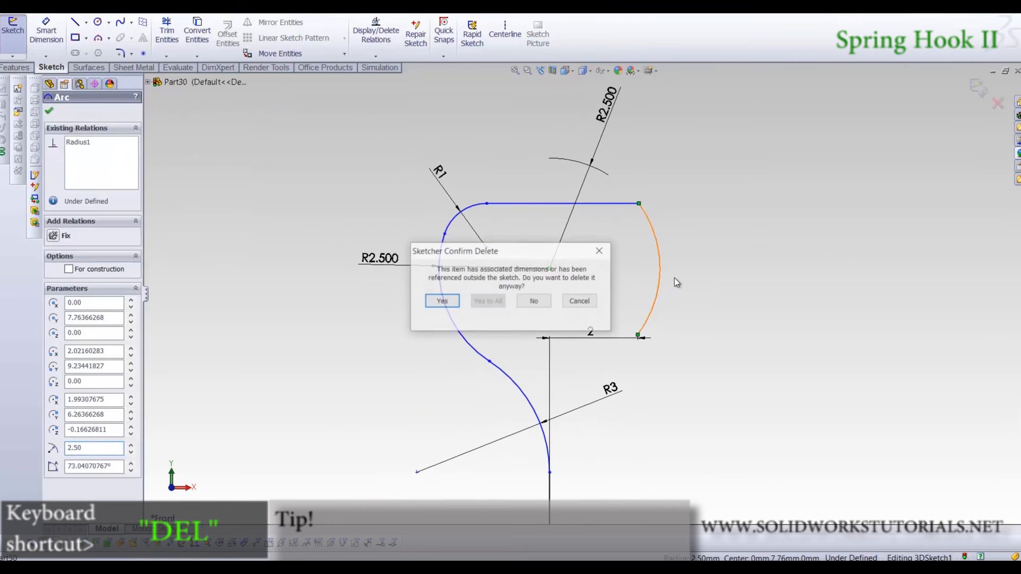
pyautogui.click(442, 302)
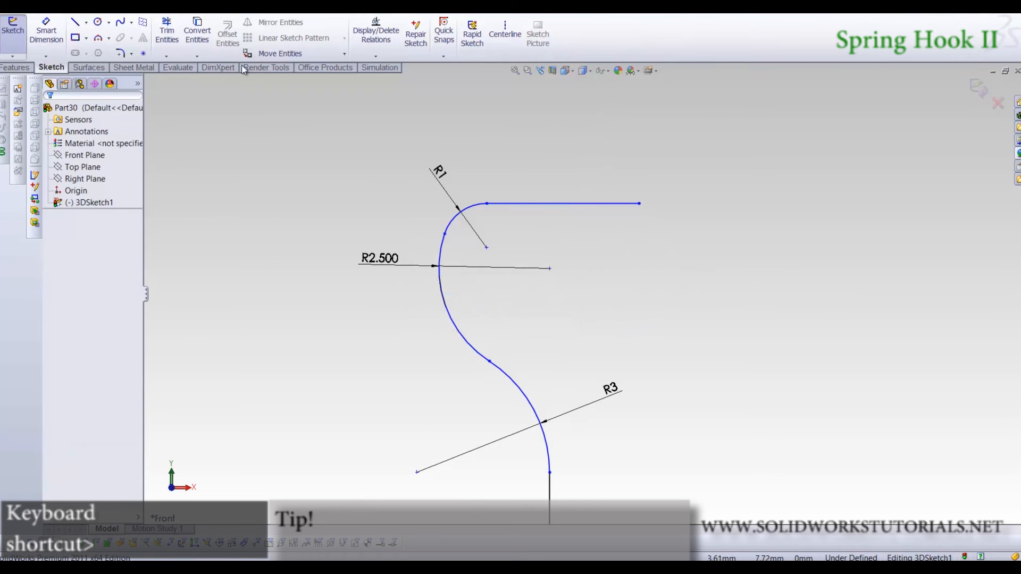
# Draw a new three-point arc curving down from the top line's free end and dimension its radius to 2.5 mm
pyautogui.click(99, 38)
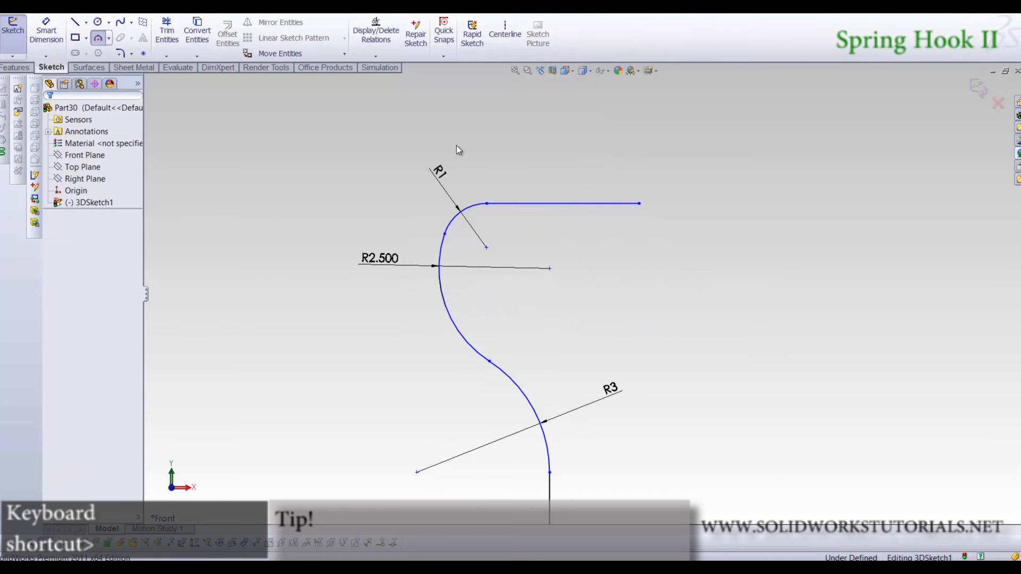
pyautogui.click(640, 204)
pyautogui.click(630, 338)
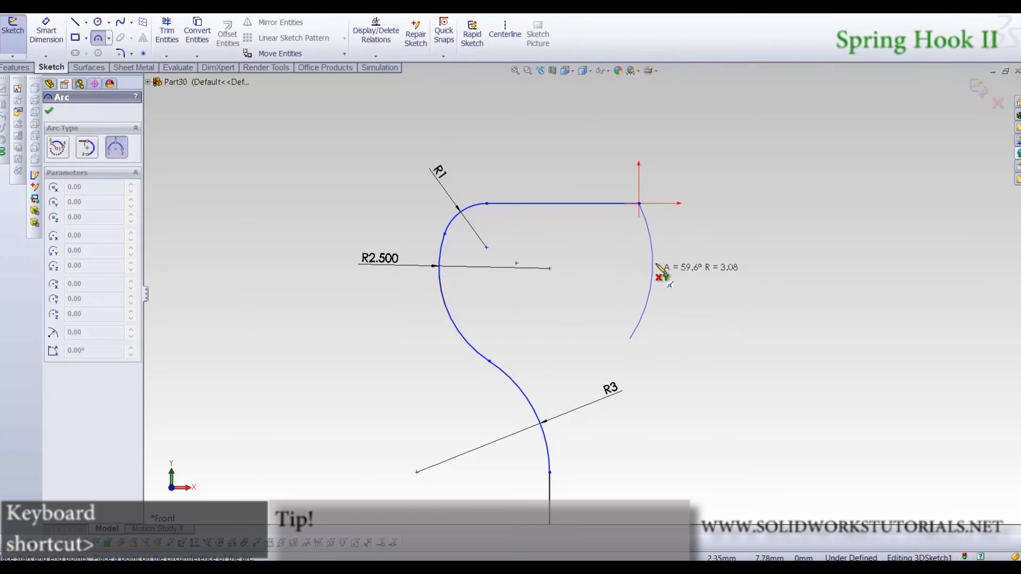
pyautogui.click(667, 264)
pyautogui.click(675, 257)
pyautogui.click(707, 228)
pyautogui.write('2.5')
pyautogui.press('Return')
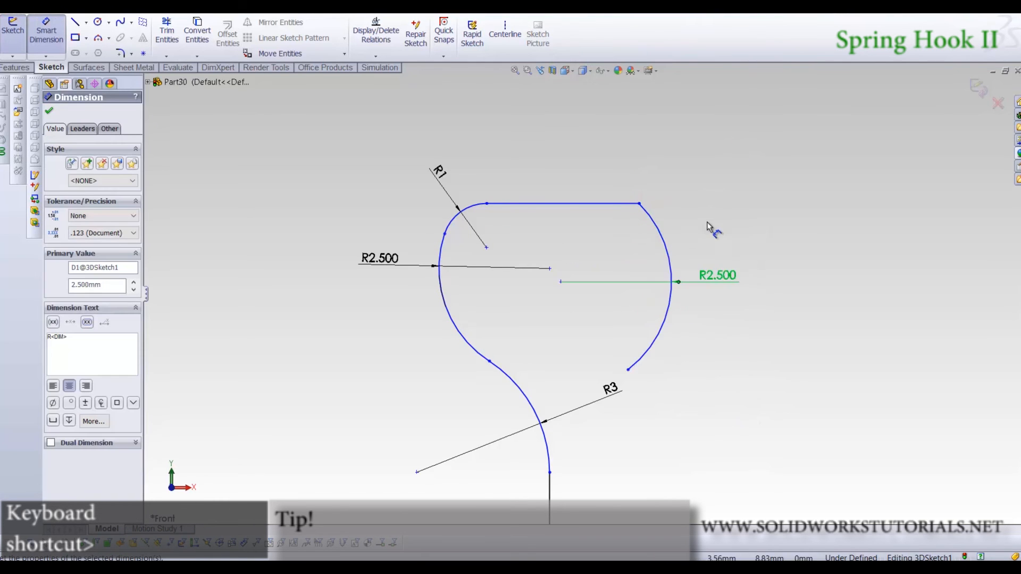
# Dimension the new arc's free end 2 mm horizontally from the vertical line
pyautogui.click(626, 269)
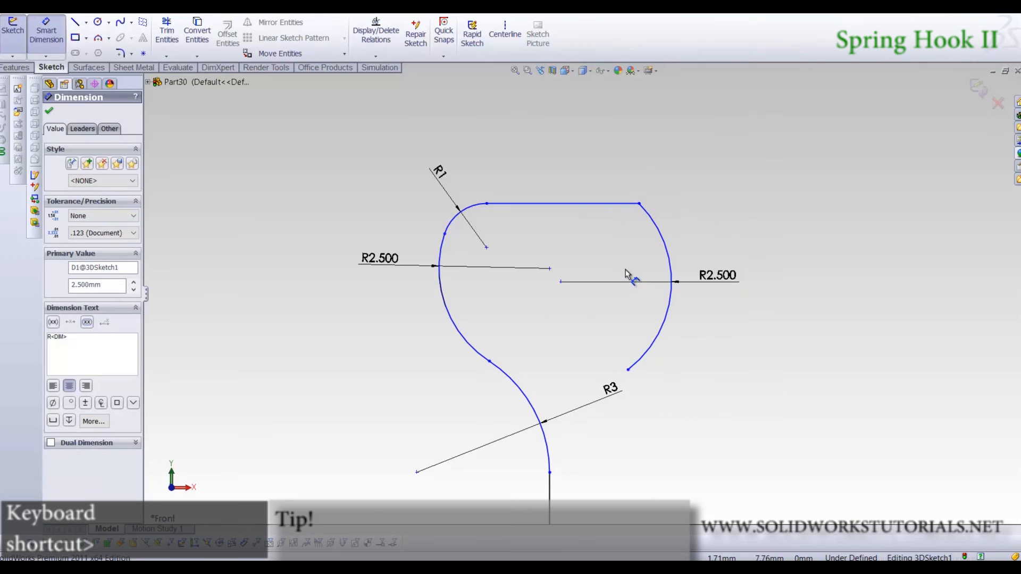
pyautogui.click(629, 369)
pyautogui.click(553, 463)
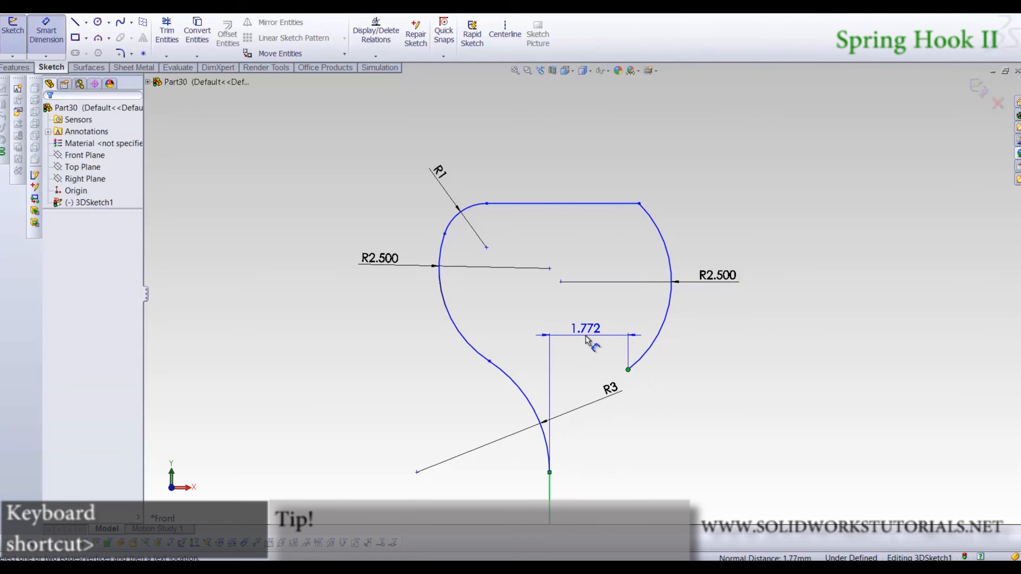
pyautogui.click(586, 336)
pyautogui.write('2.000mm')
pyautogui.press('Return')
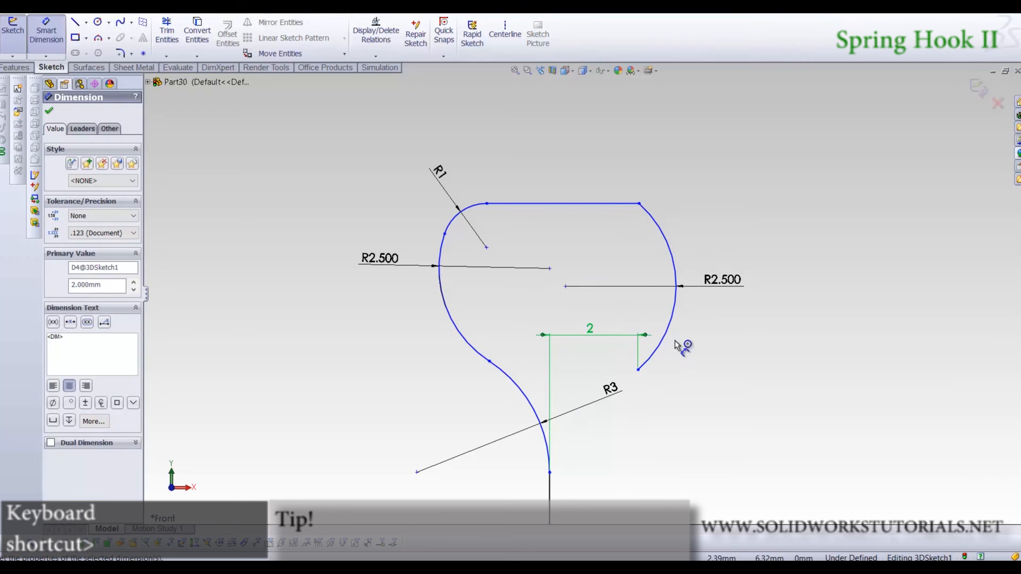
pyautogui.press('Escape')
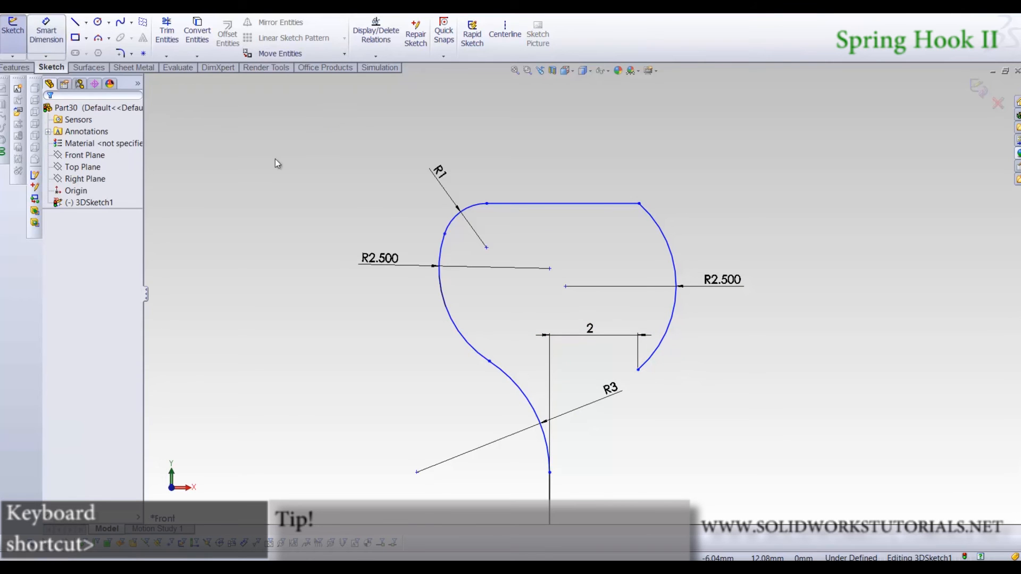
# Merge the new right-hand arc's centre with the left upper arc's centre
pyautogui.moveTo(565, 285)
pyautogui.mouseDown()
pyautogui.moveTo(566, 248)
pyautogui.moveTo(549, 268)
pyautogui.moveTo(548, 251)
pyautogui.moveTo(567, 260)
pyautogui.moveTo(585, 250)
pyautogui.mouseUp()
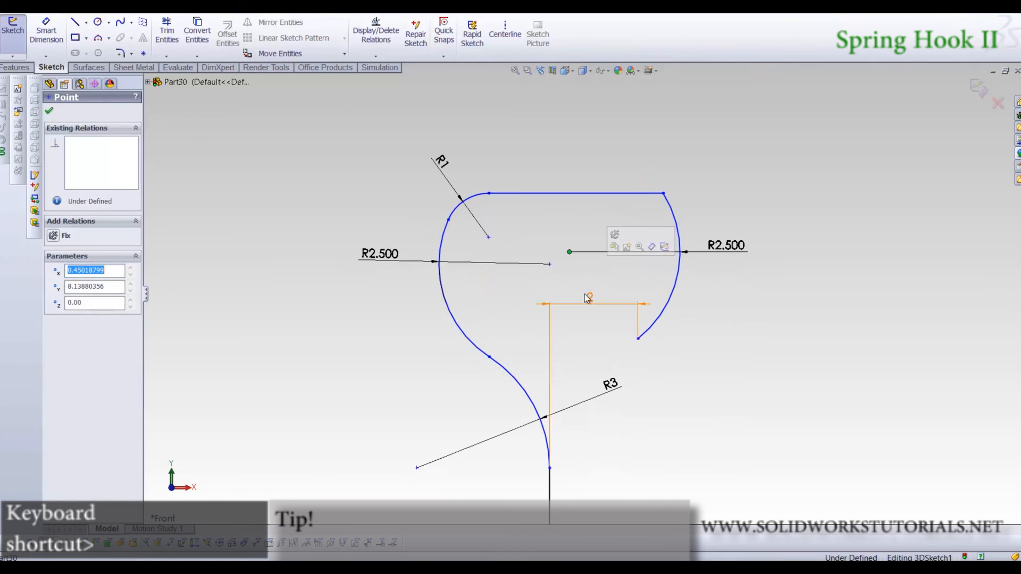
pyautogui.keyDown('ctrl'); pyautogui.click(551, 264); pyautogui.keyUp('ctrl')
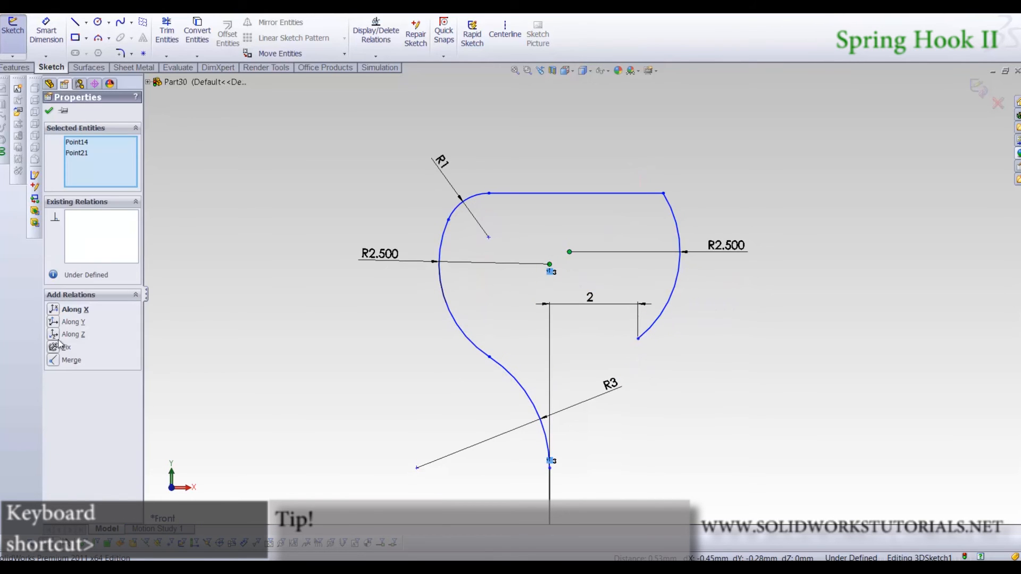
pyautogui.press('Escape')
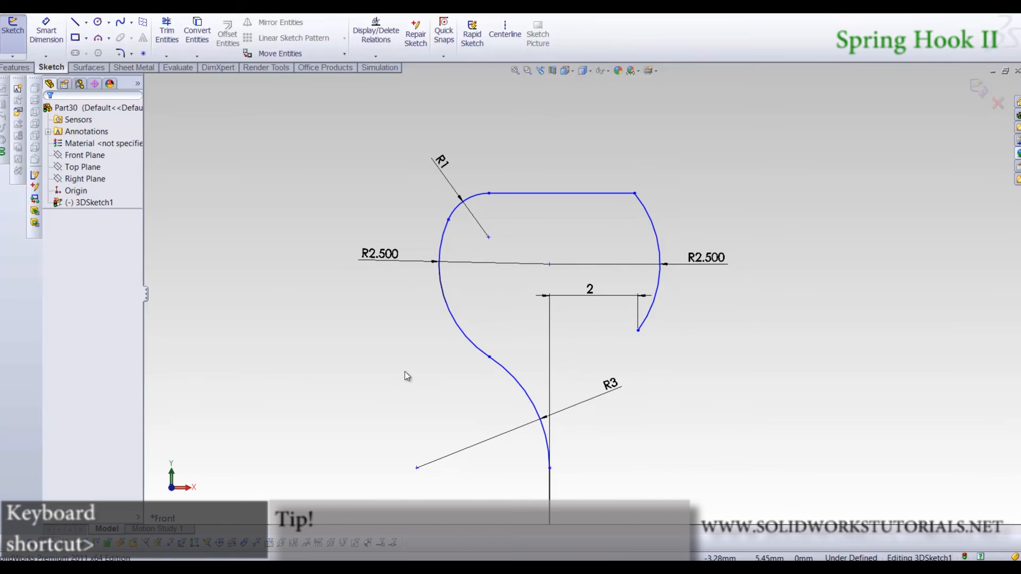
# Fillet the corner between the top line and the right-hand arc with a 1 mm radius
pyautogui.hotkey('shift', 'Left')
pyautogui.hotkey('shift', 'Right')
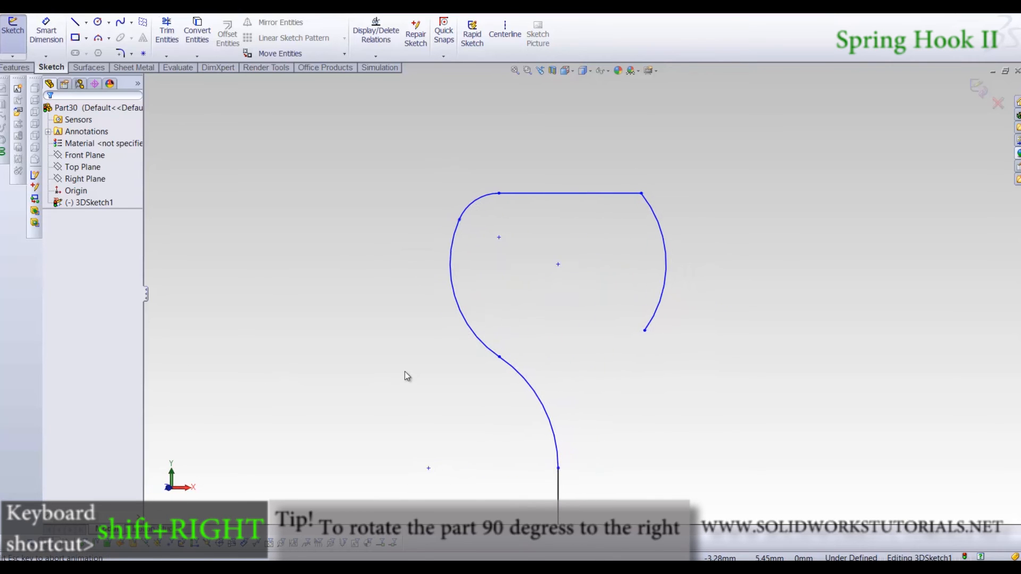
pyautogui.click(122, 53)
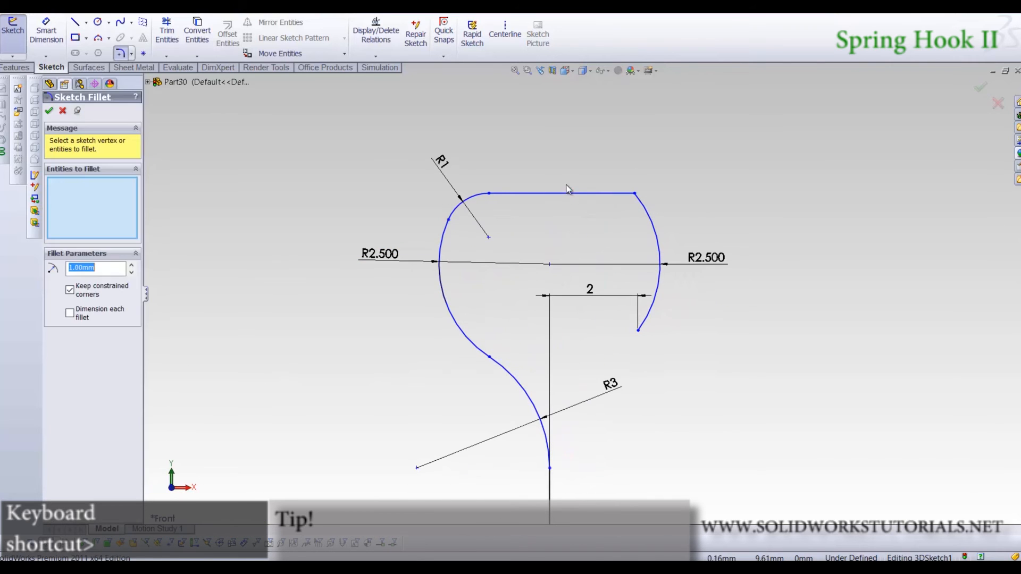
pyautogui.click(633, 194)
pyautogui.rightClick(698, 241)
# Dimension the hook's top horizontal line to a length of 2.77 mm
pyautogui.moveTo(699, 165); pyautogui.dragTo(700, 128, button='right')
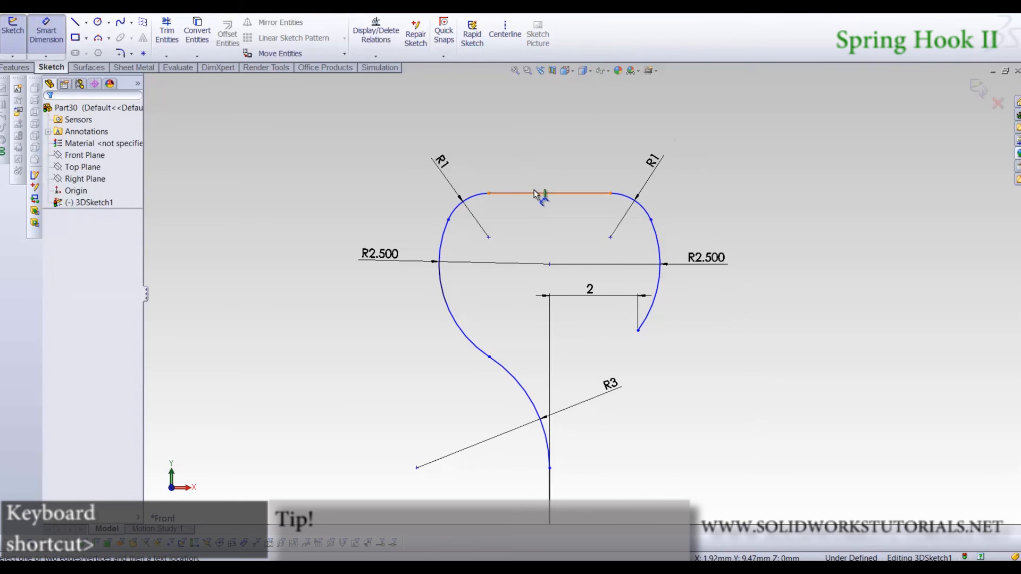
pyautogui.click(537, 194)
pyautogui.click(530, 167)
pyautogui.write('2.77')
pyautogui.press('Return')
# Dimension the hook's height from the origin to the top line as 8.16 mm
pyautogui.scroll(-5, 588, 187)
pyautogui.scroll(1, 589, 186)
pyautogui.scroll(-2, 578, 306)
pyautogui.click(572, 443)
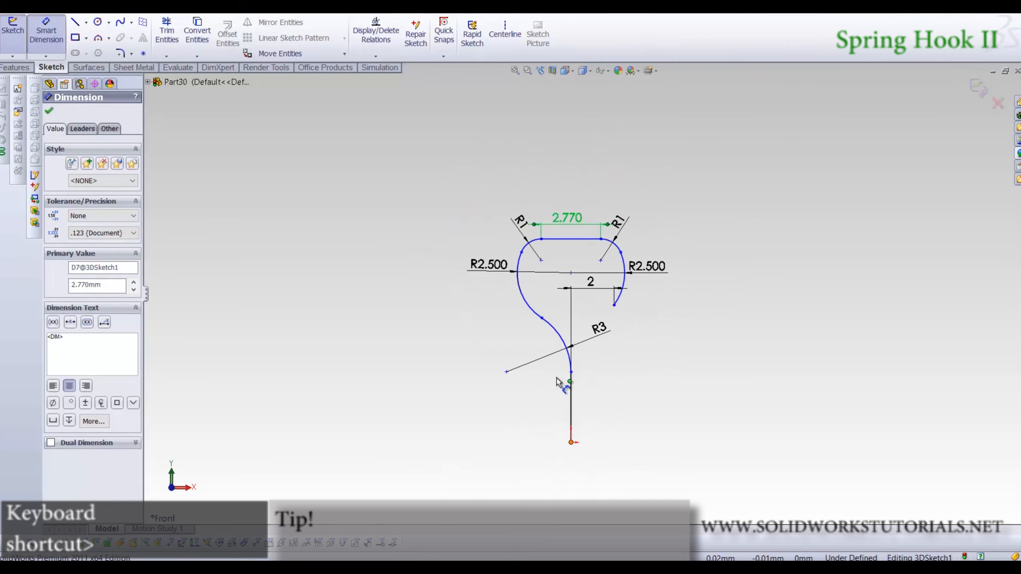
pyautogui.click(553, 240)
pyautogui.click(431, 326)
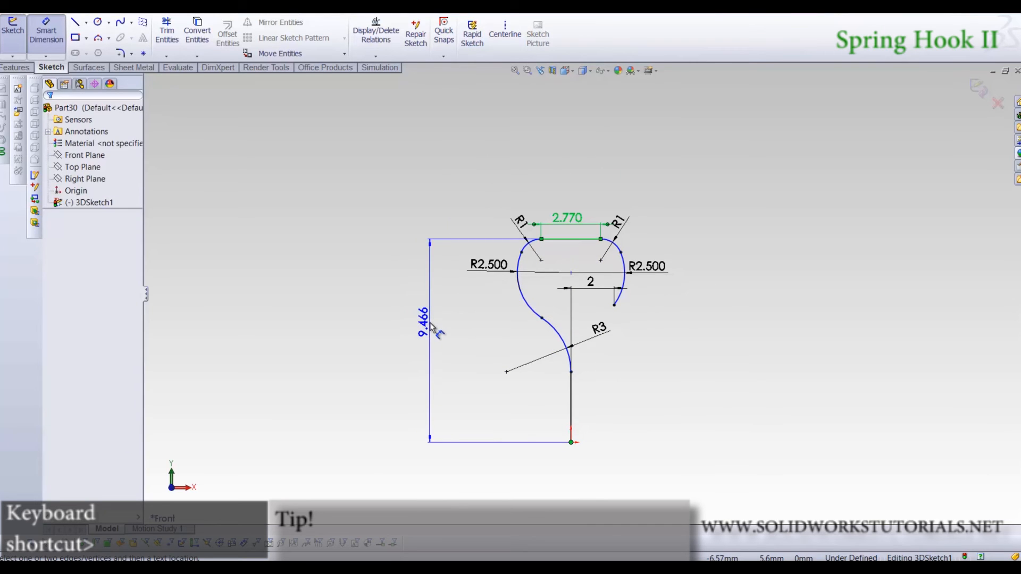
pyautogui.write('8.16')
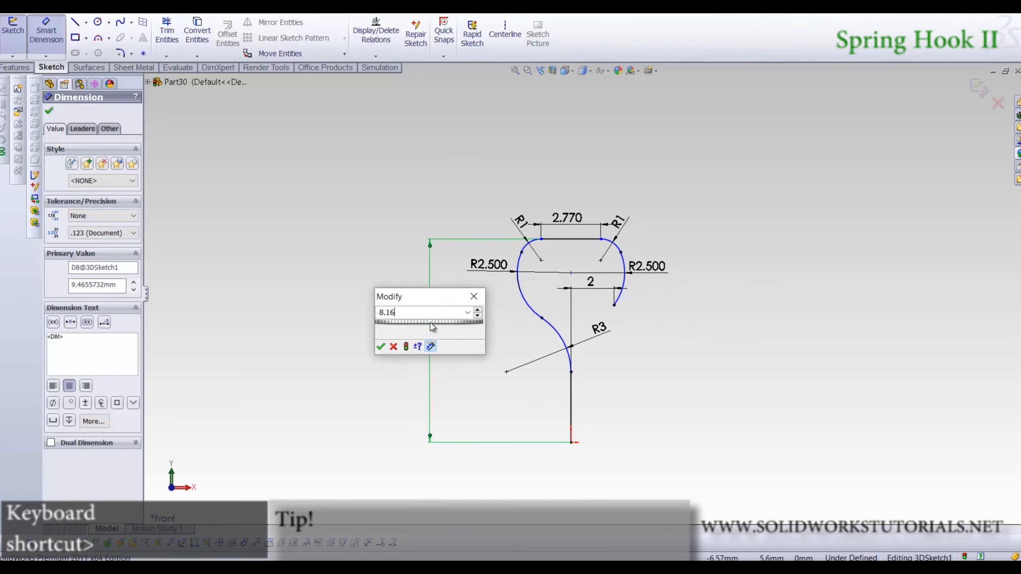
pyautogui.press('Return')
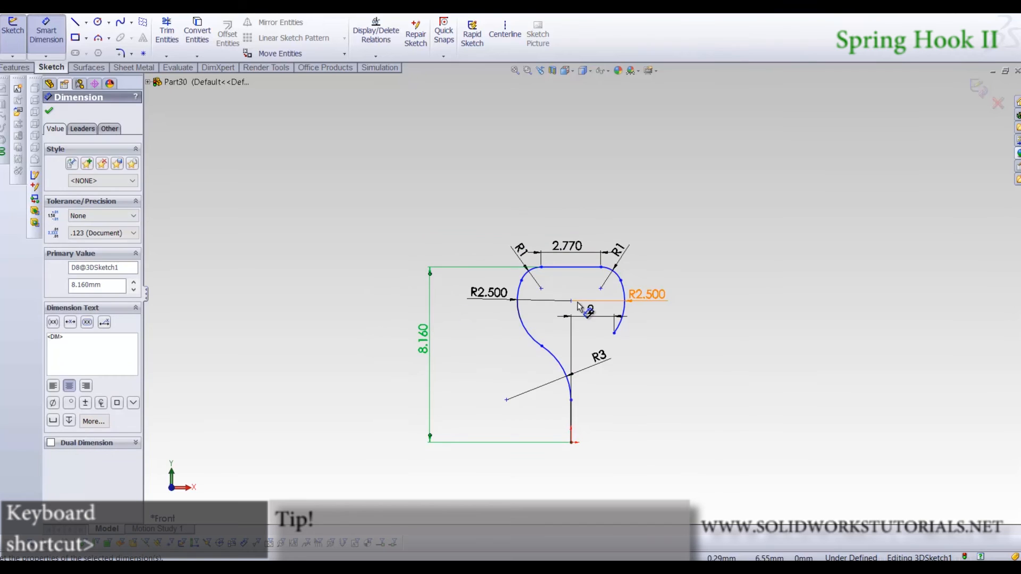
pyautogui.scroll(-2, 545, 305)
pyautogui.click(748, 408)
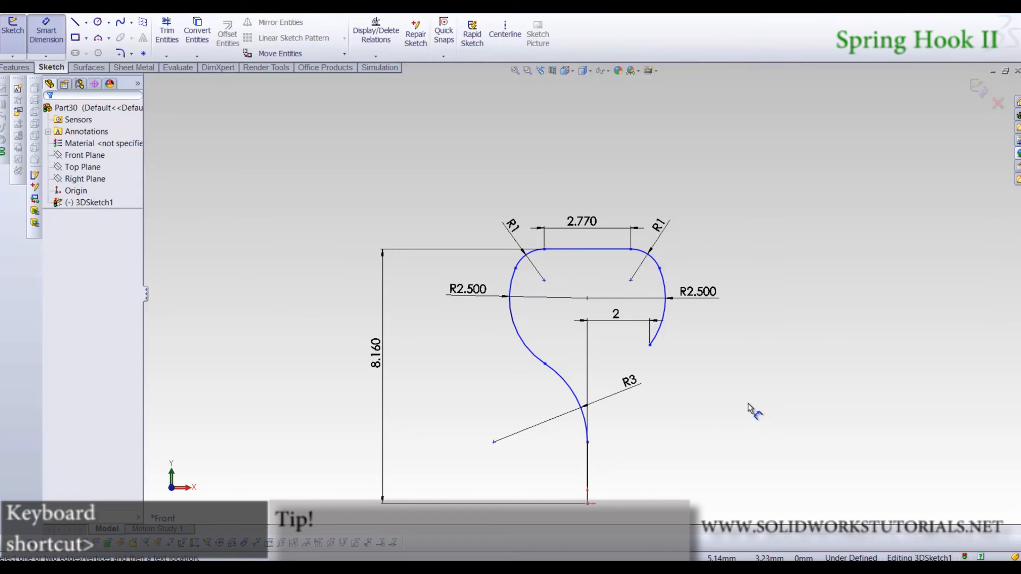
# In the YZ plane, draw a line from the origin along negative Z and dimension it to 3 mm
pyautogui.hotkey('shift', 'Right')
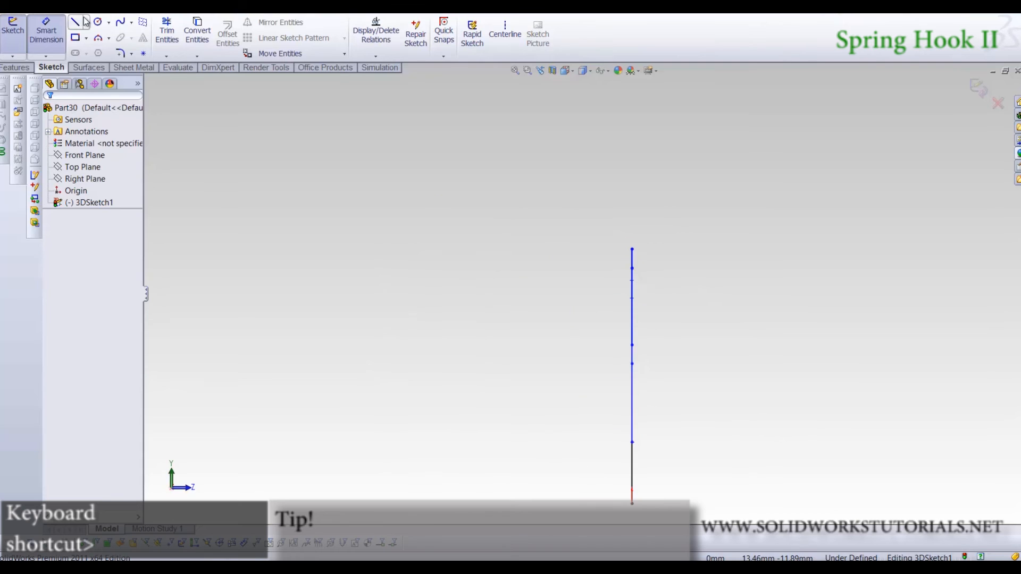
pyautogui.click(631, 504)
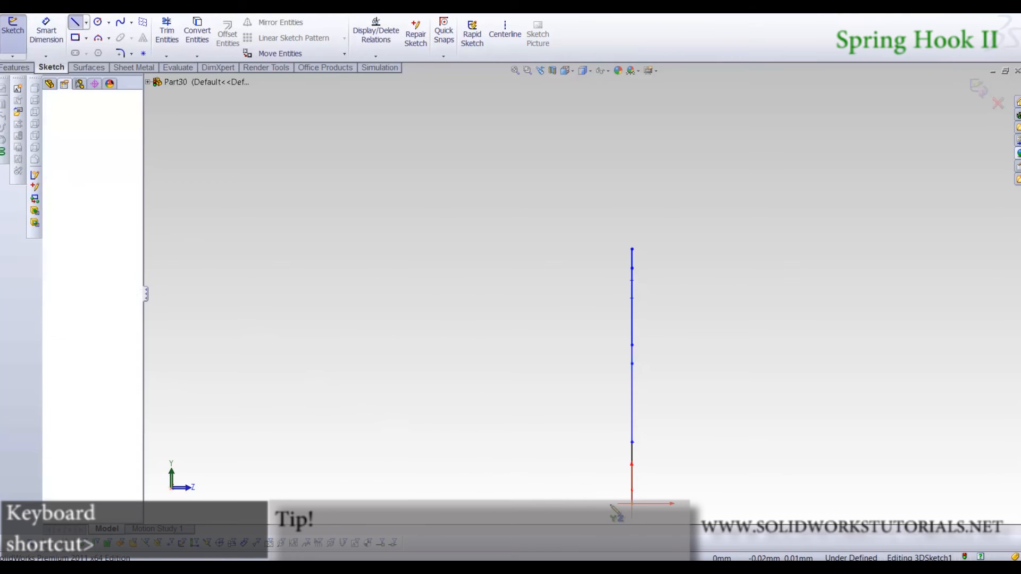
pyautogui.moveTo(523, 505); pyautogui.dragTo(525, 458, button='right')
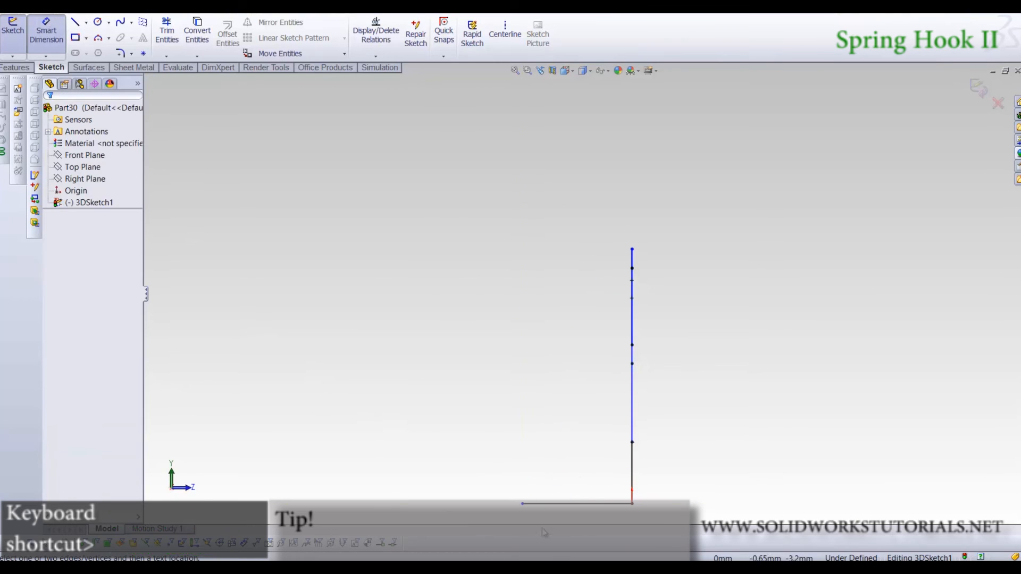
pyautogui.click(566, 504)
pyautogui.click(575, 471)
pyautogui.write('3')
pyautogui.press('Return')
# Fillet the corner at the origin between the vertical line and the 3 mm line with a 1 mm radius
pyautogui.scroll(-4, 602, 492)
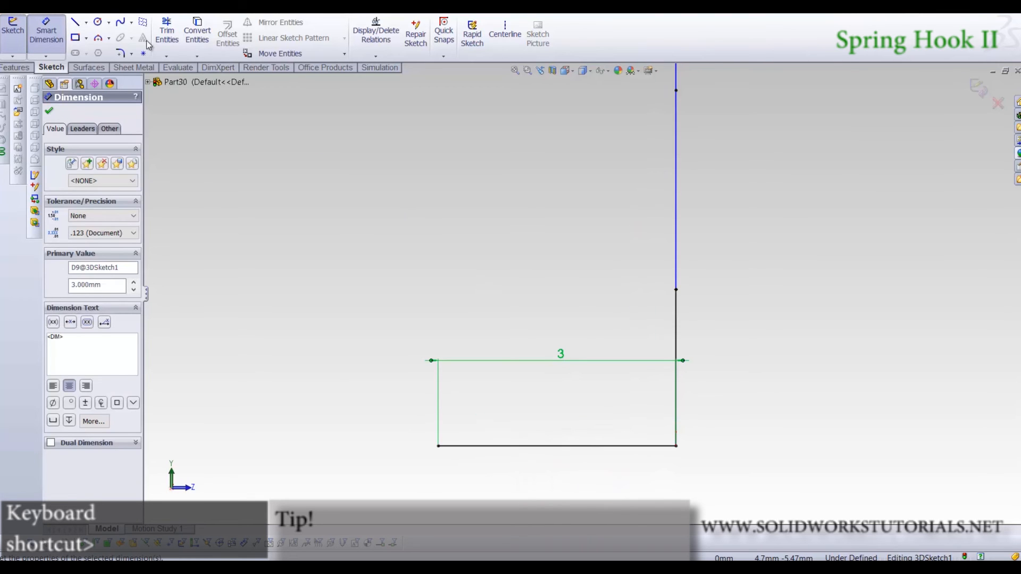
pyautogui.click(126, 56)
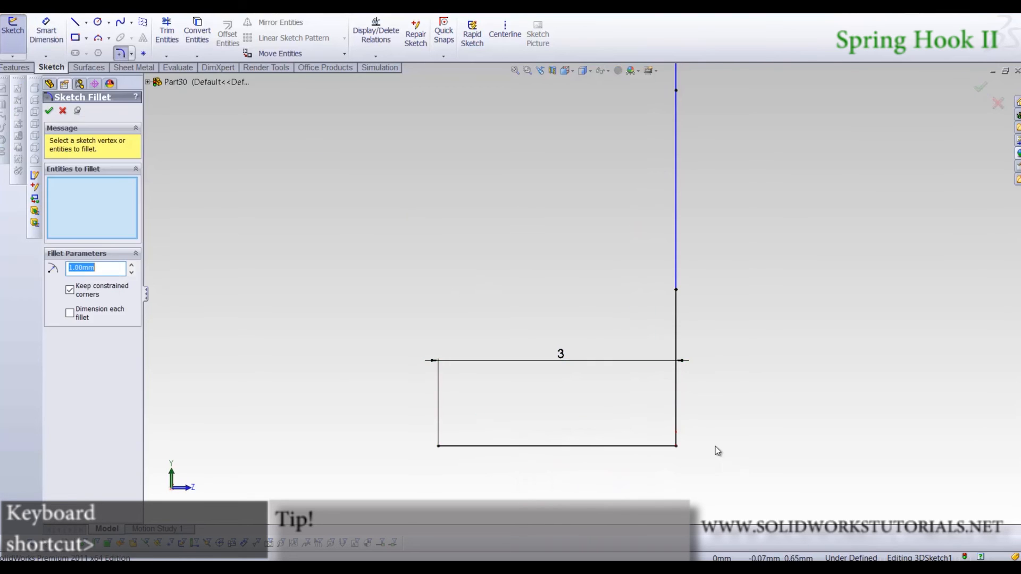
pyautogui.click(678, 447)
pyautogui.rightClick(687, 450)
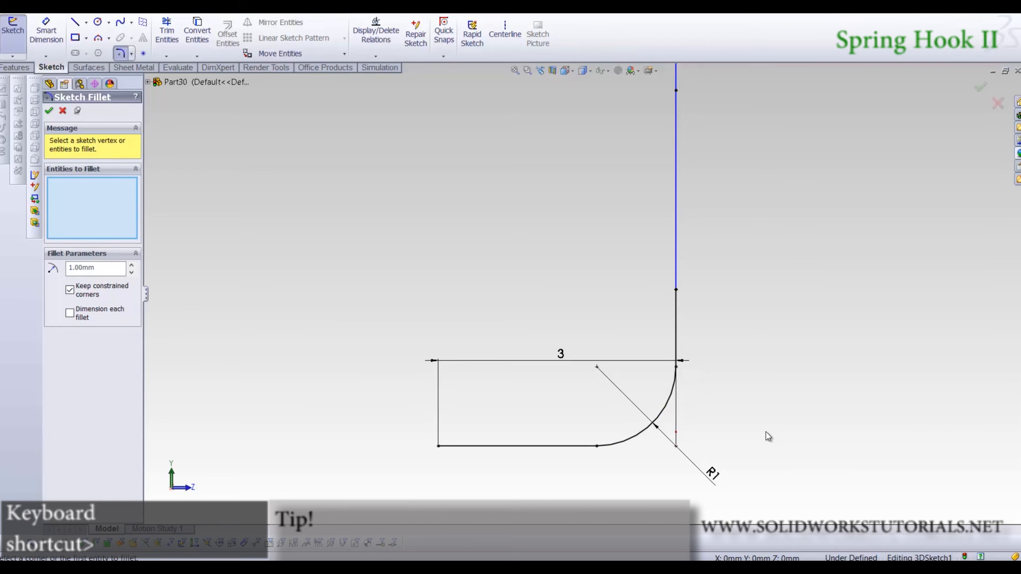
# Draw a tangent arc in the ZX plane from the free end of the 3 mm line, curving towards positive X
pyautogui.hotkey('shift', 'Up')
pyautogui.scroll(2, 613, 228)
pyautogui.scroll(-3, 553, 207)
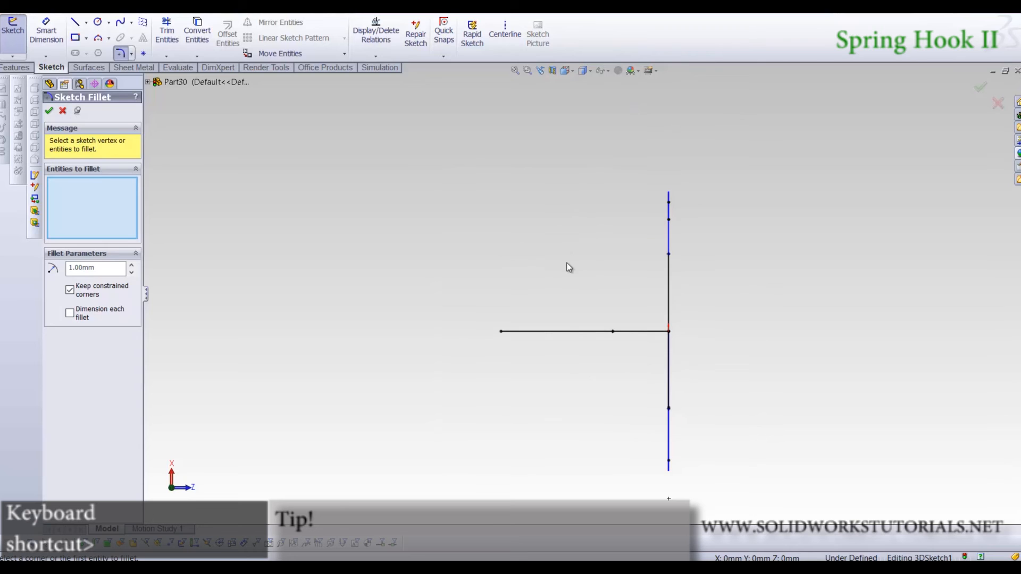
pyautogui.scroll(-1, 569, 267)
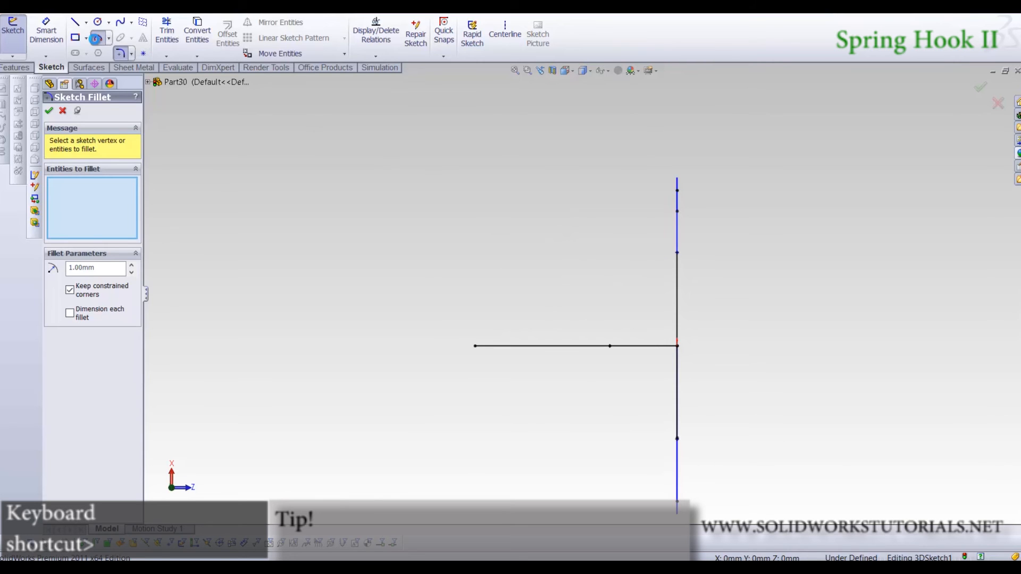
pyautogui.click(98, 38)
pyautogui.scroll(-2, 412, 287)
pyautogui.click(86, 150)
pyautogui.click(526, 380)
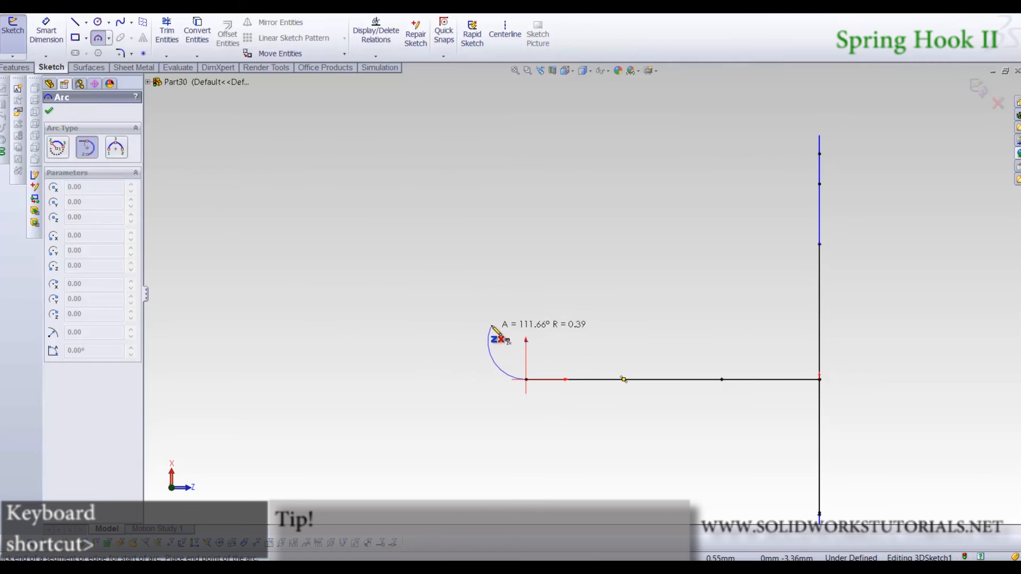
pyautogui.click(479, 326)
# Dimension the new tangent arc's radius to 1 mm
pyautogui.moveTo(453, 429); pyautogui.dragTo(513, 255, button='right')
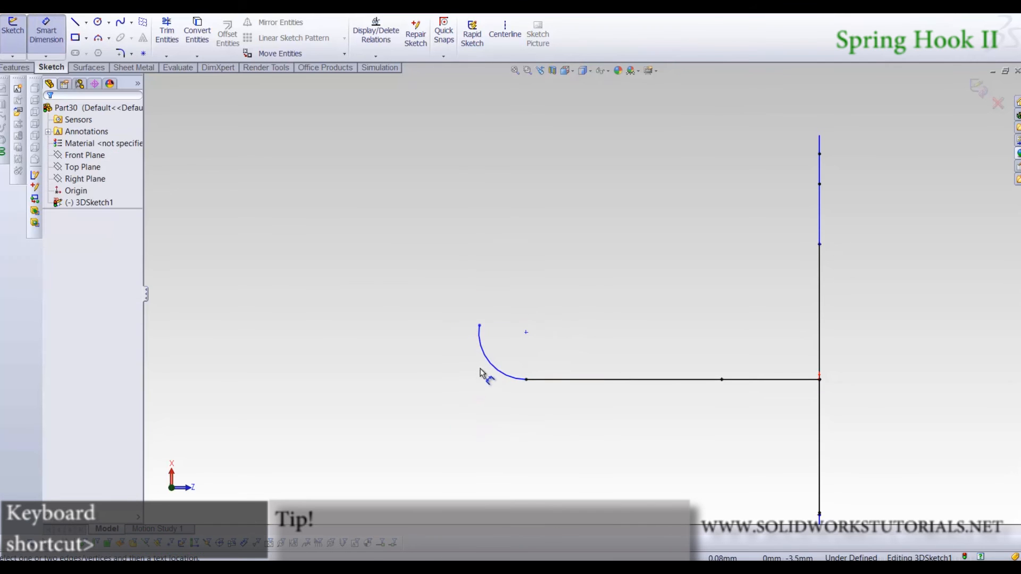
pyautogui.click(478, 374)
pyautogui.click(434, 400)
pyautogui.write('1')
pyautogui.press('Return')
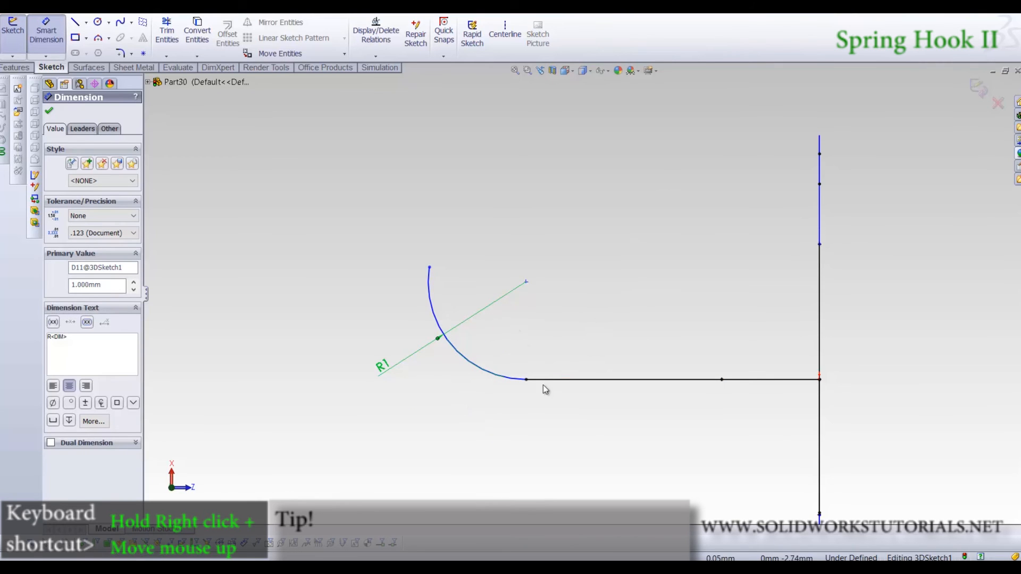
# Add an Along X relation between the tangent arc's start point and its centre
pyautogui.press('Escape')
pyautogui.click(526, 379)
pyautogui.keyDown('ctrl'); pyautogui.click(526, 283); pyautogui.keyUp('ctrl')
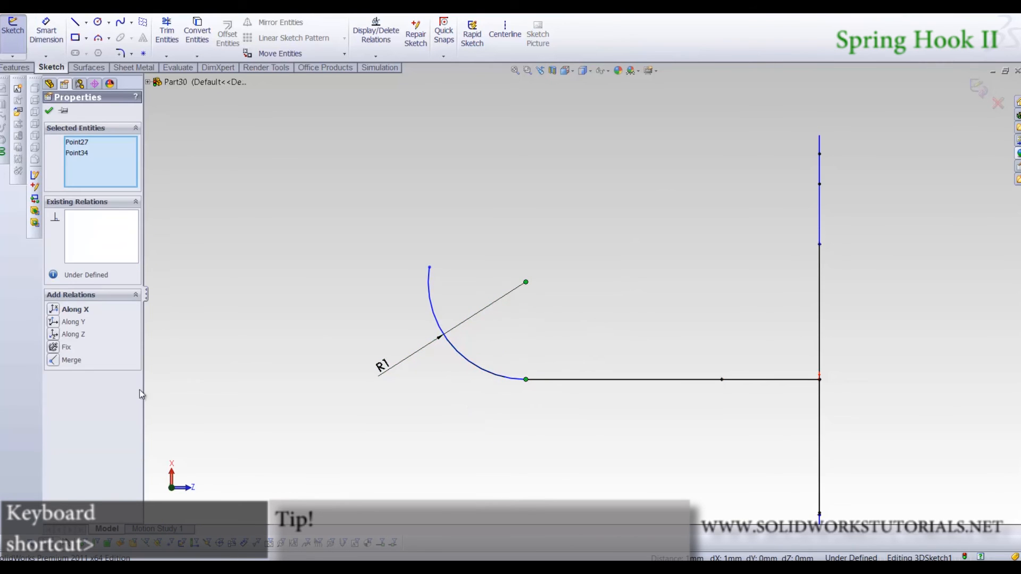
pyautogui.click(56, 310)
pyautogui.press('Escape')
# Add an Along Z relation between the tangent arc's centre and its free end, and exit the 3D sketch
pyautogui.click(526, 283)
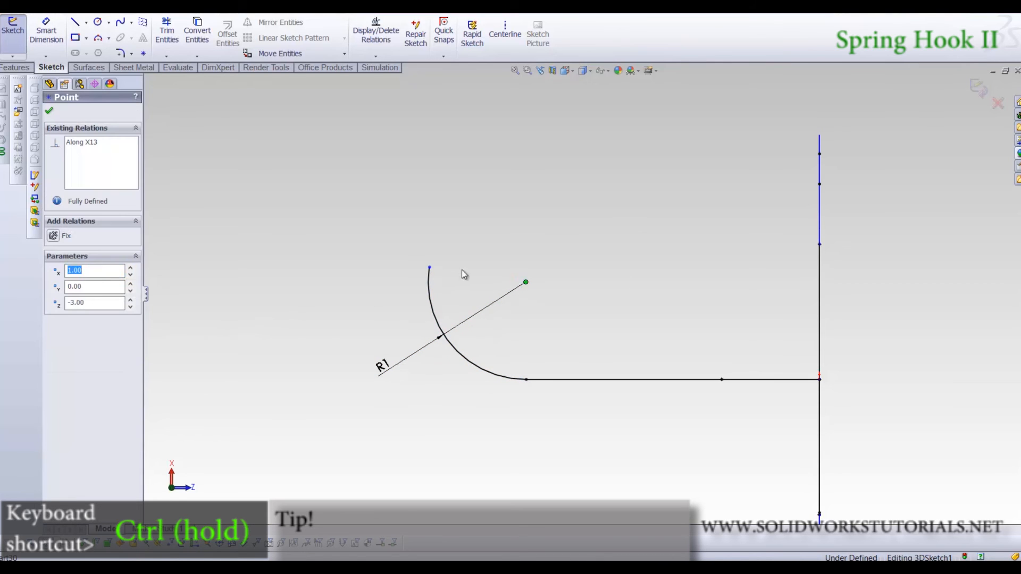
pyautogui.keyDown('ctrl'); pyautogui.click(430, 267); pyautogui.keyUp('ctrl')
pyautogui.click(57, 334)
pyautogui.press('Escape')
pyautogui.moveTo(618, 182)
pyautogui.mouseDown(button='middle')
pyautogui.moveTo(739, 203)
pyautogui.moveTo(707, 289)
pyautogui.moveTo(645, 182)
pyautogui.moveTo(624, 206)
pyautogui.moveTo(892, 129)
pyautogui.mouseUp(button='middle')
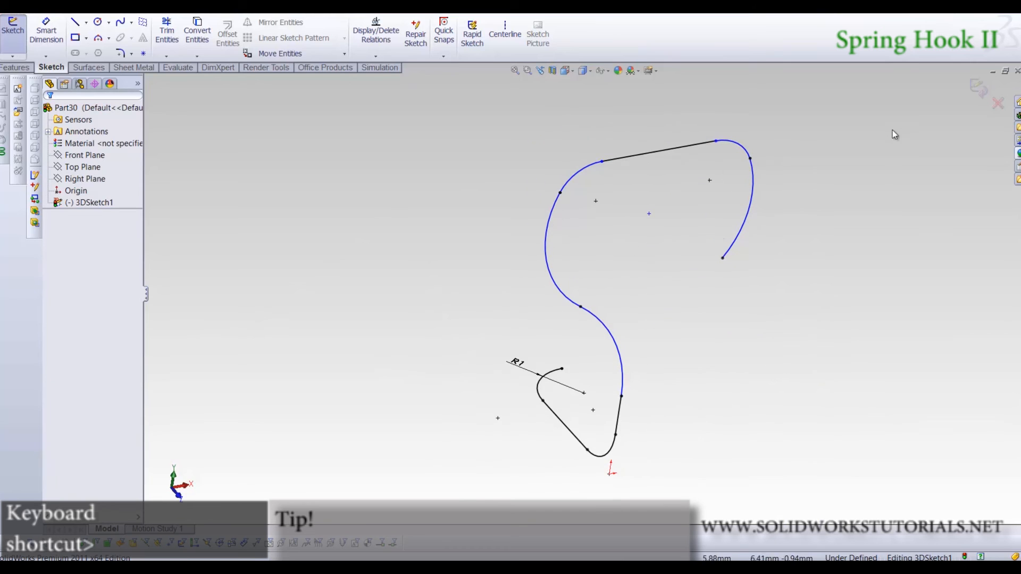
pyautogui.click(983, 91)
# Create a reference plane parallel to the Right Plane through the free end of the lower arc
pyautogui.moveTo(775, 231)
pyautogui.mouseDown(button='middle')
pyautogui.moveTo(697, 391)
pyautogui.moveTo(582, 286)
pyautogui.moveTo(665, 383)
pyautogui.mouseUp(button='middle')
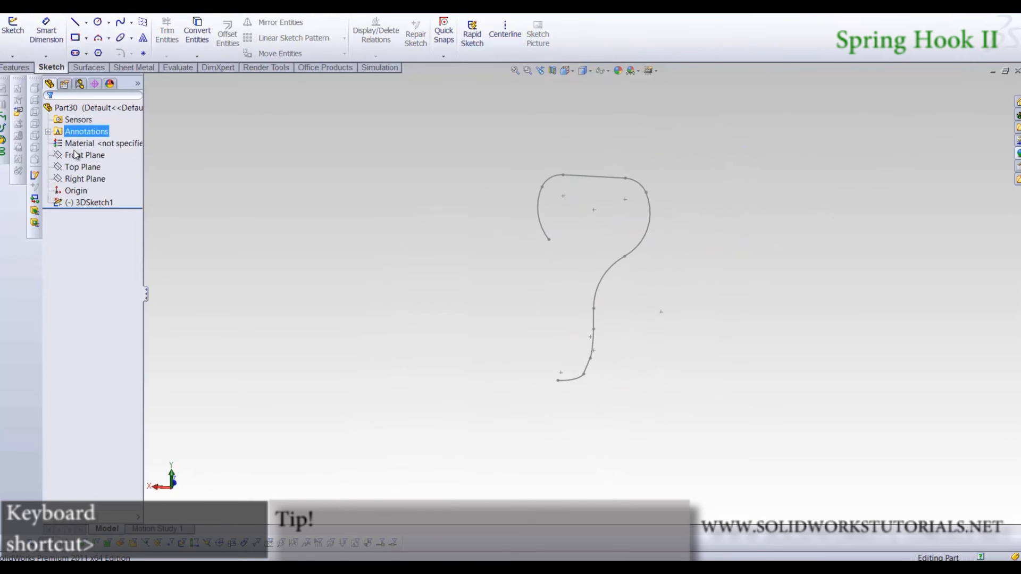
pyautogui.keyDown('ctrl'); pyautogui.click(74, 178); pyautogui.keyUp('ctrl')
pyautogui.keyDown('ctrl'); pyautogui.click(581, 190); pyautogui.keyUp('ctrl')
pyautogui.keyDown('ctrl'); pyautogui.click(579, 213); pyautogui.keyUp('ctrl')
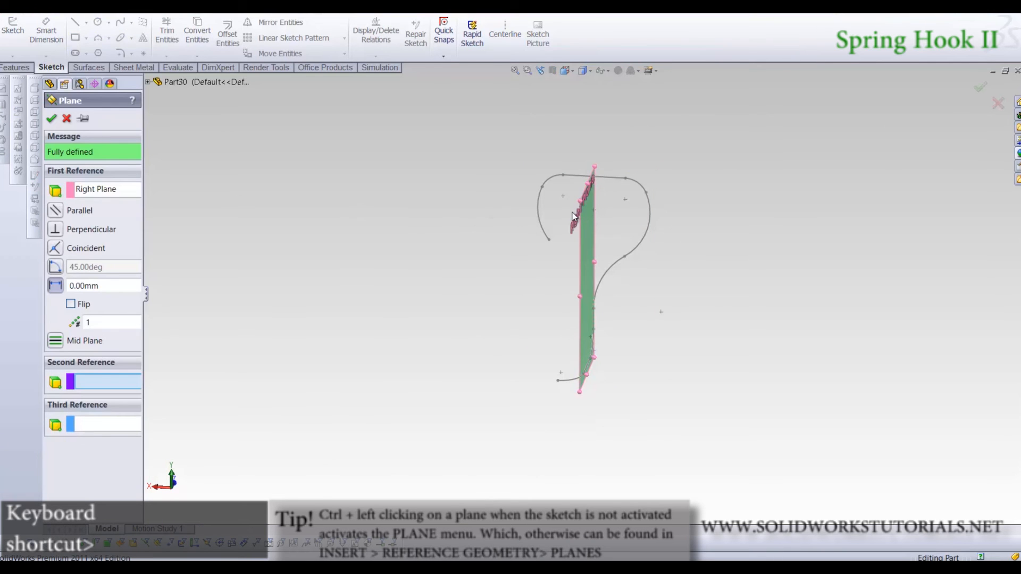
pyautogui.click(56, 210)
pyautogui.scroll(-5, 594, 394)
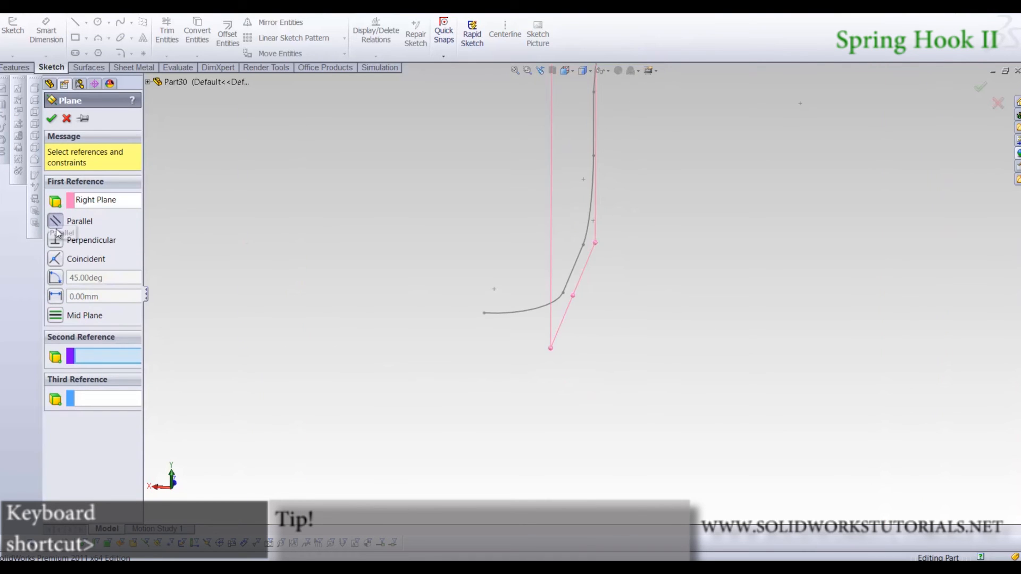
pyautogui.click(484, 314)
pyautogui.rightClick(562, 433)
# Start a sketch on the new plane and draw a circle centred on the path's end point
pyautogui.moveTo(562, 433); pyautogui.dragTo(569, 198, button='middle')
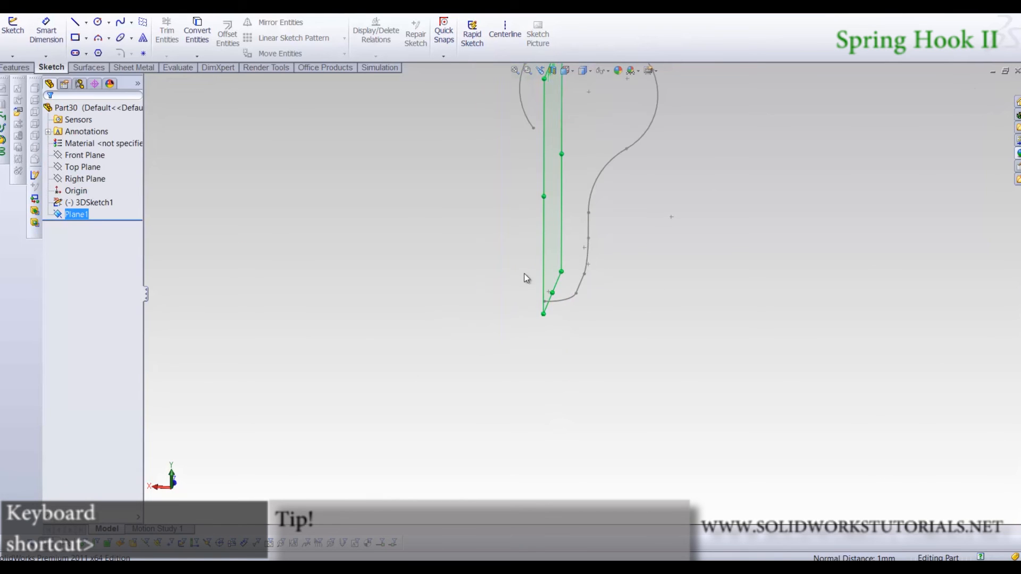
pyautogui.moveTo(569, 299); pyautogui.dragTo(595, 311, button='middle')
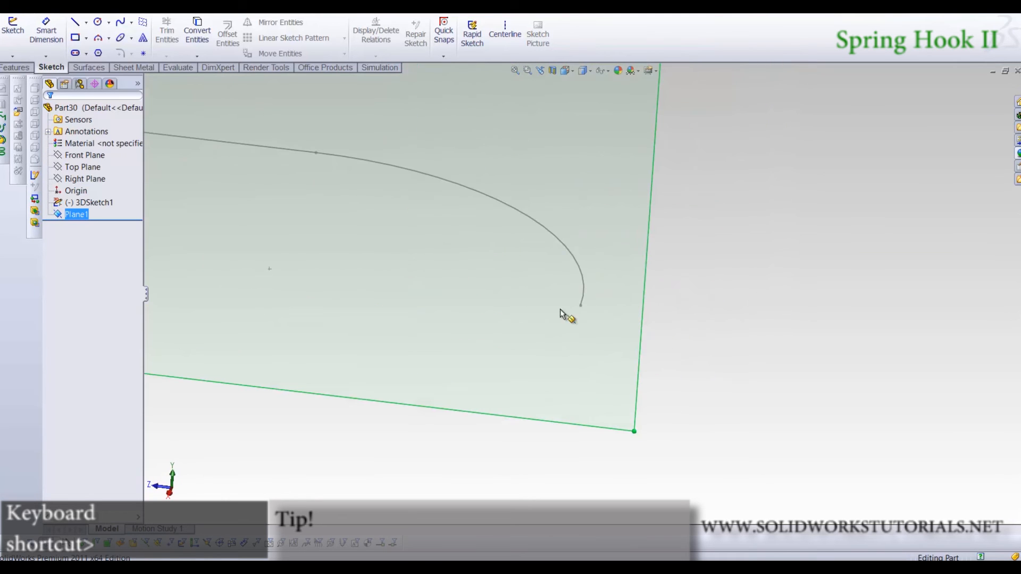
pyautogui.click(13, 30)
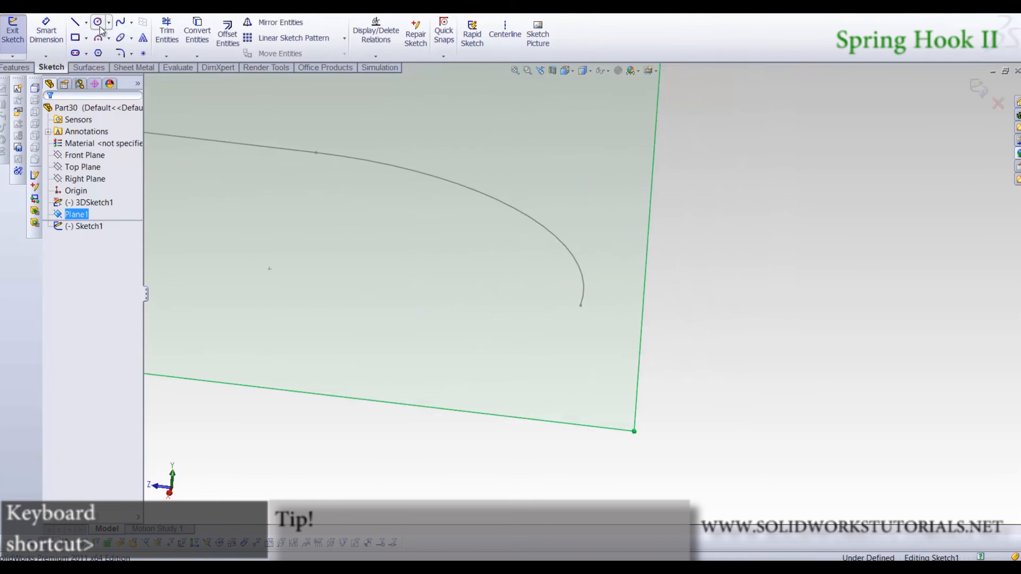
pyautogui.click(98, 22)
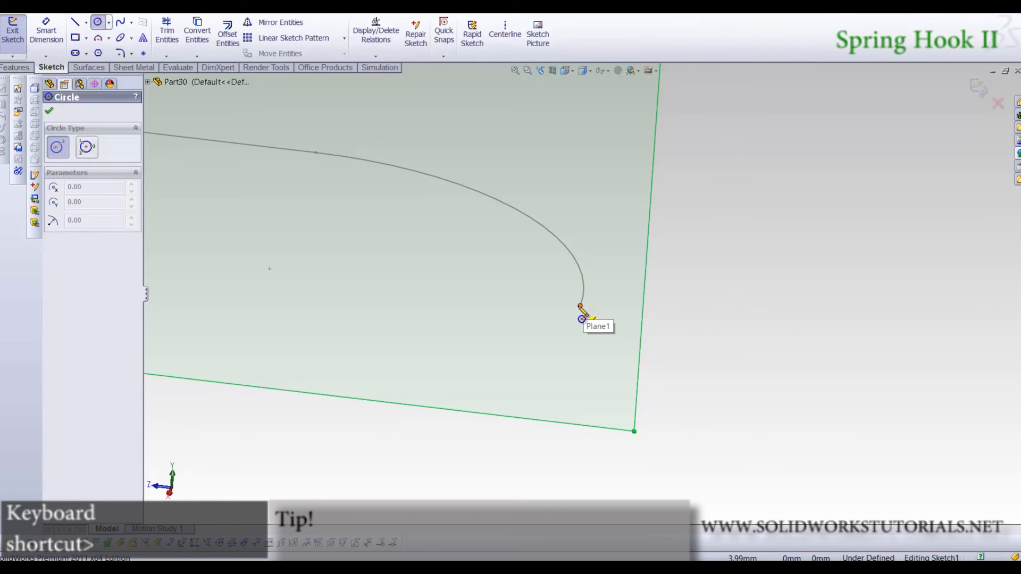
pyautogui.click(580, 305)
pyautogui.click(621, 287)
# Dimension the circle's diameter to 1 mm and exit the sketch
pyautogui.moveTo(677, 422); pyautogui.dragTo(627, 273, button='right')
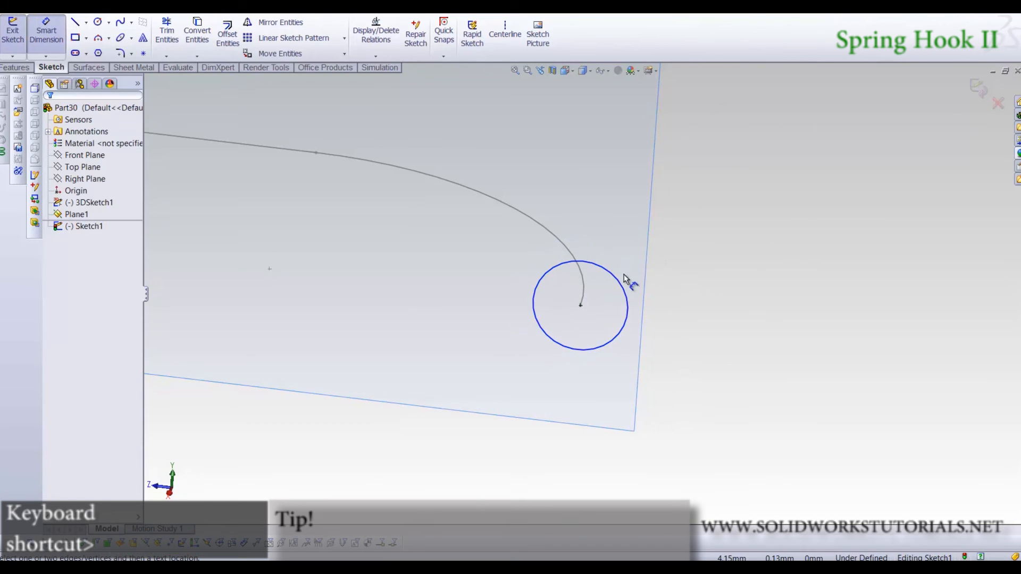
pyautogui.click(637, 287)
pyautogui.click(693, 314)
pyautogui.write('1')
pyautogui.press('Return')
pyautogui.scroll(5, 695, 314)
pyautogui.scroll(-3, 553, 251)
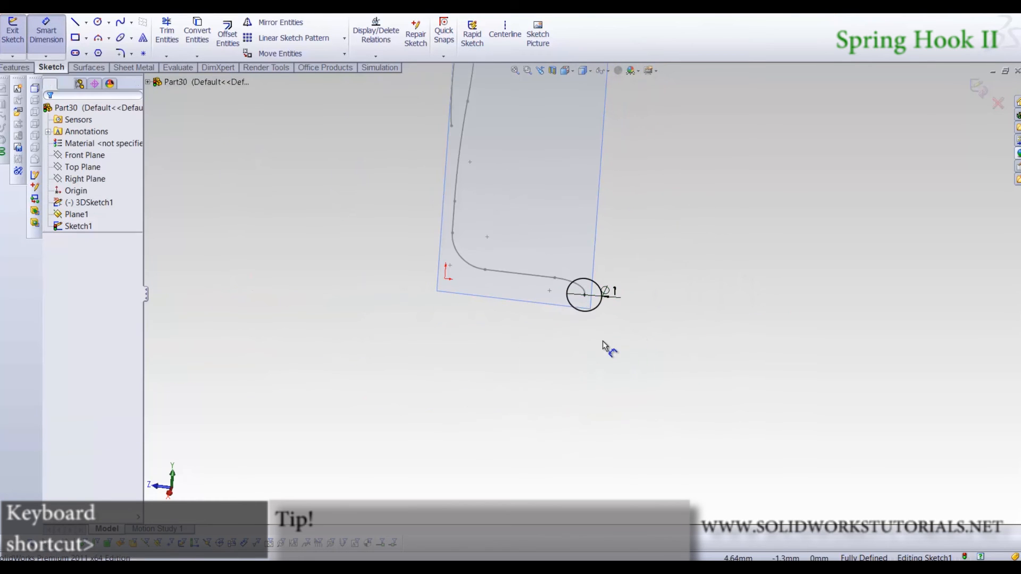
pyautogui.moveTo(553, 251)
pyautogui.mouseDown(button='middle')
pyautogui.moveTo(585, 403)
pyautogui.moveTo(821, 255)
pyautogui.mouseUp(button='middle')
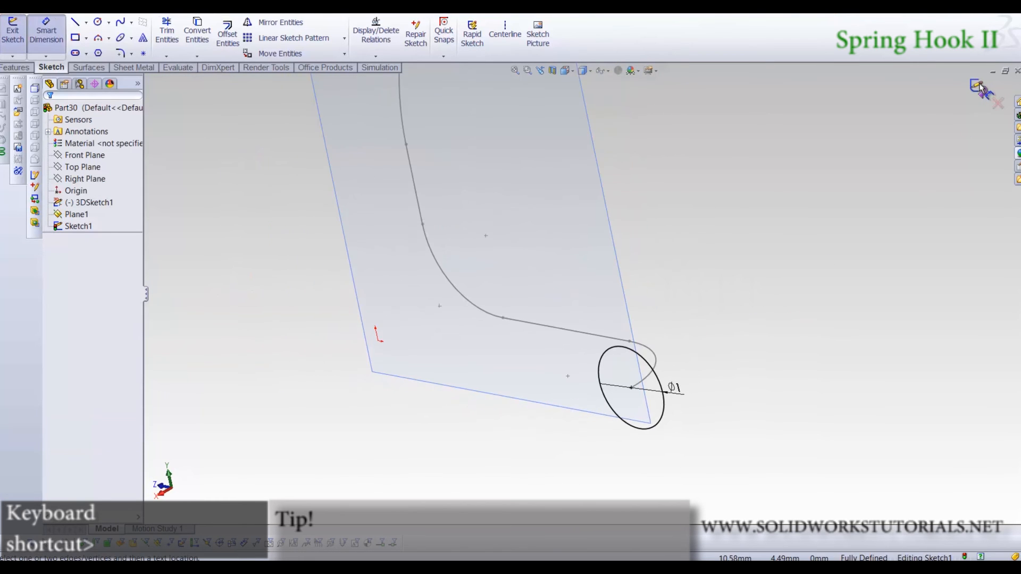
pyautogui.hotkey('ctrl', 'b')
# Create a Swept Boss/Base using the circle as the profile and the 3D sketch as the path
pyautogui.moveTo(815, 324); pyautogui.dragTo(257, 157, button='middle')
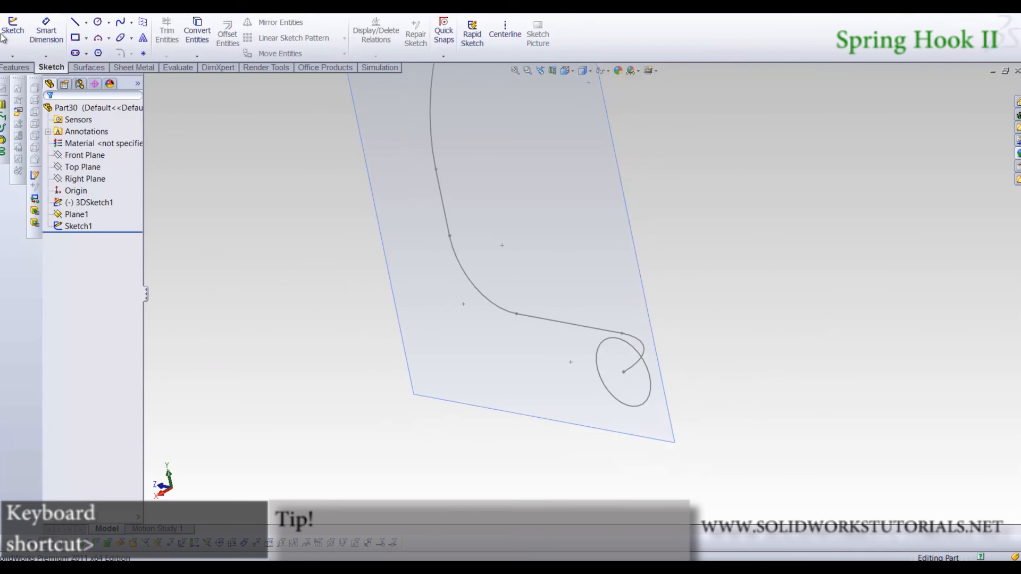
pyautogui.click(15, 68)
pyautogui.click(123, 28)
pyautogui.click(648, 374)
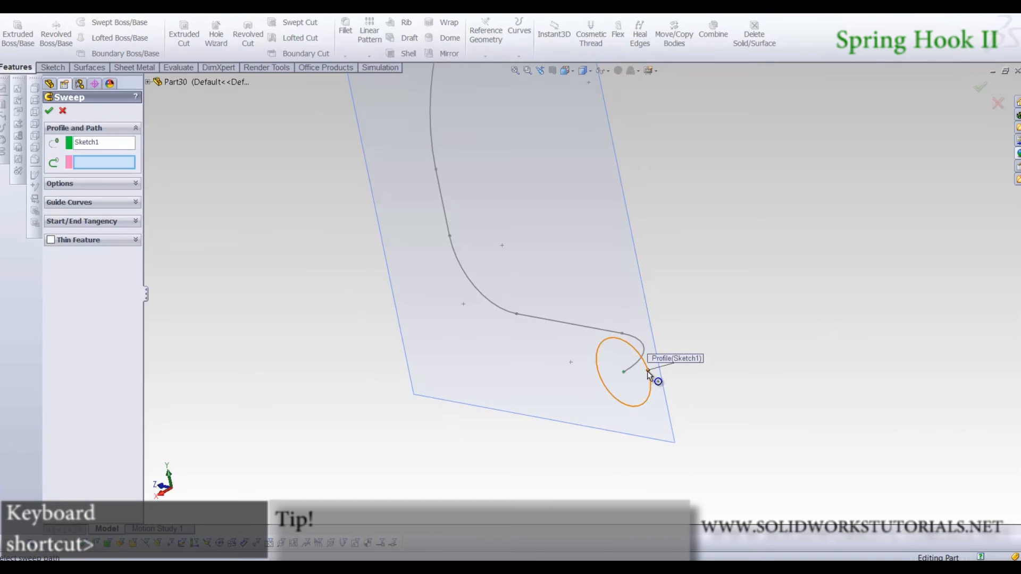
pyautogui.click(640, 345)
pyautogui.scroll(-3, 648, 351)
pyautogui.moveTo(648, 351); pyautogui.dragTo(734, 296, button='middle')
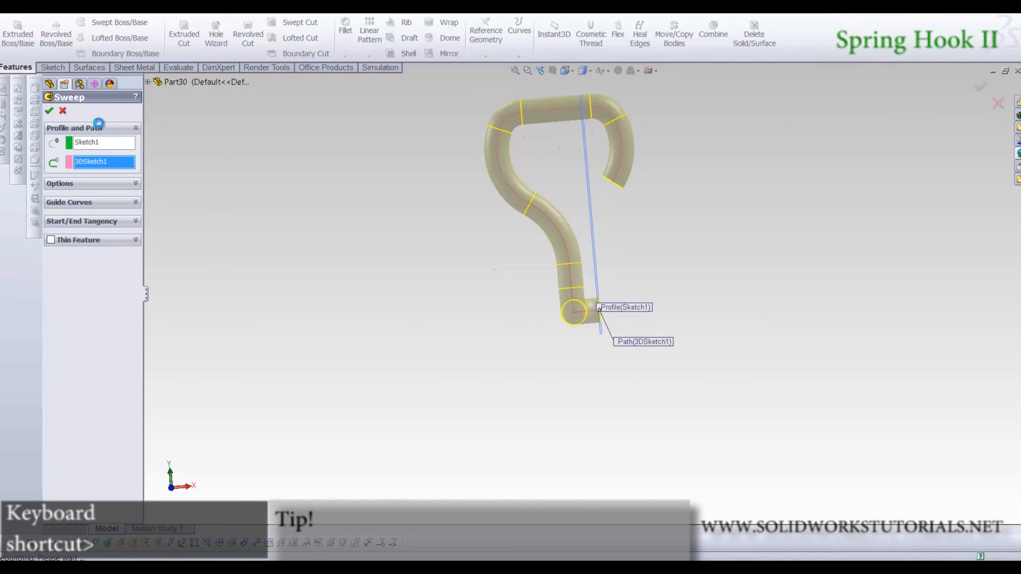
# Accept the sweep with 1060 Alloy as the hook's material and save the part
pyautogui.press('Return')
pyautogui.rightClick(85, 143)
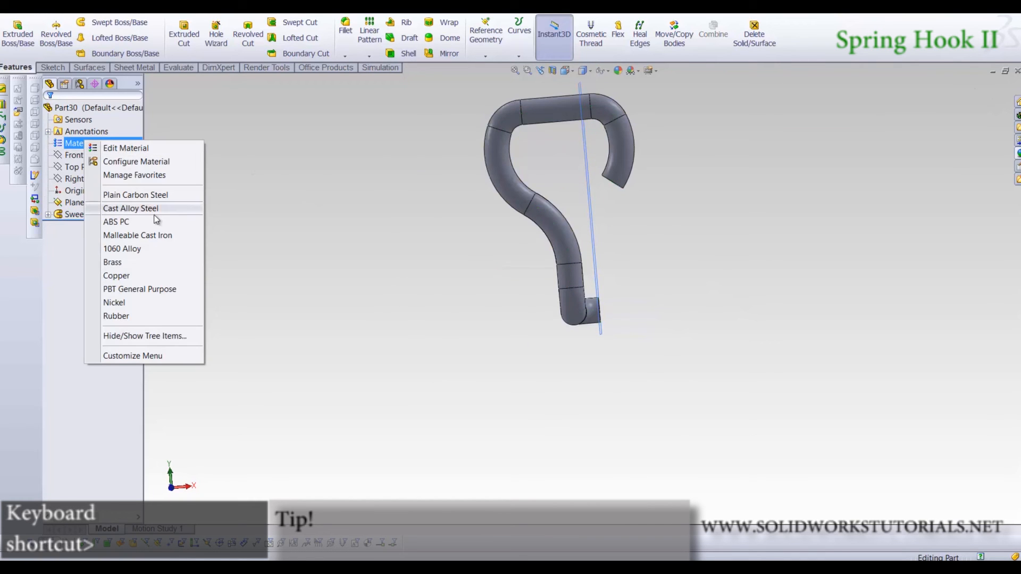
pyautogui.click(142, 248)
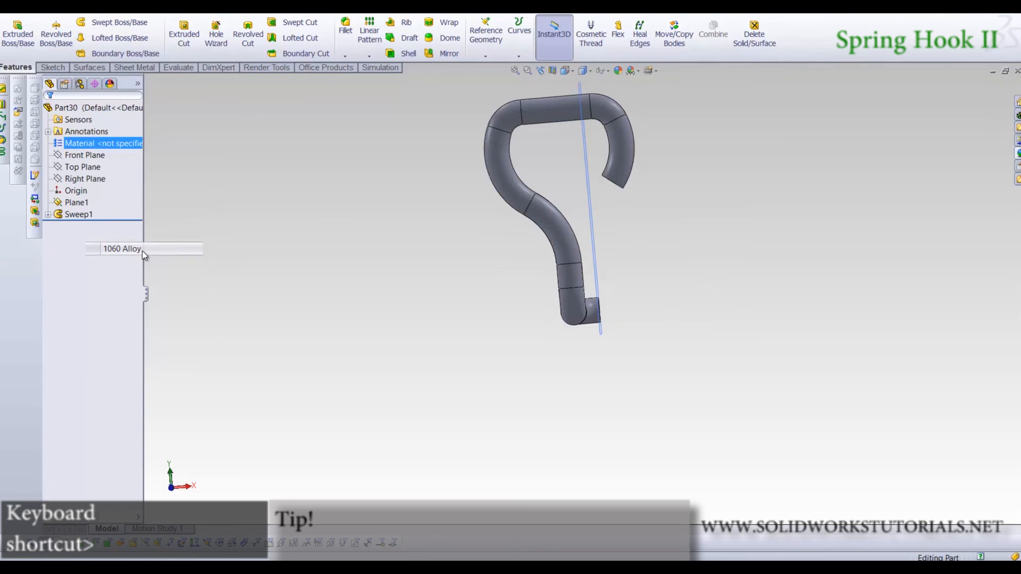
pyautogui.hotkey('ctrl', 's')
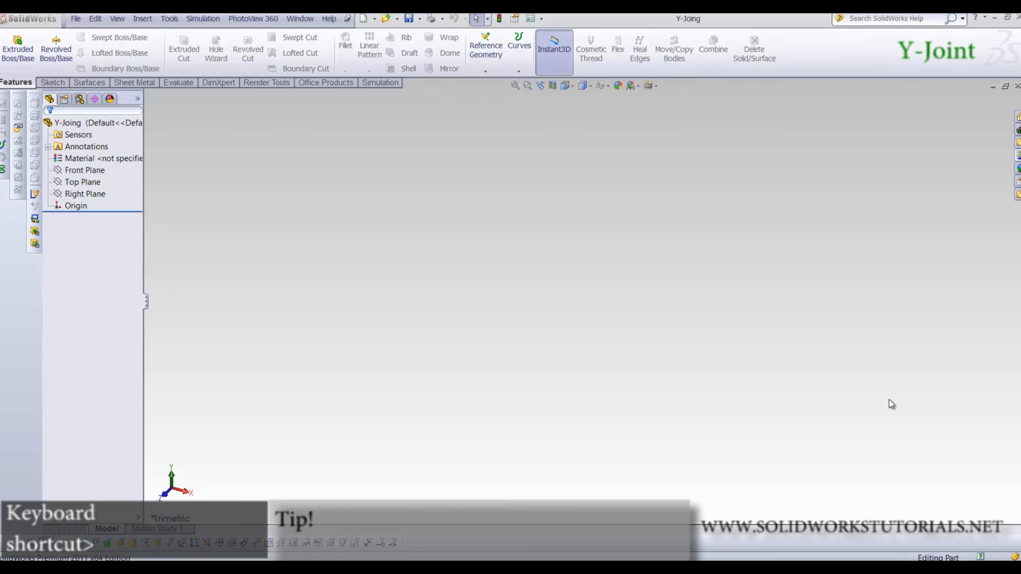
# On the Front Plane, sketch a closed profile from the origin, about 14 mm high, with a tab about 9 mm wide near the upper edge's left end
pyautogui.click(83, 171)
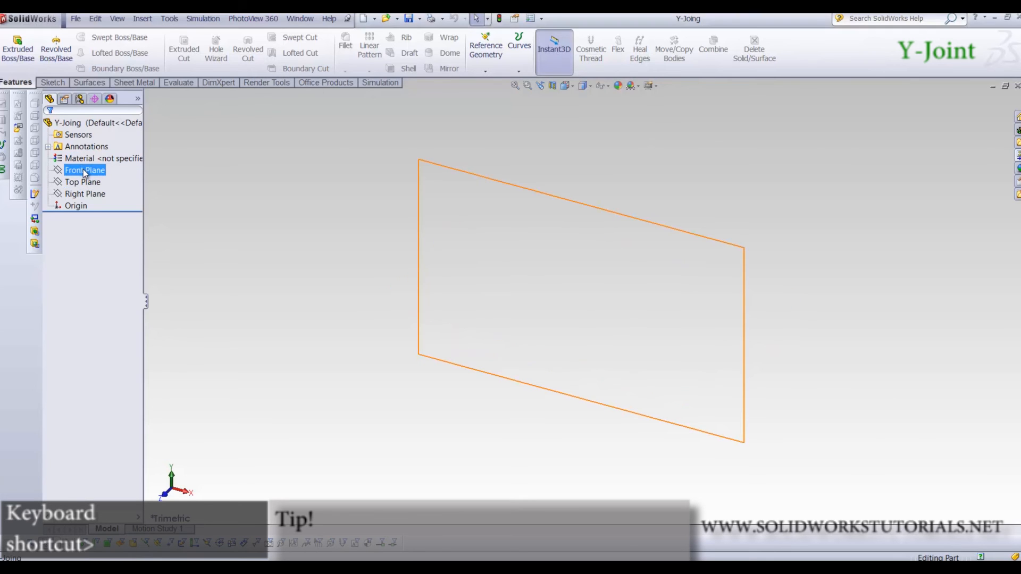
pyautogui.click(53, 83)
pyautogui.click(13, 41)
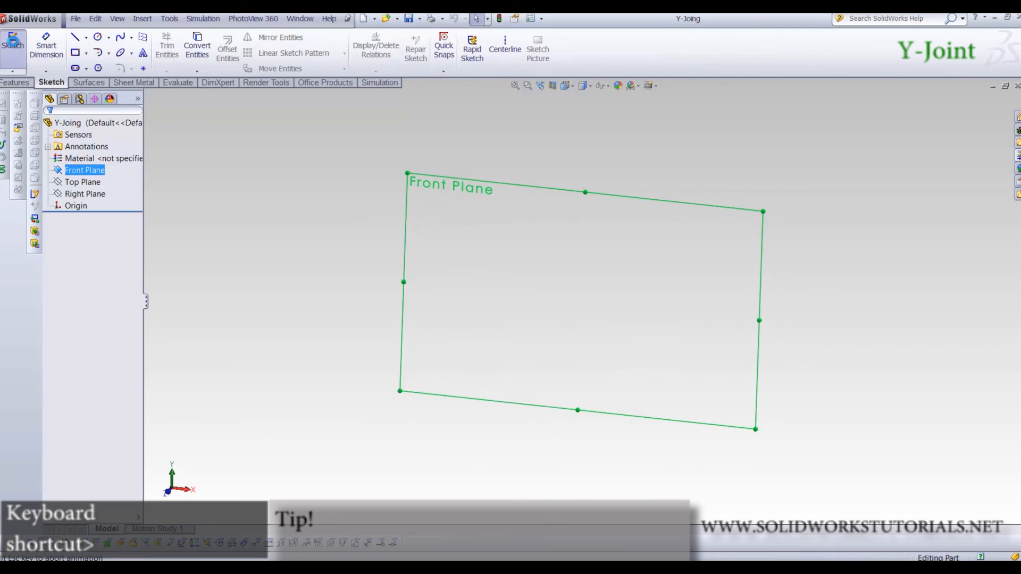
pyautogui.click(75, 37)
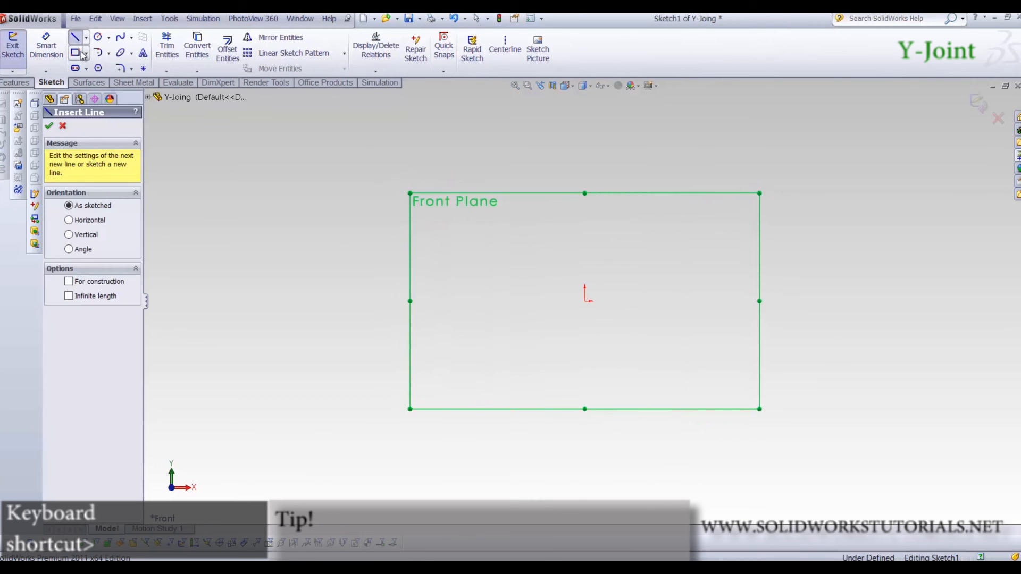
pyautogui.scroll(-3, 421, 294)
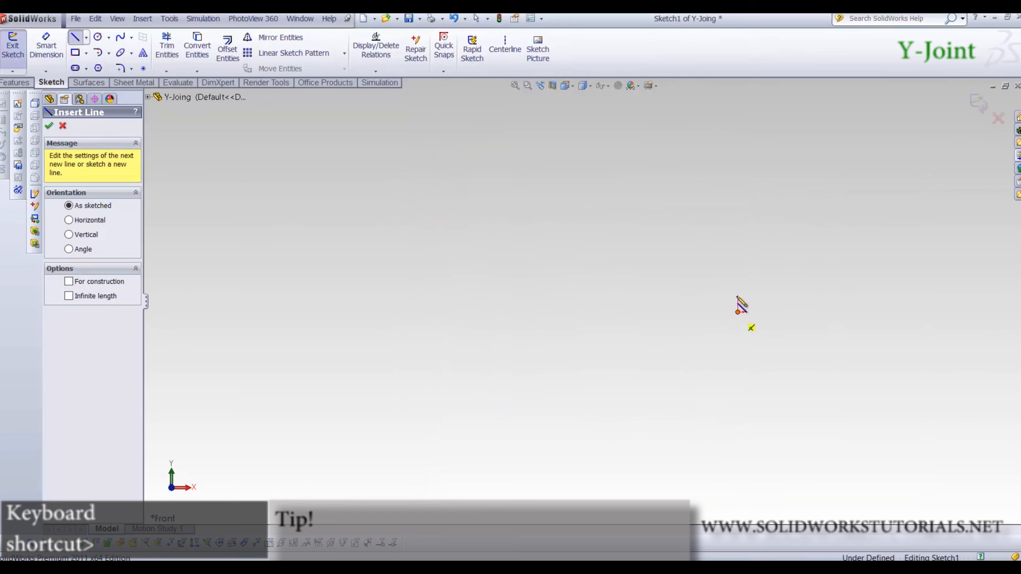
pyautogui.click(737, 312)
pyautogui.click(737, 263)
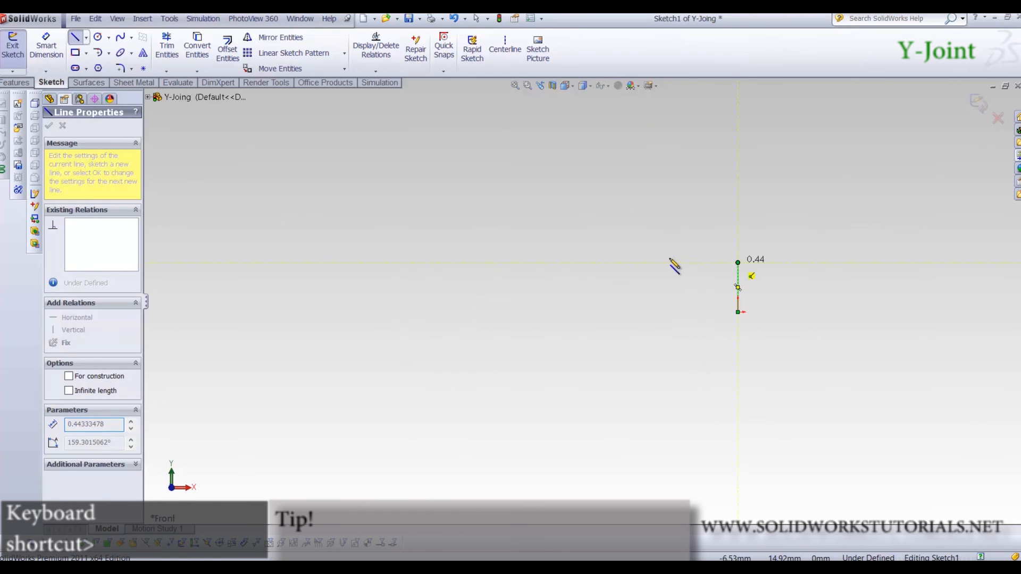
pyautogui.click(505, 263)
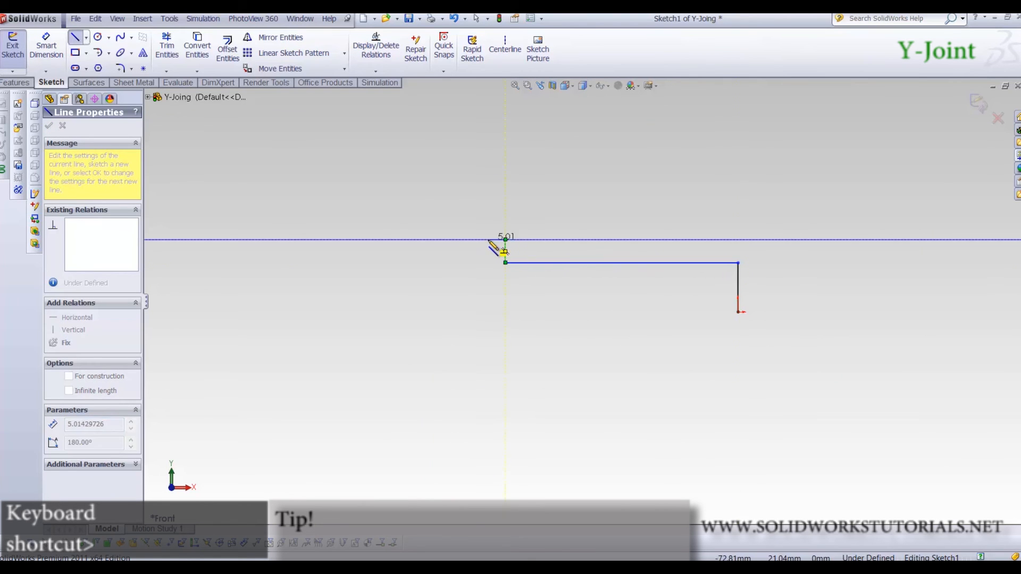
pyautogui.click(473, 240)
pyautogui.click(474, 262)
pyautogui.click(436, 263)
pyautogui.click(436, 312)
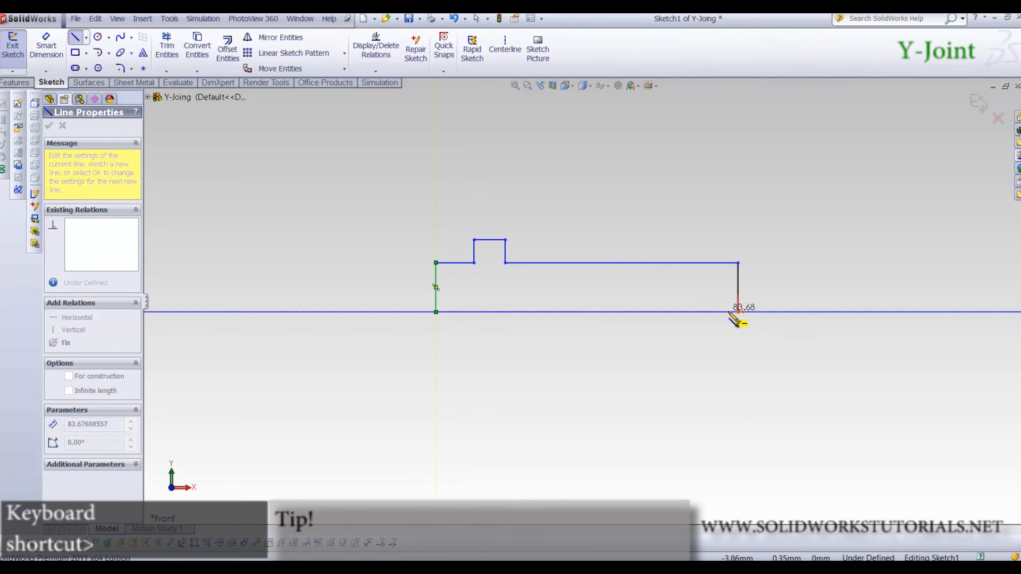
pyautogui.click(737, 312)
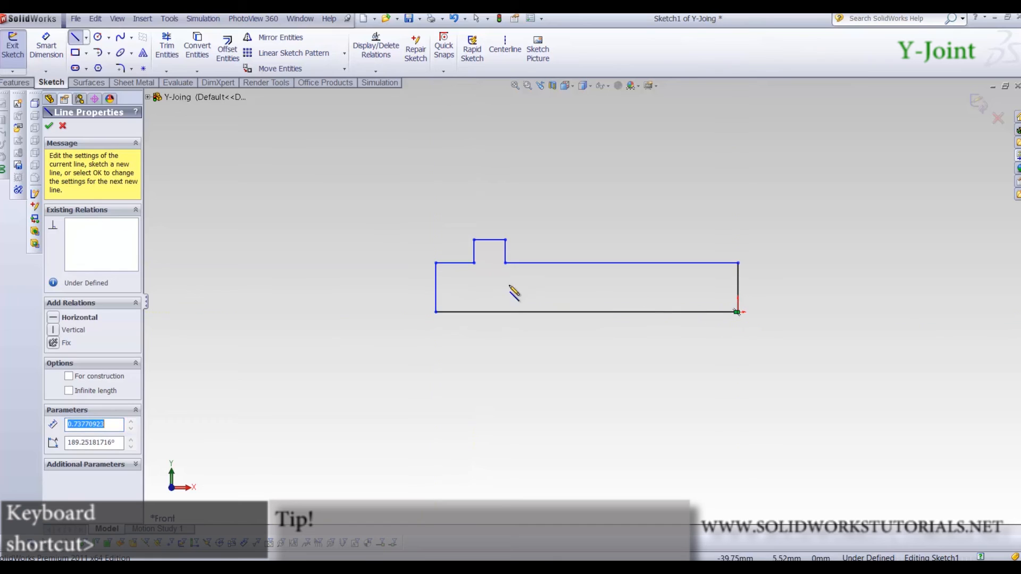
# Draw a three-point arc of about 9.4 mm radius with both ends on the long upper edge, dipping into the profile
pyautogui.click(96, 53)
pyautogui.click(118, 167)
pyautogui.scroll(3, 585, 290)
pyautogui.click(584, 252)
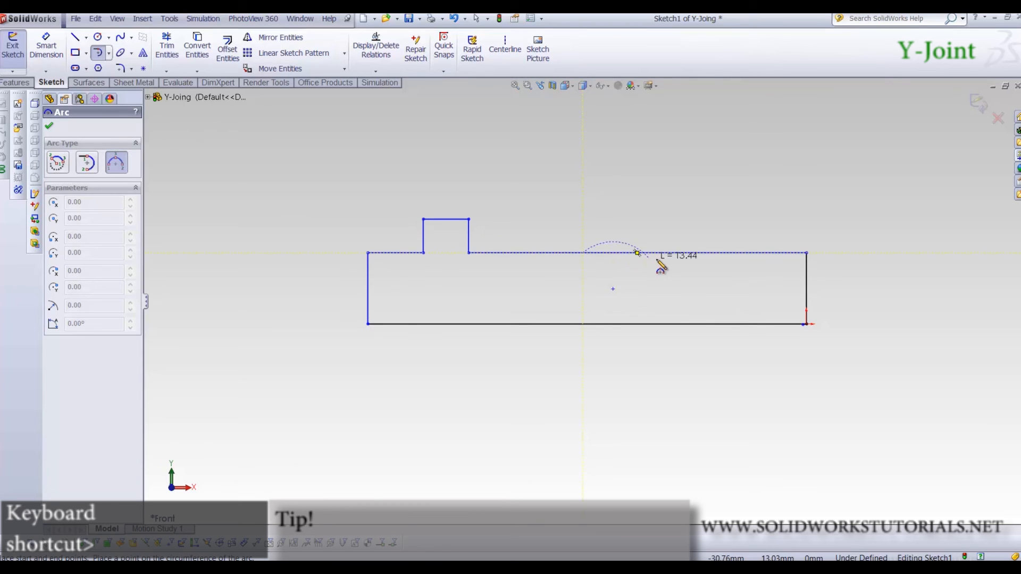
pyautogui.click(658, 254)
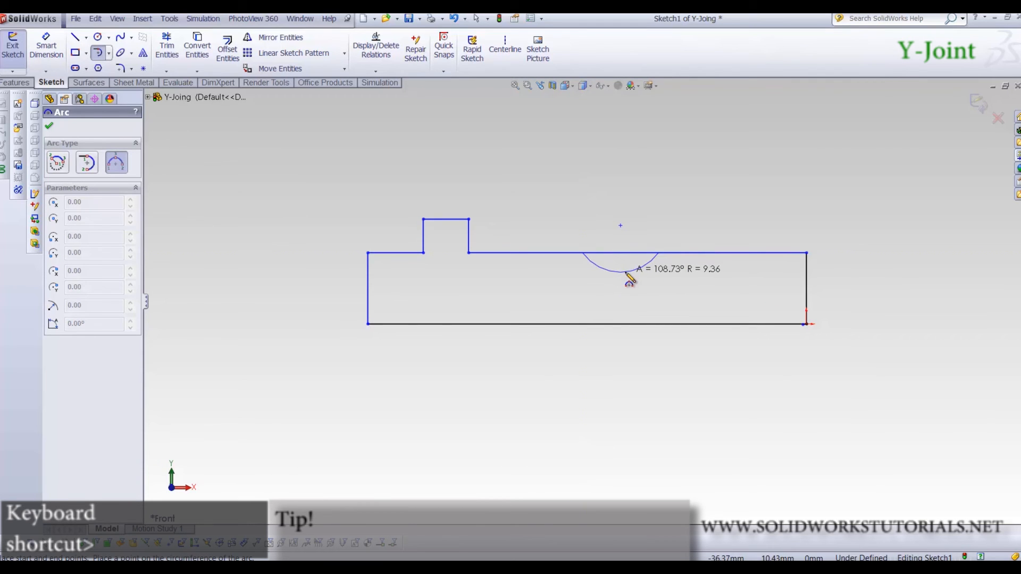
pyautogui.click(626, 273)
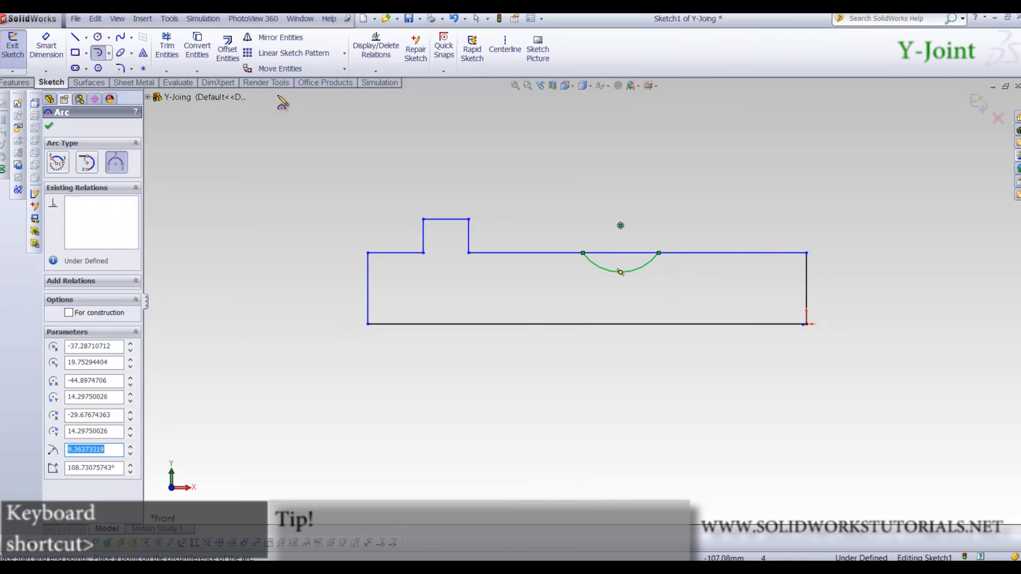
# Trim away the segment of the upper edge that spans the arc
pyautogui.click(177, 40)
pyautogui.scroll(3, 589, 270)
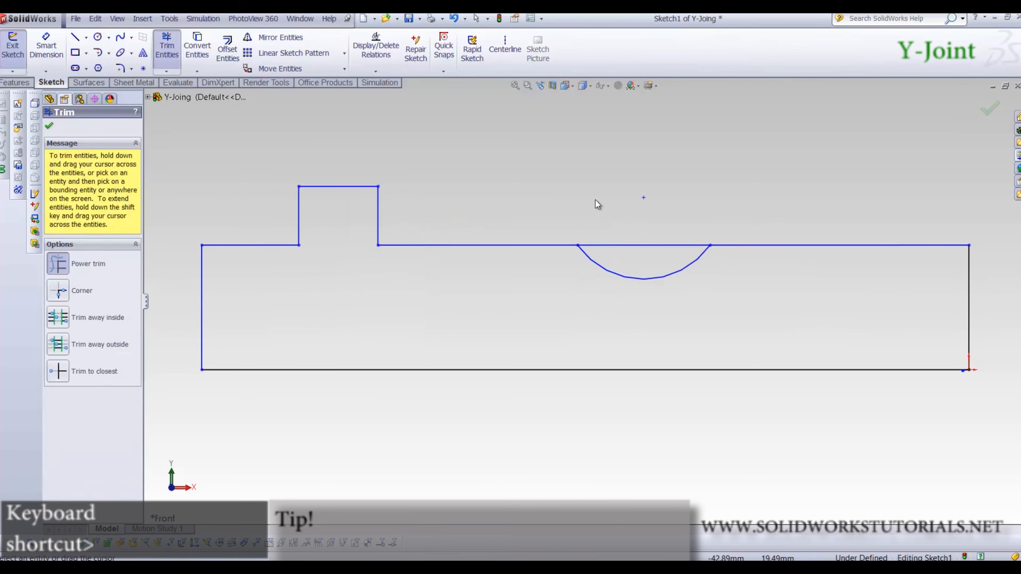
pyautogui.scroll(-2, 632, 271)
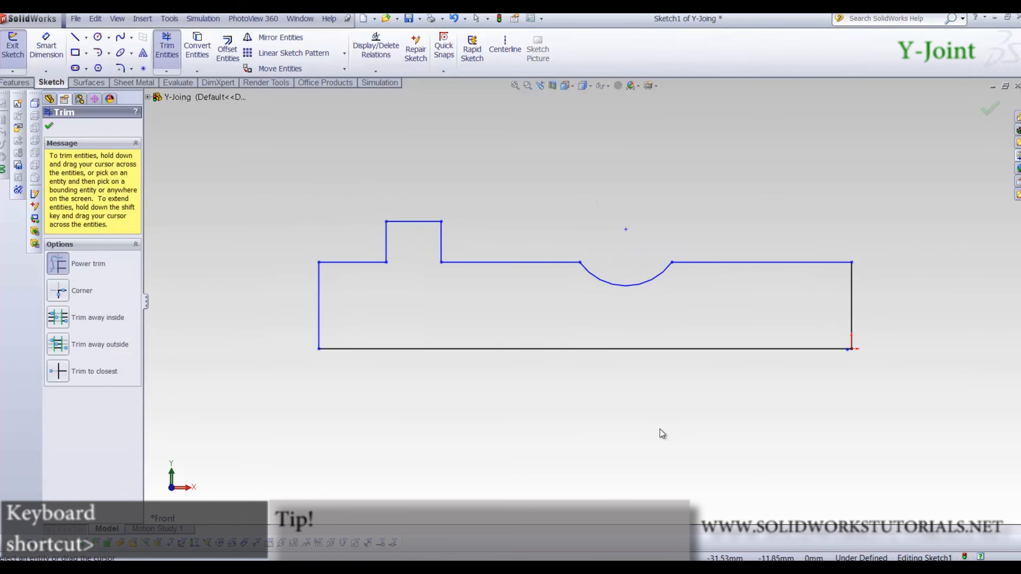
# Dimension the profile's right vertical edge to 14 mm
pyautogui.moveTo(661, 432); pyautogui.dragTo(729, 210, button='right')
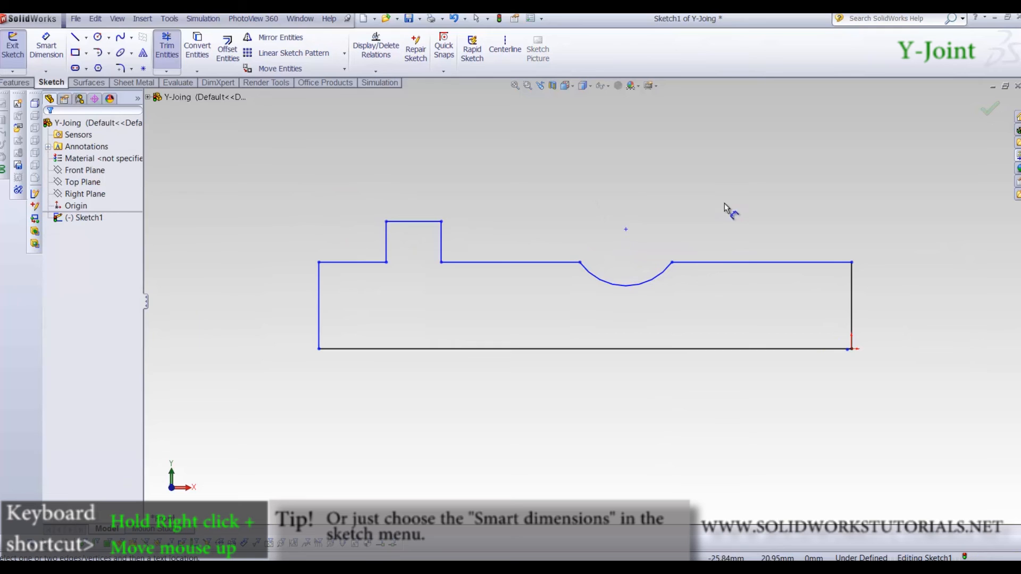
pyautogui.click(851, 301)
pyautogui.click(883, 296)
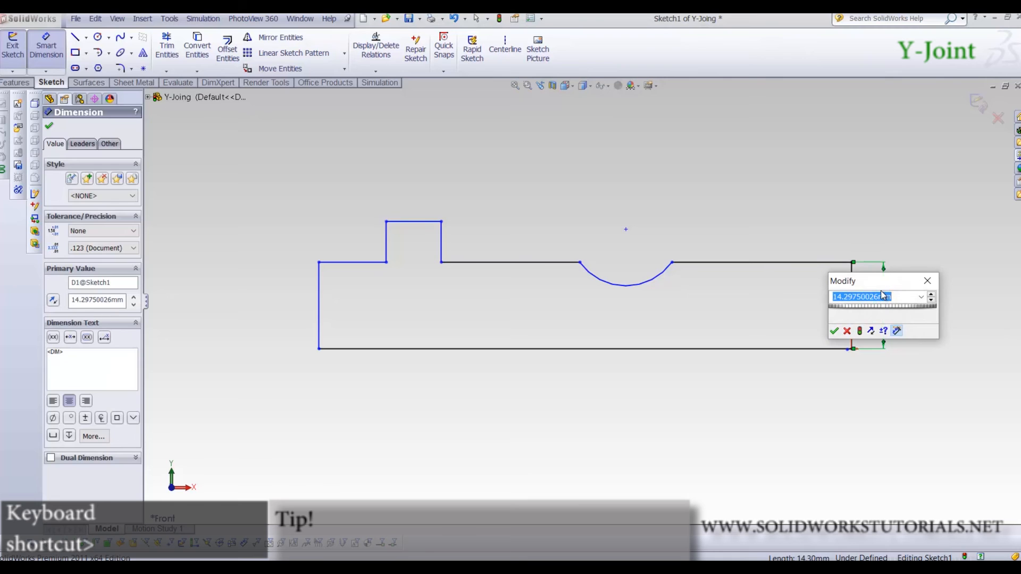
pyautogui.write('2')
pyautogui.press('Return')
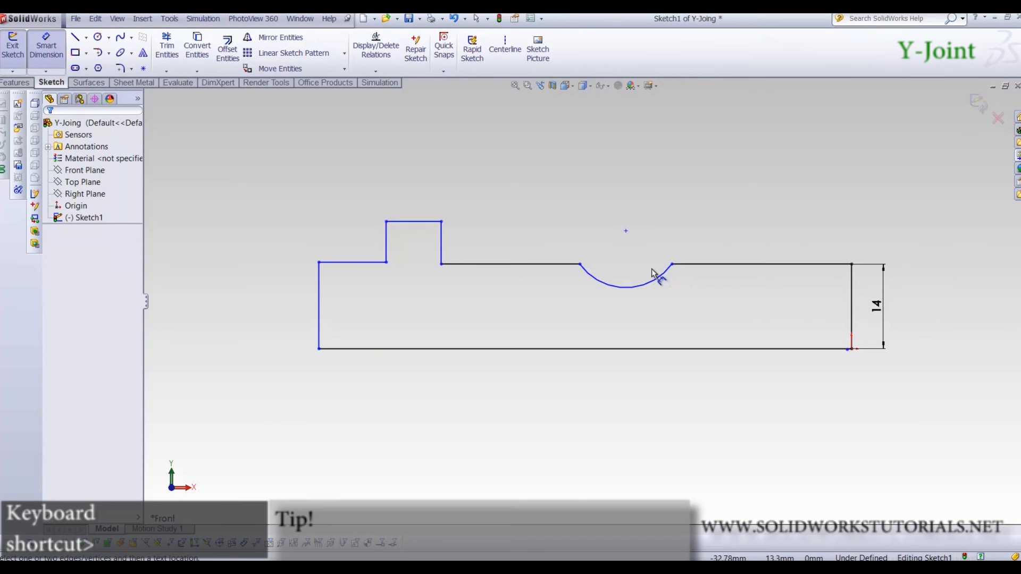
# Dimension the distance between the arc's two end points to 5 mm
pyautogui.click(673, 265)
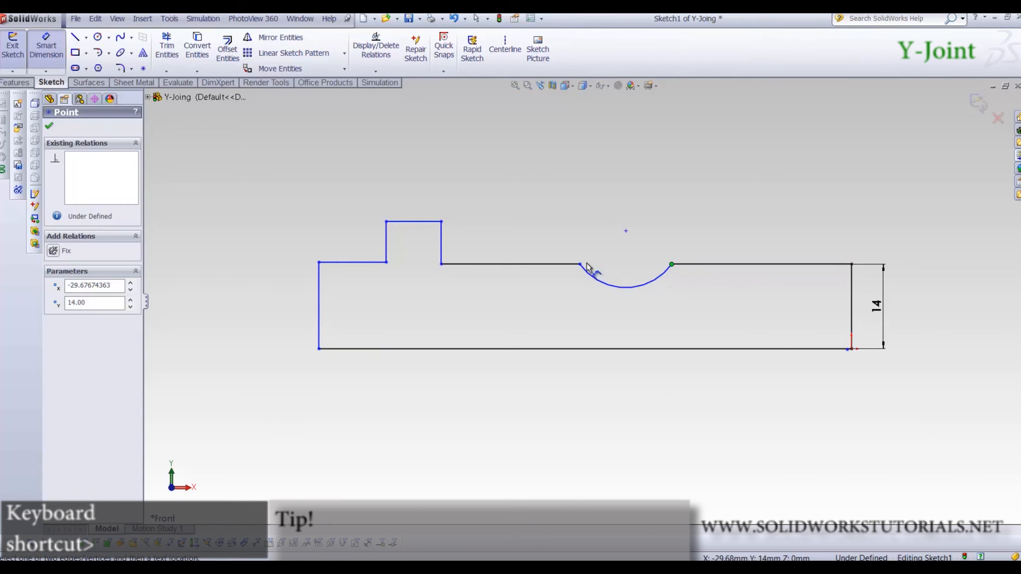
pyautogui.click(580, 264)
pyautogui.click(618, 204)
pyautogui.write('5.000mm')
pyautogui.press('Return')
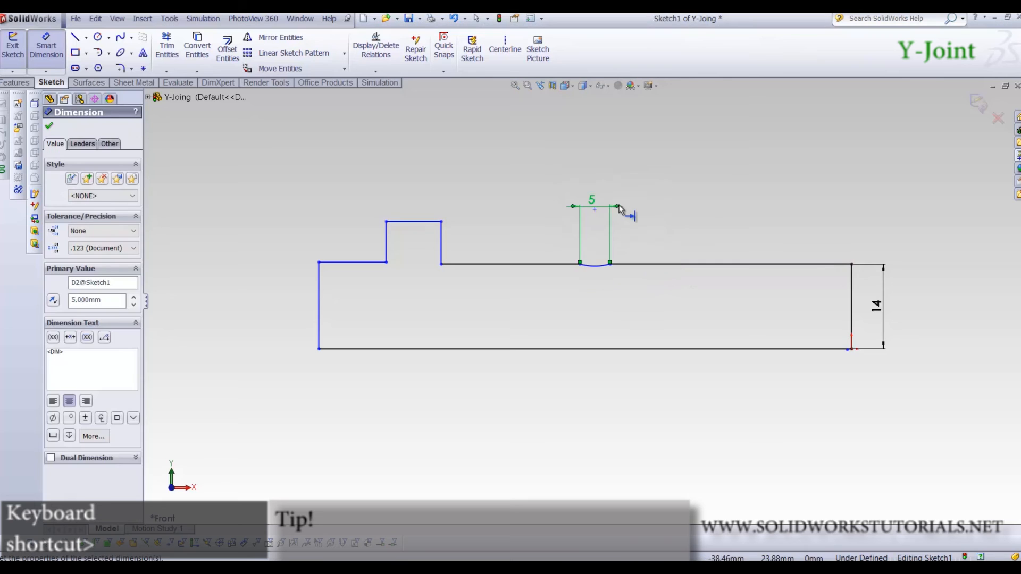
# Dimension the width of the small tab on the upper edge to 1.5 mm
pyautogui.scroll(-3, 608, 279)
pyautogui.scroll(4, 606, 279)
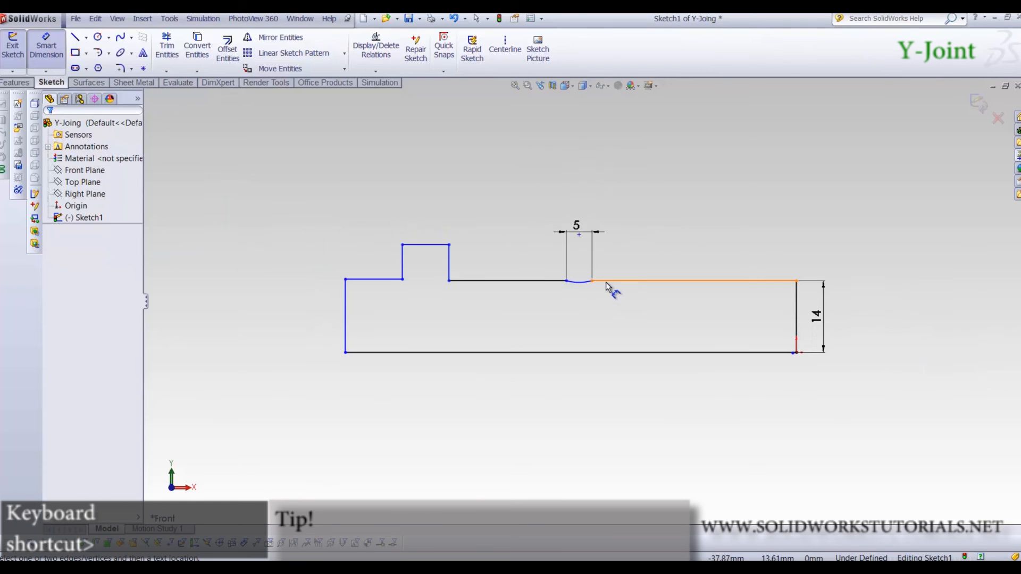
pyautogui.scroll(-2, 479, 272)
pyautogui.click(404, 231)
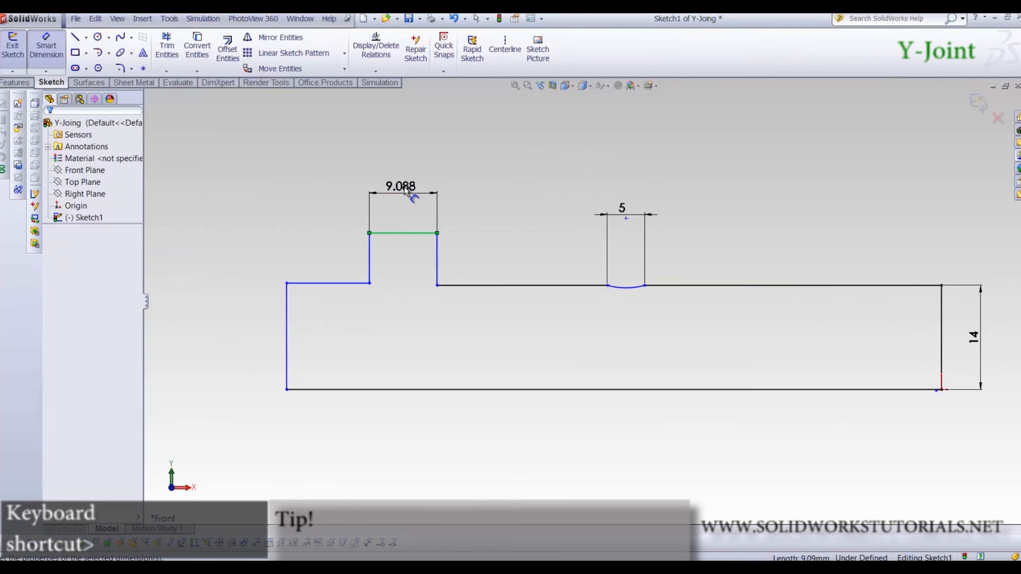
pyautogui.click(405, 192)
pyautogui.write('2')
pyautogui.write('.')
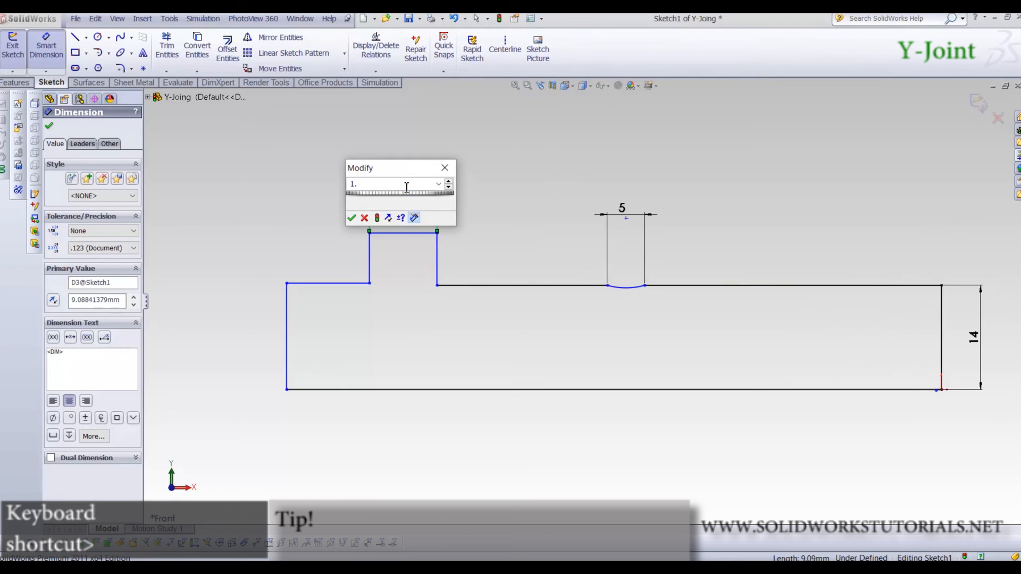
pyautogui.write('5')
pyautogui.press('Return')
# Dimension the tab's height above the upper edge to 1 mm on both its right and left sides
pyautogui.click(380, 266)
pyautogui.click(412, 263)
pyautogui.write('1')
pyautogui.press('Return')
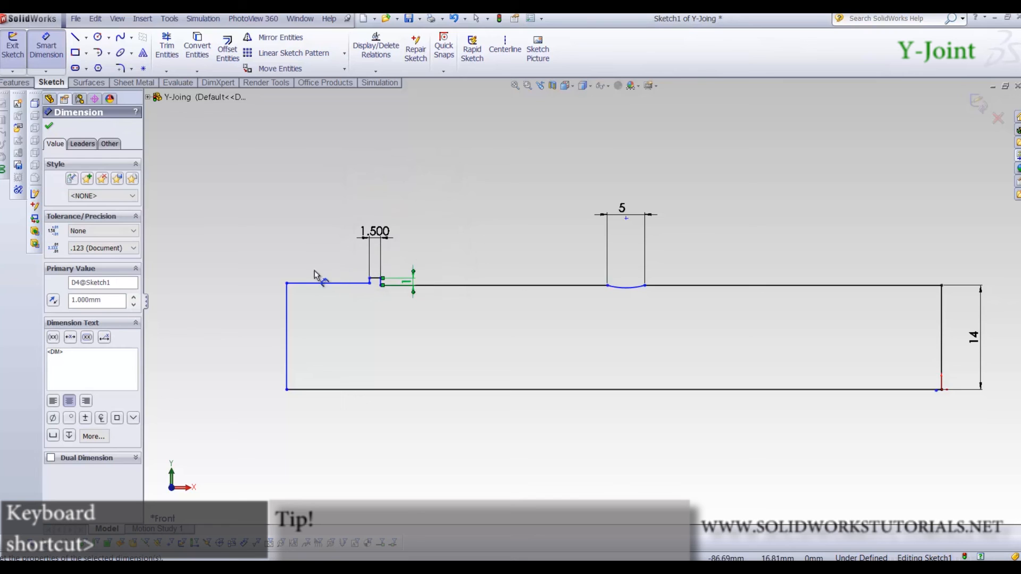
pyautogui.scroll(-6, 315, 275)
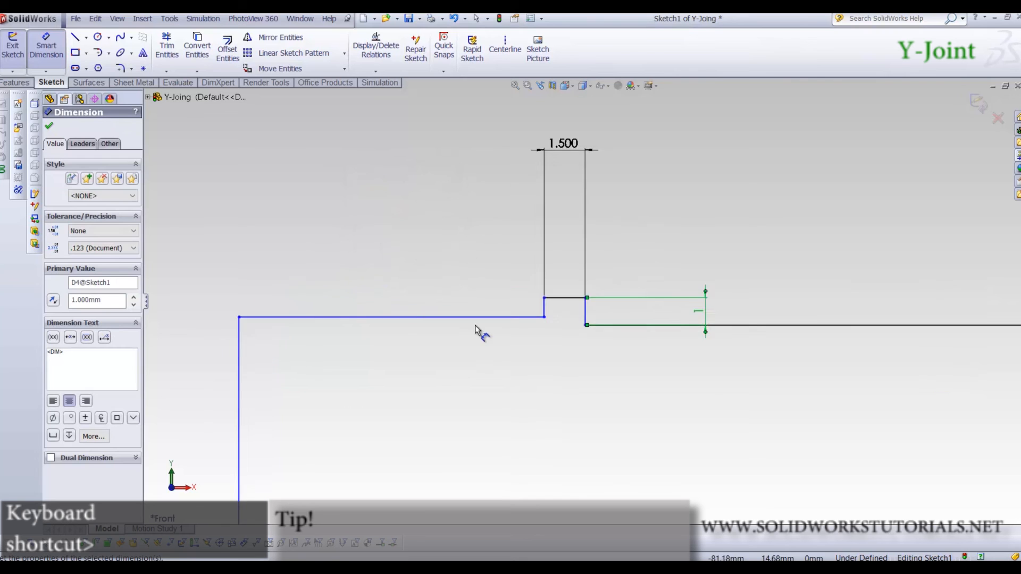
pyautogui.click(532, 311)
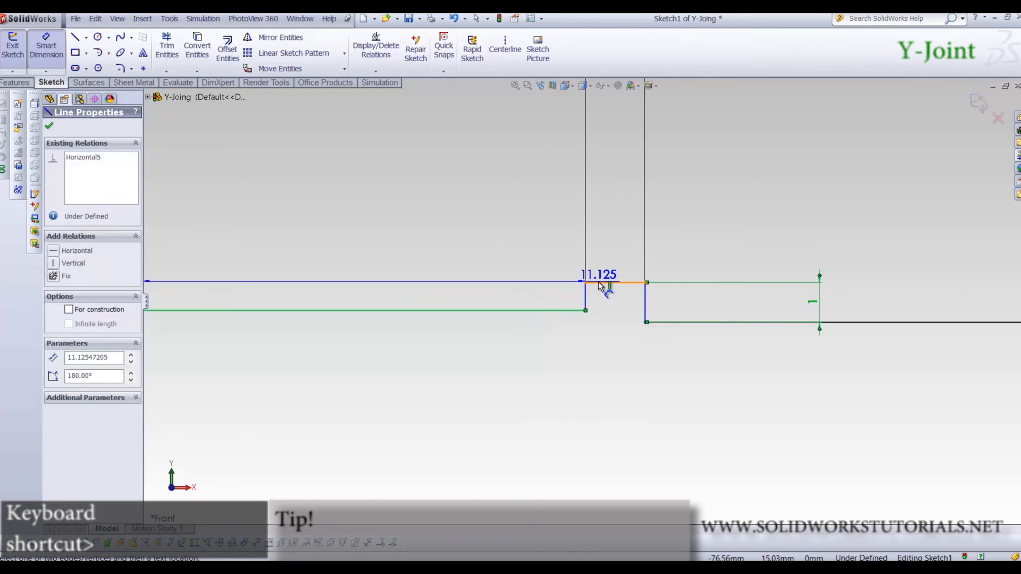
pyautogui.click(539, 265)
pyautogui.write('1')
pyautogui.press('Return')
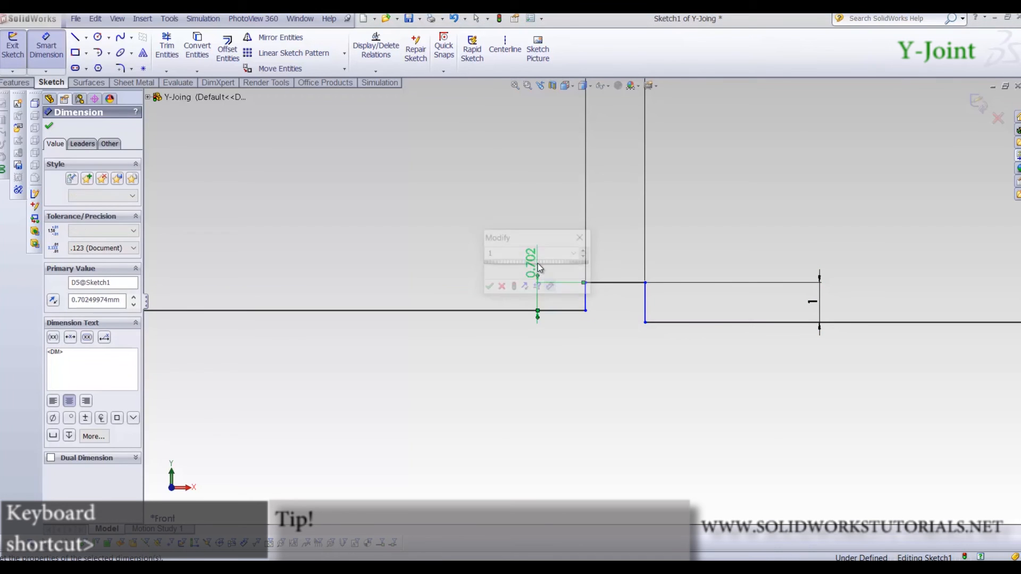
pyautogui.click(480, 245)
# Dimension the upper edge segment between the profile's left end and the tab to 5 mm
pyautogui.scroll(10, 478, 238)
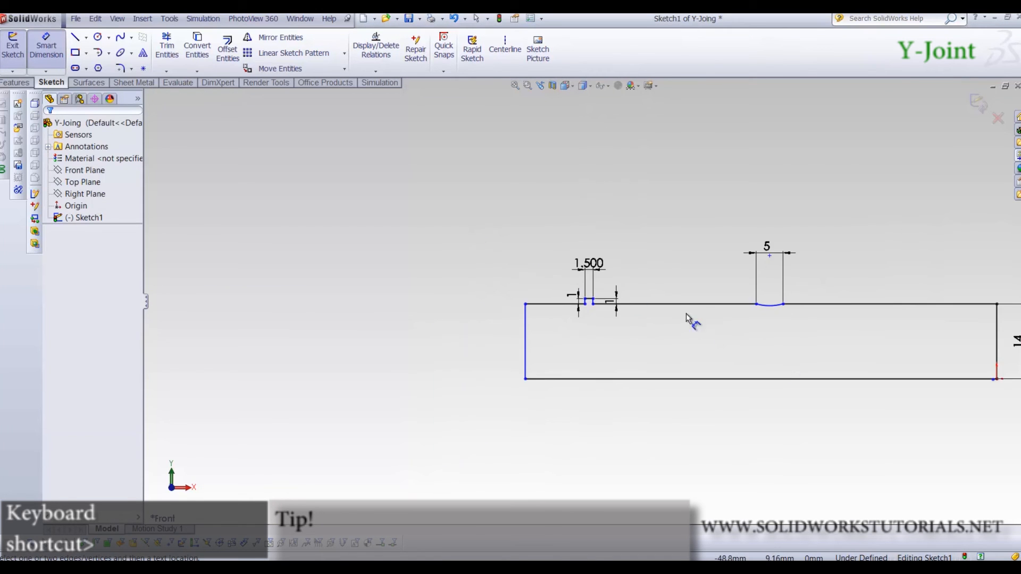
pyautogui.scroll(-4, 687, 314)
pyautogui.click(349, 267)
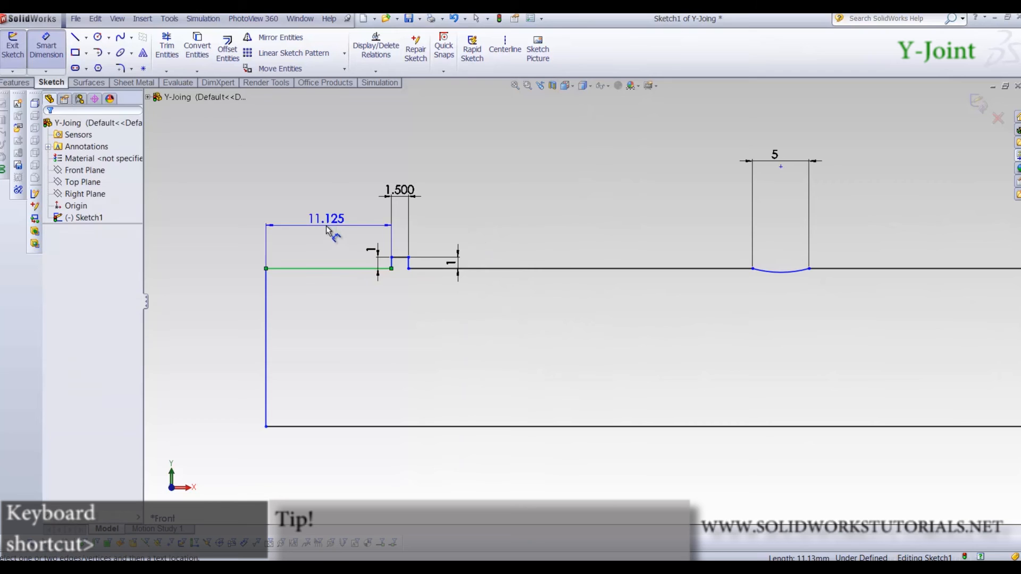
pyautogui.click(326, 225)
pyautogui.press('Return')
# Dimension the upper edge segment between the arc and the profile's right end to 13 mm
pyautogui.scroll(3, 662, 296)
pyautogui.scroll(-2, 657, 291)
pyautogui.scroll(2, 659, 293)
pyautogui.click(835, 284)
pyautogui.click(842, 251)
pyautogui.write('13')
pyautogui.press('Return')
# Dimension the profile's overall length between its left and right vertical edges to 30 mm
pyautogui.scroll(2, 842, 266)
pyautogui.scroll(-3, 675, 335)
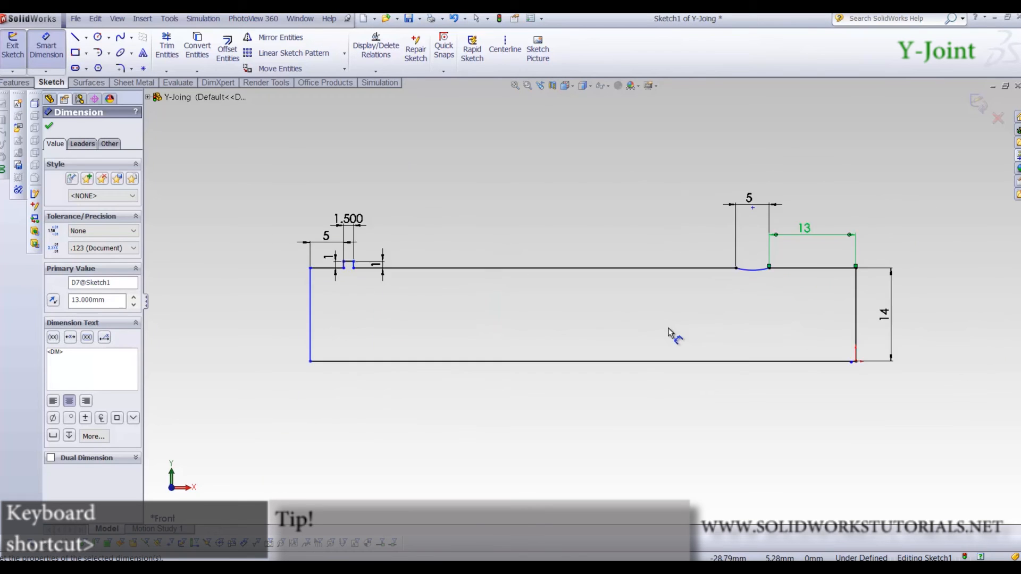
pyautogui.click(235, 299)
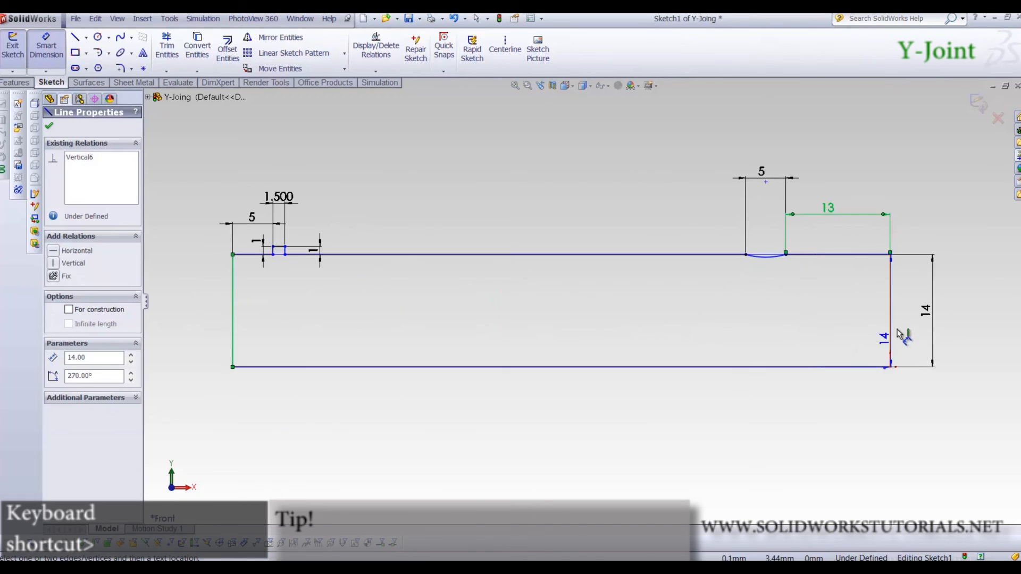
pyautogui.click(691, 398)
pyautogui.write('30')
pyautogui.press('Return')
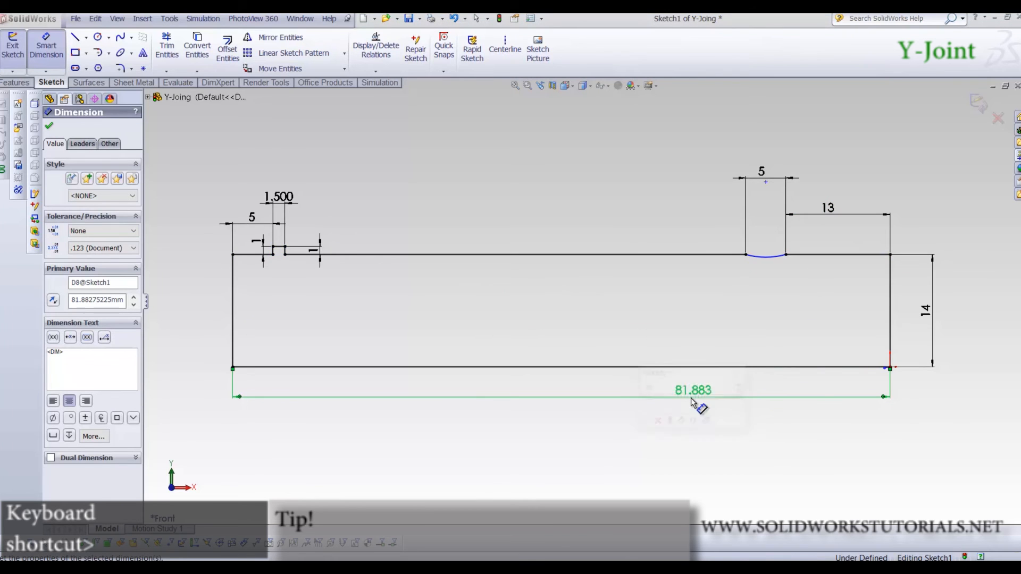
pyautogui.click(879, 303)
# Set the profile's height dimension to 2.5 mm
pyautogui.scroll(-3, 937, 314)
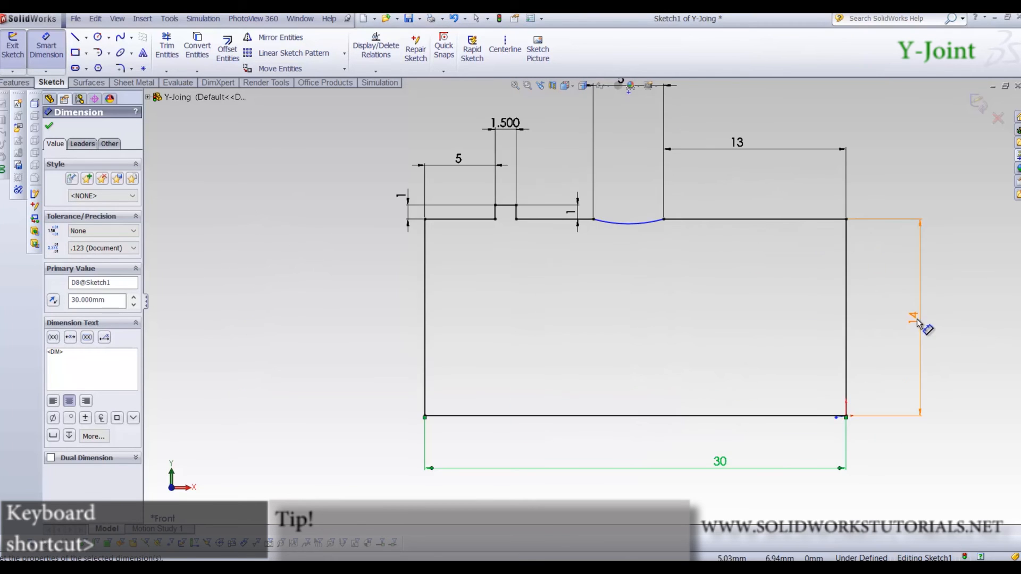
pyautogui.click(918, 318)
pyautogui.write('2.5')
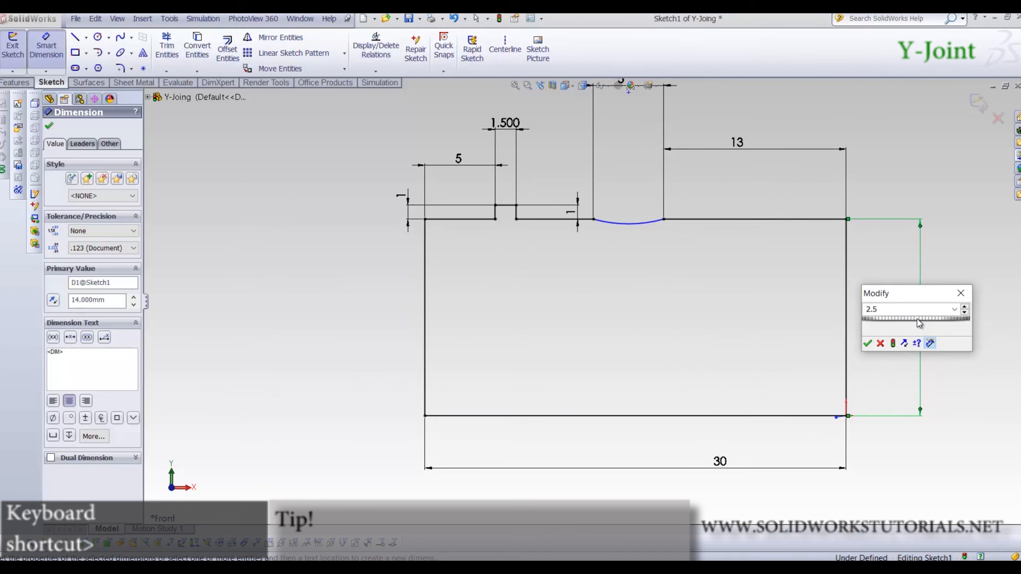
pyautogui.press('Return')
# Add a sketch point at the arc's midpoint and dimension its vertical depth below the arc's right endpoint to 1 mm
pyautogui.scroll(-2, 644, 409)
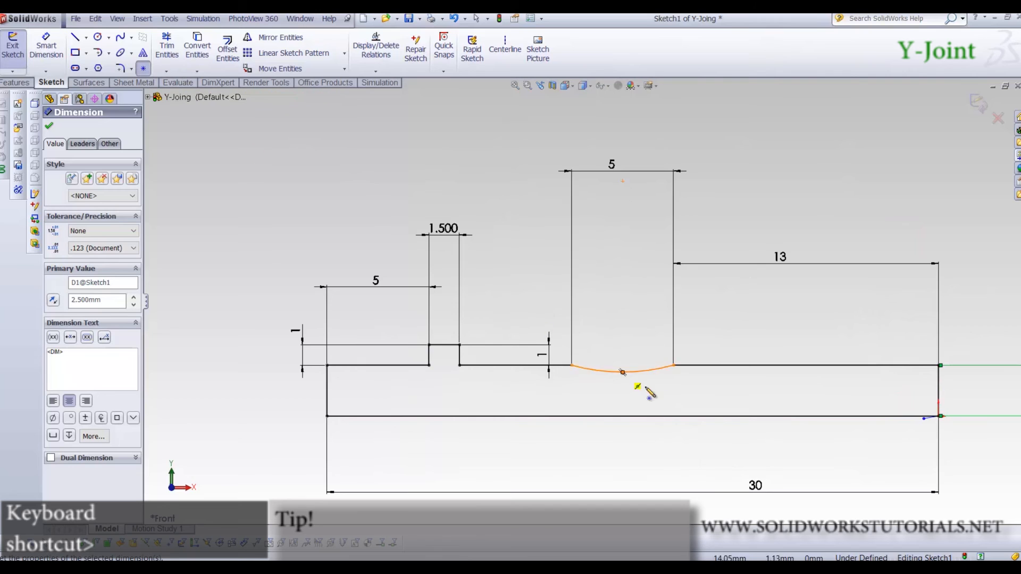
pyautogui.click(622, 373)
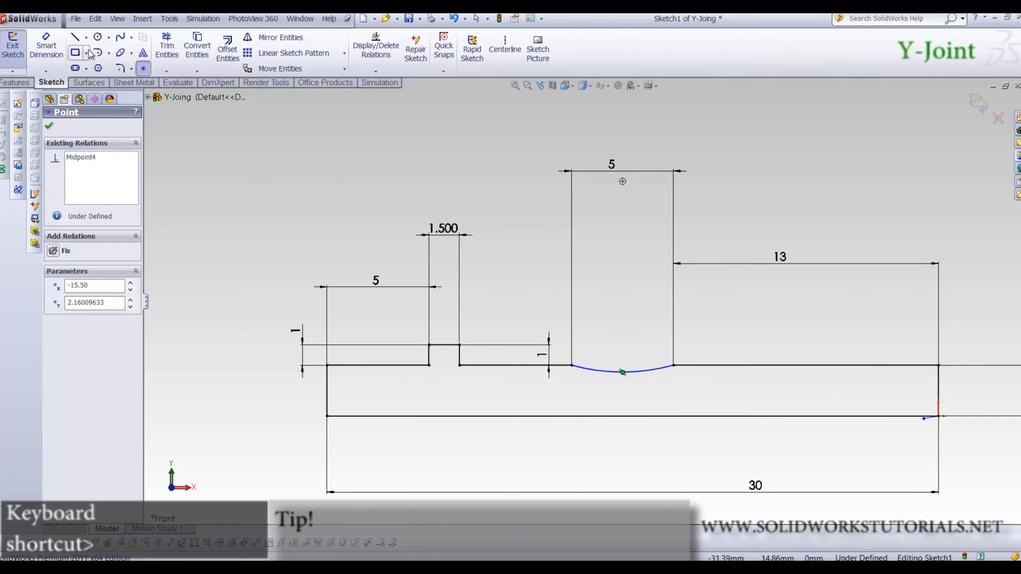
pyautogui.press('d')
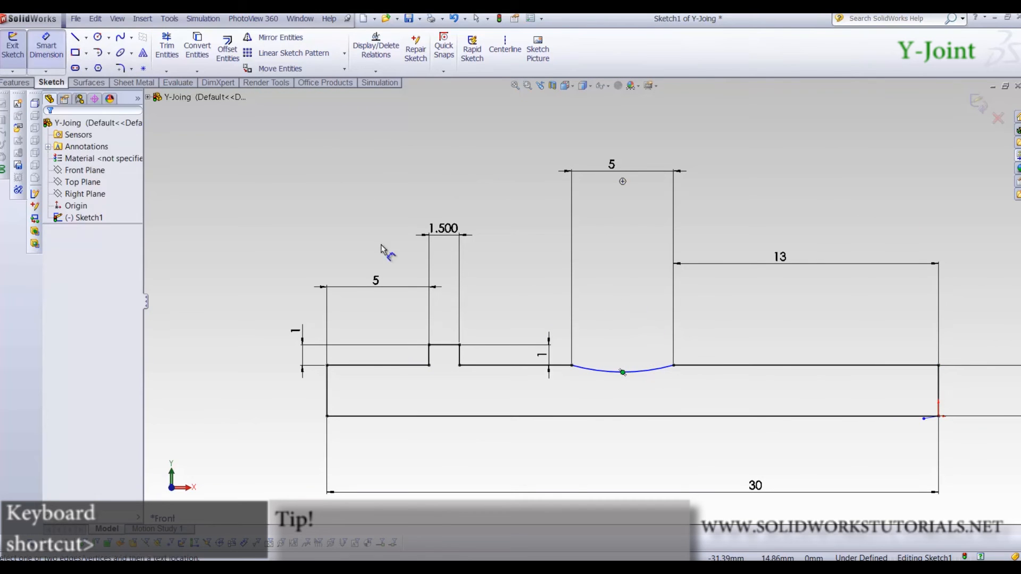
pyautogui.click(623, 373)
pyautogui.click(674, 366)
pyautogui.scroll(-5, 678, 381)
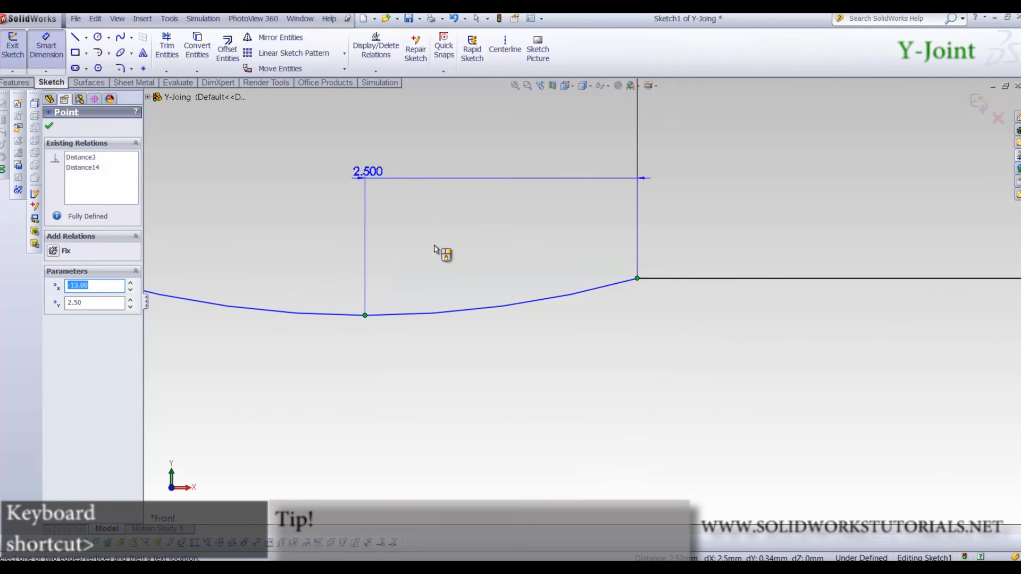
pyautogui.scroll(5, 511, 340)
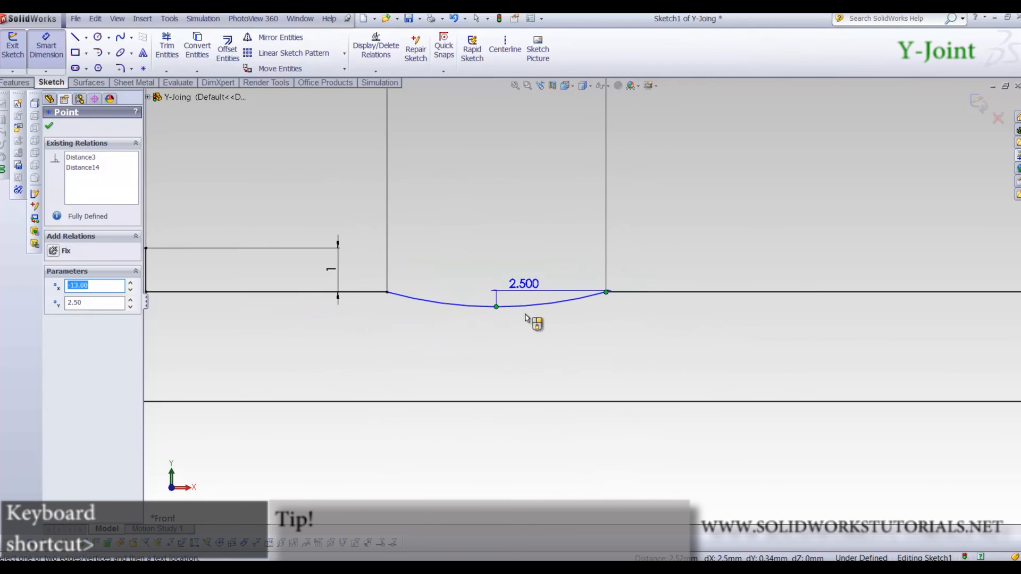
pyautogui.click(637, 301)
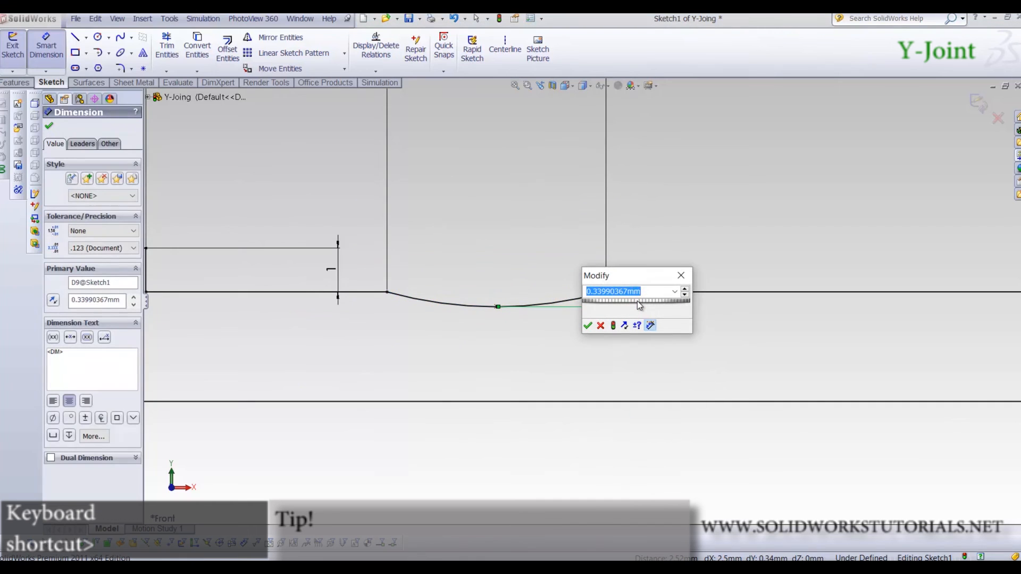
pyautogui.write('1')
pyautogui.press('Return')
# Round both upper corners of the small tab with 0.50 mm sketch fillets
pyautogui.press('f')
pyautogui.scroll(-2, 588, 302)
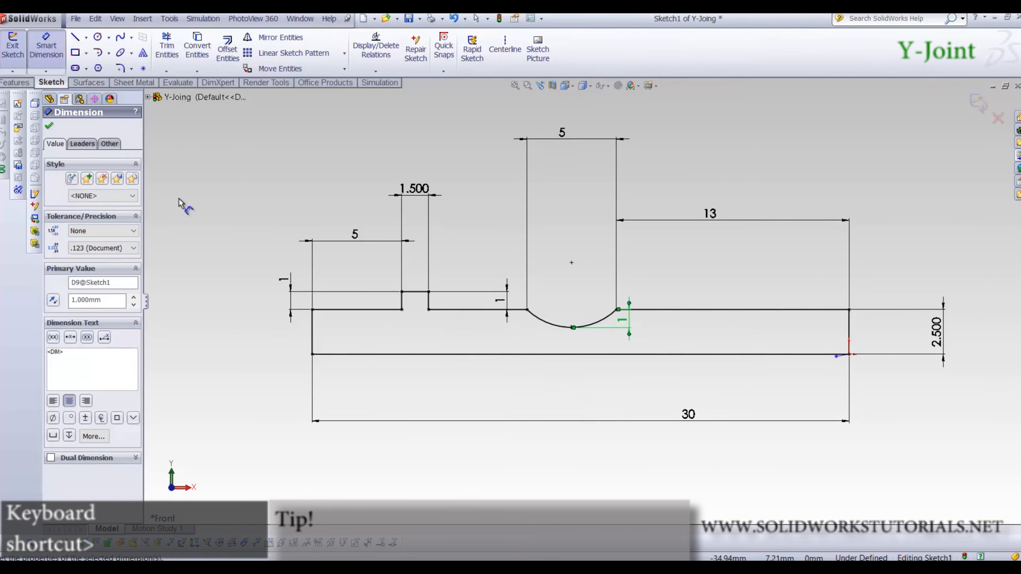
pyautogui.click(118, 70)
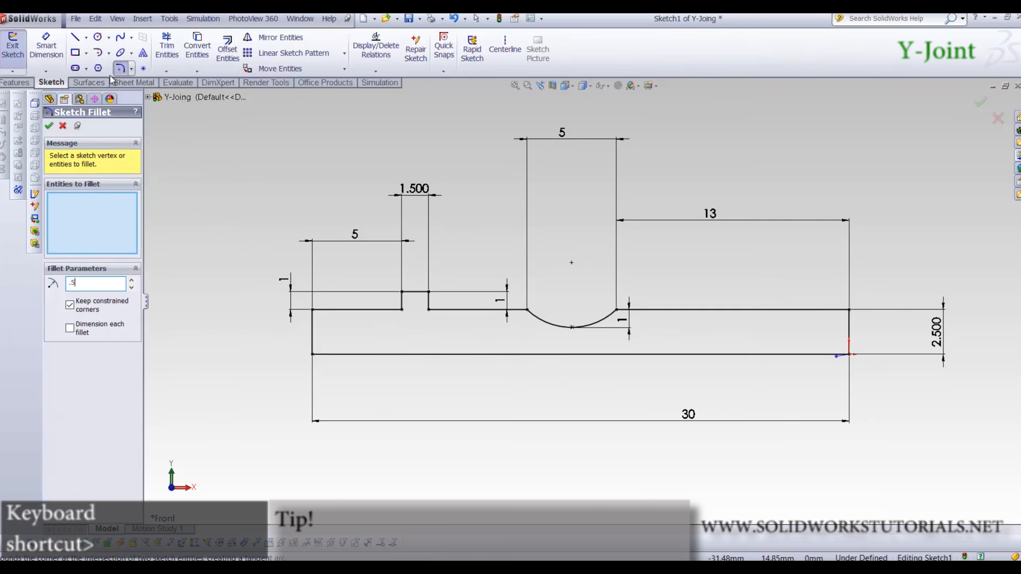
pyautogui.scroll(-5, 422, 325)
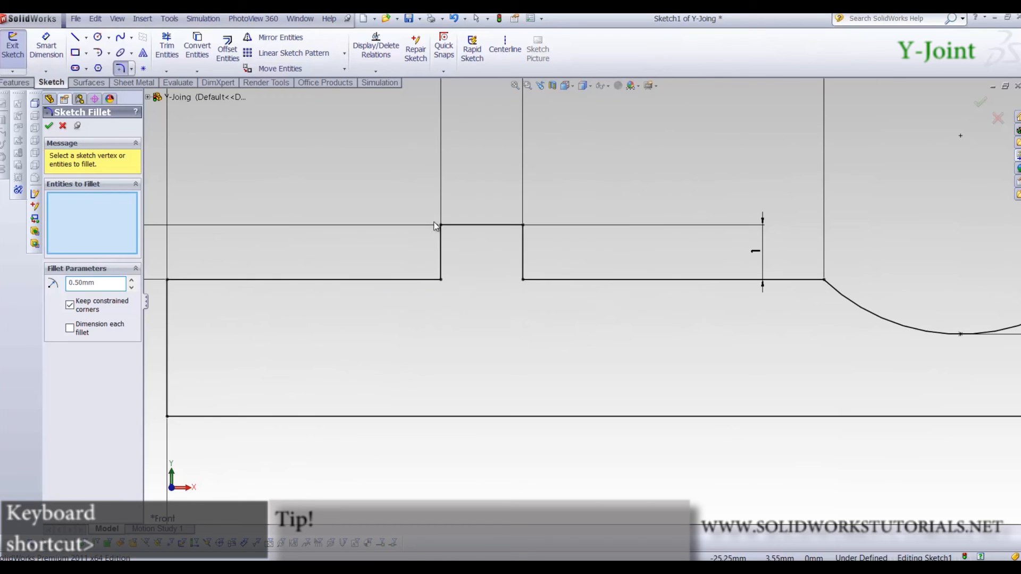
pyautogui.click(441, 227)
pyautogui.click(529, 230)
pyautogui.rightClick(532, 231)
pyautogui.scroll(5, 585, 298)
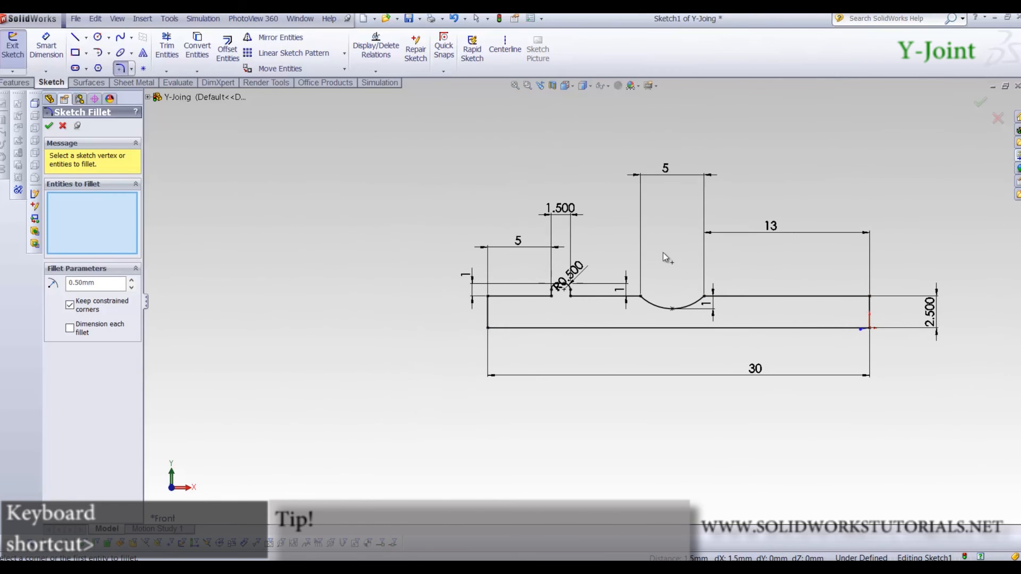
pyautogui.click(12, 83)
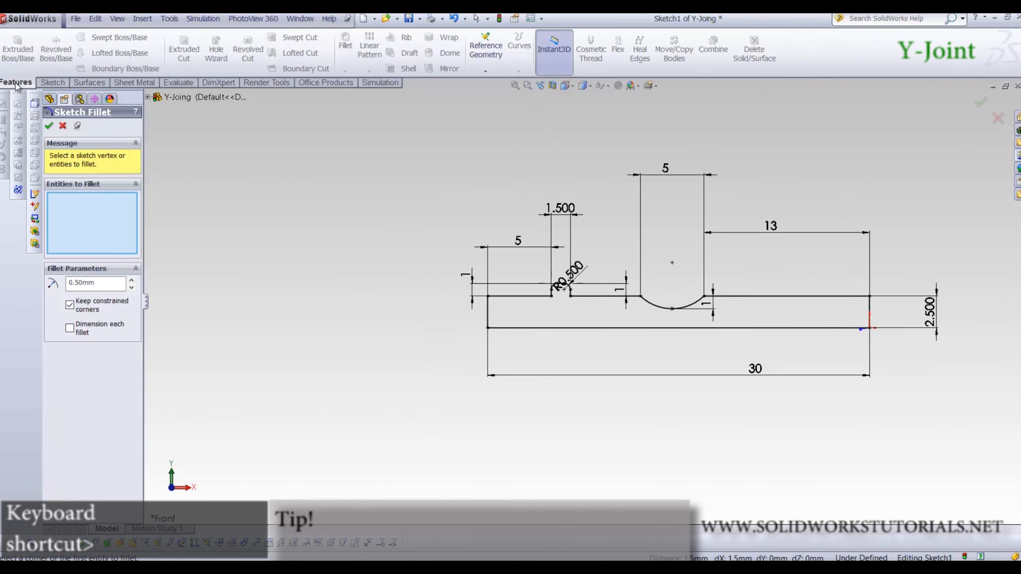
pyautogui.click(48, 127)
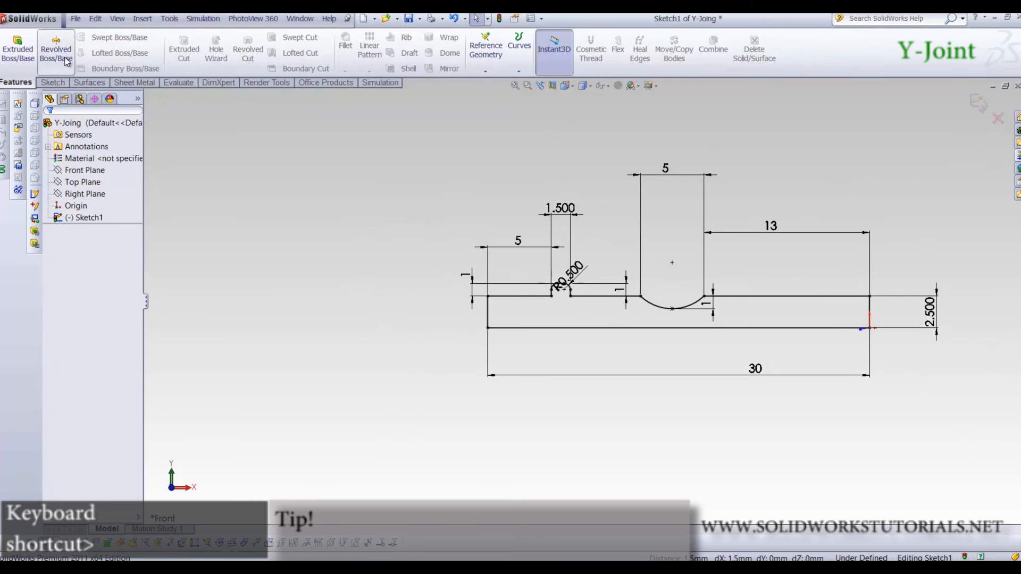
# Revolve the profile 360 degrees about its long lower edge
pyautogui.click(63, 63)
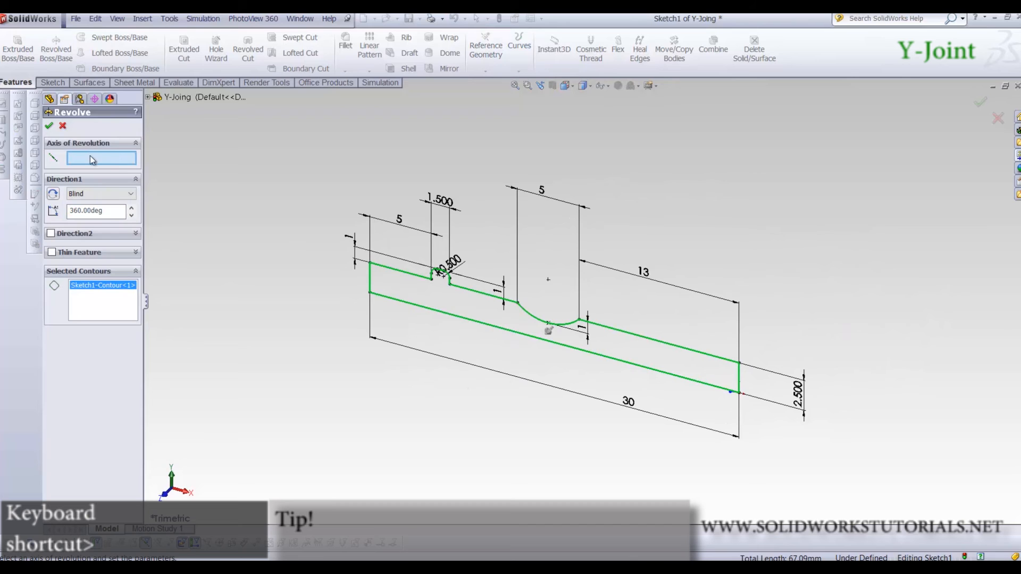
pyautogui.click(487, 323)
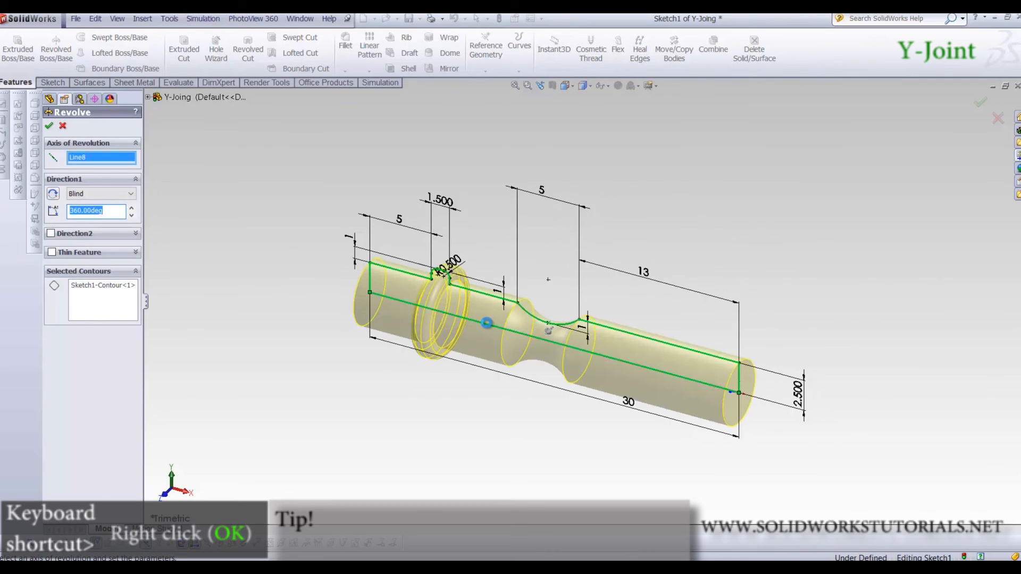
pyautogui.rightClick(688, 196)
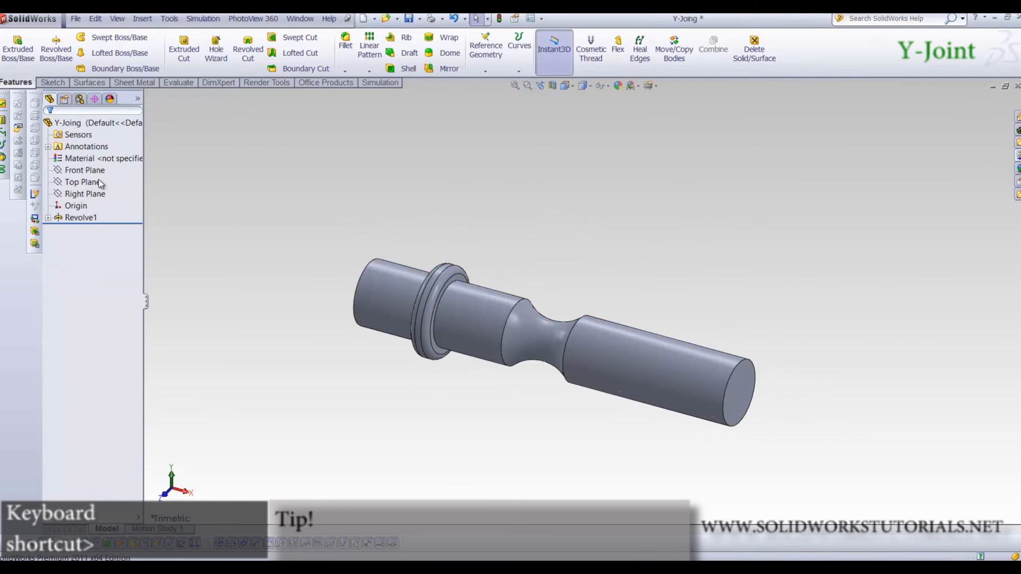
# Start a sketch on the Front Plane and draw a rectangle about 2.9 mm high across the shaft's upper edge near its right end
pyautogui.click(84, 171)
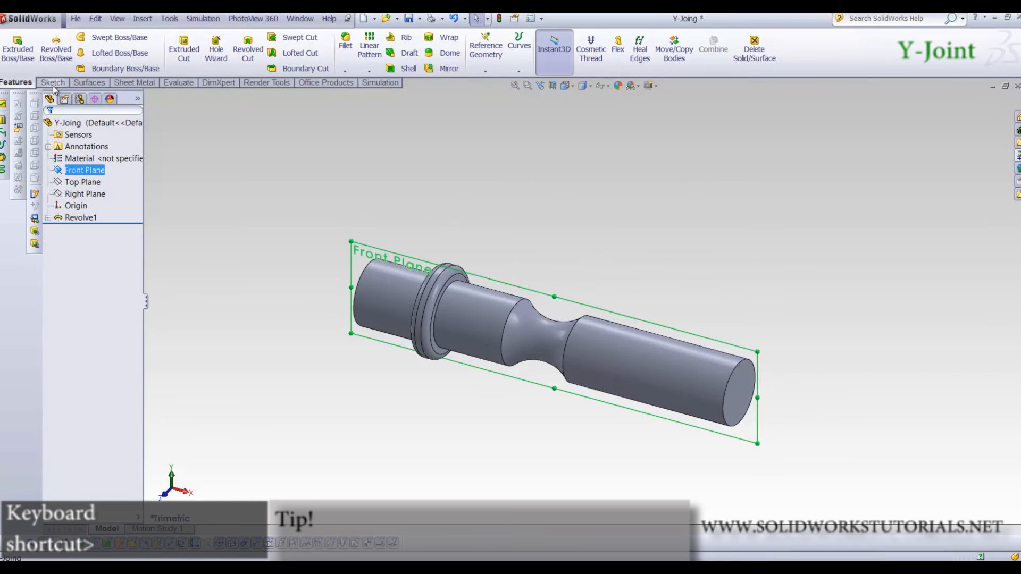
pyautogui.click(52, 83)
pyautogui.click(11, 49)
pyautogui.press('space')
pyautogui.doubleClick(747, 384)
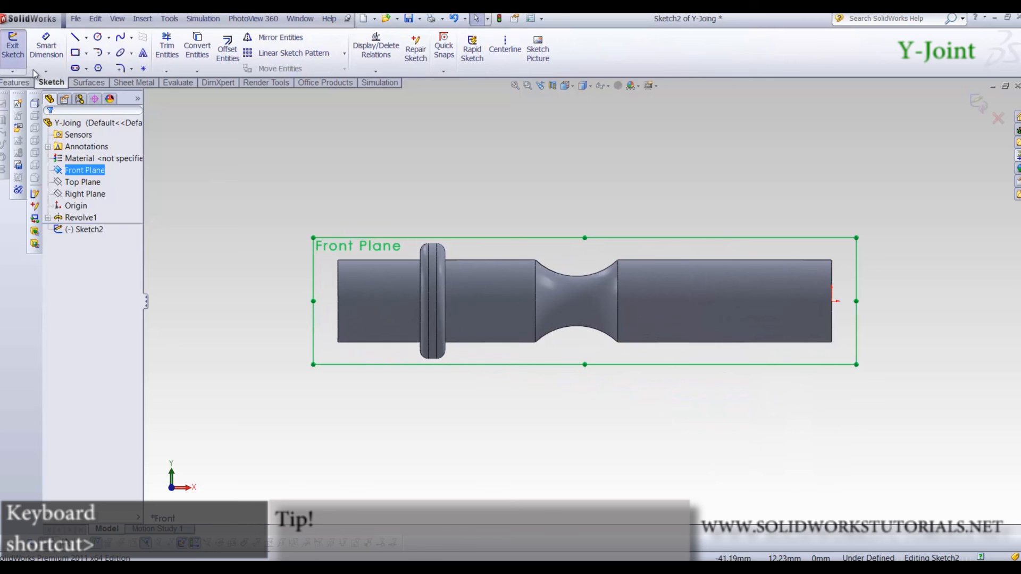
pyautogui.click(76, 54)
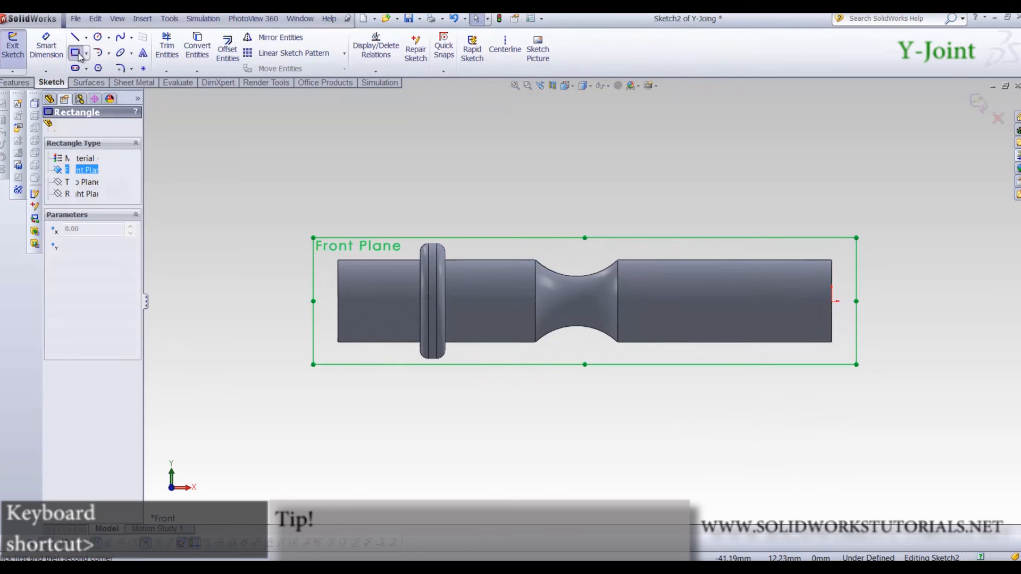
pyautogui.click(751, 226)
pyautogui.click(813, 273)
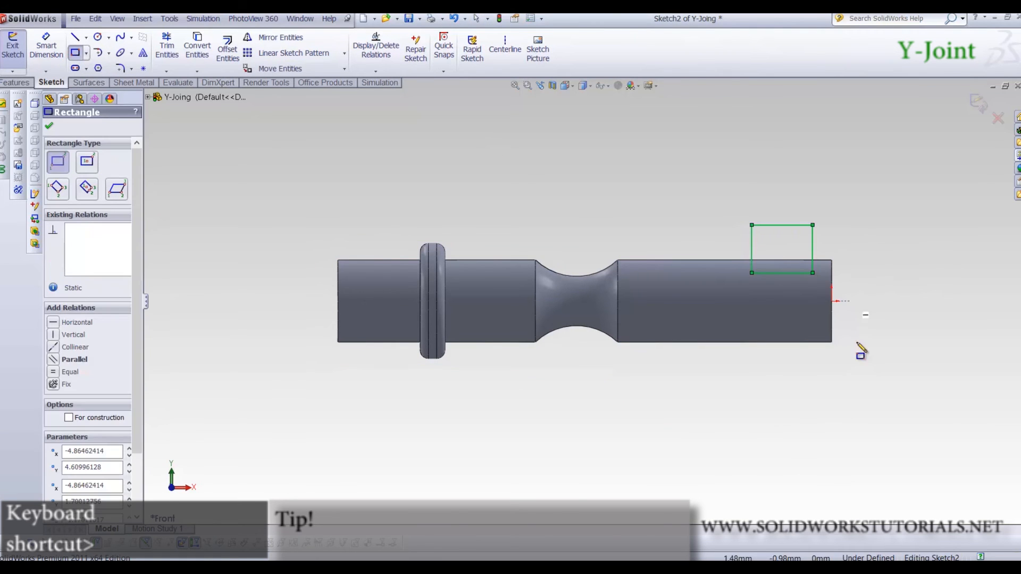
# Dimension the vertical distance between the origin and the rectangle's lower edge to 2 mm
pyautogui.moveTo(862, 348); pyautogui.dragTo(873, 246, button='right')
pyautogui.click(832, 301)
pyautogui.click(798, 274)
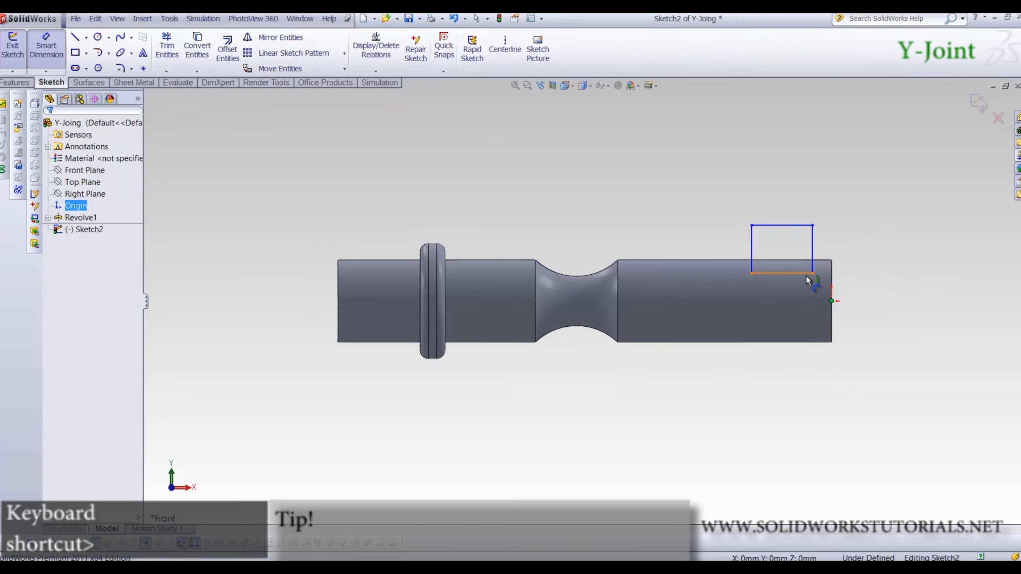
pyautogui.click(887, 272)
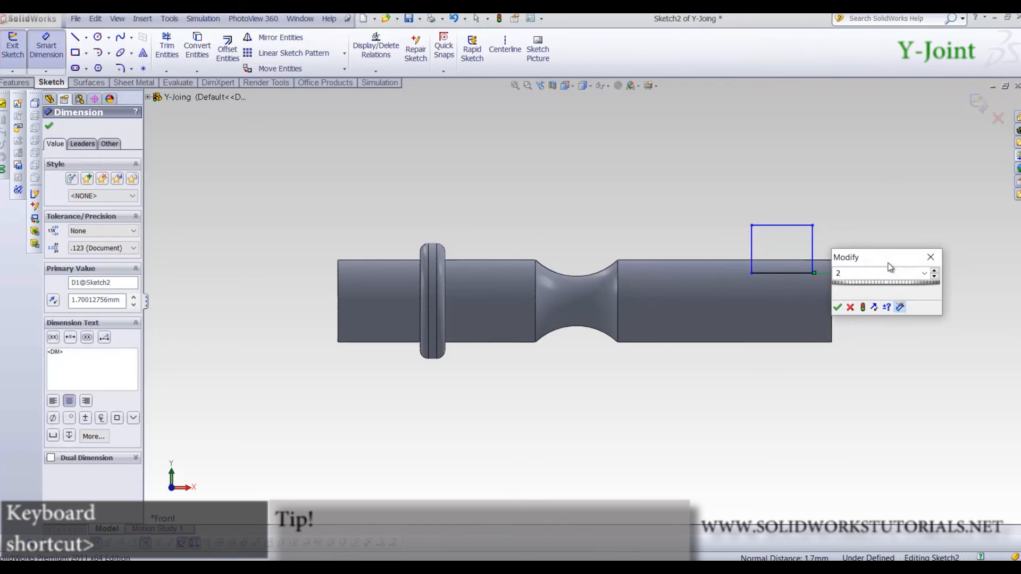
pyautogui.write('2')
pyautogui.press('Return')
# Dimension the rectangle to 2 mm high and 3 mm wide
pyautogui.click(813, 242)
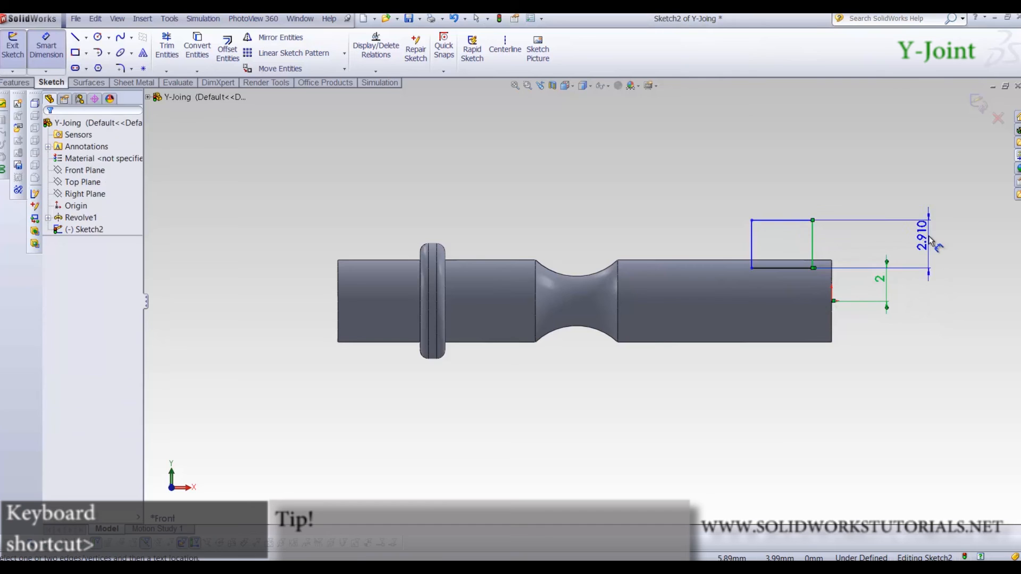
pyautogui.click(928, 242)
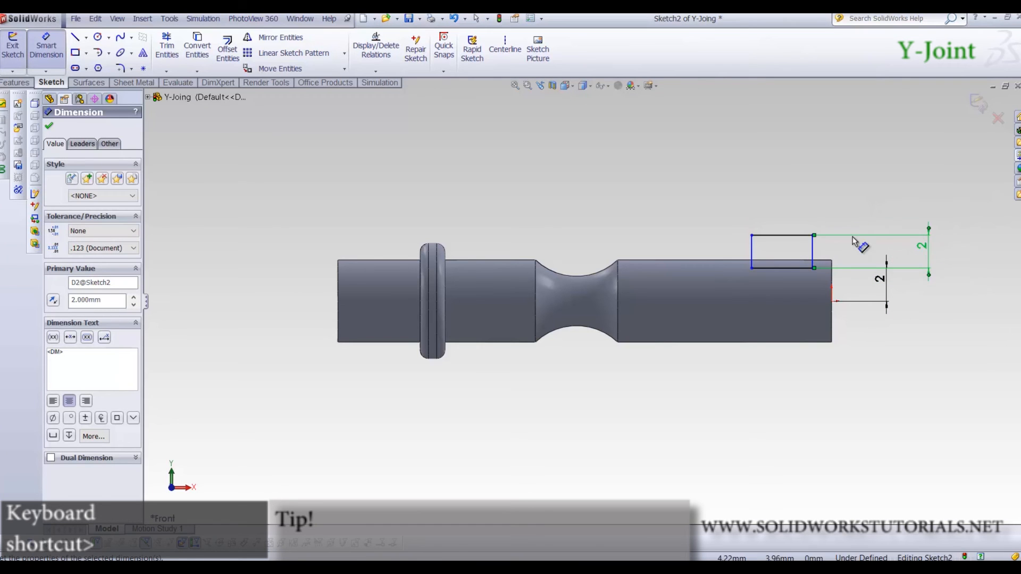
pyautogui.click(801, 235)
pyautogui.click(781, 202)
pyautogui.write('3')
pyautogui.press('Return')
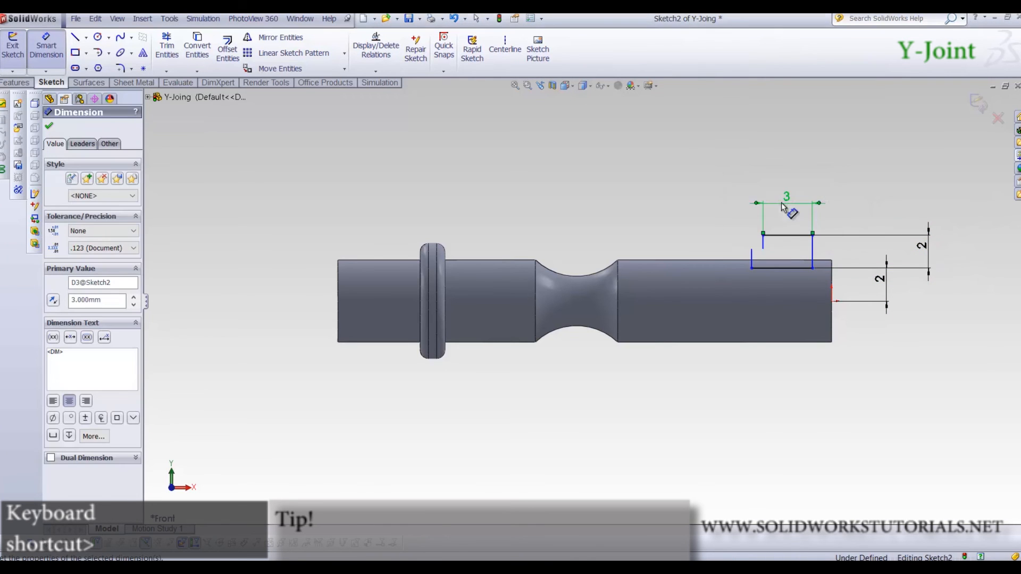
# Dimension the gap between the rectangle's right edge and the shaft's right end face to 1 mm
pyautogui.click(927, 260)
pyautogui.click(813, 254)
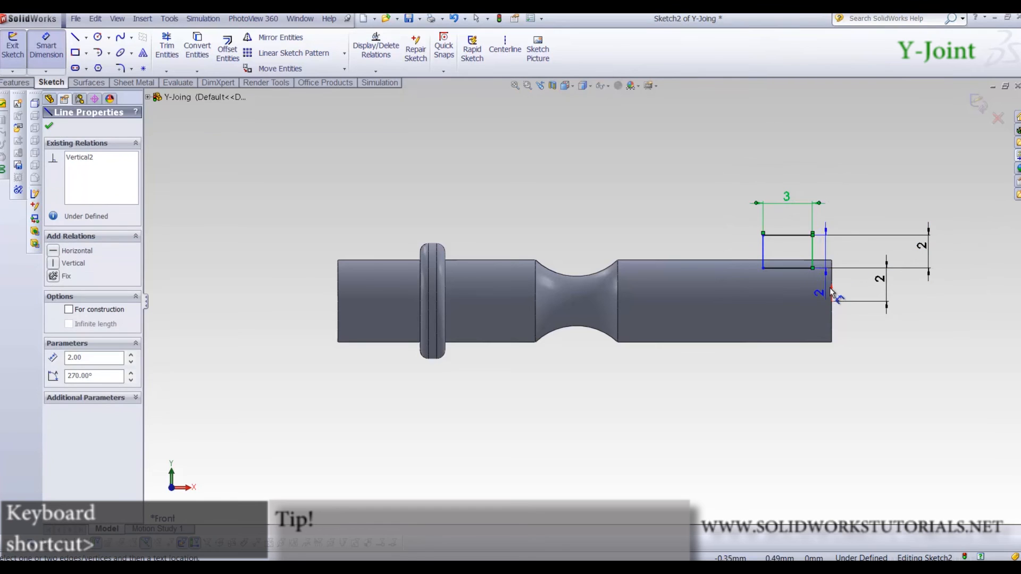
pyautogui.click(832, 287)
pyautogui.click(827, 170)
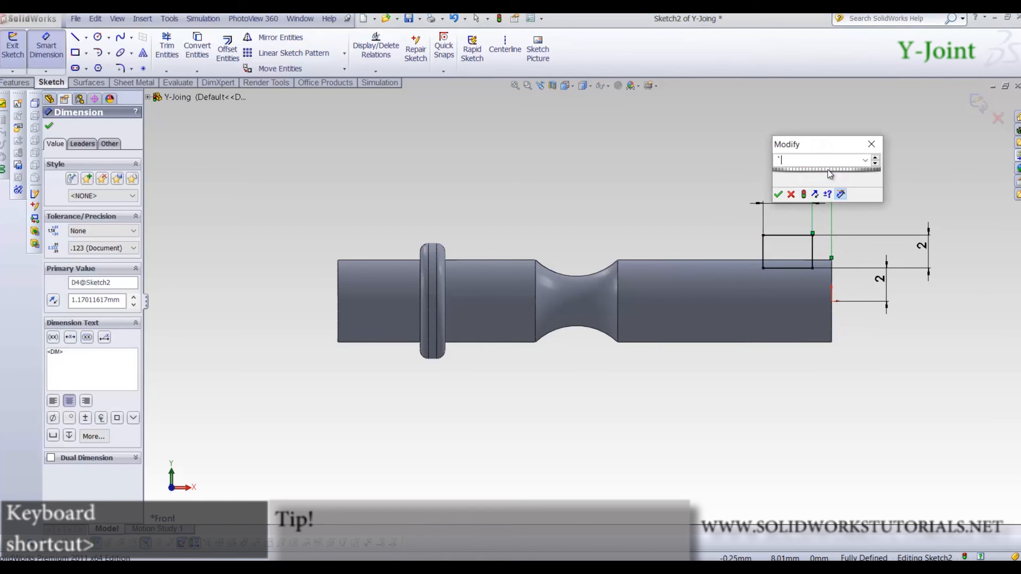
pyautogui.write('`')
pyautogui.press('BackSpace')
pyautogui.write('1')
pyautogui.press('Return')
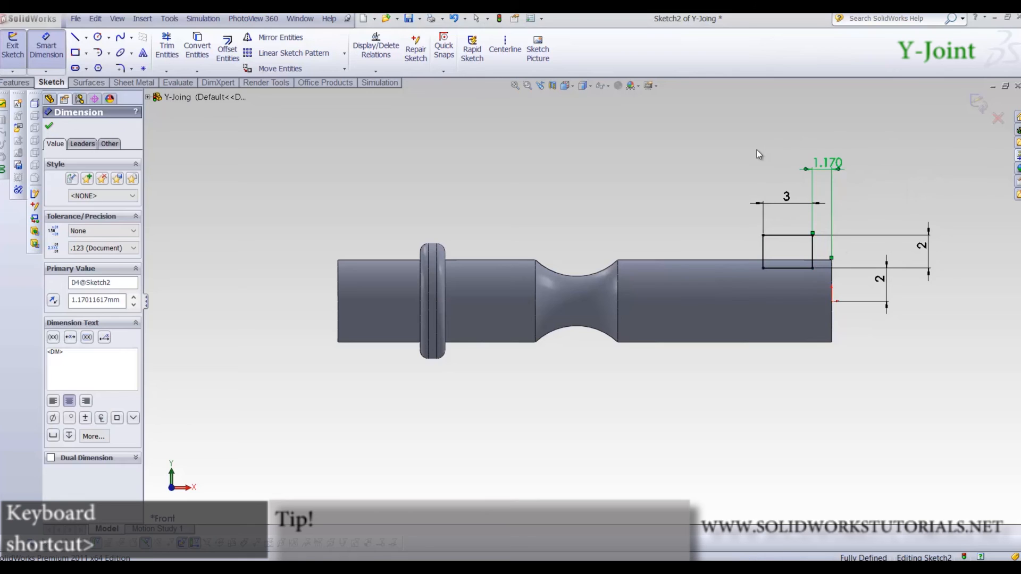
pyautogui.click(567, 158)
# Round both upper corners of the rectangle with 0.30 mm sketch fillets
pyautogui.click(120, 68)
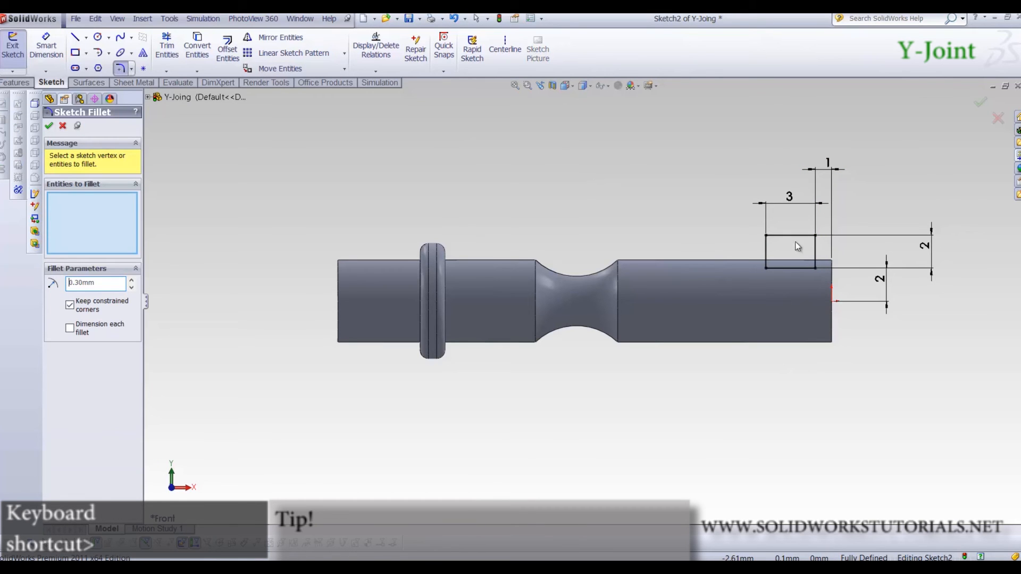
pyautogui.scroll(-5, 807, 252)
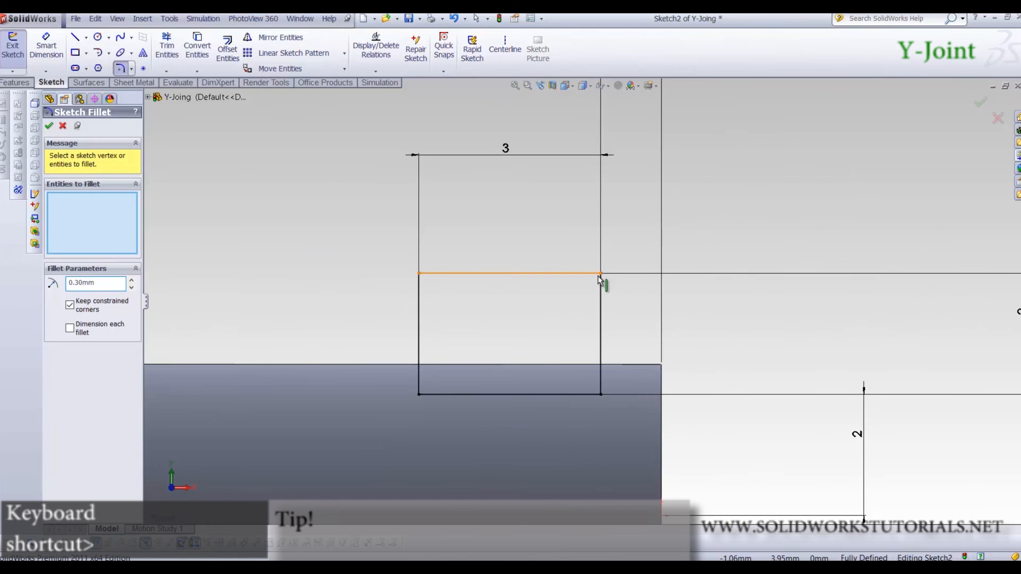
pyautogui.click(600, 275)
pyautogui.click(420, 274)
pyautogui.rightClick(423, 276)
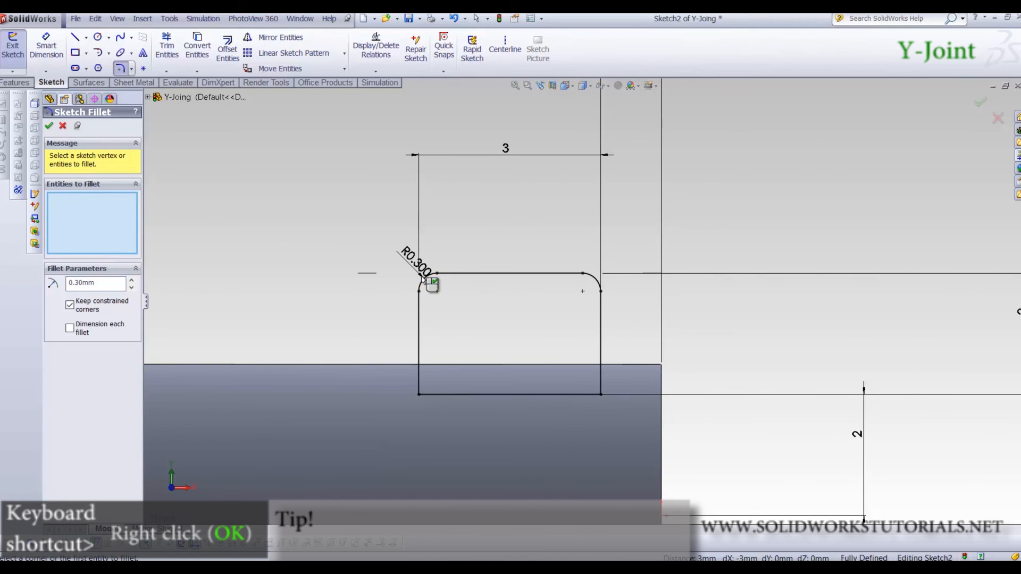
pyautogui.scroll(3, 756, 218)
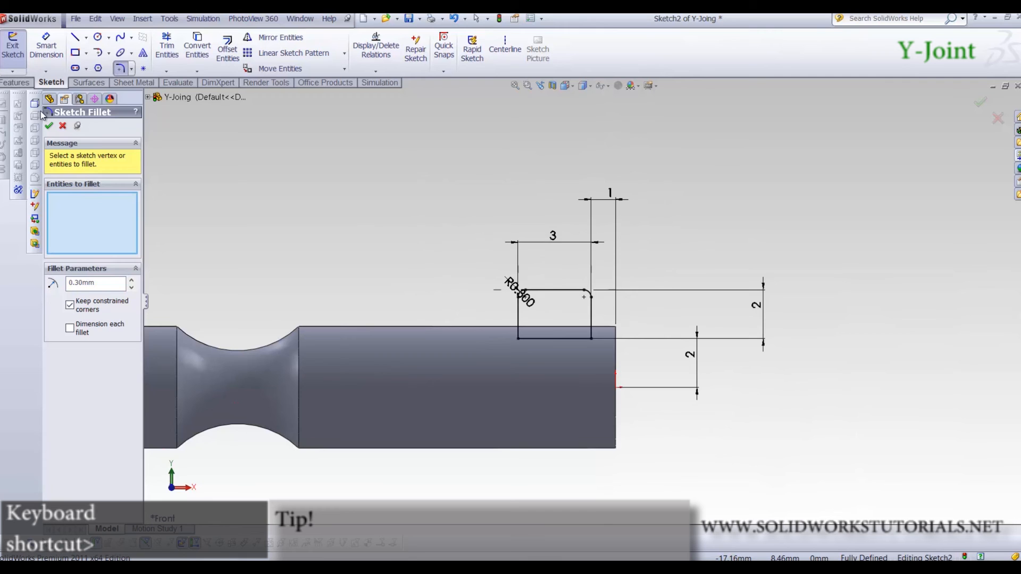
pyautogui.click(49, 129)
# Extrude the filleted rectangle 1 mm with the Mid Plane end condition, merged with the shaft
pyautogui.press('e')
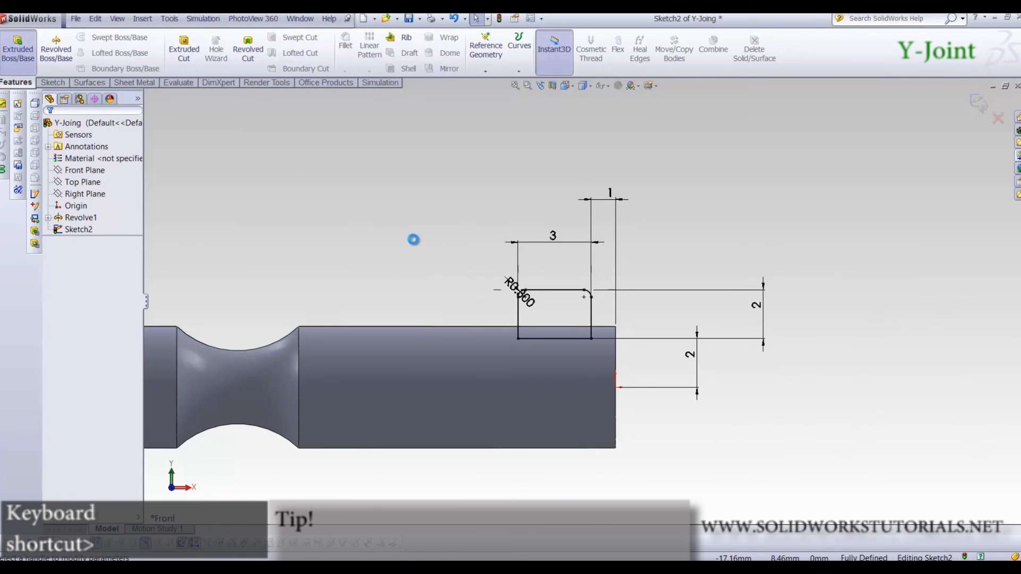
pyautogui.moveTo(381, 250); pyautogui.dragTo(367, 281, button='middle')
pyautogui.click(101, 192)
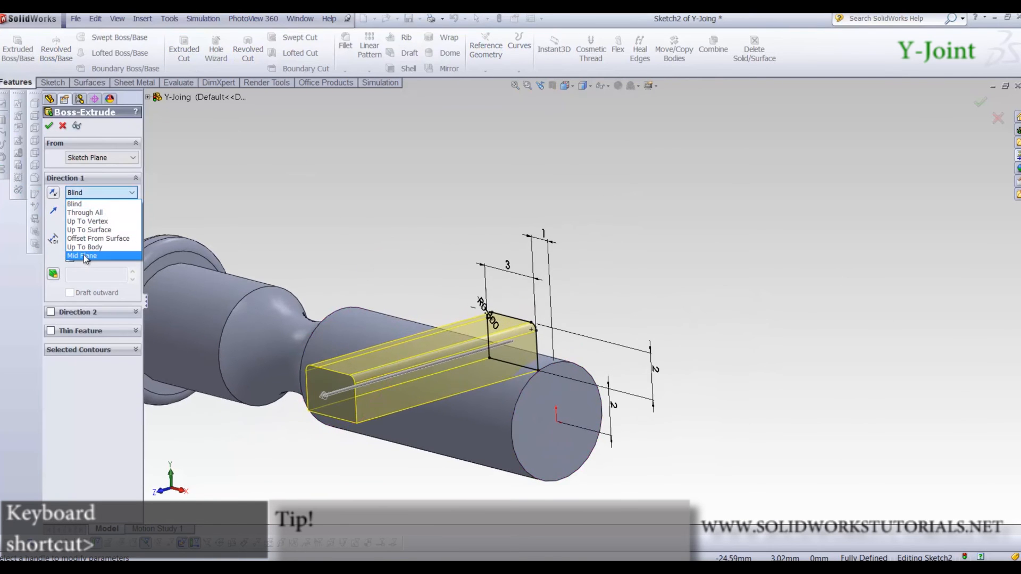
pyautogui.click(94, 260)
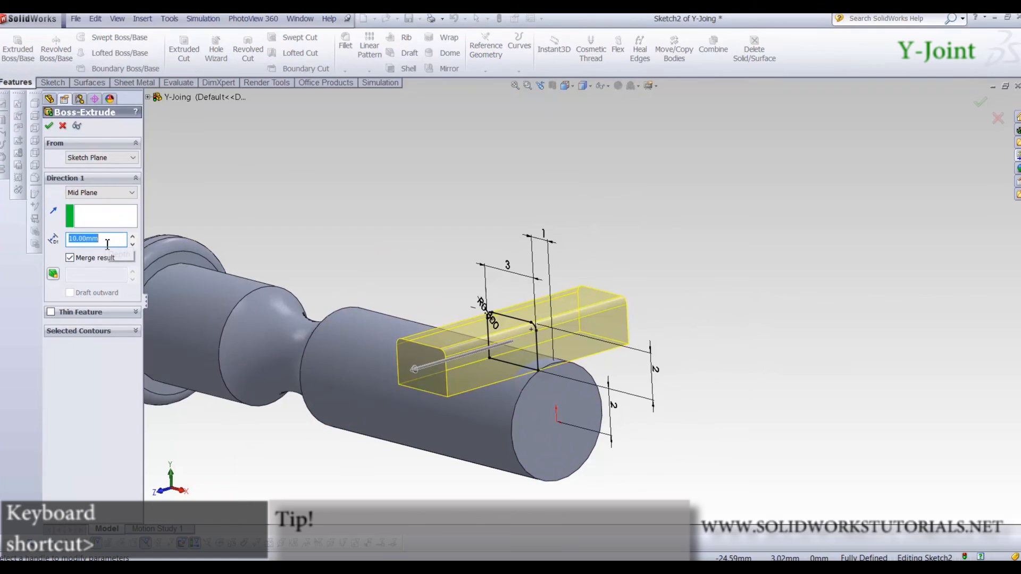
pyautogui.write('1')
pyautogui.press('Return')
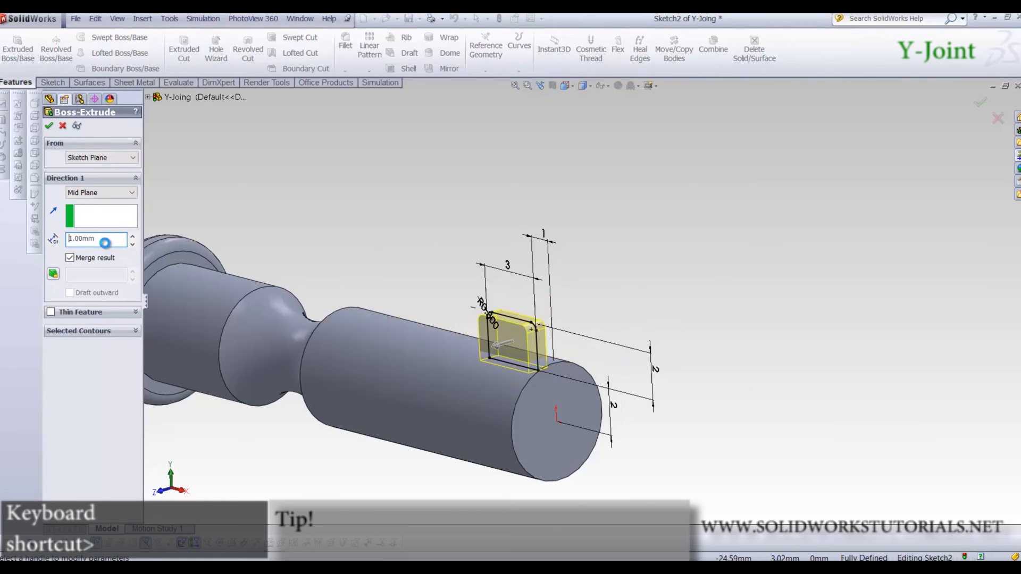
pyautogui.click(676, 299)
# Start a sketch on the Top Plane, viewed normal to it, and draw a circle of about 28 mm radius beyond the shaft's collar end
pyautogui.scroll(2, 685, 299)
pyautogui.scroll(3, 685, 299)
pyautogui.moveTo(685, 299); pyautogui.dragTo(479, 385, button='middle')
pyautogui.click(80, 183)
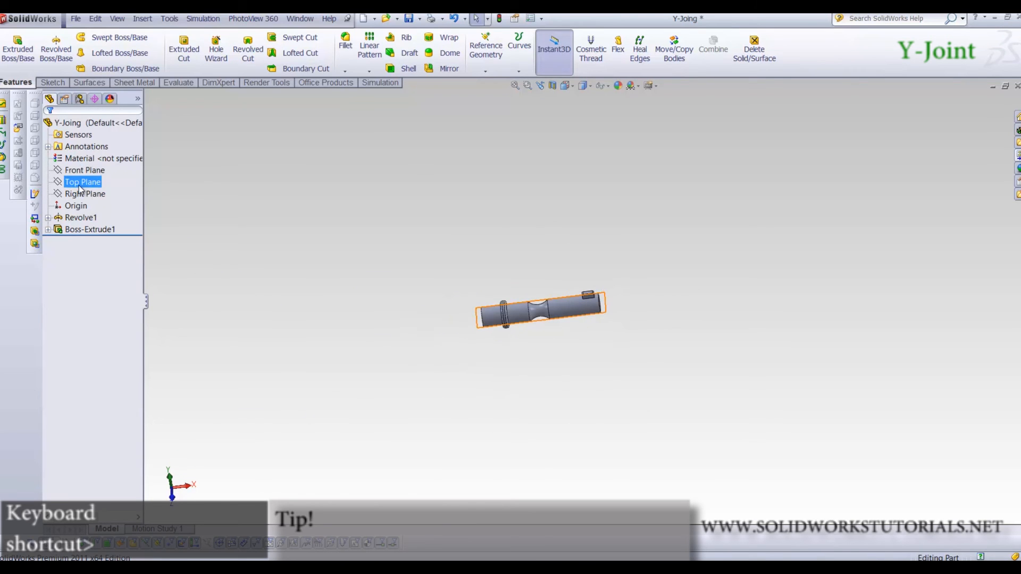
pyautogui.moveTo(468, 250); pyautogui.dragTo(420, 296, button='middle')
pyautogui.press('space')
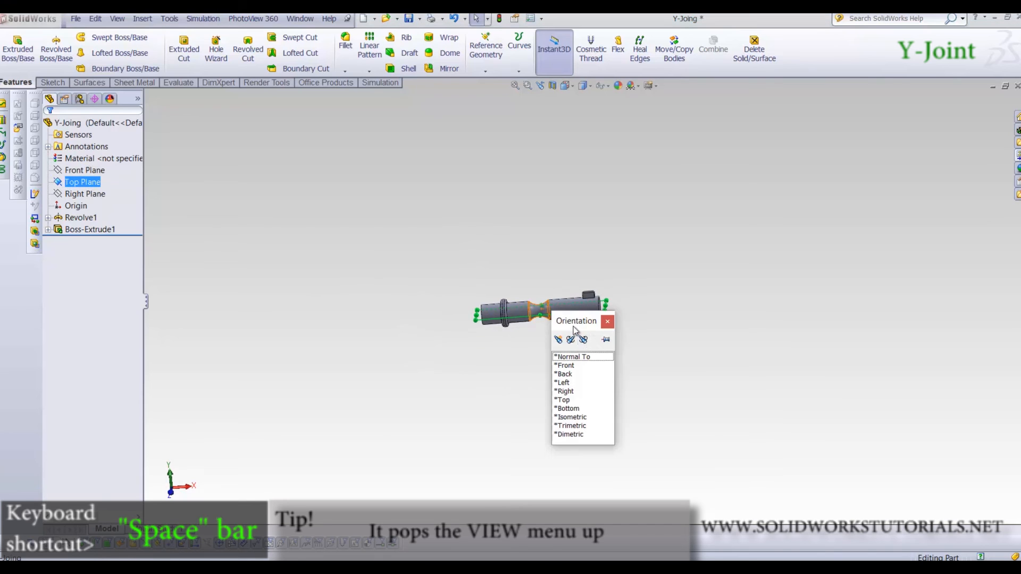
pyautogui.click(580, 358)
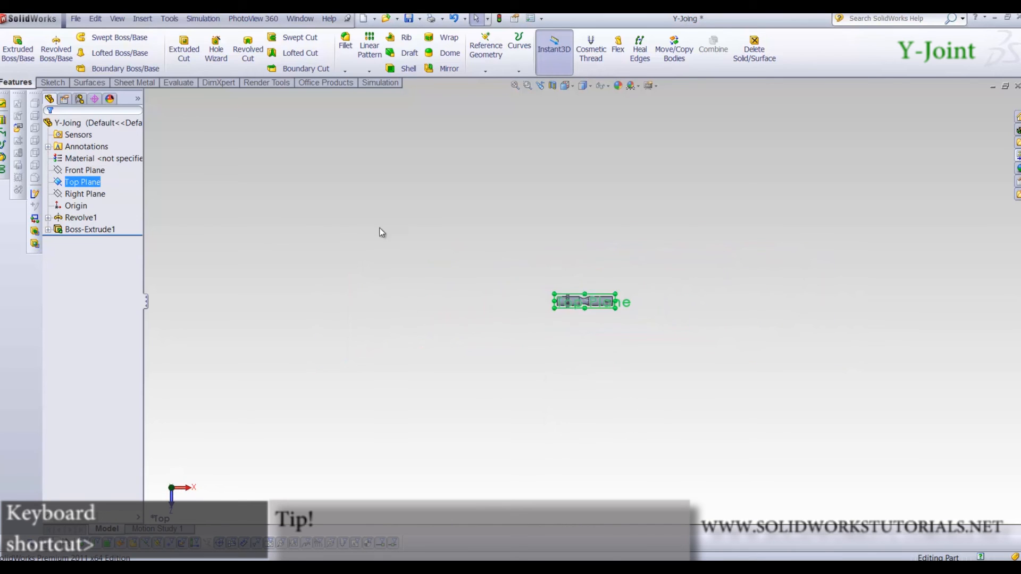
pyautogui.click(52, 83)
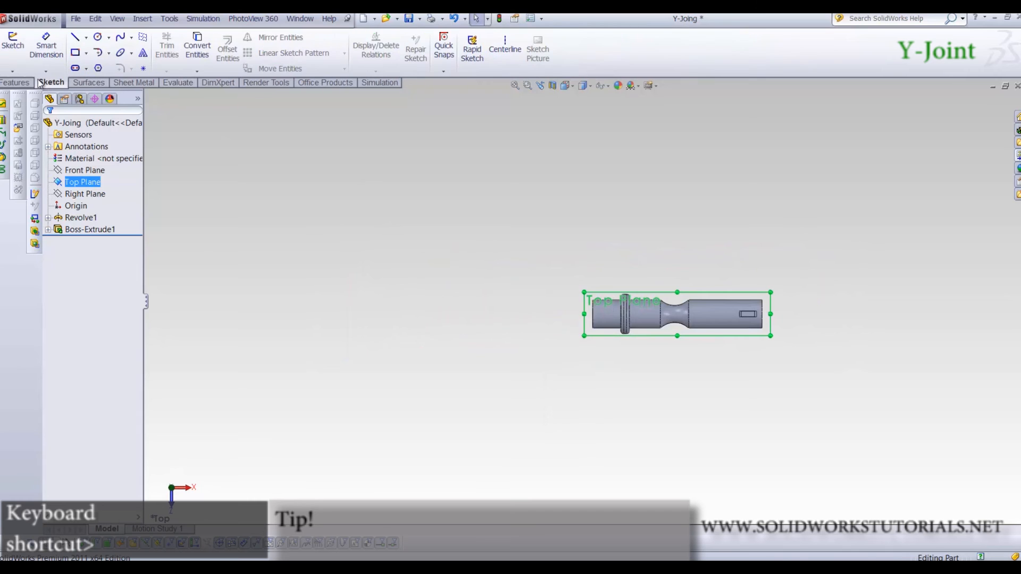
pyautogui.click(12, 46)
pyautogui.click(99, 38)
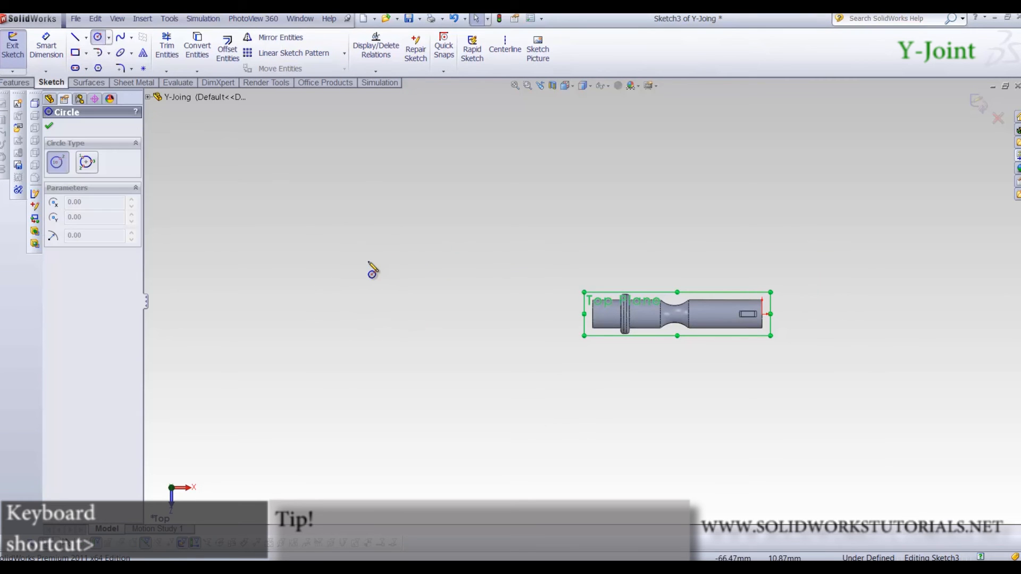
pyautogui.moveTo(441, 315); pyautogui.dragTo(598, 314)
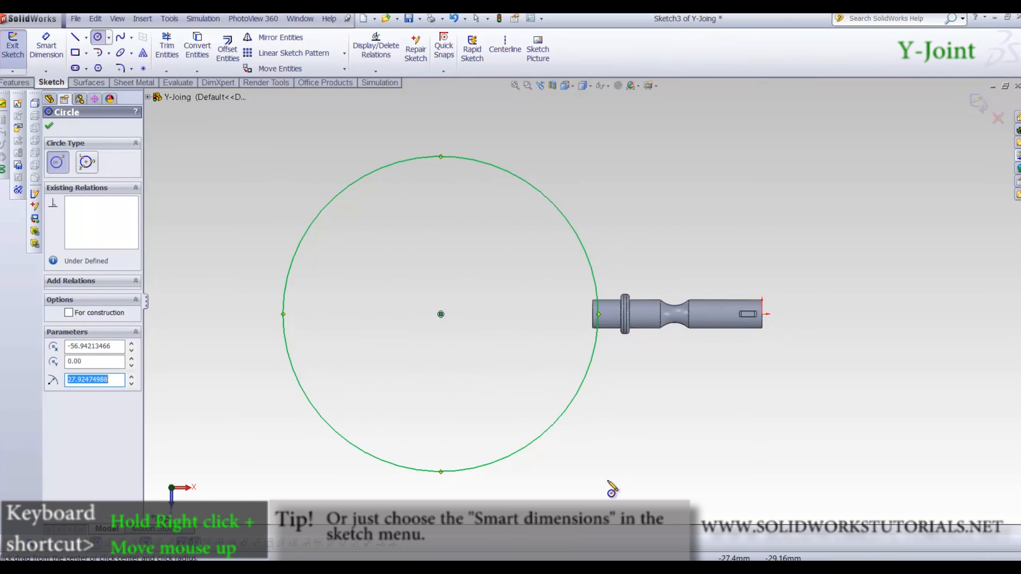
# Dimension the circle's diameter to 48 mm
pyautogui.moveTo(611, 483); pyautogui.dragTo(608, 426, button='right')
pyautogui.click(570, 239)
pyautogui.click(529, 308)
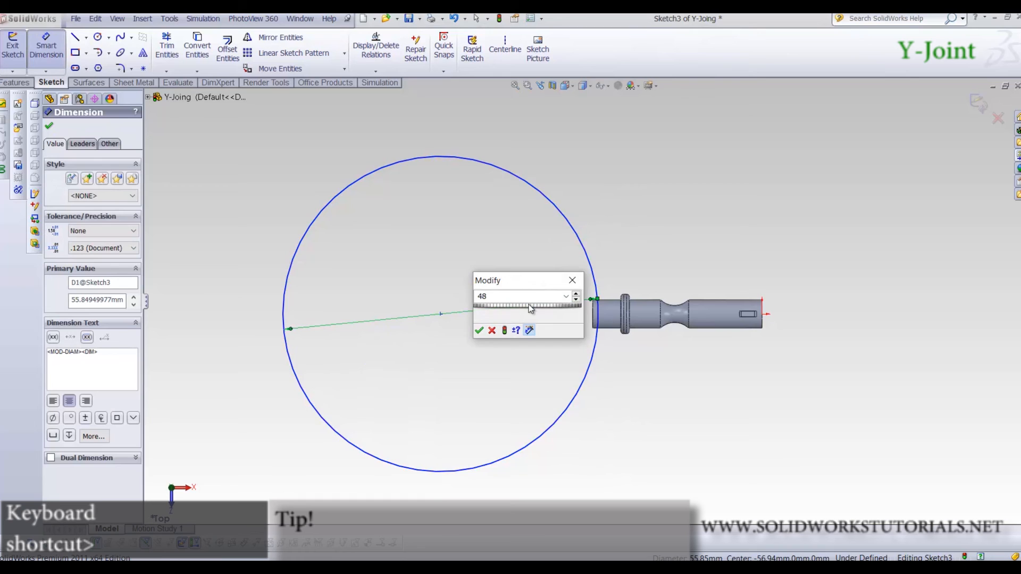
pyautogui.write('48')
pyautogui.press('Return')
pyautogui.scroll(-2, 519, 327)
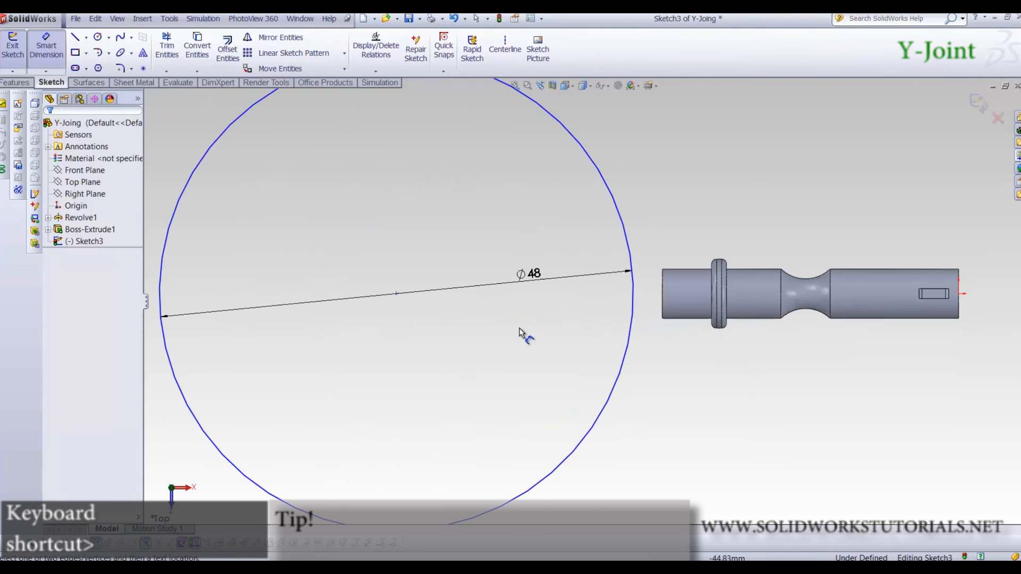
# Dimension the distance between the circle's centre and the shaft's collar-side end face to 23 mm
pyautogui.click(391, 296)
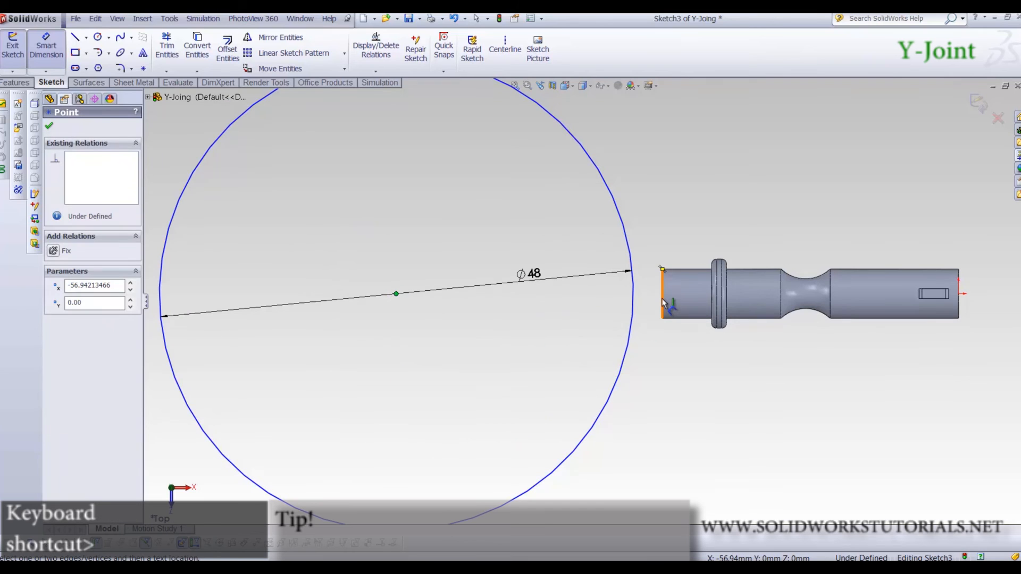
pyautogui.click(663, 304)
pyautogui.click(524, 335)
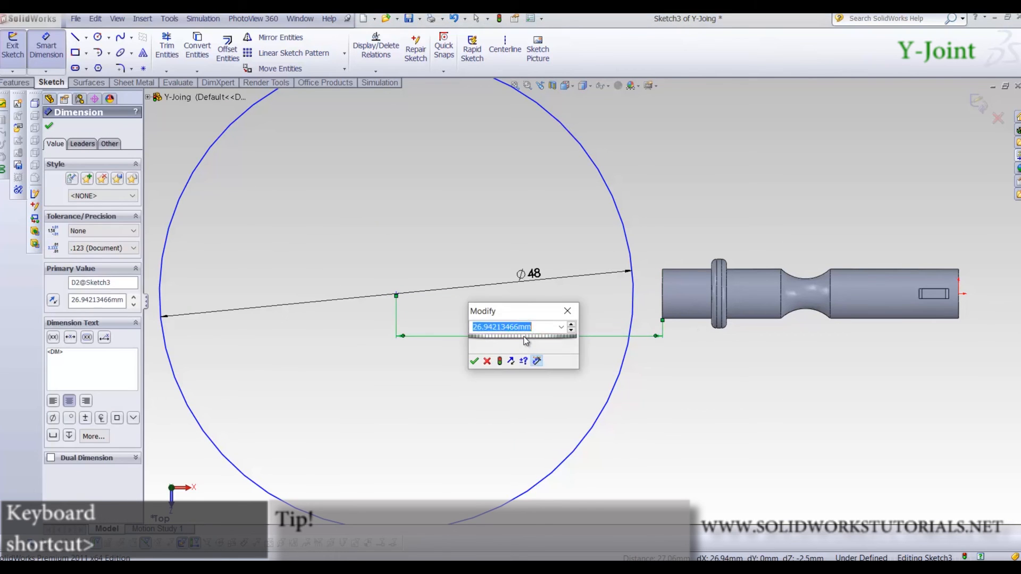
pyautogui.write('23.000mm')
pyautogui.press('Return')
pyautogui.press('z')
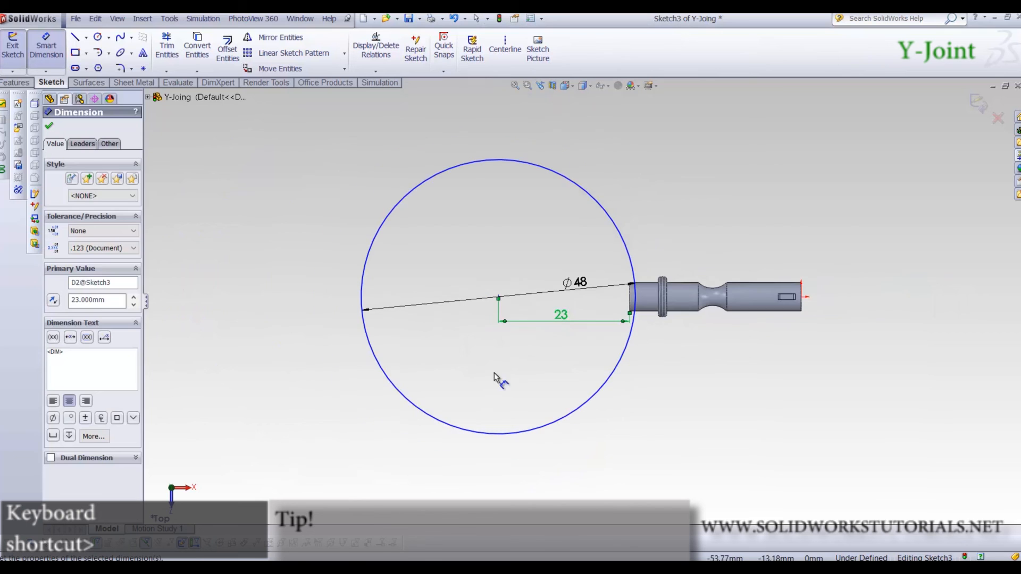
pyautogui.press('Escape')
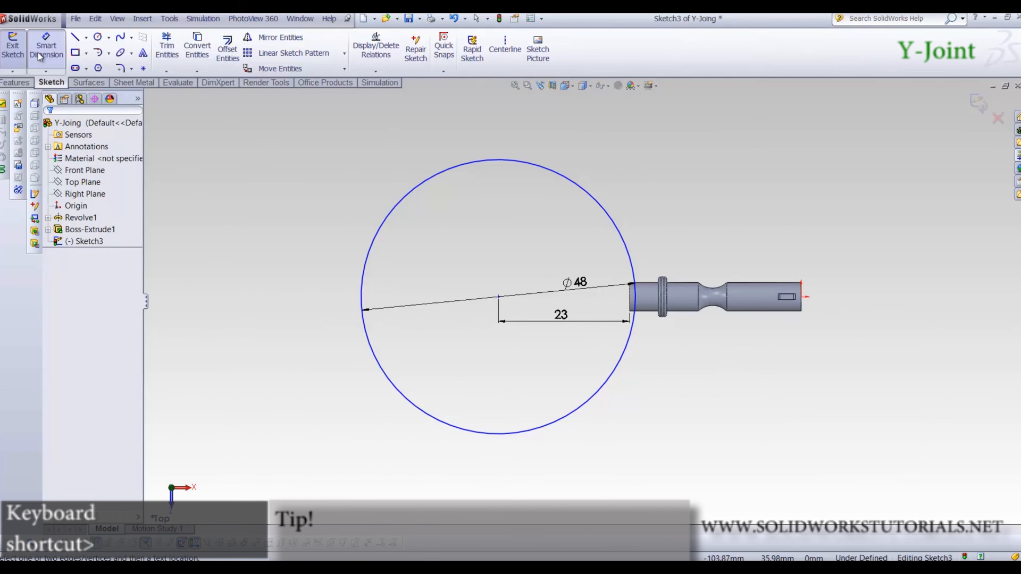
pyautogui.press('Escape')
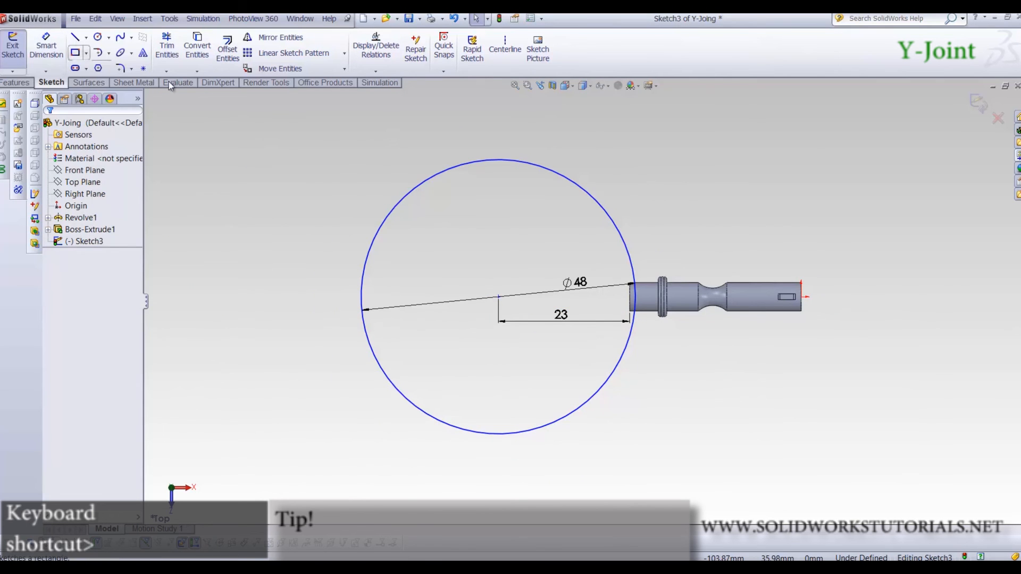
# Add a Horizontal relation between the circle's centre and the origin
pyautogui.click(497, 298)
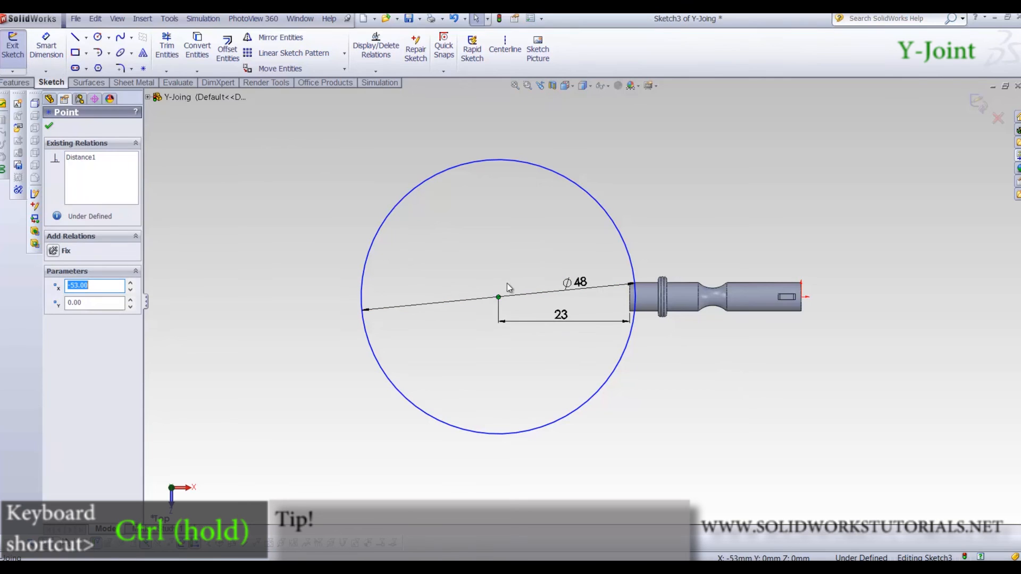
pyautogui.keyDown('ctrl'); pyautogui.click(801, 298); pyautogui.keyUp('ctrl')
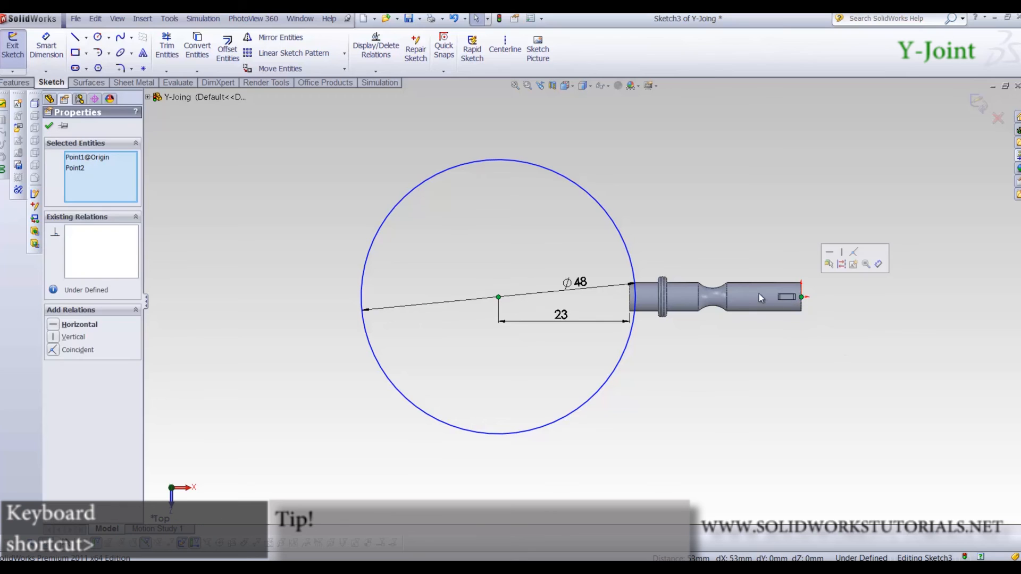
pyautogui.click(53, 326)
pyautogui.click(270, 310)
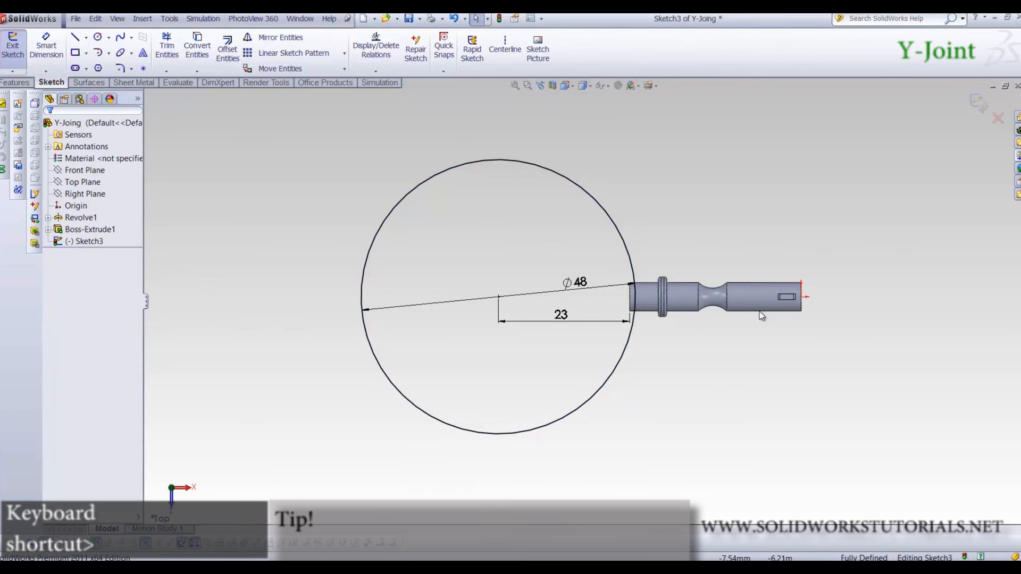
# Draw a horizontal line about 52 mm long from the circle's top point, heading away from the shaft
pyautogui.scroll(-5, 734, 291)
pyautogui.scroll(3, 505, 314)
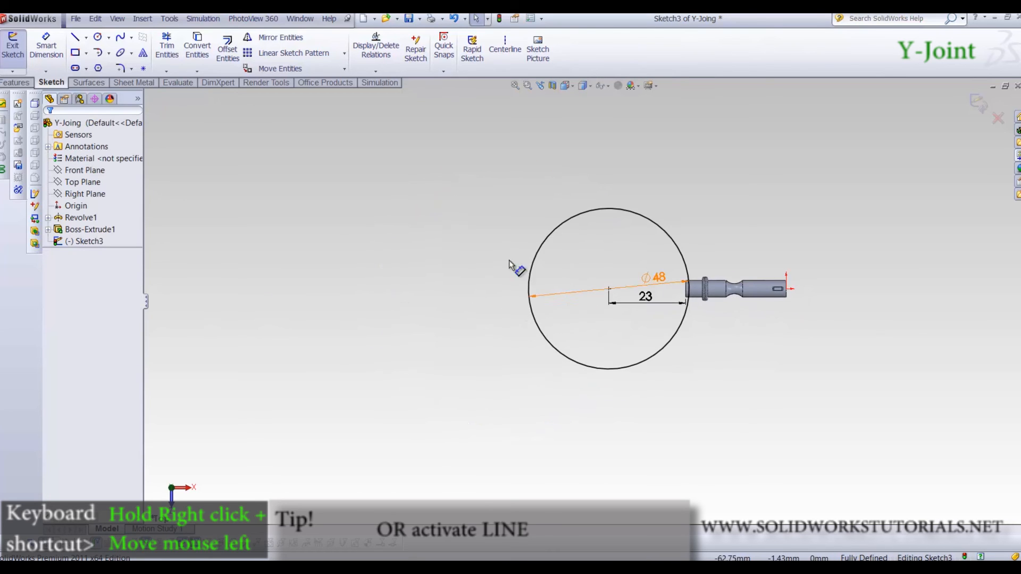
pyautogui.moveTo(547, 163); pyautogui.dragTo(510, 189, button='right')
pyautogui.click(609, 209)
pyautogui.click(437, 208)
pyautogui.press('Escape')
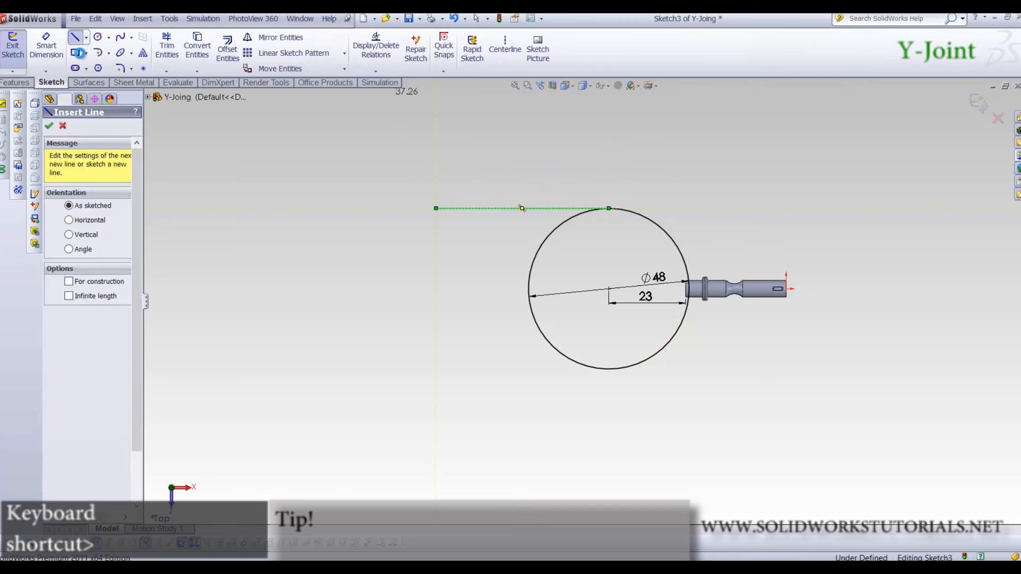
pyautogui.press('Escape')
# Draw a horizontal line about 52 mm long from the circle's bottom point, ending level with the upper line's end
pyautogui.moveTo(757, 500); pyautogui.dragTo(560, 397, button='right')
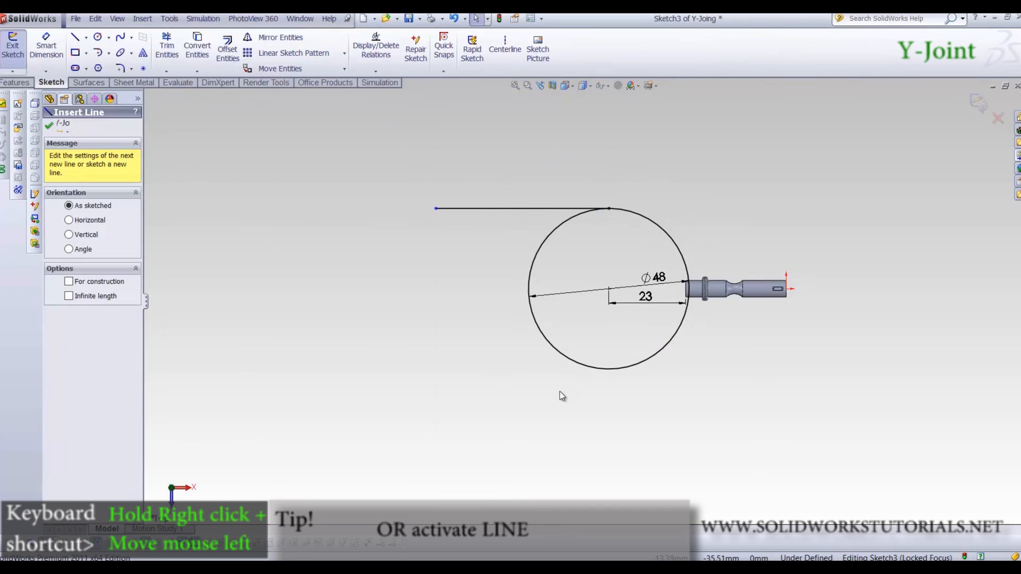
pyautogui.click(609, 369)
pyautogui.click(436, 369)
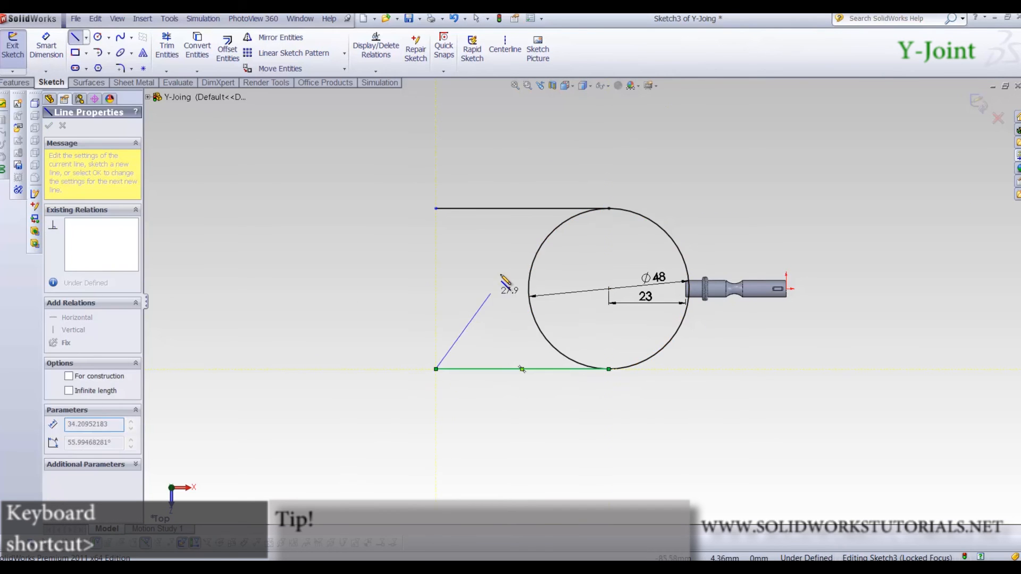
pyautogui.click(24, 84)
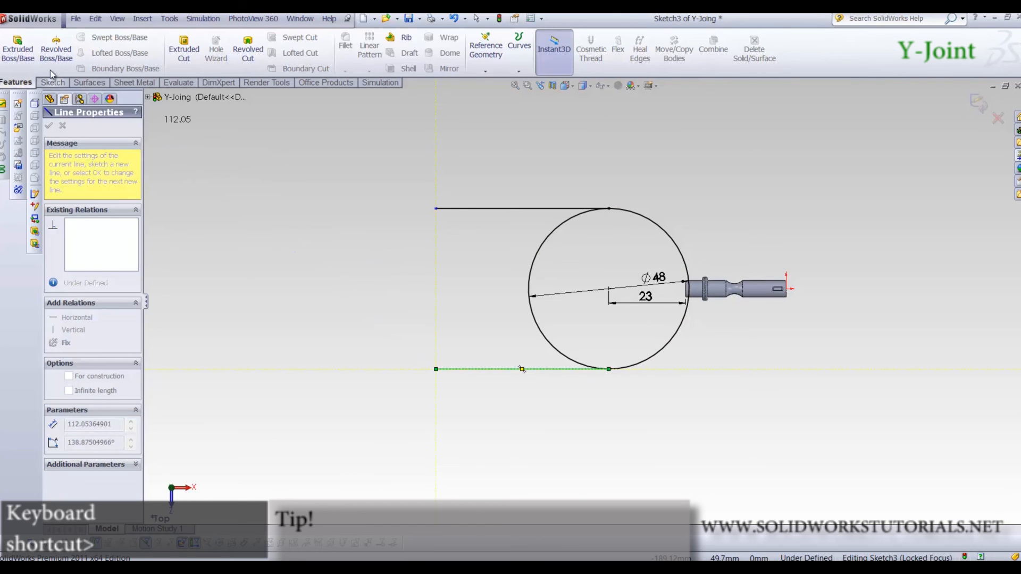
pyautogui.click(52, 81)
pyautogui.press('Escape')
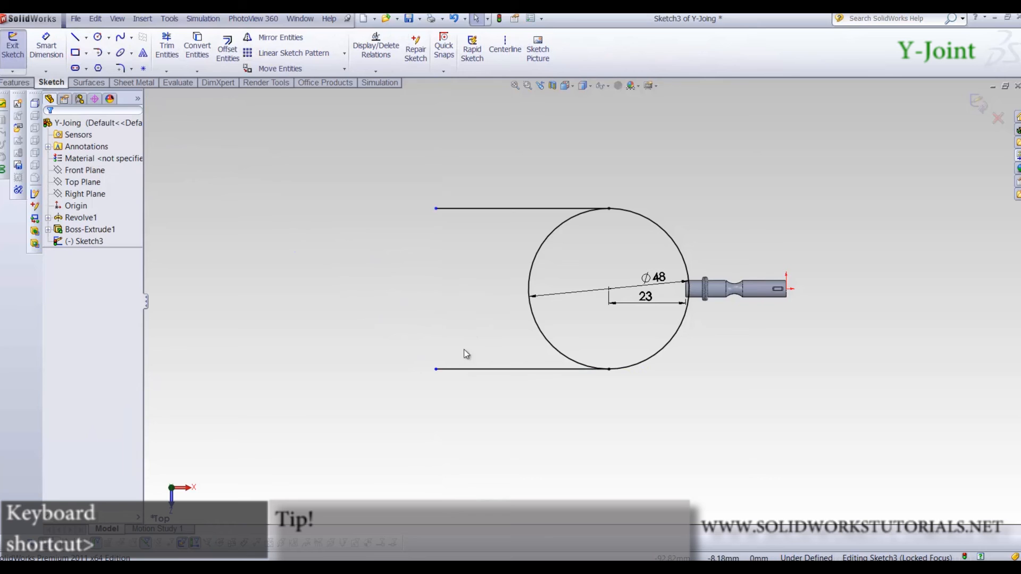
# Make the two horizontal lines equal in length and dimension the upper one to 25 mm
pyautogui.keyDown('ctrl'); pyautogui.click(459, 209); pyautogui.keyUp('ctrl')
pyautogui.click(54, 392)
pyautogui.moveTo(350, 407); pyautogui.dragTo(357, 346, button='right')
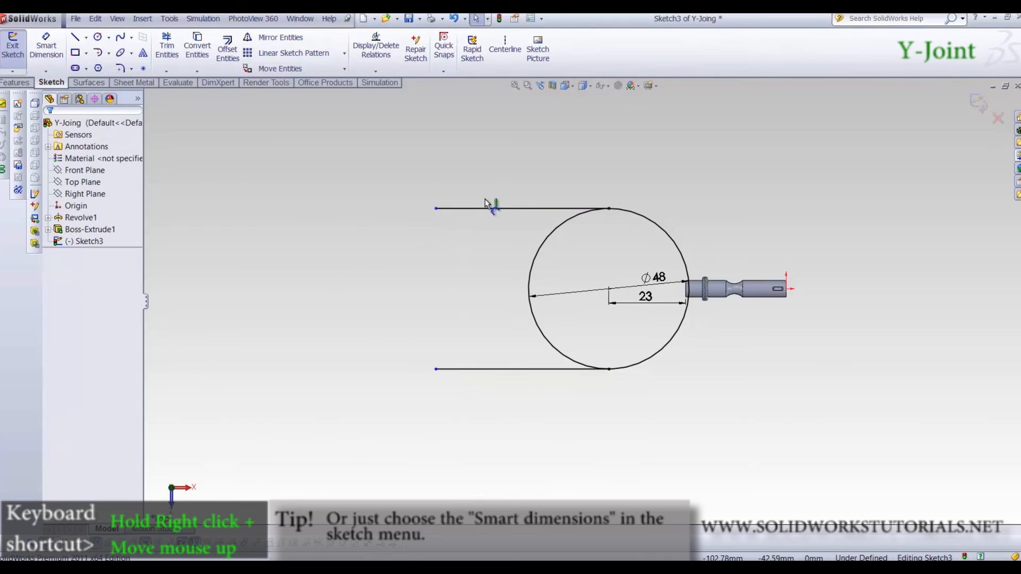
pyautogui.click(514, 207)
pyautogui.click(520, 158)
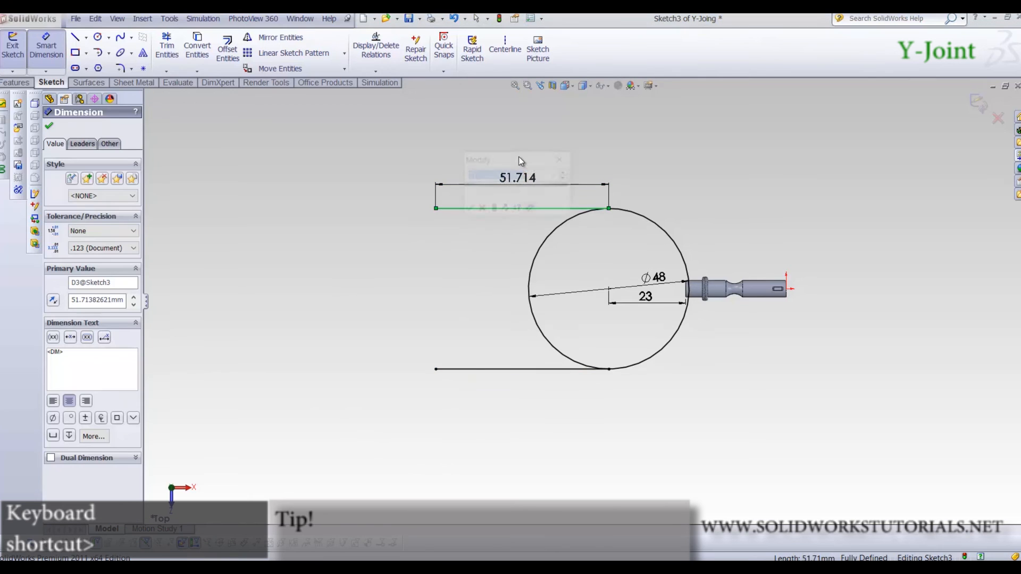
pyautogui.write('25')
pyautogui.press('Return')
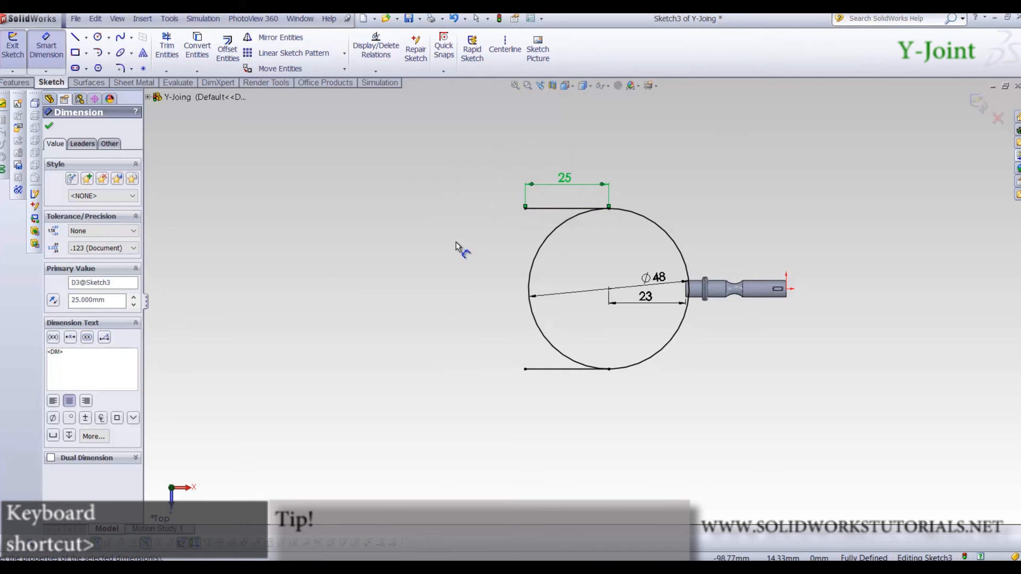
pyautogui.press('Escape')
# Trim away the half of the circle between the two lines with Power trim, leaving an open U-shaped profile
pyautogui.click(162, 47)
pyautogui.moveTo(556, 255); pyautogui.dragTo(413, 292)
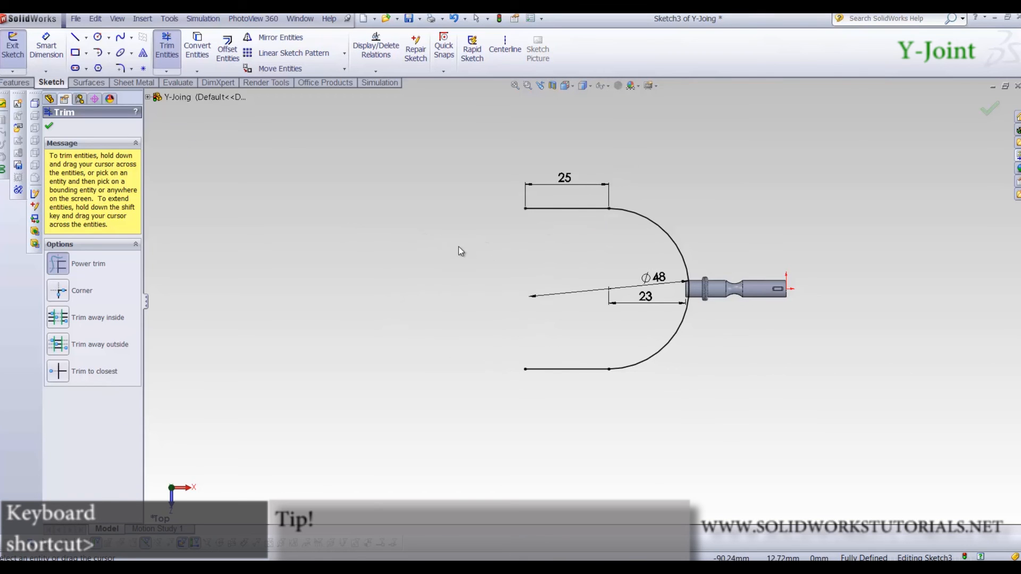
# Extrude the U-shaped profile as a one-direction thin feature with 1.5 mm wall thickness, using the Mid Plane end condition
pyautogui.click(16, 83)
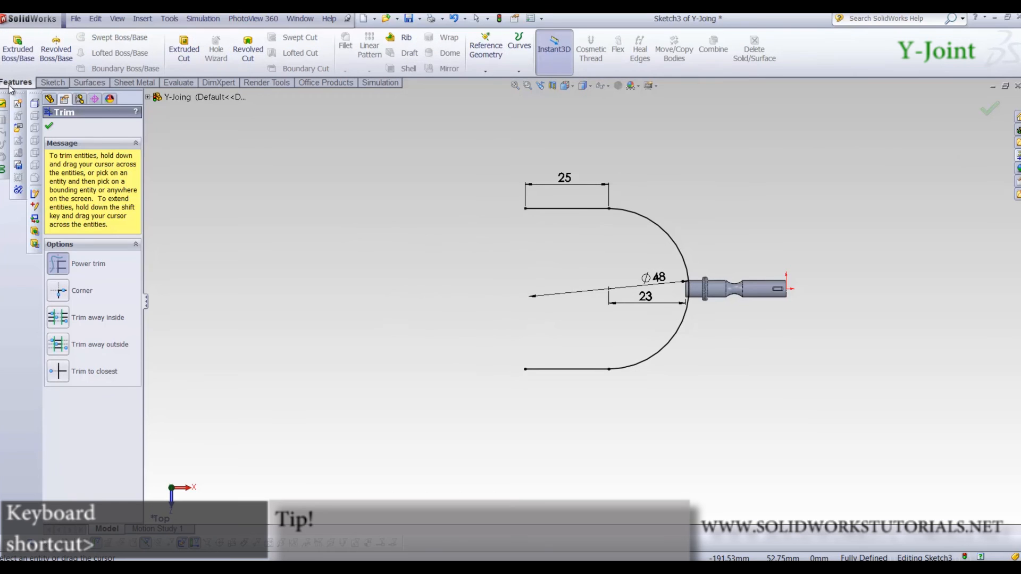
pyautogui.press('Escape')
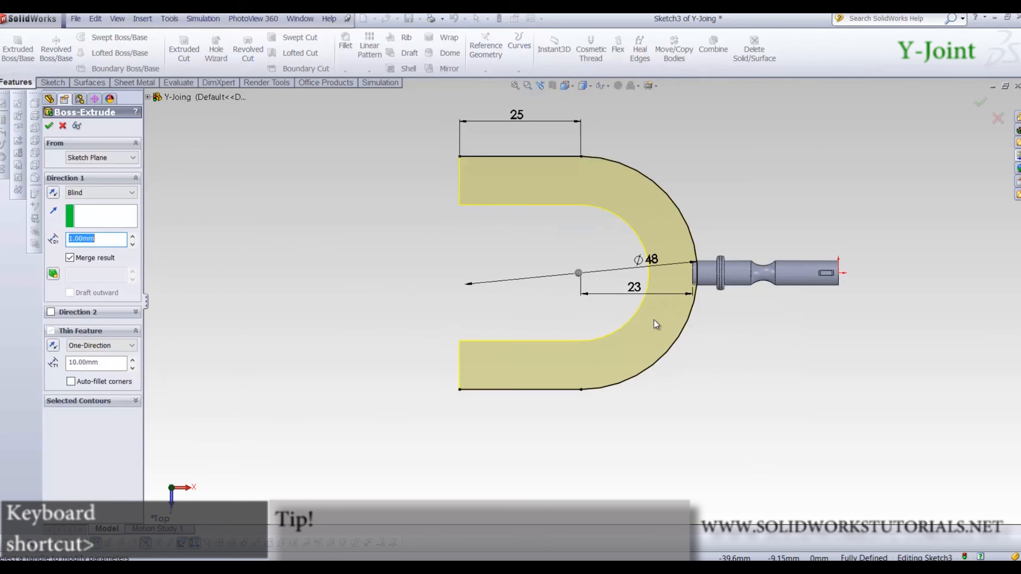
pyautogui.scroll(-2, 599, 254)
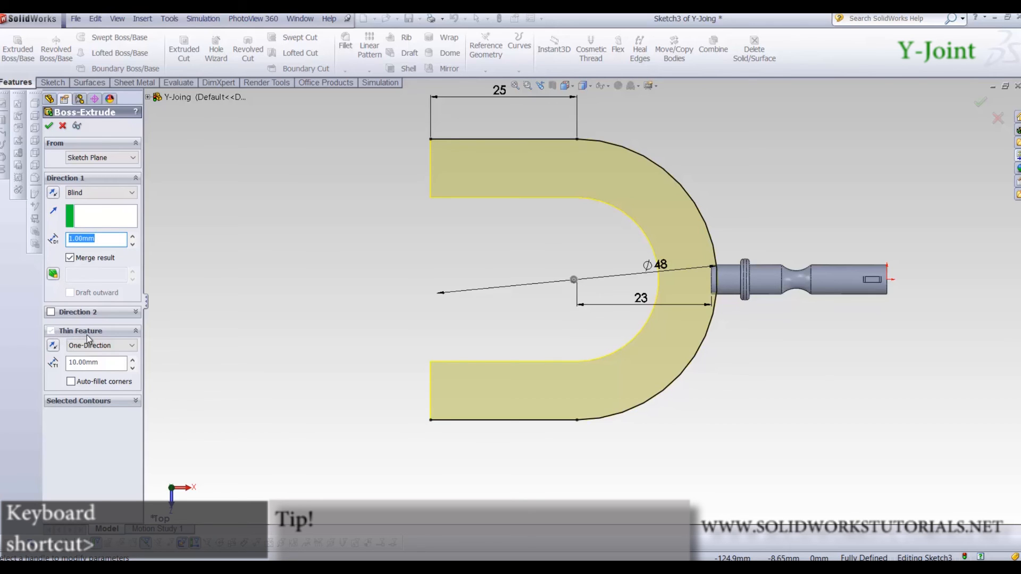
pyautogui.click(113, 363)
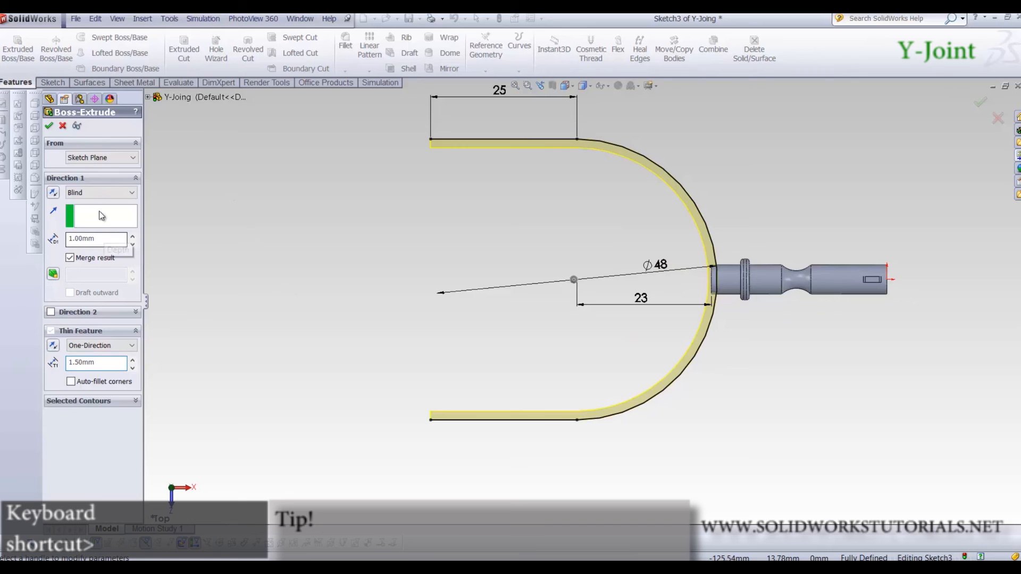
pyautogui.click(96, 192)
pyautogui.click(82, 267)
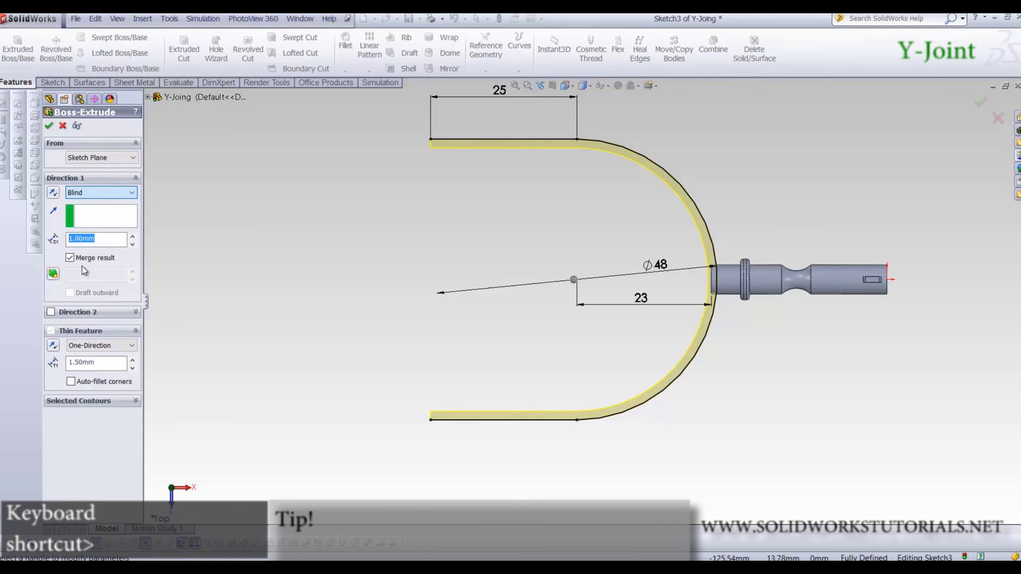
pyautogui.write('48')
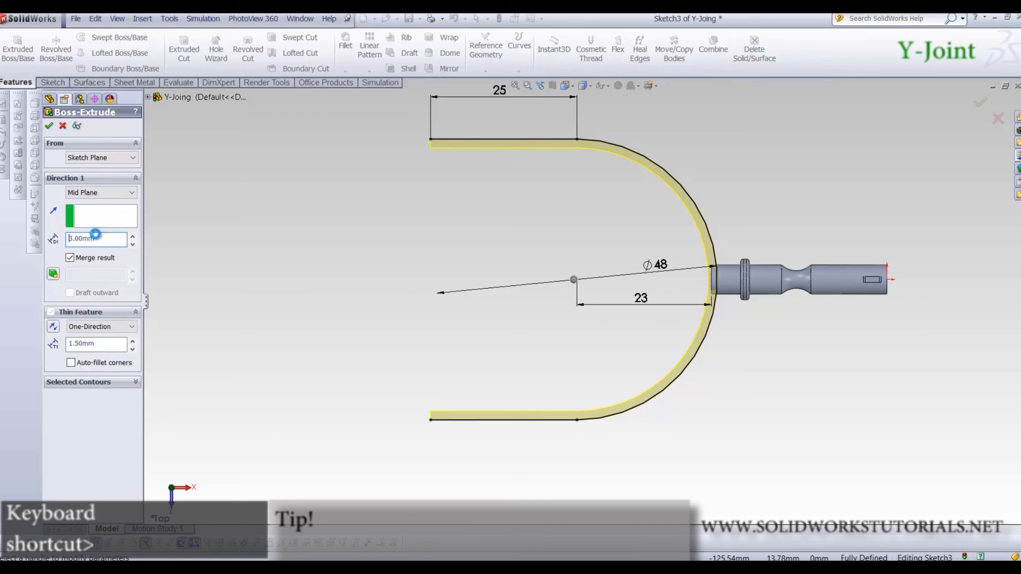
pyautogui.press('Return')
pyautogui.click(316, 243)
pyautogui.moveTo(579, 285); pyautogui.dragTo(406, 216, button='middle')
# Edit the thin fork extrusion and set its Mid Plane depth to 5 mm
pyautogui.click(92, 241)
pyautogui.click(92, 212)
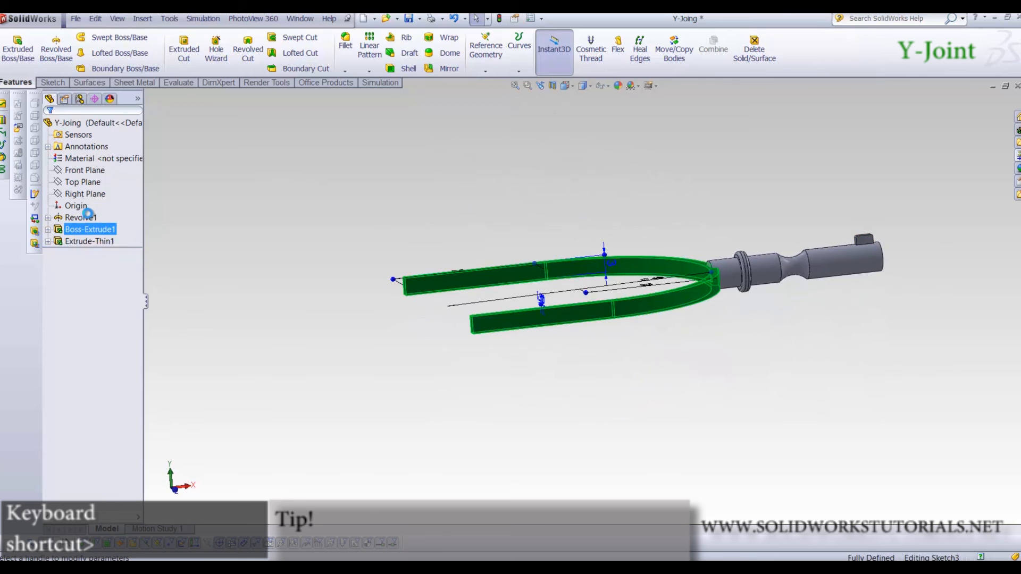
pyautogui.moveTo(107, 243); pyautogui.dragTo(3, 223)
pyautogui.write('5')
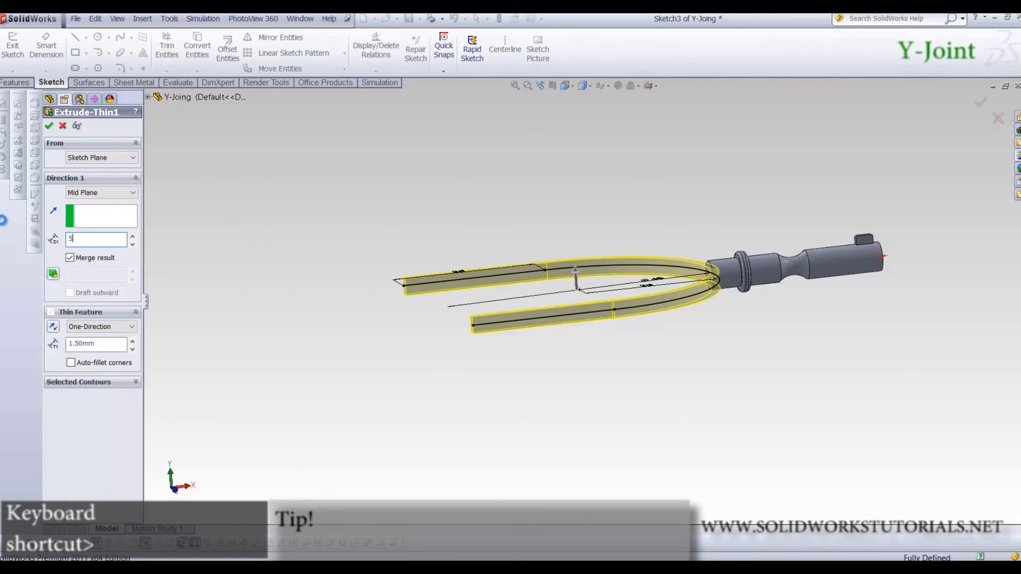
pyautogui.press('Return')
pyautogui.press('Return')
pyautogui.scroll(-6, 694, 263)
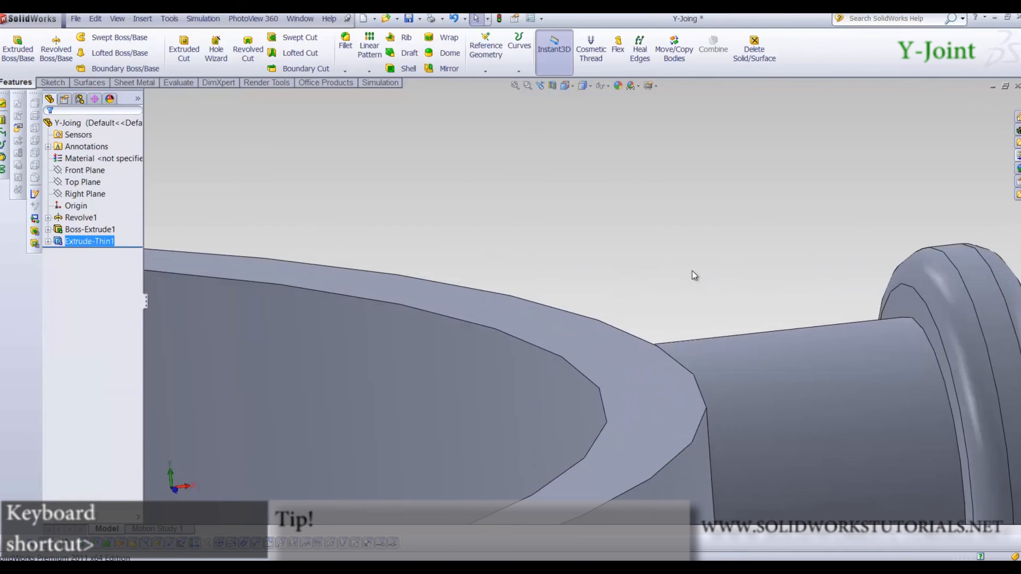
pyautogui.press('f')
pyautogui.hotkey('ctrl', '1')
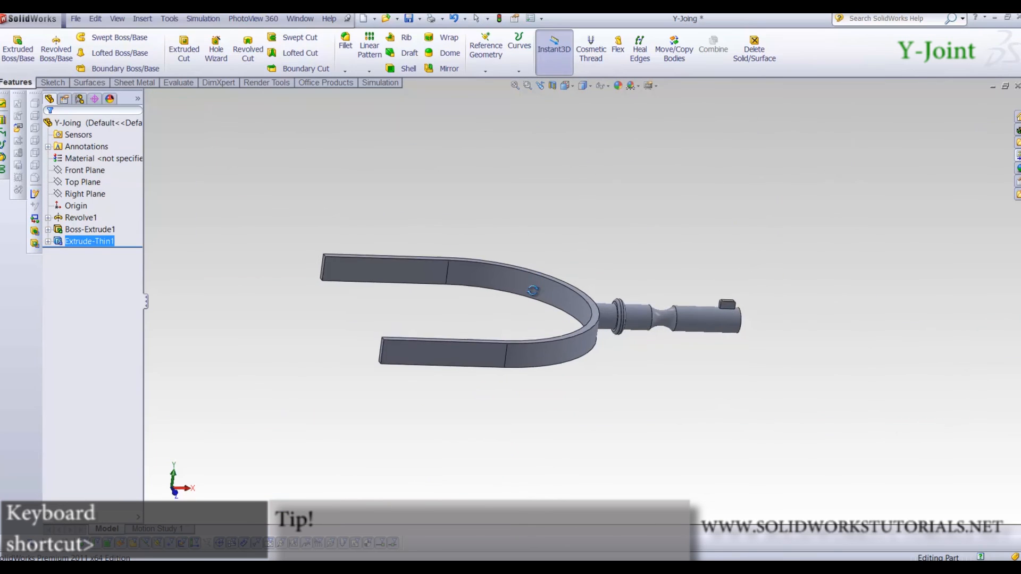
# Fillet the fork's long inner and outer edges with a constant 0.5 mm radius
pyautogui.click(345, 43)
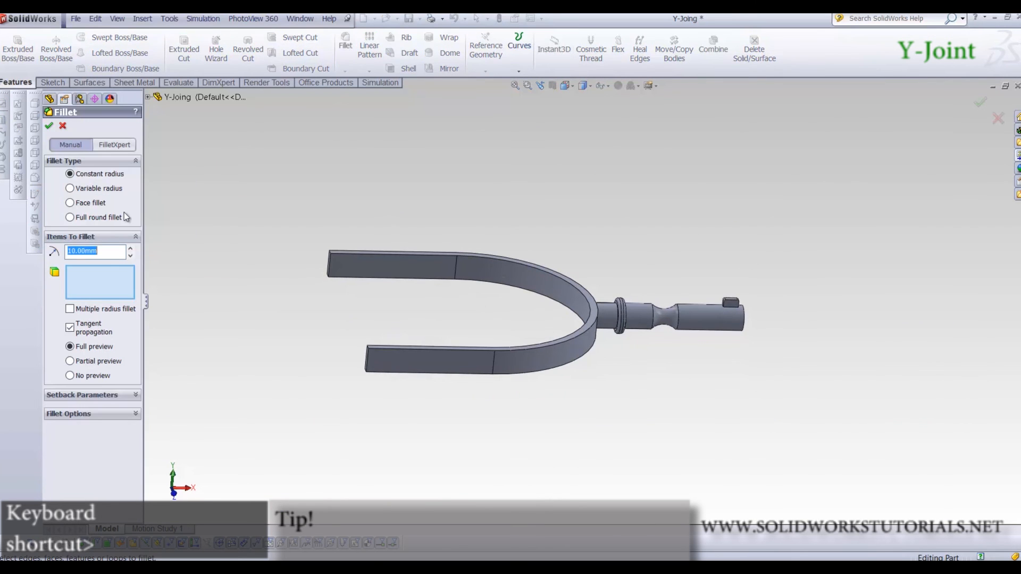
pyautogui.write('.5')
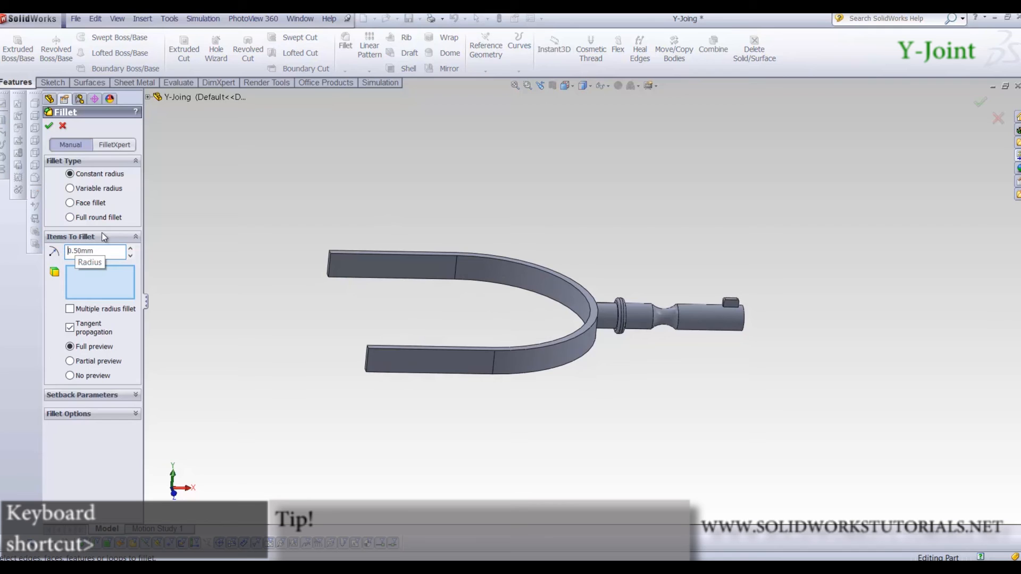
pyautogui.scroll(-7, 307, 340)
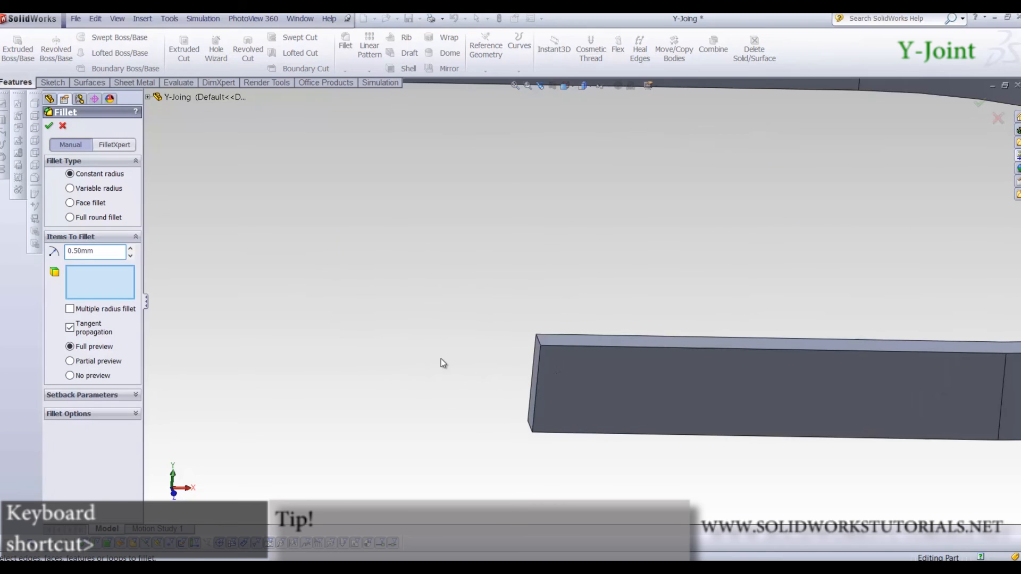
pyautogui.click(551, 347)
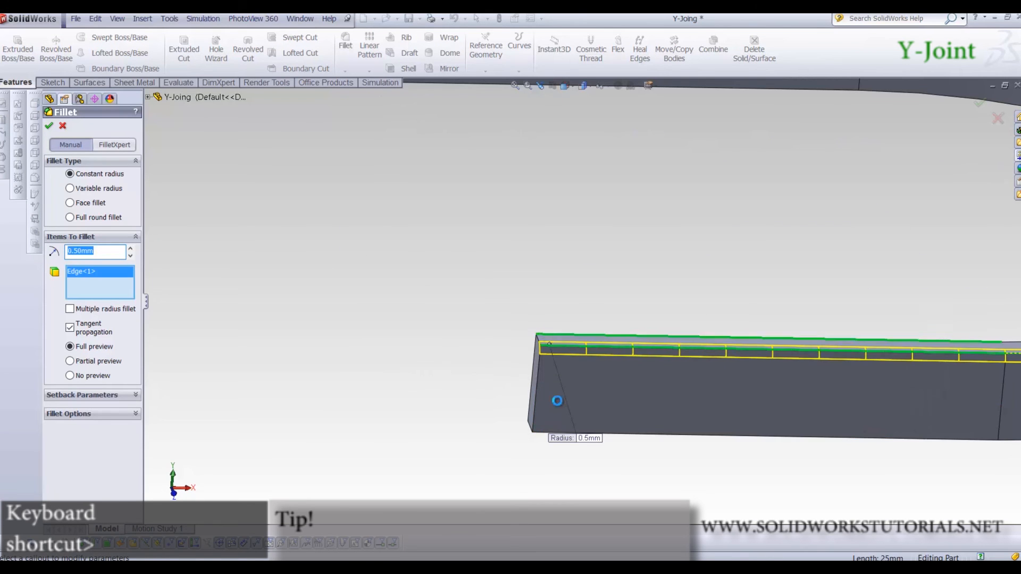
pyautogui.click(558, 433)
pyautogui.scroll(2, 473, 201)
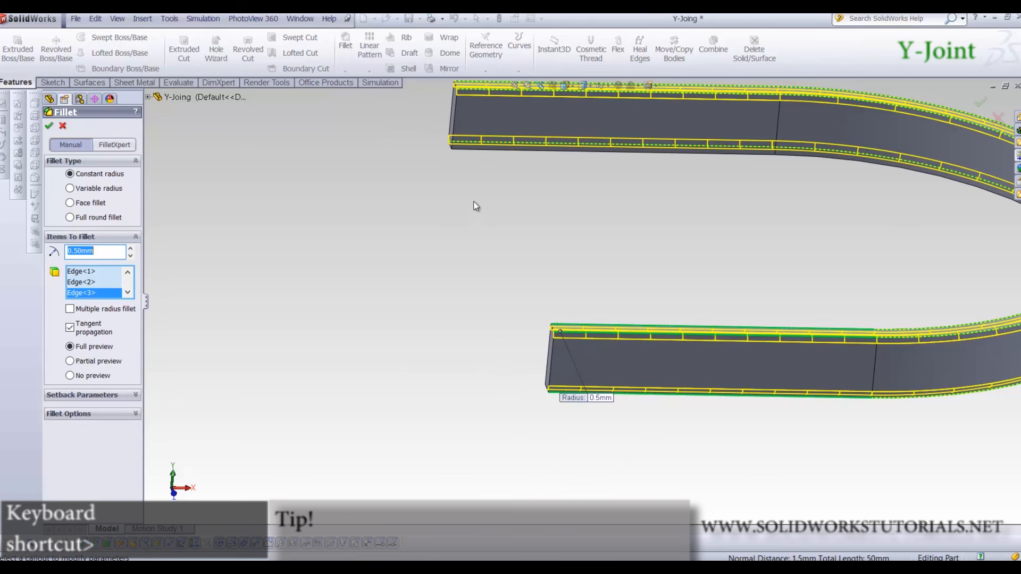
pyautogui.click(461, 150)
pyautogui.rightClick(449, 247)
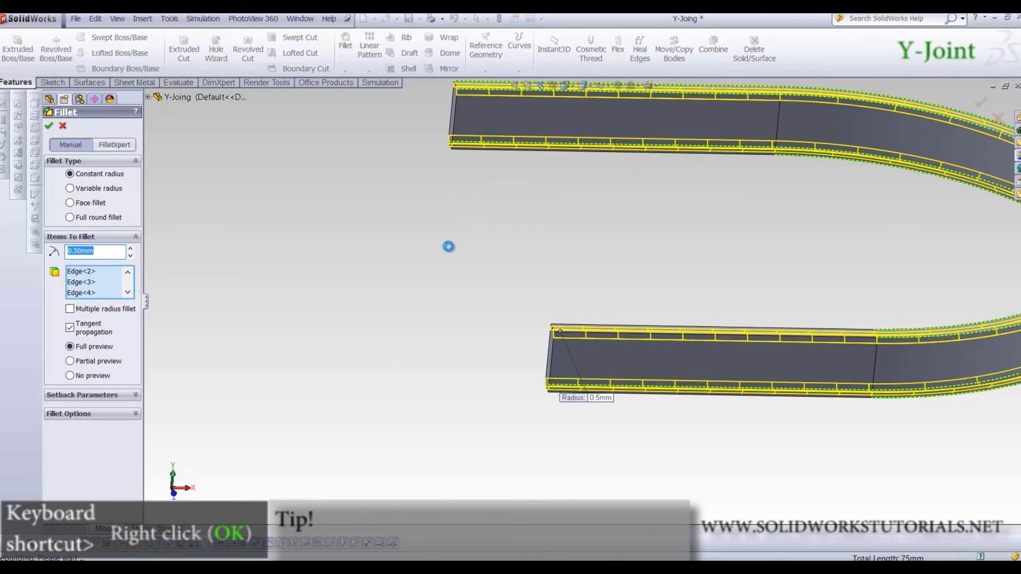
# Start a sketch on the outer flat face of the fork's near arm and orient the view normal to it
pyautogui.moveTo(508, 406); pyautogui.dragTo(548, 318, button='middle')
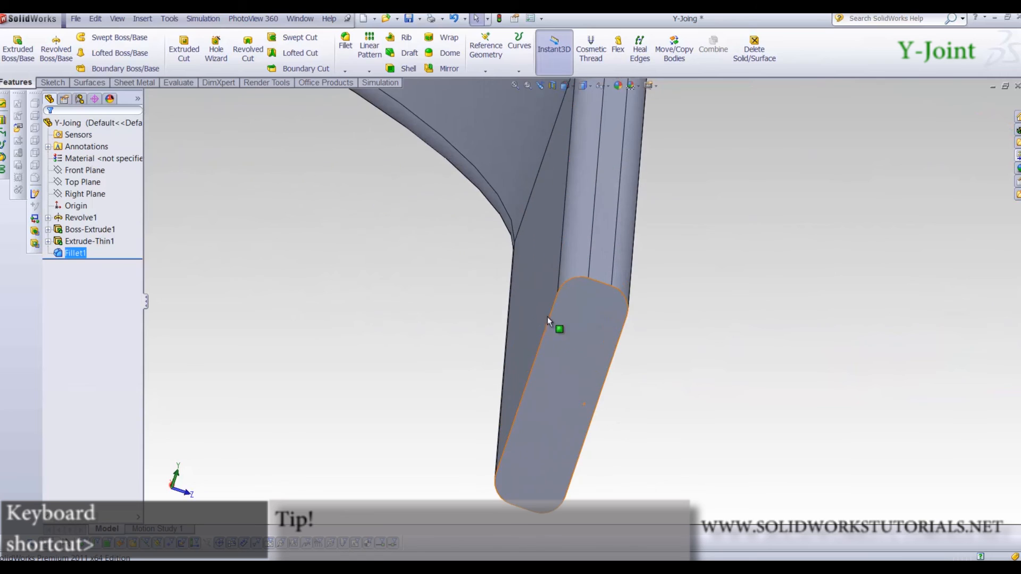
pyautogui.scroll(4, 607, 312)
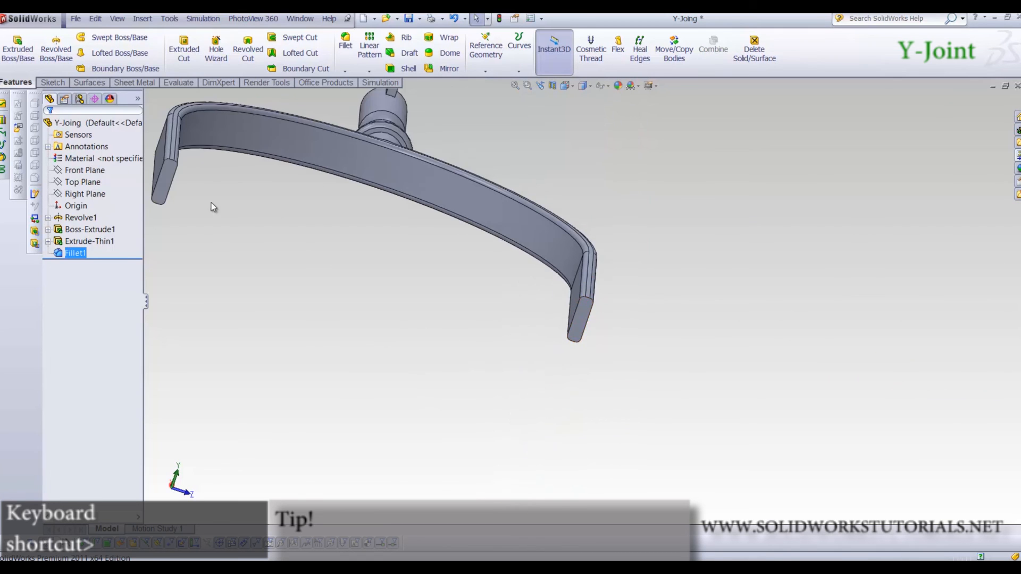
pyautogui.hotkey('ctrl', '1')
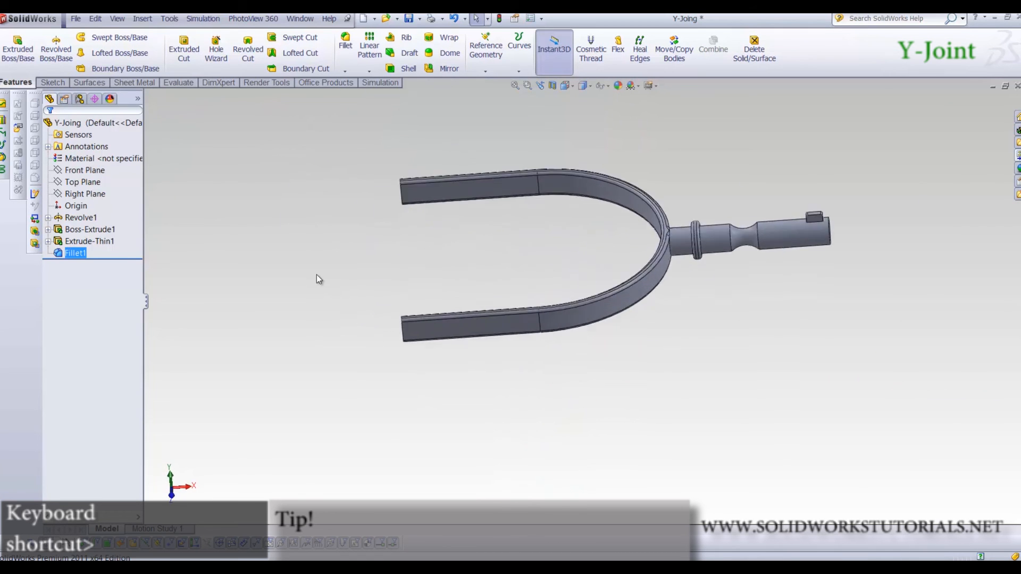
pyautogui.scroll(-5, 396, 296)
pyautogui.click(465, 362)
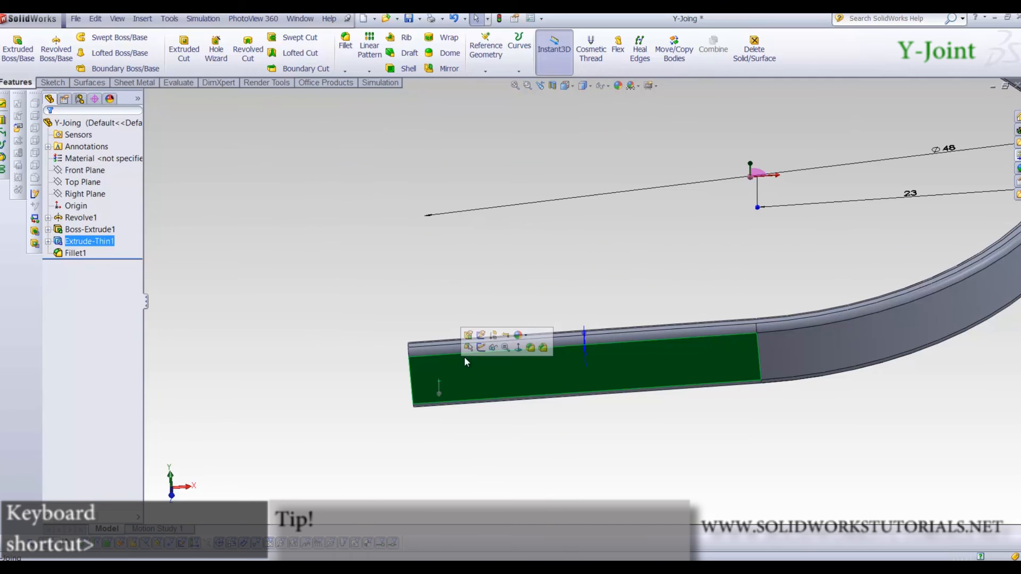
pyautogui.click(484, 349)
pyautogui.press('space')
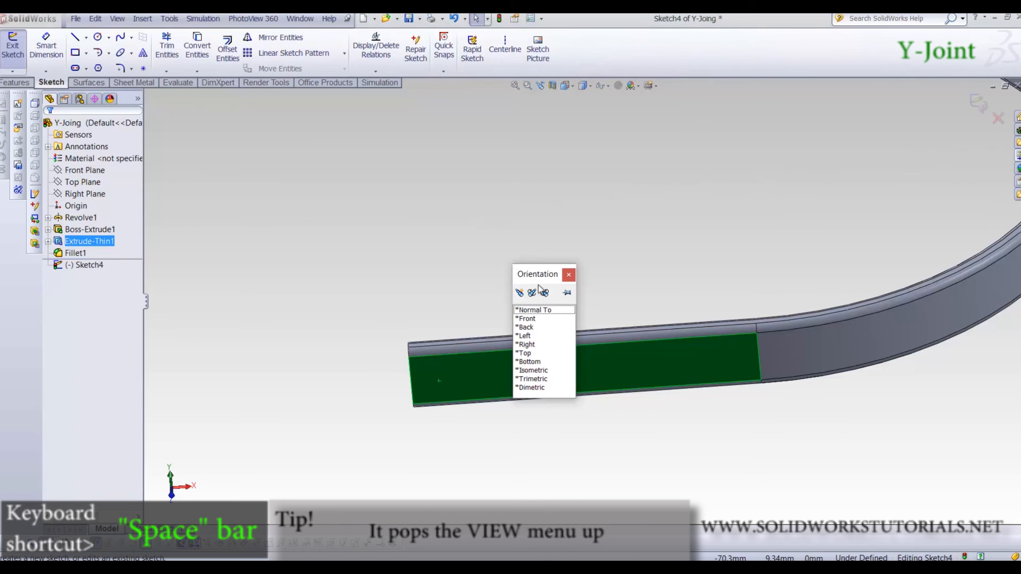
pyautogui.click(540, 310)
pyautogui.click(549, 385)
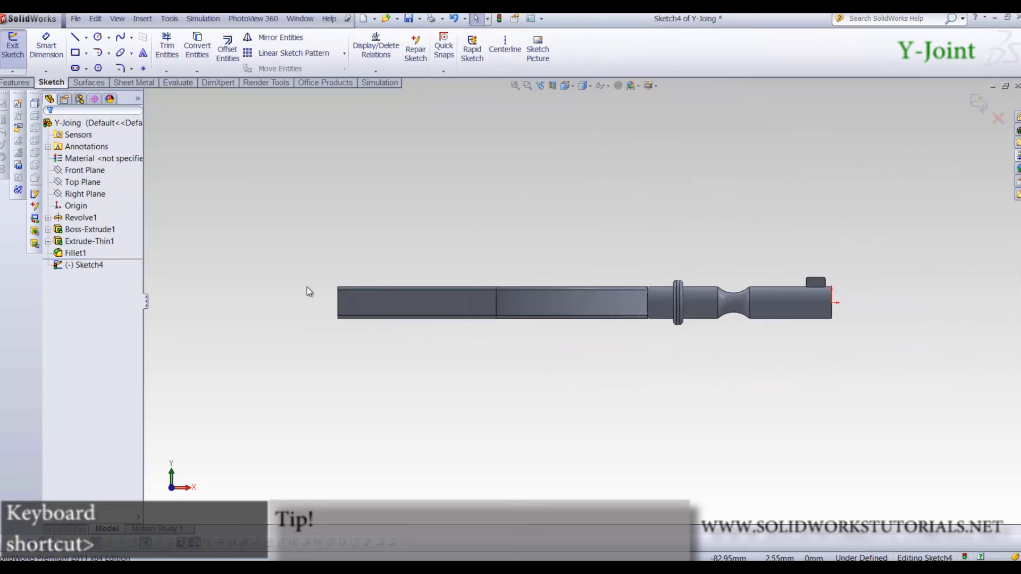
# Draw a circle of about 4.55 mm radius centred beyond the arm's free end, passing through the arm's upper corner
pyautogui.scroll(-6, 282, 291)
pyautogui.moveTo(250, 301); pyautogui.dragTo(540, 340, button='right')
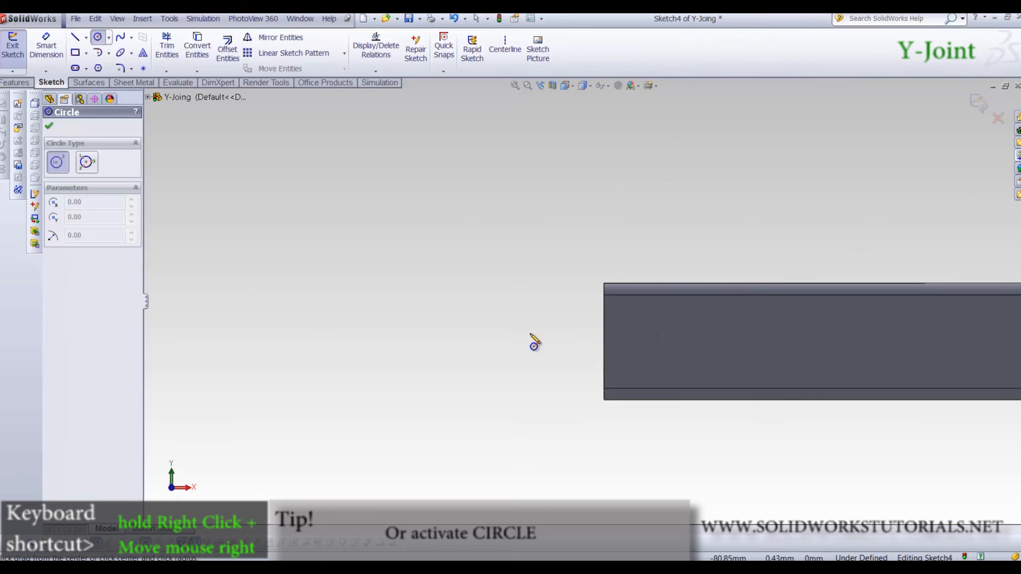
pyautogui.click(516, 341)
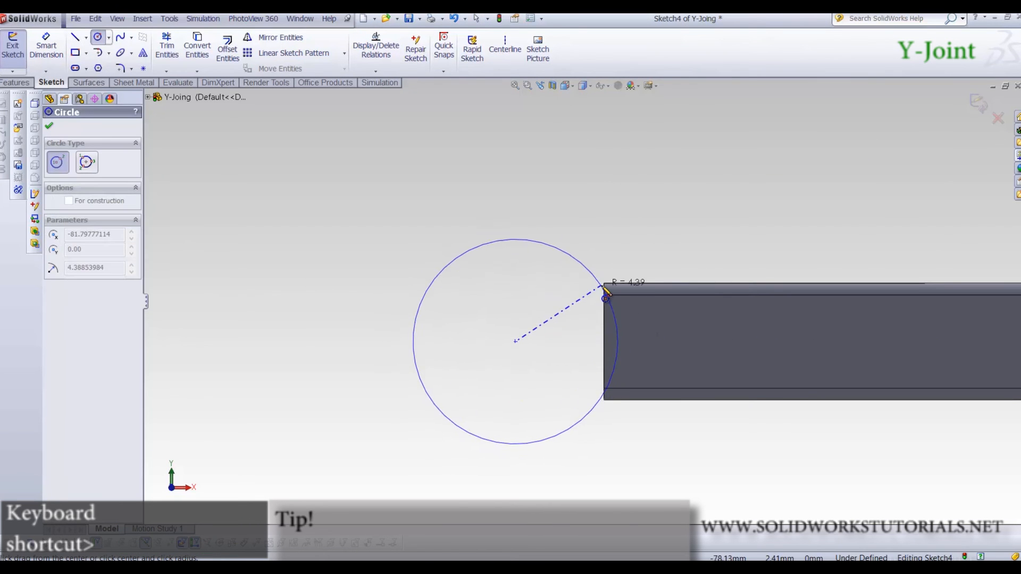
pyautogui.scroll(-5, 605, 290)
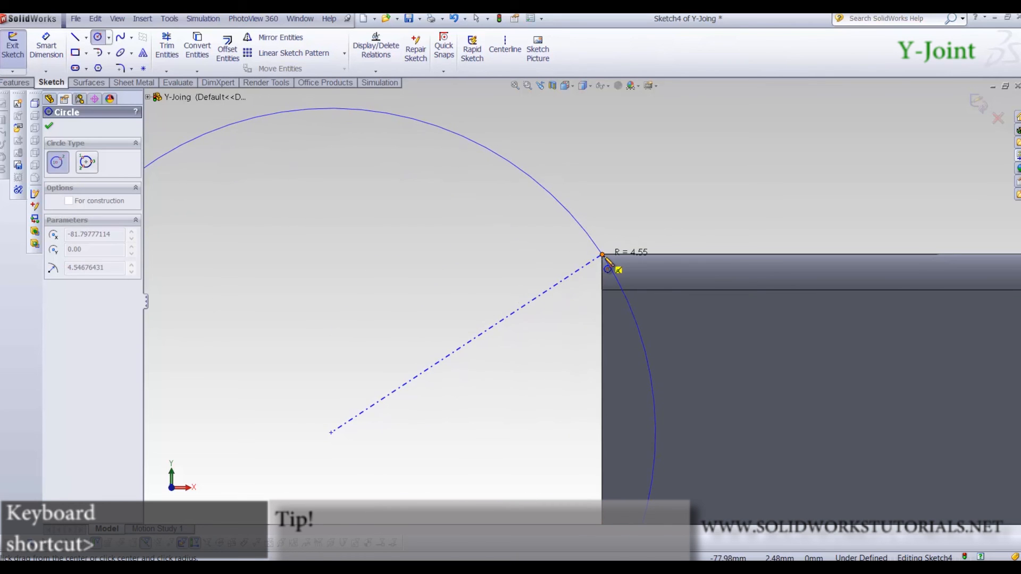
pyautogui.click(611, 261)
# Draw two concentric circles inside the first one, with radii of about 3.5 mm and 1.4 mm
pyautogui.press('z')
pyautogui.click(462, 365)
pyautogui.click(542, 274)
pyautogui.click(463, 365)
pyautogui.click(485, 325)
pyautogui.press('z')
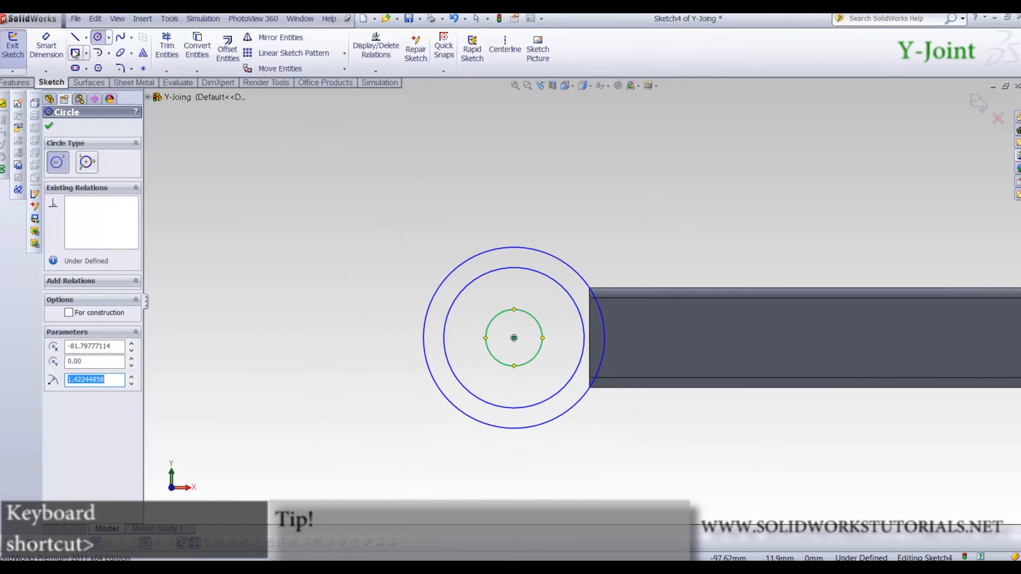
# Dimension the outer circle's diameter to 13 mm
pyautogui.moveTo(248, 353); pyautogui.dragTo(249, 303, button='right')
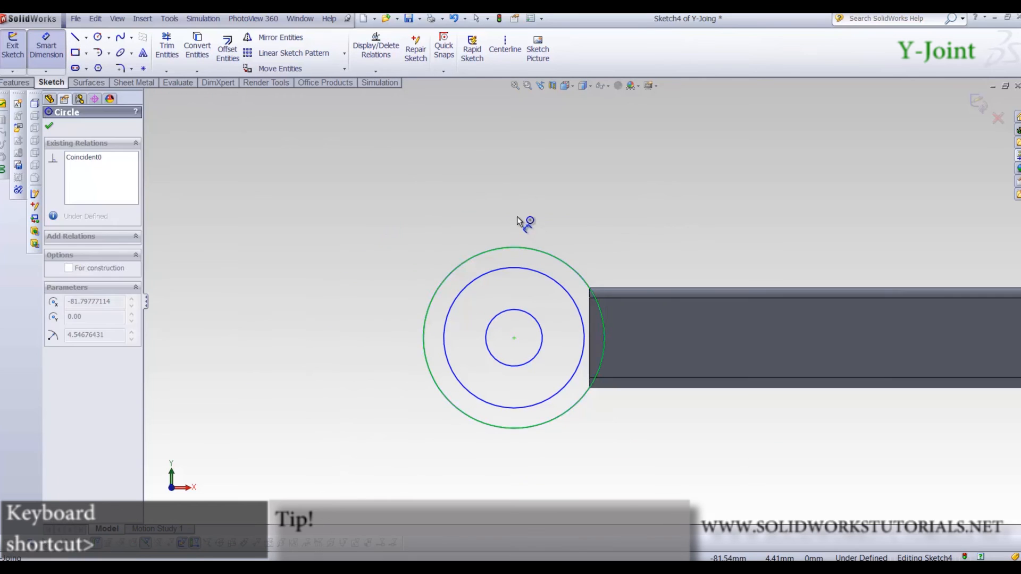
pyautogui.click(516, 247)
pyautogui.click(520, 214)
pyautogui.write('13')
pyautogui.press('Return')
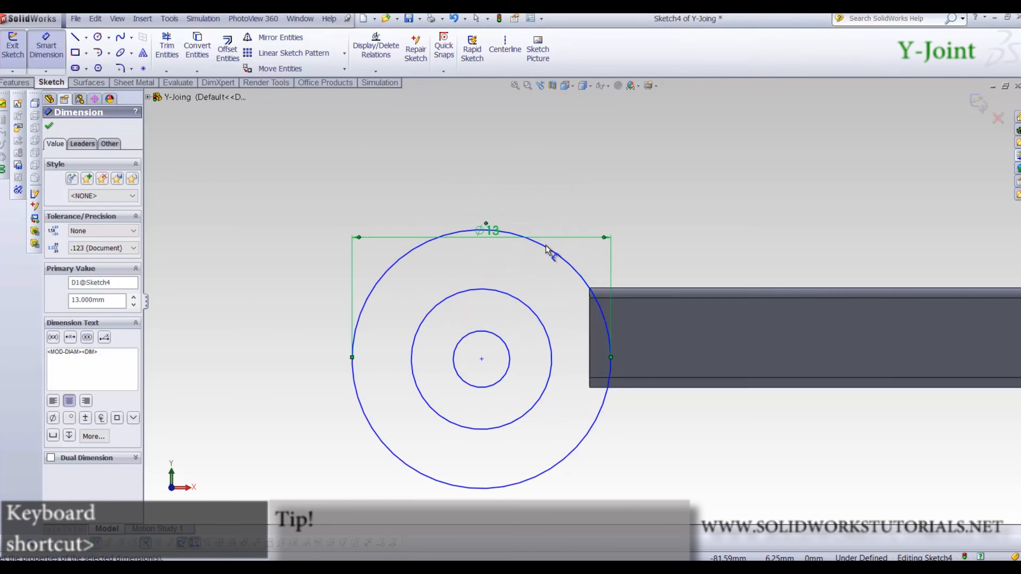
# Dimension the radial gap between the middle and outer circles to 1.5 mm
pyautogui.click(537, 310)
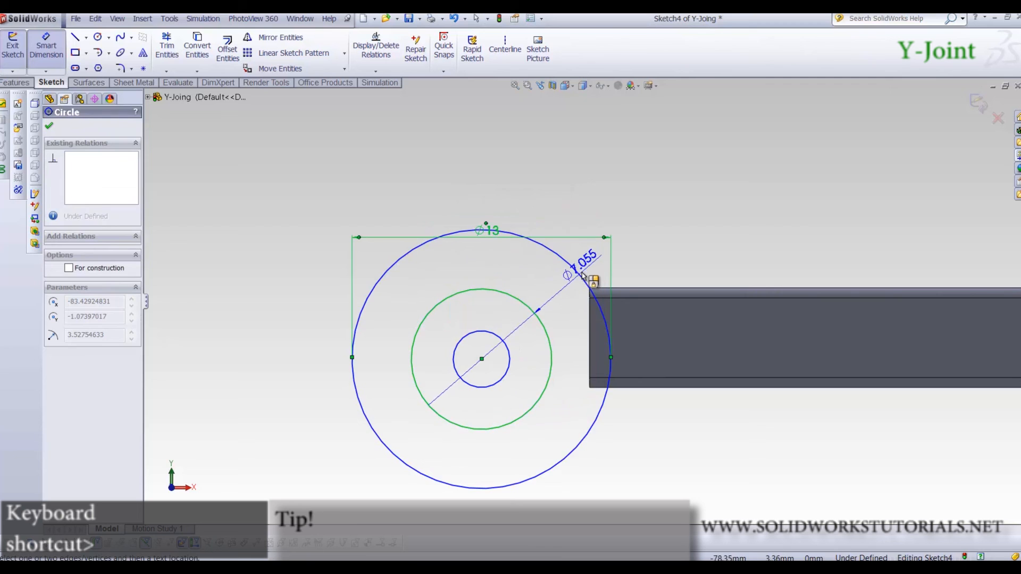
pyautogui.click(585, 278)
pyautogui.click(691, 245)
pyautogui.write('1.5')
pyautogui.press('Return')
# Dimension the innermost circle's diameter to 5 mm
pyautogui.click(475, 332)
pyautogui.click(441, 313)
pyautogui.write('5')
pyautogui.press('Return')
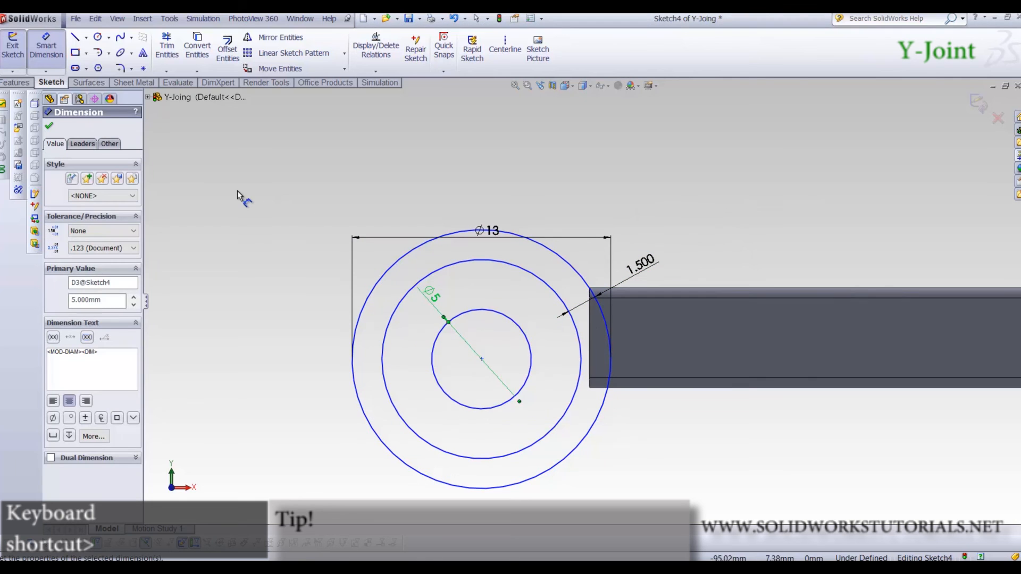
pyautogui.press('Escape')
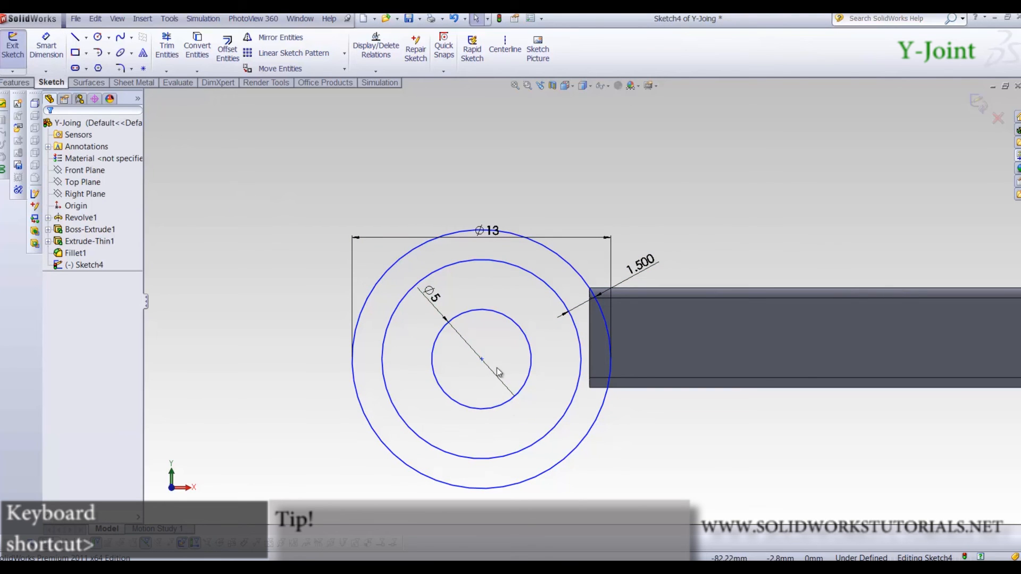
# Add a Horizontal relation between the circles' common centre and the origin at the shaft's end
pyautogui.keyDown('ctrl'); pyautogui.click(481, 359); pyautogui.keyUp('ctrl')
pyautogui.scroll(-5, 581, 298)
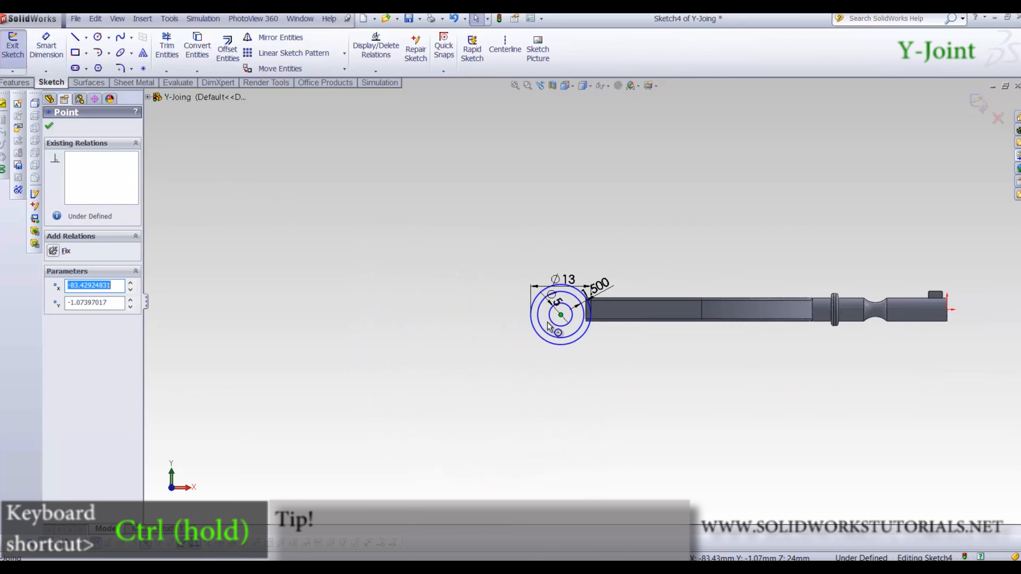
pyautogui.scroll(3, 653, 300)
pyautogui.scroll(-3, 653, 301)
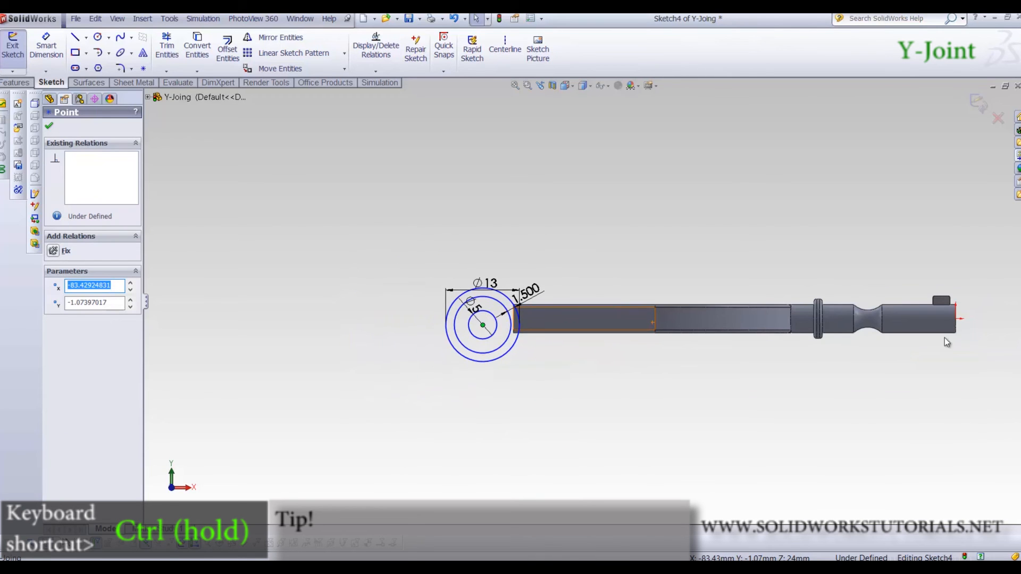
pyautogui.keyDown('ctrl'); pyautogui.click(957, 320); pyautogui.keyUp('ctrl')
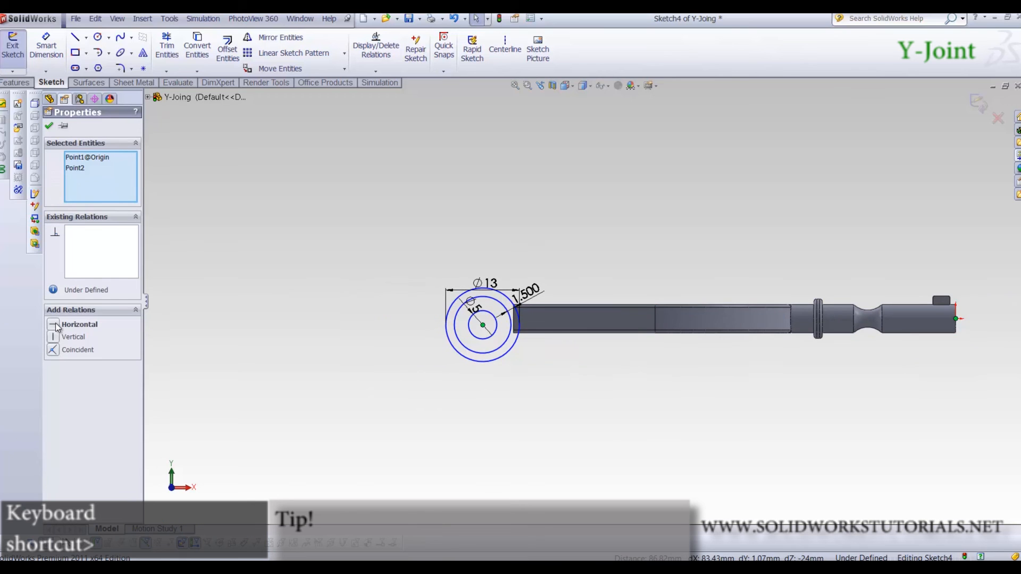
pyautogui.click(57, 325)
pyautogui.click(352, 398)
pyautogui.scroll(3, 534, 282)
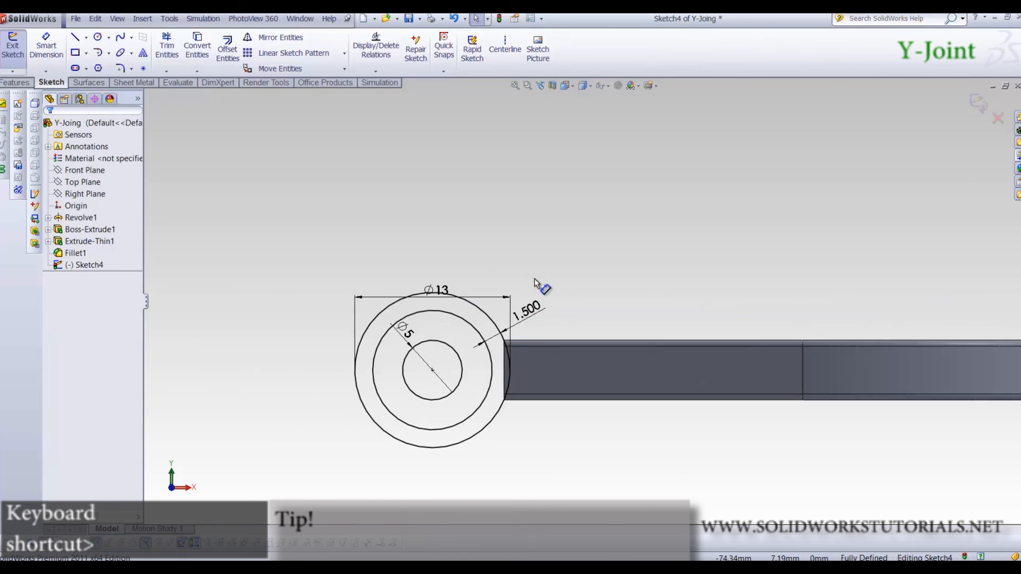
# Start a boss extrusion of the circle sketch using the outer ring's two regions, including the sliver overlapping the arm, as contours
pyautogui.scroll(2, 535, 282)
pyautogui.moveTo(471, 389)
pyautogui.mouseDown(button='middle')
pyautogui.moveTo(453, 420)
pyautogui.moveTo(414, 447)
pyautogui.mouseUp(button='middle')
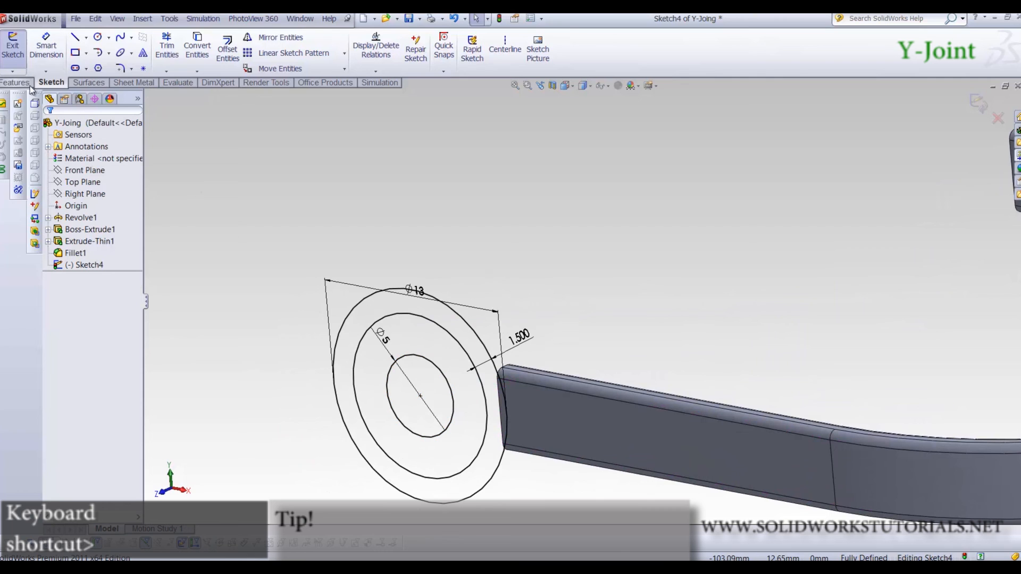
pyautogui.click(22, 84)
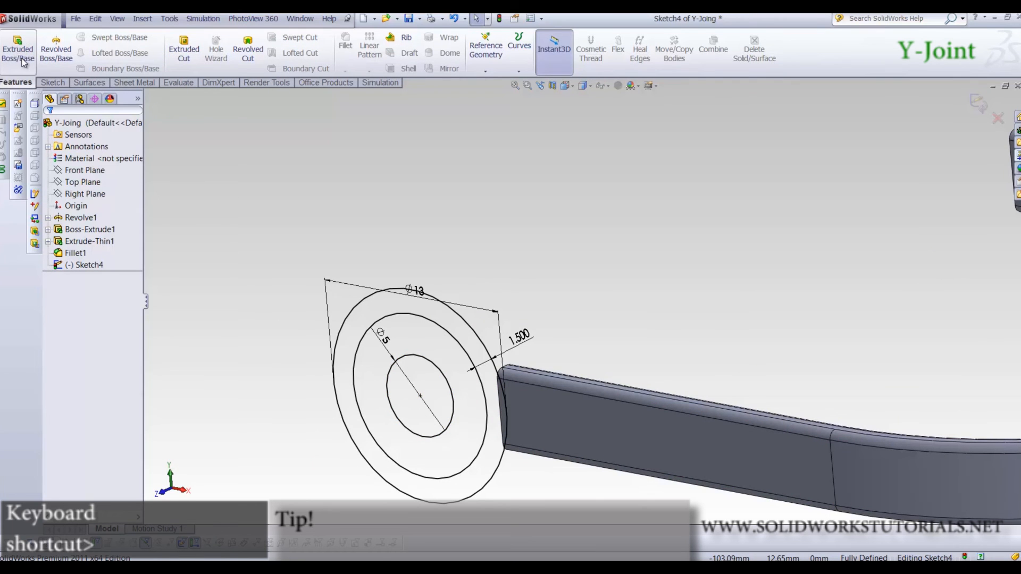
pyautogui.click(19, 52)
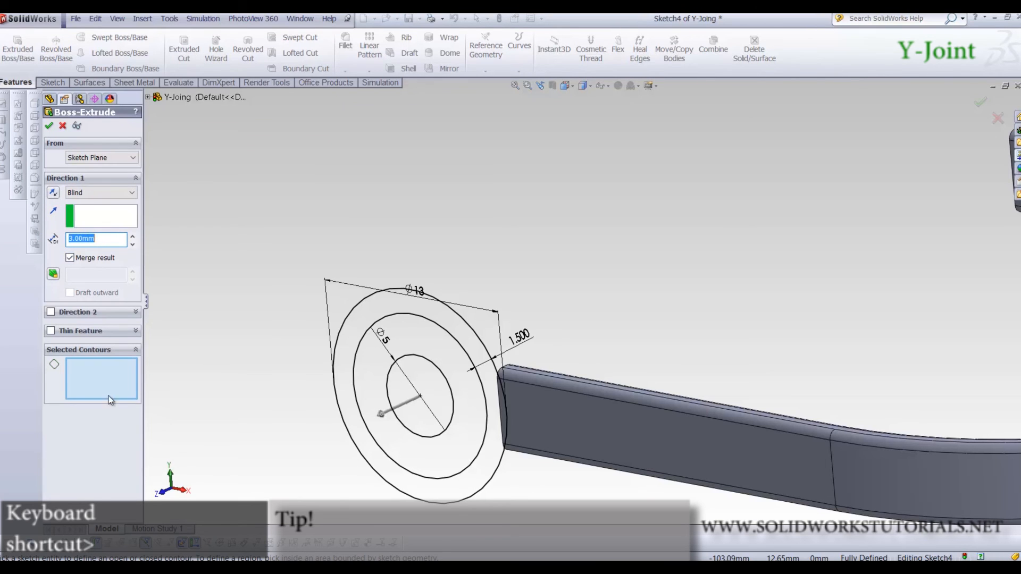
pyautogui.click(464, 335)
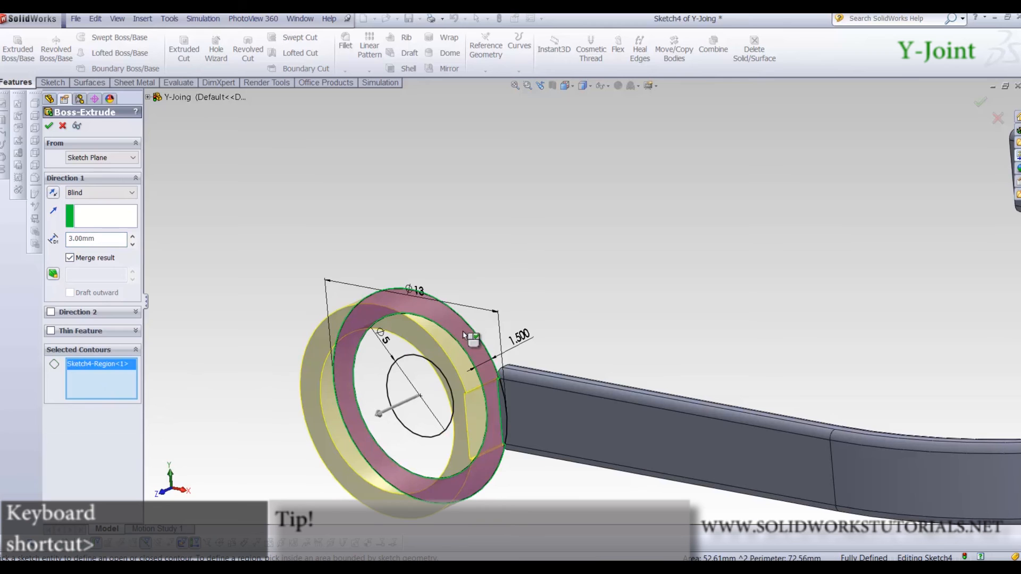
pyautogui.scroll(-3, 520, 426)
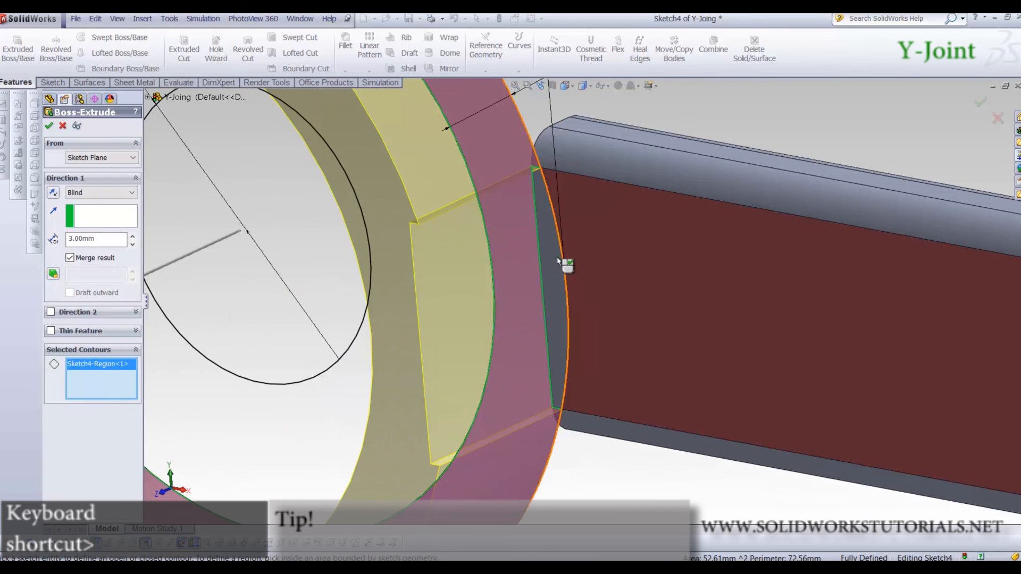
pyautogui.click(557, 259)
pyautogui.scroll(4, 558, 265)
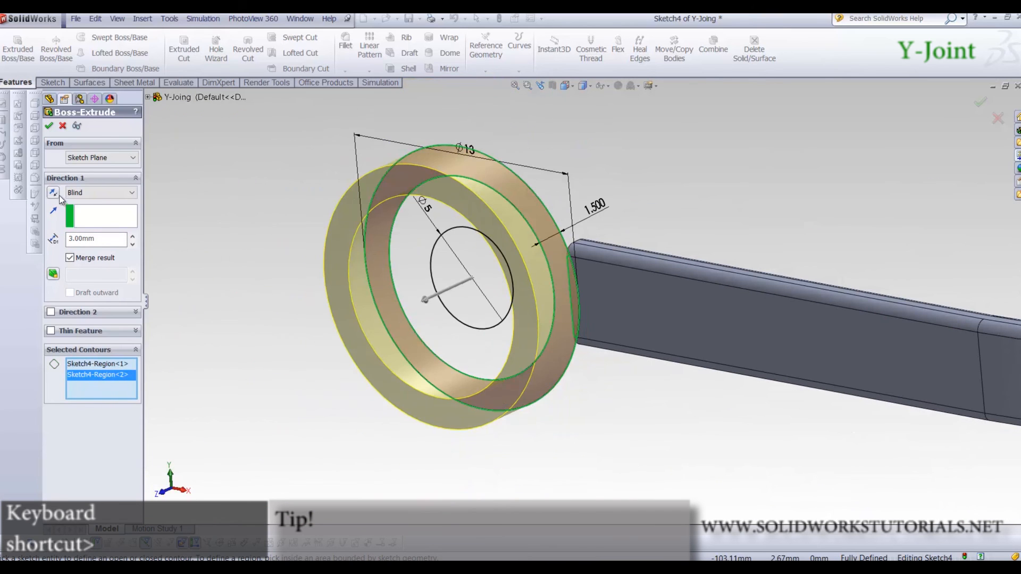
# Reverse the ring extrusion toward the fork's inner side and finish it with a blind depth of 3 mm
pyautogui.click(57, 192)
pyautogui.moveTo(500, 273); pyautogui.dragTo(432, 268, button='middle')
pyautogui.scroll(5, 444, 277)
pyautogui.scroll(-5, 655, 306)
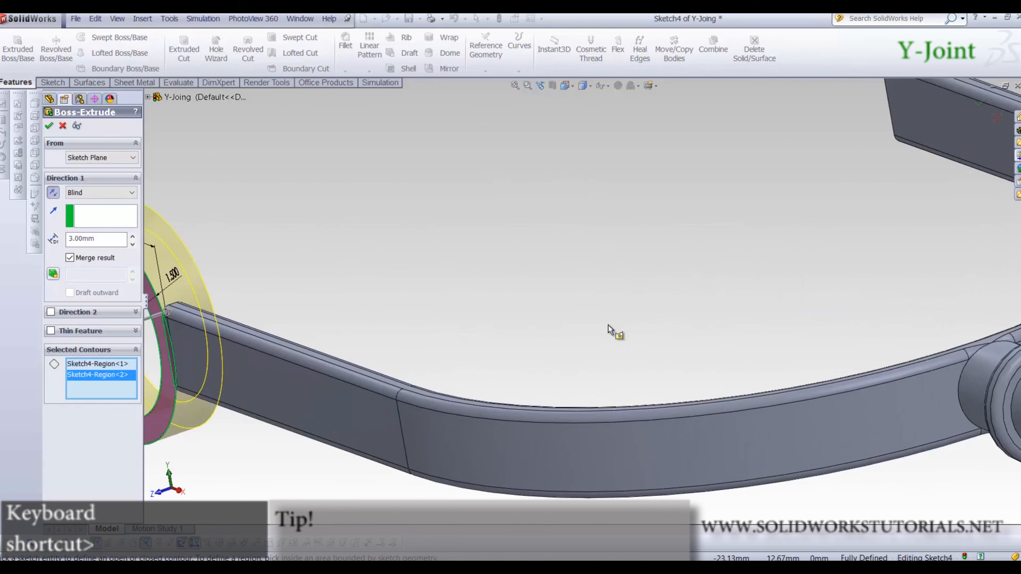
pyautogui.scroll(6, 508, 307)
pyautogui.scroll(-5, 508, 307)
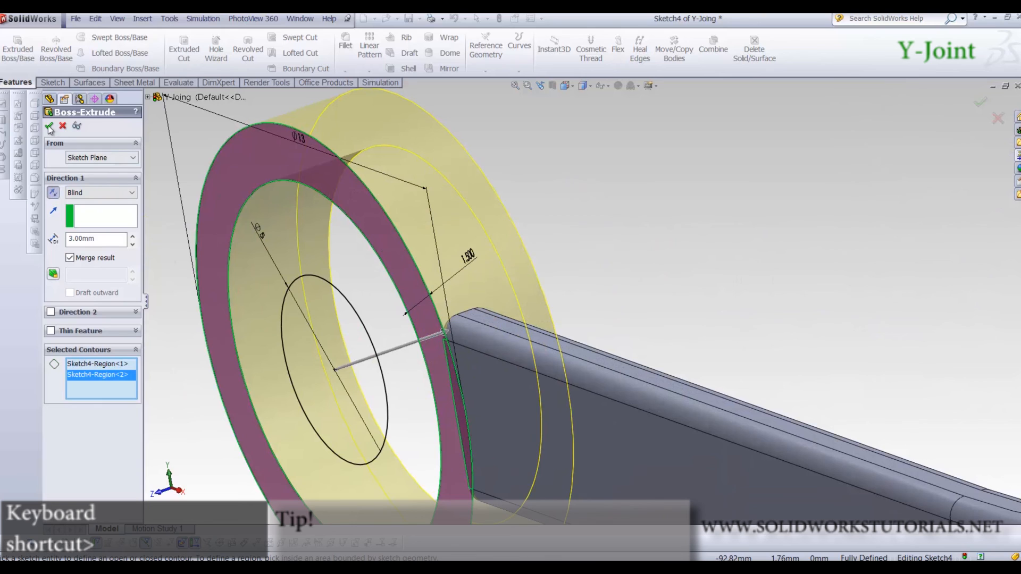
pyautogui.press('Return')
pyautogui.scroll(2, 579, 271)
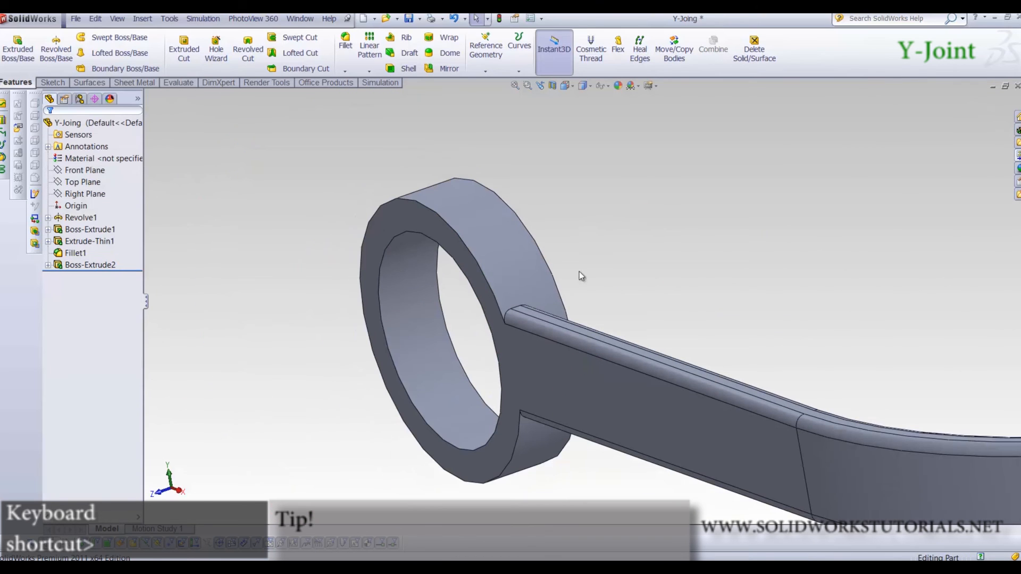
# Reuse the ring's sketch for another boss extrusion with the region between the middle and innermost circles as contour
pyautogui.click(47, 265)
pyautogui.click(85, 276)
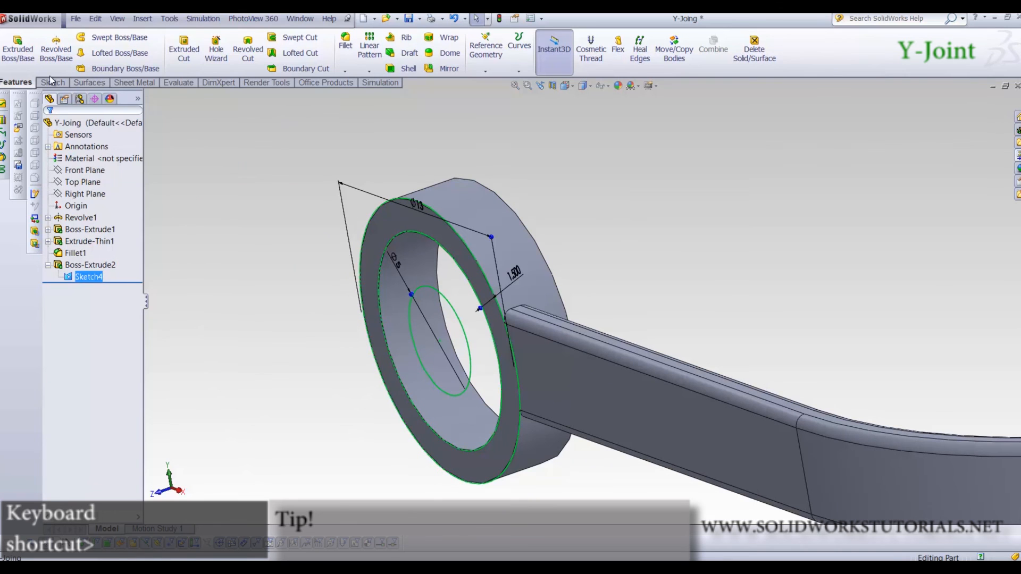
pyautogui.click(22, 51)
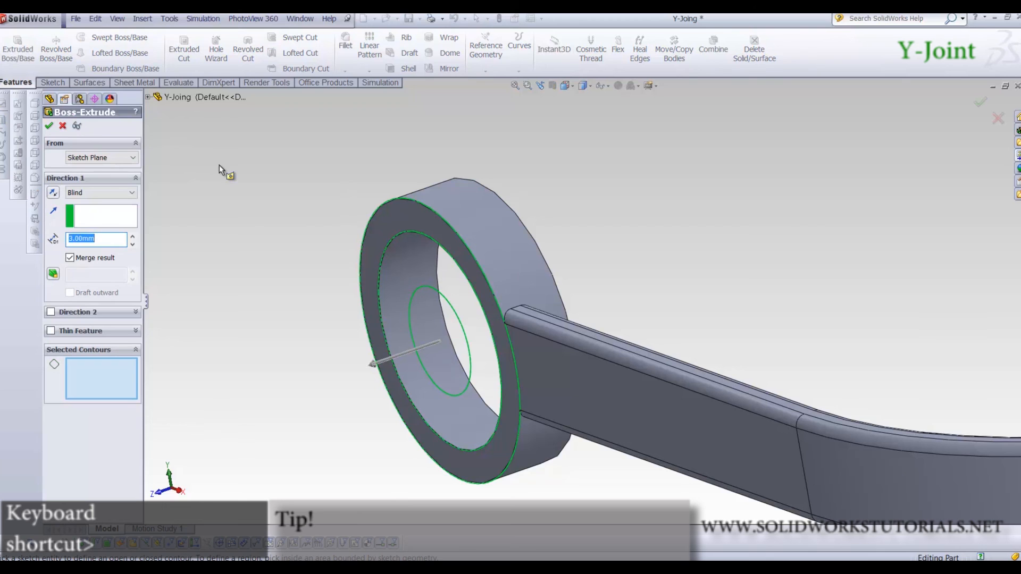
pyautogui.click(429, 258)
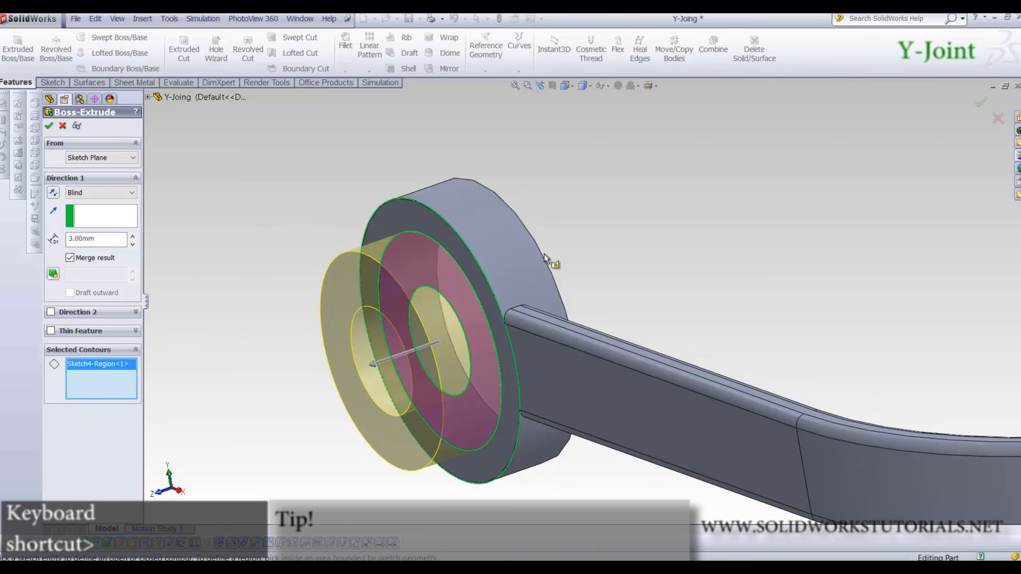
# Start the extrusion from a reversed 3 mm offset, set its blind depth to 2 mm and finish the recessed ring floor
pyautogui.click(95, 157)
pyautogui.click(96, 193)
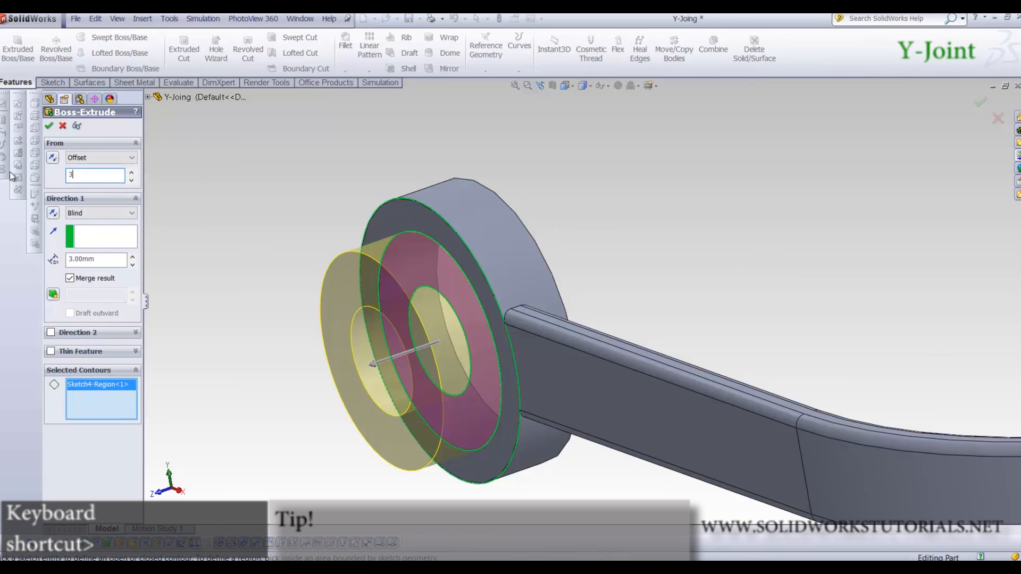
pyautogui.write('3')
pyautogui.press('Return')
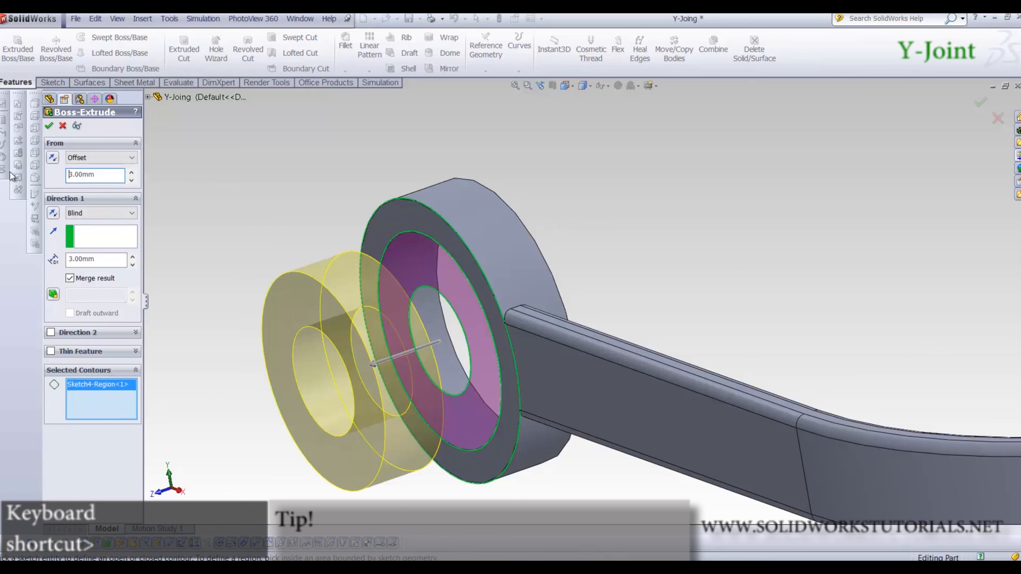
pyautogui.click(53, 159)
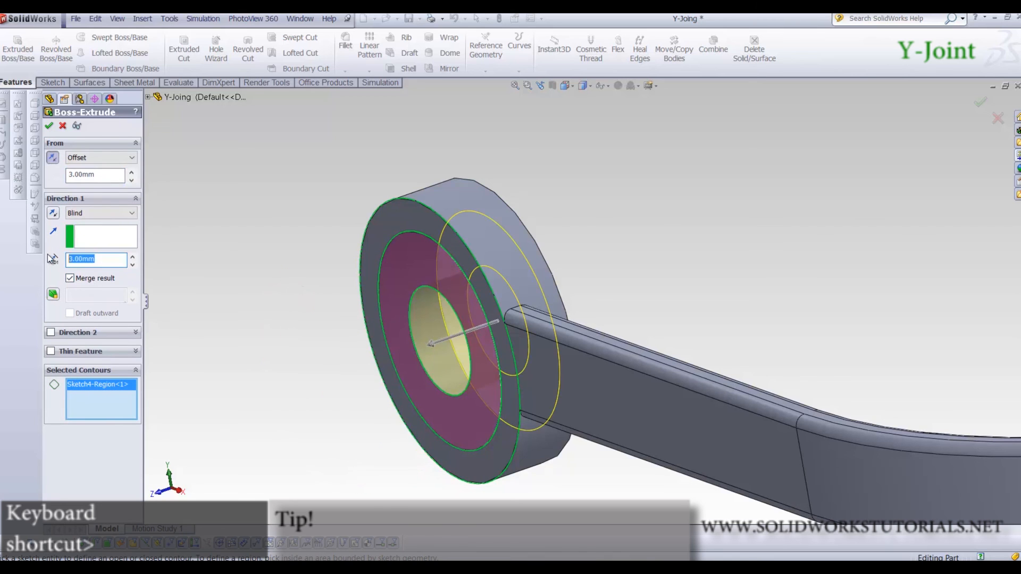
pyautogui.write('2')
pyautogui.press('Return')
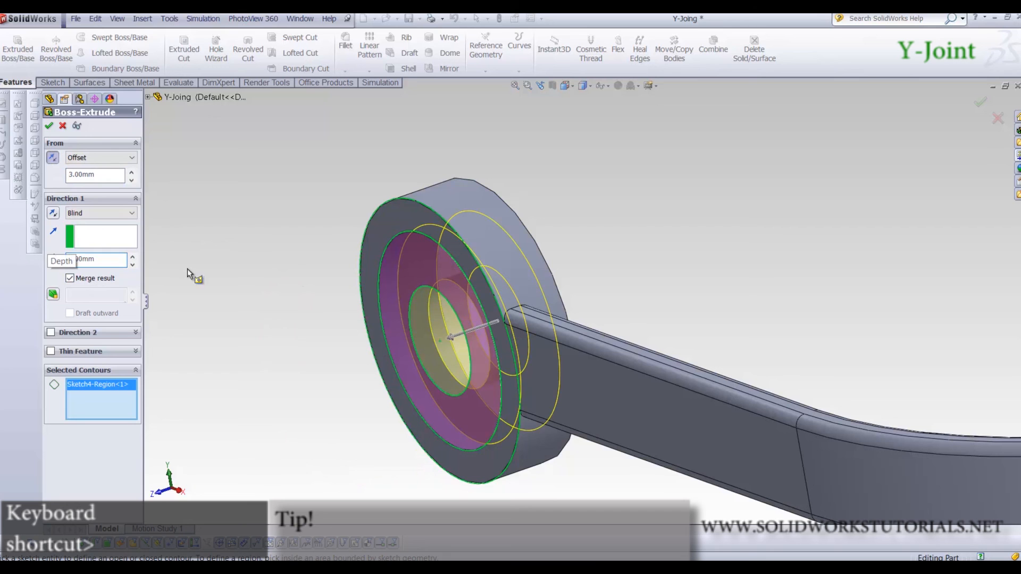
pyautogui.click(49, 126)
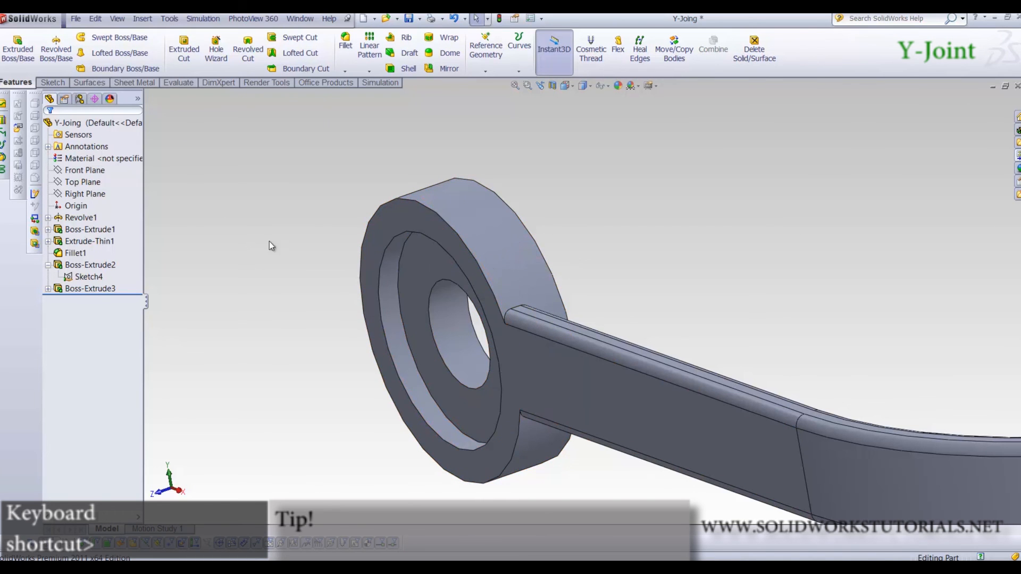
# Mirror the outer ring and its recessed floor about the Front Plane onto the other fork arm
pyautogui.press('z')
pyautogui.press('z')
pyautogui.press('z')
pyautogui.click(85, 182)
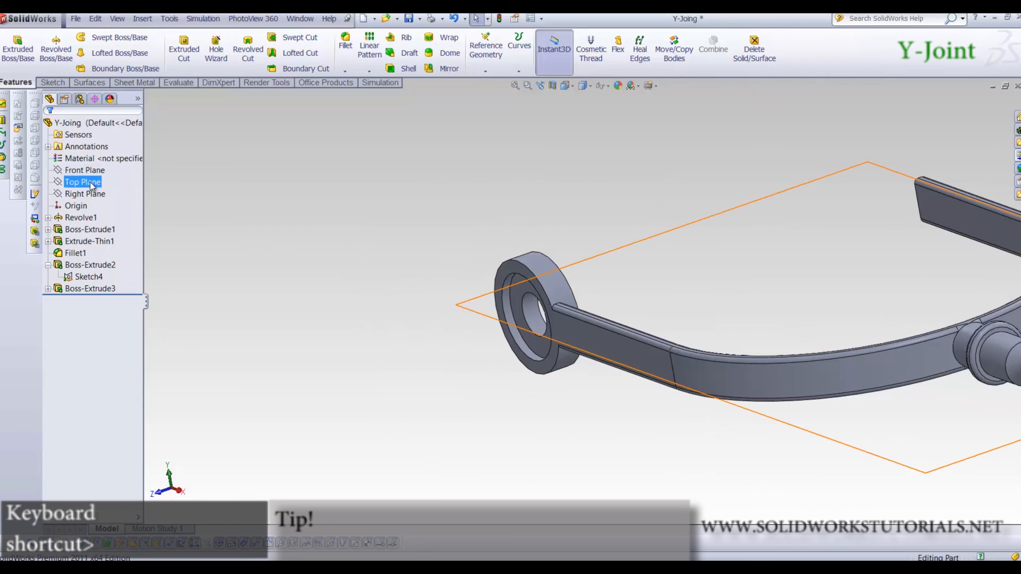
pyautogui.click(91, 173)
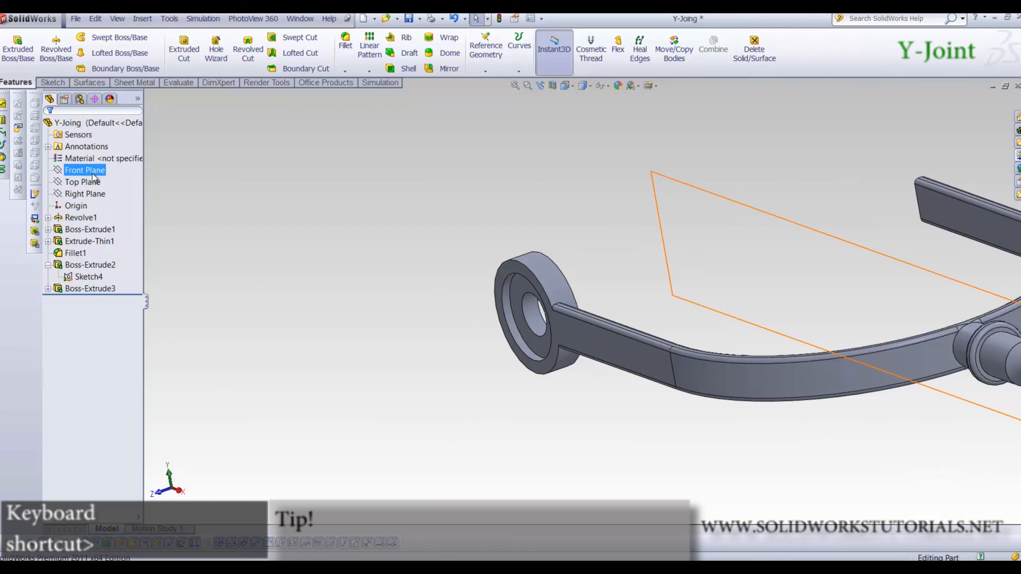
pyautogui.click(92, 176)
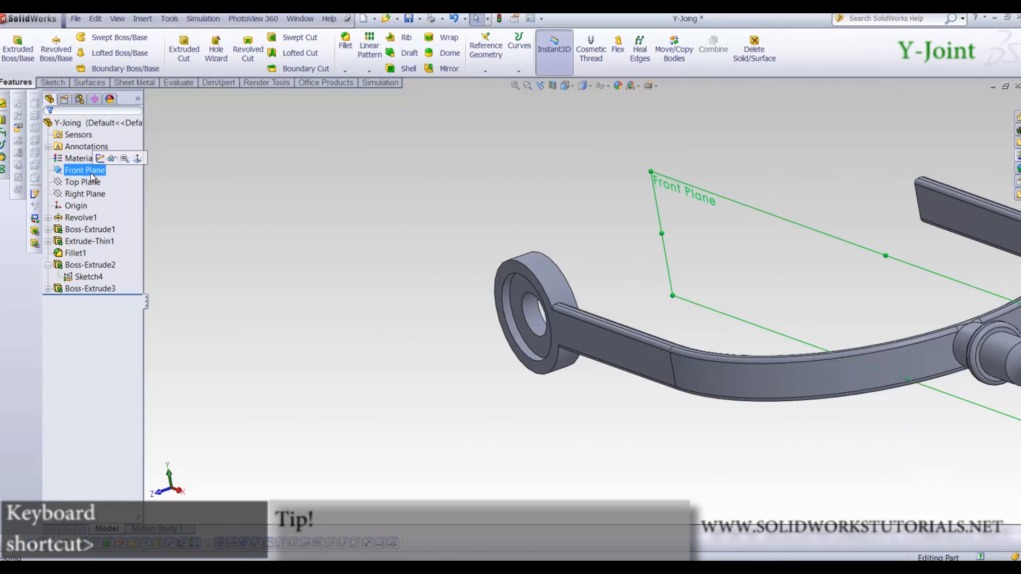
pyautogui.click(455, 69)
pyautogui.click(527, 282)
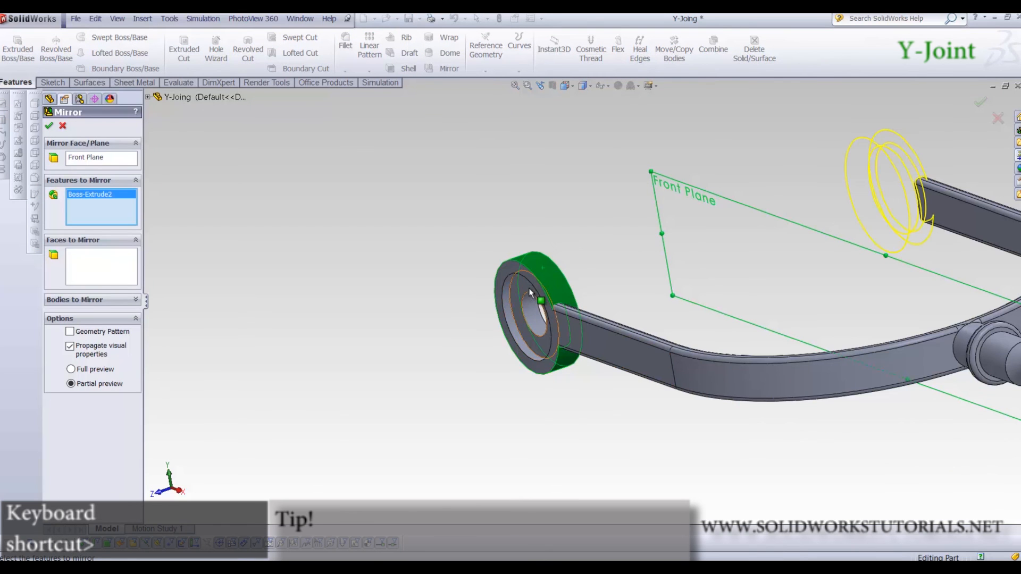
pyautogui.click(529, 289)
pyautogui.rightClick(530, 291)
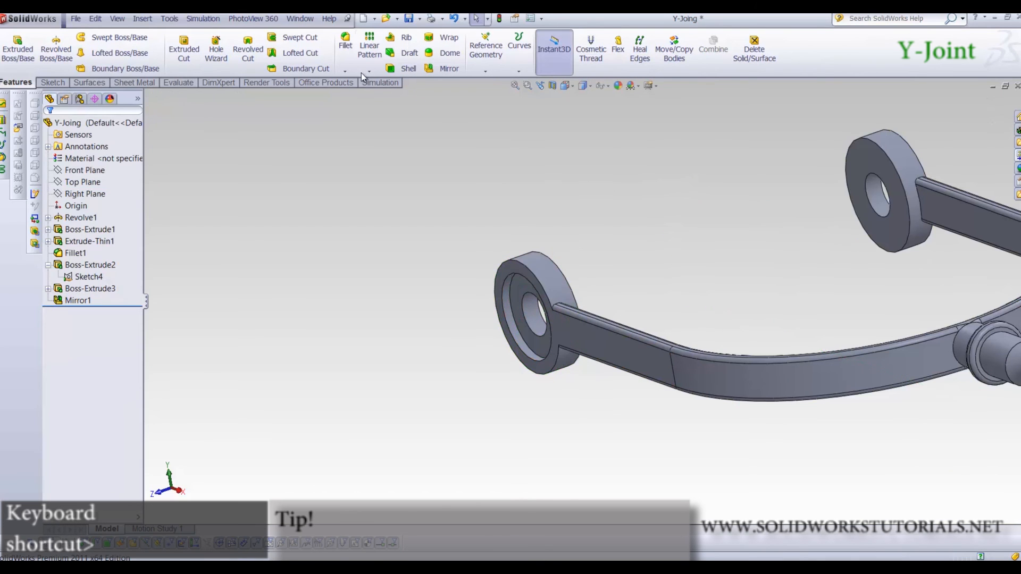
# Chamfer the 10 mm circular recess edge of both arm rings by 1 mm at 45 degrees
pyautogui.click(344, 73)
pyautogui.click(377, 99)
pyautogui.write('1')
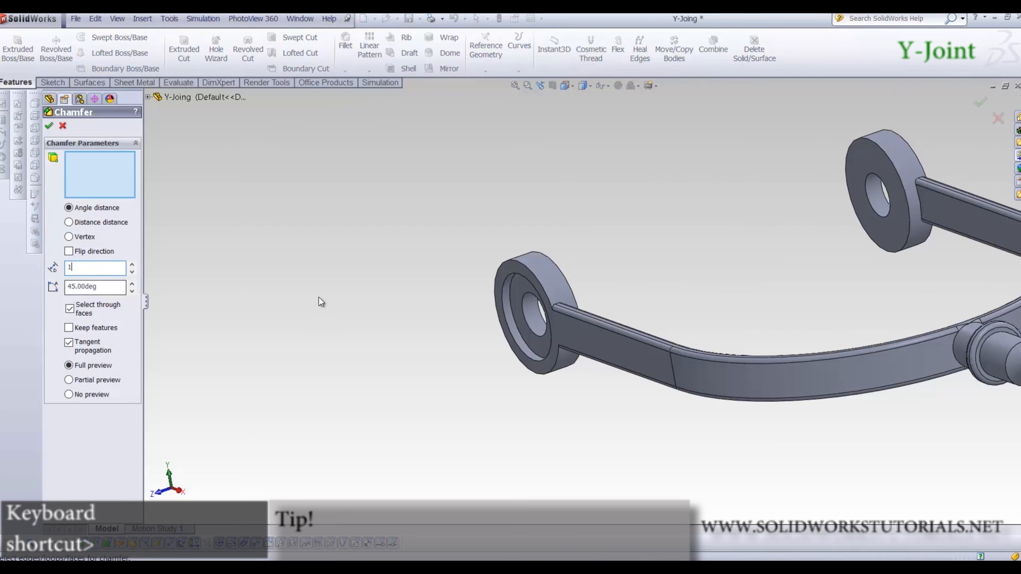
pyautogui.scroll(-3, 537, 314)
pyautogui.click(534, 301)
pyautogui.scroll(4, 534, 322)
pyautogui.moveTo(534, 322); pyautogui.dragTo(728, 342, button='middle')
pyautogui.scroll(-5, 804, 305)
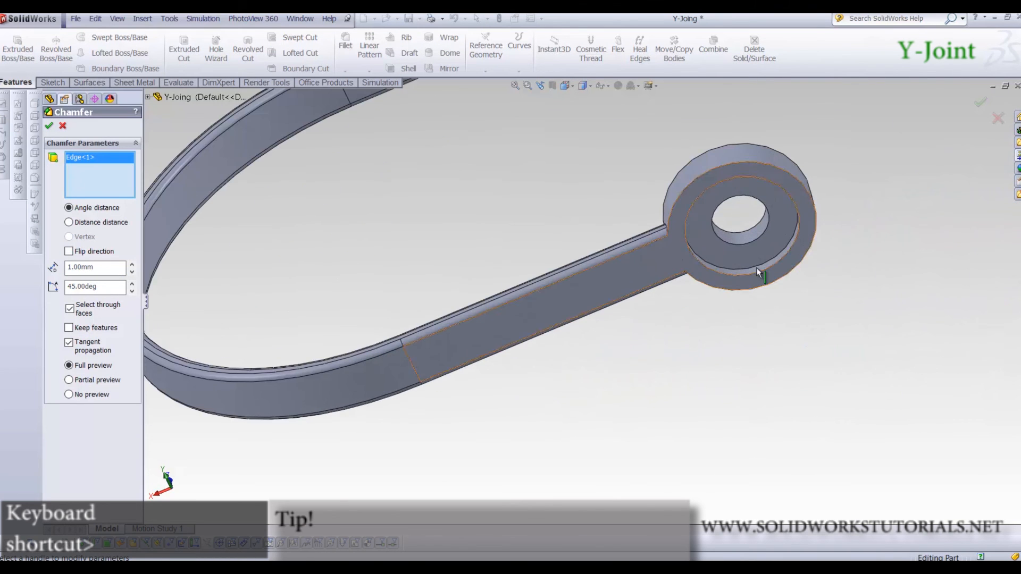
pyautogui.click(758, 268)
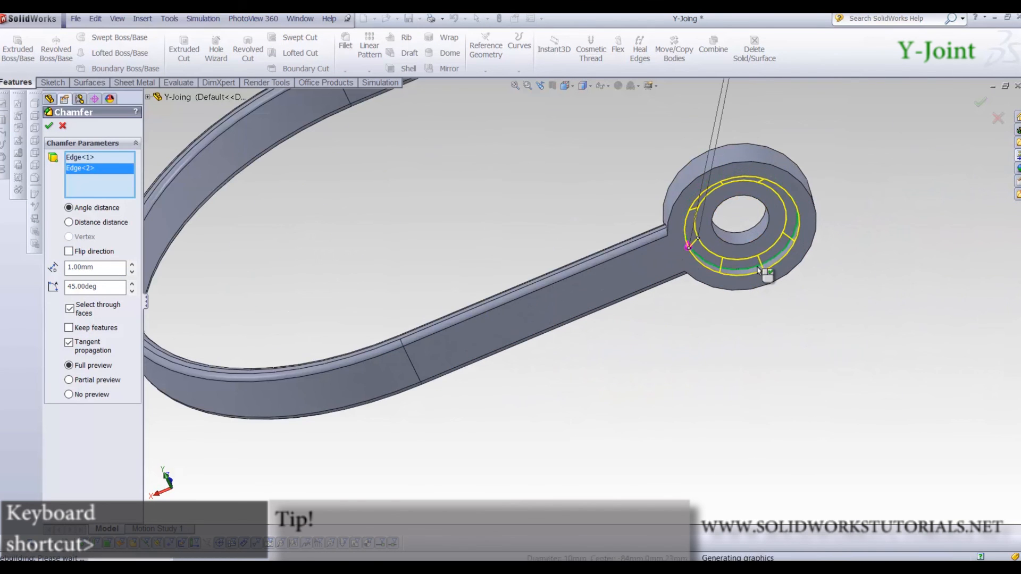
pyautogui.rightClick(758, 271)
pyautogui.scroll(5, 758, 272)
pyautogui.moveTo(543, 313); pyautogui.dragTo(674, 169, button='middle')
pyautogui.hotkey('ctrl', '7')
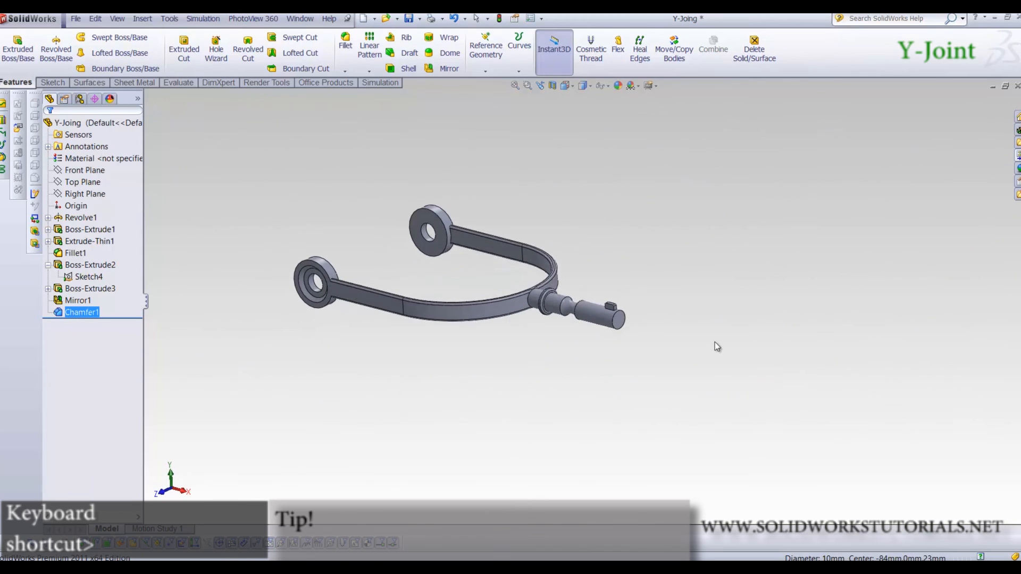
# Assign 1060 Alloy as the part's material and save the part
pyautogui.rightClick(88, 154)
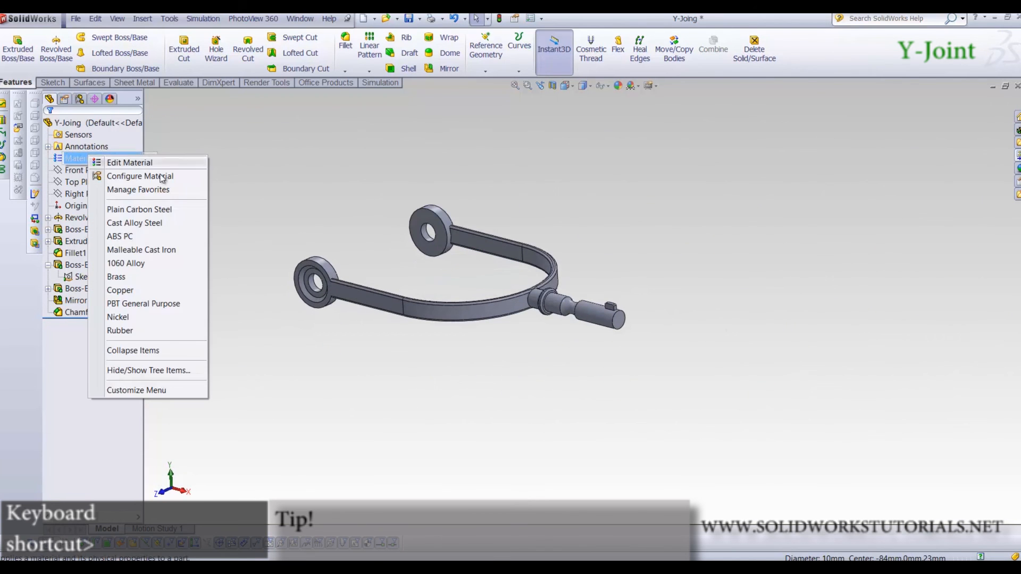
pyautogui.click(141, 264)
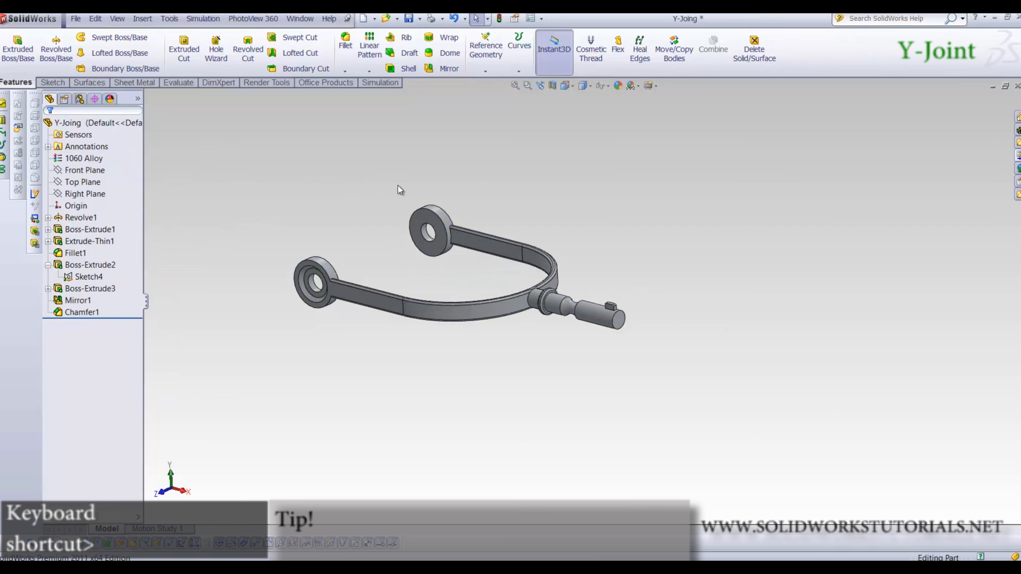
pyautogui.hotkey('ctrl', 's')
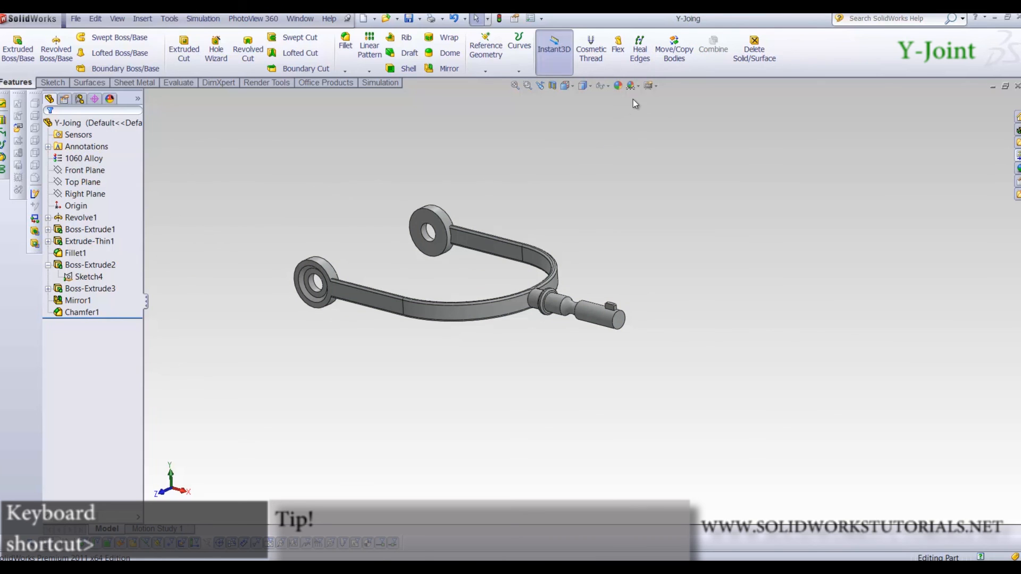
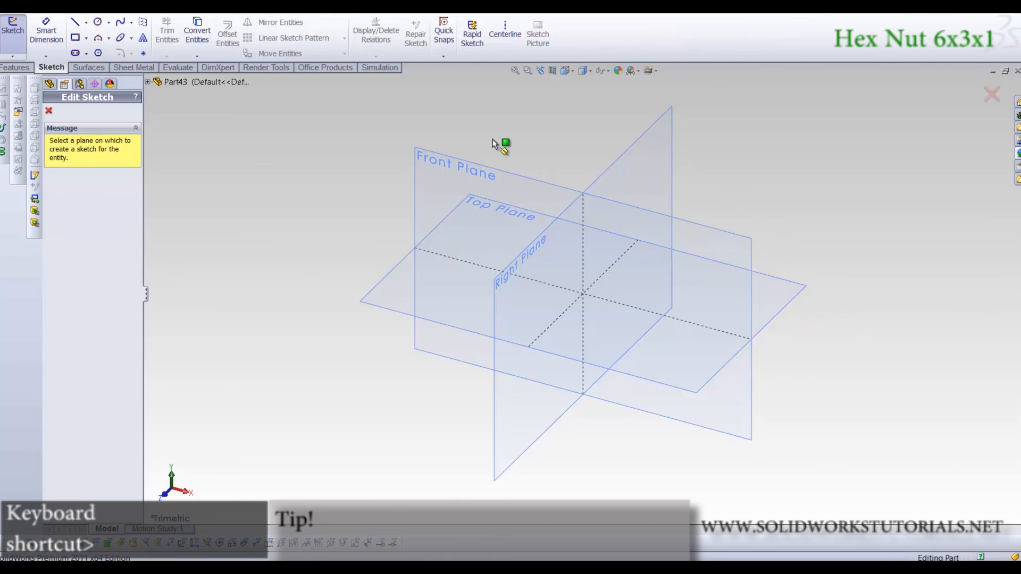
# Sketch a six-sided polygon on the new part's Front Plane, centred on the origin, with an inscribed circle about 36 mm in diameter
pyautogui.click(473, 166)
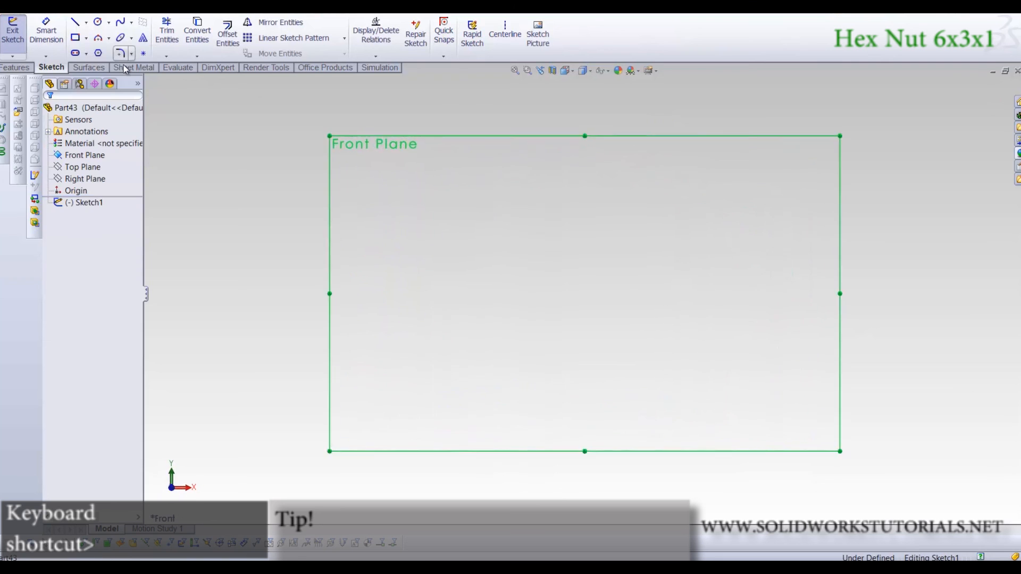
pyautogui.click(97, 54)
pyautogui.click(75, 177)
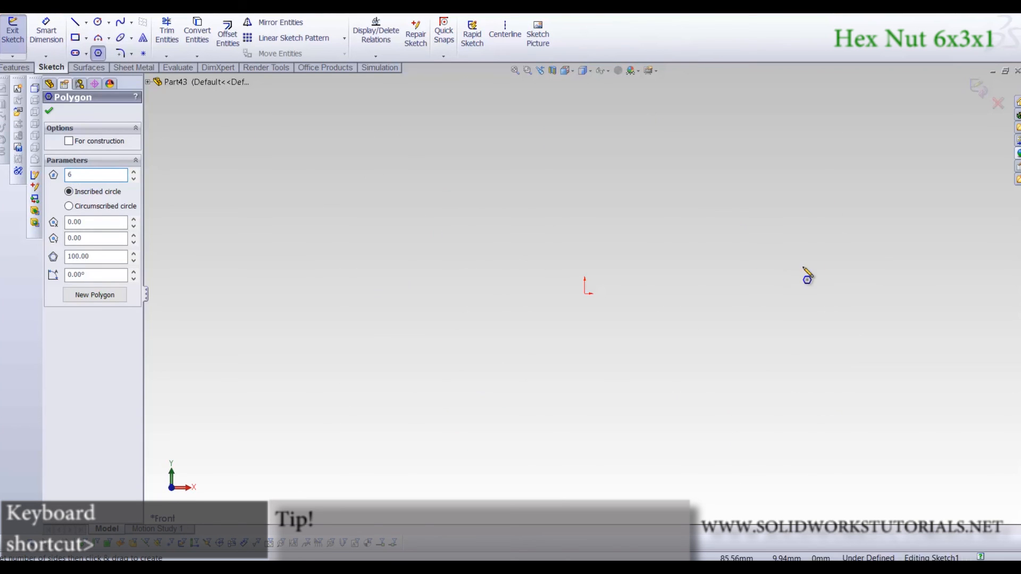
pyautogui.click(585, 294)
pyautogui.click(646, 294)
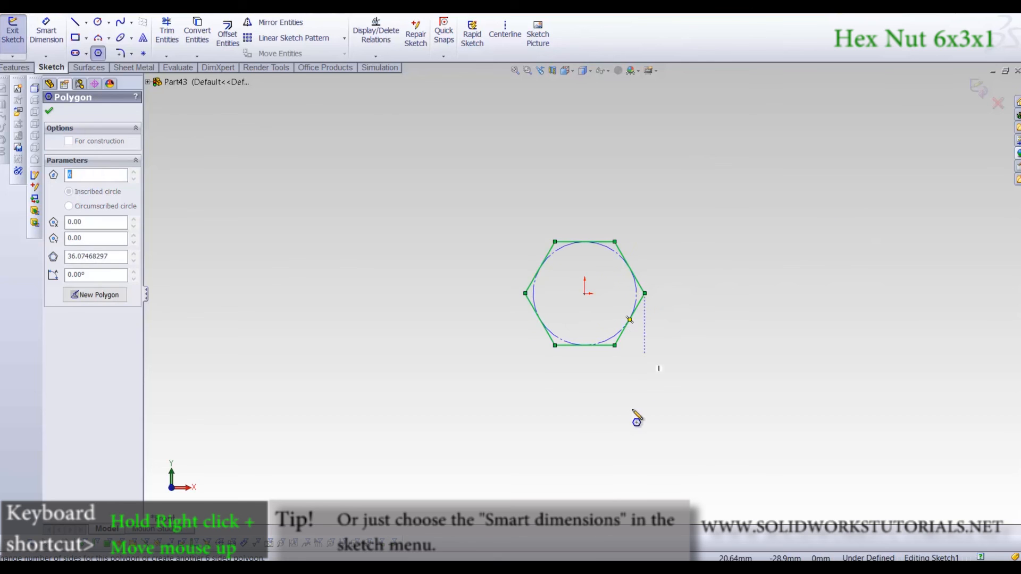
# Dimension the distance between the hexagon's two horizontal sides to 6 mm
pyautogui.moveTo(634, 412); pyautogui.dragTo(615, 367, button='right')
pyautogui.click(605, 347)
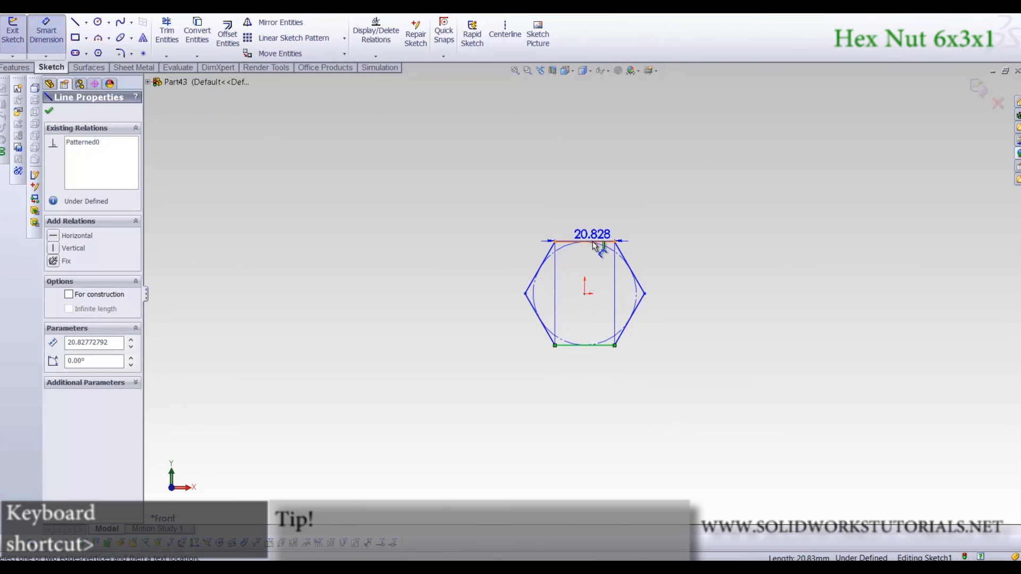
pyautogui.click(596, 243)
pyautogui.click(468, 302)
pyautogui.write('6')
pyautogui.press('Return')
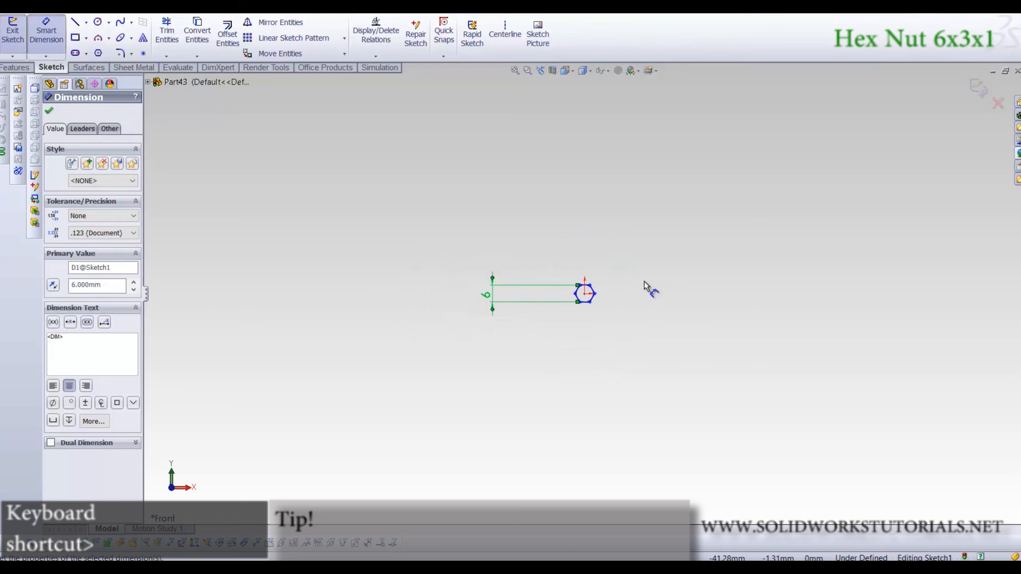
# Add a Horizontal relation to the hexagon's top side
pyautogui.scroll(-3, 553, 288)
pyautogui.scroll(-2, 553, 289)
pyautogui.press('Escape')
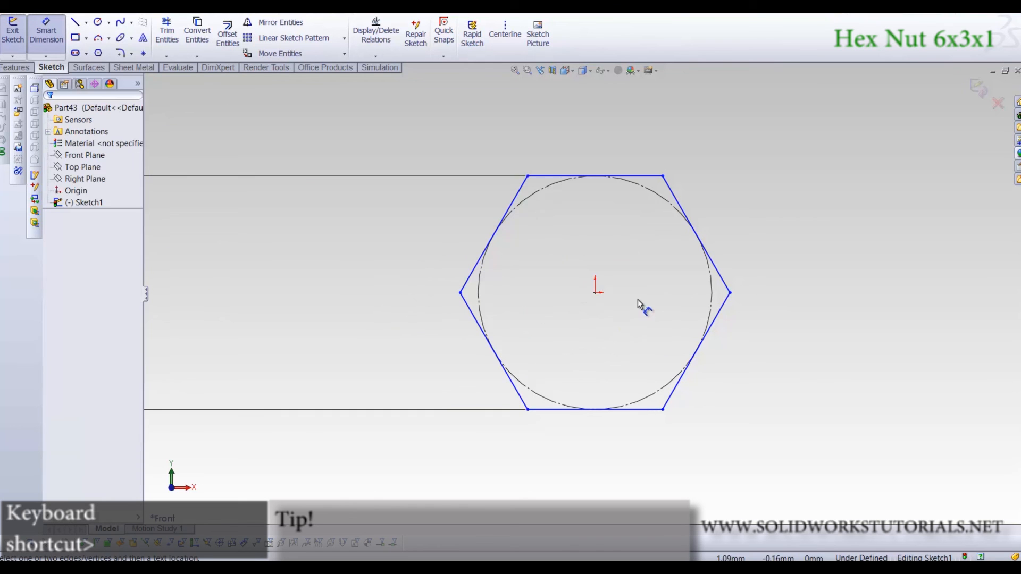
pyautogui.press('Escape')
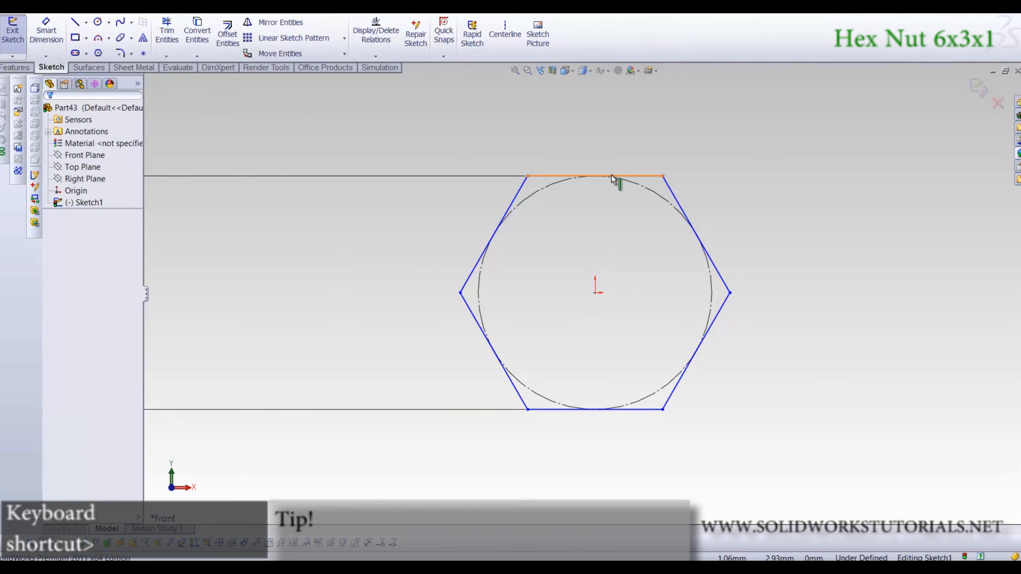
pyautogui.click(615, 177)
pyautogui.click(54, 239)
pyautogui.press('Escape')
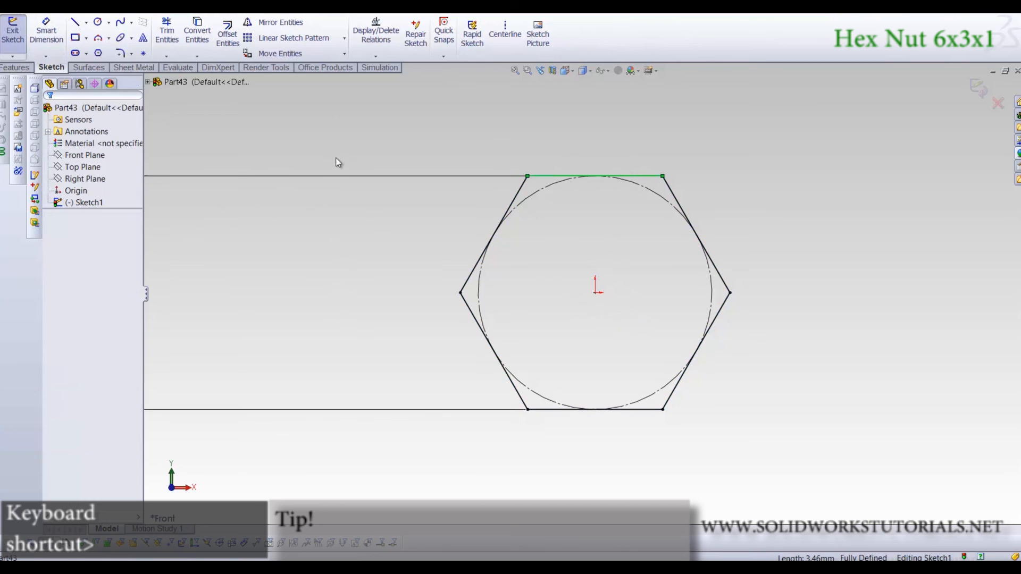
# Sketch a circle about 3 mm in diameter inside the hexagon, centred on the origin
pyautogui.scroll(2, 549, 210)
pyautogui.scroll(-2, 604, 296)
pyautogui.scroll(-2, 604, 296)
pyautogui.moveTo(494, 301); pyautogui.dragTo(518, 301, button='right')
pyautogui.click(519, 301)
pyautogui.click(532, 215)
# Dimension the inner circle's diameter to 3.1 mm
pyautogui.moveTo(642, 272); pyautogui.dragTo(626, 204, button='right')
pyautogui.click(580, 237)
pyautogui.click(518, 278)
pyautogui.write('3.1')
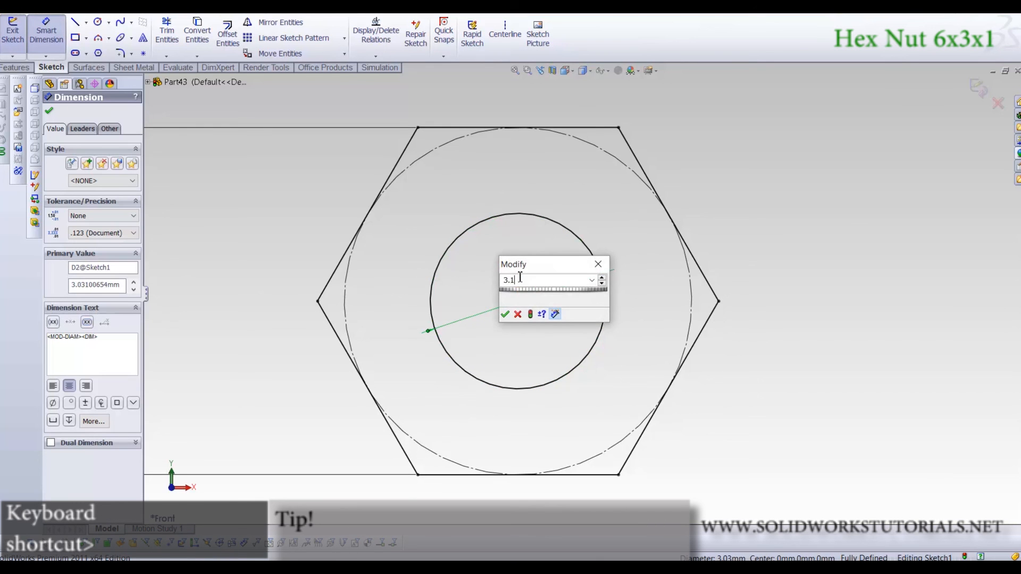
pyautogui.press('Return')
pyautogui.scroll(2, 584, 293)
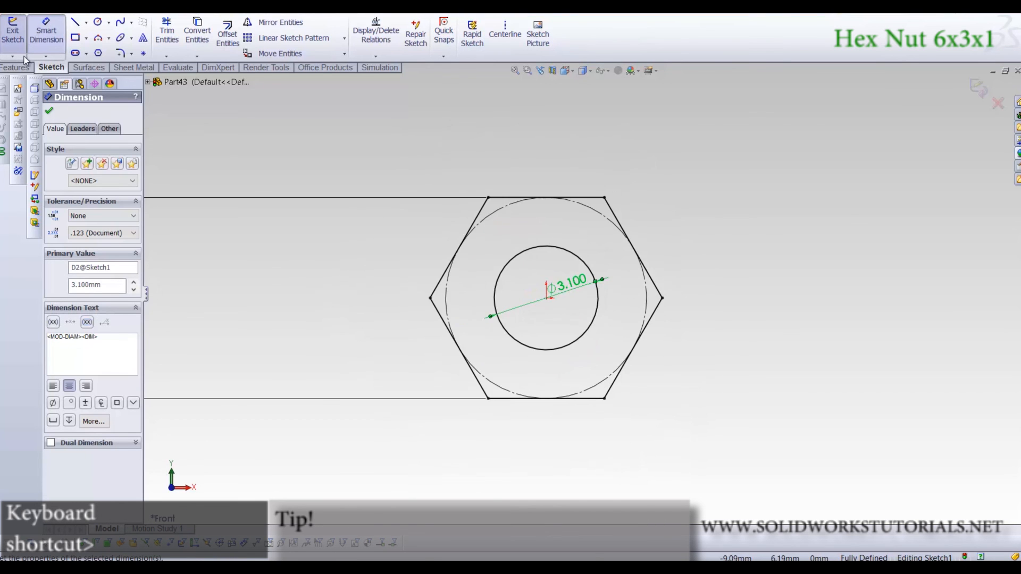
# Extrude the hexagon with its central hole as a 1 mm thick boss using the Mid Plane end condition
pyautogui.click(16, 68)
pyautogui.click(20, 33)
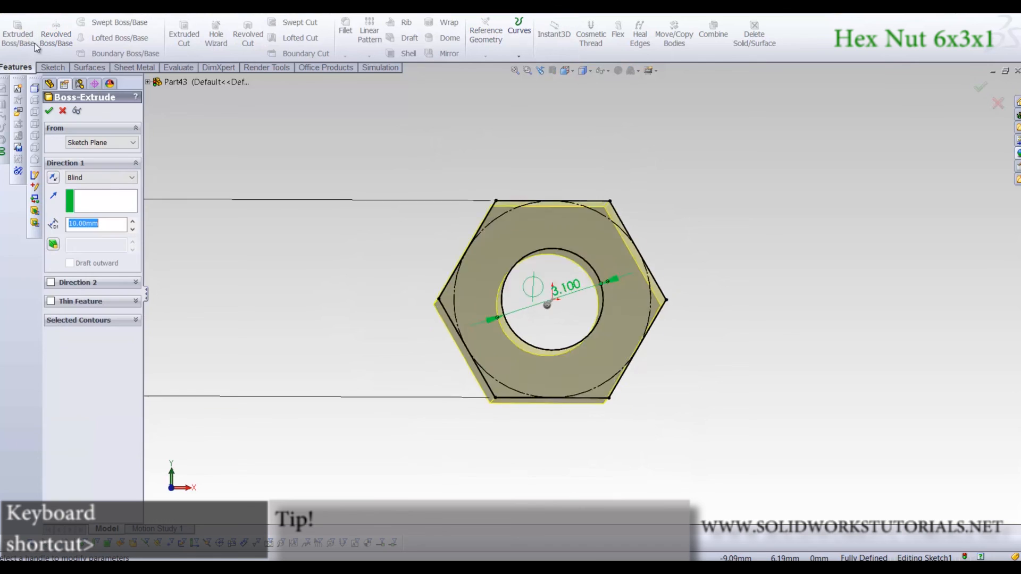
pyautogui.click(100, 178)
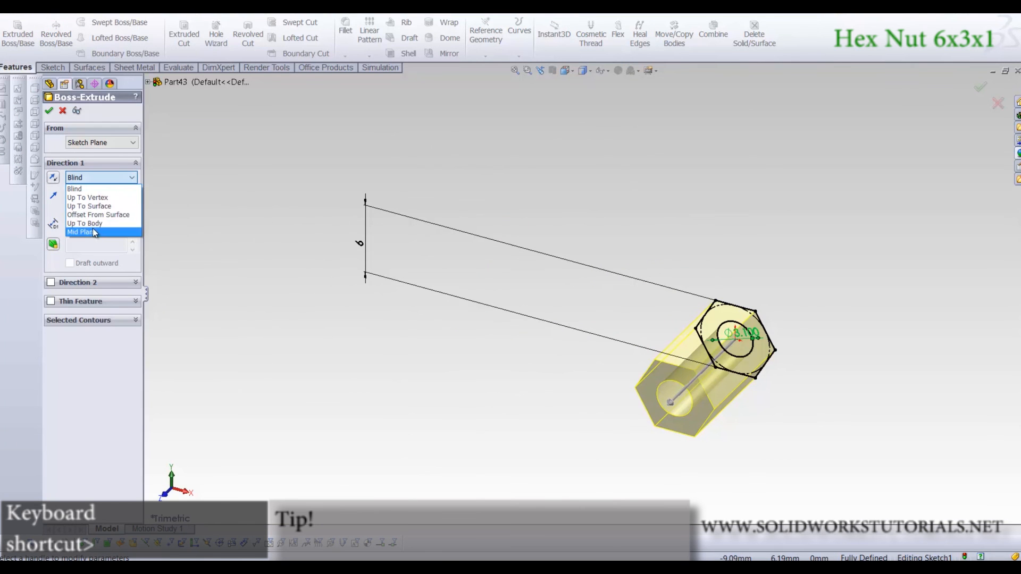
pyautogui.click(92, 228)
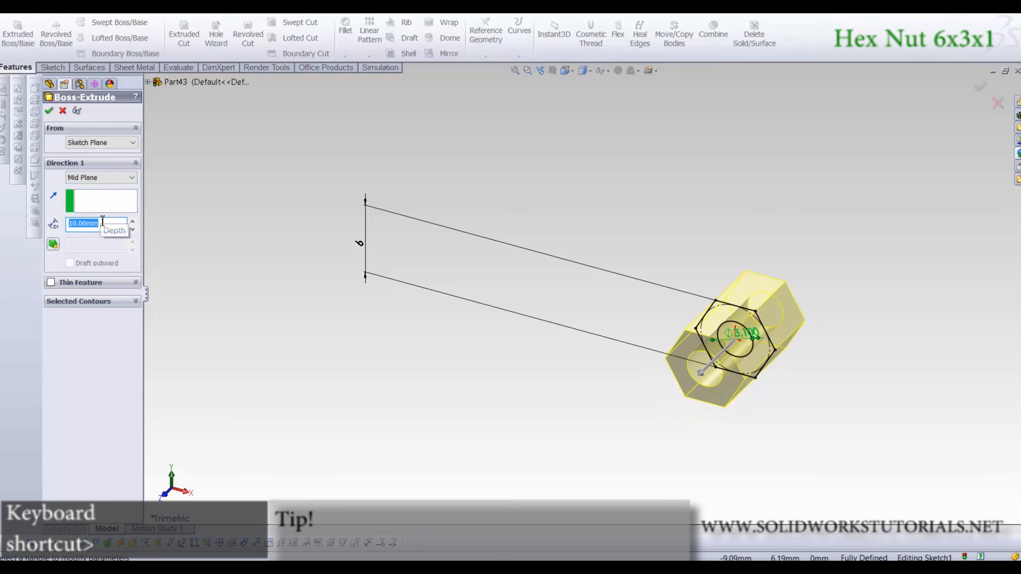
pyautogui.write('1')
pyautogui.press('Return')
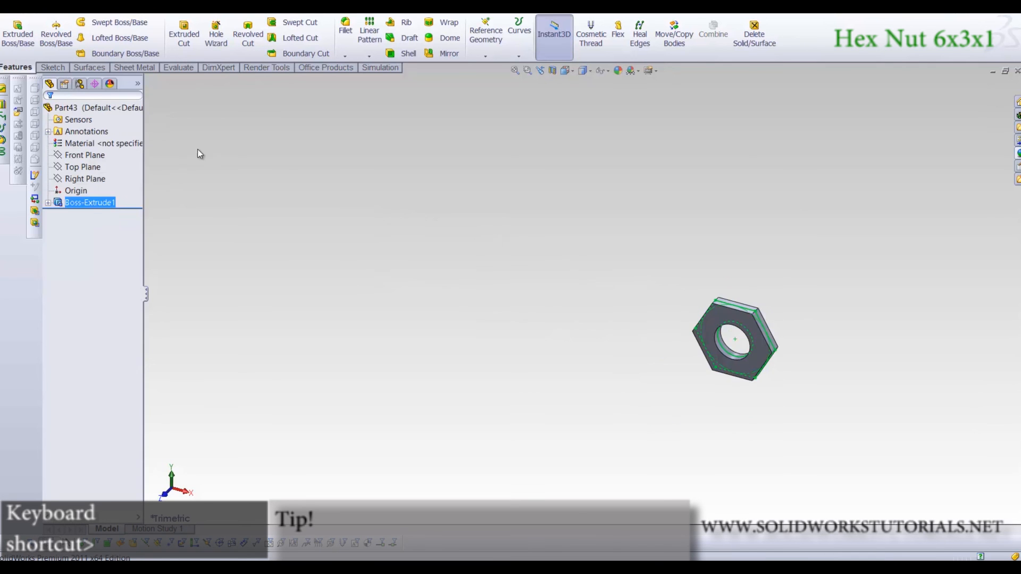
# Assign 1060 Alloy as the hex nut's material
pyautogui.scroll(-5, 722, 346)
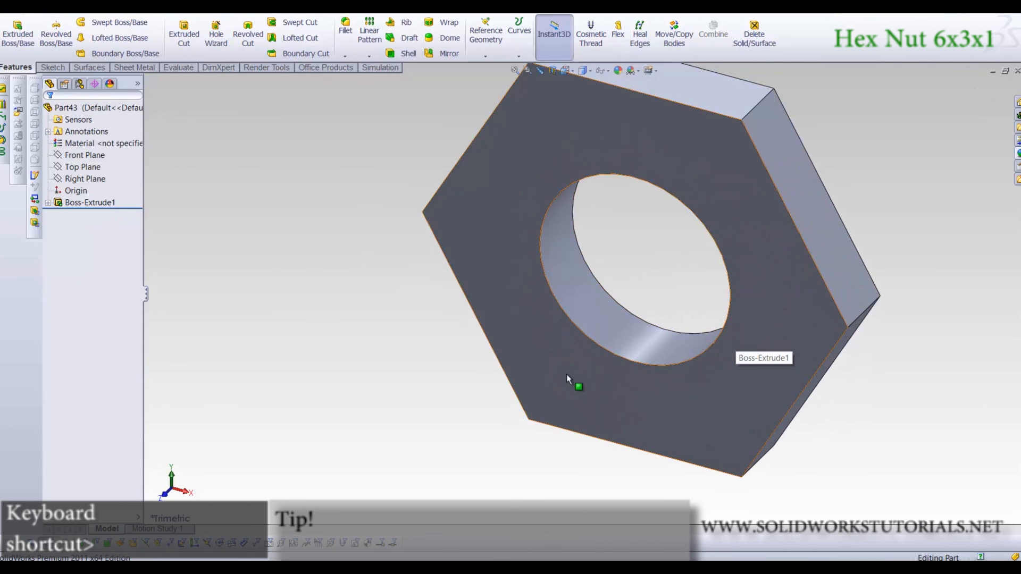
pyautogui.rightClick(81, 143)
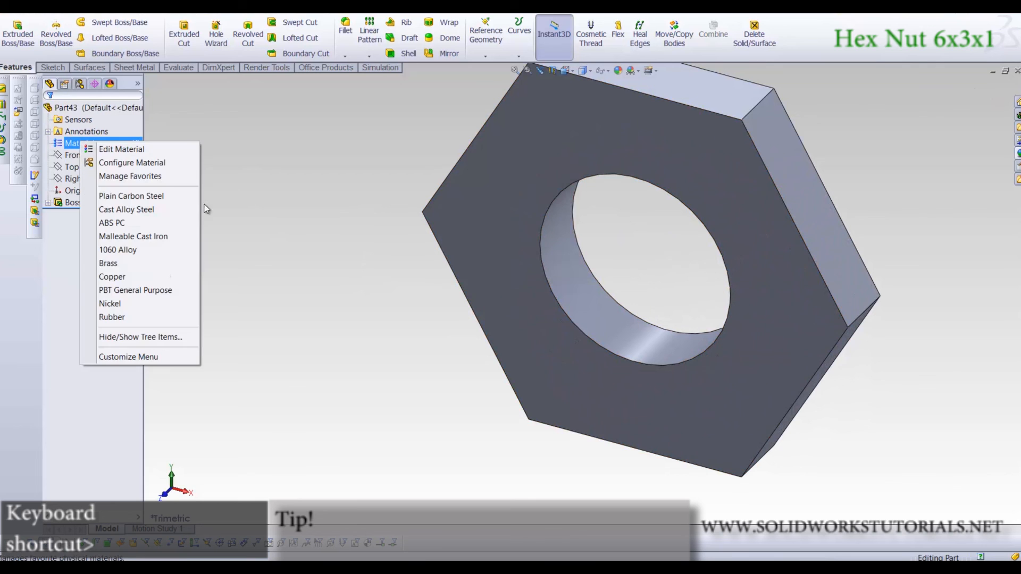
pyautogui.click(135, 250)
pyautogui.scroll(3, 477, 329)
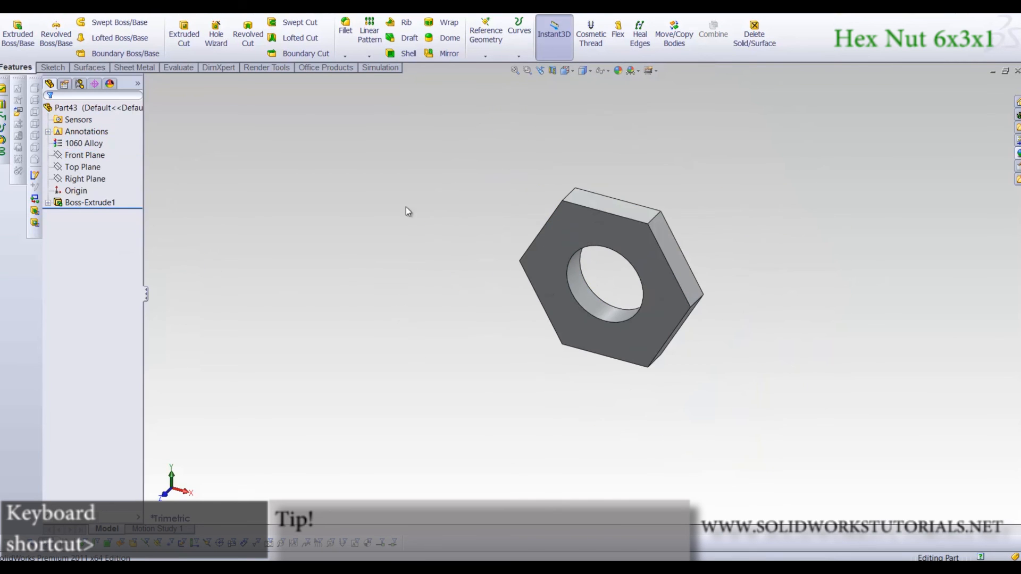
# Save the part in the Lamp tutorial folder as "Hex nut 6x3x1"
pyautogui.hotkey('ctrl', 's')
pyautogui.click(166, 39)
pyautogui.click(139, 137)
pyautogui.doubleClick(140, 137)
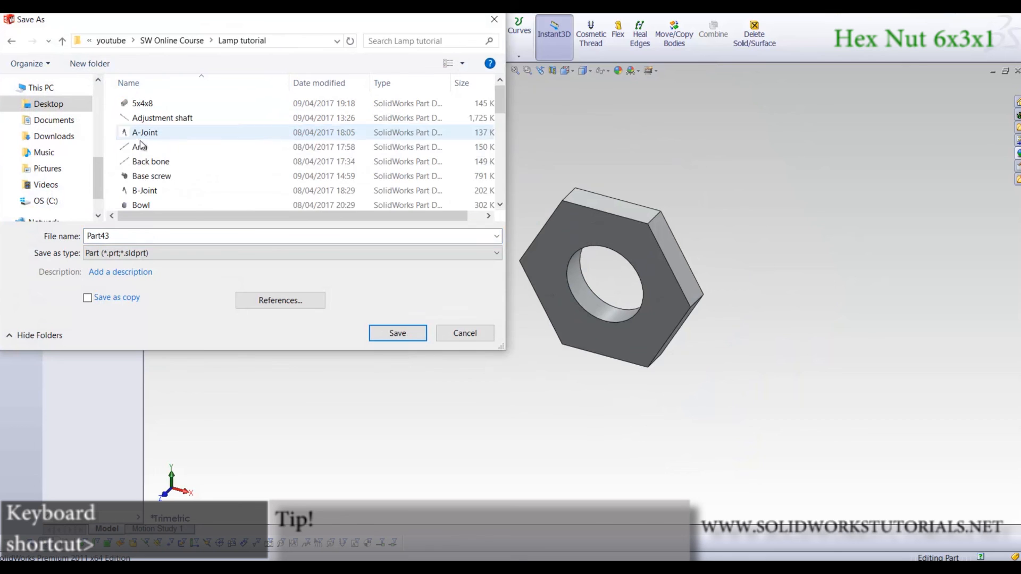
pyautogui.doubleClick(141, 236)
pyautogui.write('Hex nut 6x3x1')
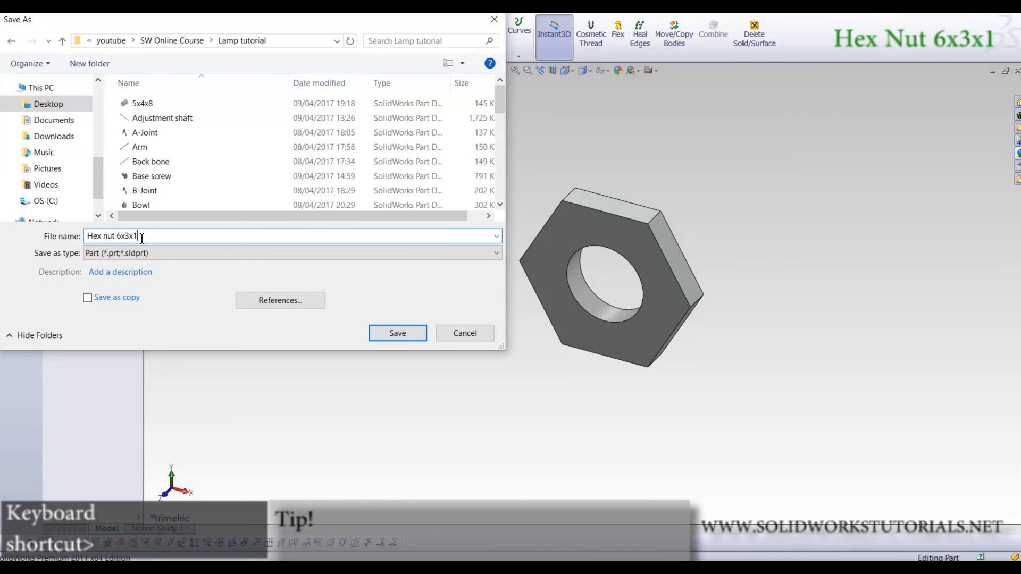
pyautogui.press('Return')
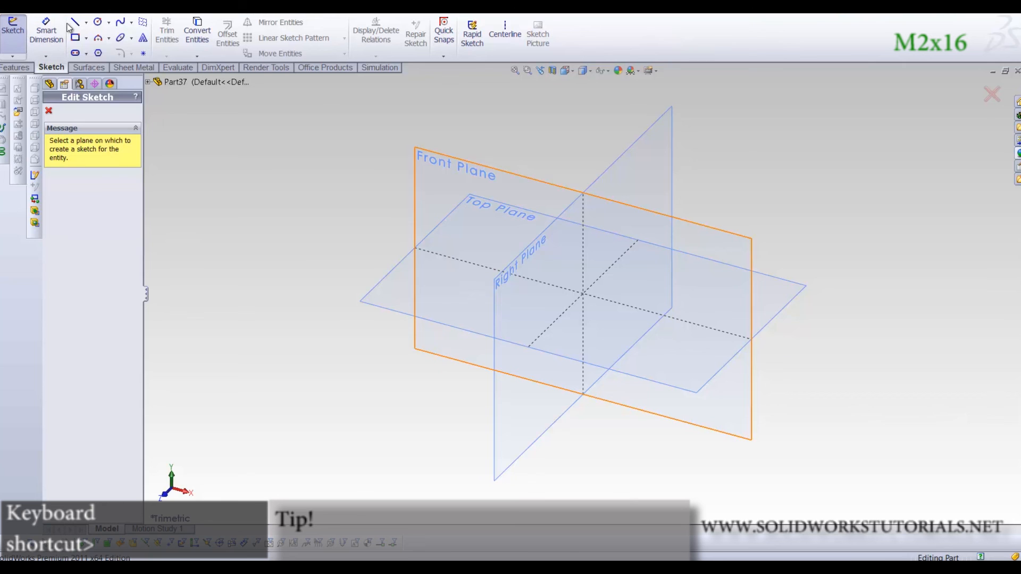
# Sketch a circle centred on the origin on the new part's Front Plane and dimension its diameter to 2 mm
pyautogui.click(438, 166)
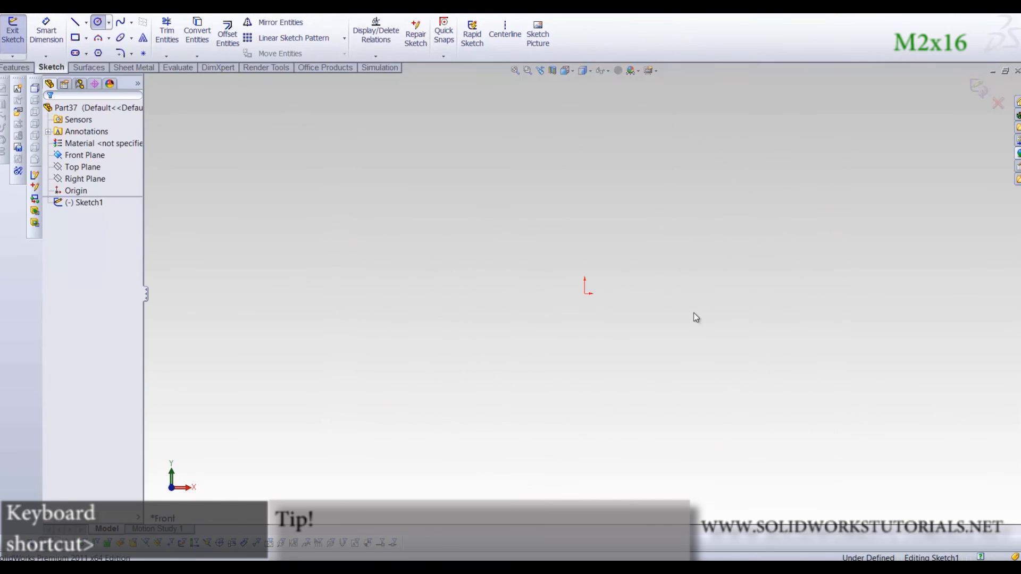
pyautogui.moveTo(585, 293); pyautogui.dragTo(585, 345)
pyautogui.moveTo(616, 398); pyautogui.dragTo(632, 231, button='right')
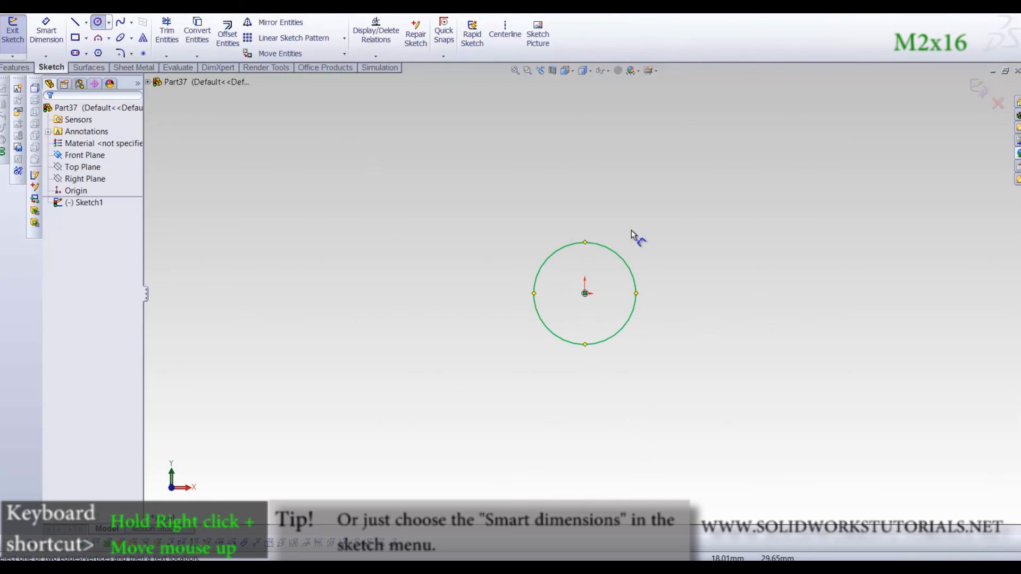
pyautogui.click(622, 260)
pyautogui.click(606, 313)
pyautogui.write('2mm')
pyautogui.press('Return')
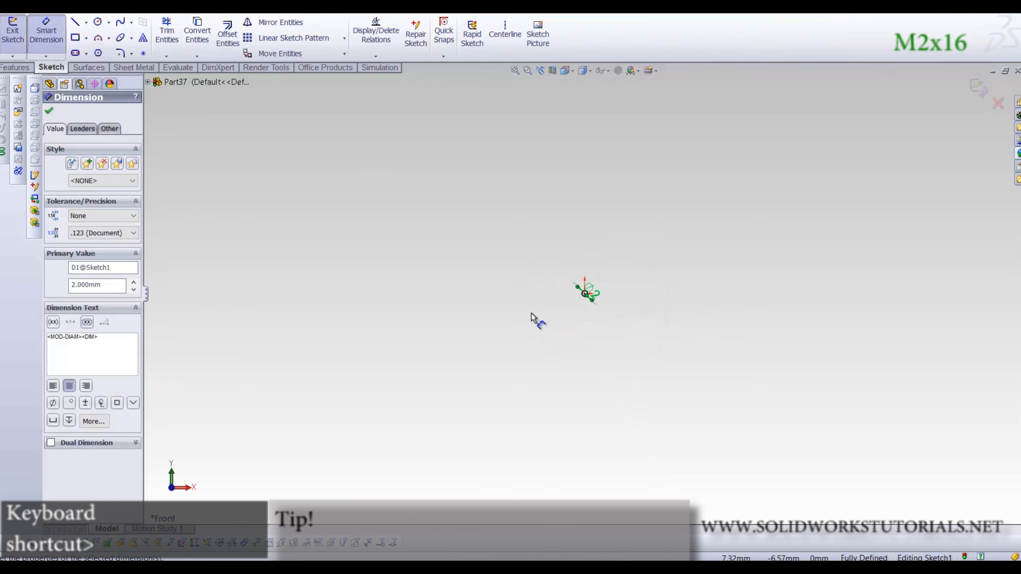
# Extrude the 2 mm circle 16 mm into a solid rod
pyautogui.click(16, 67)
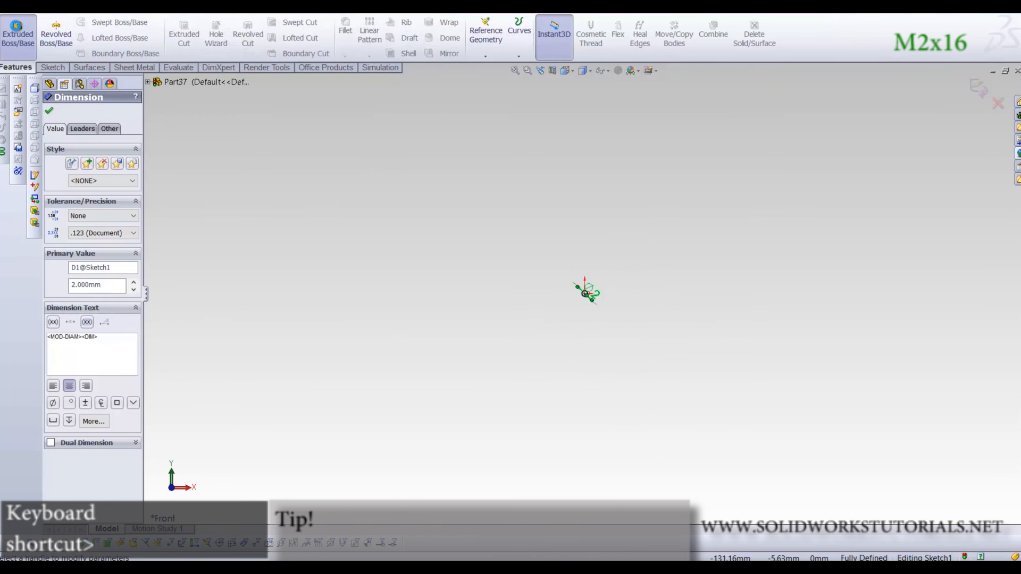
pyautogui.click(16, 27)
pyautogui.write('16')
pyautogui.press('Return')
pyautogui.press('Return')
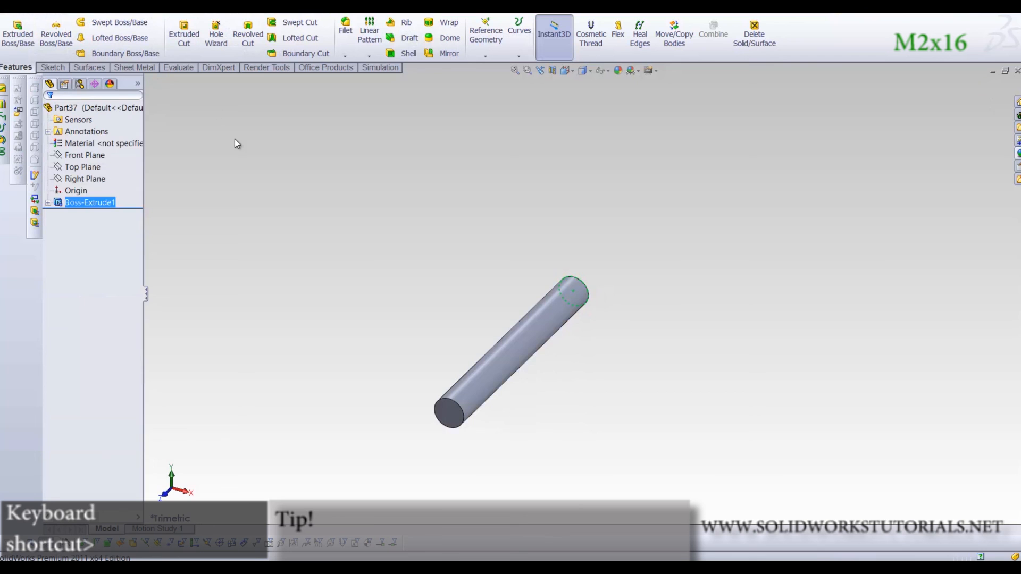
# Assign 1060 Alloy to the rod and save the part in the Lamp tutorial folder as M2x16
pyautogui.rightClick(123, 143)
pyautogui.click(177, 252)
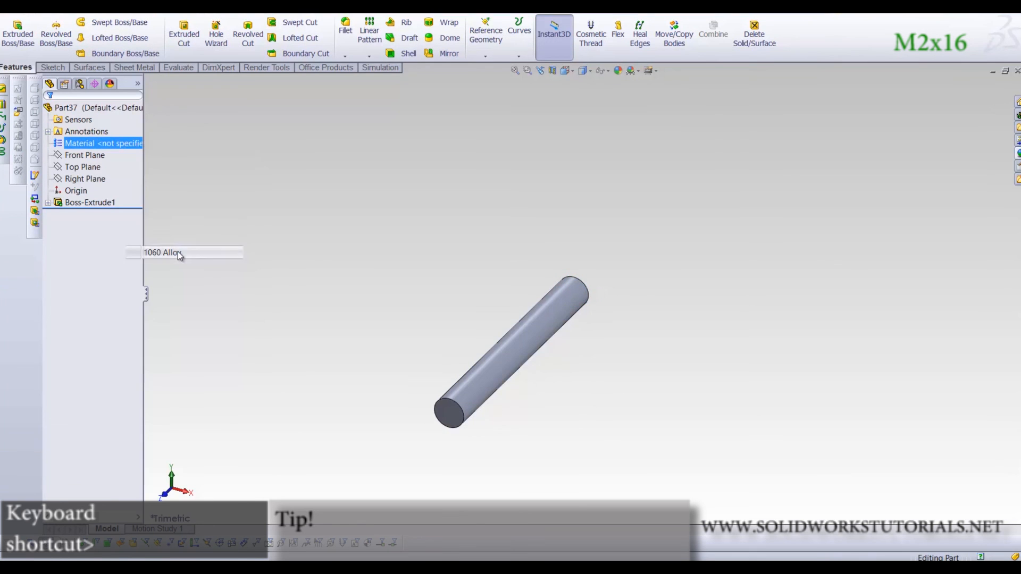
pyautogui.hotkey('ctrl', 's')
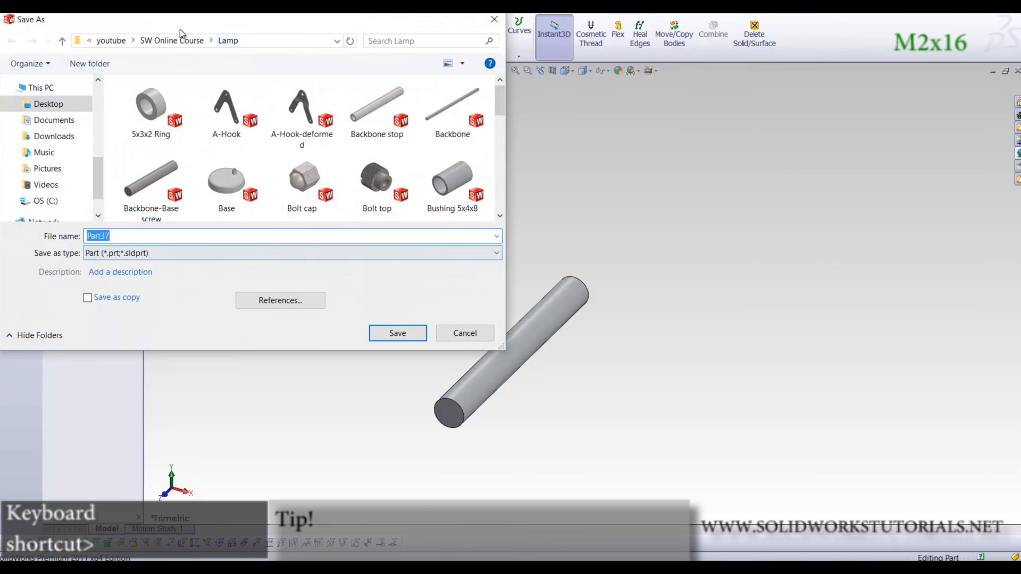
pyautogui.click(186, 42)
pyautogui.click(138, 140)
pyautogui.doubleClick(139, 134)
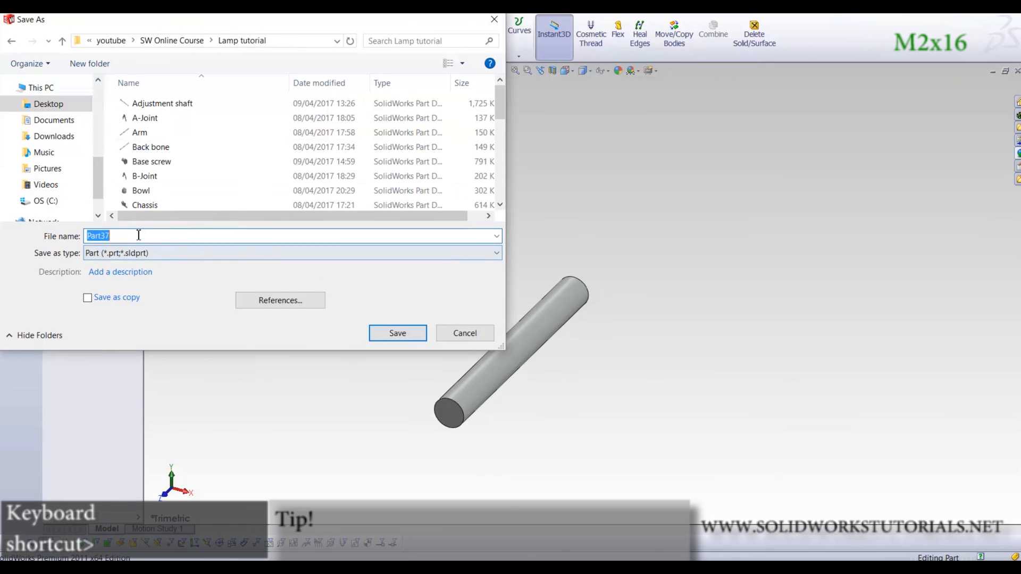
pyautogui.write('2')
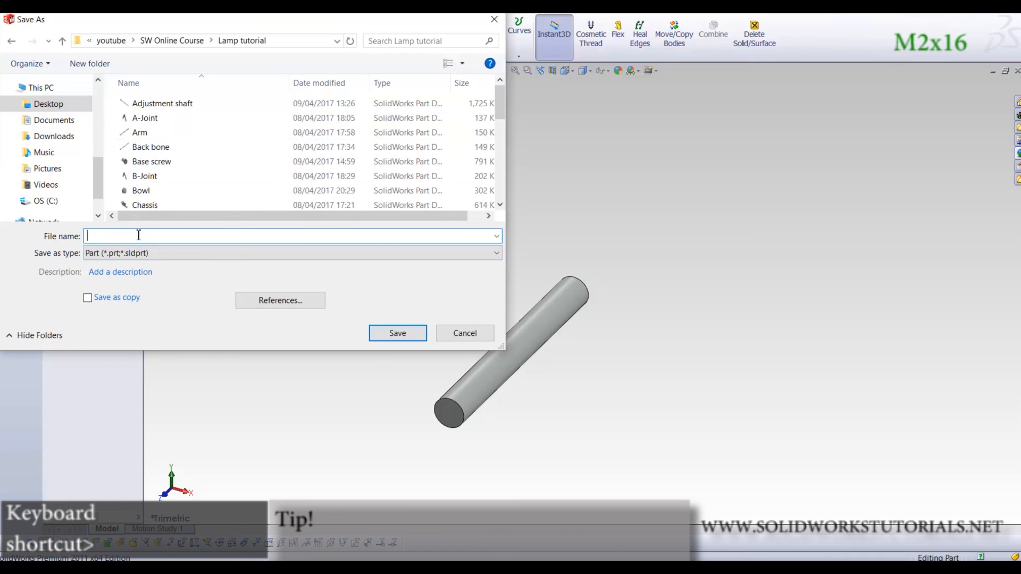
pyautogui.write('M2x16')
pyautogui.press('Return')
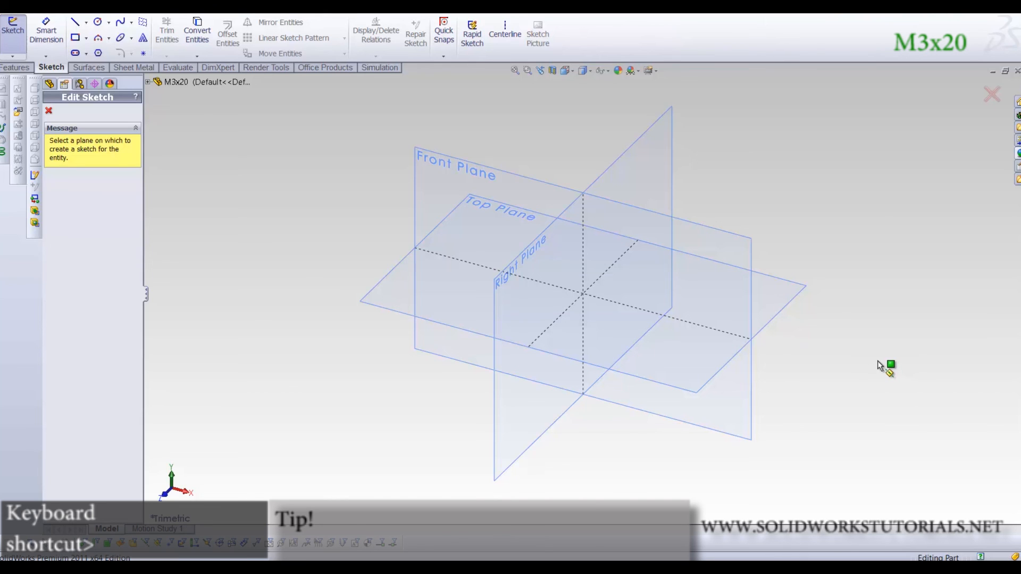
# On the Front Plane of the M3x20 part, sketch a circle centred on the origin and dimension its diameter to 3 mm
pyautogui.click(445, 155)
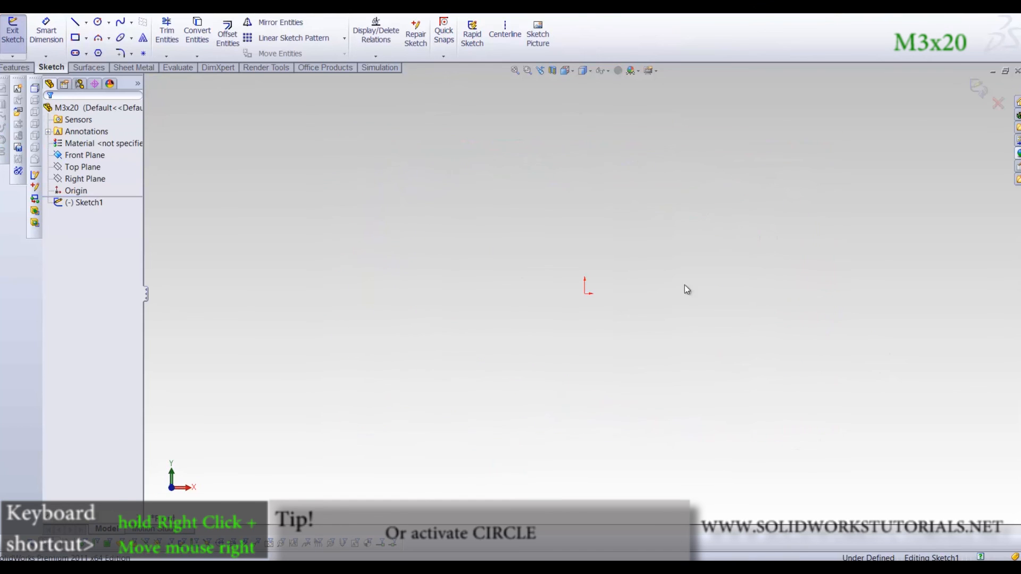
pyautogui.moveTo(684, 285); pyautogui.dragTo(734, 285, button='right')
pyautogui.click(585, 292)
pyautogui.click(564, 350)
pyautogui.moveTo(607, 287); pyautogui.dragTo(612, 244, button='right')
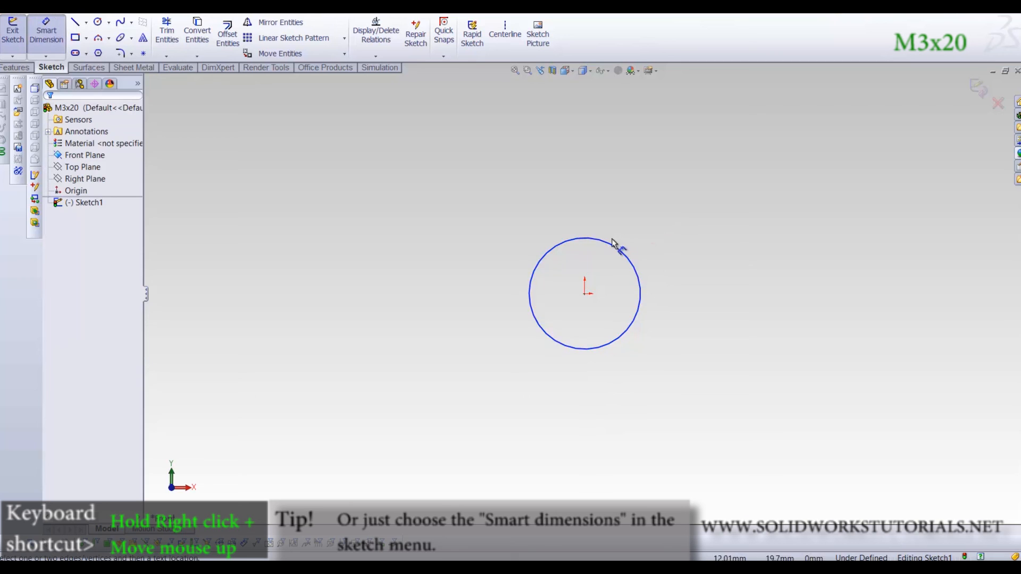
pyautogui.click(611, 246)
pyautogui.click(617, 303)
pyautogui.write('3')
pyautogui.press('Return')
# Extrude the 3 mm circle 20 mm and assign 1060 Alloy as the M3x20 part's material
pyautogui.click(14, 67)
pyautogui.click(17, 35)
pyautogui.write('20')
pyautogui.press('Return')
pyautogui.rightClick(116, 144)
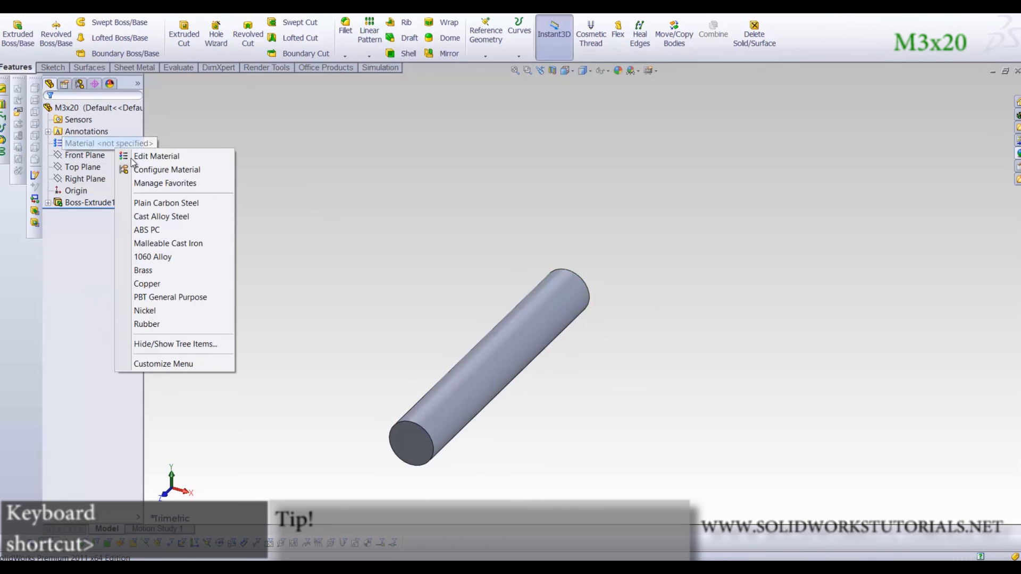
pyautogui.click(160, 258)
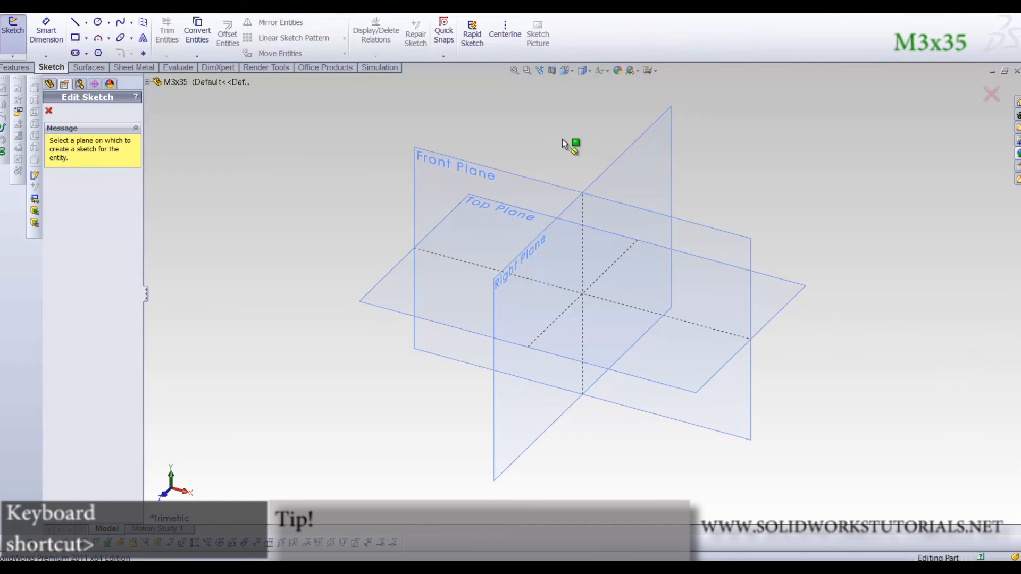
# On the Front Plane of the M3x35 part, sketch a circle centred on the origin and dimension its diameter to 3 mm
pyautogui.click(463, 166)
pyautogui.moveTo(419, 267); pyautogui.dragTo(576, 299, button='right')
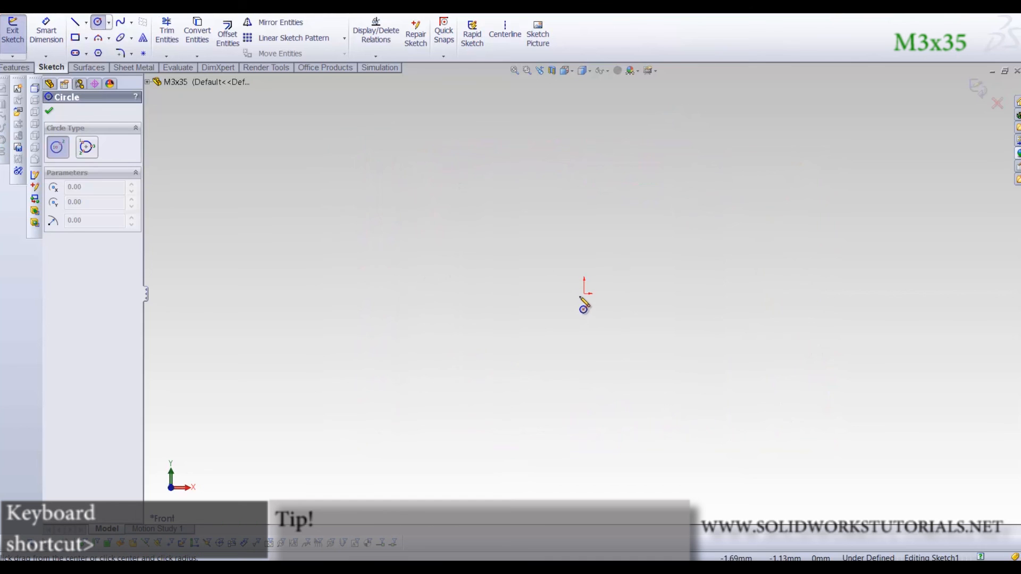
pyautogui.moveTo(589, 305); pyautogui.dragTo(529, 337)
pyautogui.moveTo(529, 337); pyautogui.dragTo(623, 192, button='right')
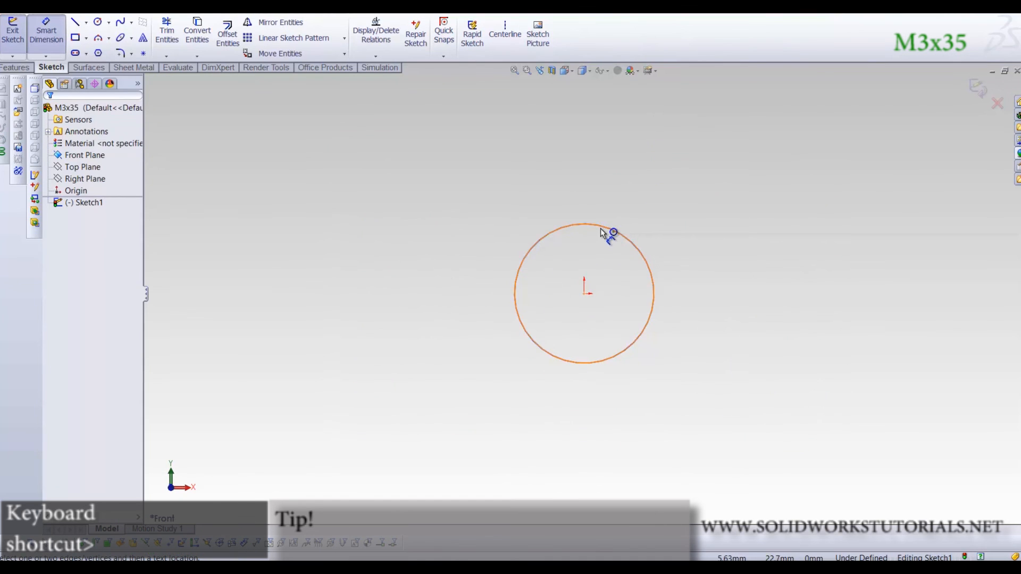
pyautogui.click(628, 326)
pyautogui.click(615, 307)
pyautogui.write('3')
pyautogui.press('Return')
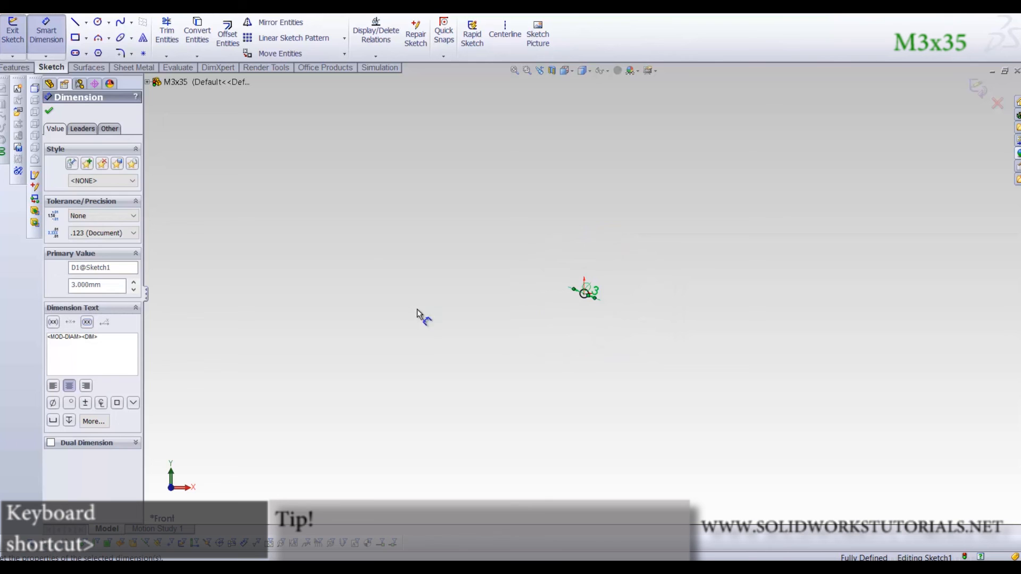
# Extrude the 3 mm circle 35 mm and assign 1060 Alloy as the M3x35 part's material
pyautogui.click(16, 67)
pyautogui.click(18, 34)
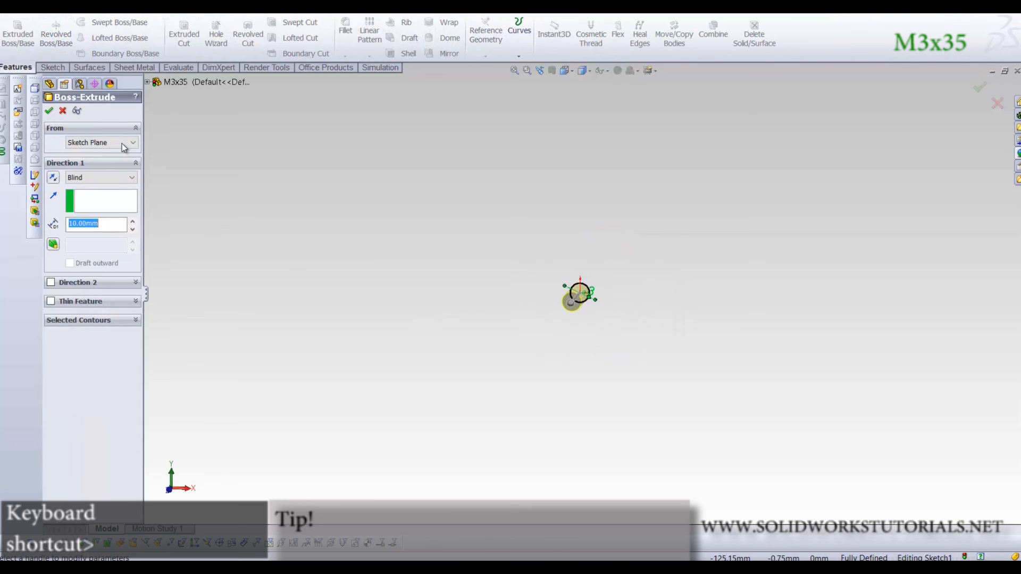
pyautogui.write('35')
pyautogui.press('Return')
pyautogui.press('Return')
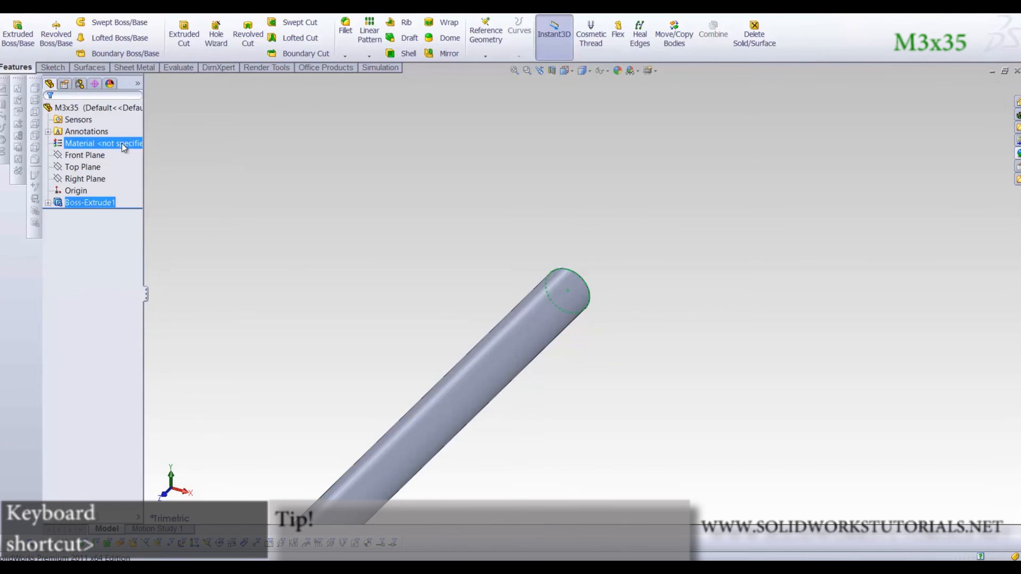
pyautogui.rightClick(121, 149)
pyautogui.click(222, 251)
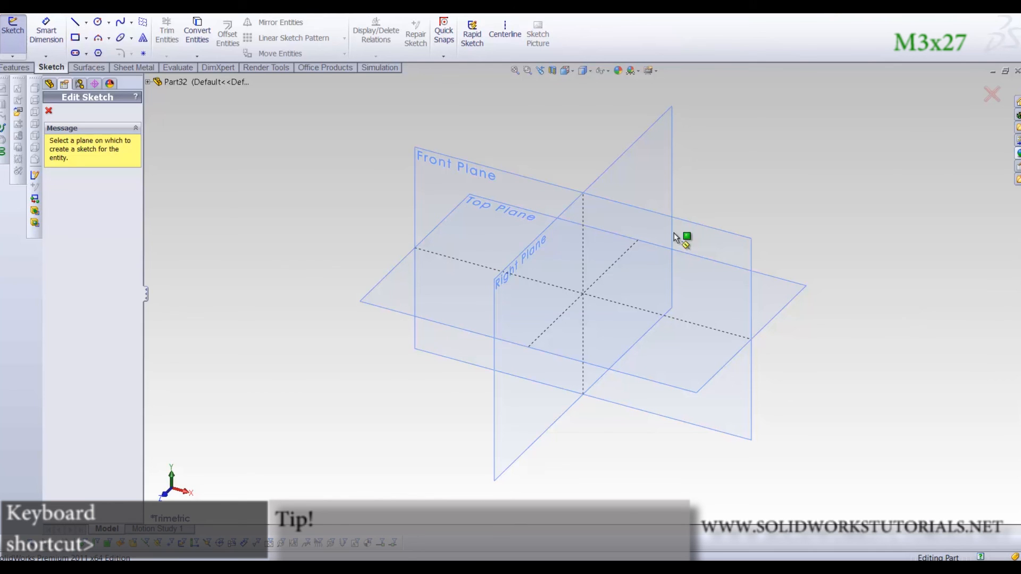
# On the Front Plane of the M3x27 part, sketch a circle centred on the origin and dimension its diameter to 3 mm
pyautogui.click(543, 189)
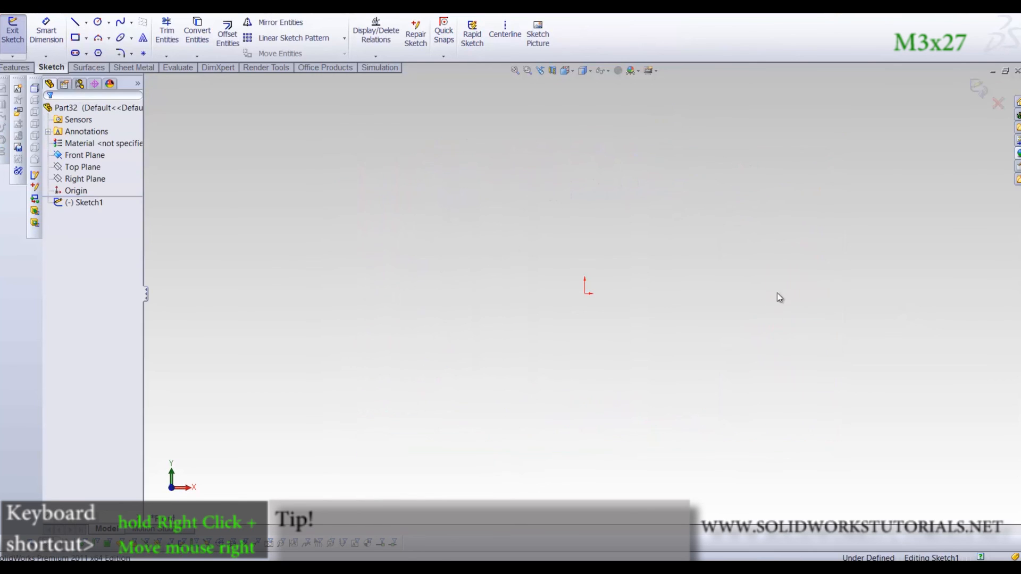
pyautogui.moveTo(563, 295); pyautogui.dragTo(599, 298, button='right')
pyautogui.click(617, 232)
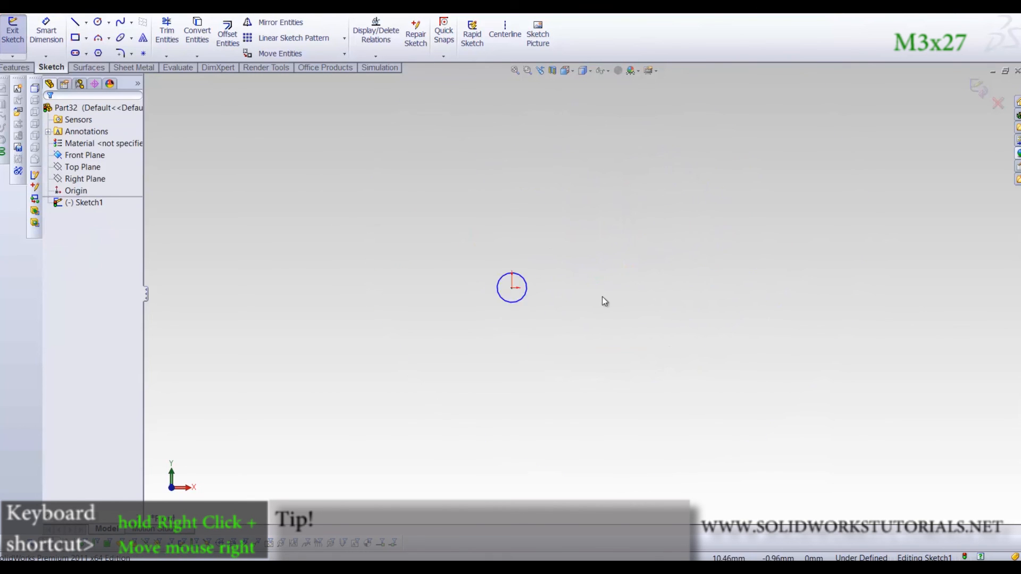
pyautogui.scroll(5, 444, 292)
pyautogui.moveTo(445, 291); pyautogui.dragTo(577, 236, button='right')
pyautogui.click(577, 235)
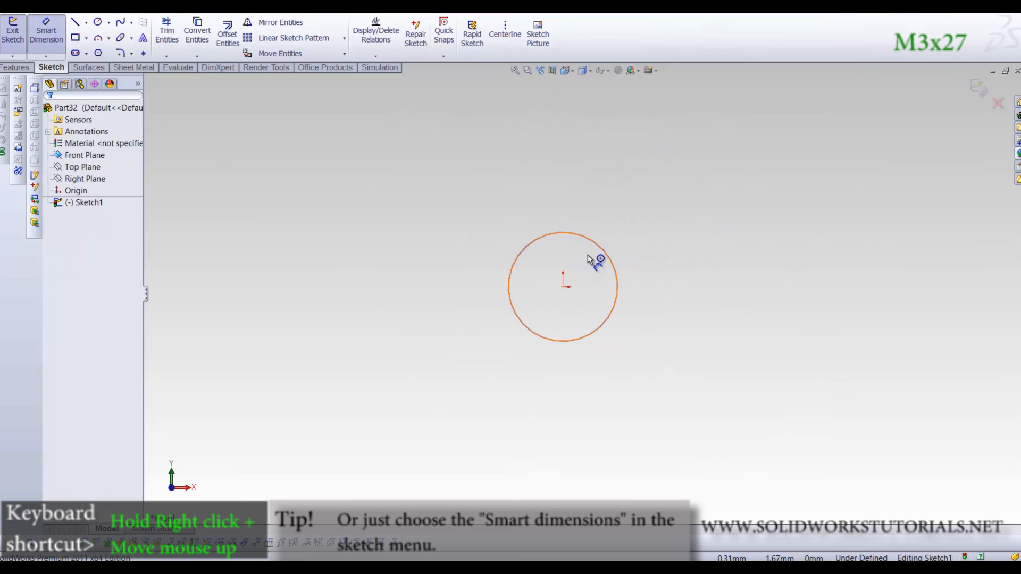
pyautogui.click(595, 280)
pyautogui.write('3.000mm')
pyautogui.press('Return')
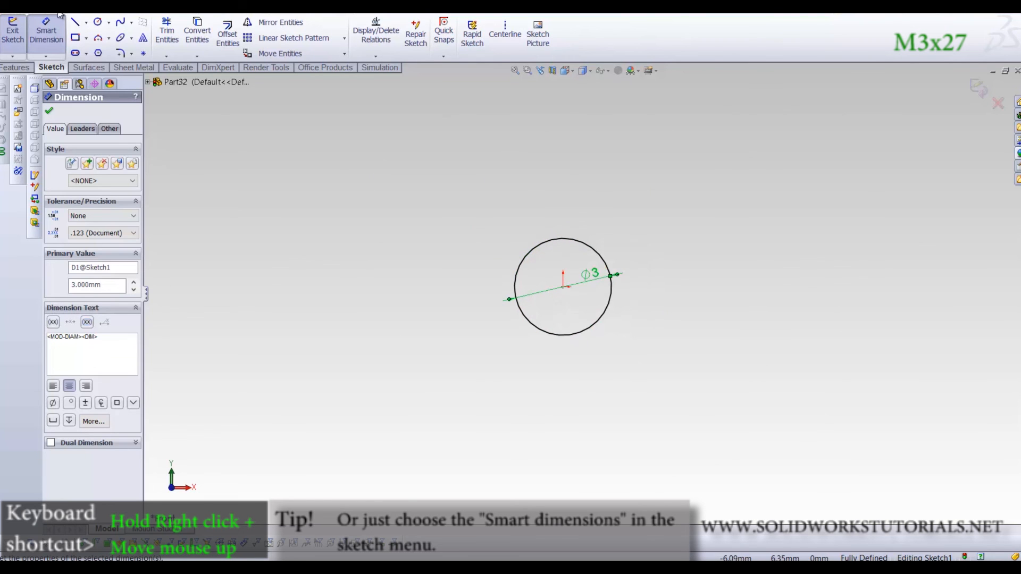
# Extrude the 3 mm circle 27 mm and assign 1060 Alloy as the M3x27 part's material
pyautogui.click(16, 67)
pyautogui.click(17, 38)
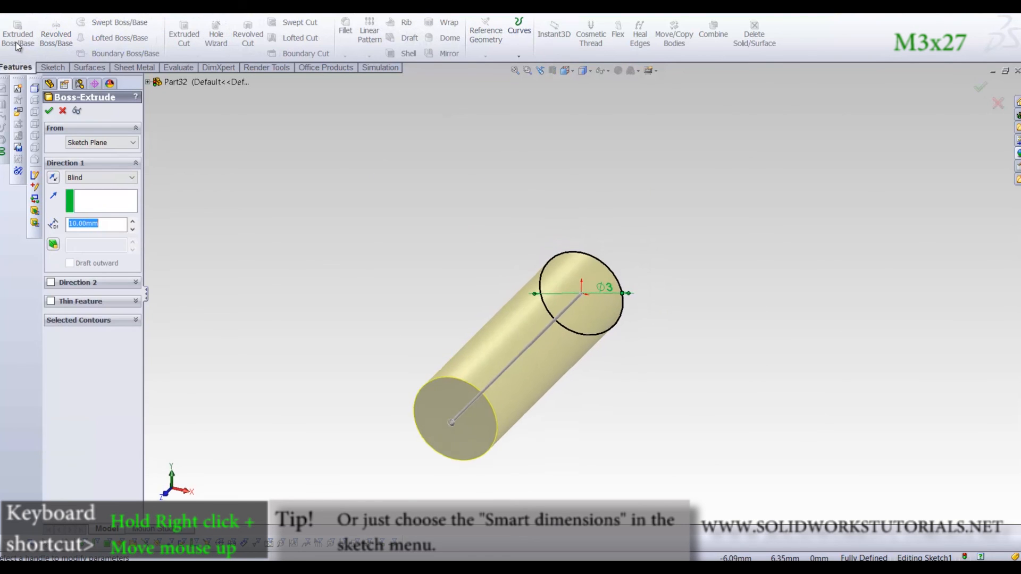
pyautogui.write('27')
pyautogui.press('Return')
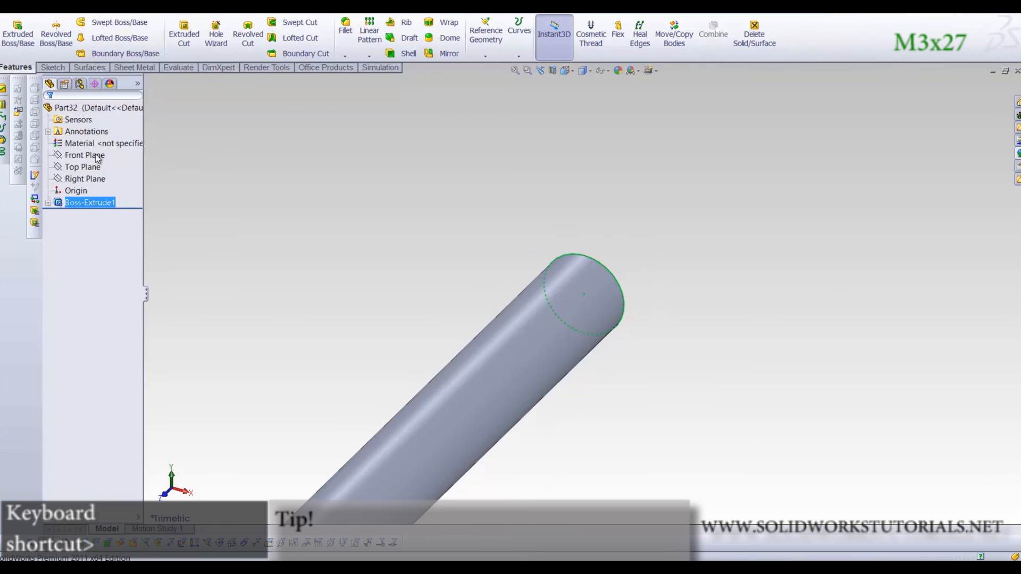
pyautogui.rightClick(84, 147)
pyautogui.click(141, 254)
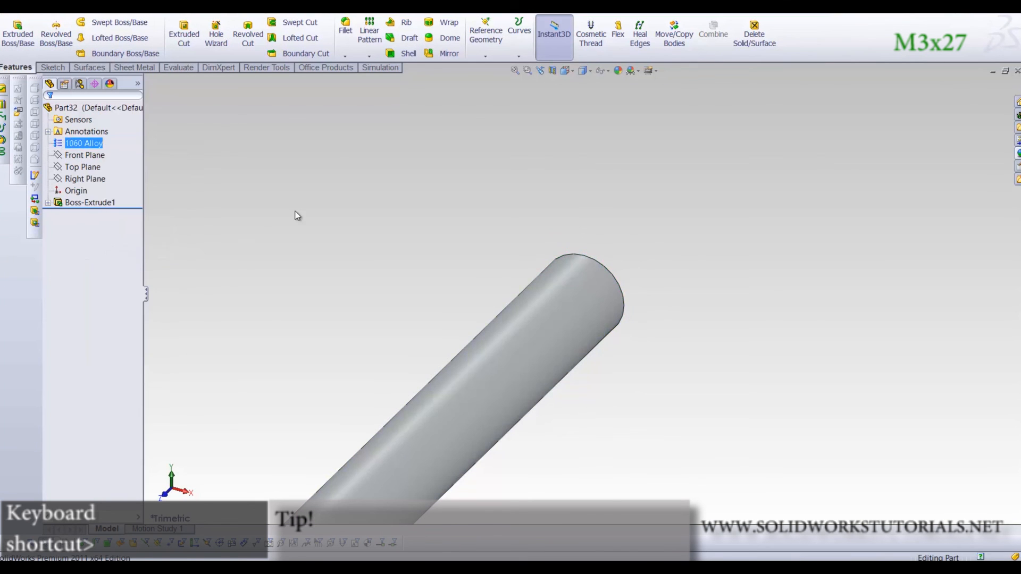
# Save the 27 mm rod as M3x27 in the Lamp tutorial folder
pyautogui.hotkey('ctrl', 's')
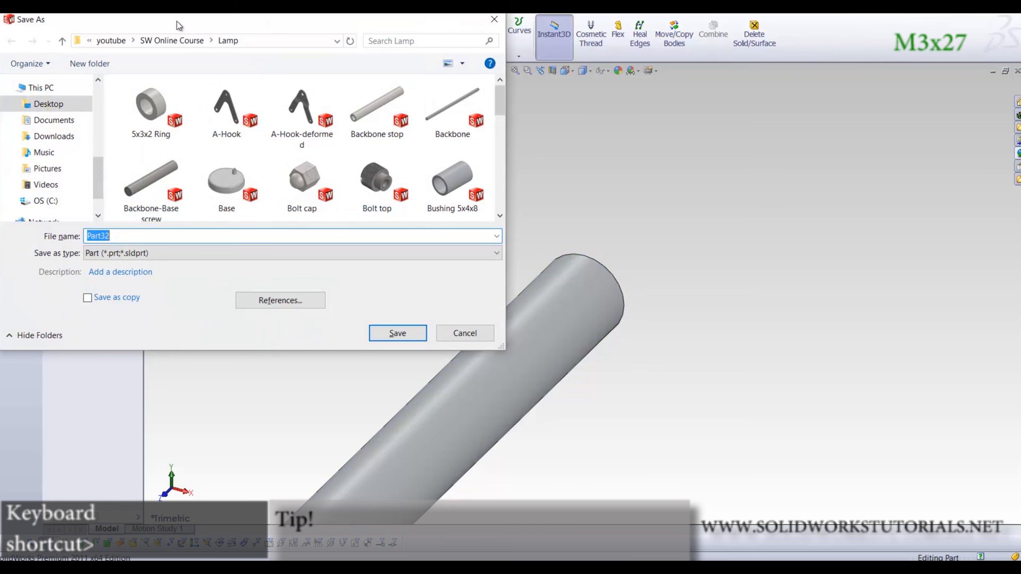
pyautogui.click(211, 39)
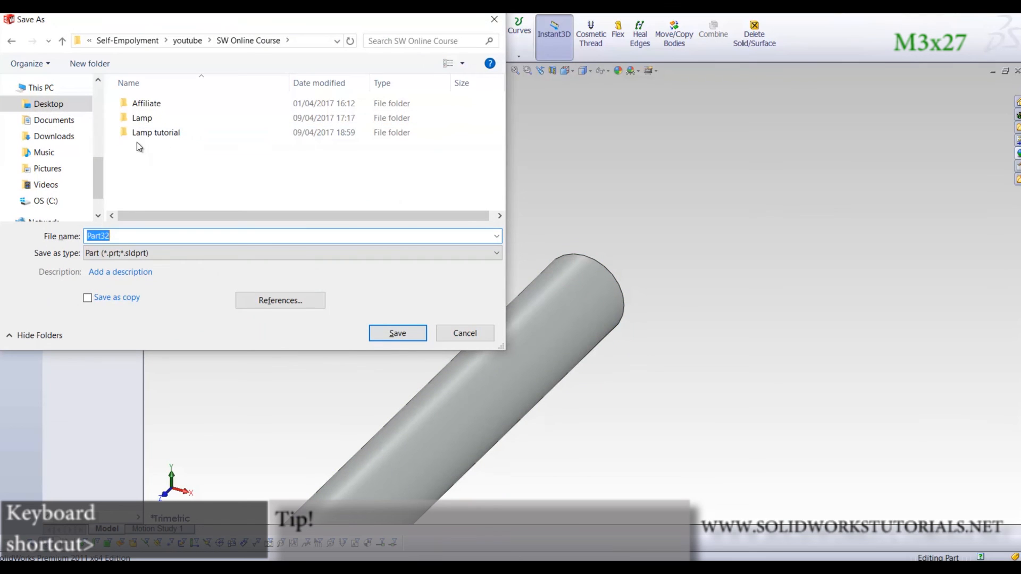
pyautogui.doubleClick(165, 133)
pyautogui.write('M3x27')
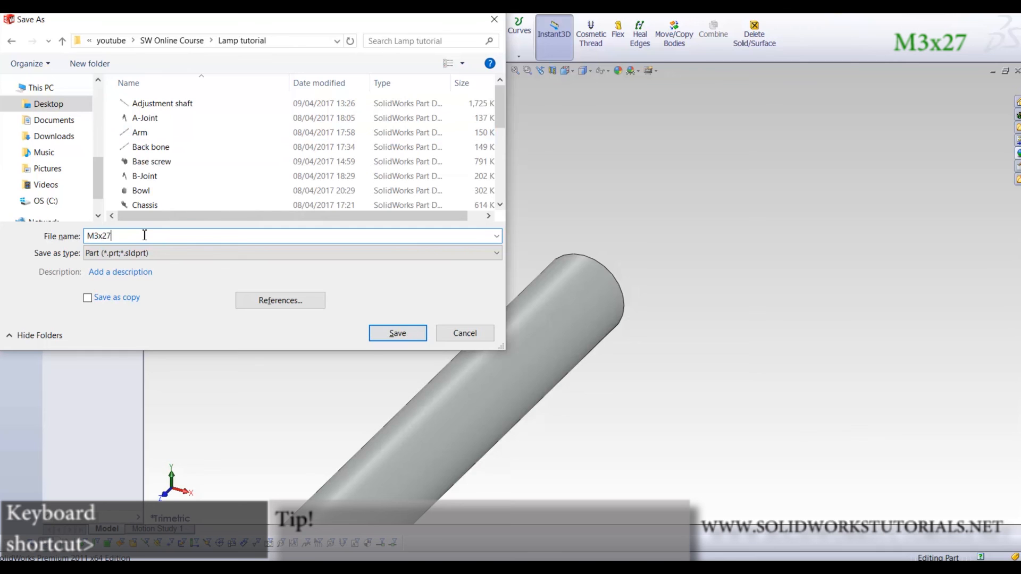
pyautogui.press('Return')
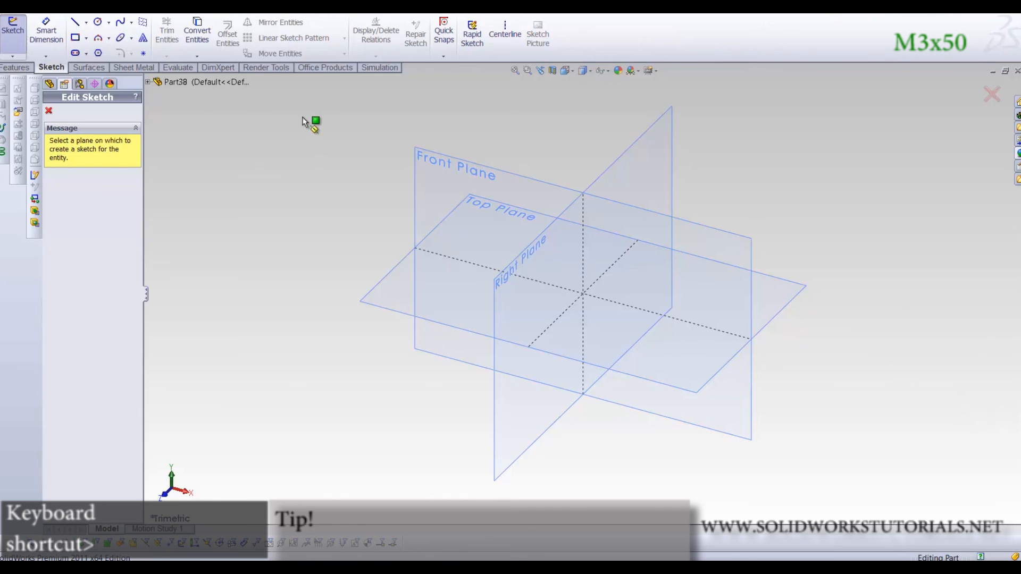
# On the Front Plane of the M3x50 part, sketch a circle centred on the origin and dimension its diameter to 3 mm
pyautogui.click(489, 172)
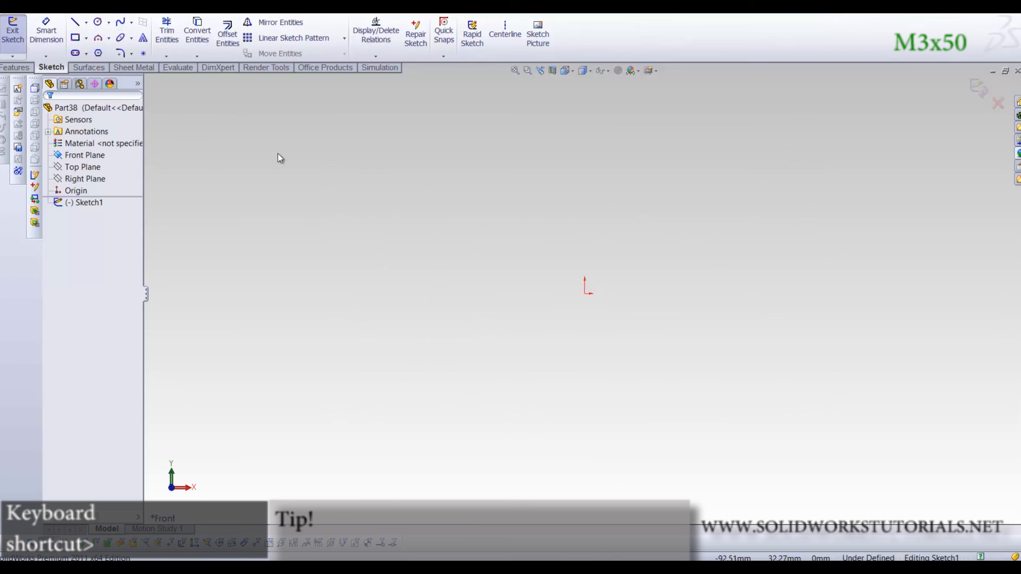
pyautogui.moveTo(451, 246); pyautogui.dragTo(600, 307, button='right')
pyautogui.click(585, 293)
pyautogui.click(664, 300)
pyautogui.moveTo(667, 290); pyautogui.dragTo(674, 204, button='right')
pyautogui.click(638, 245)
pyautogui.click(618, 314)
pyautogui.write('3')
pyautogui.press('Return')
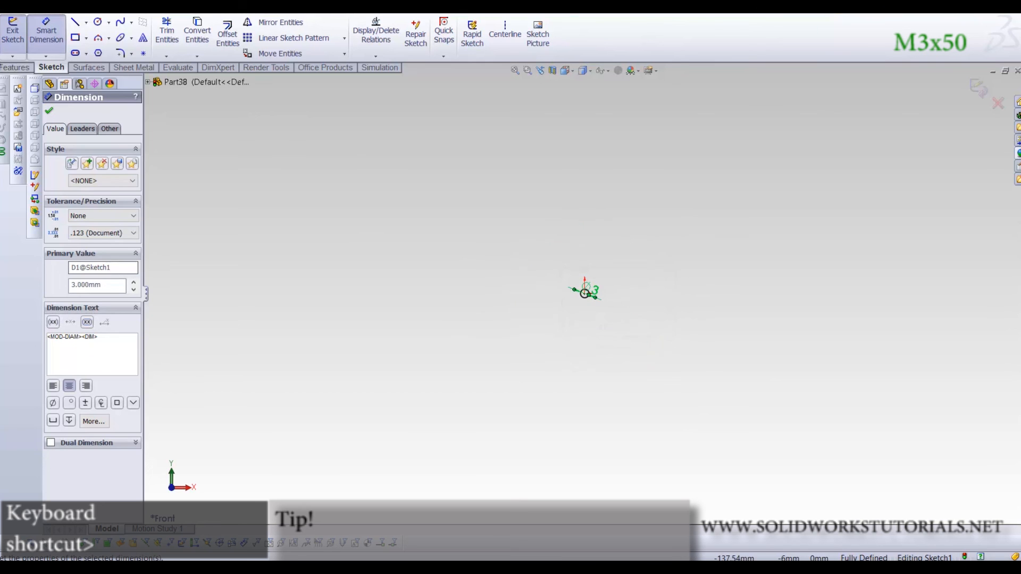
# Extrude the 3 mm circle 50 mm and assign 1060 Alloy as the M3x50 part's material
pyautogui.click(16, 67)
pyautogui.click(14, 37)
pyautogui.write('50')
pyautogui.press('Return')
pyautogui.rightClick(91, 145)
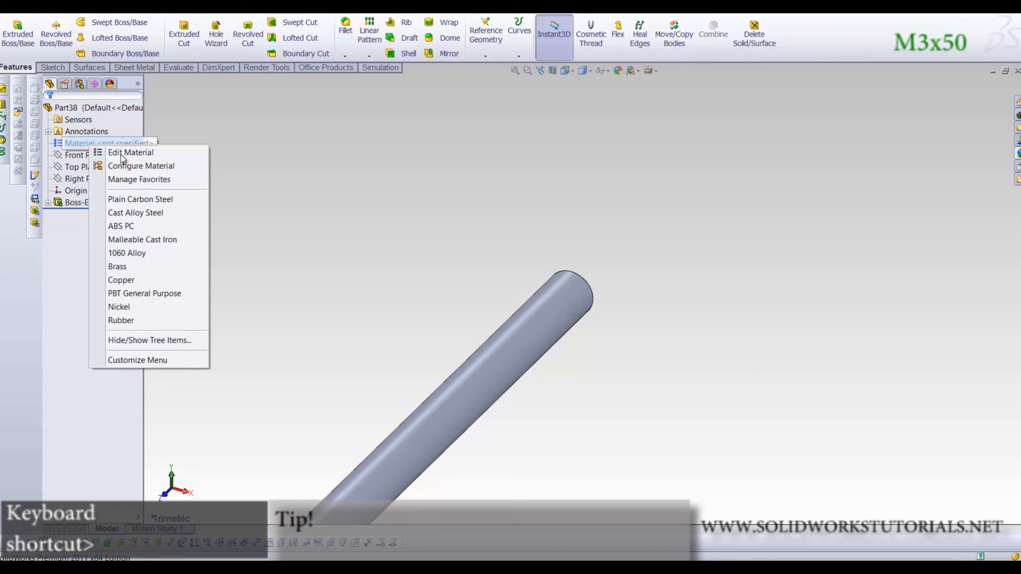
pyautogui.click(152, 252)
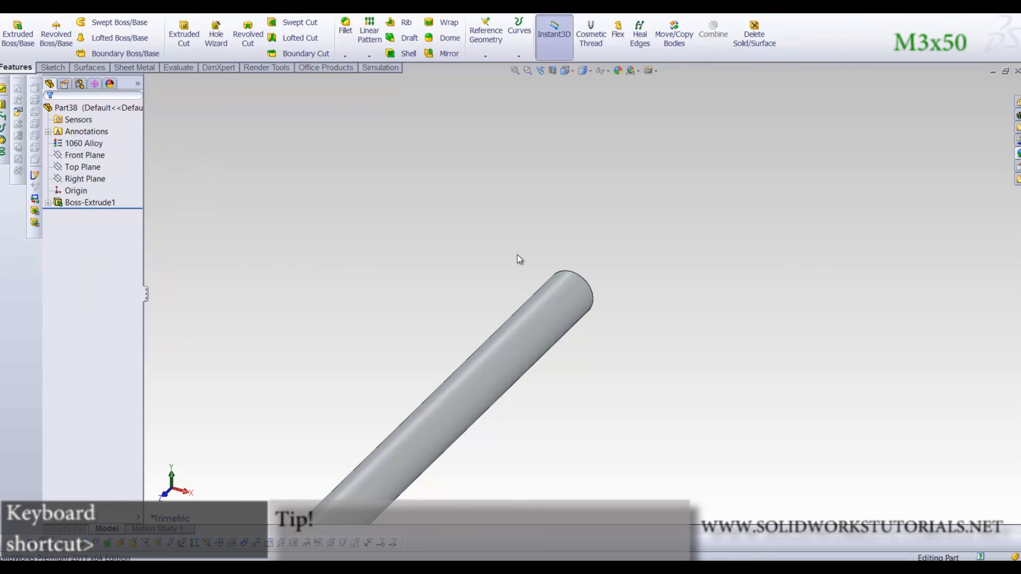
# Save the 50 mm rod as M3x50 in the Lamp tutorial folder
pyautogui.hotkey('ctrl', 's')
pyautogui.click(169, 43)
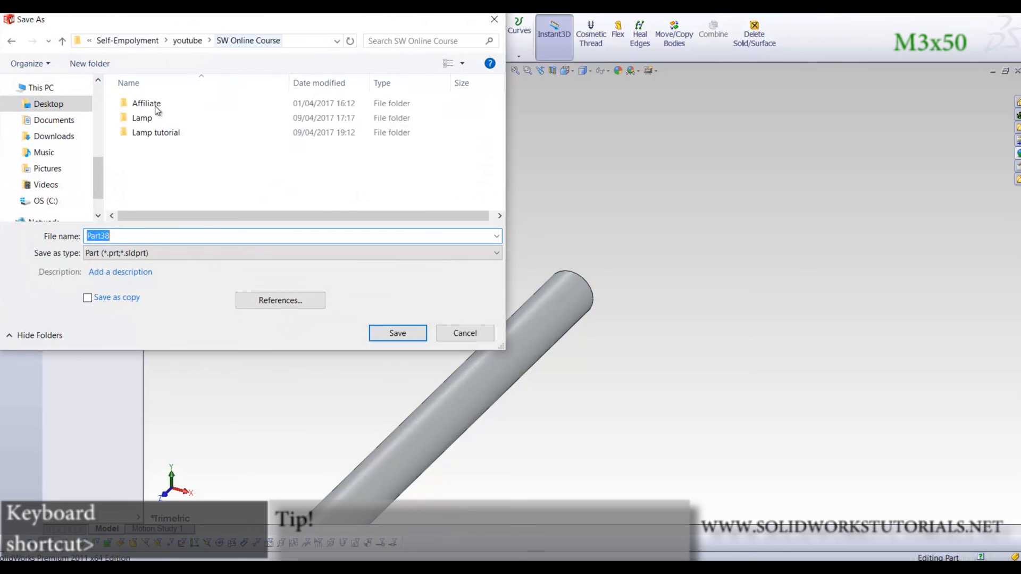
pyautogui.doubleClick(150, 134)
pyautogui.doubleClick(141, 235)
pyautogui.write('m3x5')
pyautogui.press('Return')
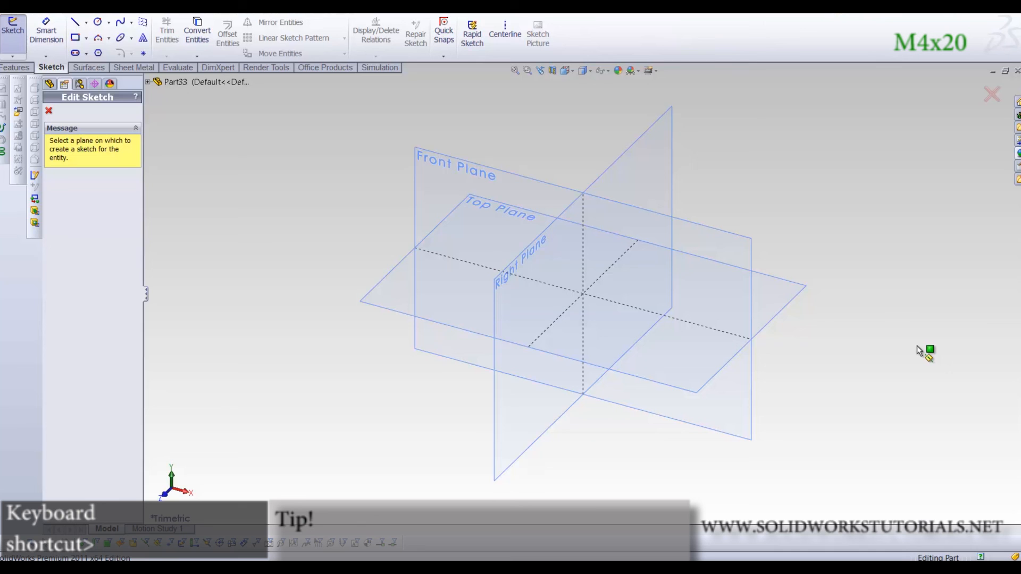
# On the Front Plane of the M4x20 part, sketch a circle centred on the origin and dimension its diameter to 4 mm
pyautogui.click(480, 169)
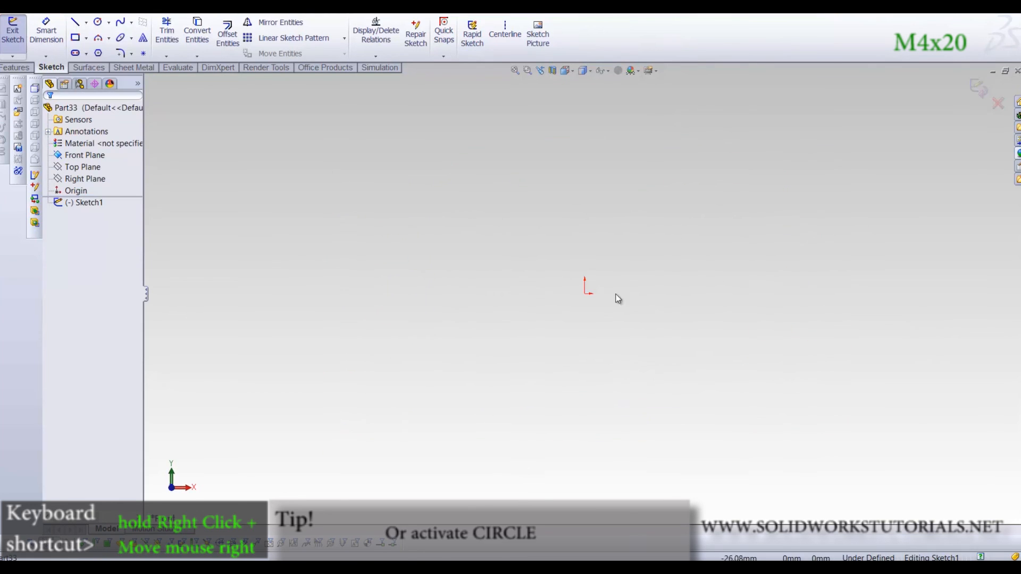
pyautogui.moveTo(611, 293); pyautogui.dragTo(638, 293, button='right')
pyautogui.click(585, 294)
pyautogui.click(585, 337)
pyautogui.moveTo(626, 329); pyautogui.dragTo(628, 240, button='right')
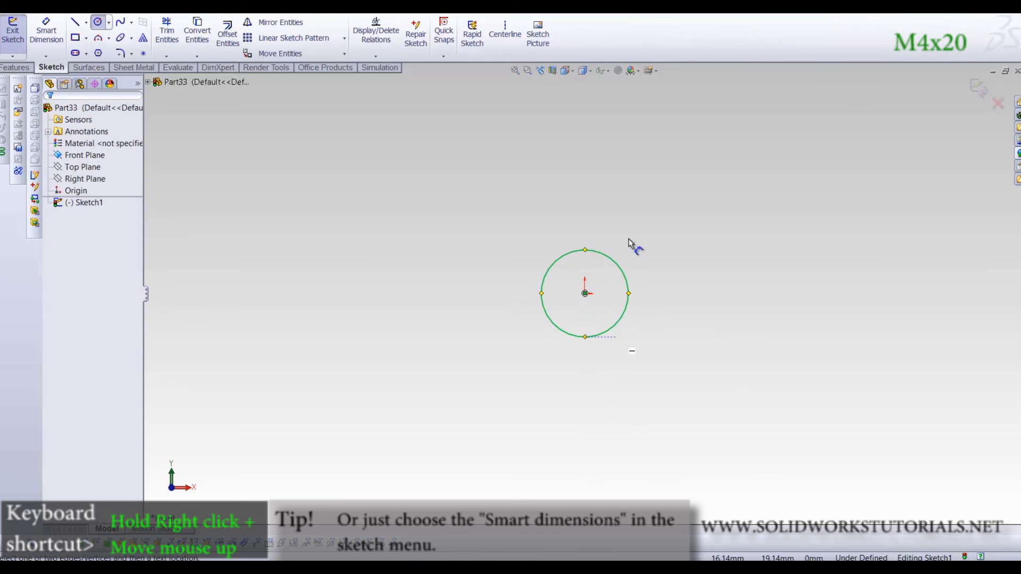
pyautogui.click(617, 264)
pyautogui.click(585, 299)
pyautogui.write('4')
pyautogui.press('Return')
# Extrude the 4 mm circle 20 mm and assign 1060 Alloy as the M4x20 part's material
pyautogui.click(9, 67)
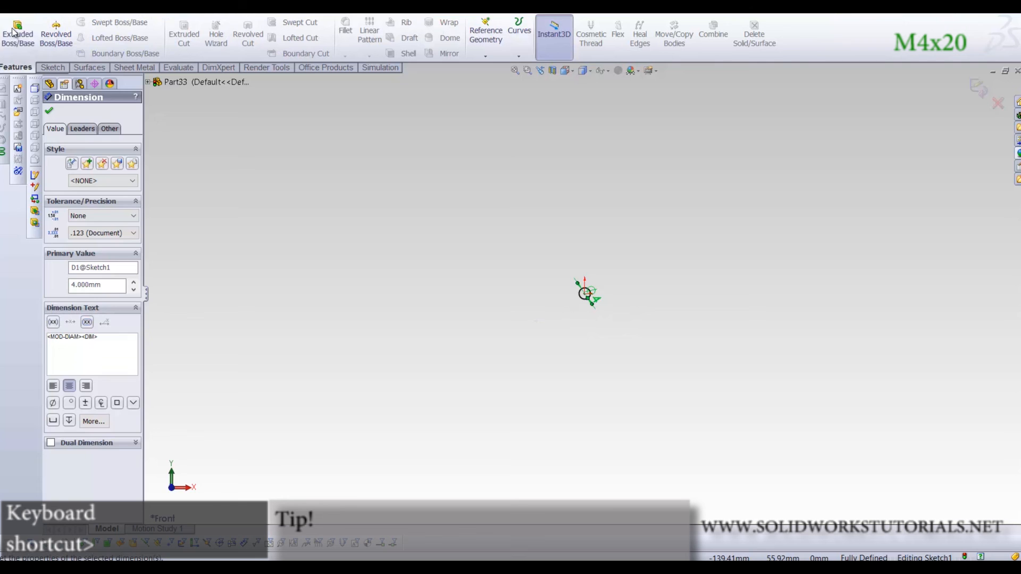
pyautogui.click(18, 33)
pyautogui.write('20')
pyautogui.press('Return')
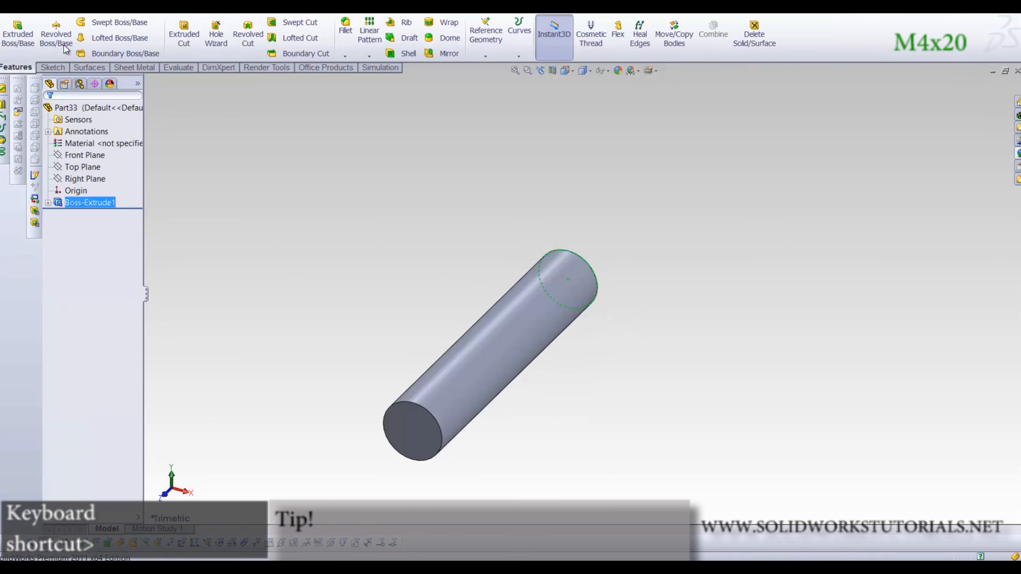
pyautogui.rightClick(93, 142)
pyautogui.click(127, 253)
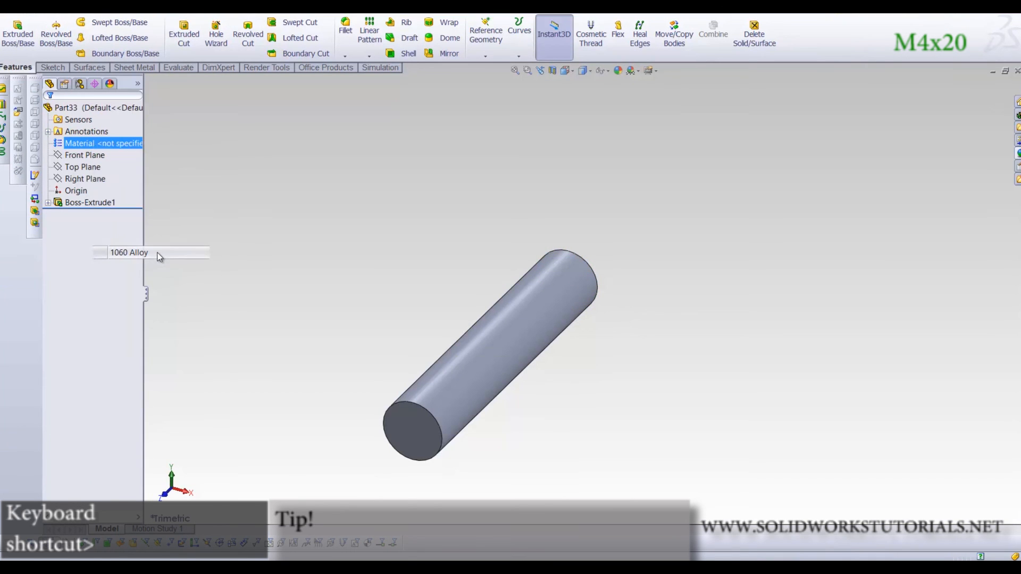
# Save the 20 mm rod as M4x20 in the Lamp tutorial folder
pyautogui.hotkey('ctrl', 's')
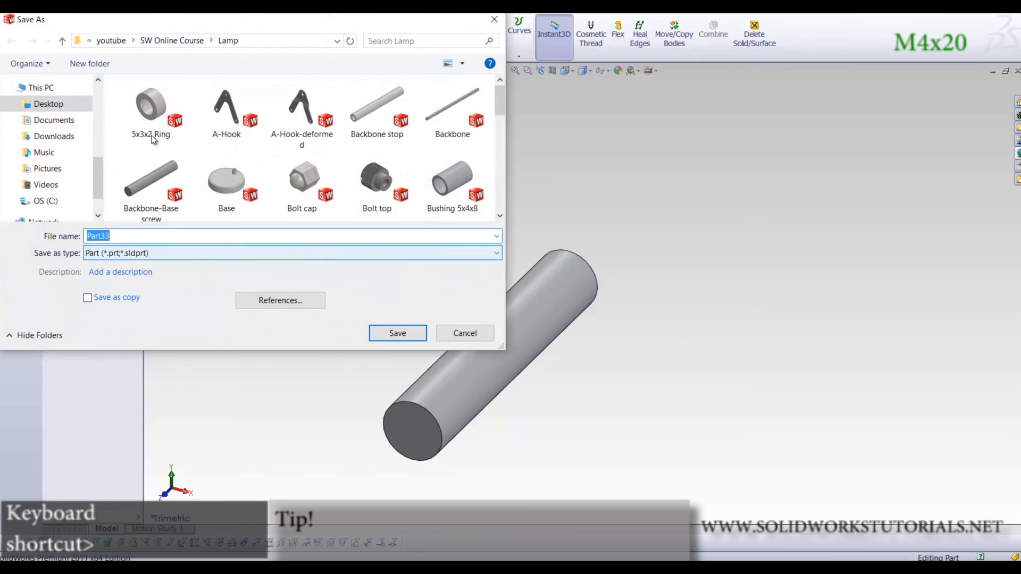
pyautogui.click(156, 42)
pyautogui.doubleClick(137, 133)
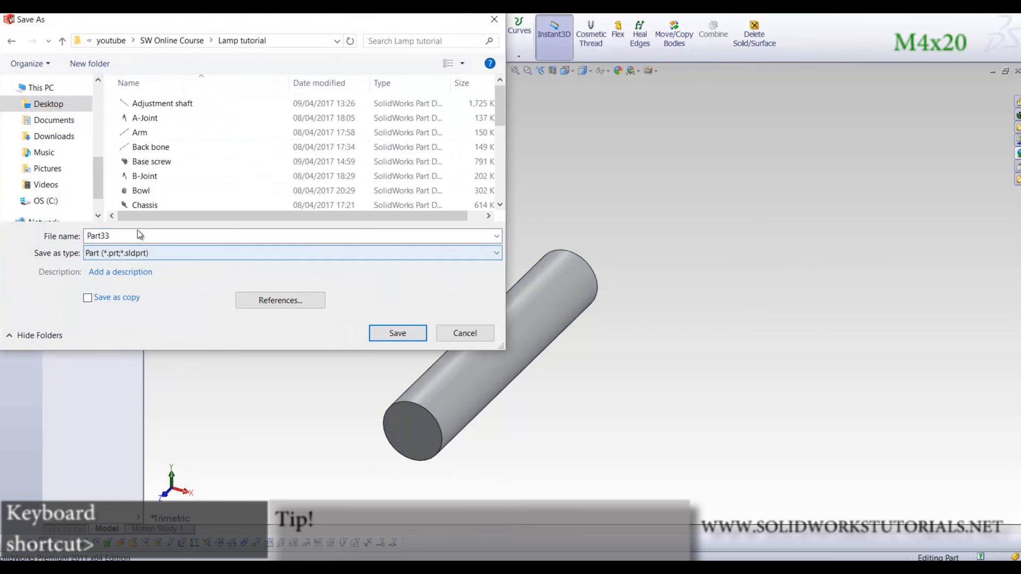
pyautogui.write('M4x20')
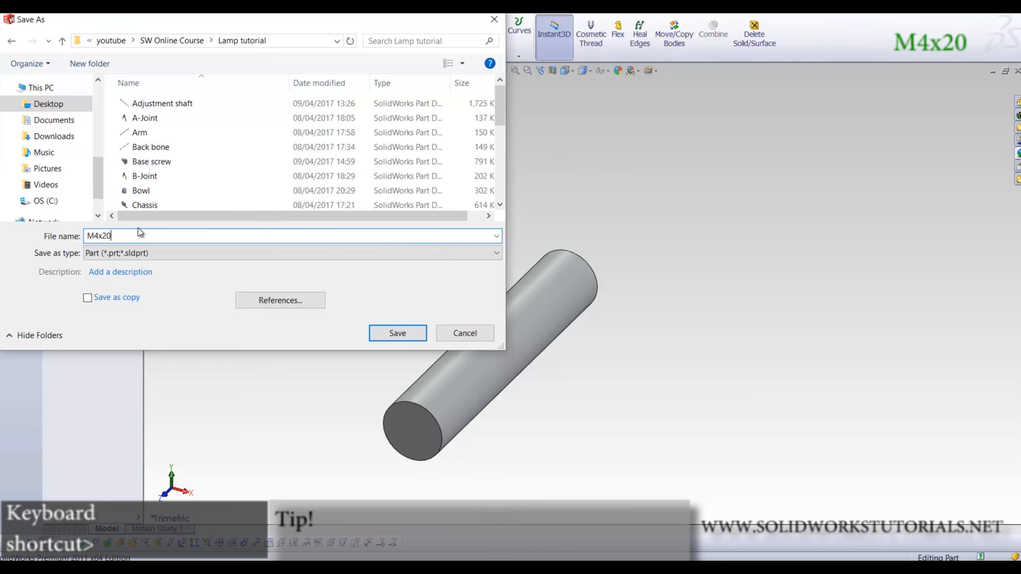
pyautogui.press('Return')
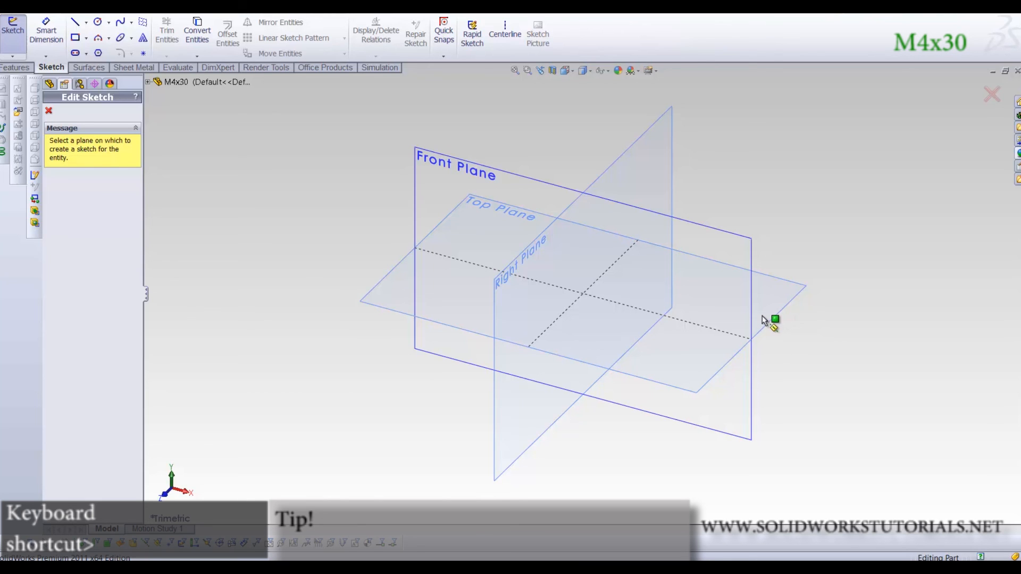
# On the Front Plane of the M4x30 part, sketch a circle centred on the origin and dimension its diameter to 4 mm
pyautogui.click(455, 161)
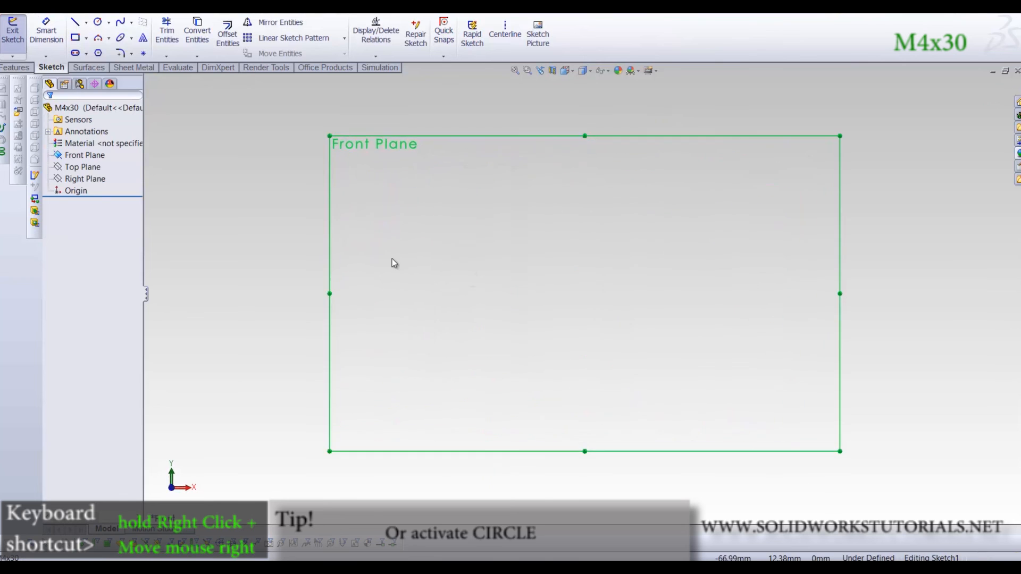
pyautogui.moveTo(593, 270); pyautogui.dragTo(625, 271, button='right')
pyautogui.click(585, 292)
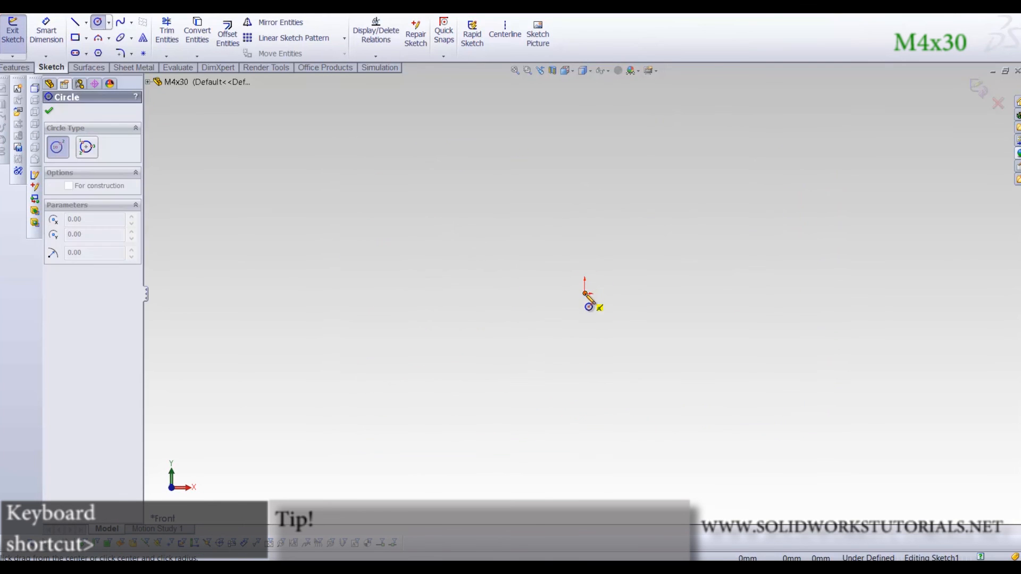
pyautogui.click(612, 250)
pyautogui.moveTo(647, 345); pyautogui.dragTo(663, 217, button='right')
pyautogui.click(633, 266)
pyautogui.click(610, 296)
pyautogui.write('4')
pyautogui.press('Return')
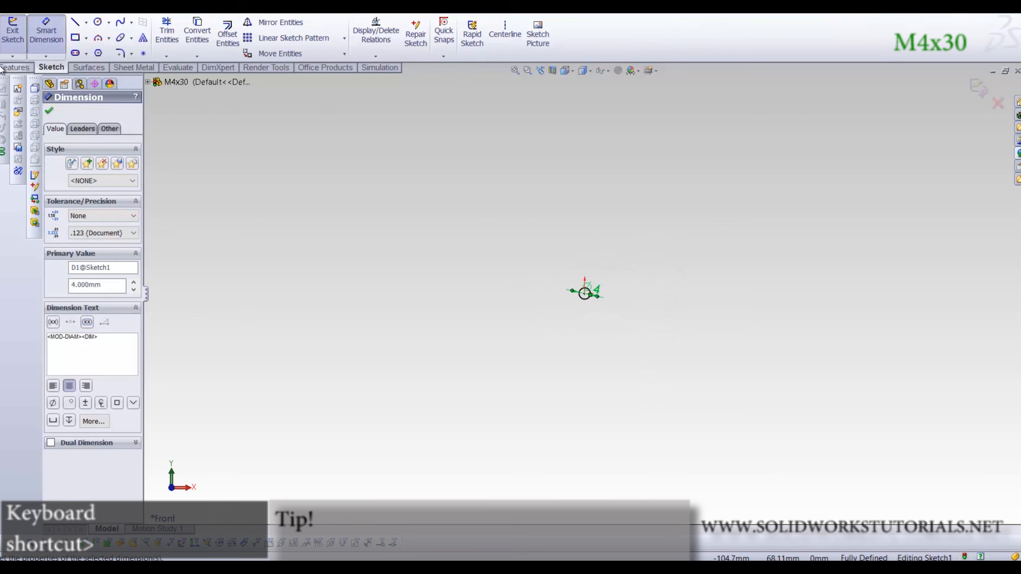
# Extrude the 4 mm circle 30 mm and assign 1060 Alloy as the M4x30 part's material
pyautogui.click(16, 67)
pyautogui.click(16, 37)
pyautogui.write('30')
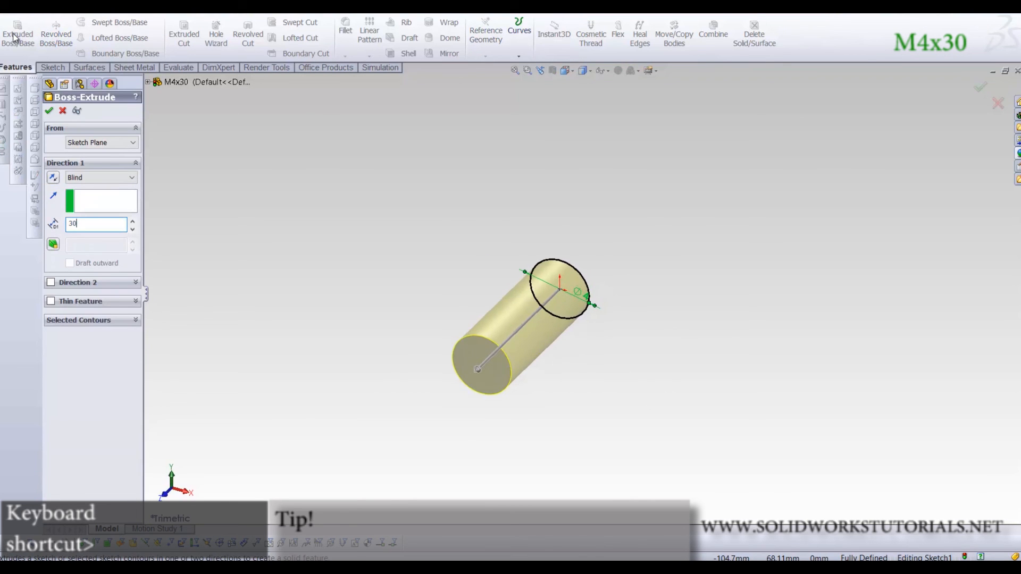
pyautogui.press('Return')
pyautogui.rightClick(80, 143)
pyautogui.click(142, 253)
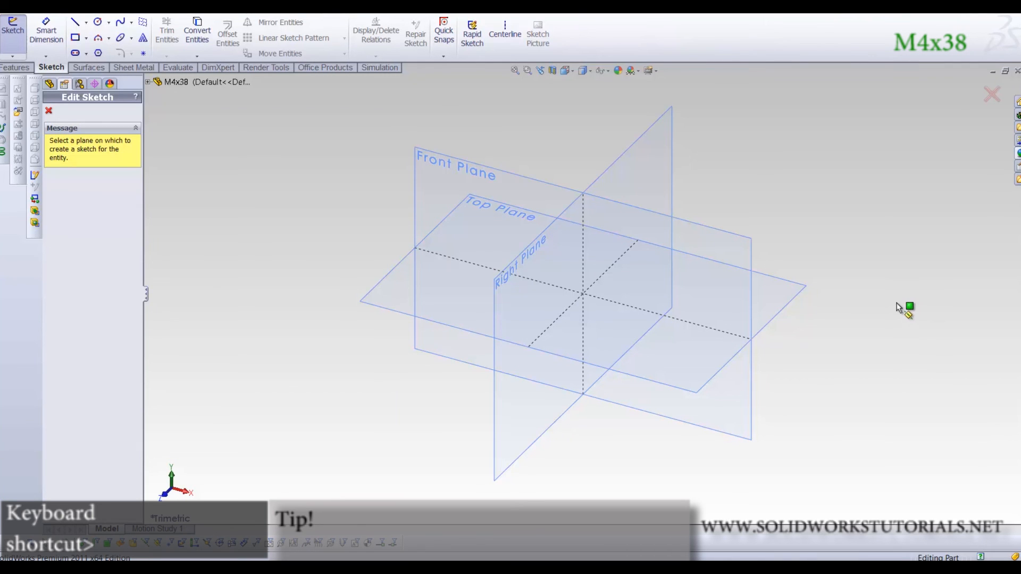
# On the Front Plane of the M4x38 part, sketch a circle centred on the origin and dimension its diameter to 4 mm
pyautogui.click(485, 172)
pyautogui.press('c')
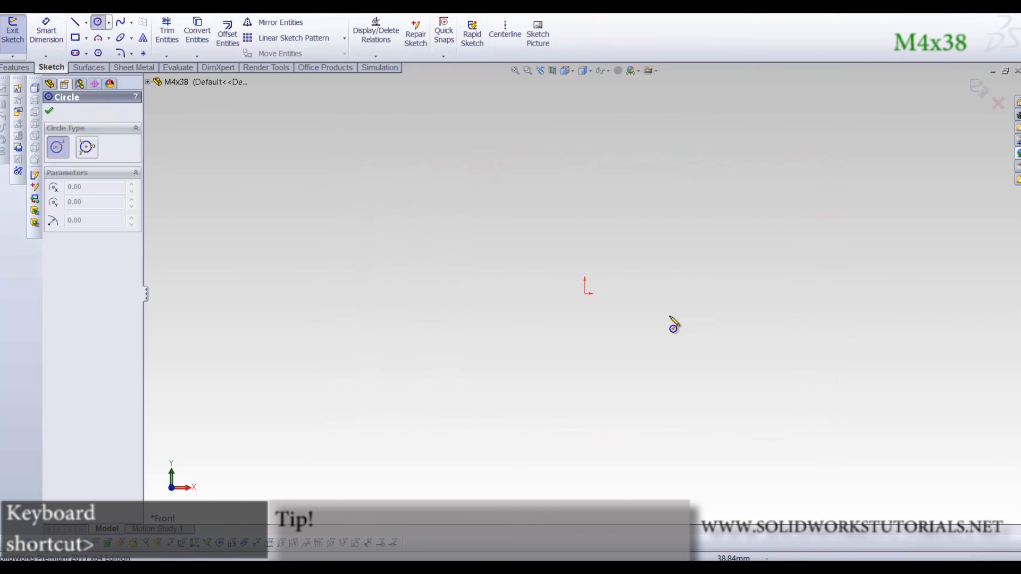
pyautogui.click(585, 293)
pyautogui.click(638, 245)
pyautogui.moveTo(704, 287); pyautogui.dragTo(602, 235, button='right')
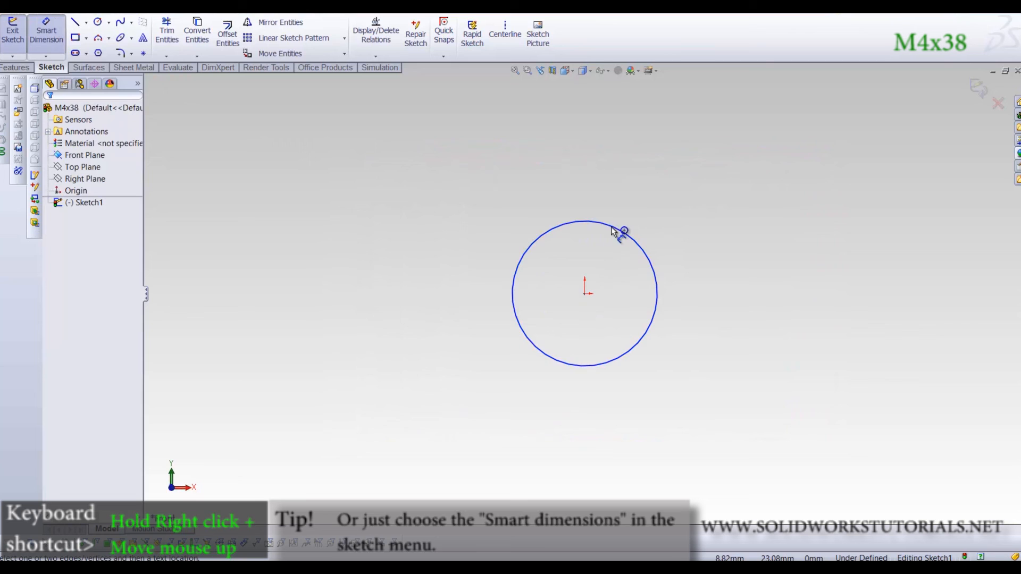
pyautogui.click(637, 339)
pyautogui.click(621, 306)
pyautogui.write('4')
pyautogui.press('Return')
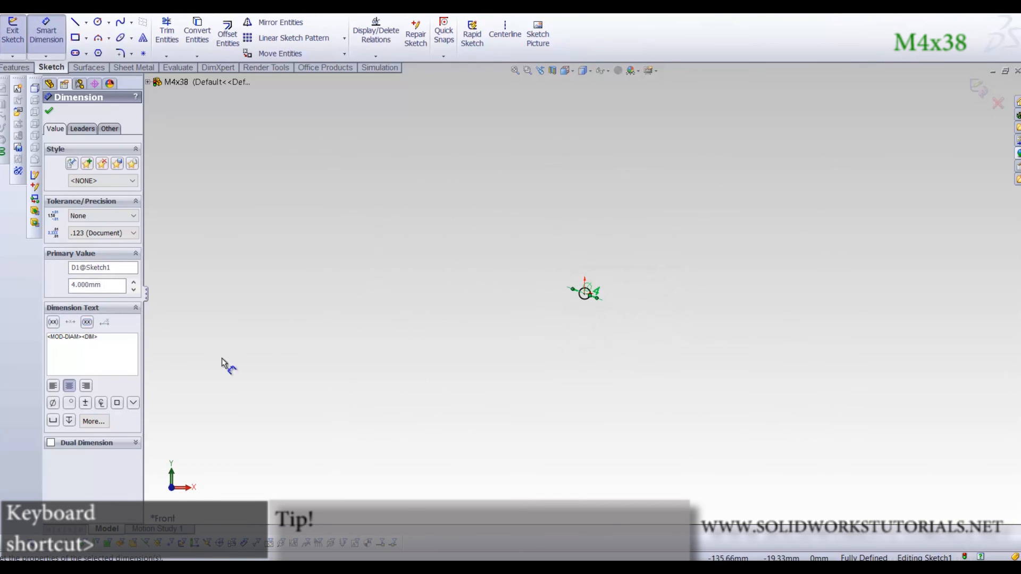
# Extrude the 4 mm circle 38 mm and assign 1060 Alloy as the M4x38 part's material
pyautogui.click(16, 68)
pyautogui.click(18, 35)
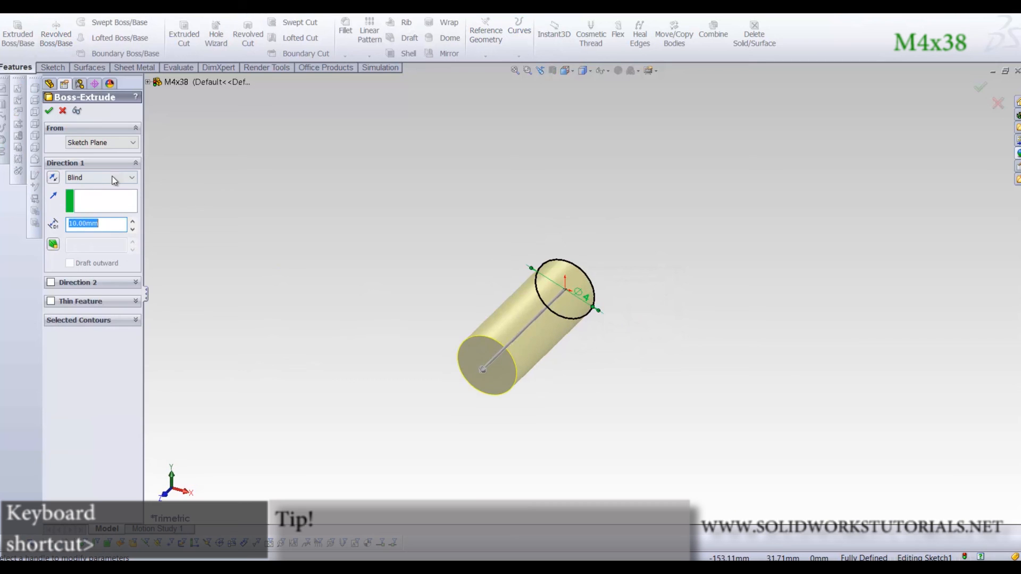
pyautogui.write('38')
pyautogui.press('Return')
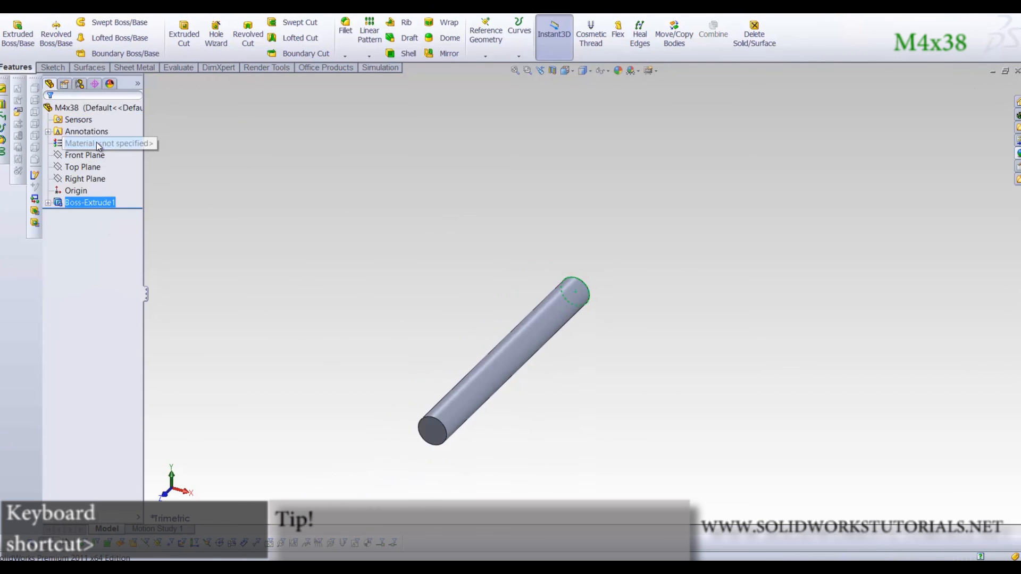
pyautogui.rightClick(97, 142)
pyautogui.click(148, 252)
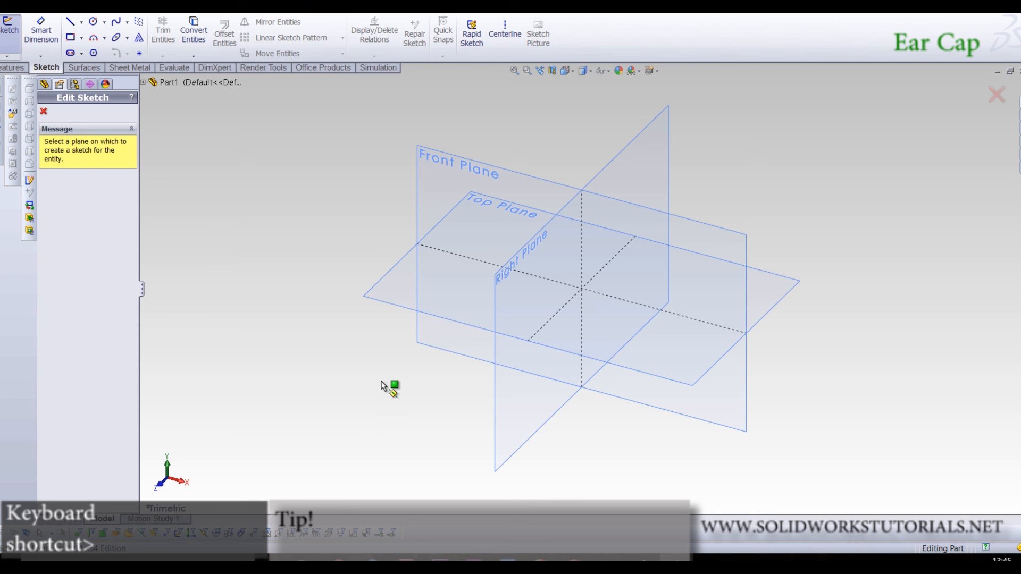
# On the Front Plane of the Ear Cap part, sketch a horizontal line about 15 mm long ending at the origin and a vertical line about 5.1 mm up from it
pyautogui.click(506, 189)
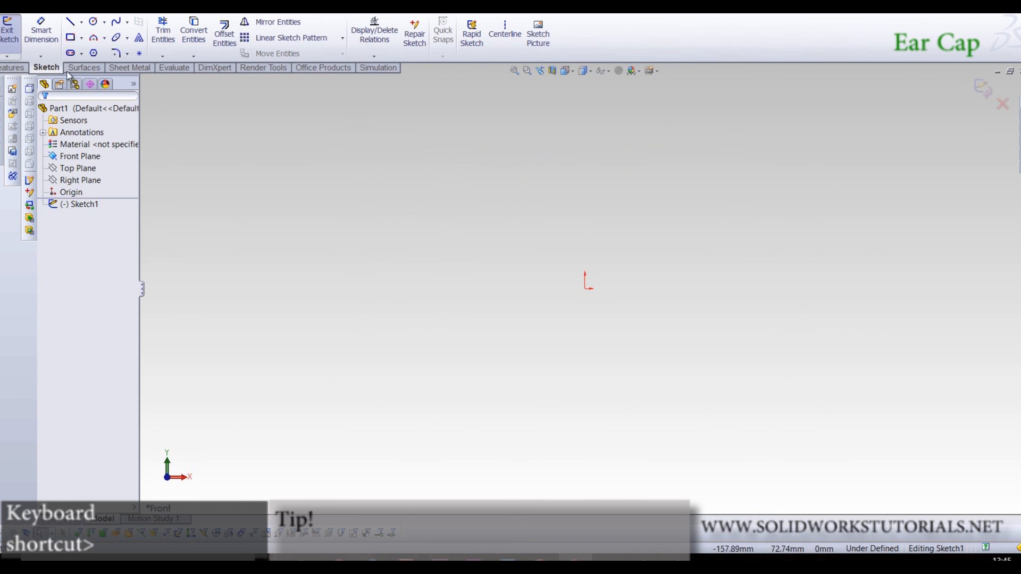
pyautogui.click(71, 24)
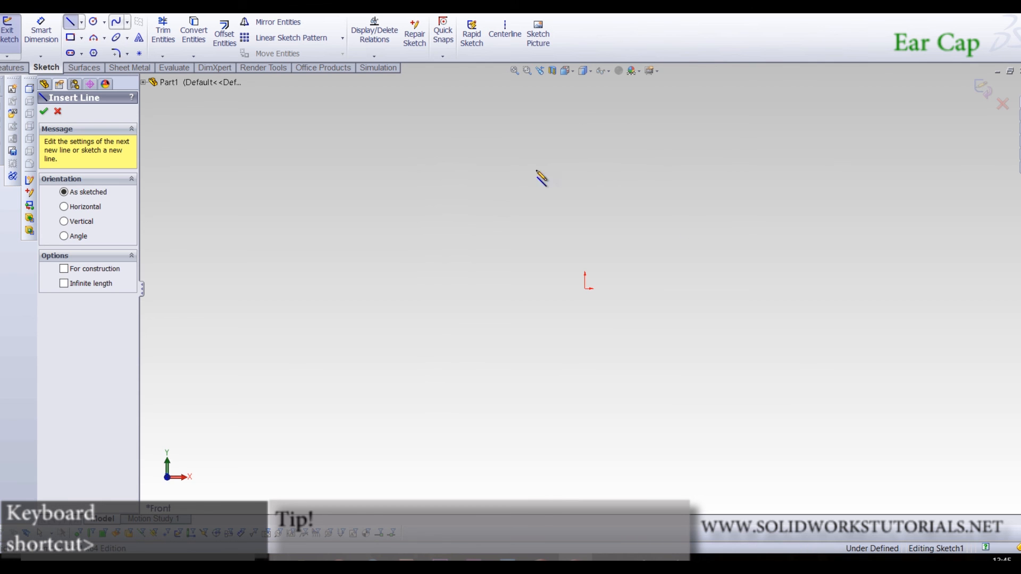
pyautogui.click(628, 305)
pyautogui.click(499, 305)
pyautogui.click(499, 261)
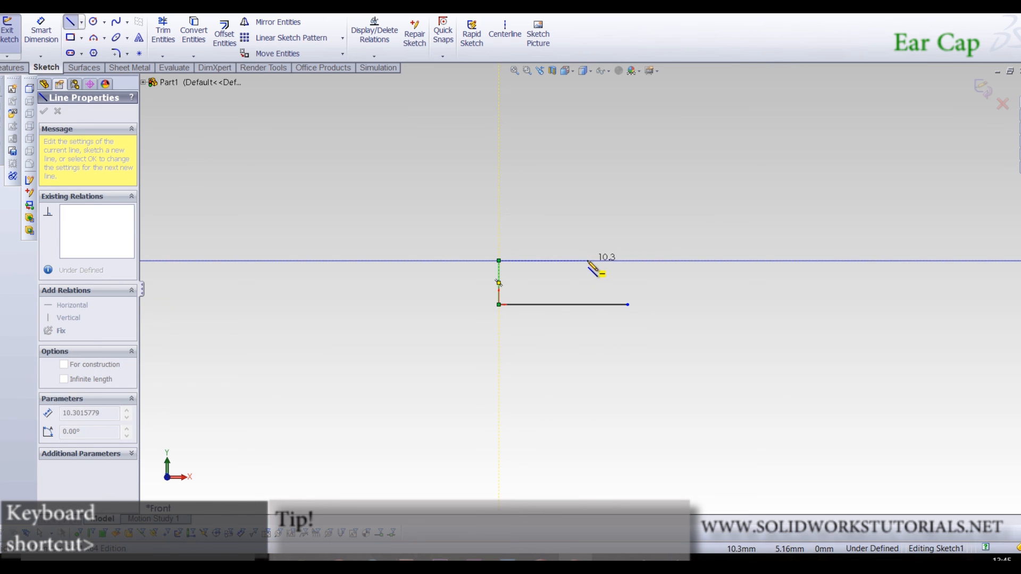
pyautogui.press('Escape')
# Add a slanted line rising outward from the free end of the horizontal base line
pyautogui.scroll(-3, 715, 218)
pyautogui.scroll(-2, 390, 397)
pyautogui.click(70, 24)
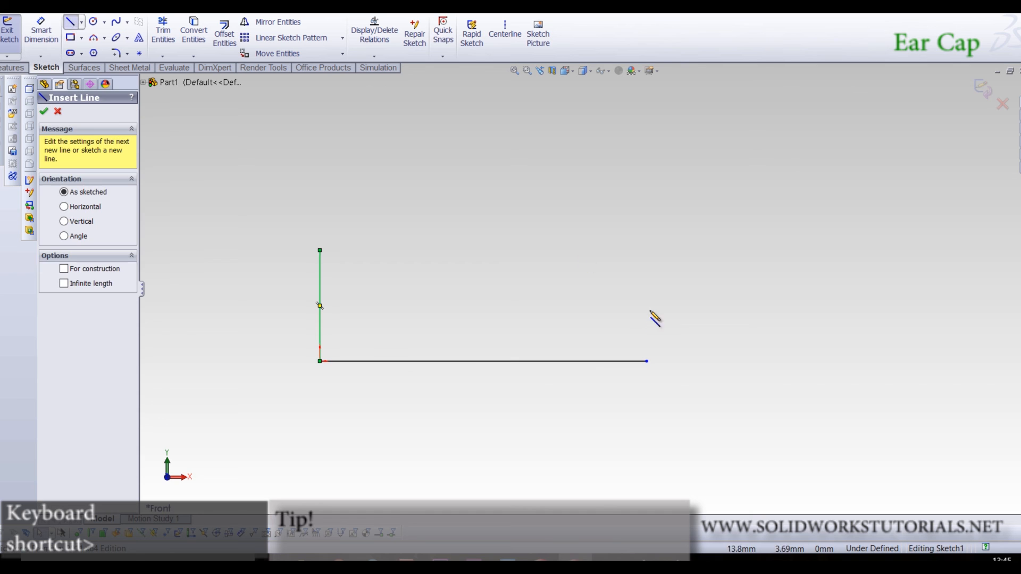
pyautogui.click(647, 362)
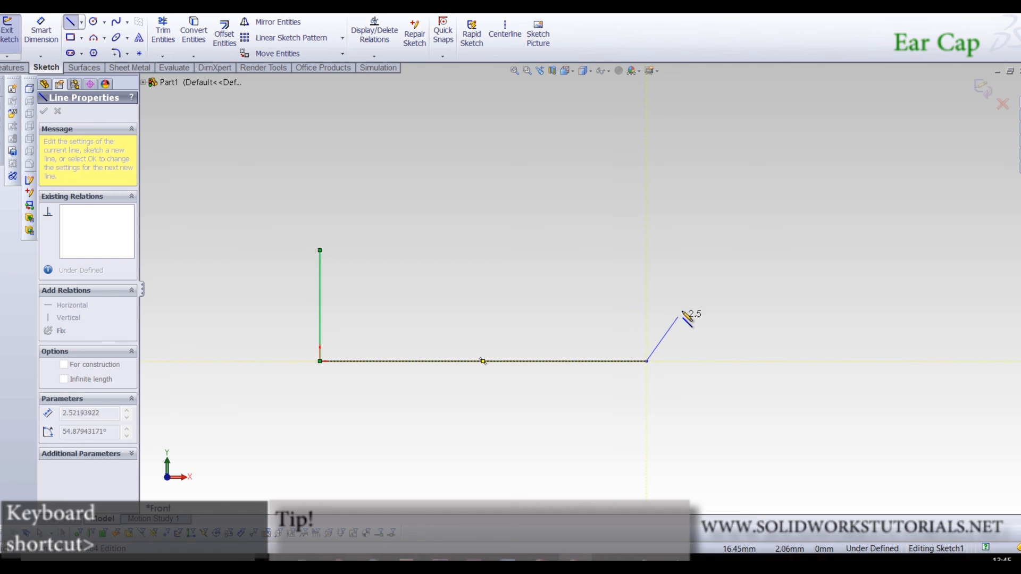
pyautogui.click(687, 306)
# Close the profile with a two-point spline from the vertical line's upper end to the slanted line's upper end
pyautogui.click(116, 22)
pyautogui.click(320, 251)
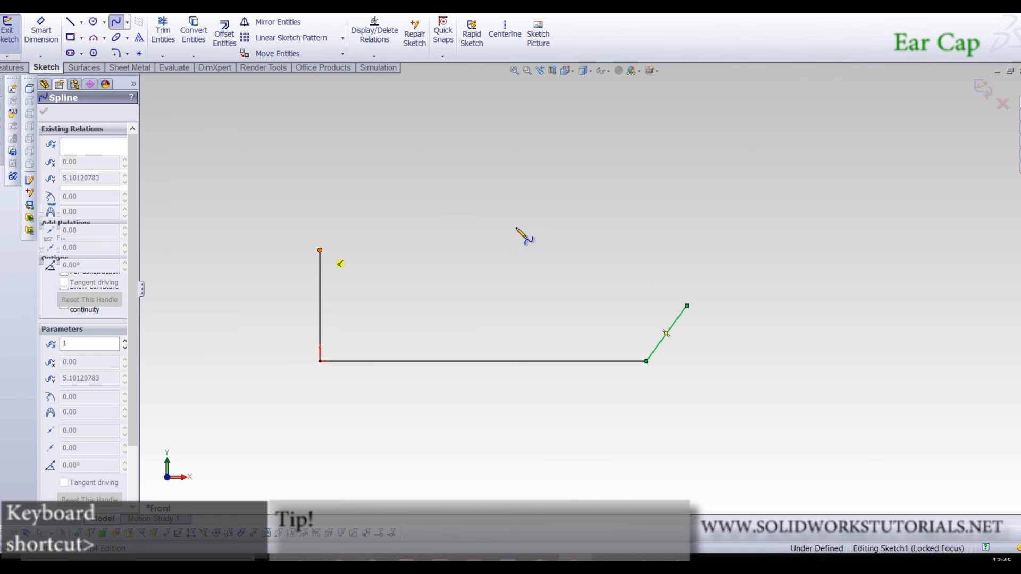
pyautogui.click(687, 306)
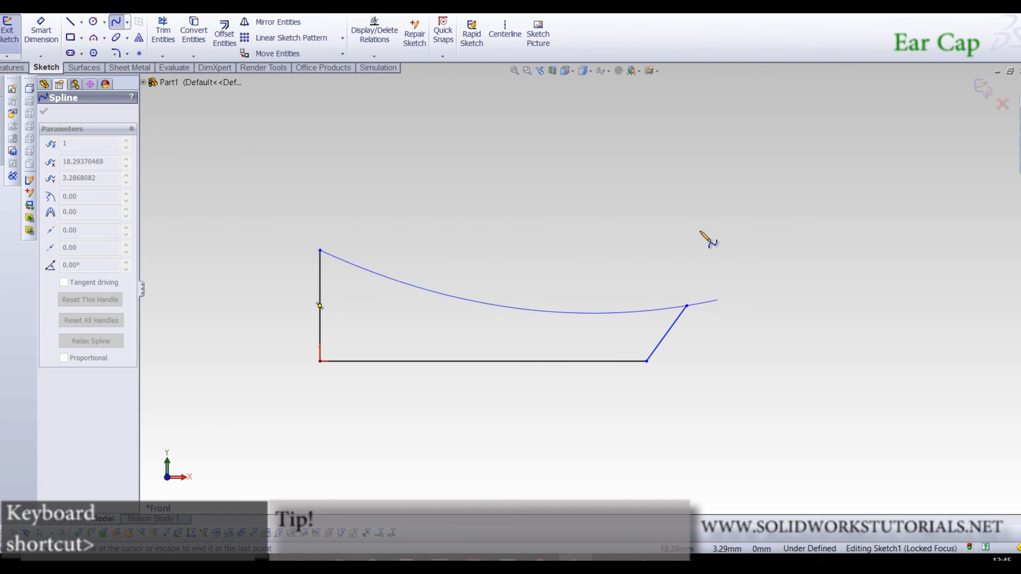
pyautogui.press('Escape')
pyautogui.press('Escape')
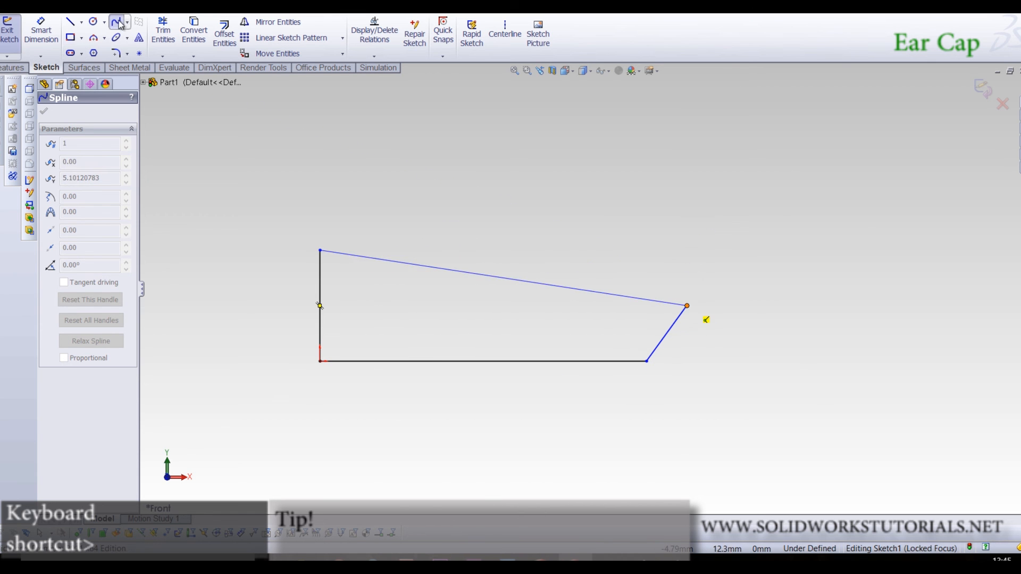
# Bow the spline upward into a convex curve by adjusting the tangent handle at its outer end
pyautogui.click(519, 282)
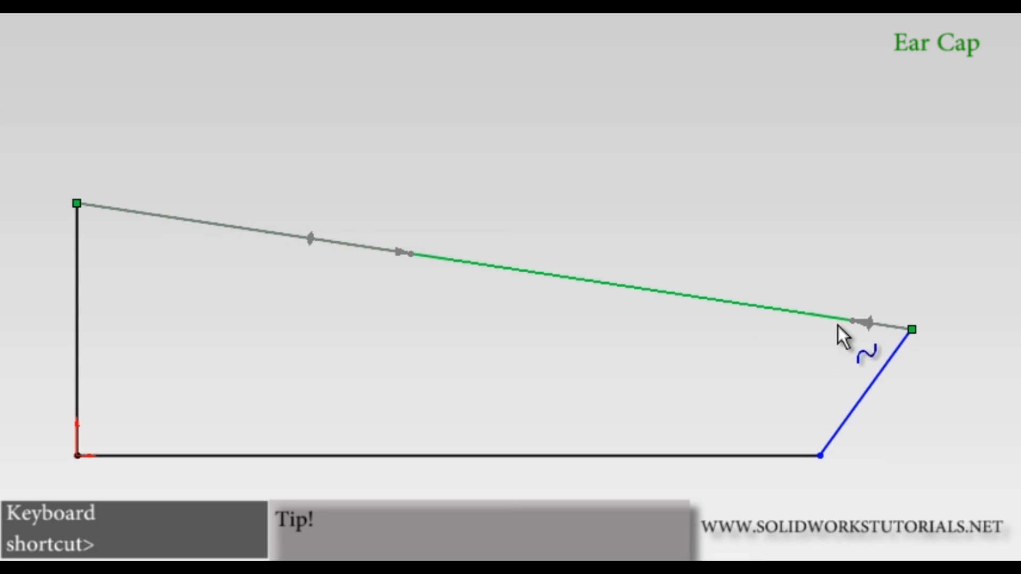
pyautogui.moveTo(848, 325); pyautogui.dragTo(775, 236)
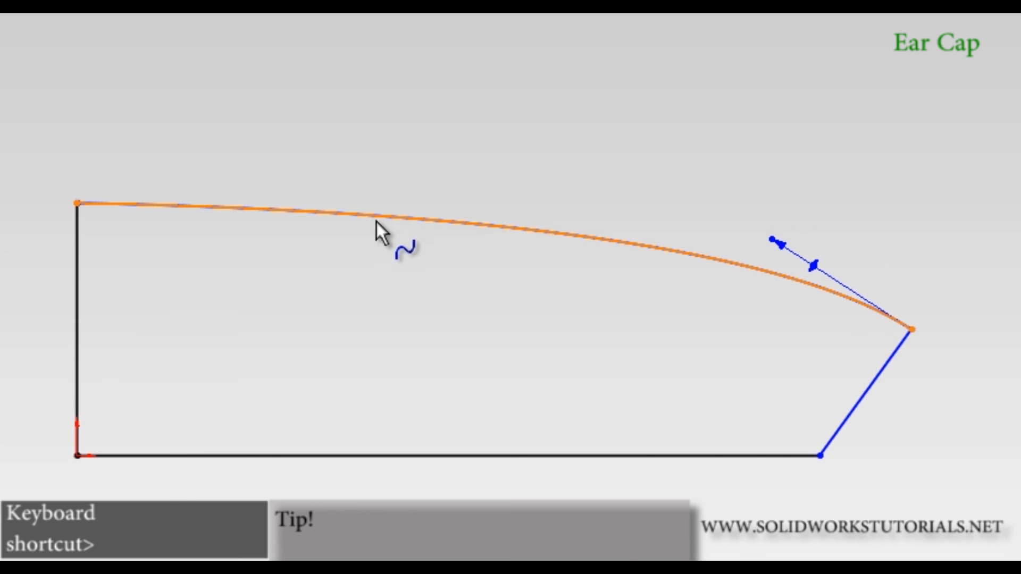
pyautogui.click(377, 221)
pyautogui.press('Escape')
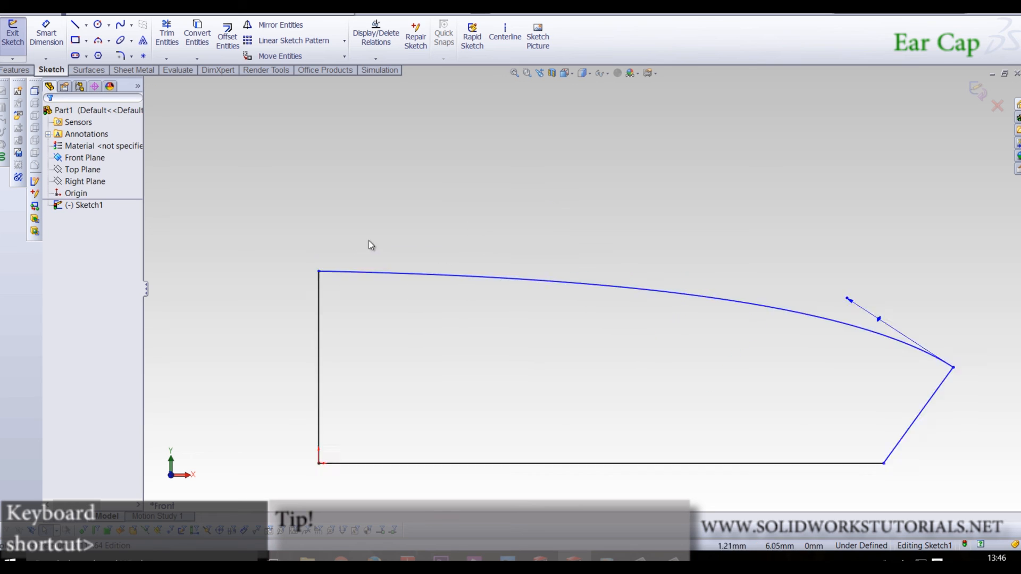
# Add a Horizontal relation to the spline's tangent handle at the vertical line's upper end
pyautogui.scroll(-3, 370, 245)
pyautogui.click(473, 311)
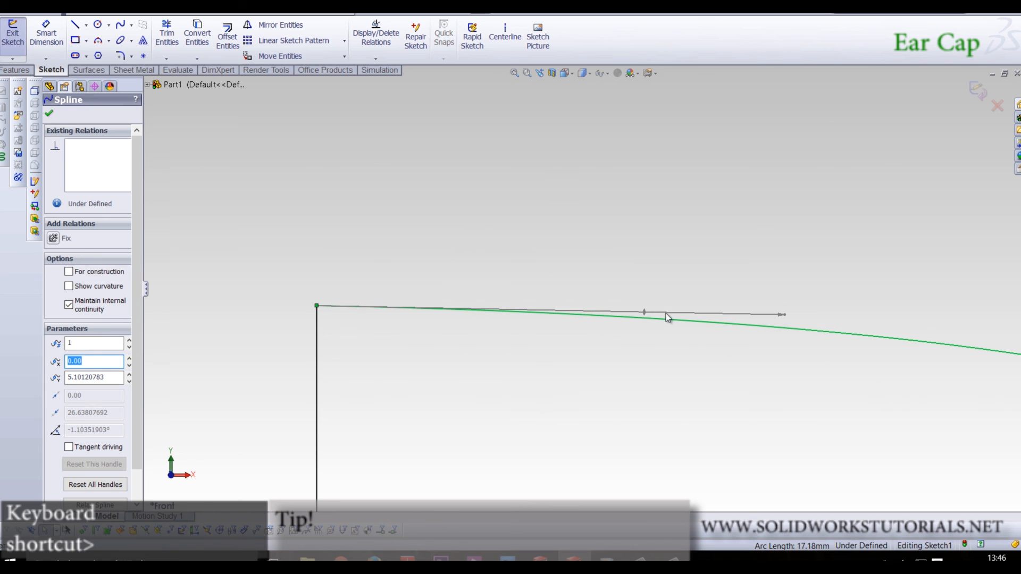
pyautogui.press('Escape')
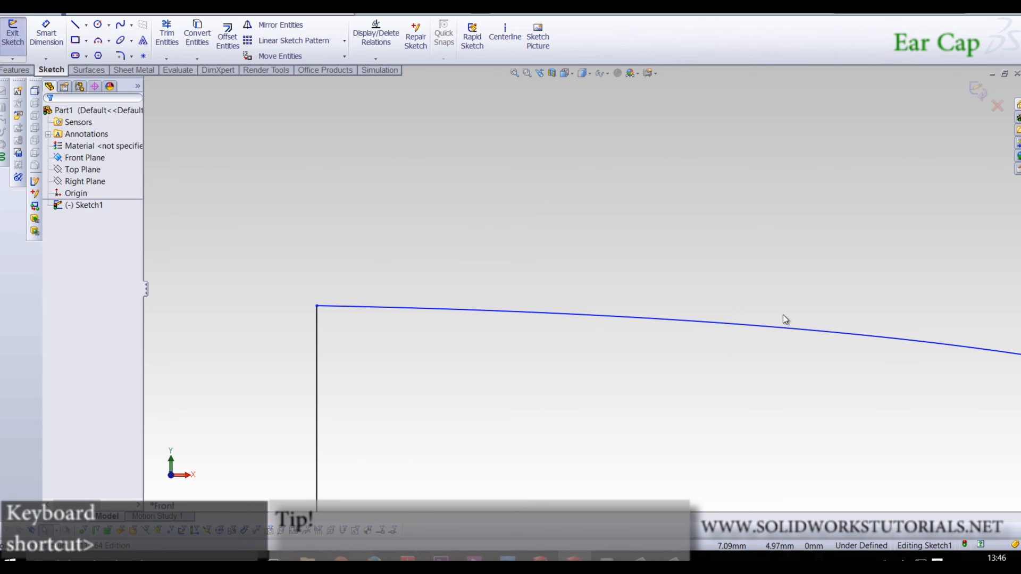
pyautogui.click(617, 316)
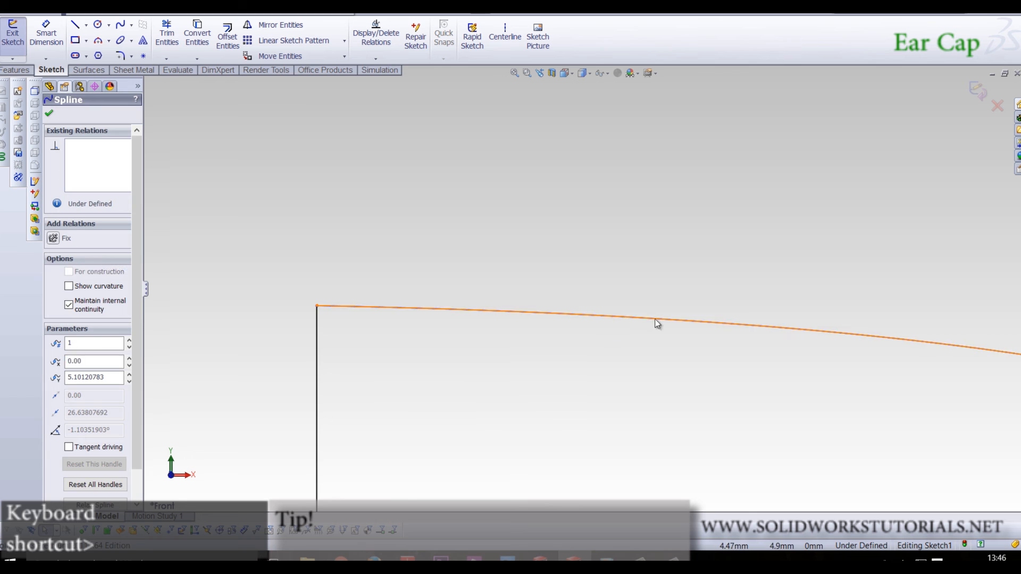
pyautogui.click(782, 318)
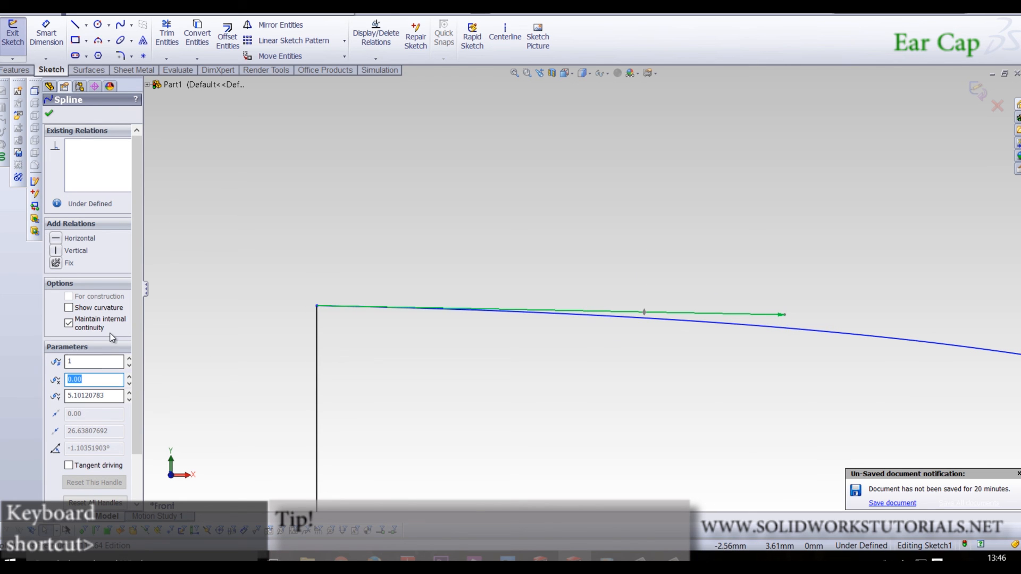
pyautogui.click(57, 238)
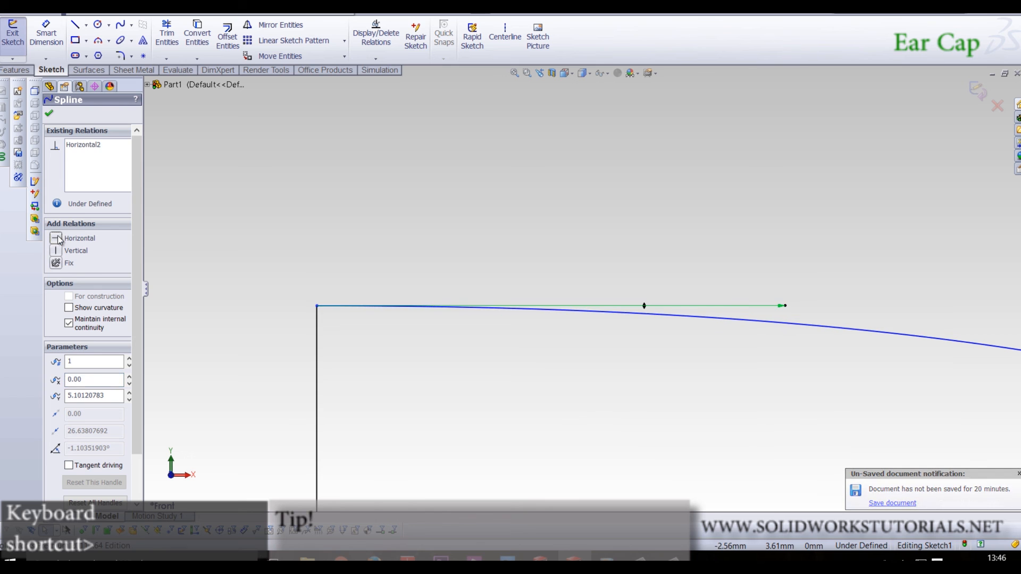
pyautogui.press('Escape')
# Dimension the horizontal base line of the profile to 4 mm
pyautogui.press('f')
pyautogui.scroll(-2, 755, 358)
pyautogui.scroll(-2, 390, 245)
pyautogui.scroll(3, 294, 228)
pyautogui.scroll(-2, 578, 283)
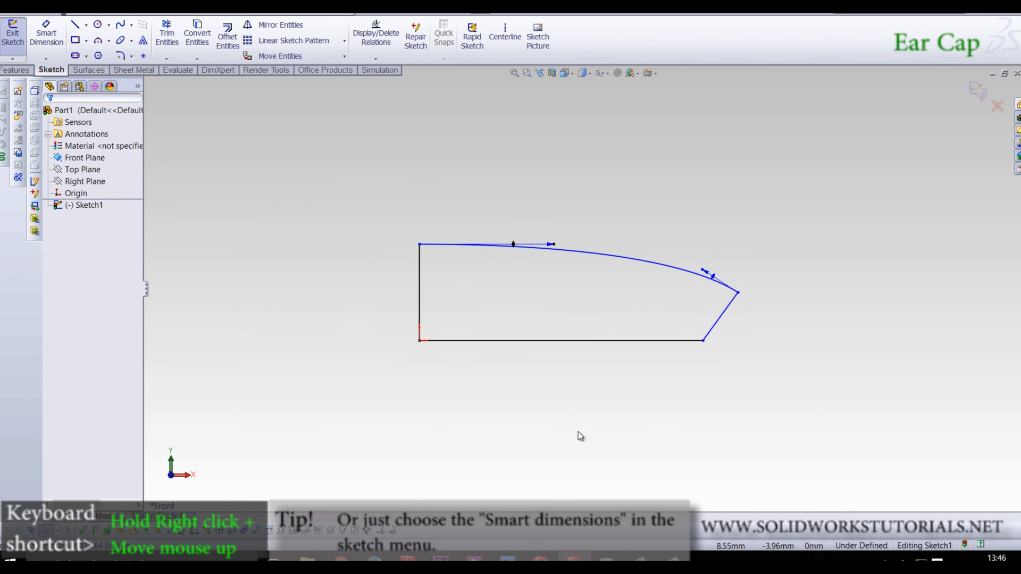
pyautogui.moveTo(578, 432); pyautogui.dragTo(597, 304, button='right')
pyautogui.click(575, 349)
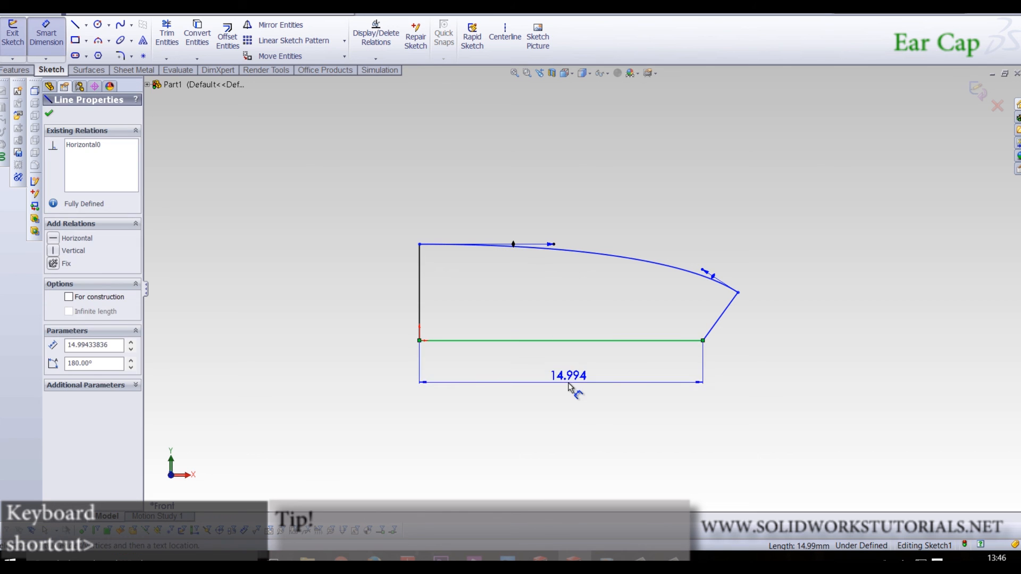
pyautogui.click(567, 385)
pyautogui.write('4')
pyautogui.press('Return')
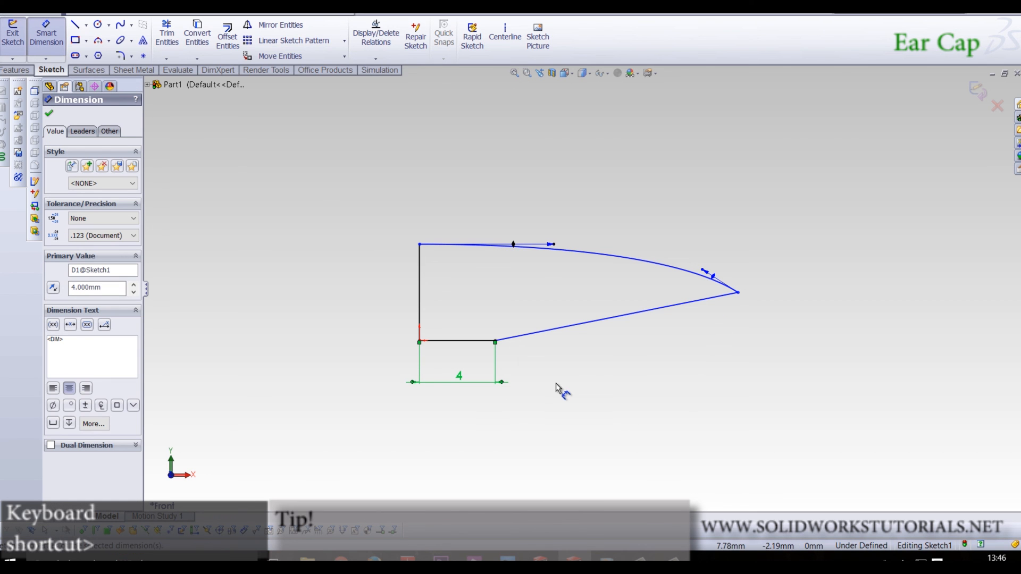
# Dimension the vertical line at the origin to 1.5 mm
pyautogui.click(422, 287)
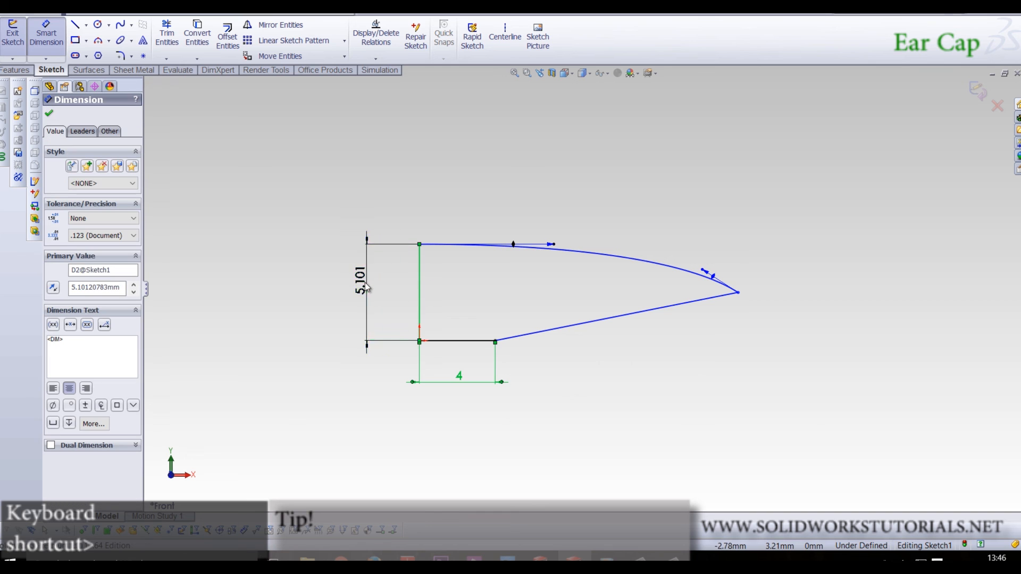
pyautogui.click(367, 287)
pyautogui.write('1.5')
pyautogui.press('Return')
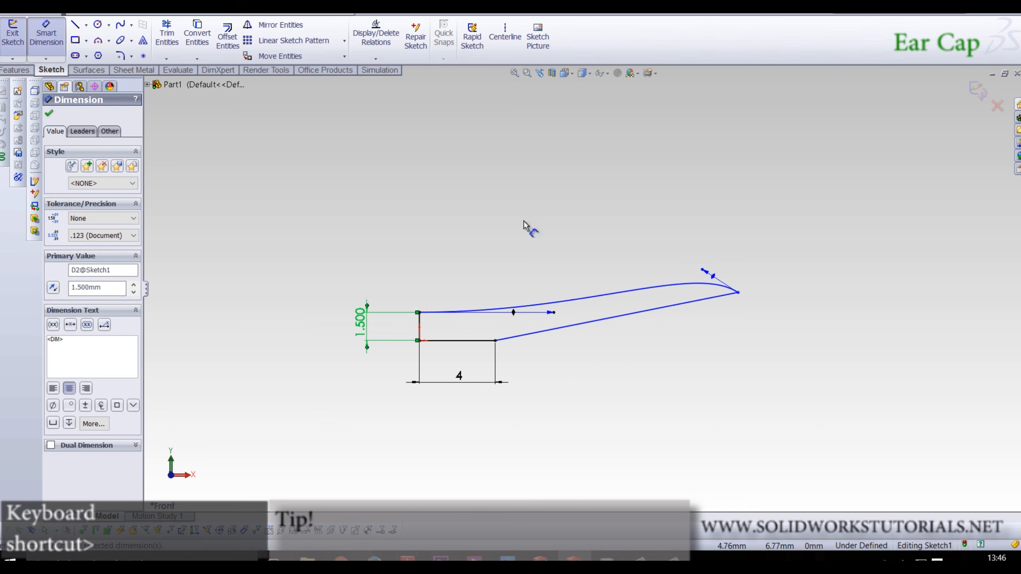
pyautogui.click(47, 39)
# Pull the profile's outer corner down and inward, and shorten the spline's horizontal tangent handle
pyautogui.scroll(-3, 413, 278)
pyautogui.scroll(-1, 661, 413)
pyautogui.scroll(1, 803, 275)
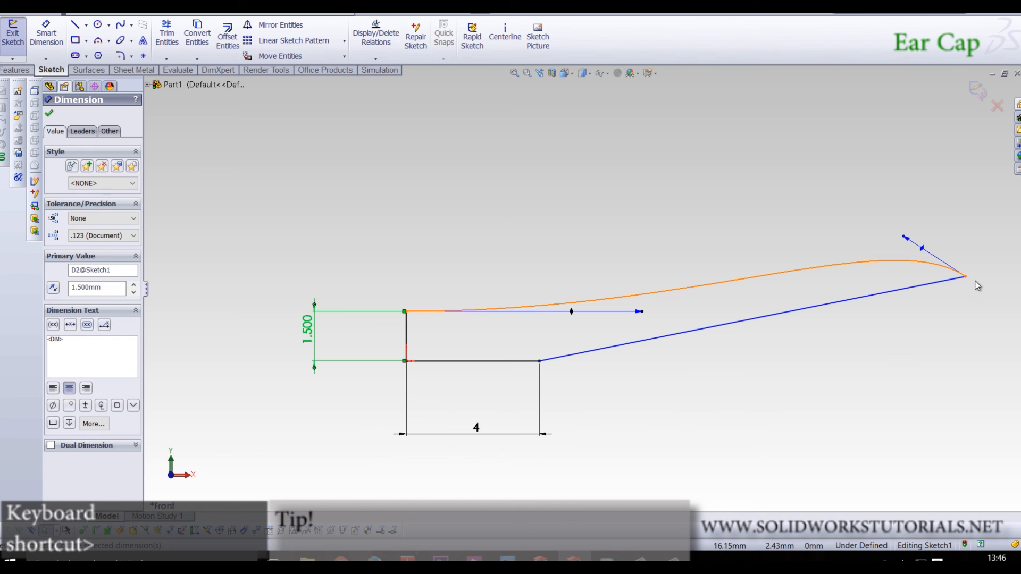
pyautogui.moveTo(826, 310)
pyautogui.mouseDown()
pyautogui.moveTo(587, 327)
pyautogui.moveTo(723, 356)
pyautogui.moveTo(663, 384)
pyautogui.mouseUp()
pyautogui.moveTo(644, 314); pyautogui.dragTo(452, 312)
pyautogui.scroll(-5, 567, 356)
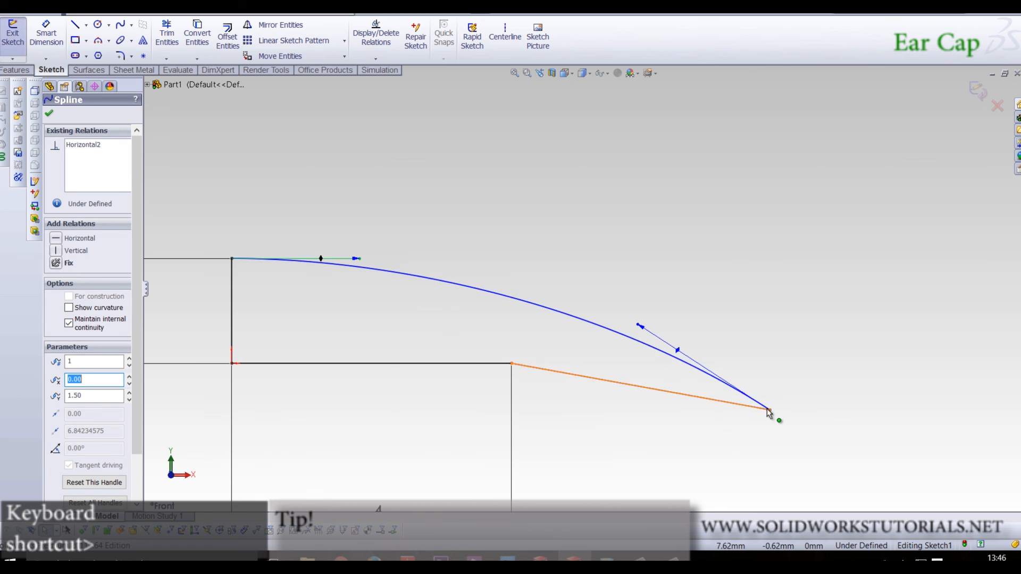
# Move the outer corner back above the base line and shorten the spline's outer tangent handle to smooth the curve
pyautogui.moveTo(767, 408); pyautogui.dragTo(593, 312)
pyautogui.click(601, 328)
pyautogui.scroll(4, 565, 383)
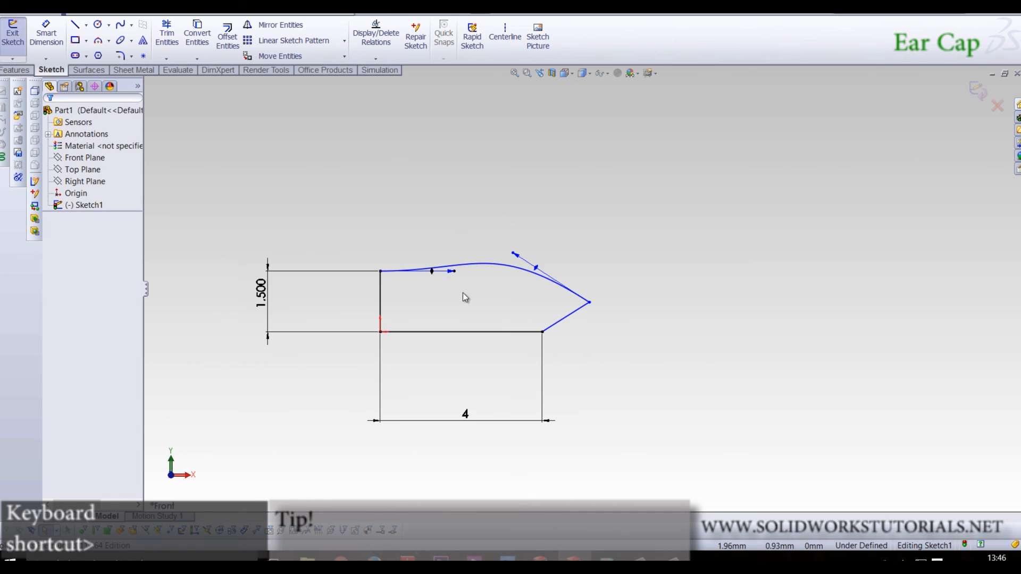
pyautogui.scroll(-5, 479, 290)
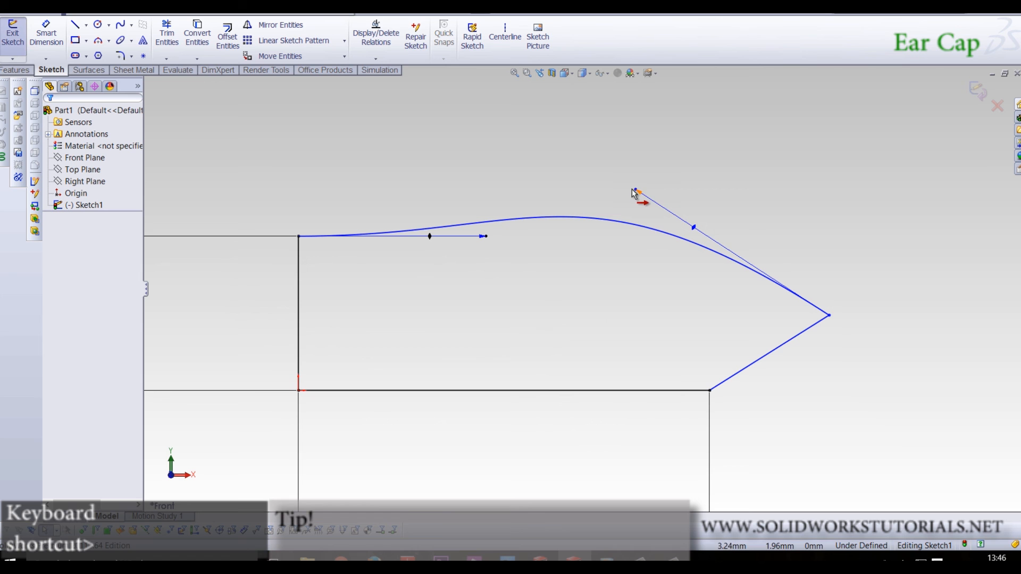
pyautogui.moveTo(637, 192); pyautogui.dragTo(714, 256)
pyautogui.click(795, 390)
pyautogui.scroll(3, 782, 289)
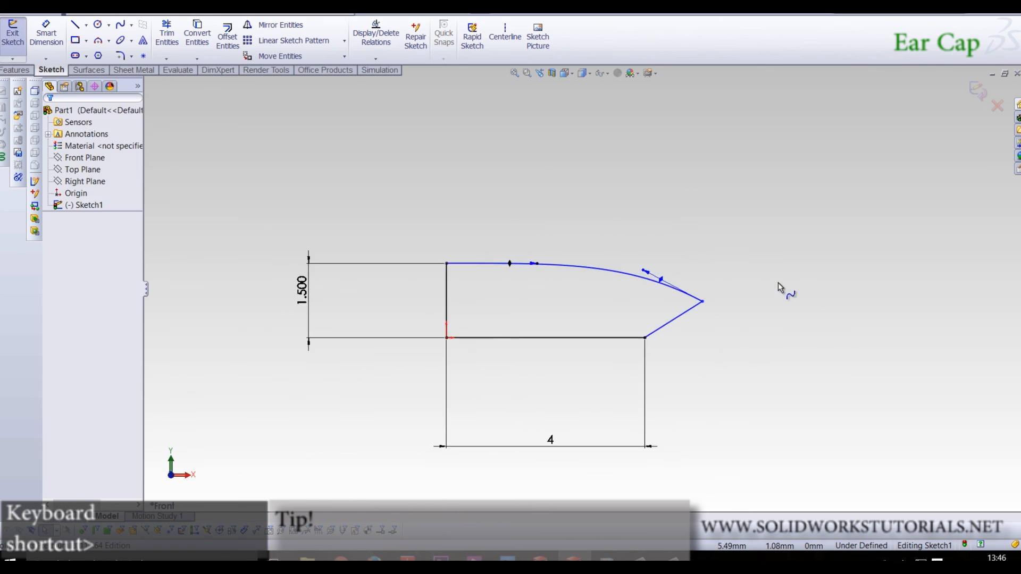
# Dimension the vertical distance between the slanted line's two endpoints to 1.3 mm
pyautogui.moveTo(682, 365); pyautogui.dragTo(747, 229, button='right')
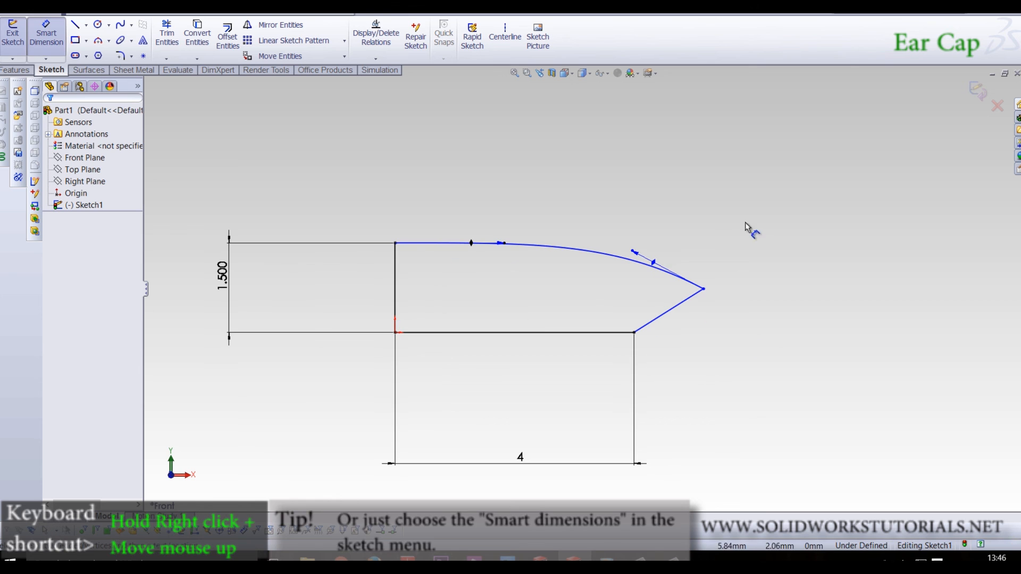
pyautogui.click(635, 333)
pyautogui.click(705, 290)
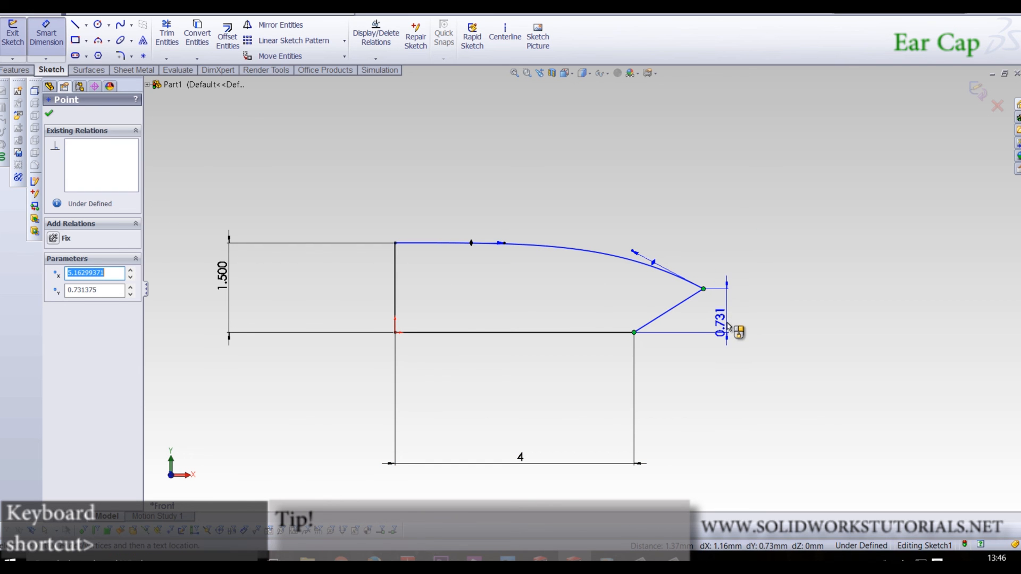
pyautogui.click(733, 317)
pyautogui.write('1.3')
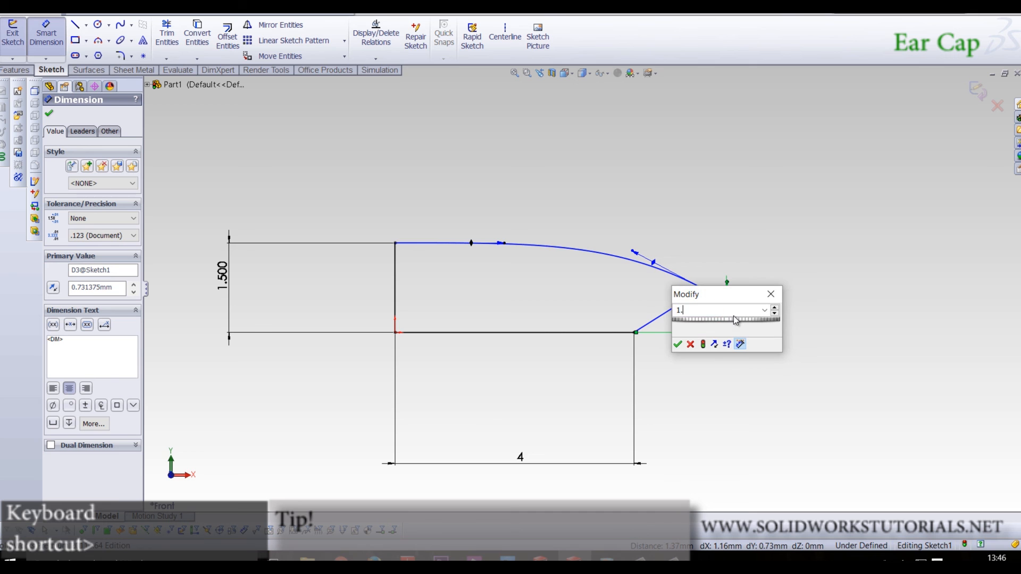
pyautogui.press('Return')
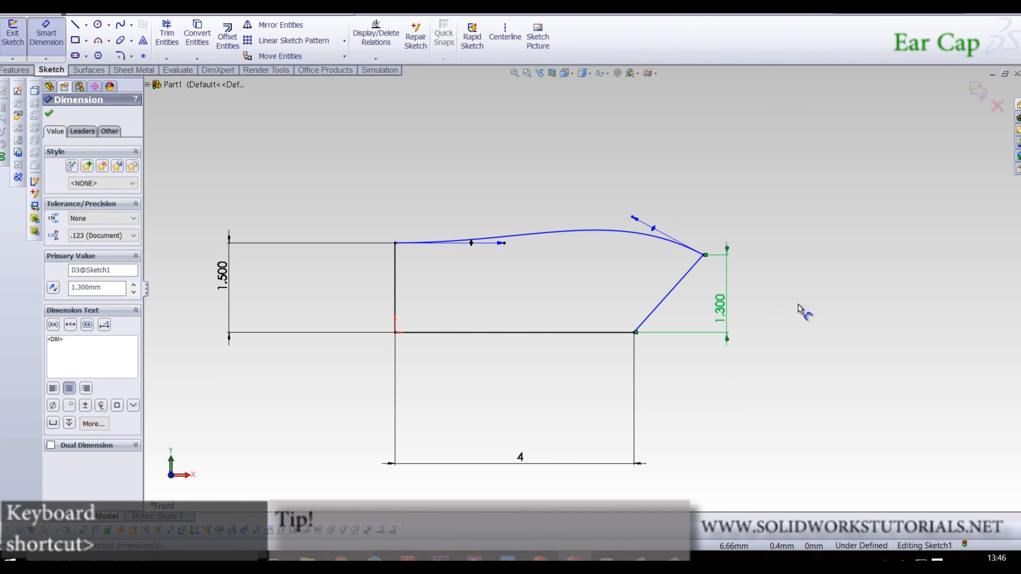
# Dimension the horizontal distance between the spline's two endpoints to 5 mm
pyautogui.click(782, 298)
pyautogui.click(704, 255)
pyautogui.click(396, 244)
pyautogui.click(540, 166)
pyautogui.write('5')
pyautogui.press('Return')
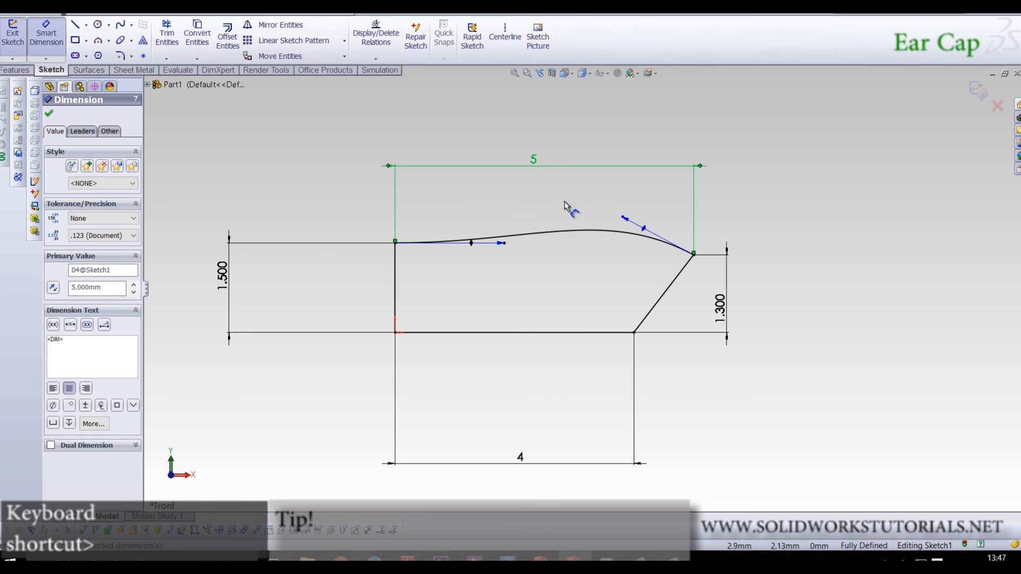
# Dimension the spline's outer tangent handle at the slanted line's upper end to 3.399 mm
pyautogui.click(623, 218)
pyautogui.click(752, 182)
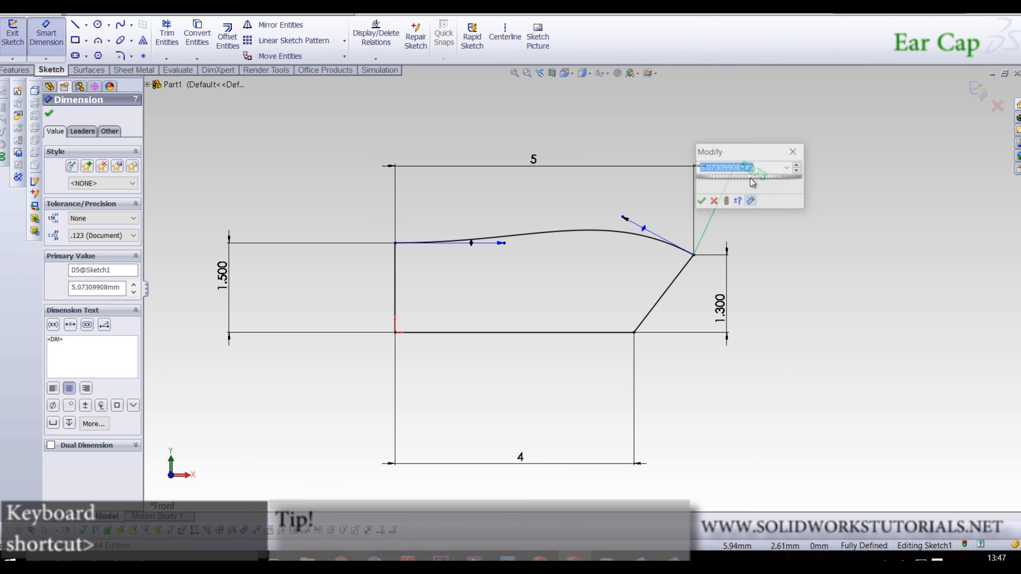
pyautogui.write('3.399')
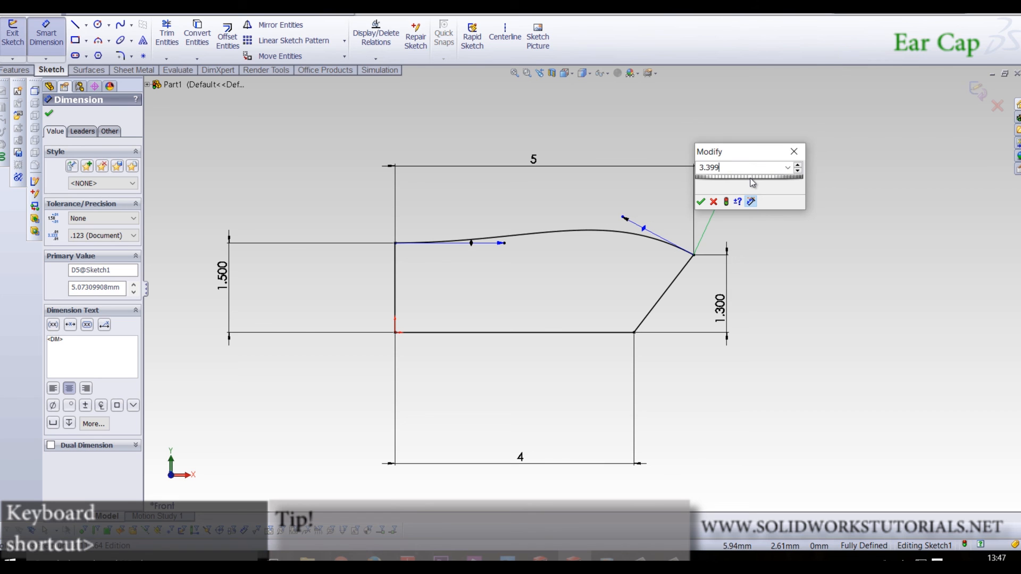
pyautogui.press('Return')
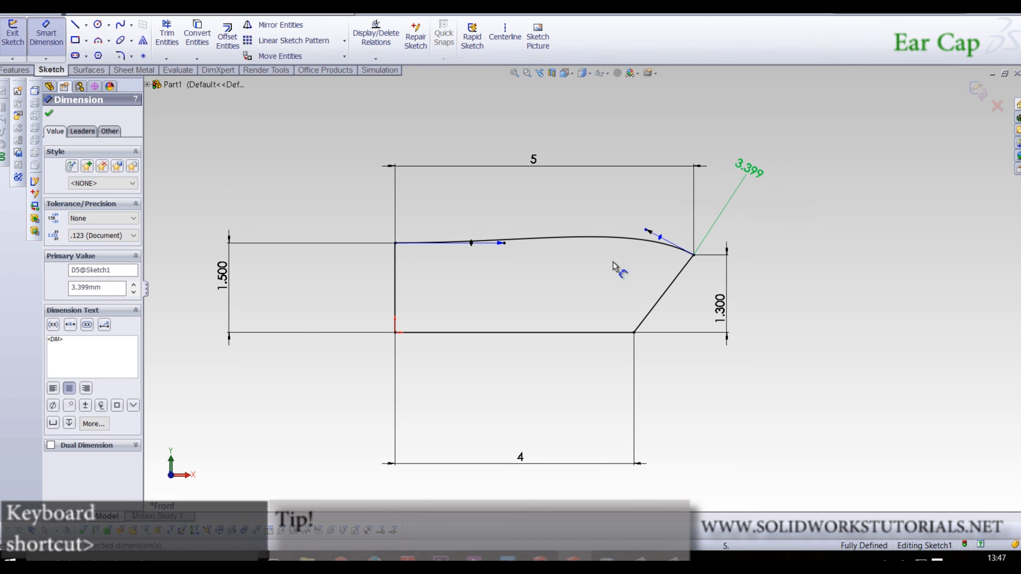
# Dimension the horizontal tangent handle at the spline's start, above the origin, to 1.672 mm
pyautogui.click(395, 243)
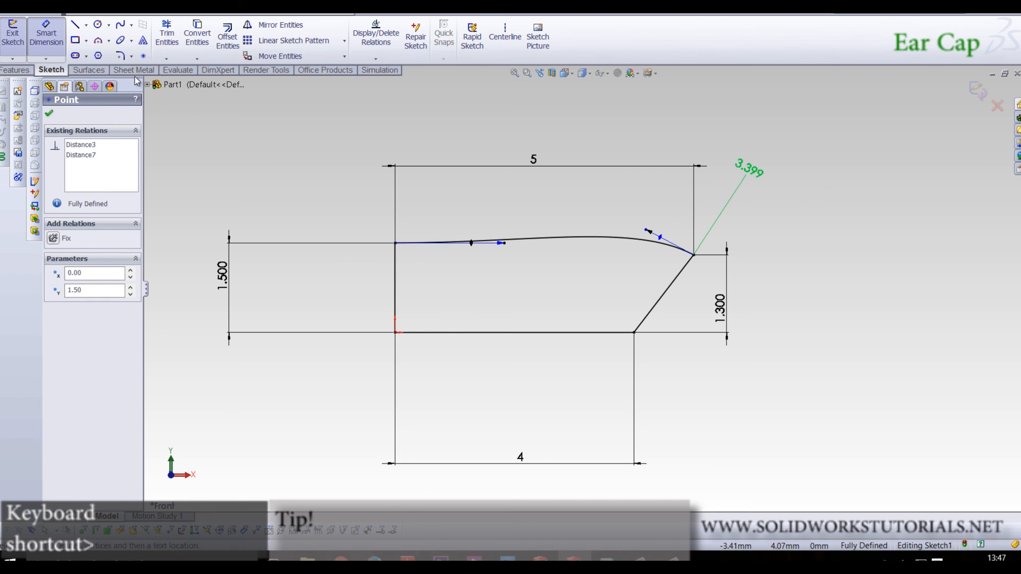
pyautogui.click(505, 245)
pyautogui.click(480, 198)
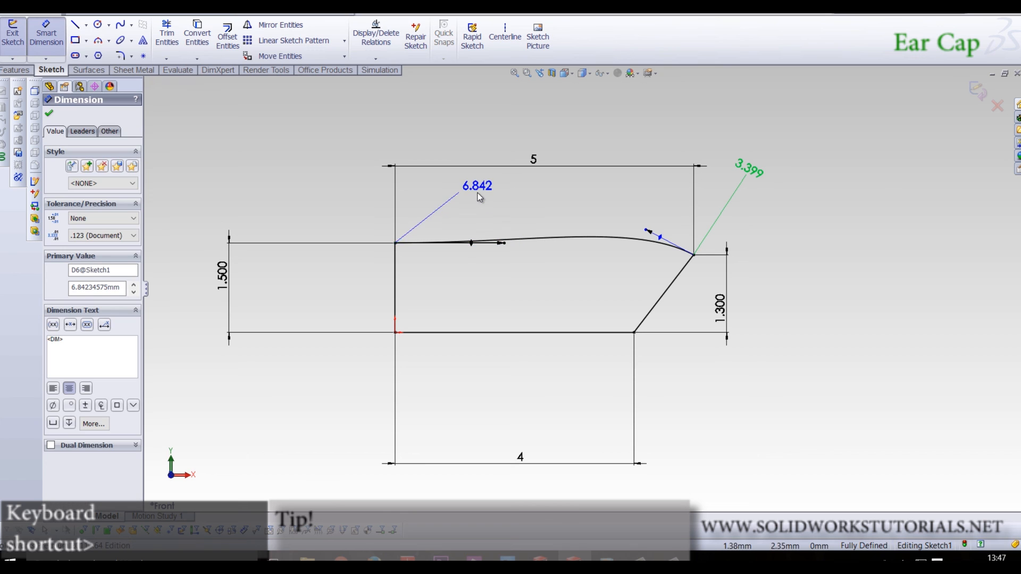
pyautogui.write('1.')
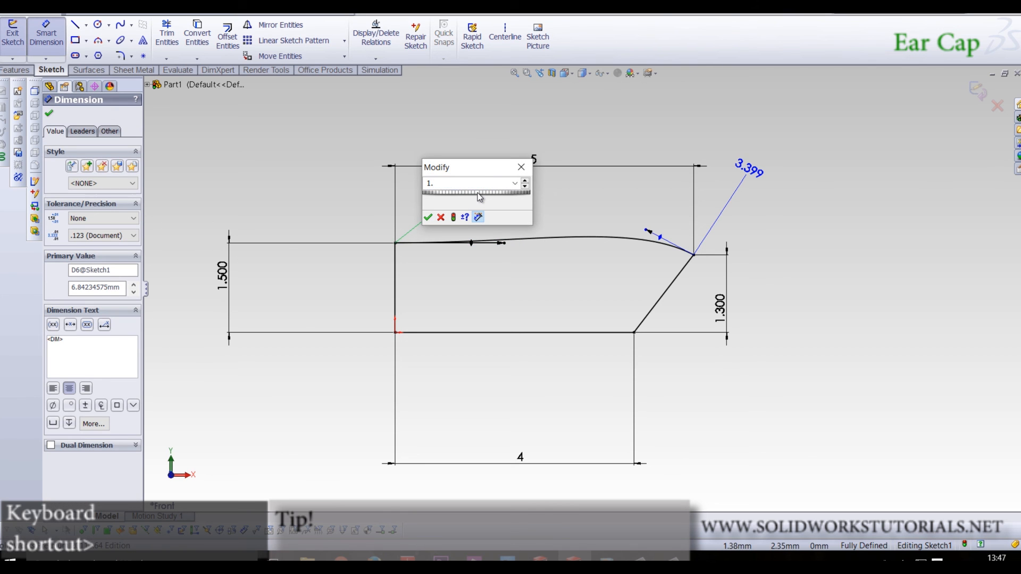
pyautogui.write('672')
pyautogui.press('Return')
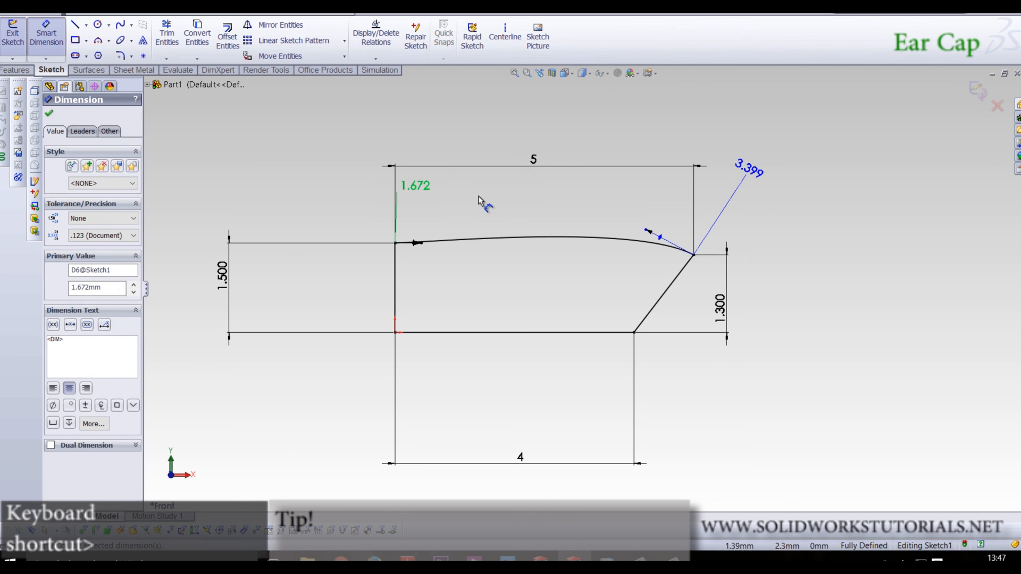
# Dimension the angle between the spline's outer tangent handle and the horizontal base line to 7.79°
pyautogui.click(650, 237)
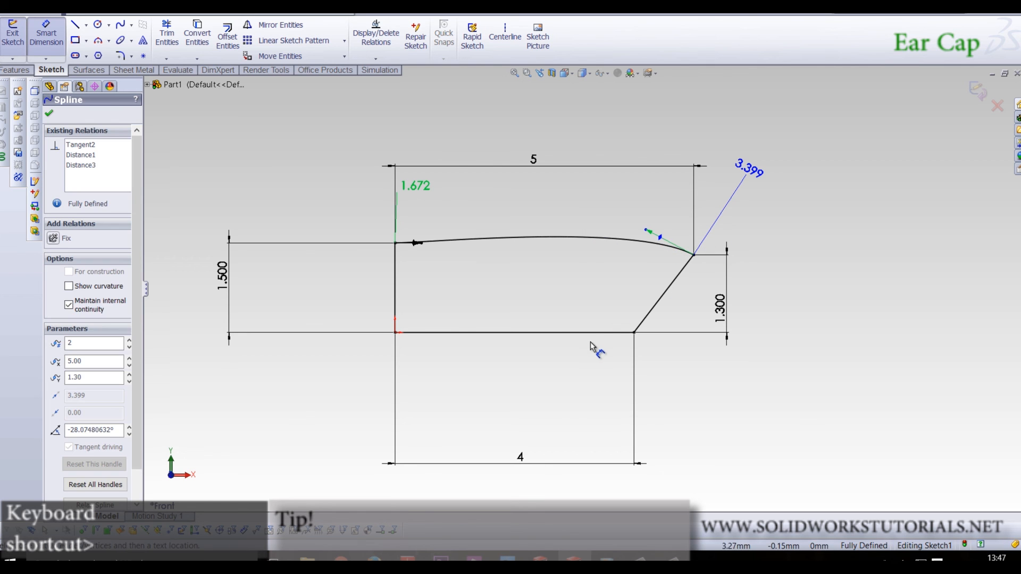
pyautogui.click(600, 334)
pyautogui.click(615, 284)
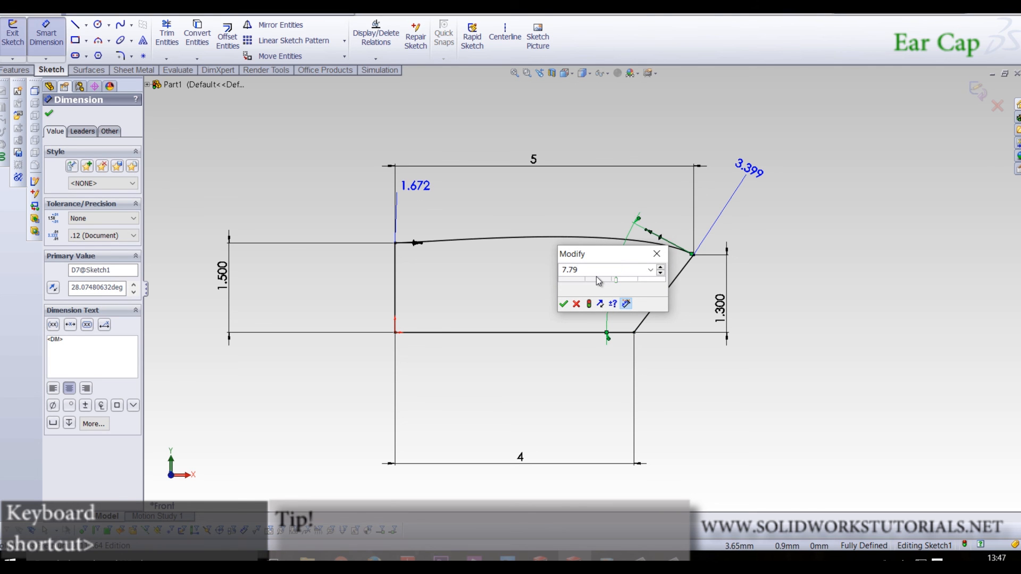
pyautogui.press('Return')
pyautogui.press('Escape')
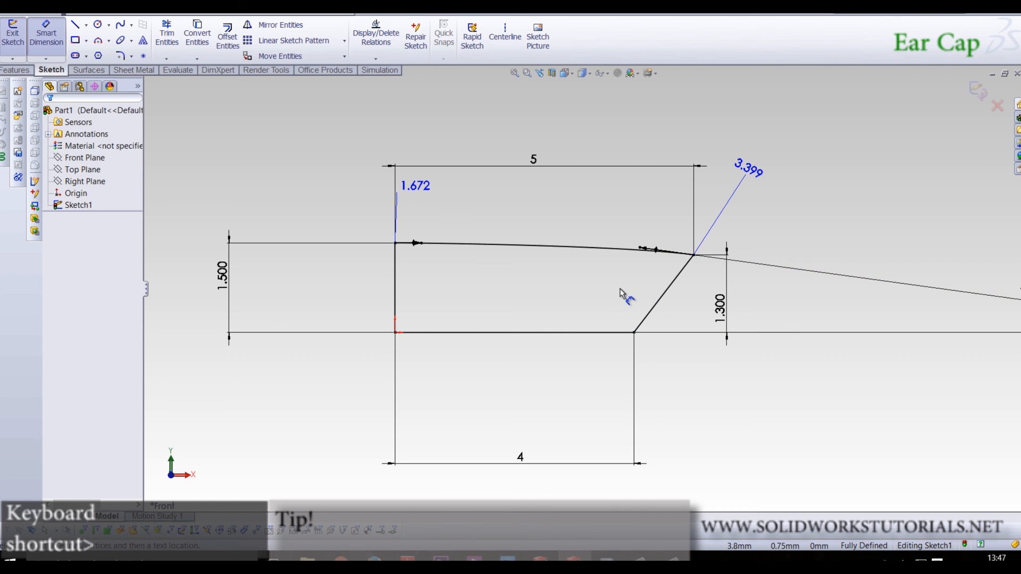
# Revolve the profile 360° about its vertical line at the origin and assign 1060 Alloy to the part
pyautogui.click(16, 73)
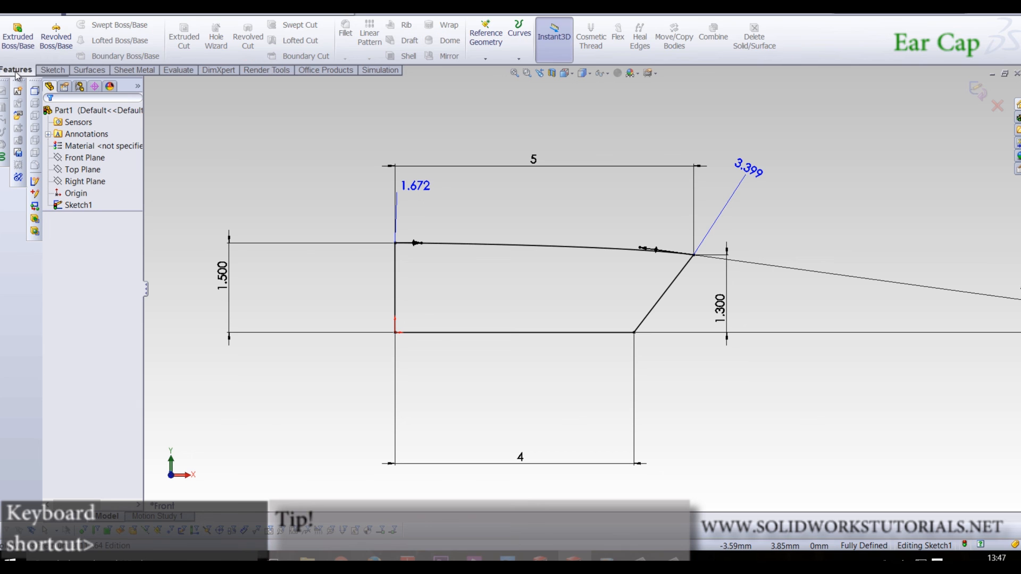
pyautogui.click(52, 44)
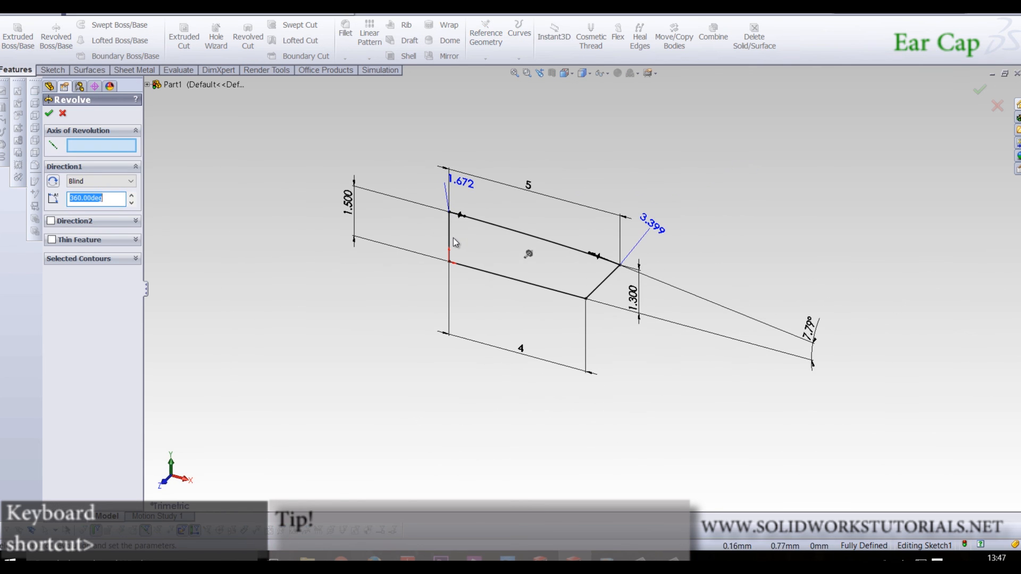
pyautogui.click(451, 239)
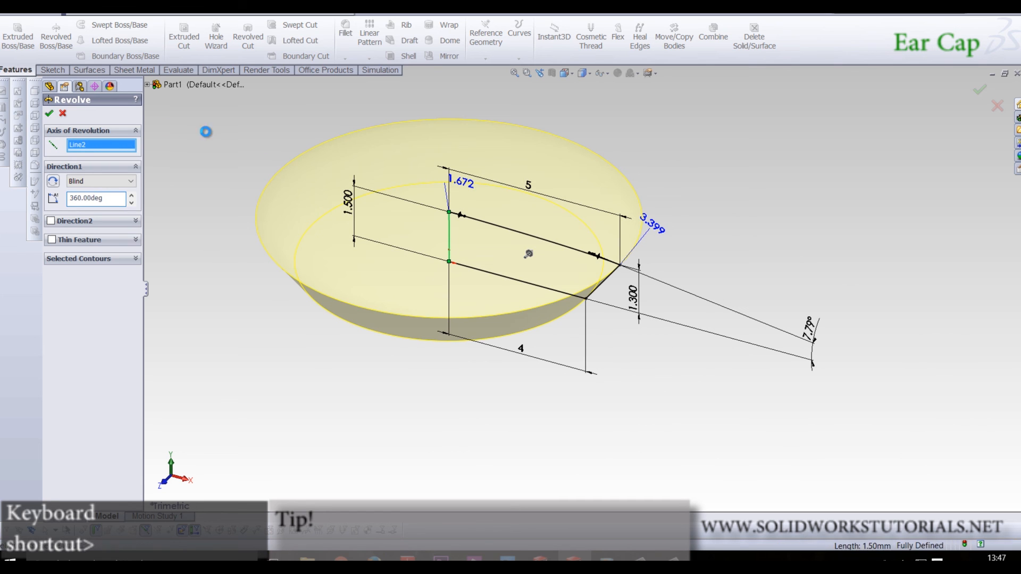
pyautogui.click(49, 113)
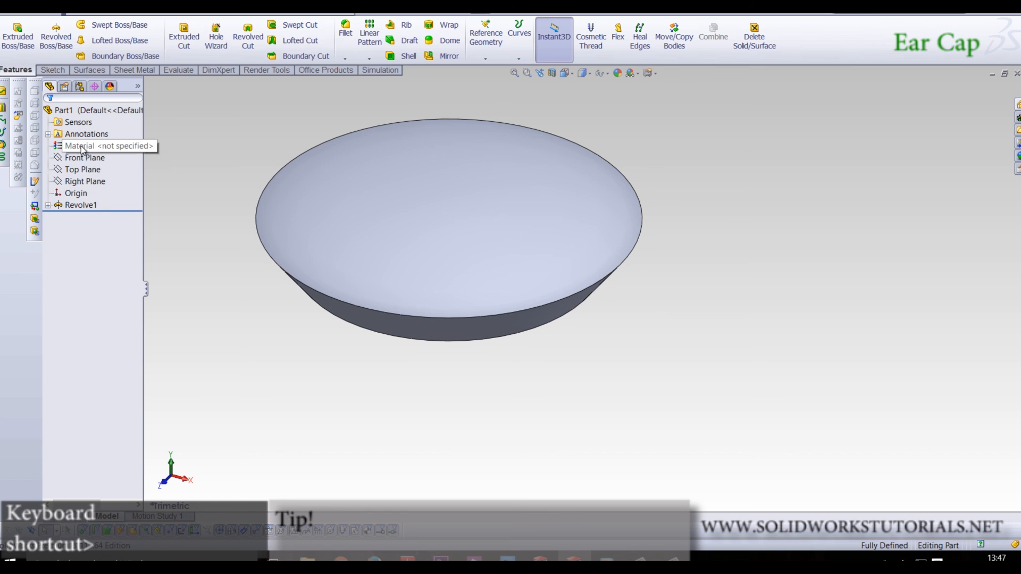
pyautogui.rightClick(75, 146)
pyautogui.click(134, 259)
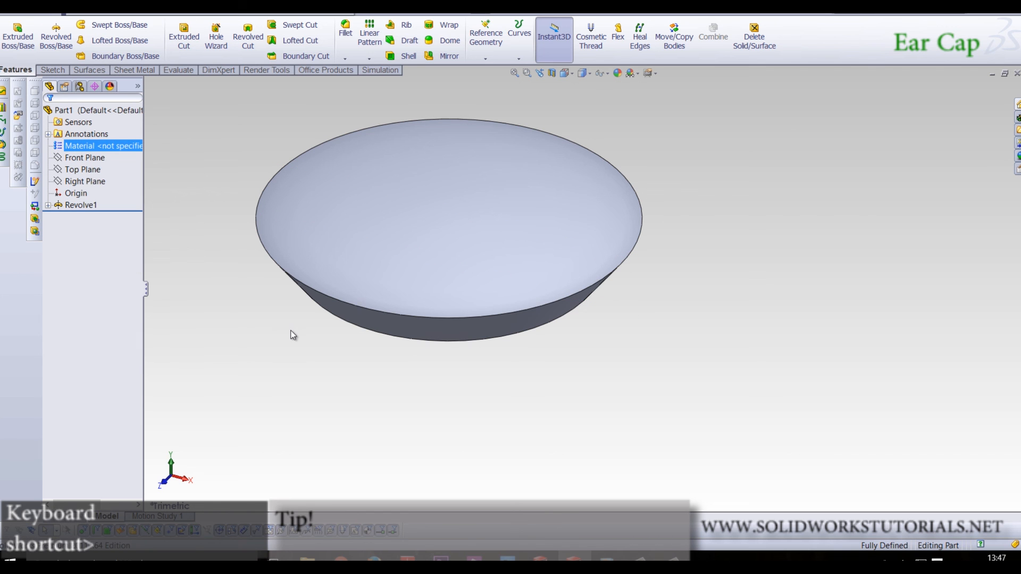
# Start saving the part in the Lamp folder, entering Ear as the beginning of its file name
pyautogui.hotkey('ctrl', 's')
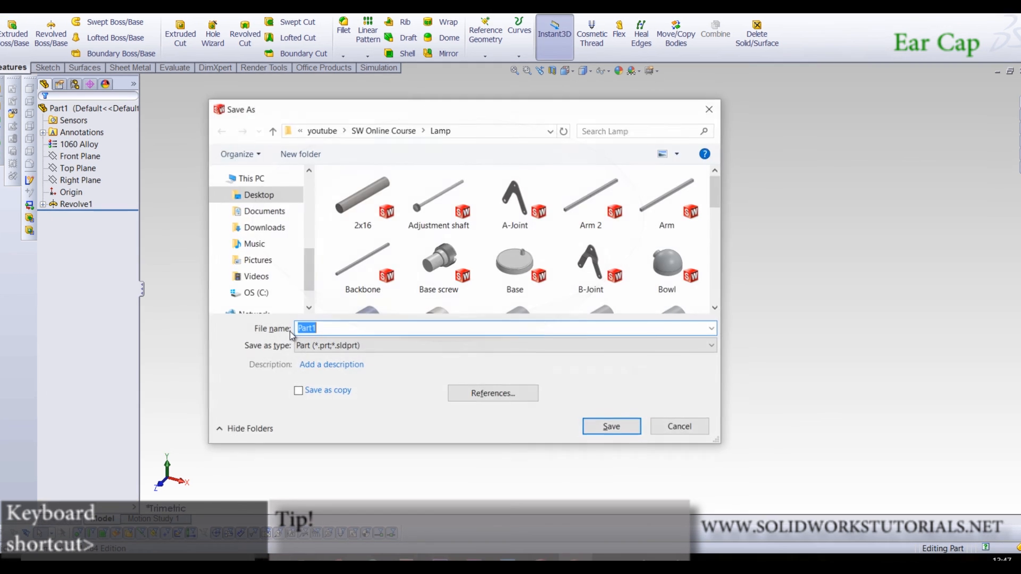
pyautogui.write('Ear')
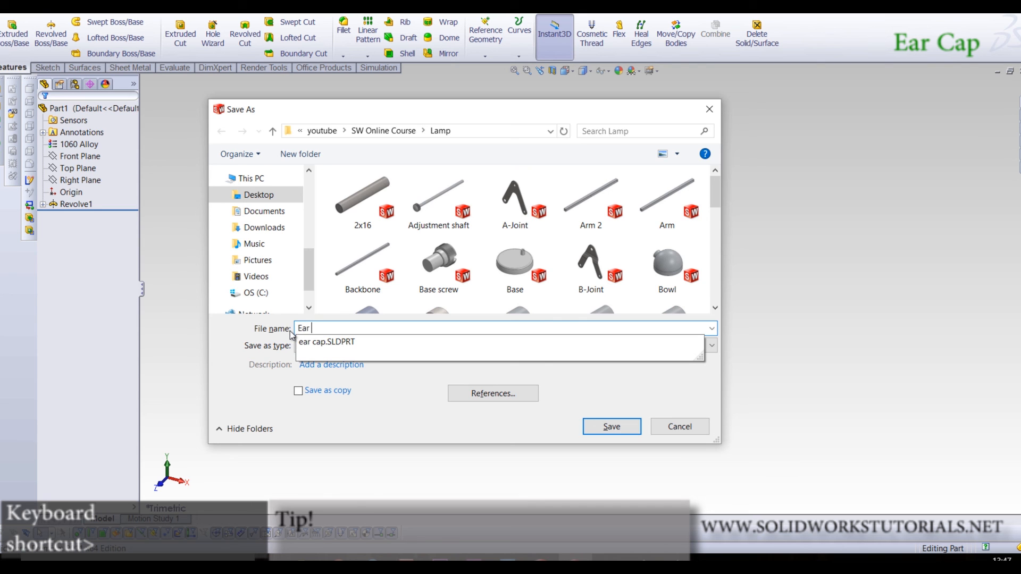